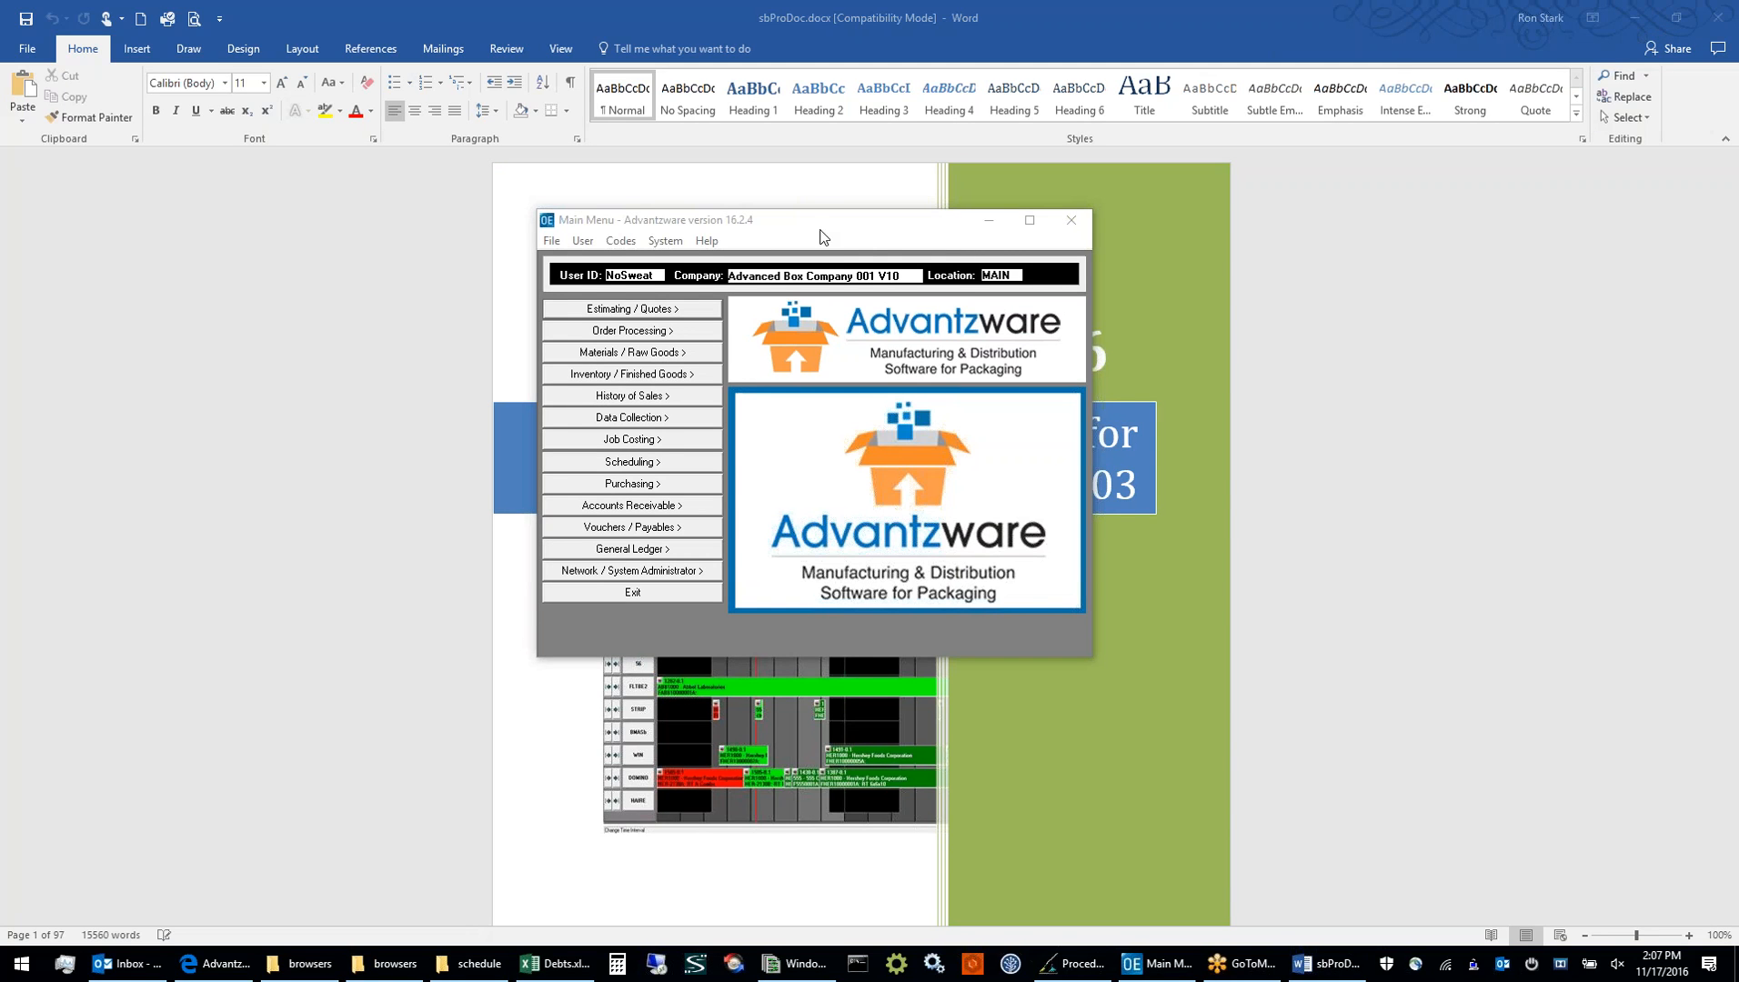
# Minimize the Word document and reposition the Advantzware main menu window over the desktop
pyautogui.moveTo(821, 229); pyautogui.dragTo(852, 272)
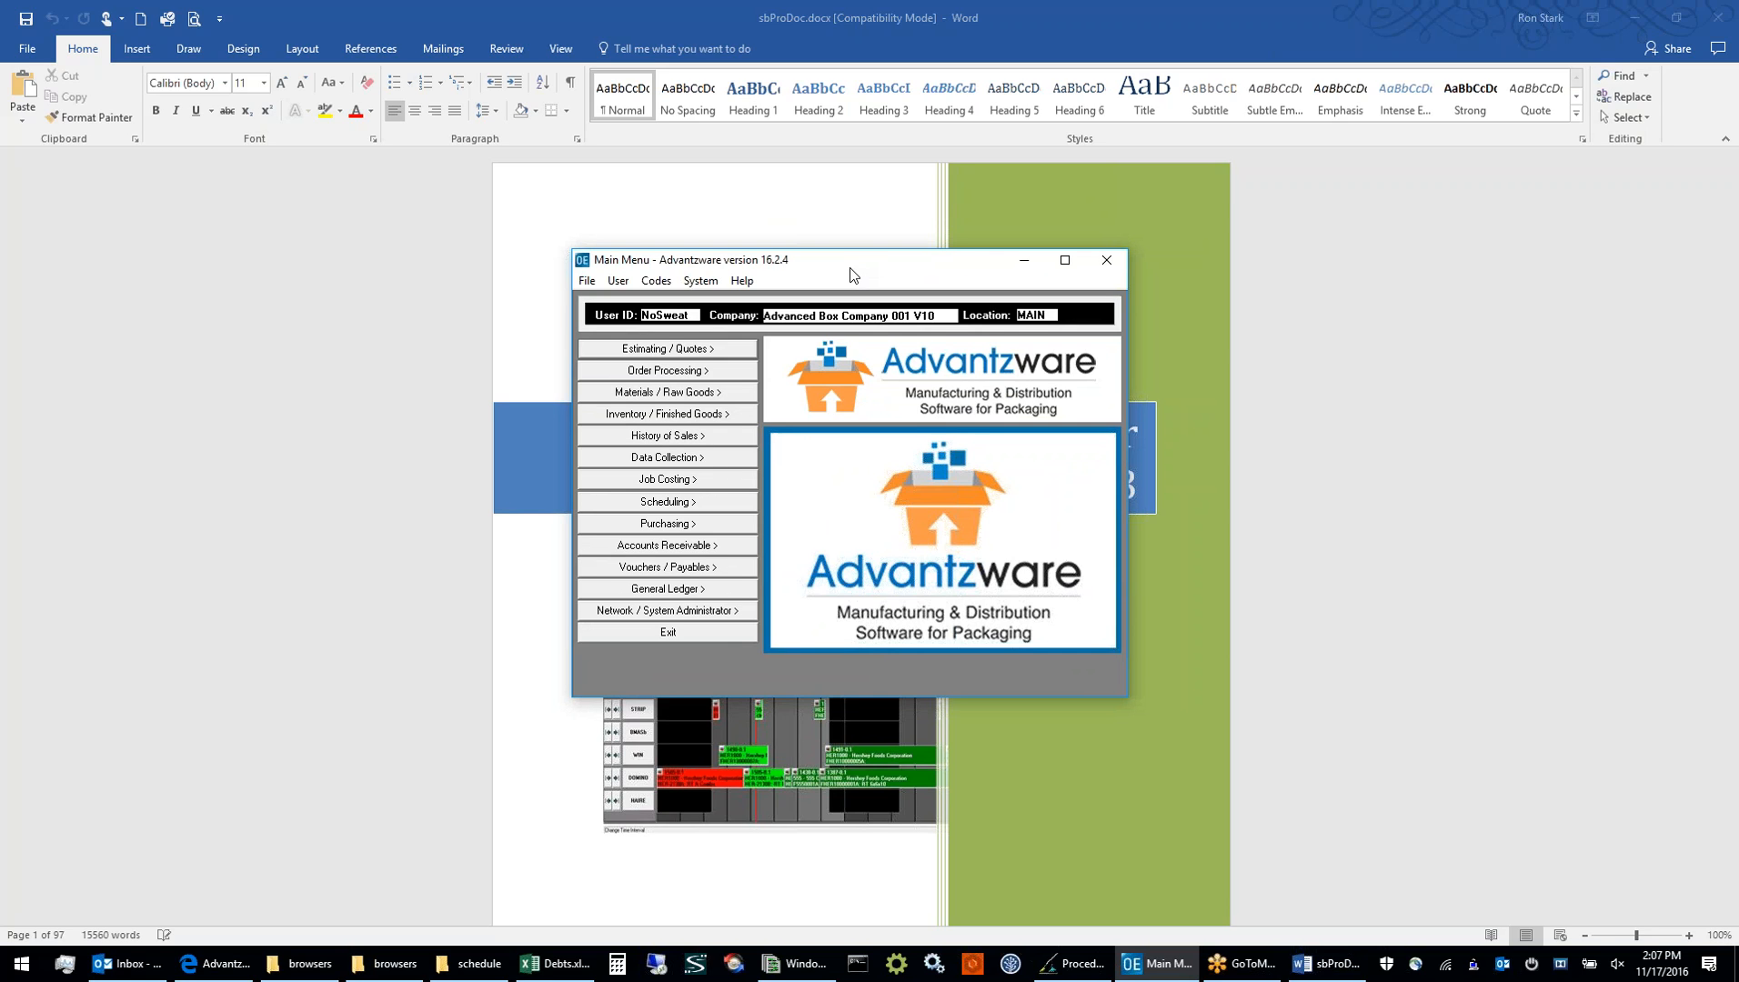
pyautogui.moveTo(852, 273); pyautogui.dragTo(870, 230)
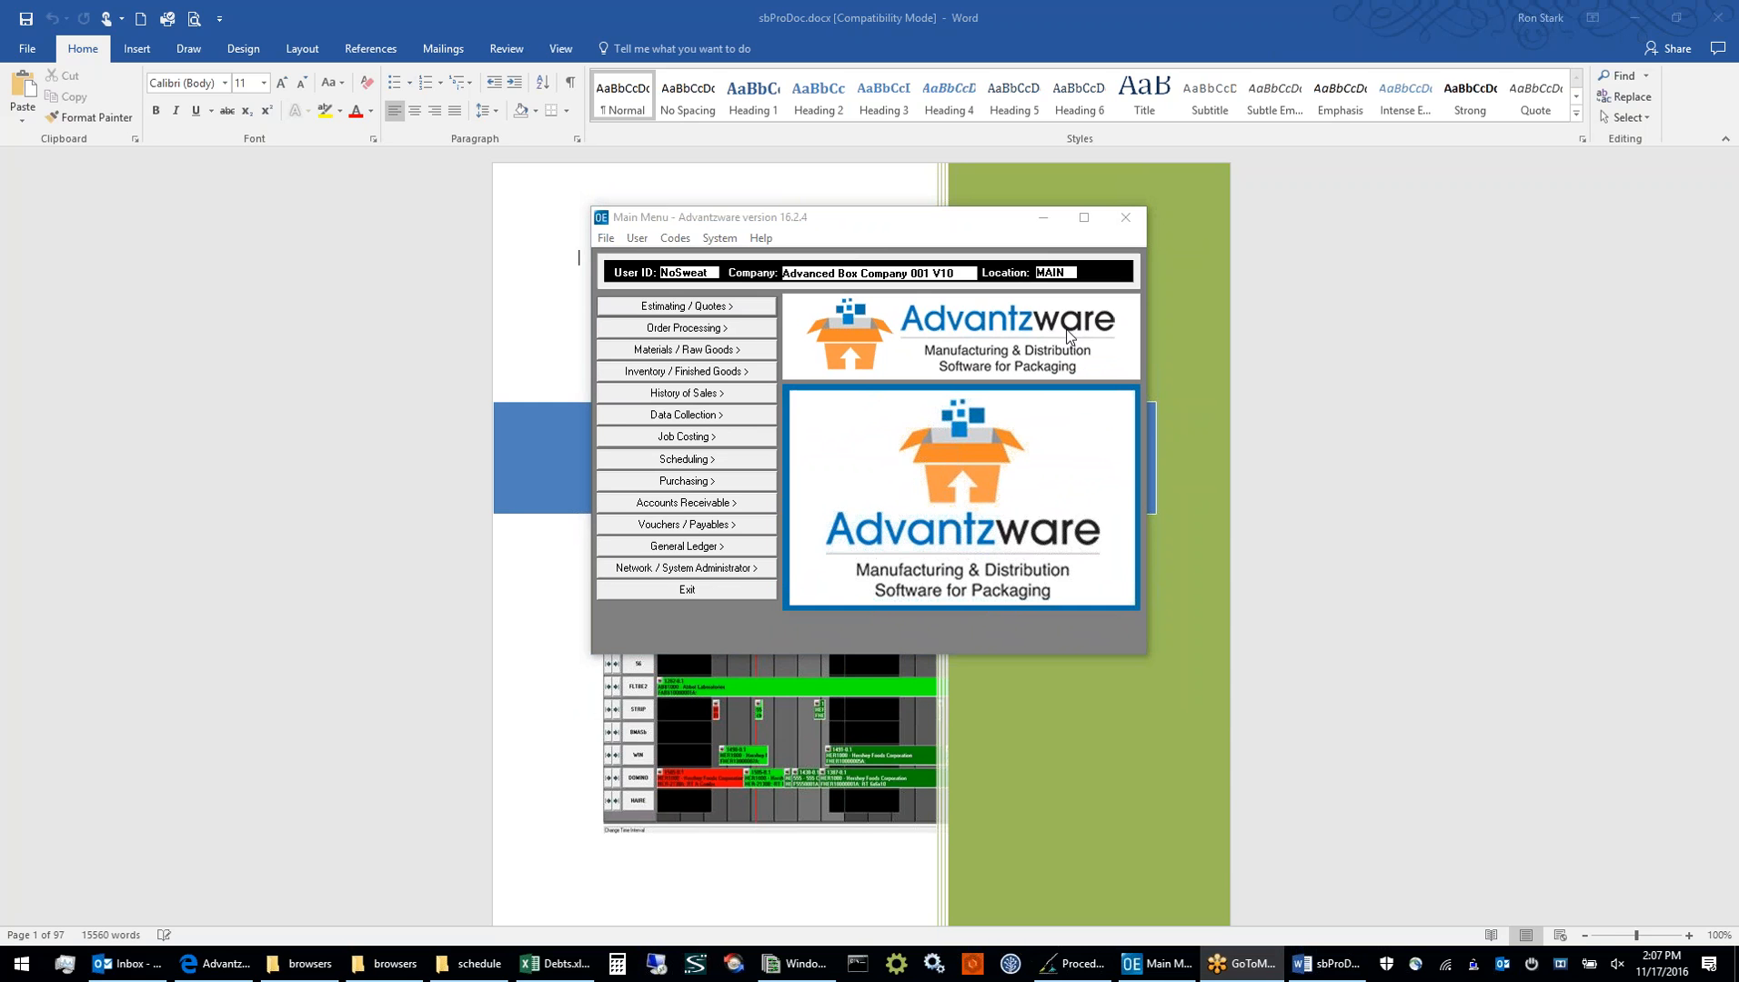
pyautogui.click(1644, 17)
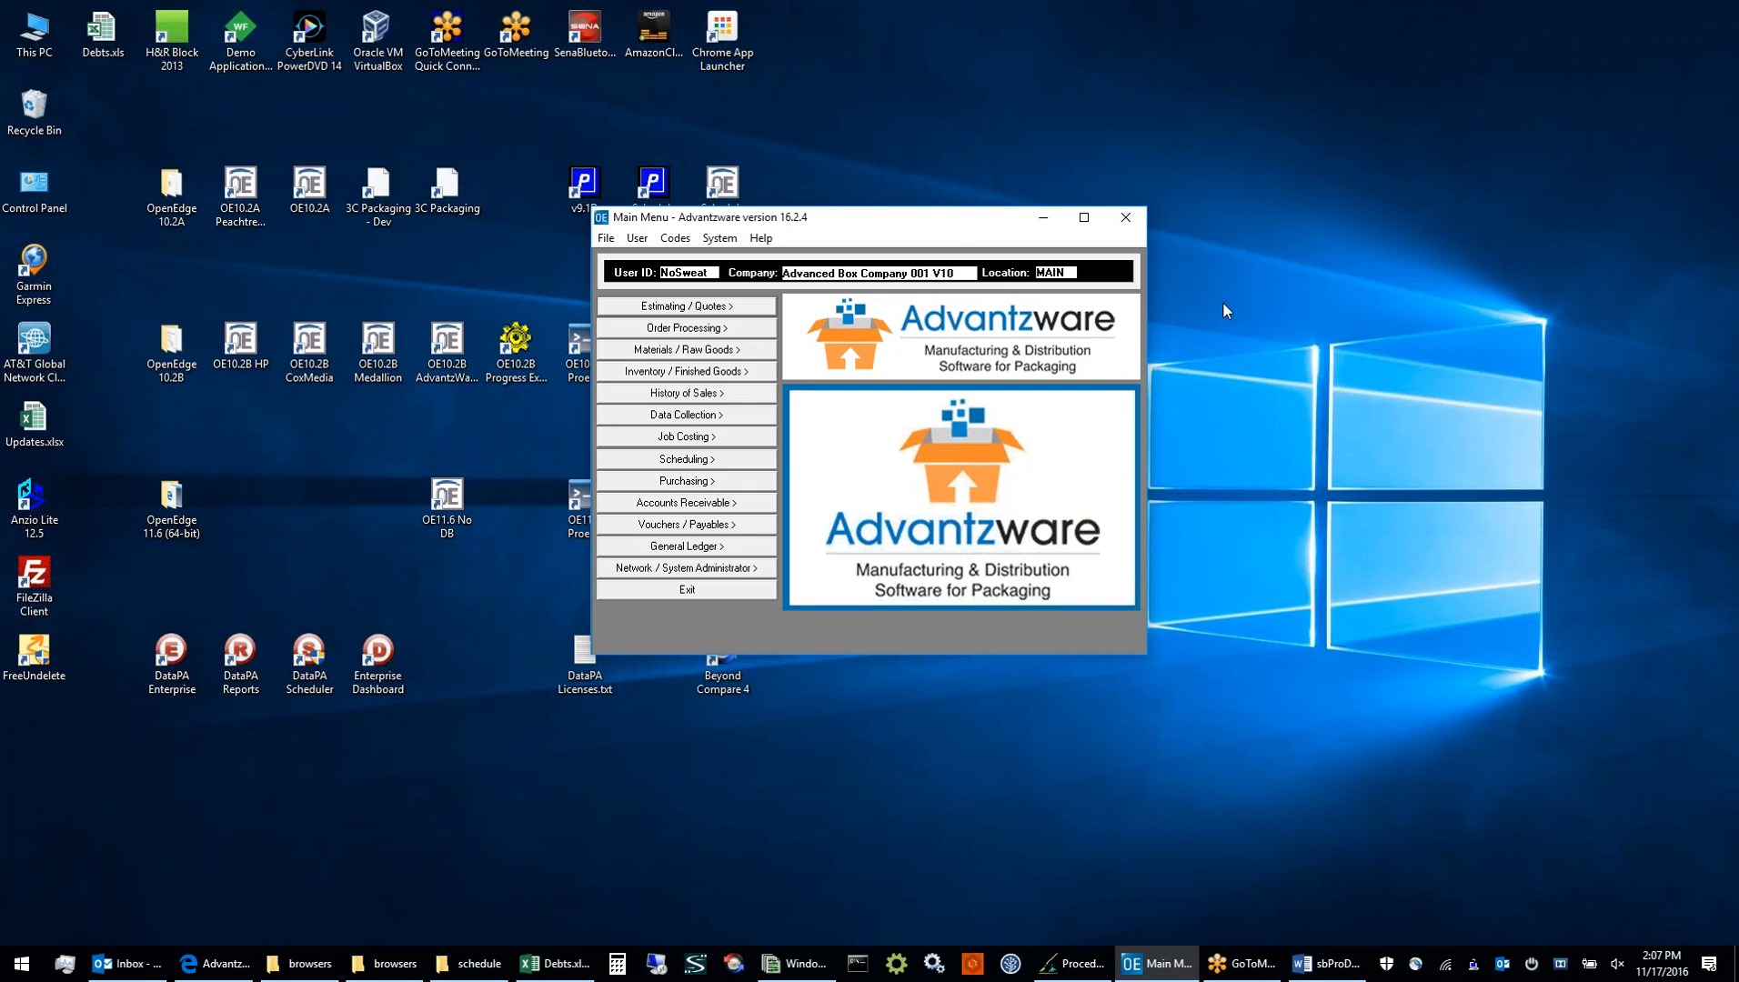
pyautogui.moveTo(953, 222); pyautogui.dragTo(937, 227)
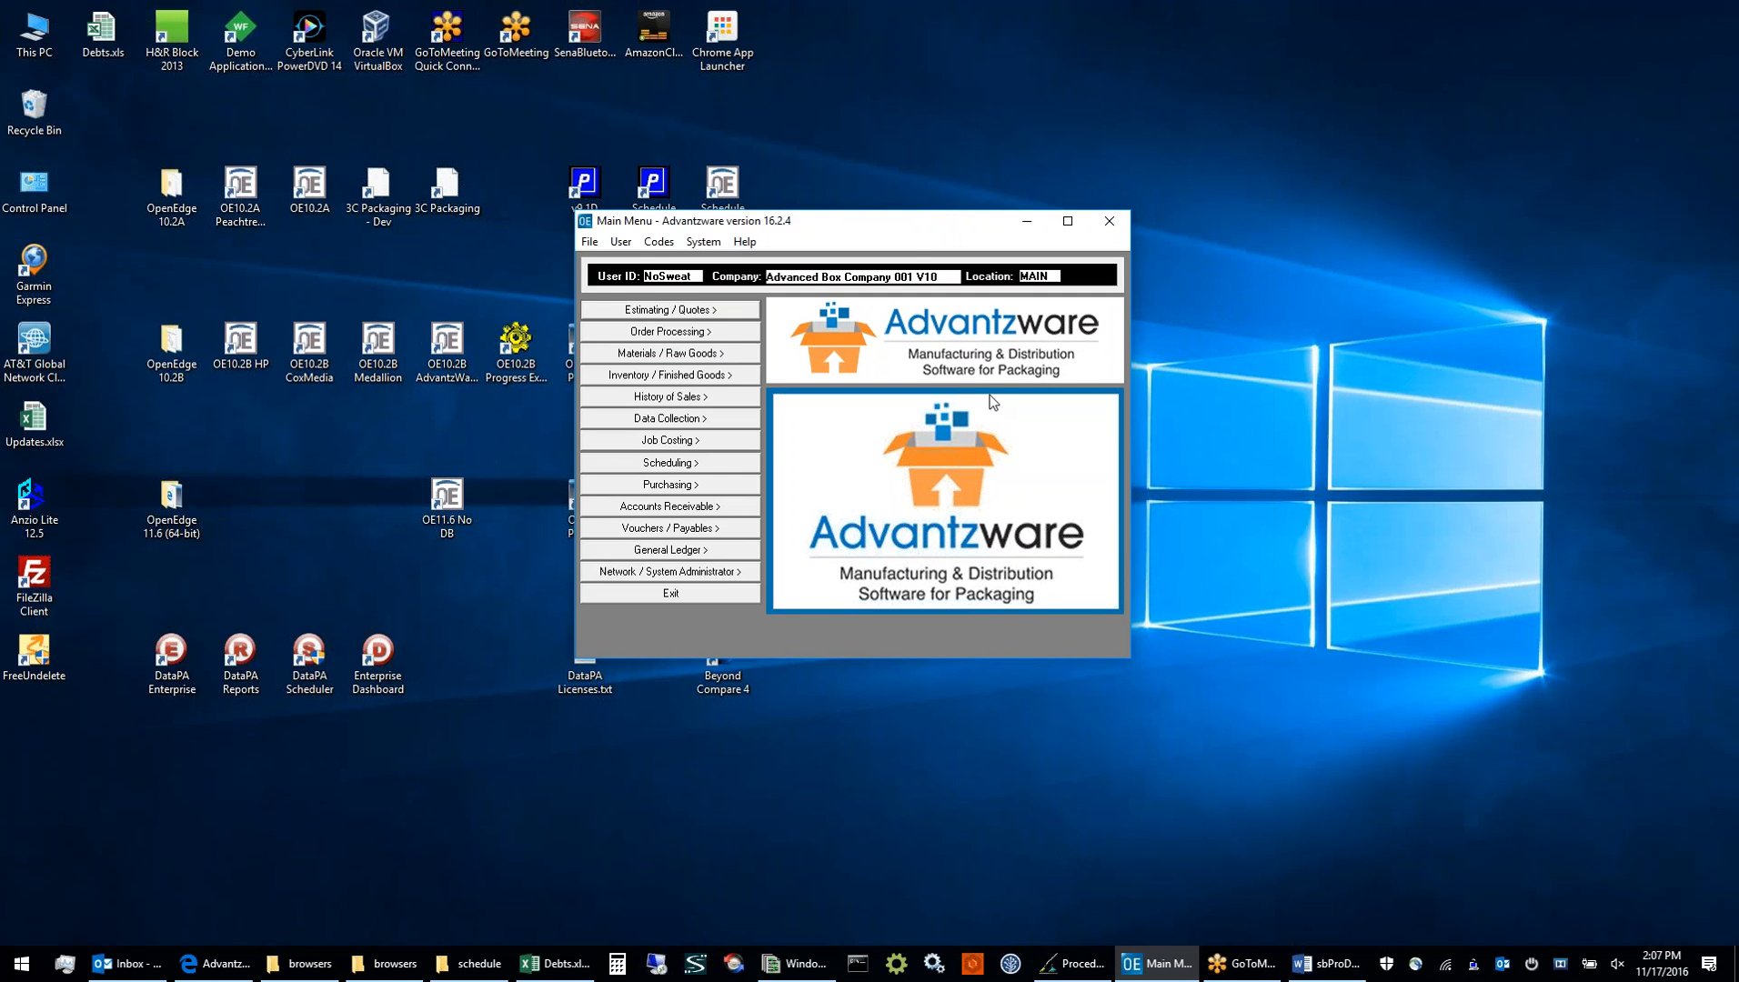
# Launch Scheduler Pro from the Scheduling functions and load the ASI/Folding board
pyautogui.click(735, 462)
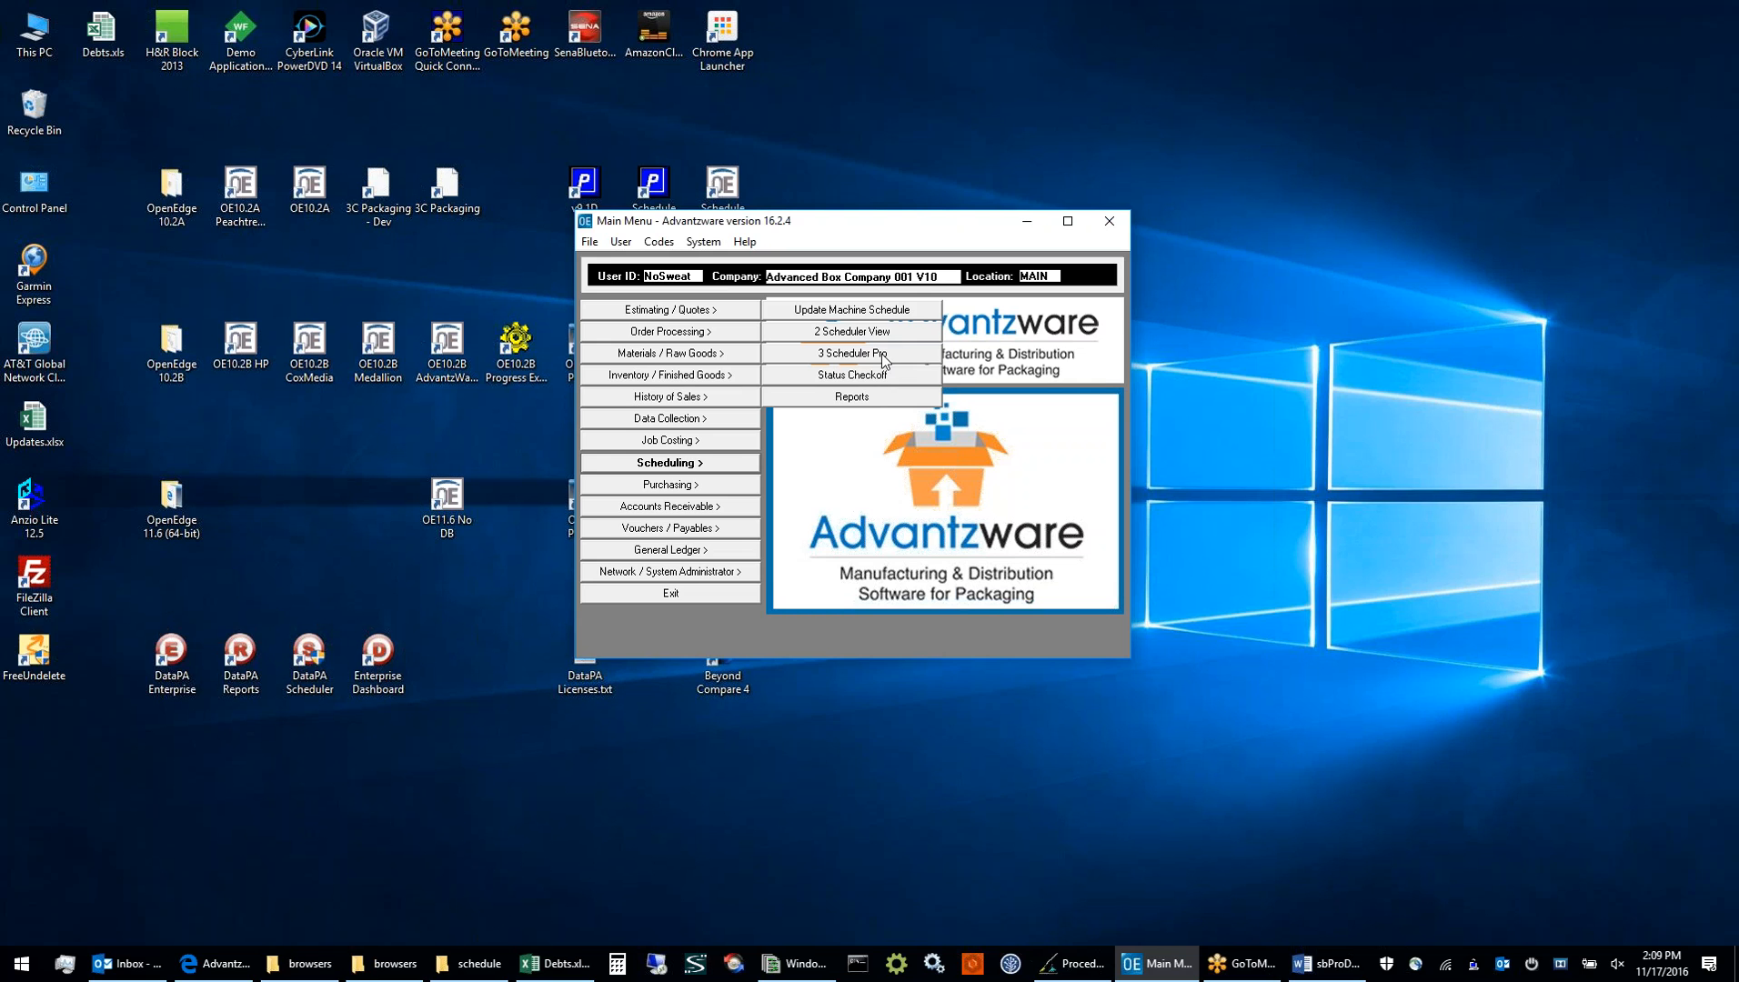
pyautogui.click(880, 356)
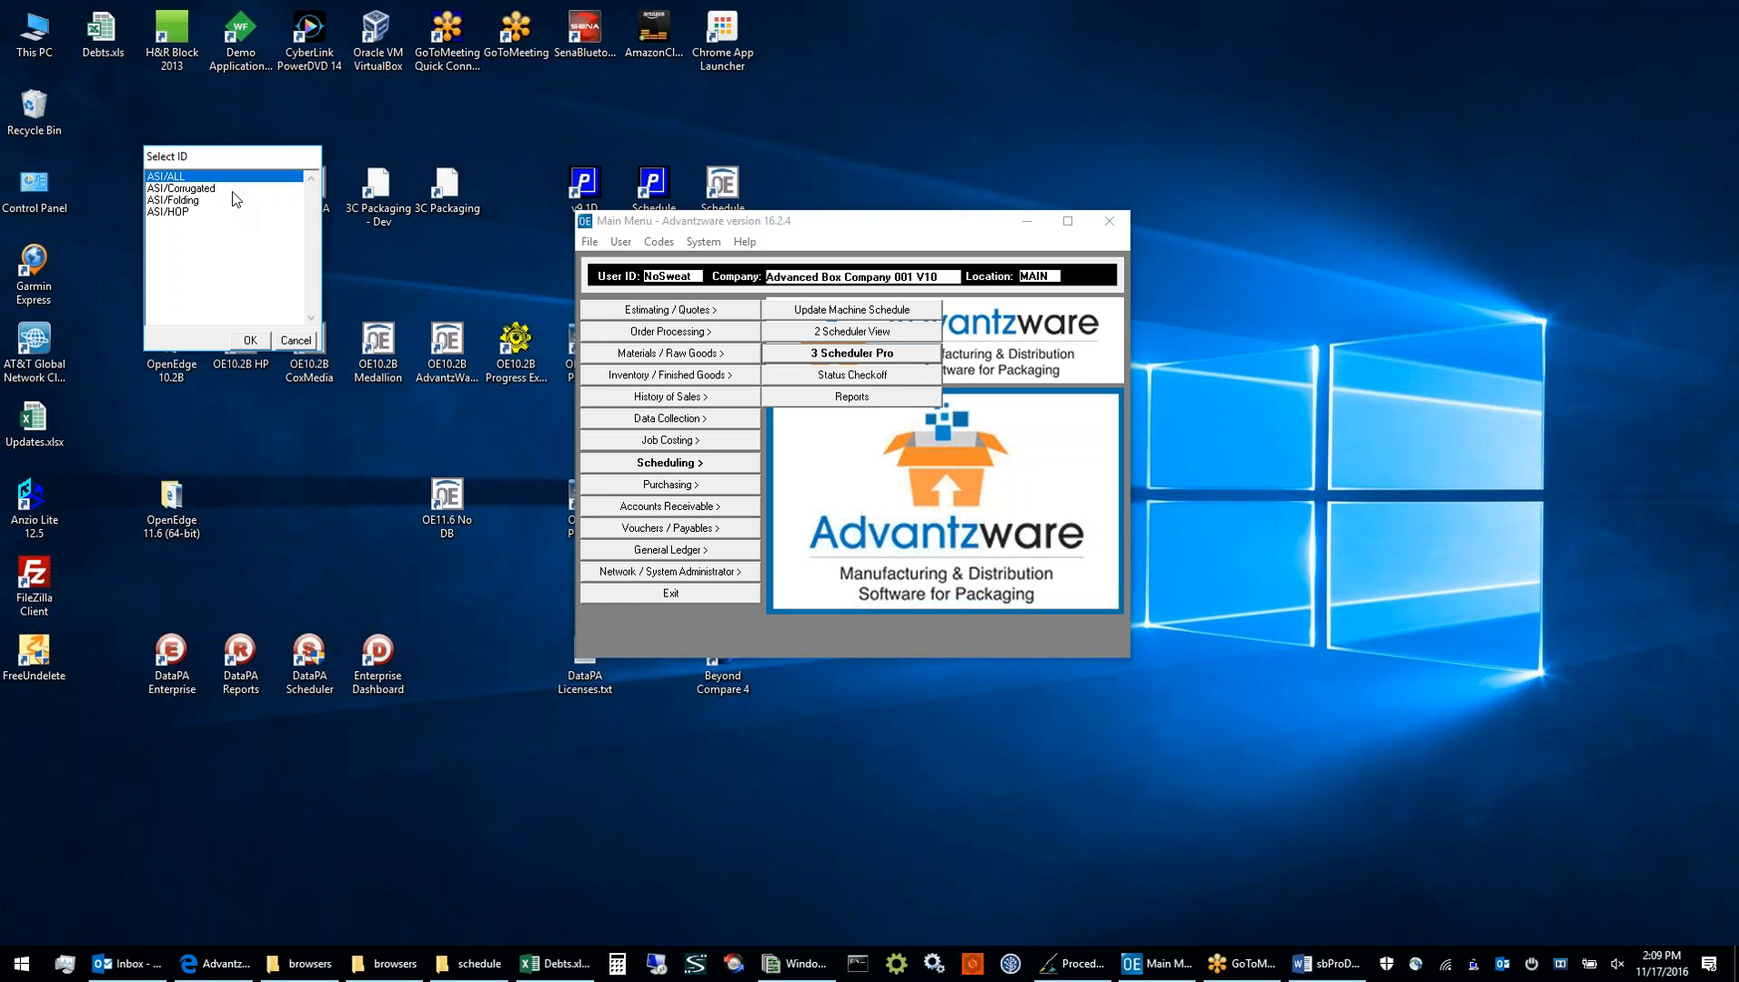
pyautogui.moveTo(230, 158); pyautogui.dragTo(345, 221)
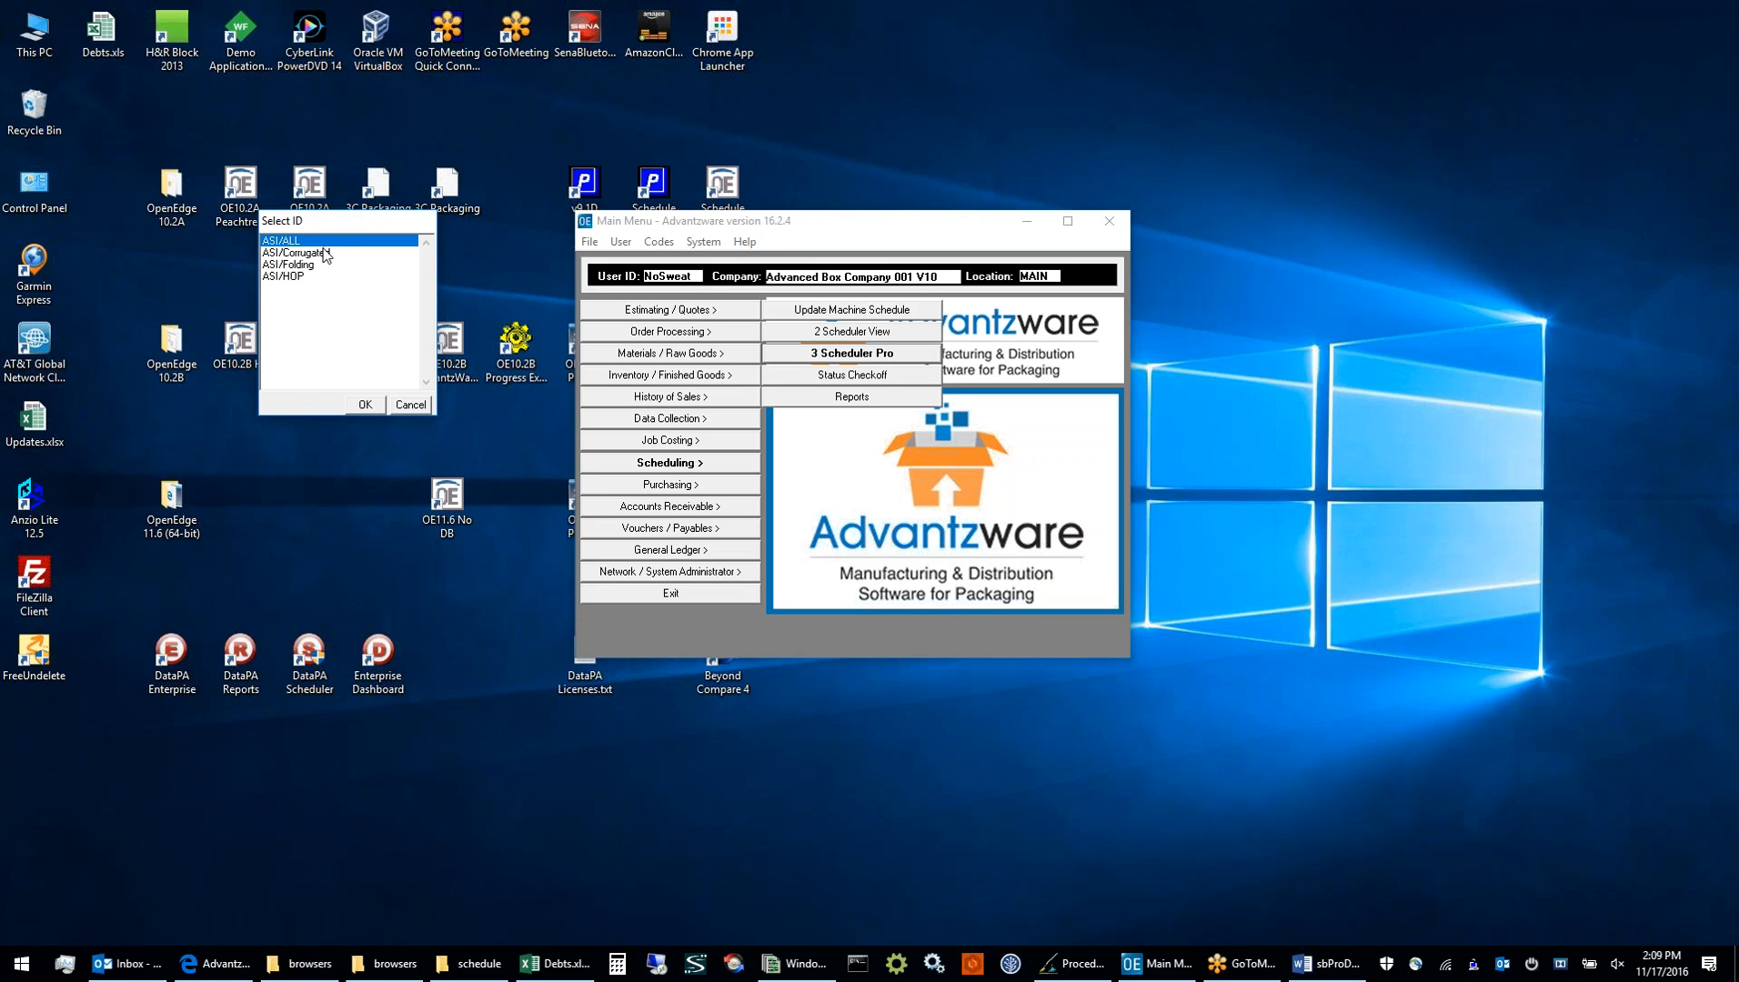
pyautogui.click(324, 253)
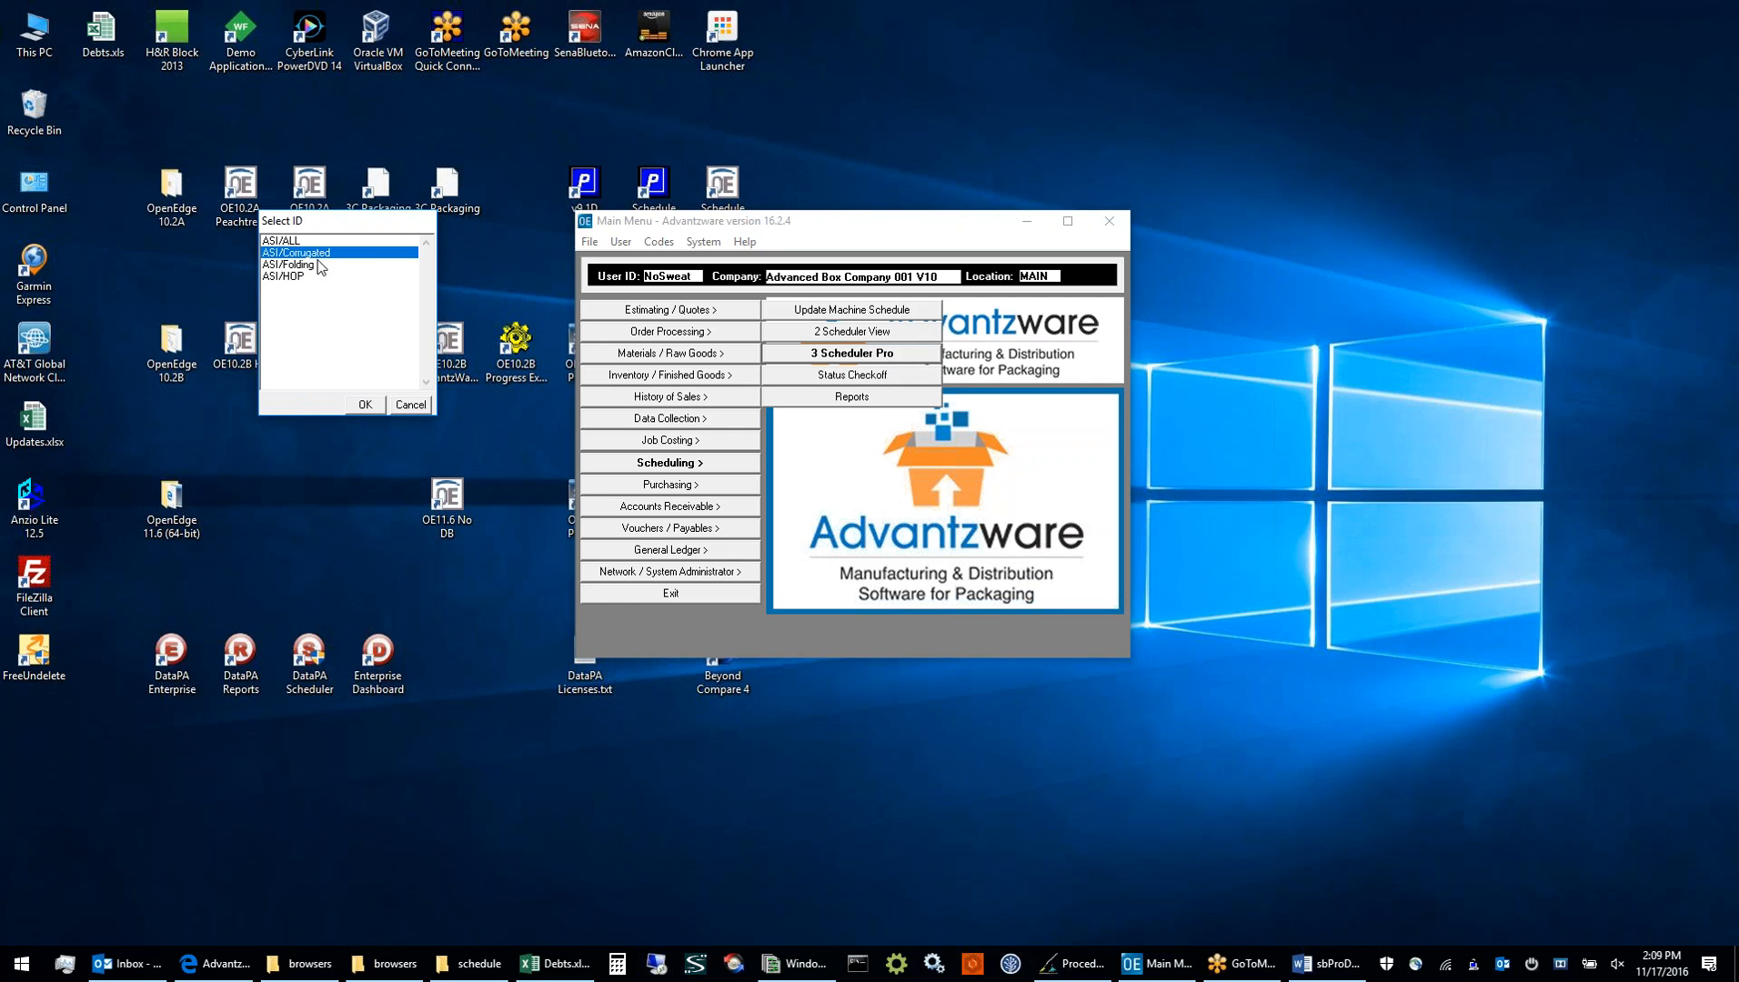
pyautogui.click(319, 265)
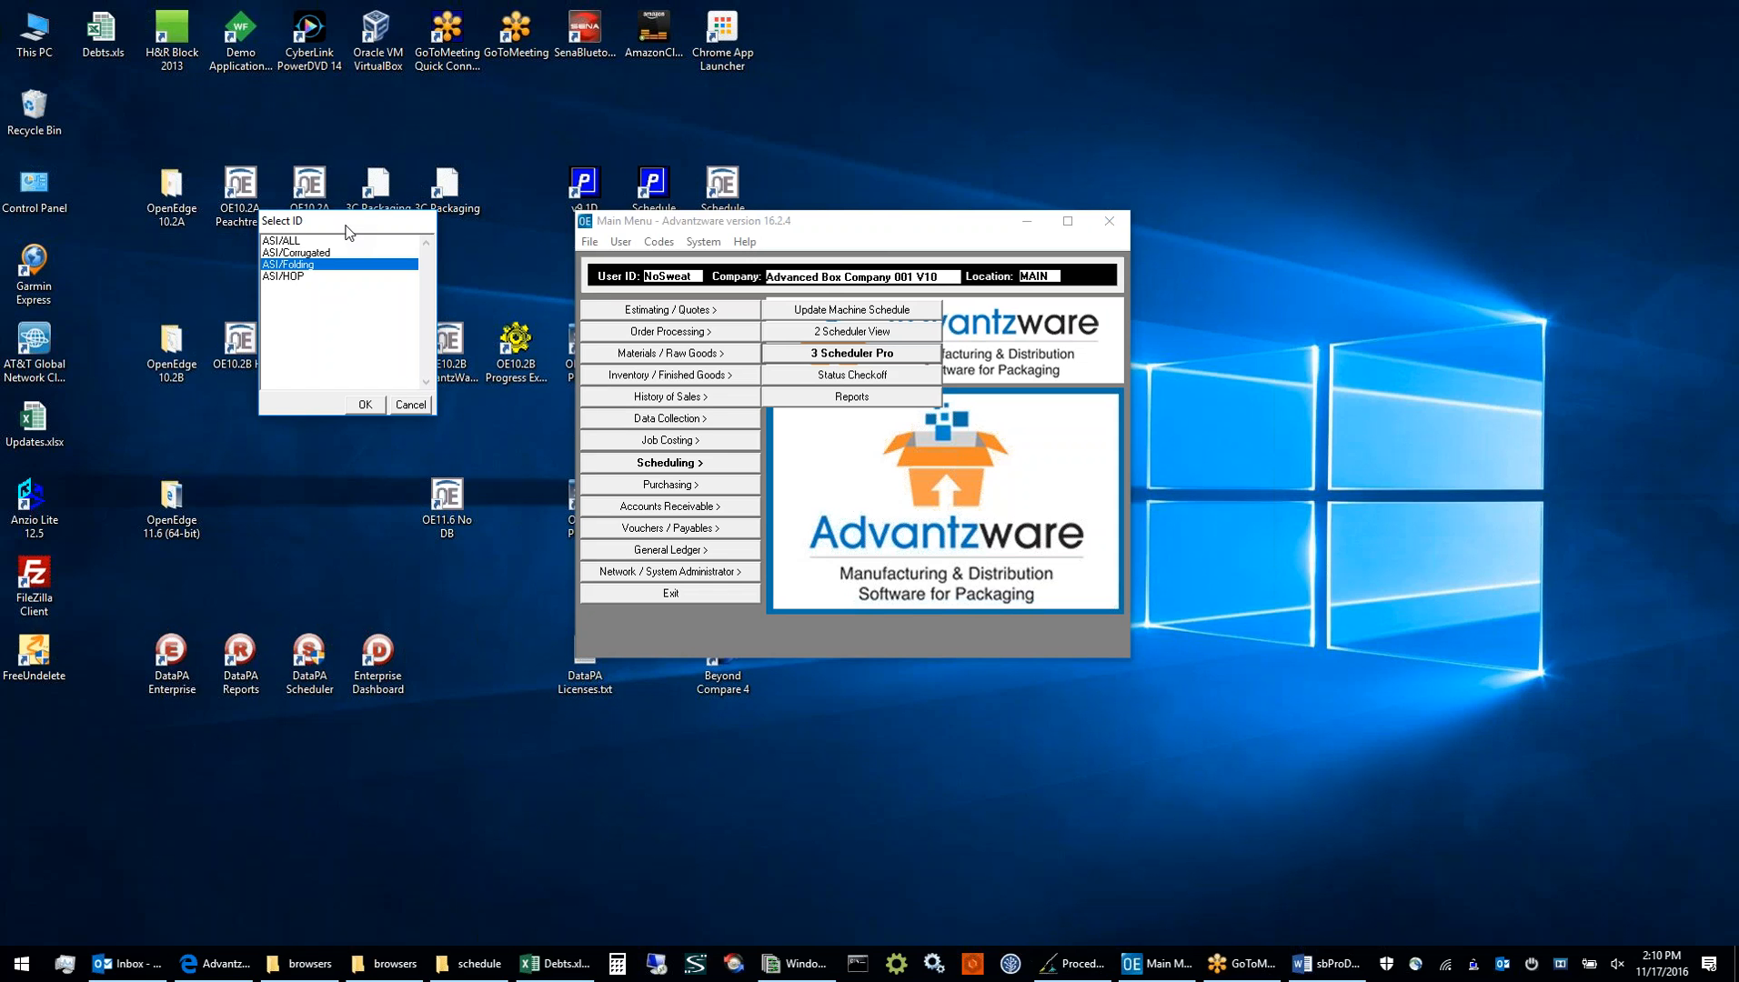
pyautogui.doubleClick(320, 269)
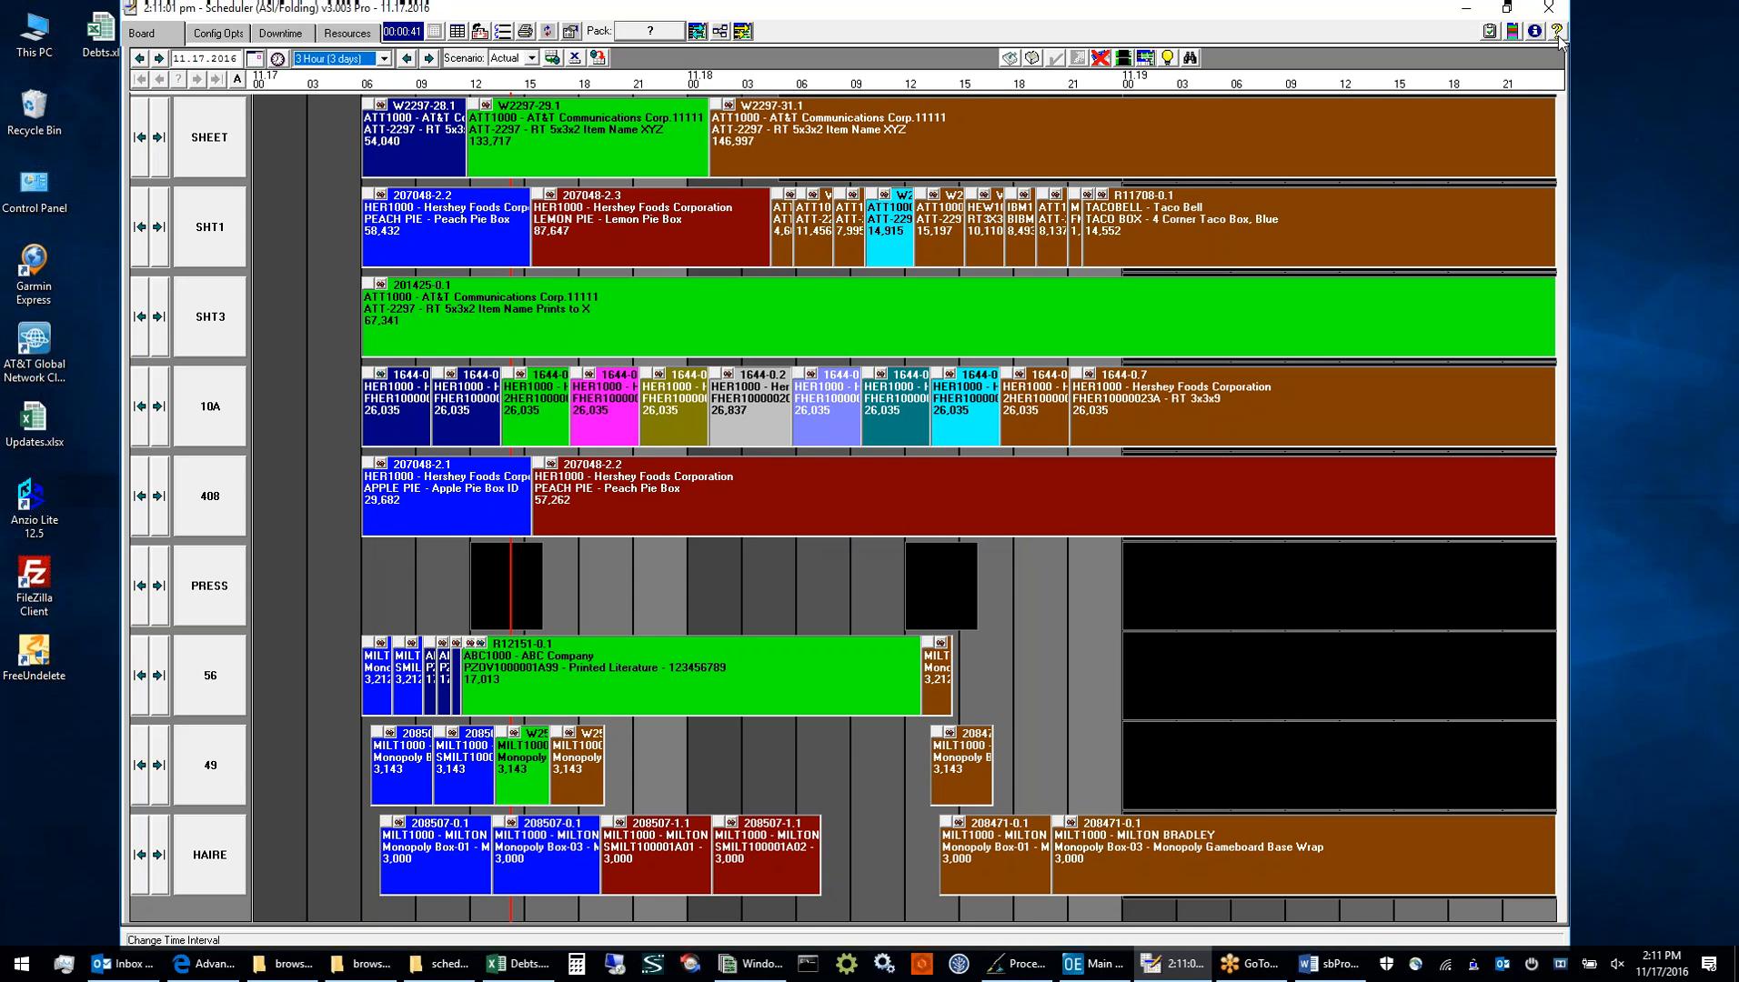
# Switch to the sbProDoc manual in Word and skim its table of contents through to the end
pyautogui.click(1337, 953)
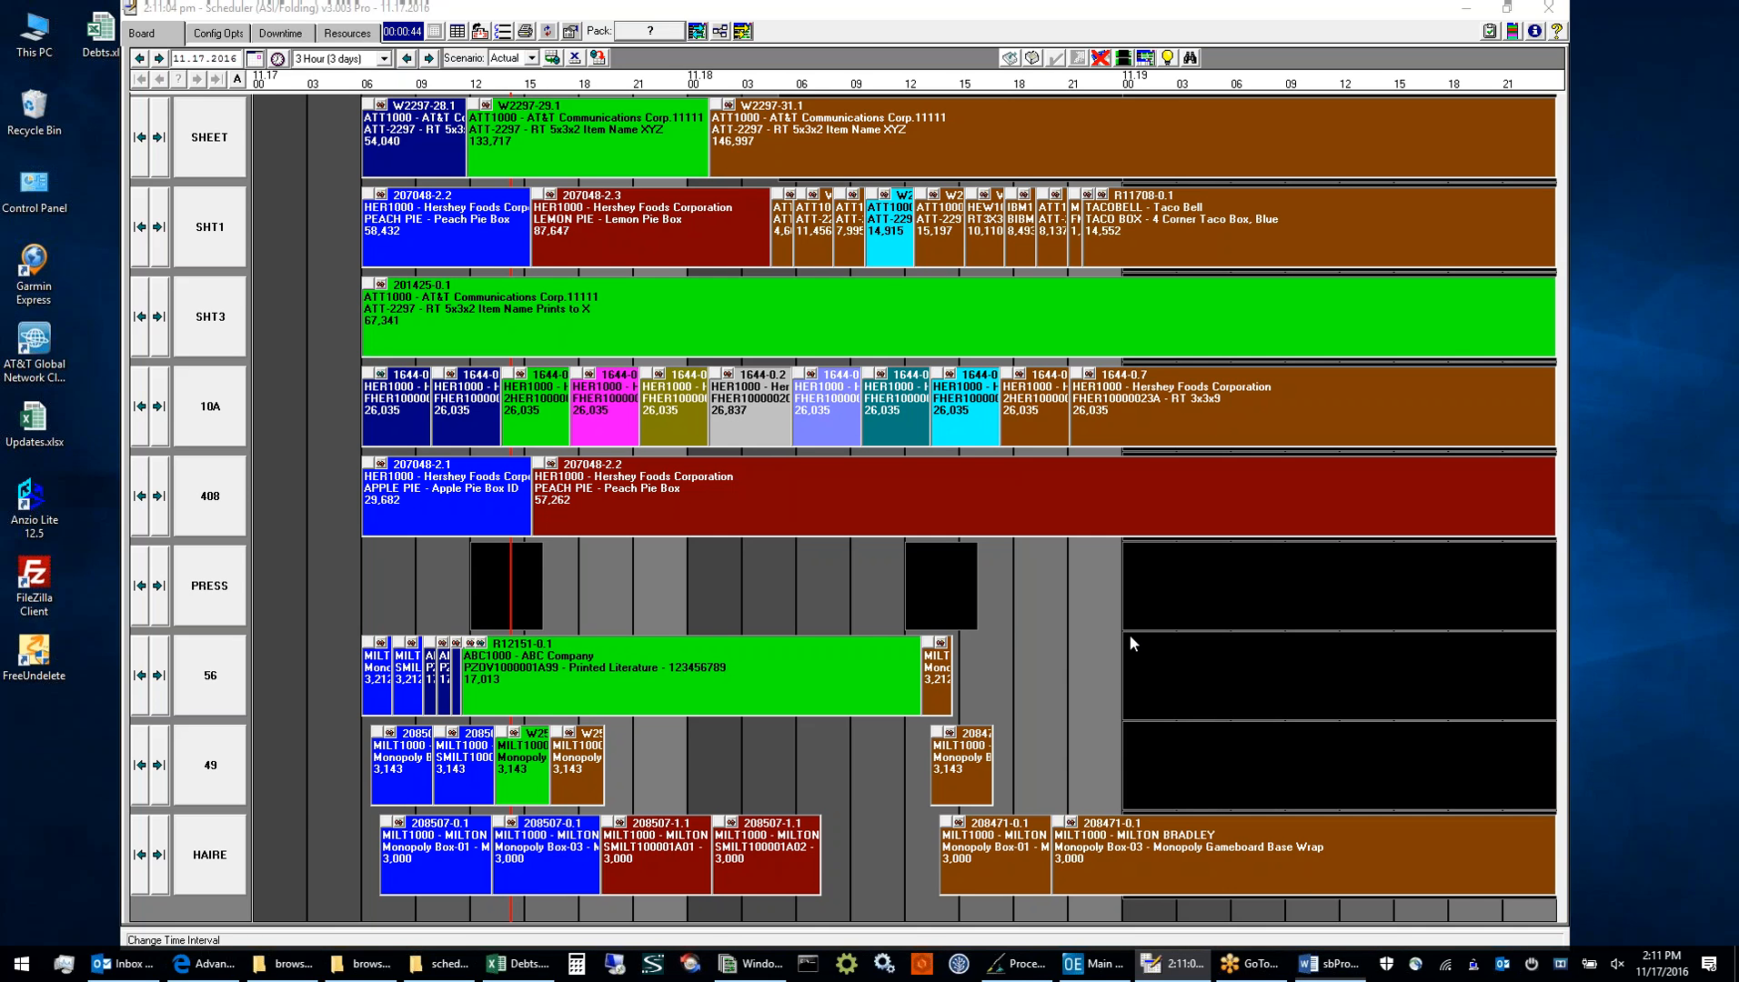
pyautogui.scroll(-6, 616, 350)
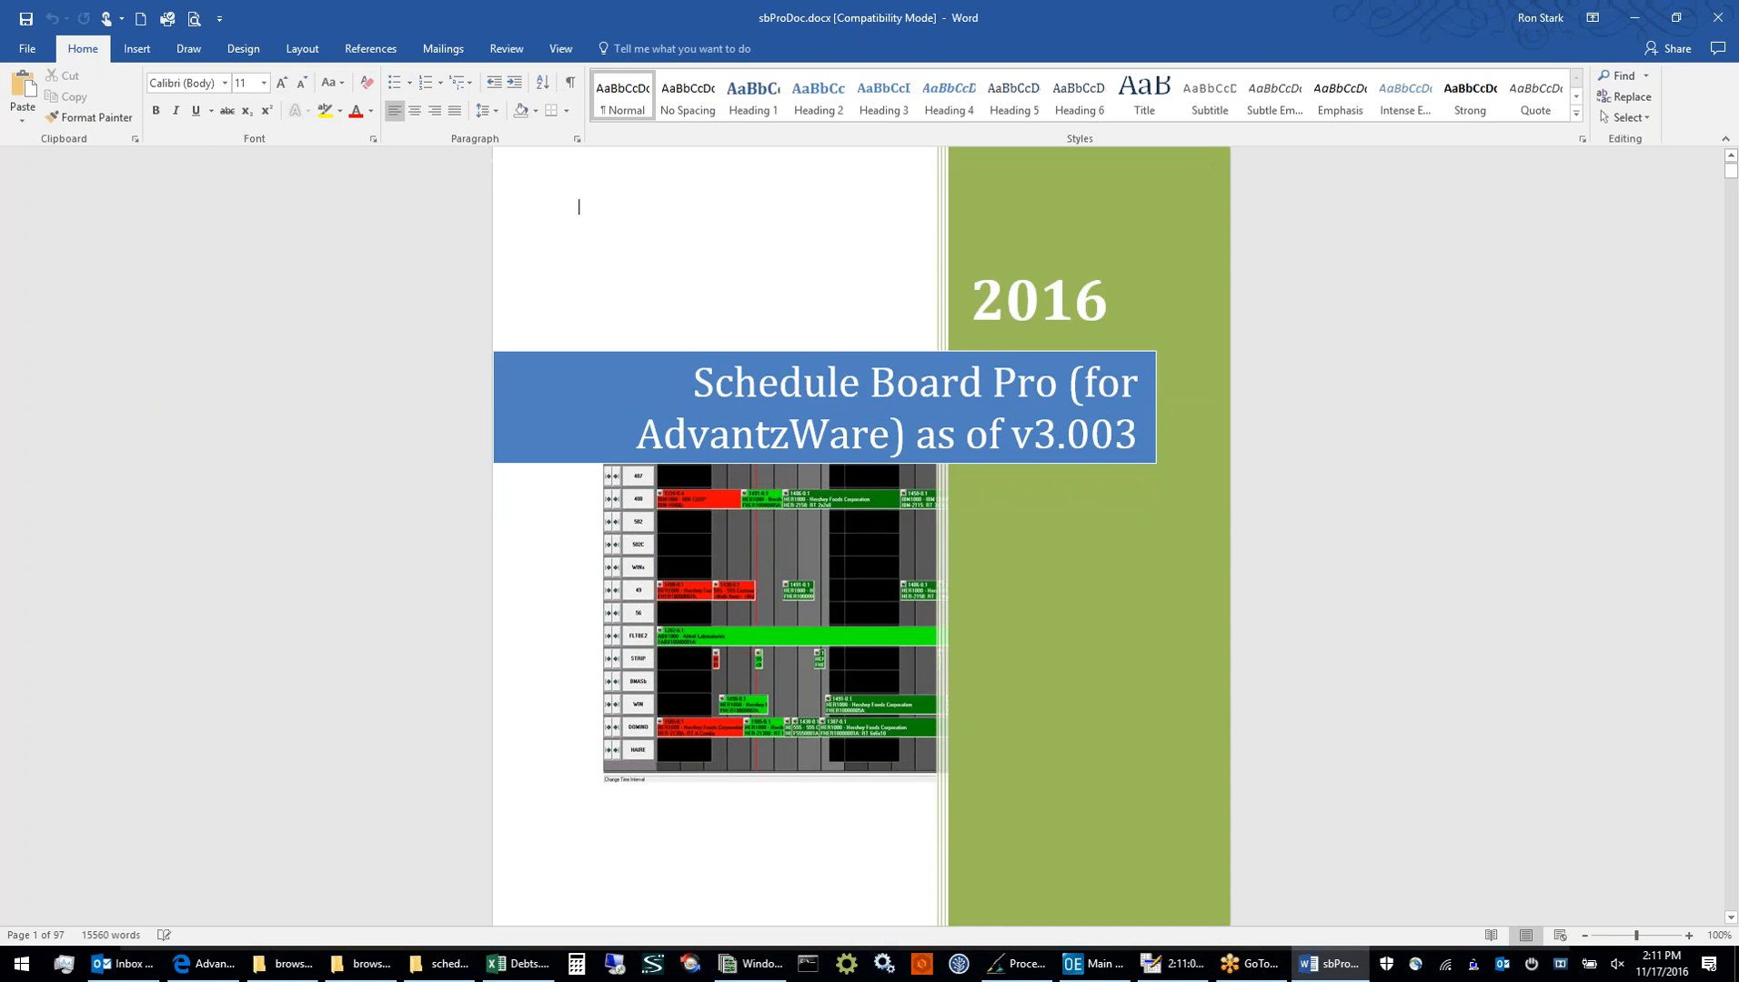
pyautogui.scroll(-10, 615, 353)
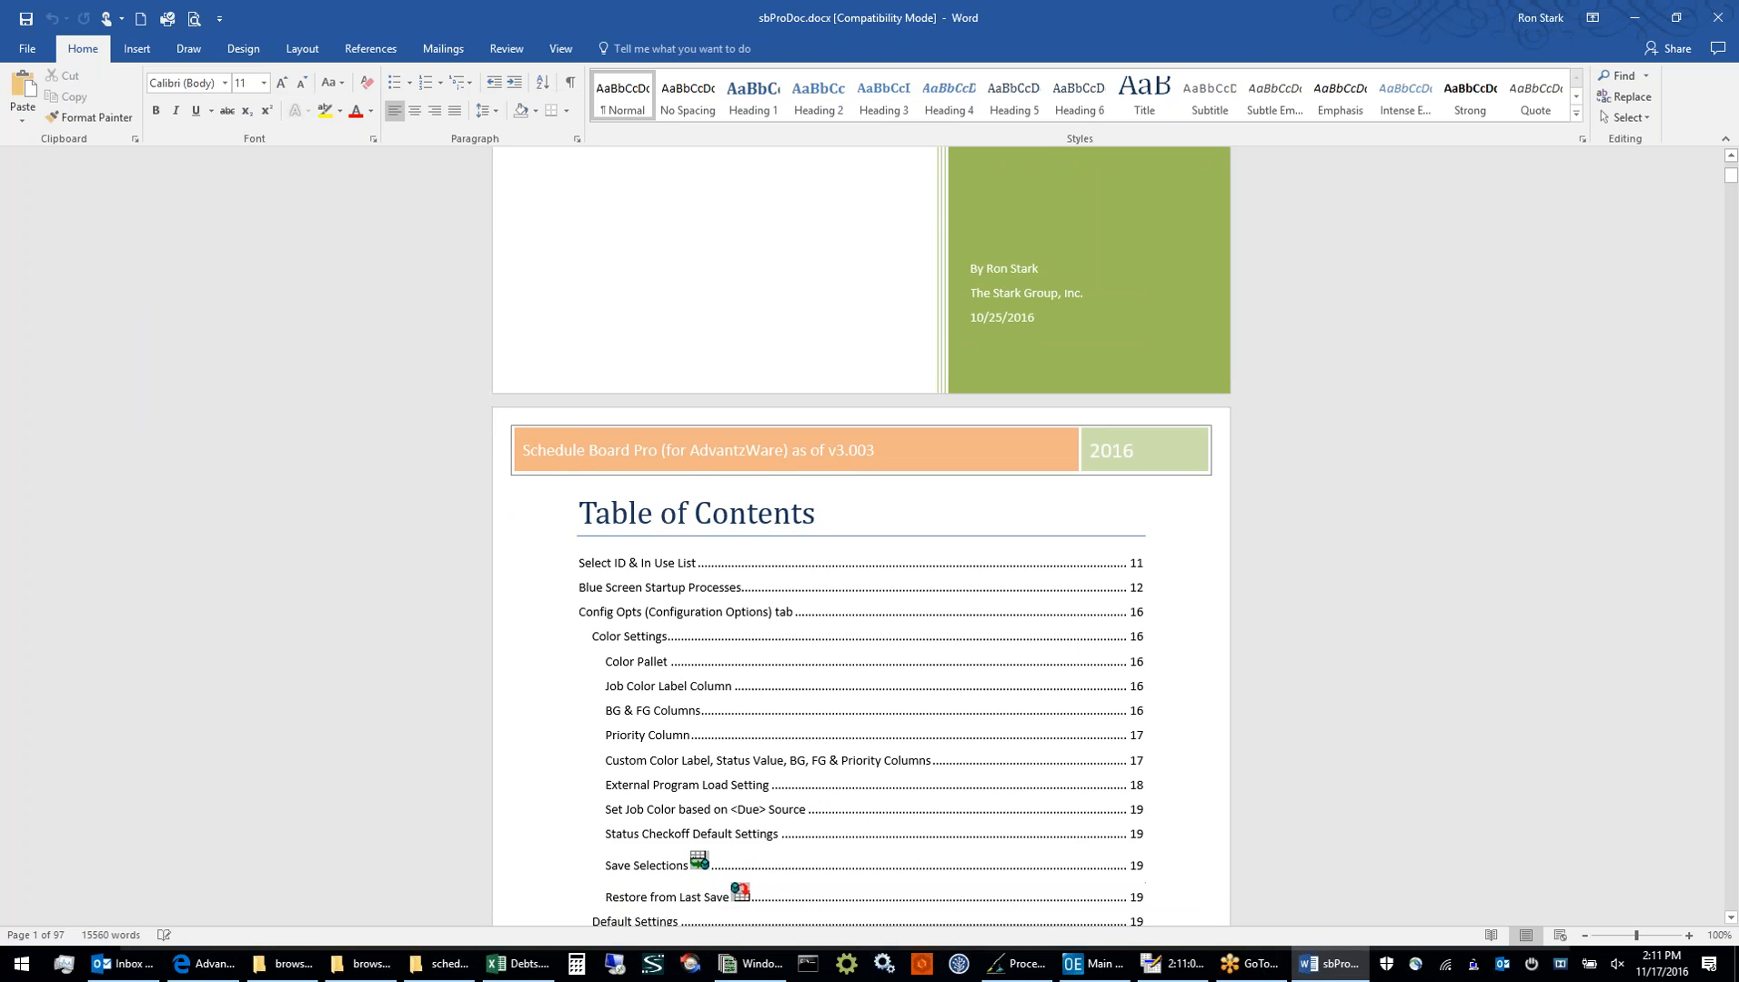
pyautogui.press('pagedown')
pyautogui.press('pagedown')
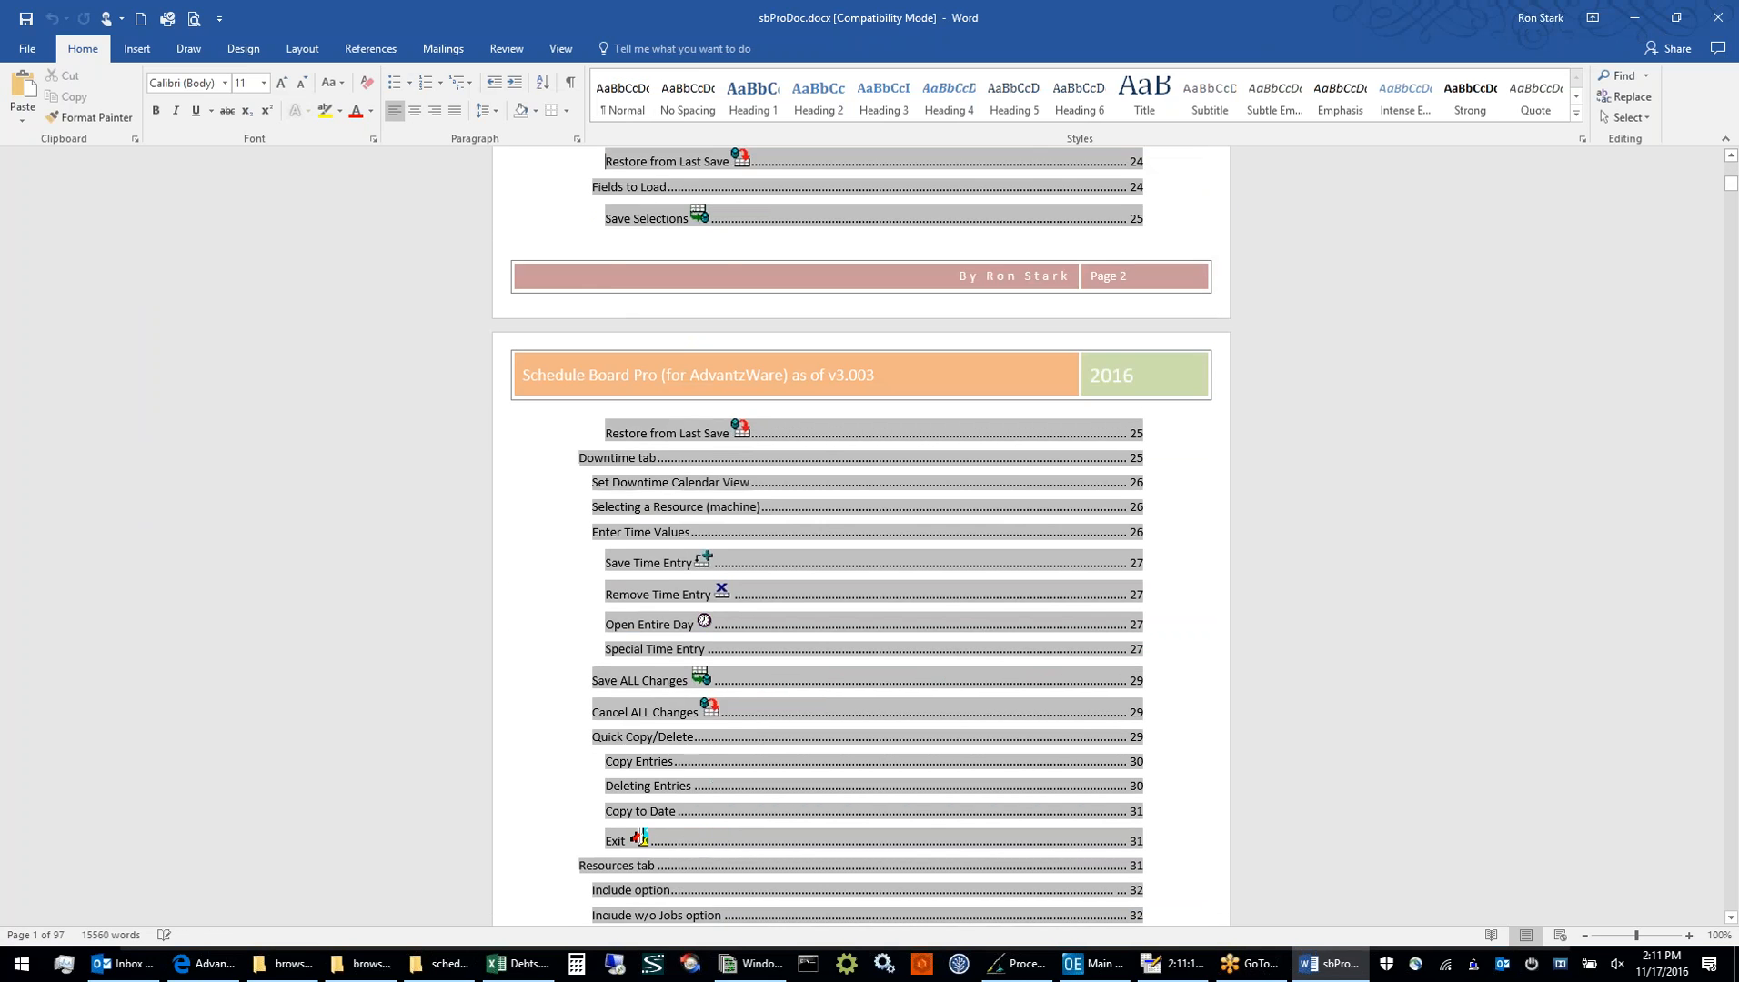
pyautogui.press('pagedown')
pyautogui.press('pagedown')
pyautogui.press('pagedown')
pyautogui.press('pagedown')
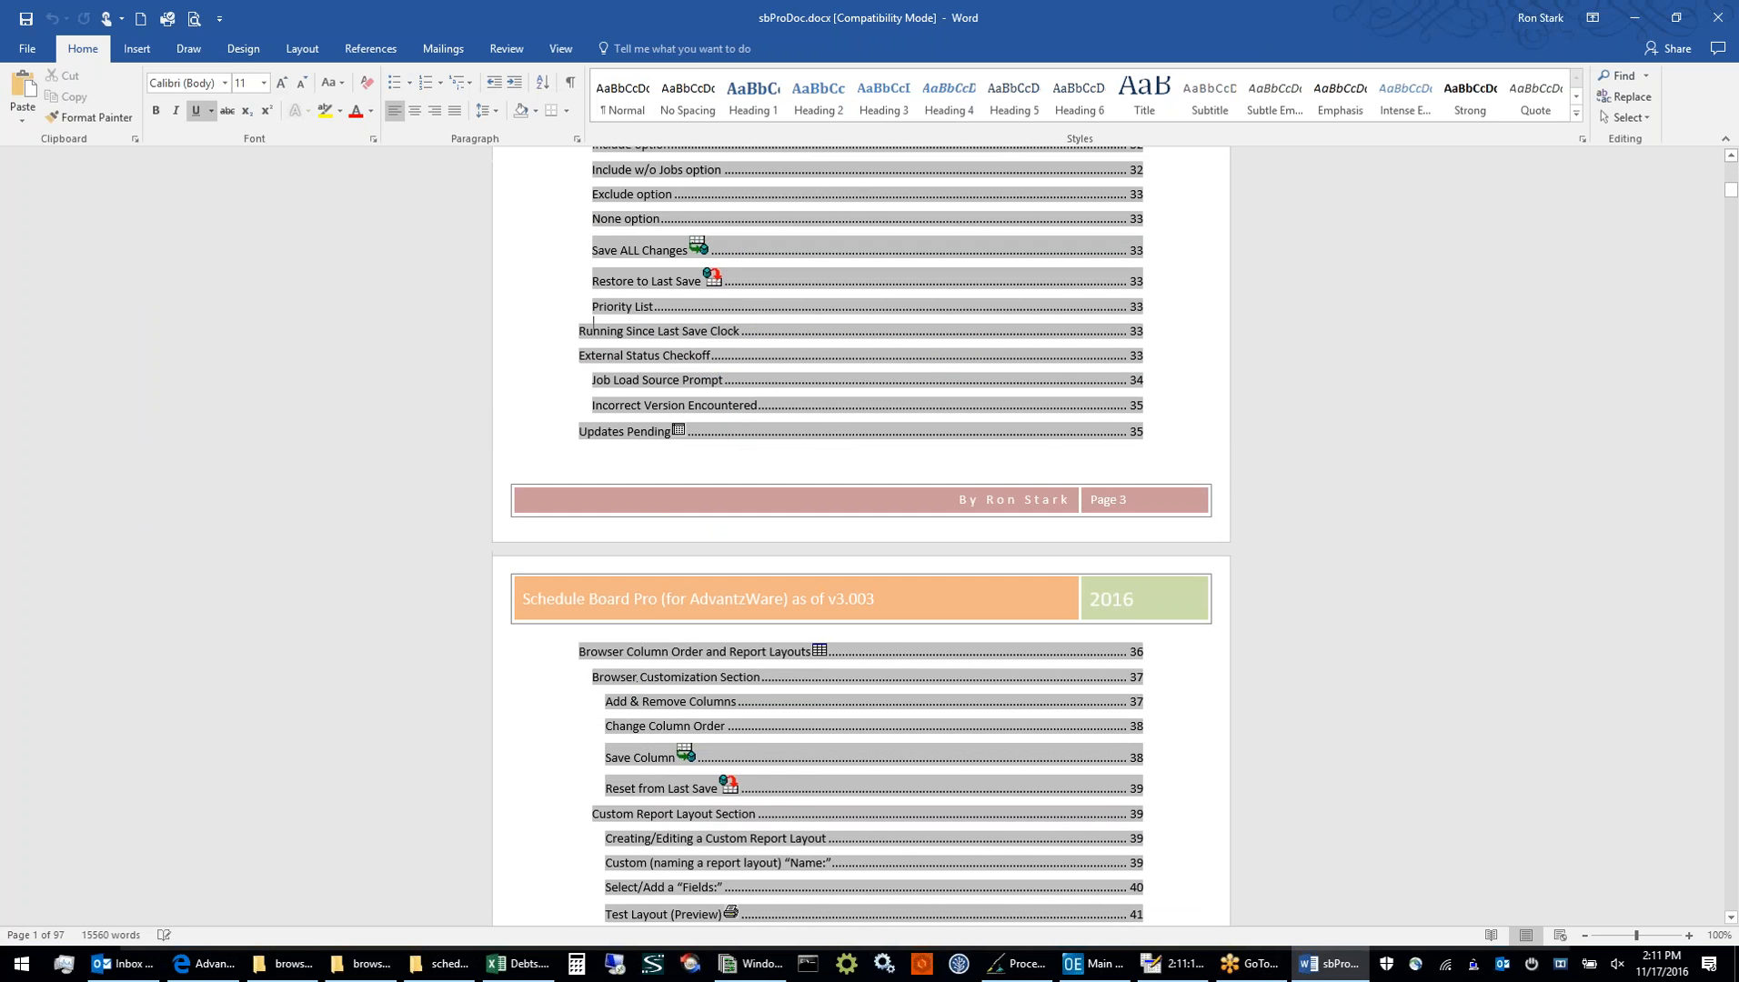
pyautogui.press('pagedown')
pyautogui.press('pagedown')
pyautogui.press('pagedown')
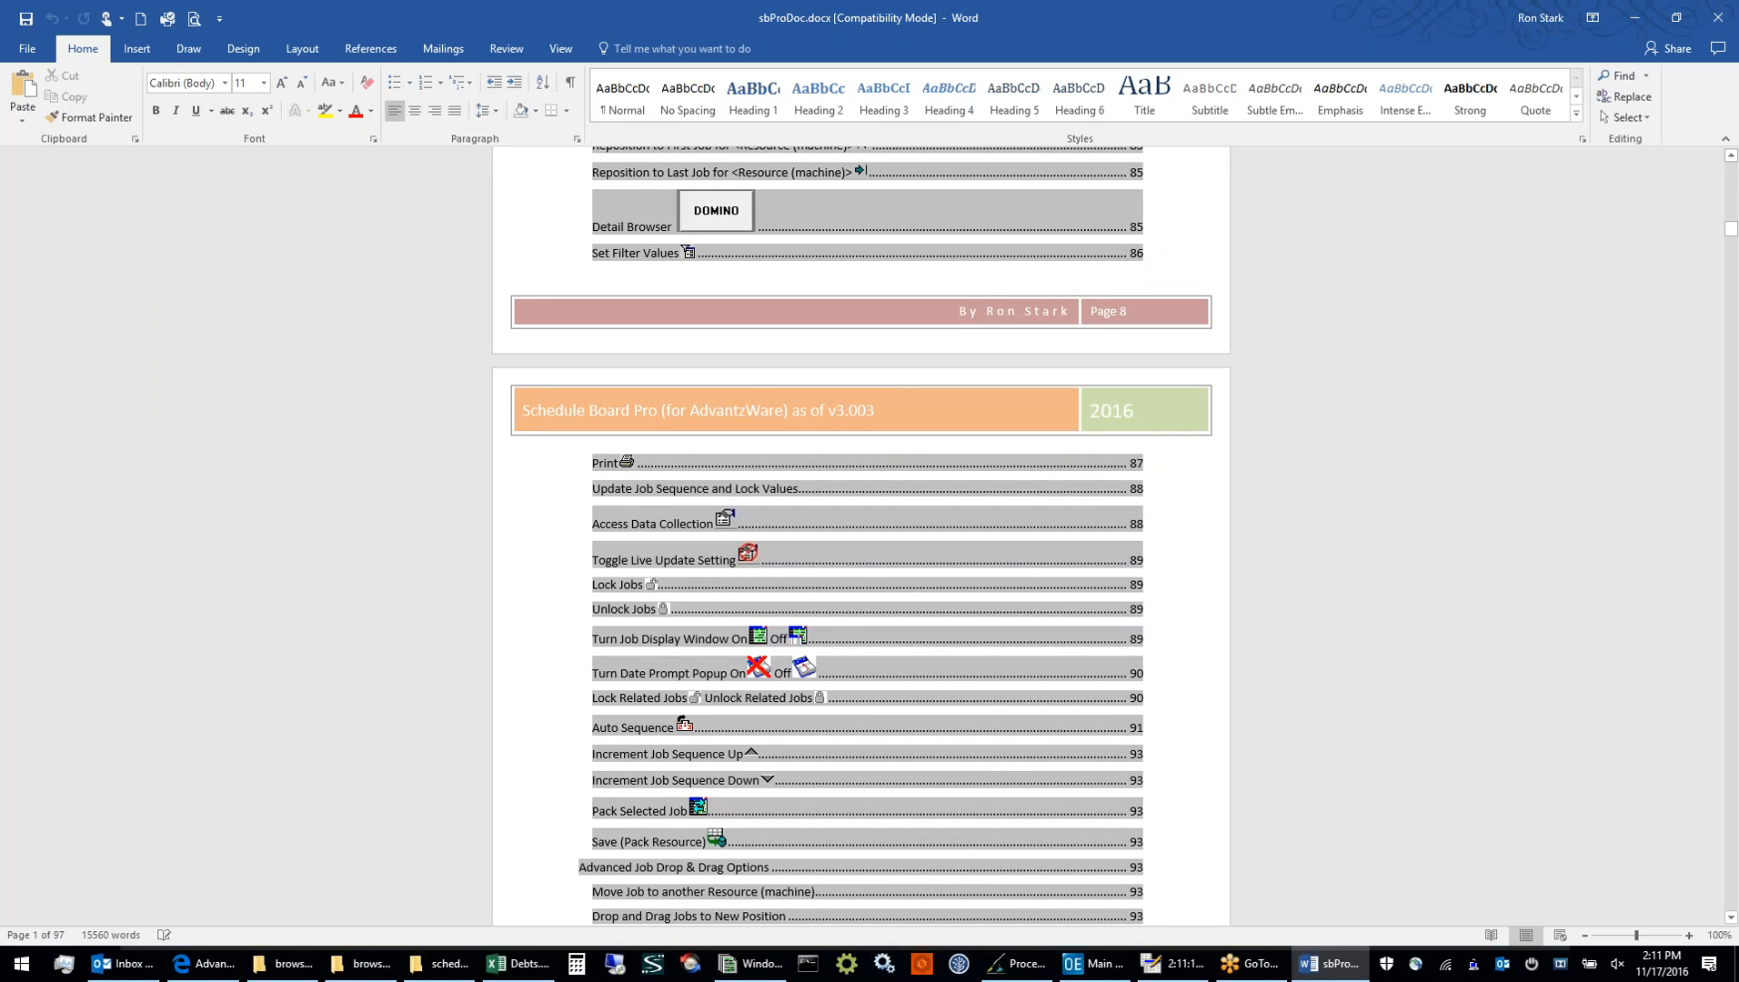
pyautogui.press('pagedown')
pyautogui.press('pagedown')
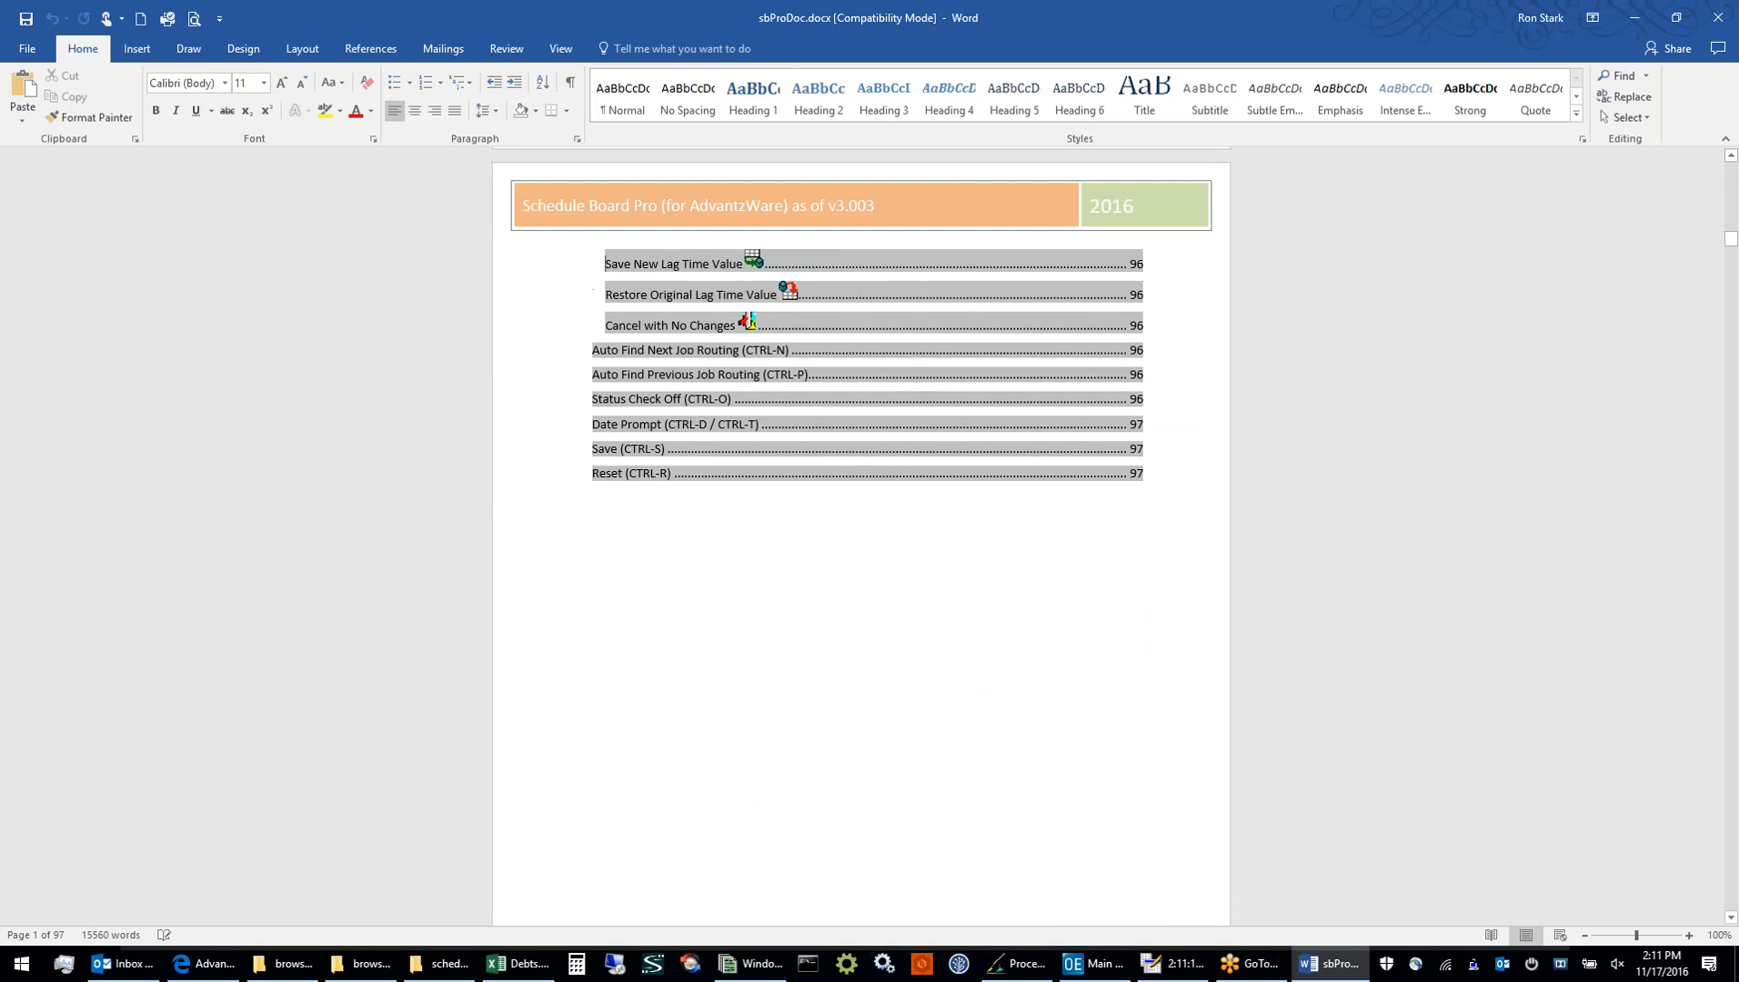
# Look through the manual's sections on blue screen startup, board icon images, date navigation and the popup menu
pyautogui.press('pagedown')
pyautogui.press('pagedown')
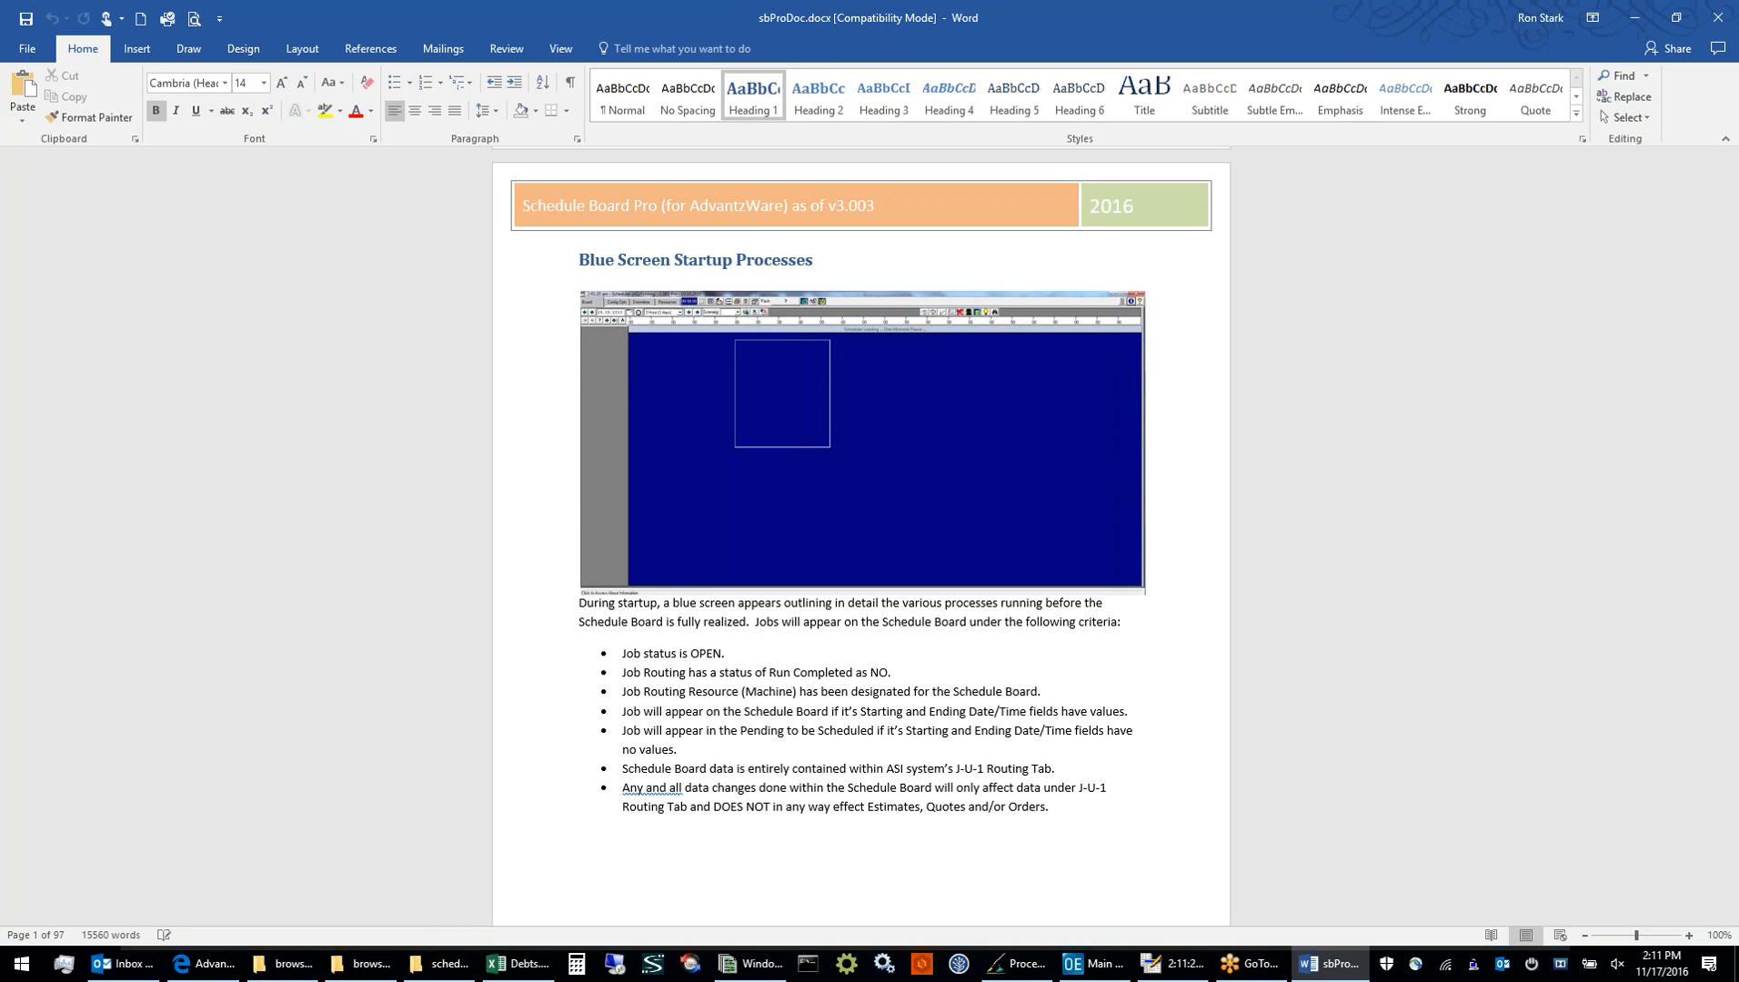
pyautogui.press('pagedown')
pyautogui.press('pagedown')
pyautogui.press('pagedown')
pyautogui.press('pagedown')
pyautogui.press('pagedown')
pyautogui.press('pagedown')
pyautogui.press('pagedown')
pyautogui.press('pagedown')
pyautogui.press('pagedown')
pyautogui.press('pagedown')
pyautogui.press('pagedown')
pyautogui.press('pagedown')
pyautogui.press('pagedown')
pyautogui.press('pagedown')
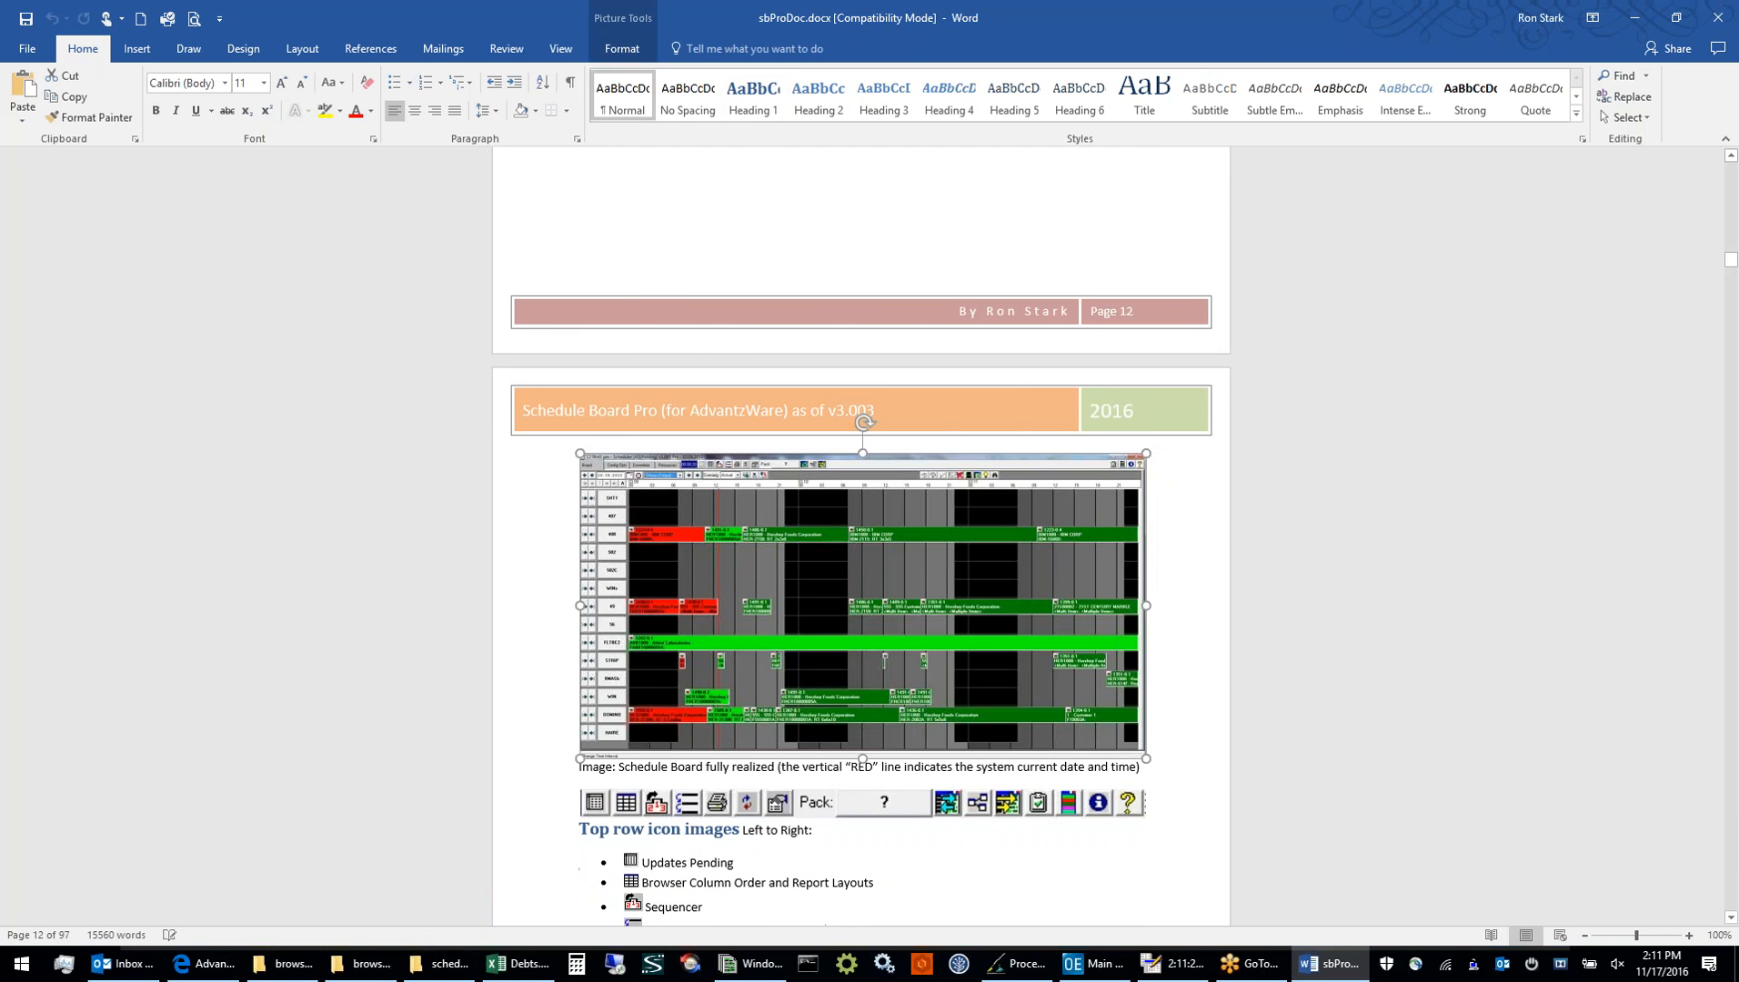
pyautogui.press('pagedown')
pyautogui.press('pagedown')
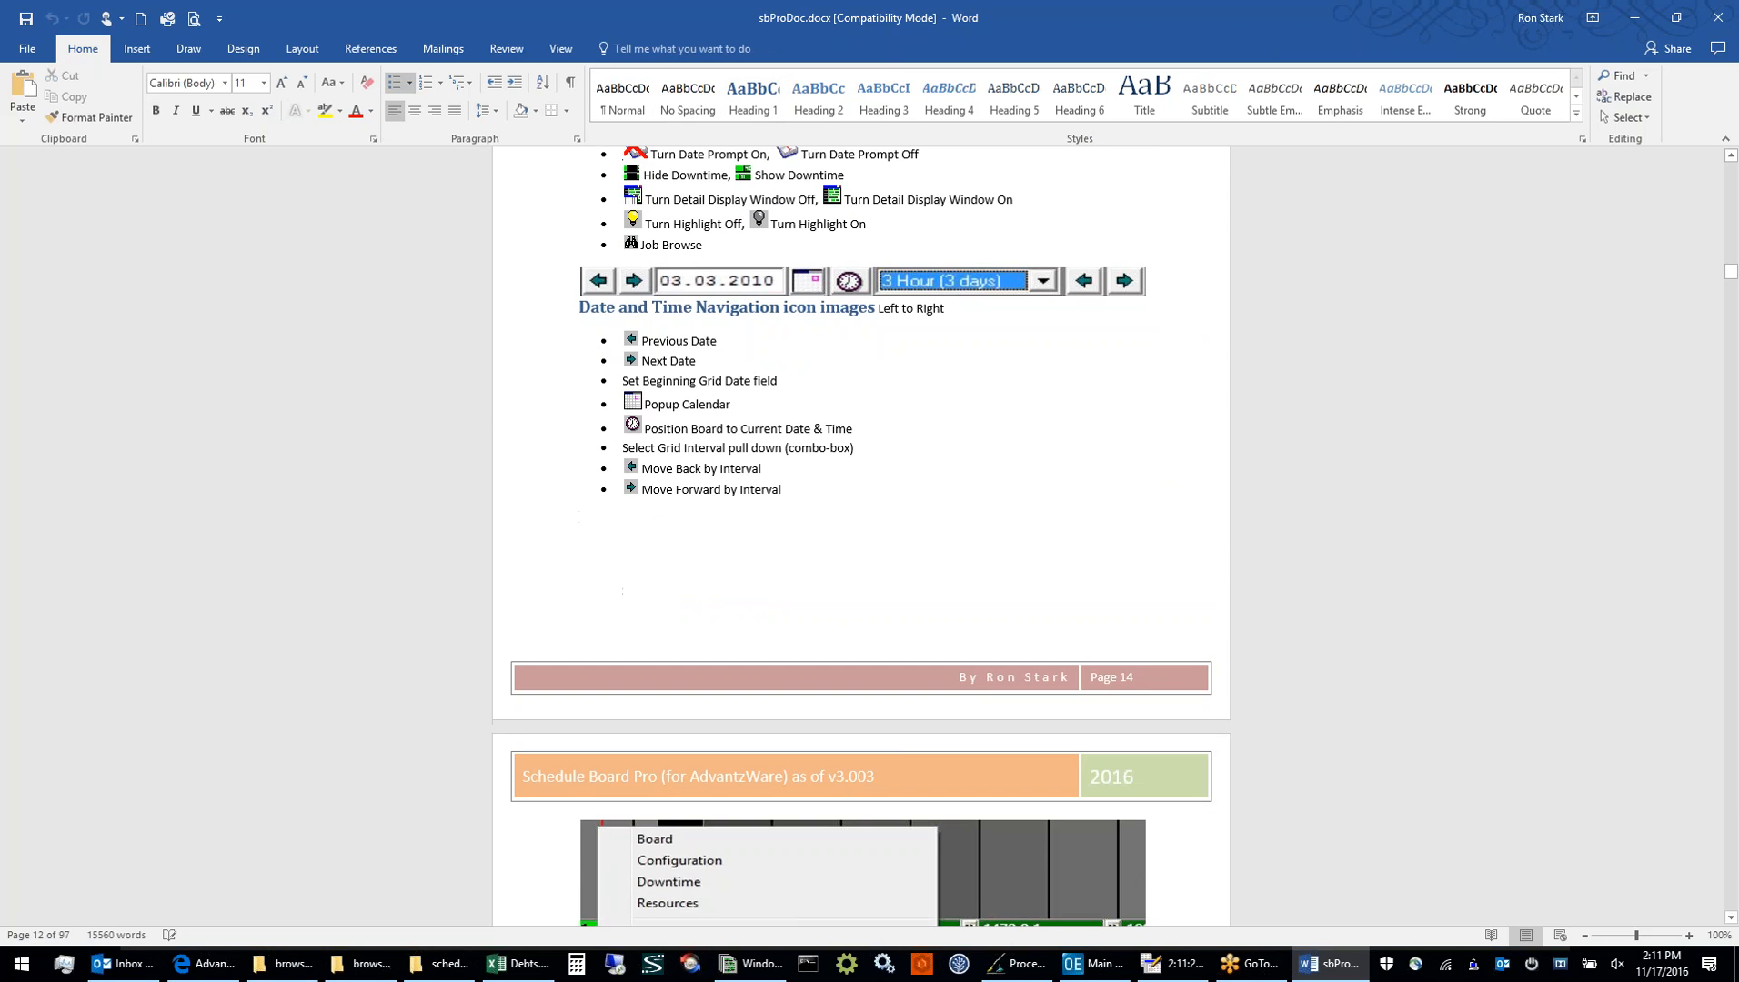
pyautogui.press('pagedown')
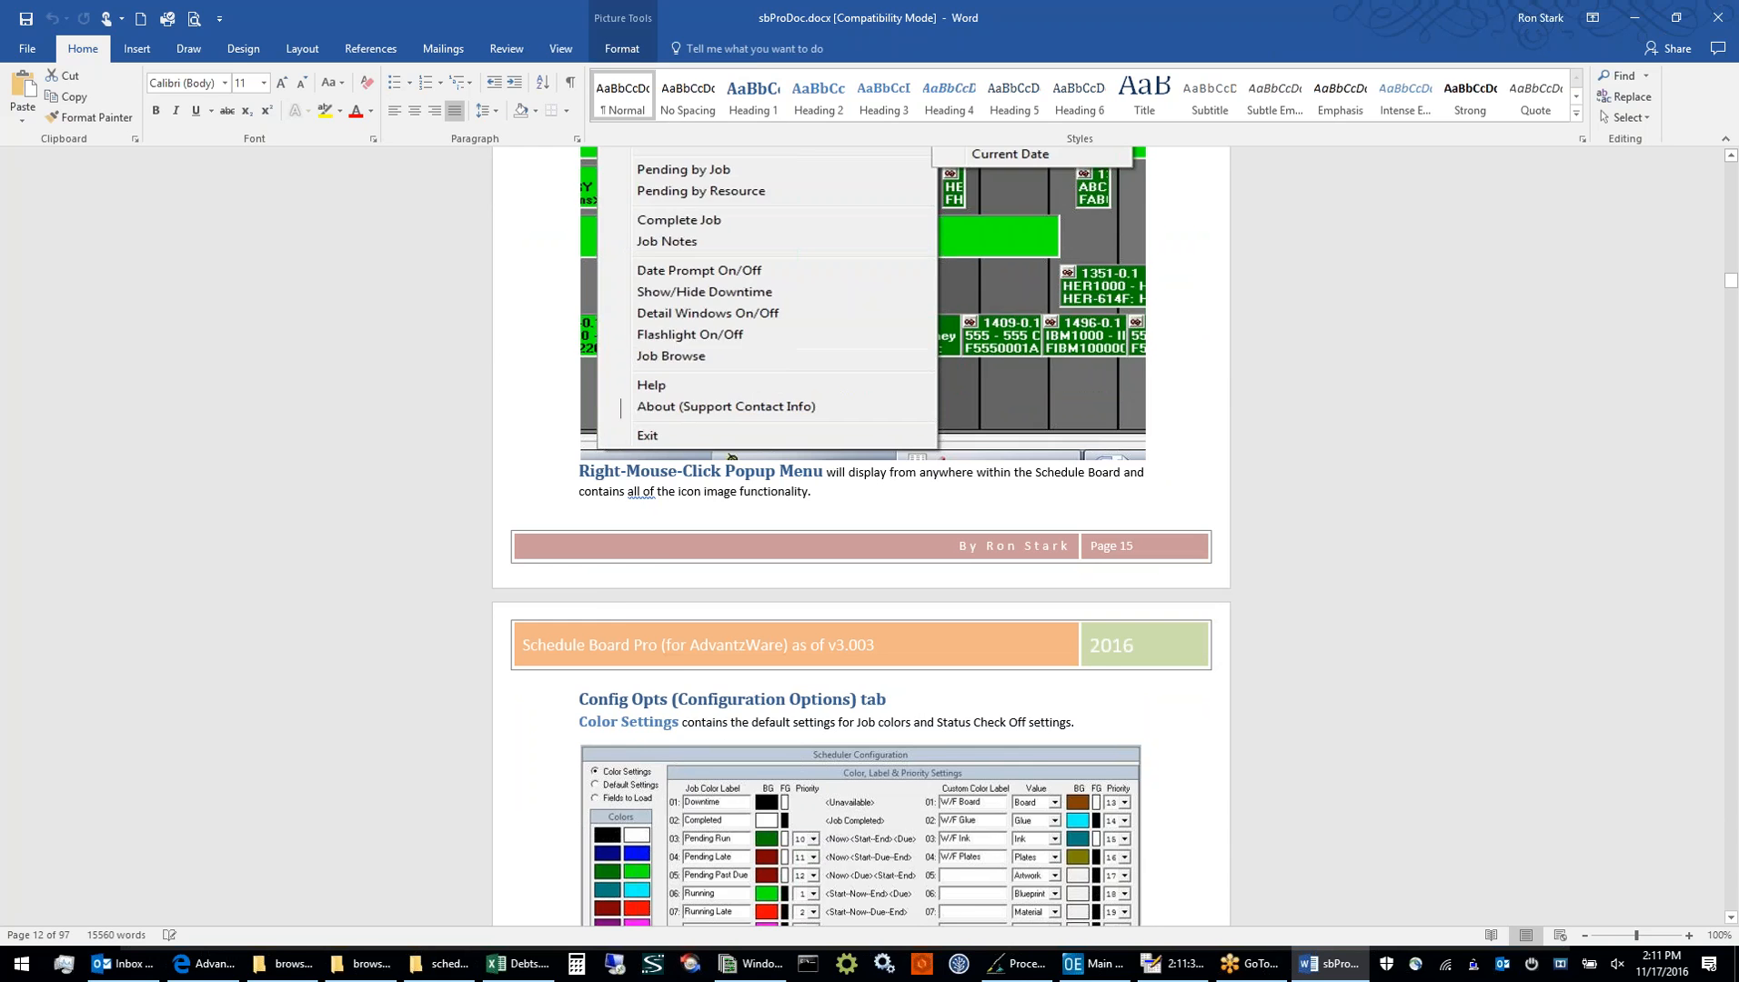
# Review the manual's Config Opts chapter, covering Color Settings, Default Settings, conflict settings and Fields to Load
pyautogui.press('pagedown')
pyautogui.press('pagedown')
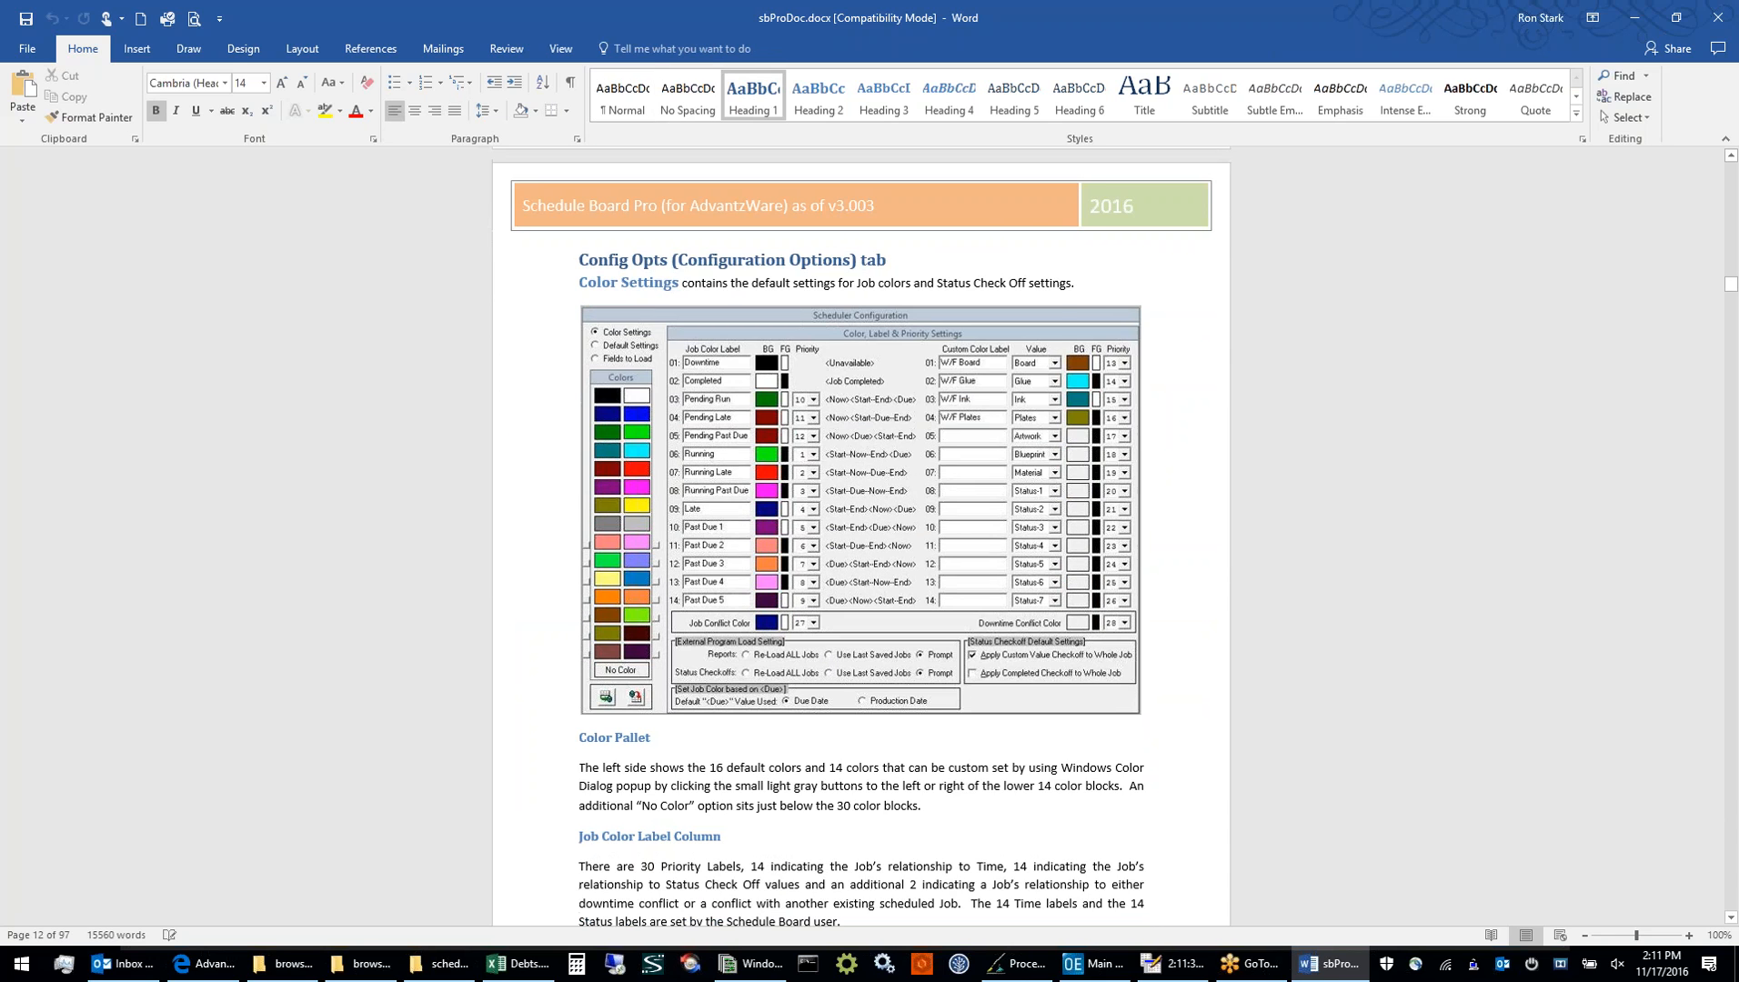
pyautogui.press('pagedown')
pyautogui.press('pagedown')
pyautogui.press('pagedown')
pyautogui.press('pagedown')
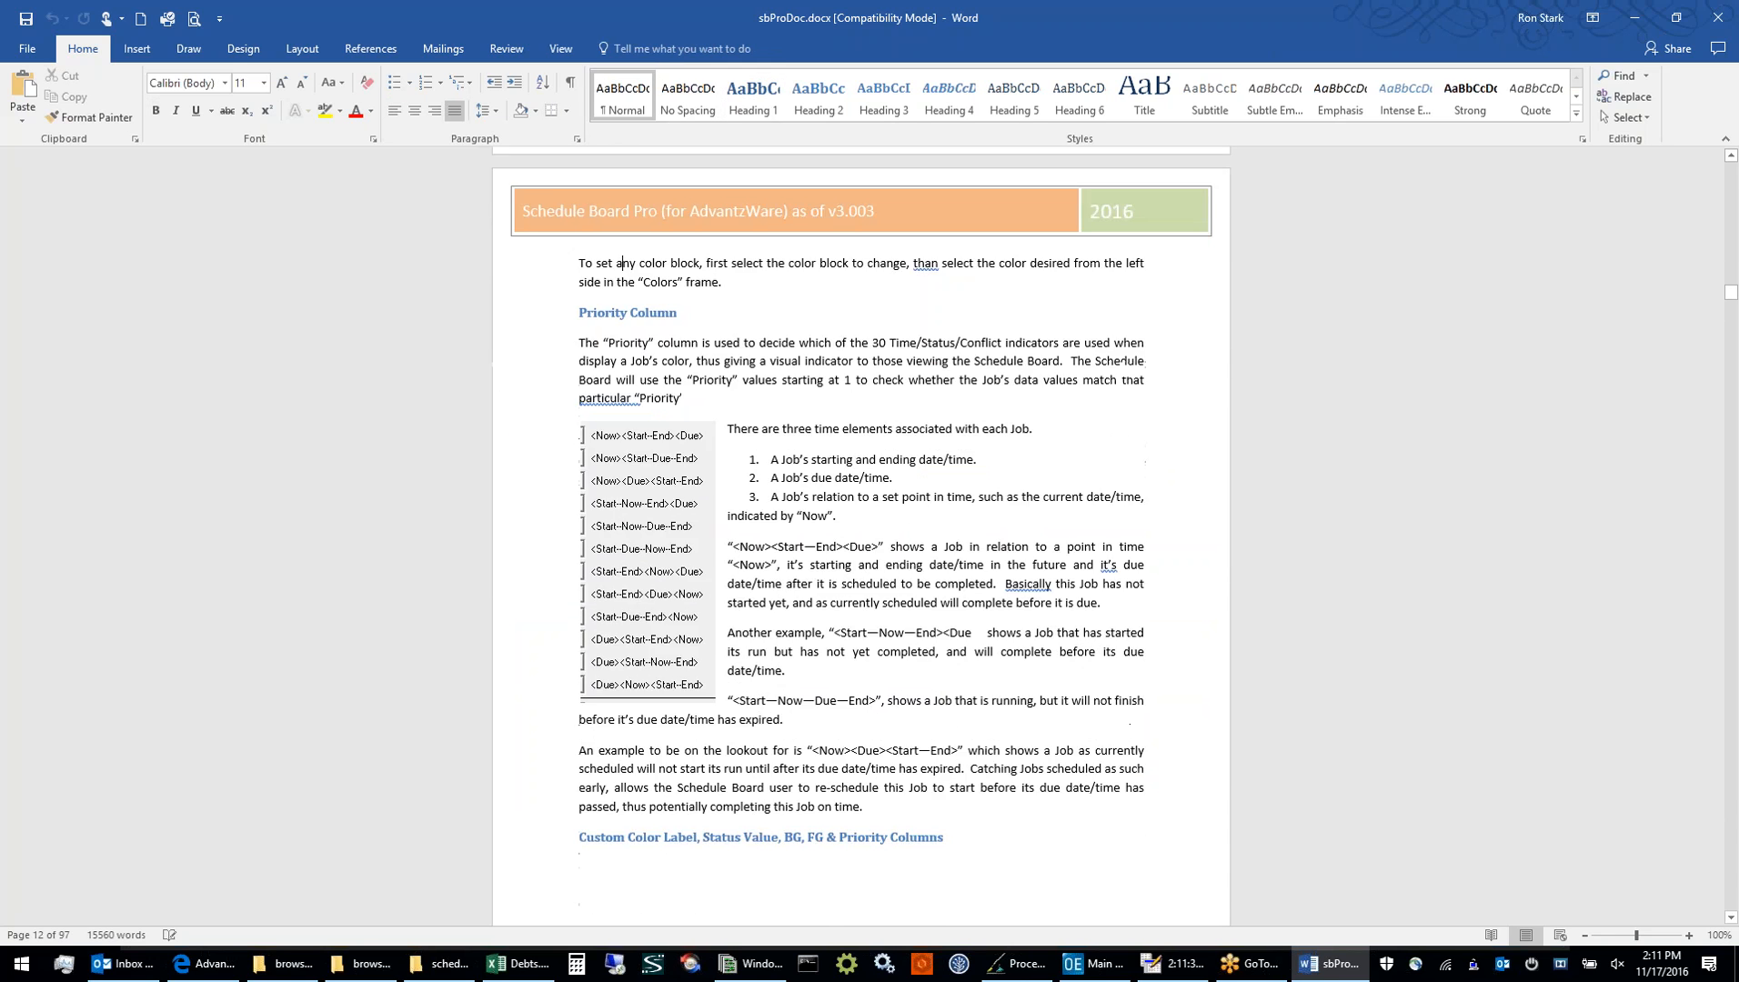
pyautogui.press('pagedown')
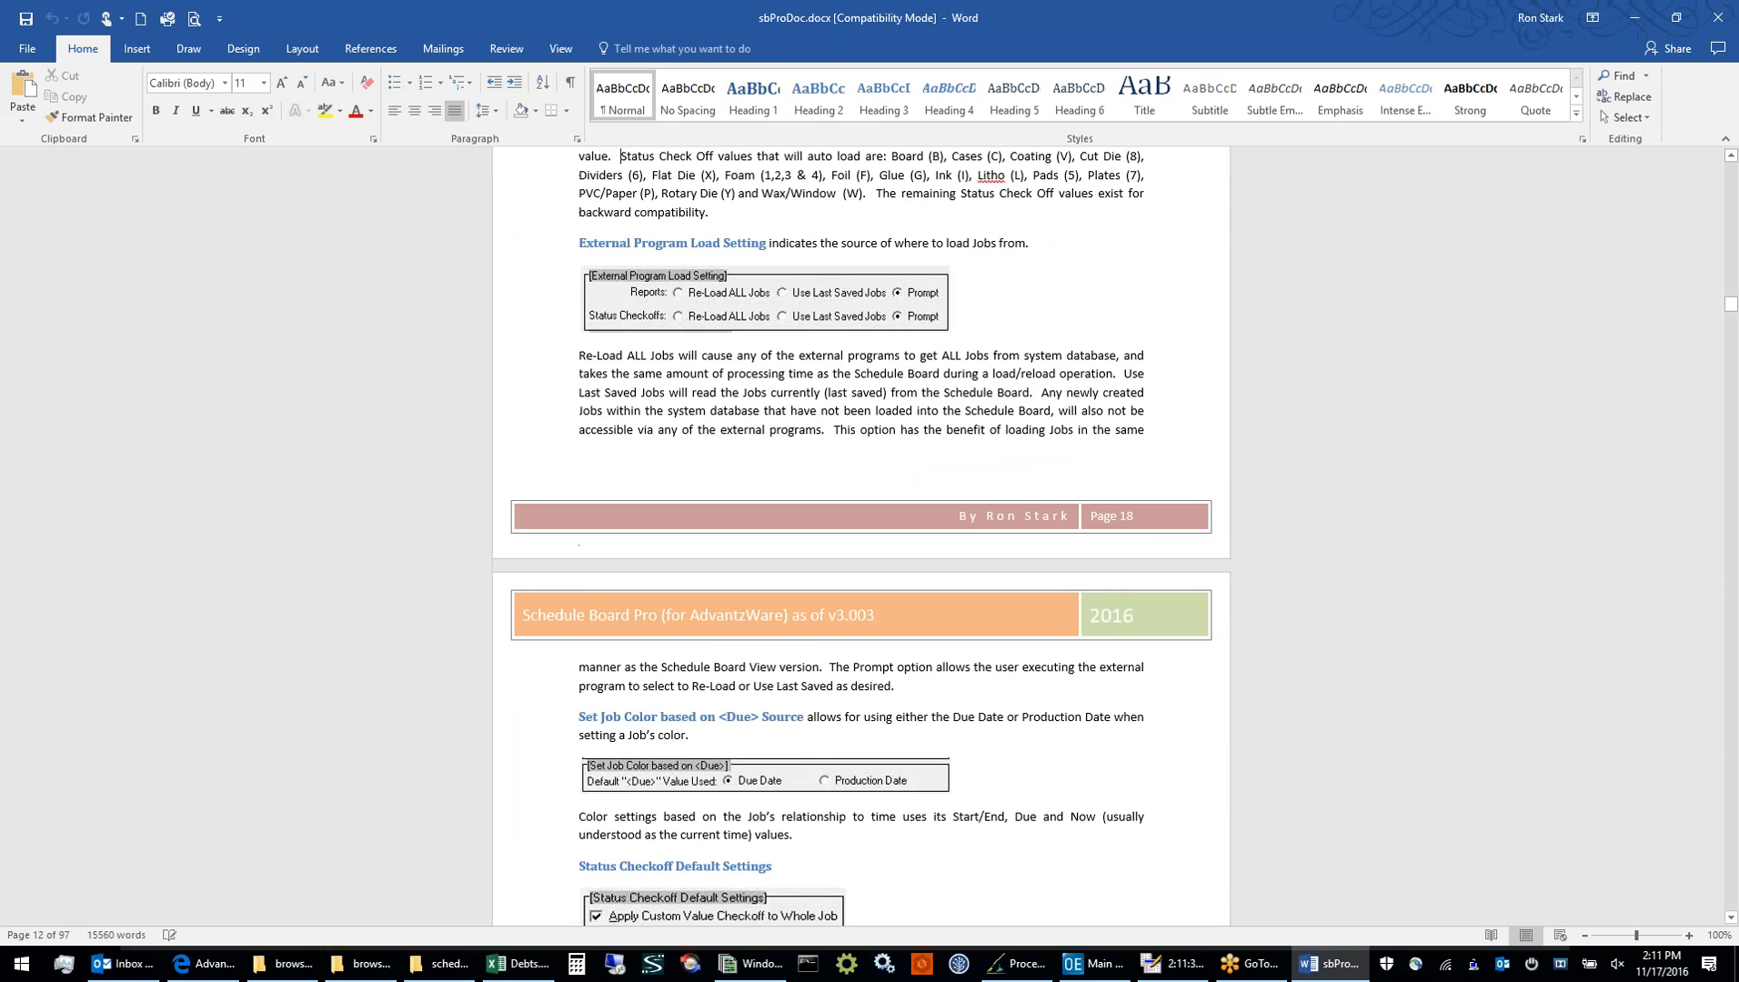
pyautogui.scroll(-3, 861, 536)
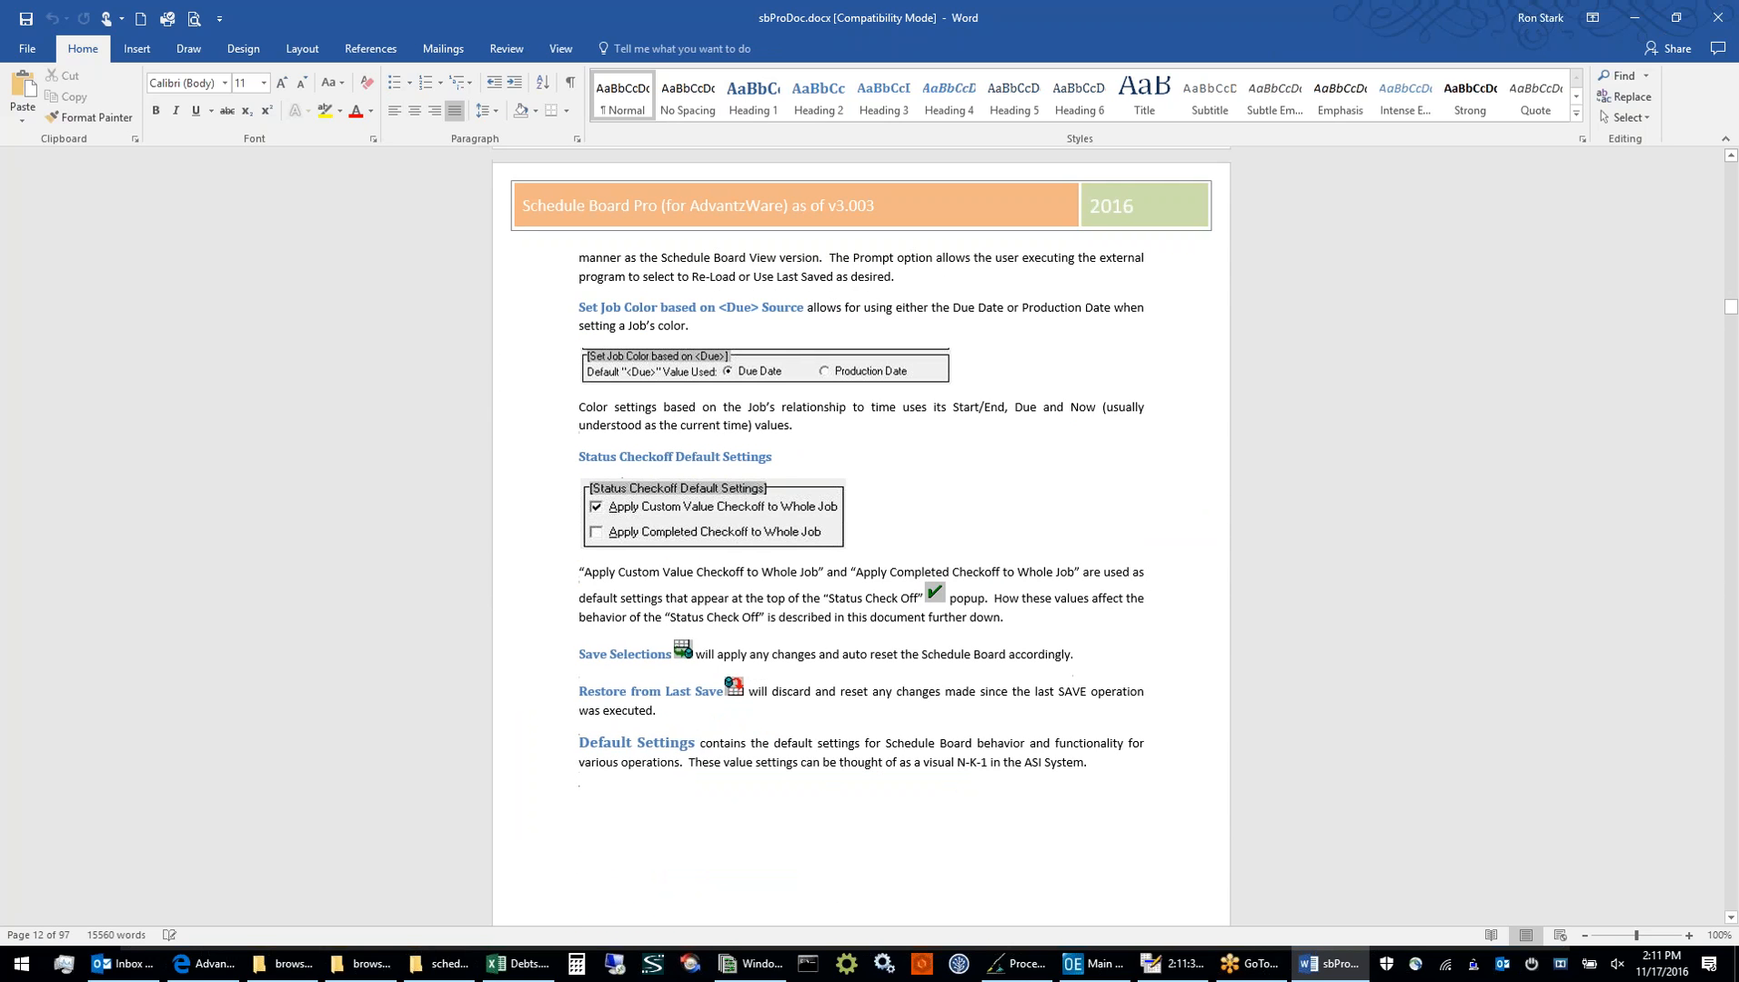
pyautogui.press('pagedown')
pyautogui.press('pagedown')
pyautogui.press('pagedown')
pyautogui.press('pagedown')
pyautogui.press('pagedown')
pyautogui.press('pagedown')
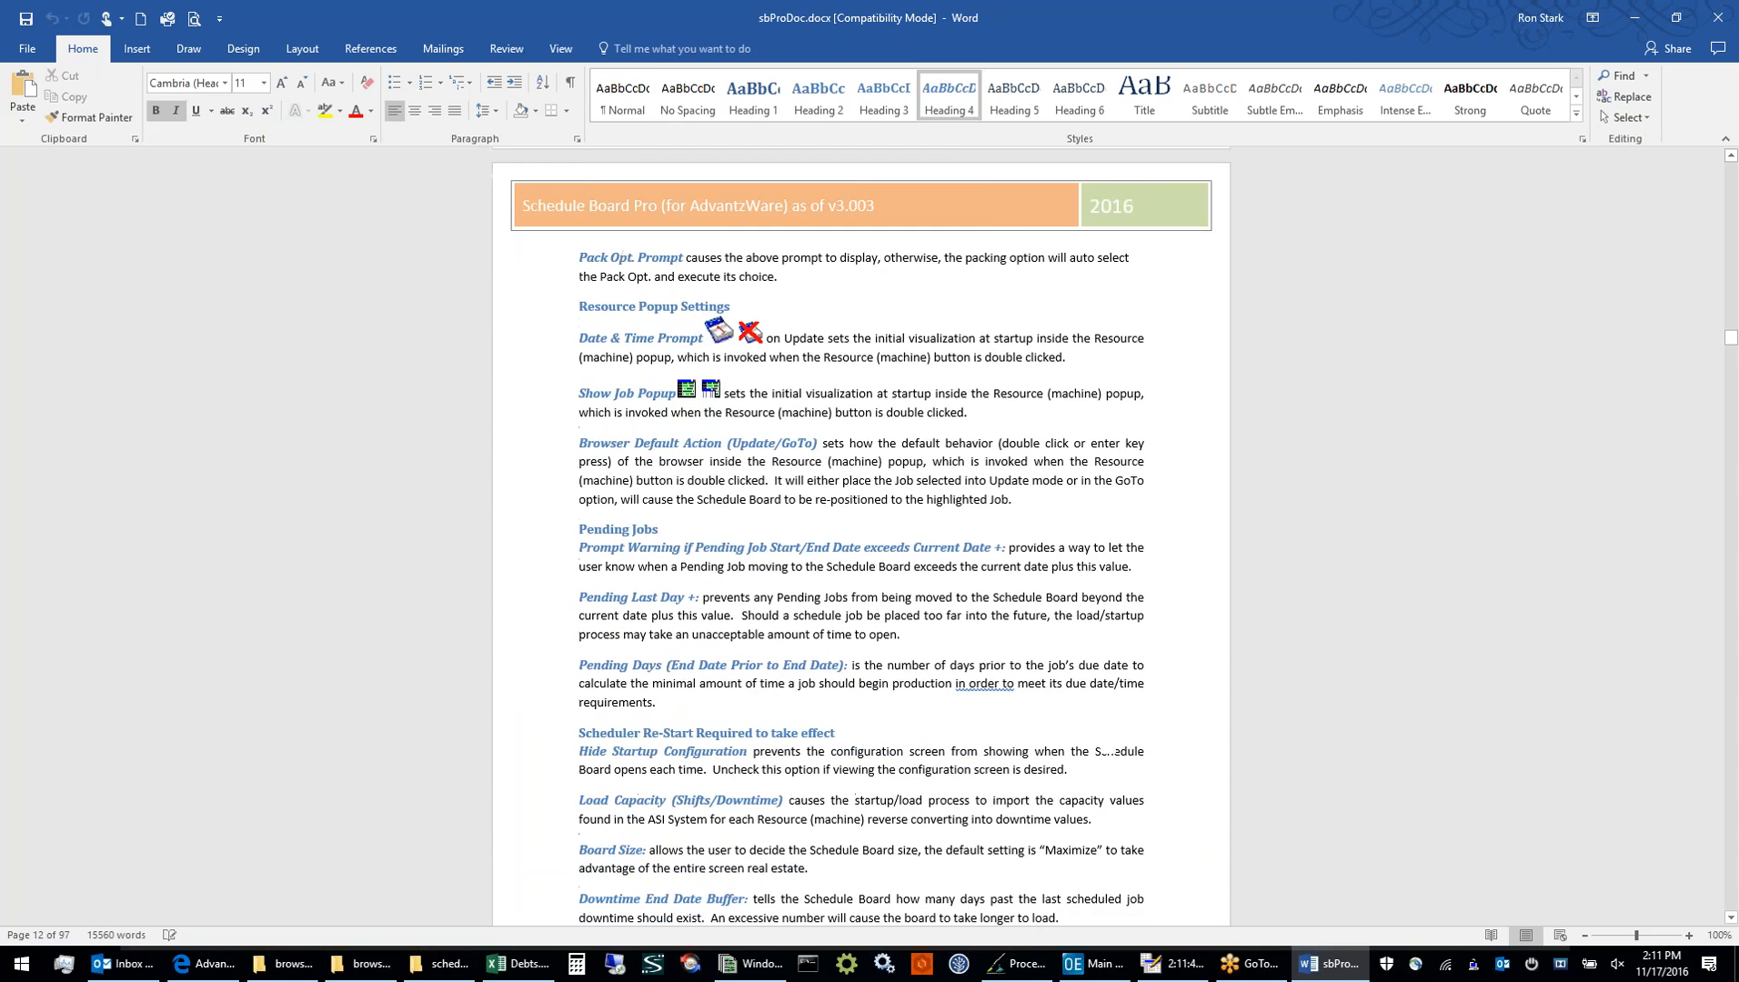
pyautogui.press('pagedown')
pyautogui.press('pagedown')
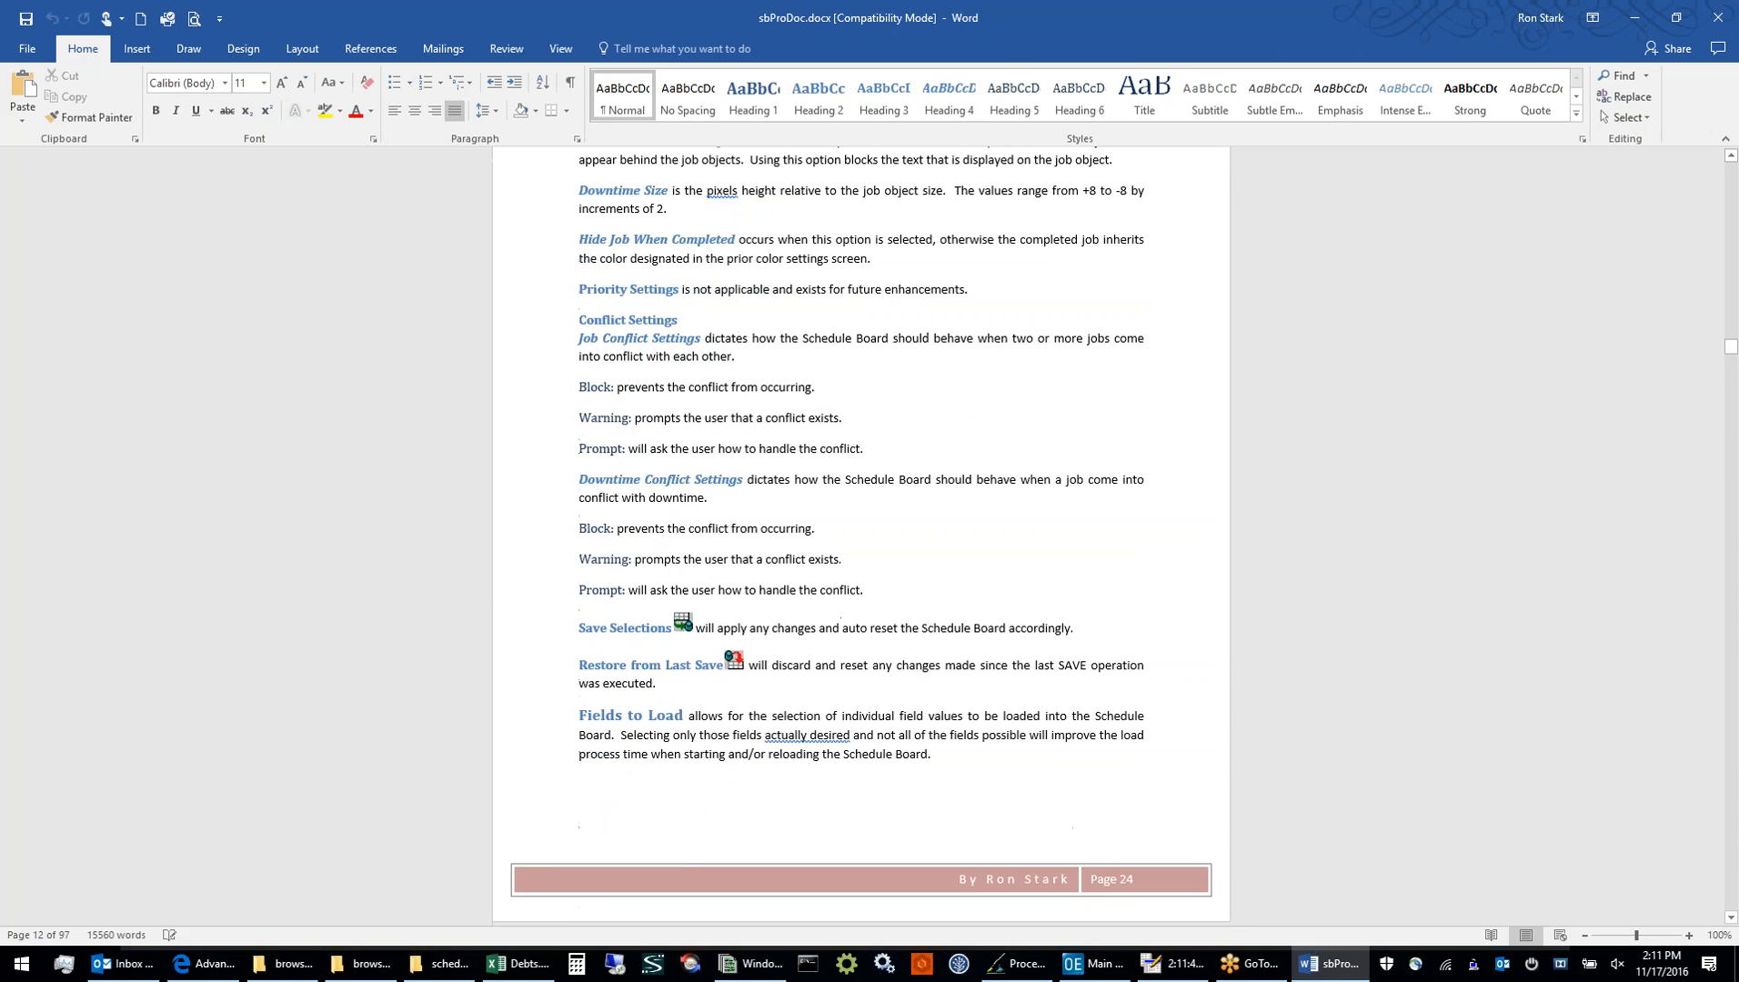
# Examine the manual's Downtime tab section, including the calendar view, resource selection and time entry instructions
pyautogui.press('pagedown')
pyautogui.press('pagedown')
pyautogui.press('pagedown')
pyautogui.press('pagedown')
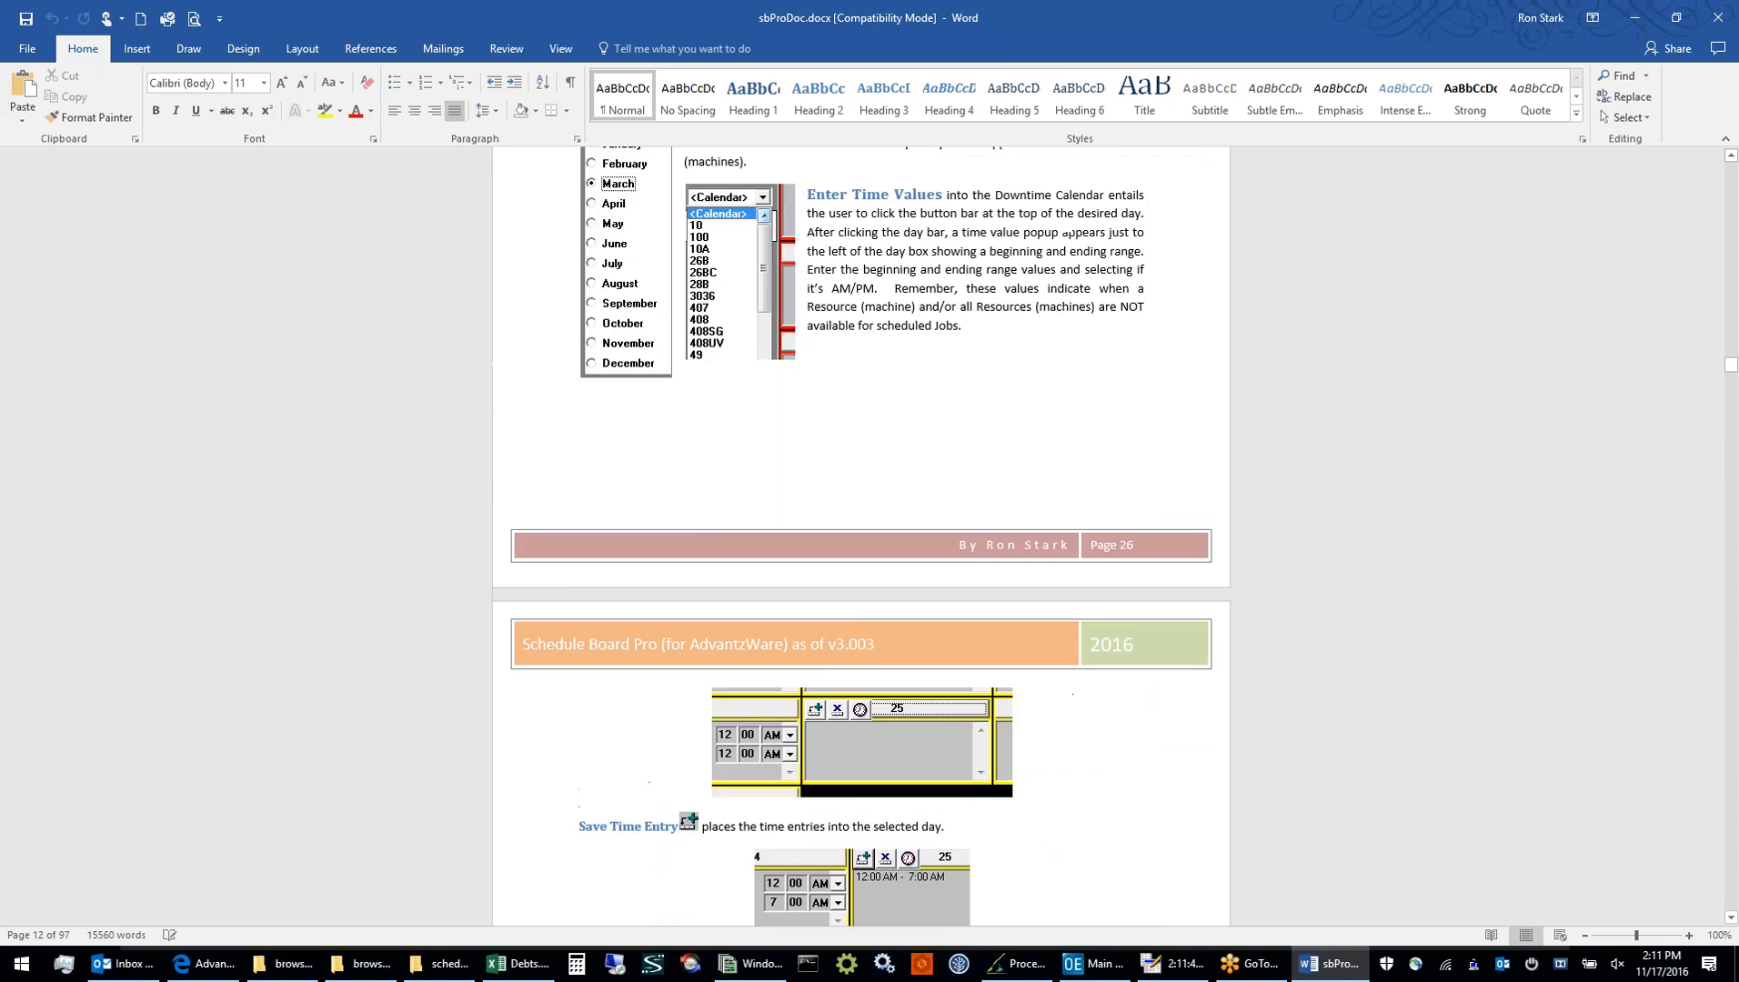
pyautogui.scroll(-4, 627, 321)
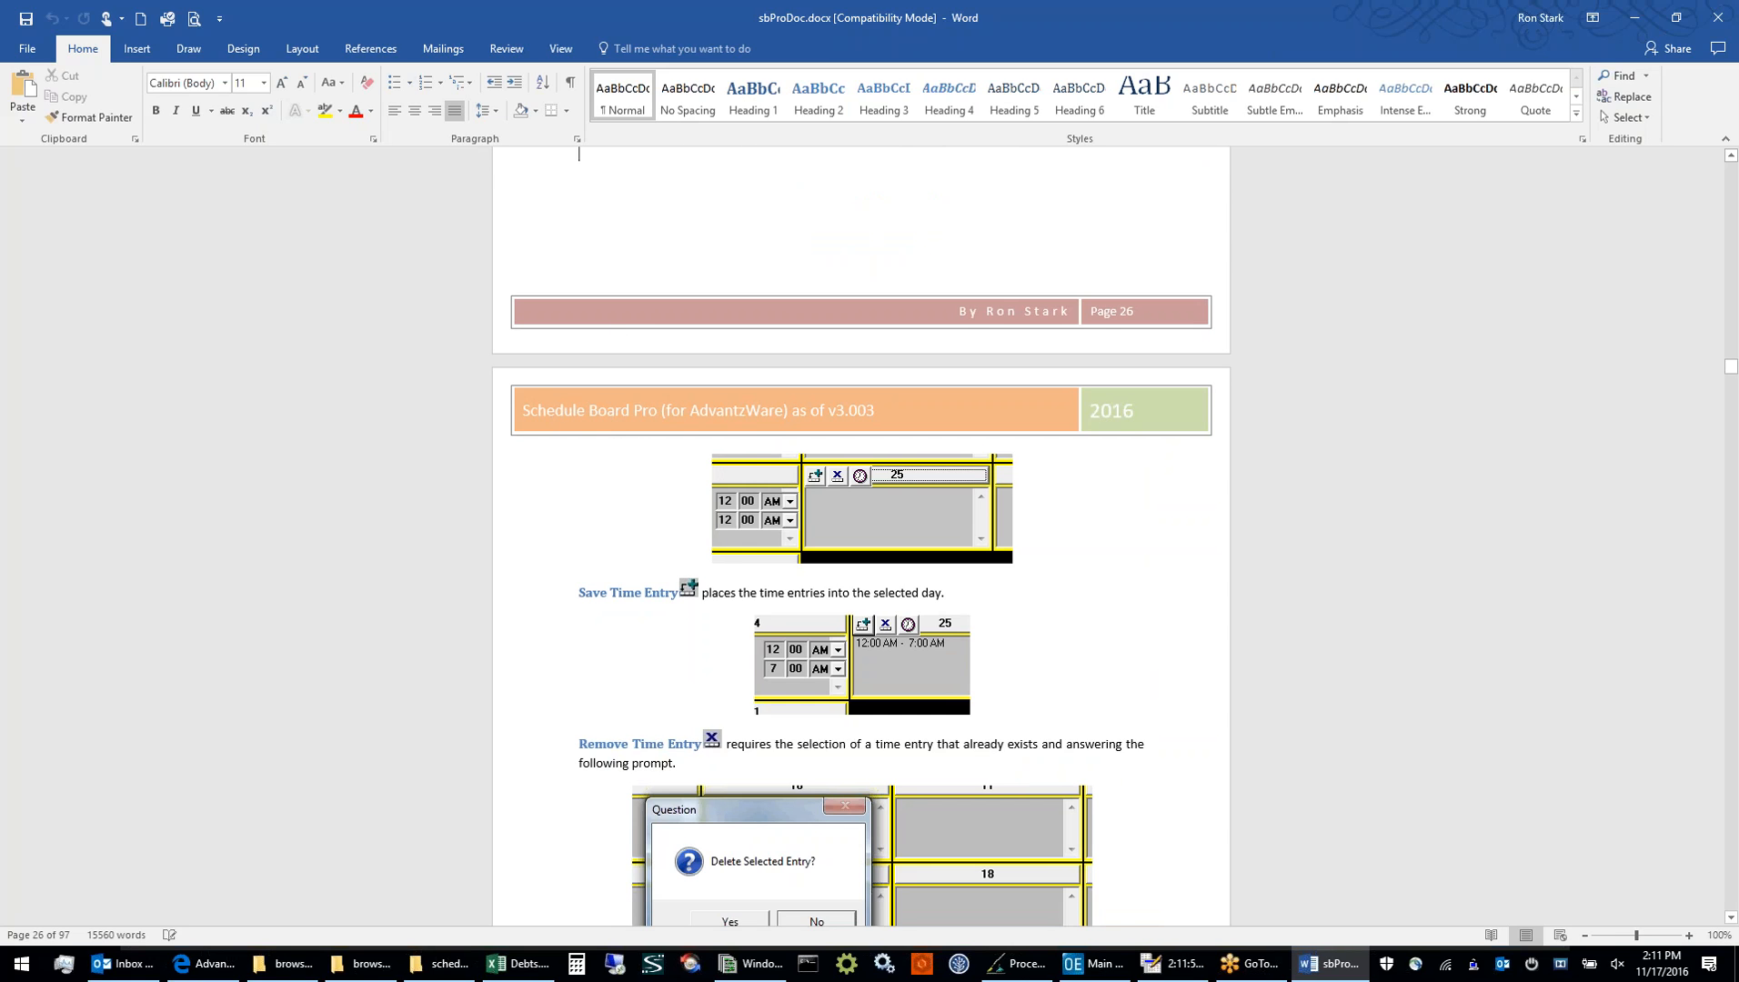
pyautogui.click(561, 509)
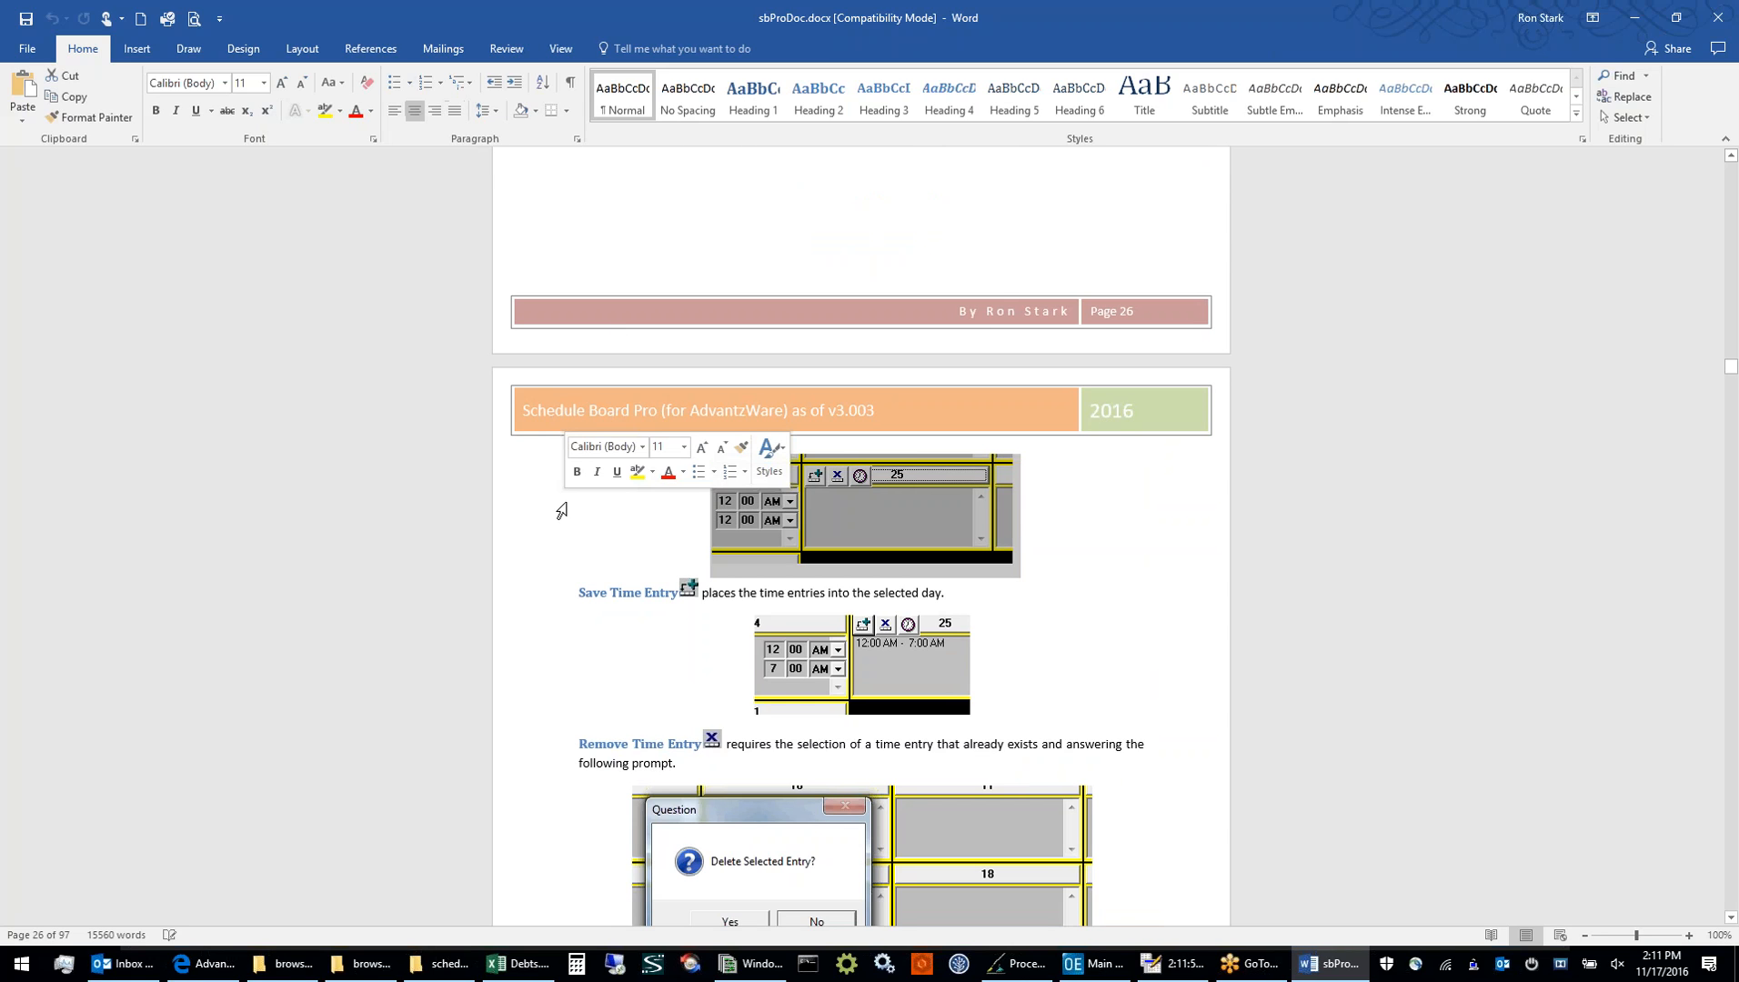
pyautogui.click(607, 349)
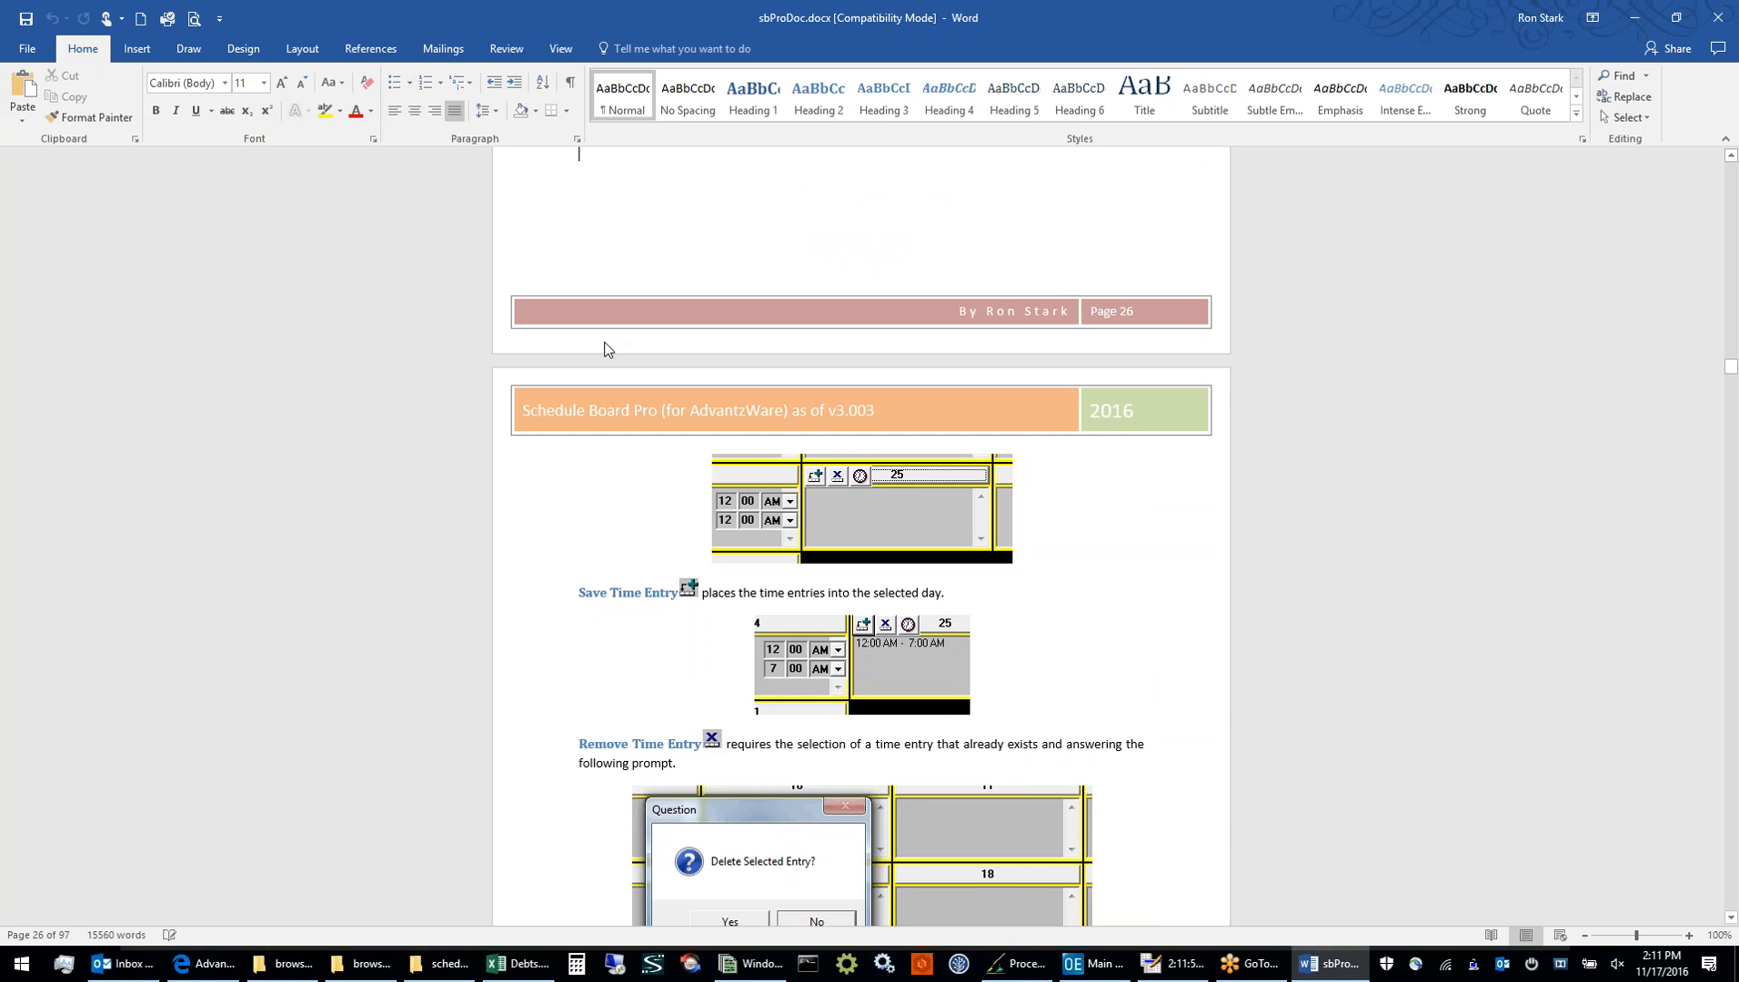
pyautogui.scroll(15, 608, 348)
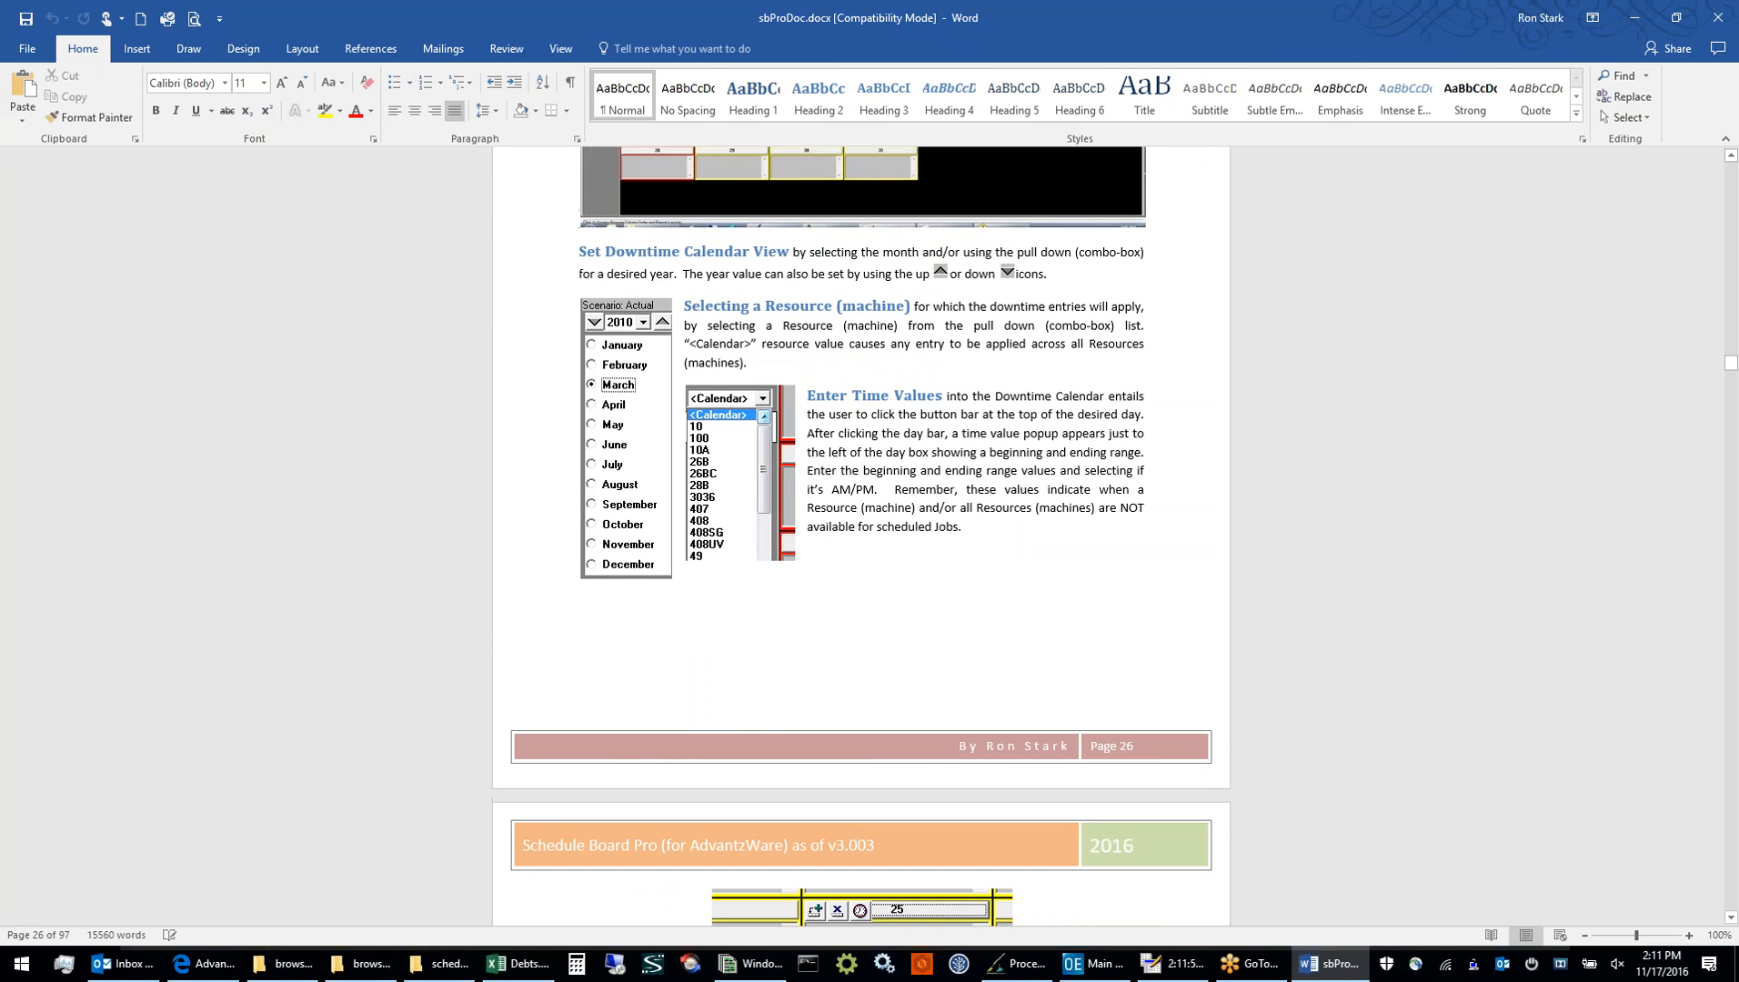
pyautogui.scroll(7, 608, 348)
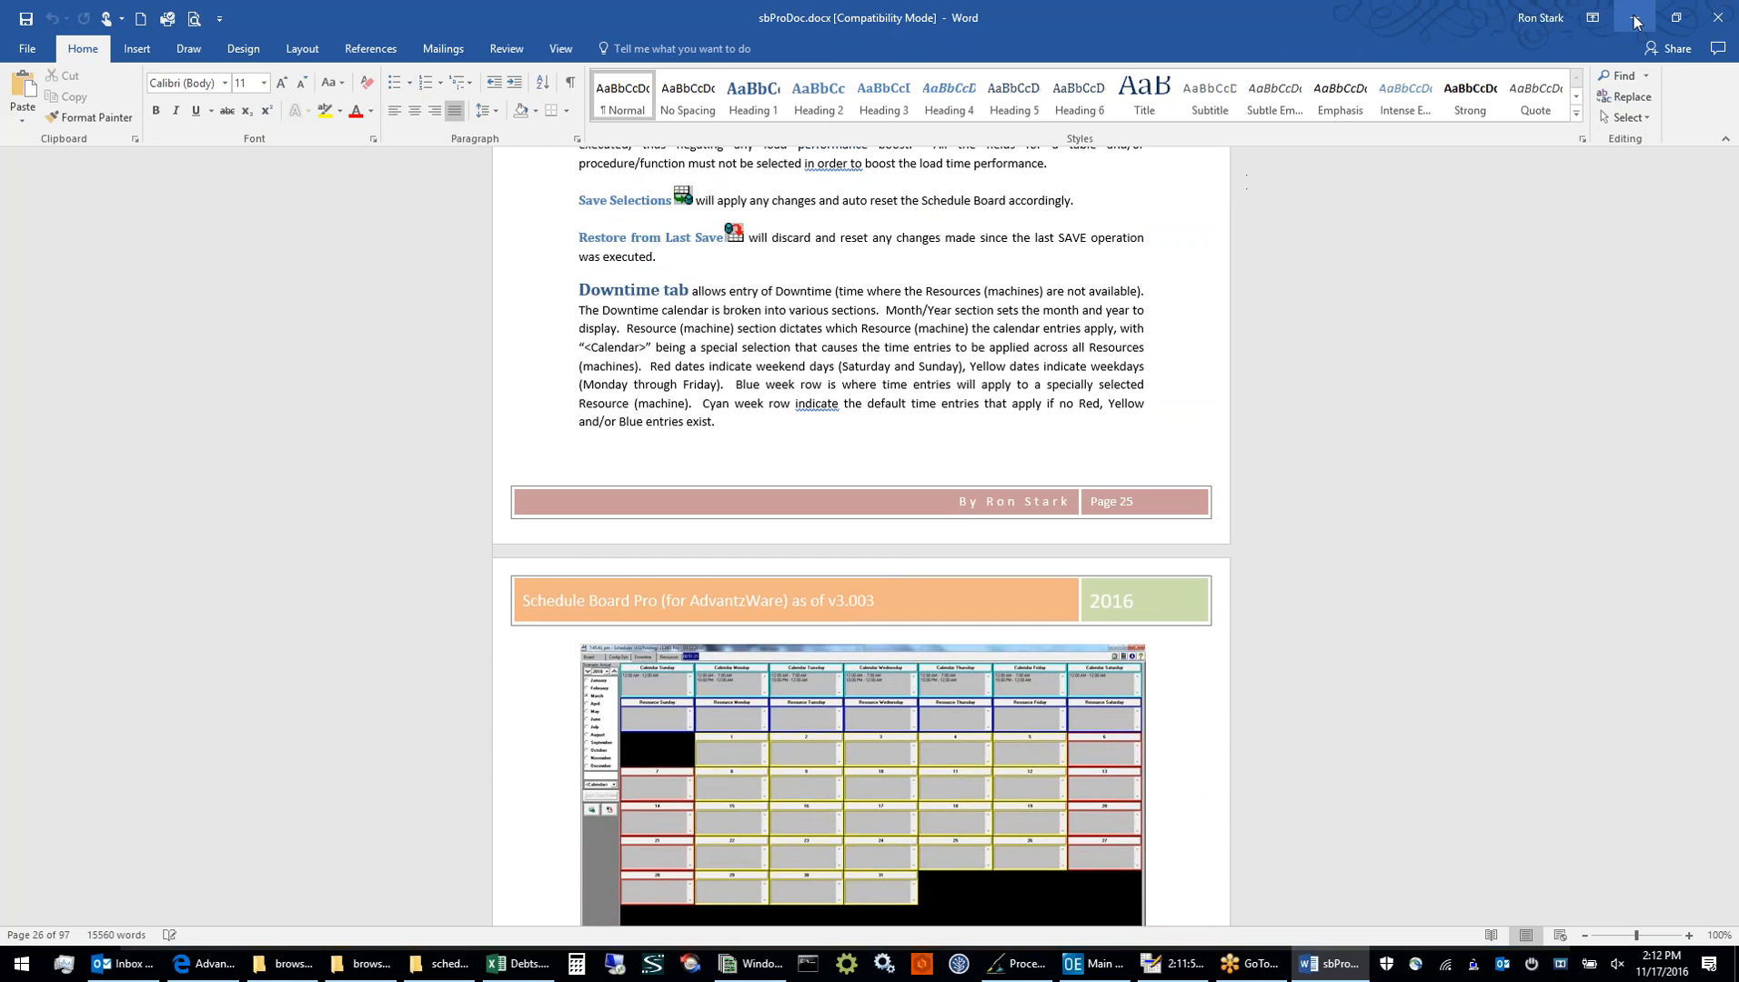
# Minimize the manual to return to the Scheduler board and open its Resources settings
pyautogui.click(1634, 22)
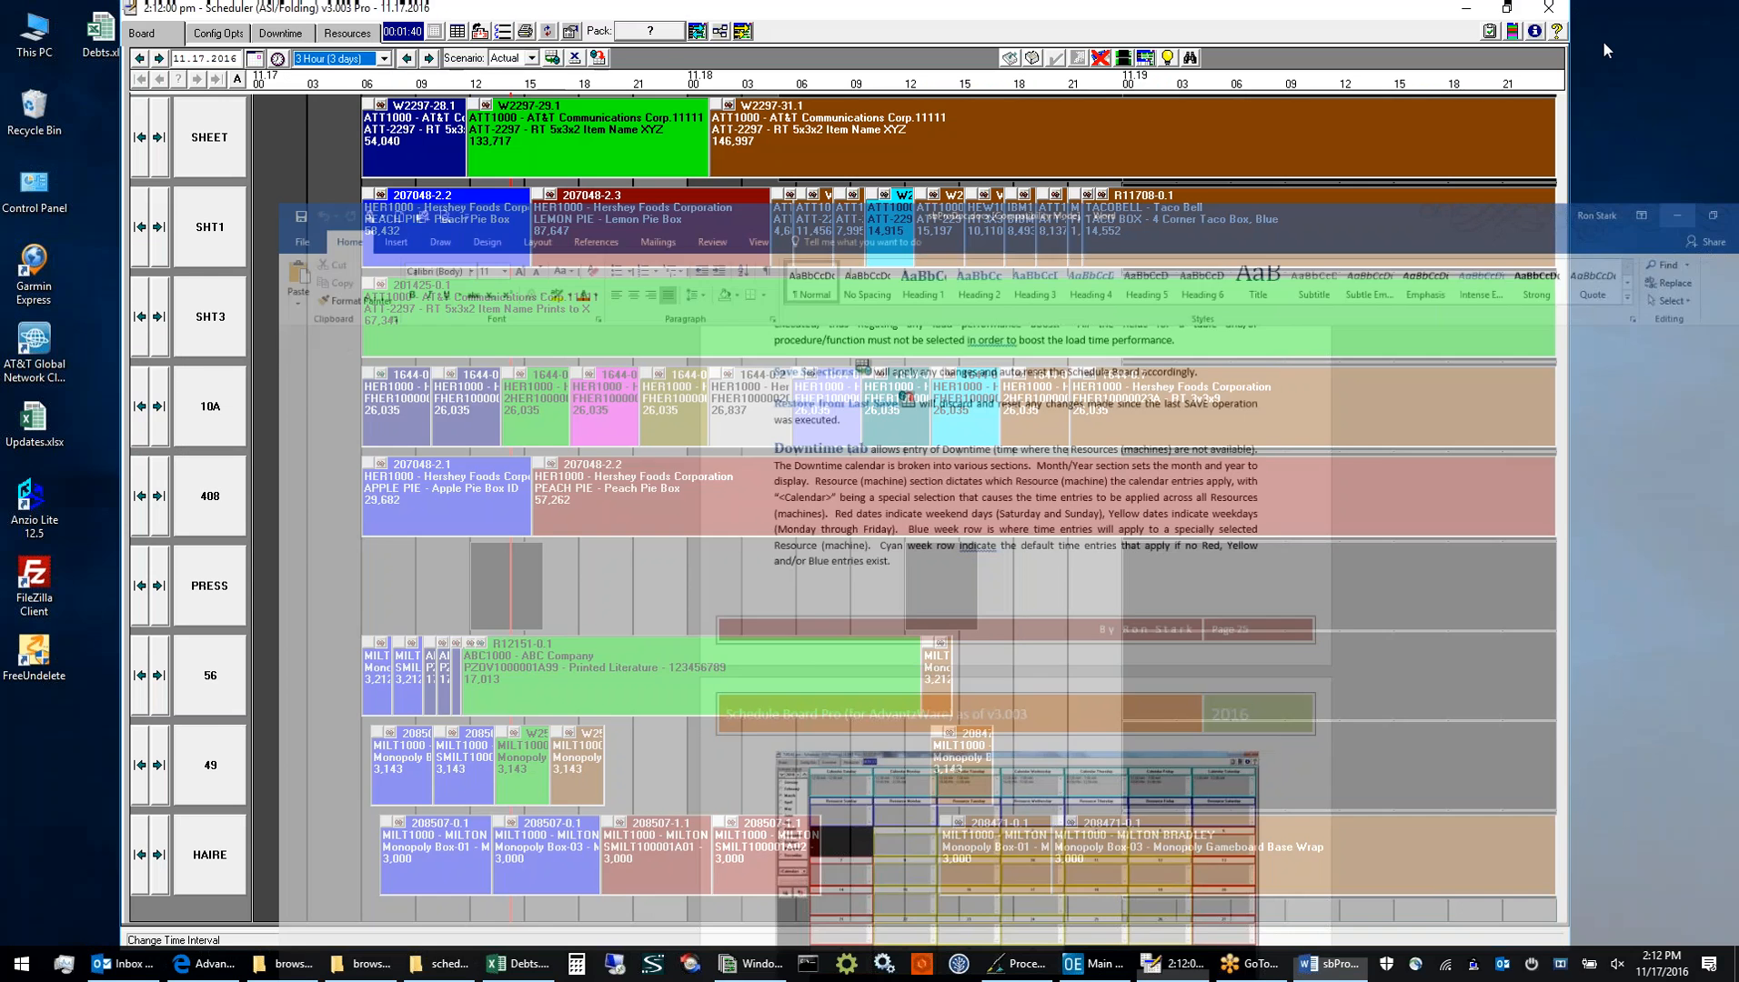
pyautogui.click(337, 35)
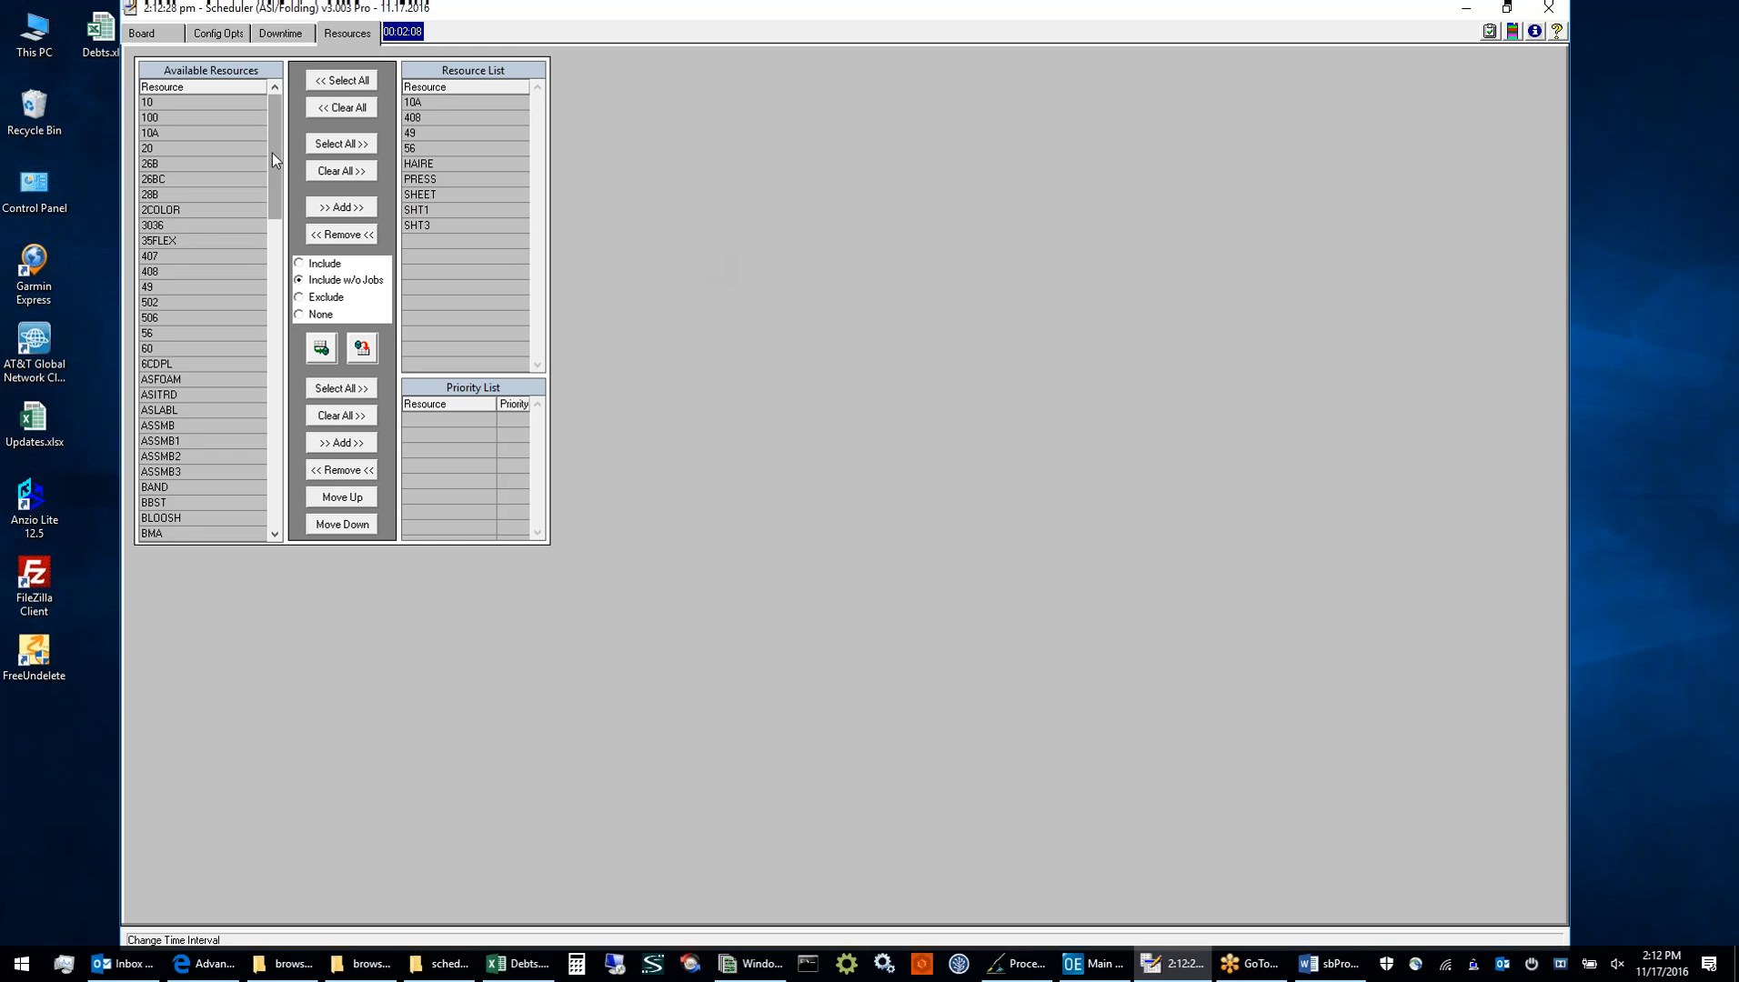
# Look through the available resources and select SHEET in the Resource List
pyautogui.moveTo(271, 152); pyautogui.dragTo(288, 114)
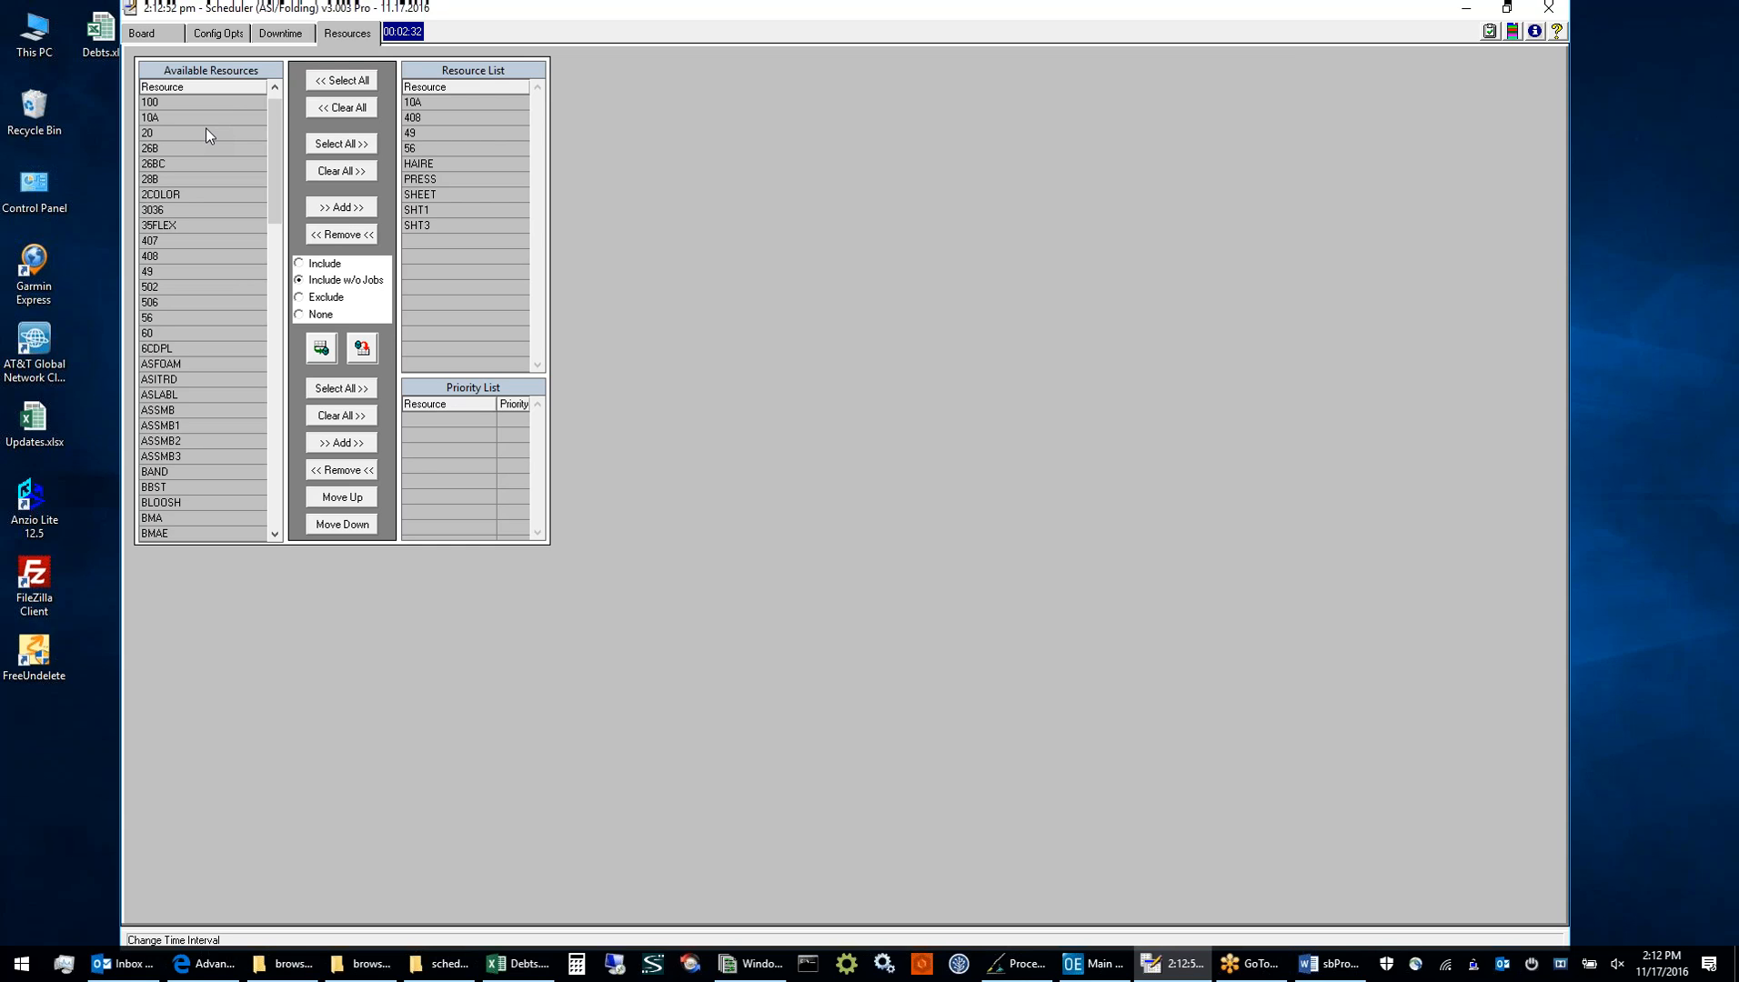
pyautogui.click(275, 92)
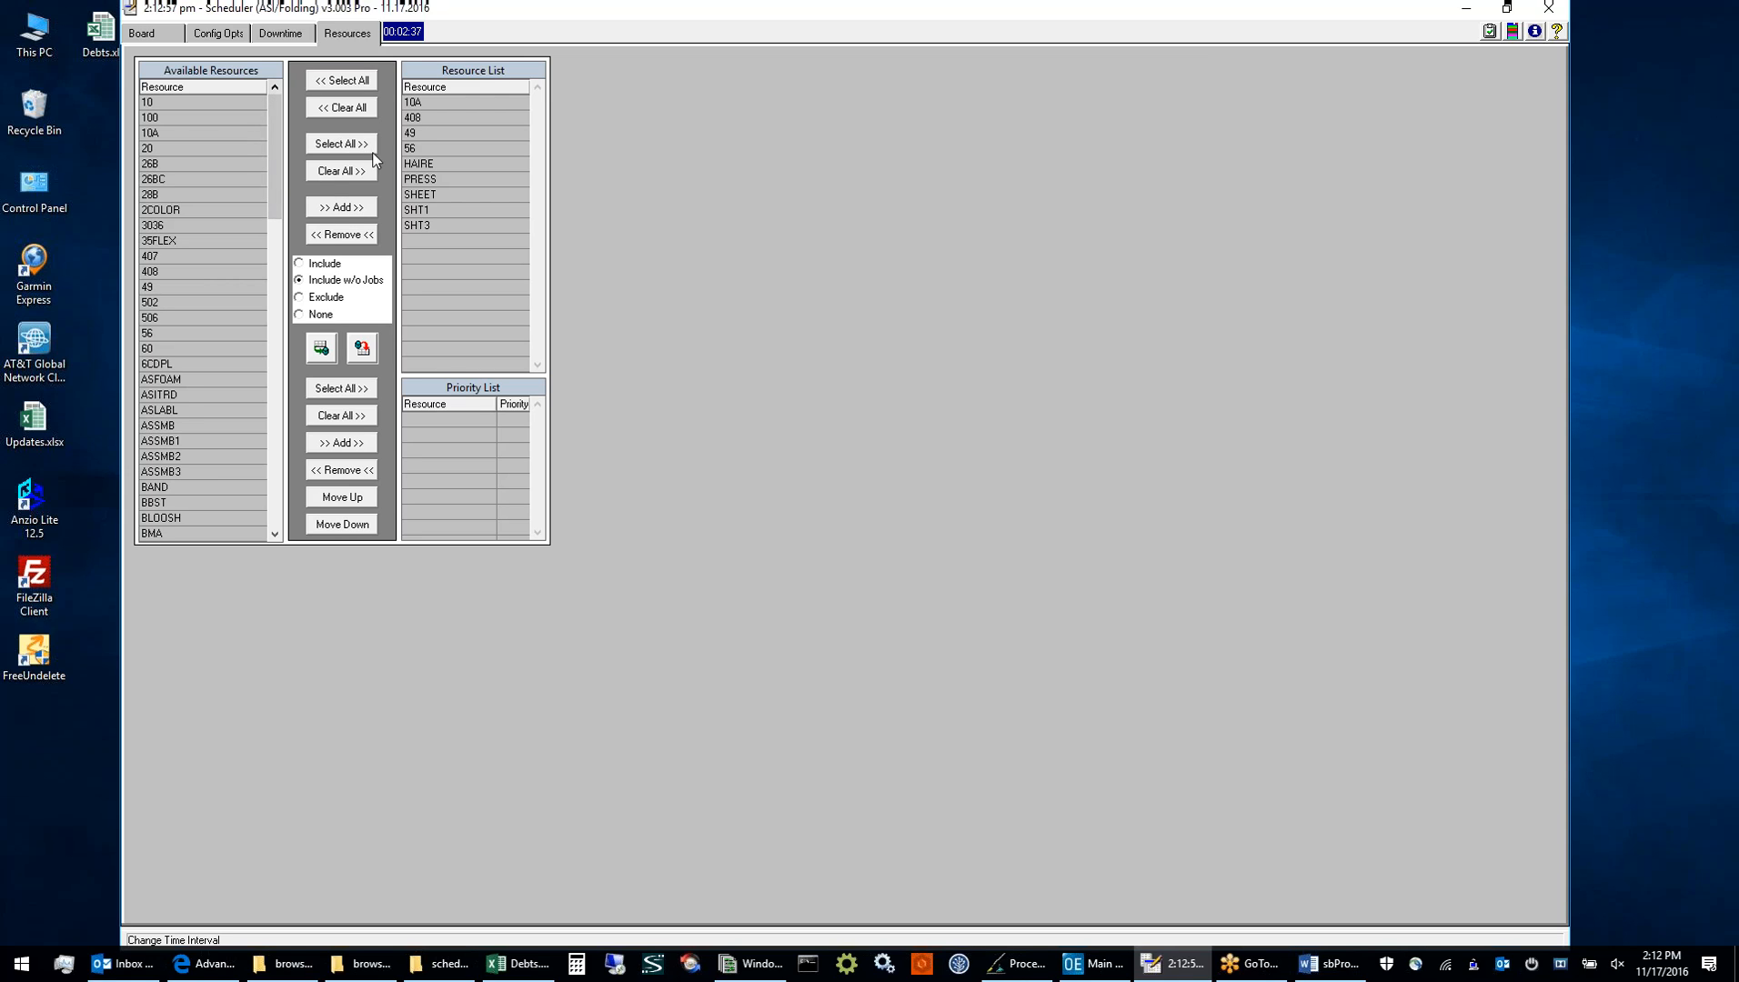
pyautogui.click(428, 194)
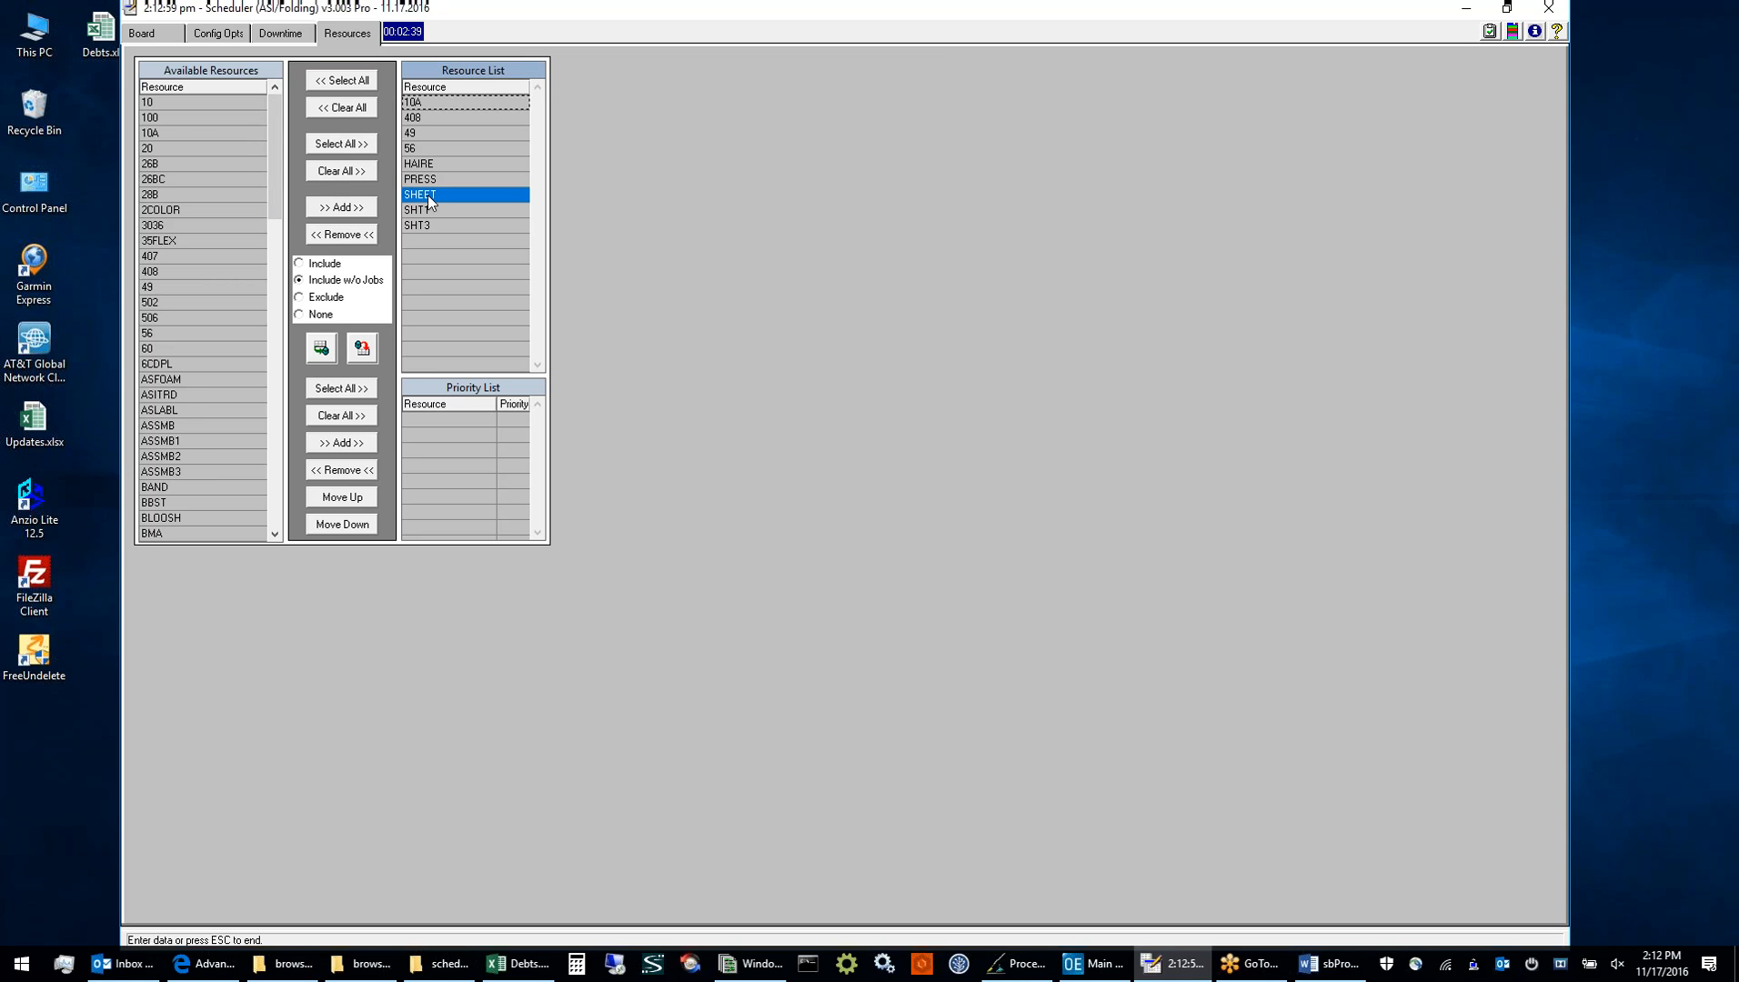
# Open the Downtime calendar and examine the default Sunday and Saturday entries that apply to all resources
pyautogui.click(289, 33)
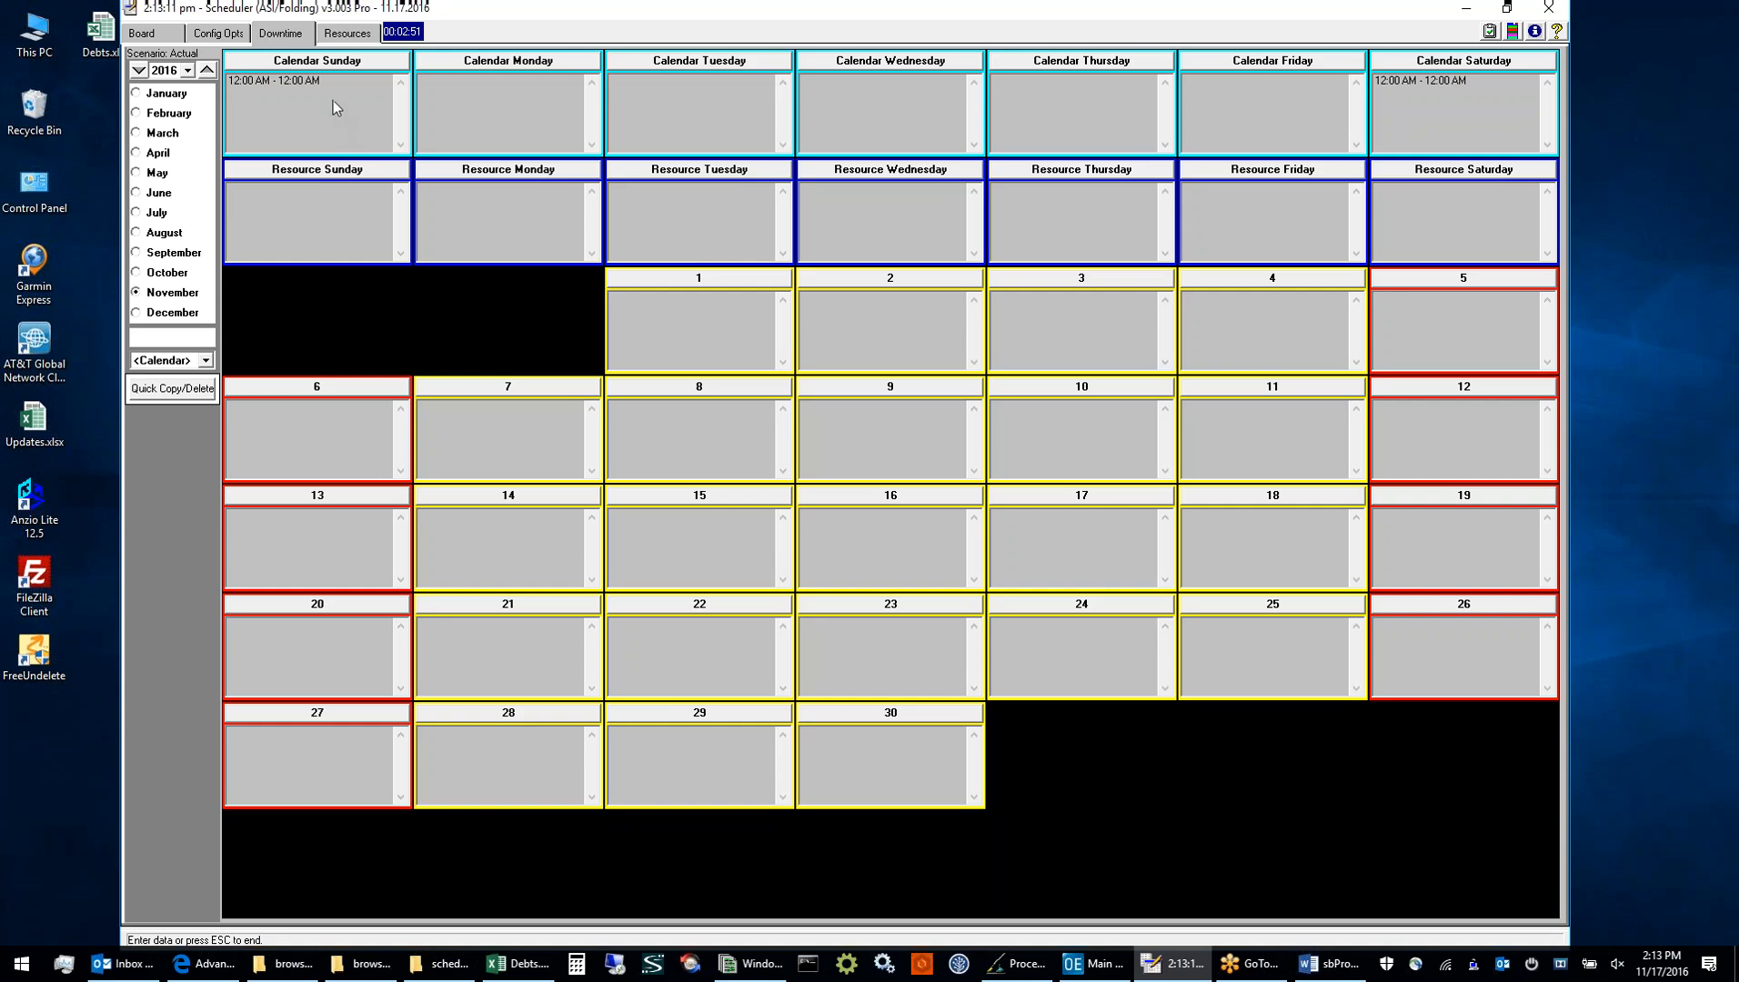
pyautogui.click(310, 85)
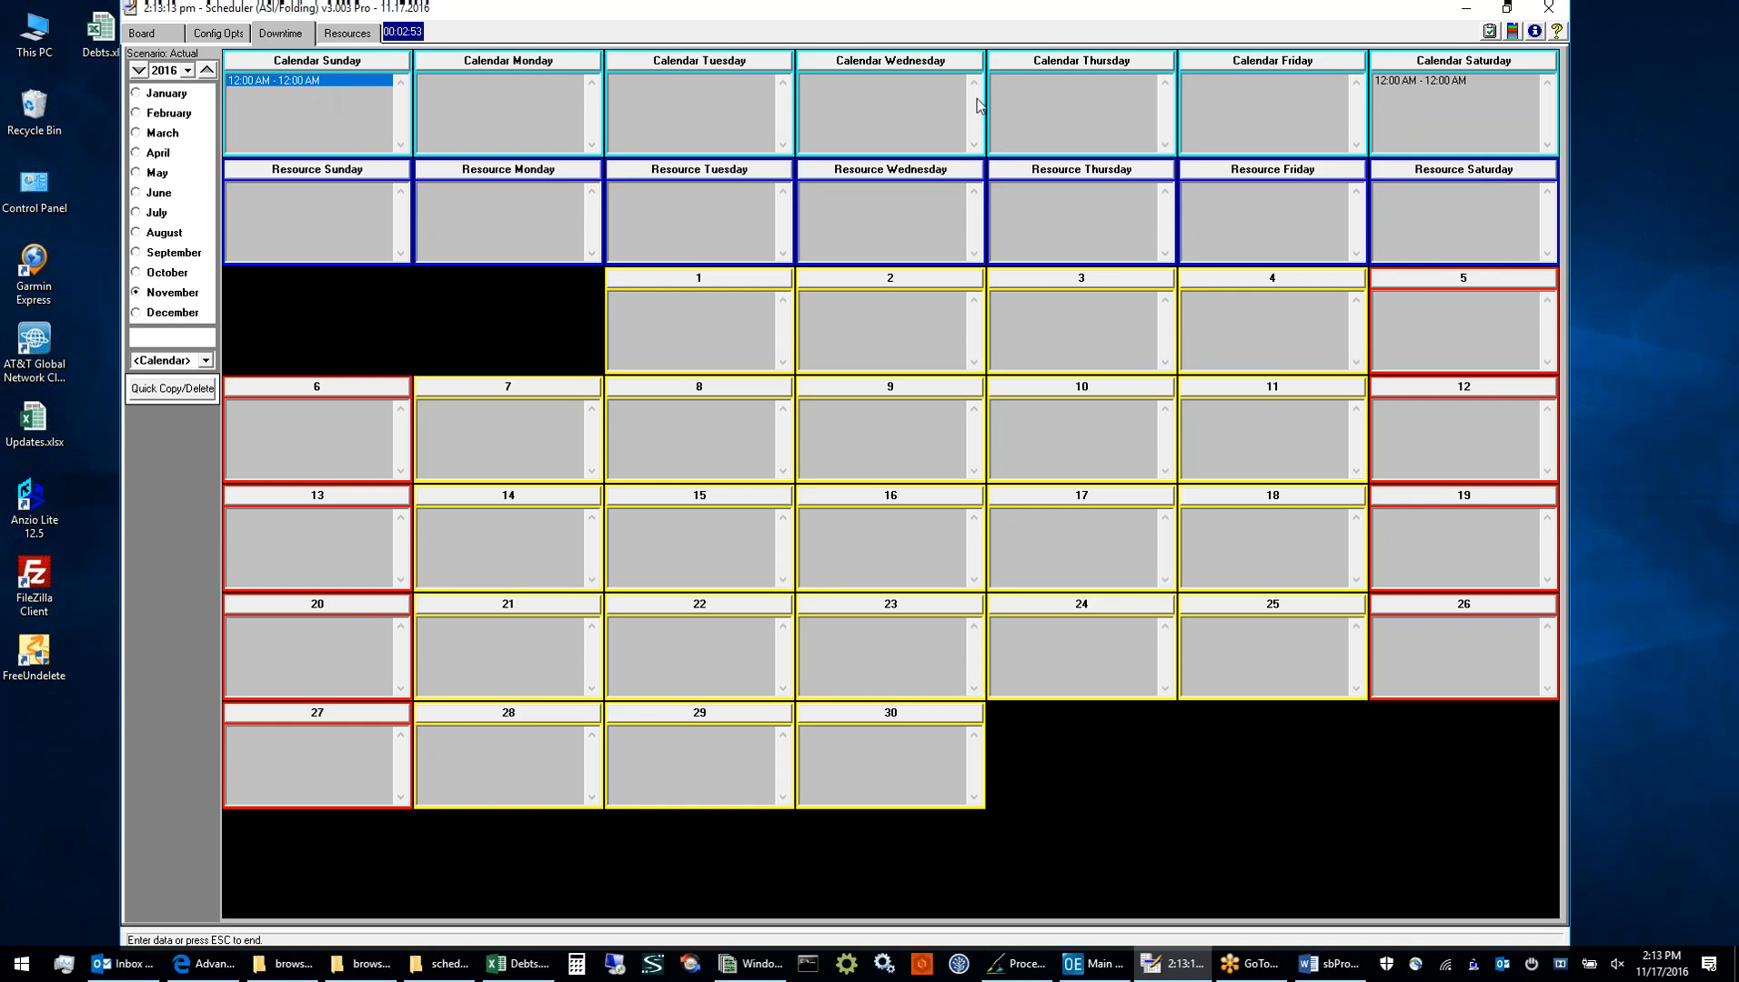
pyautogui.click(1386, 82)
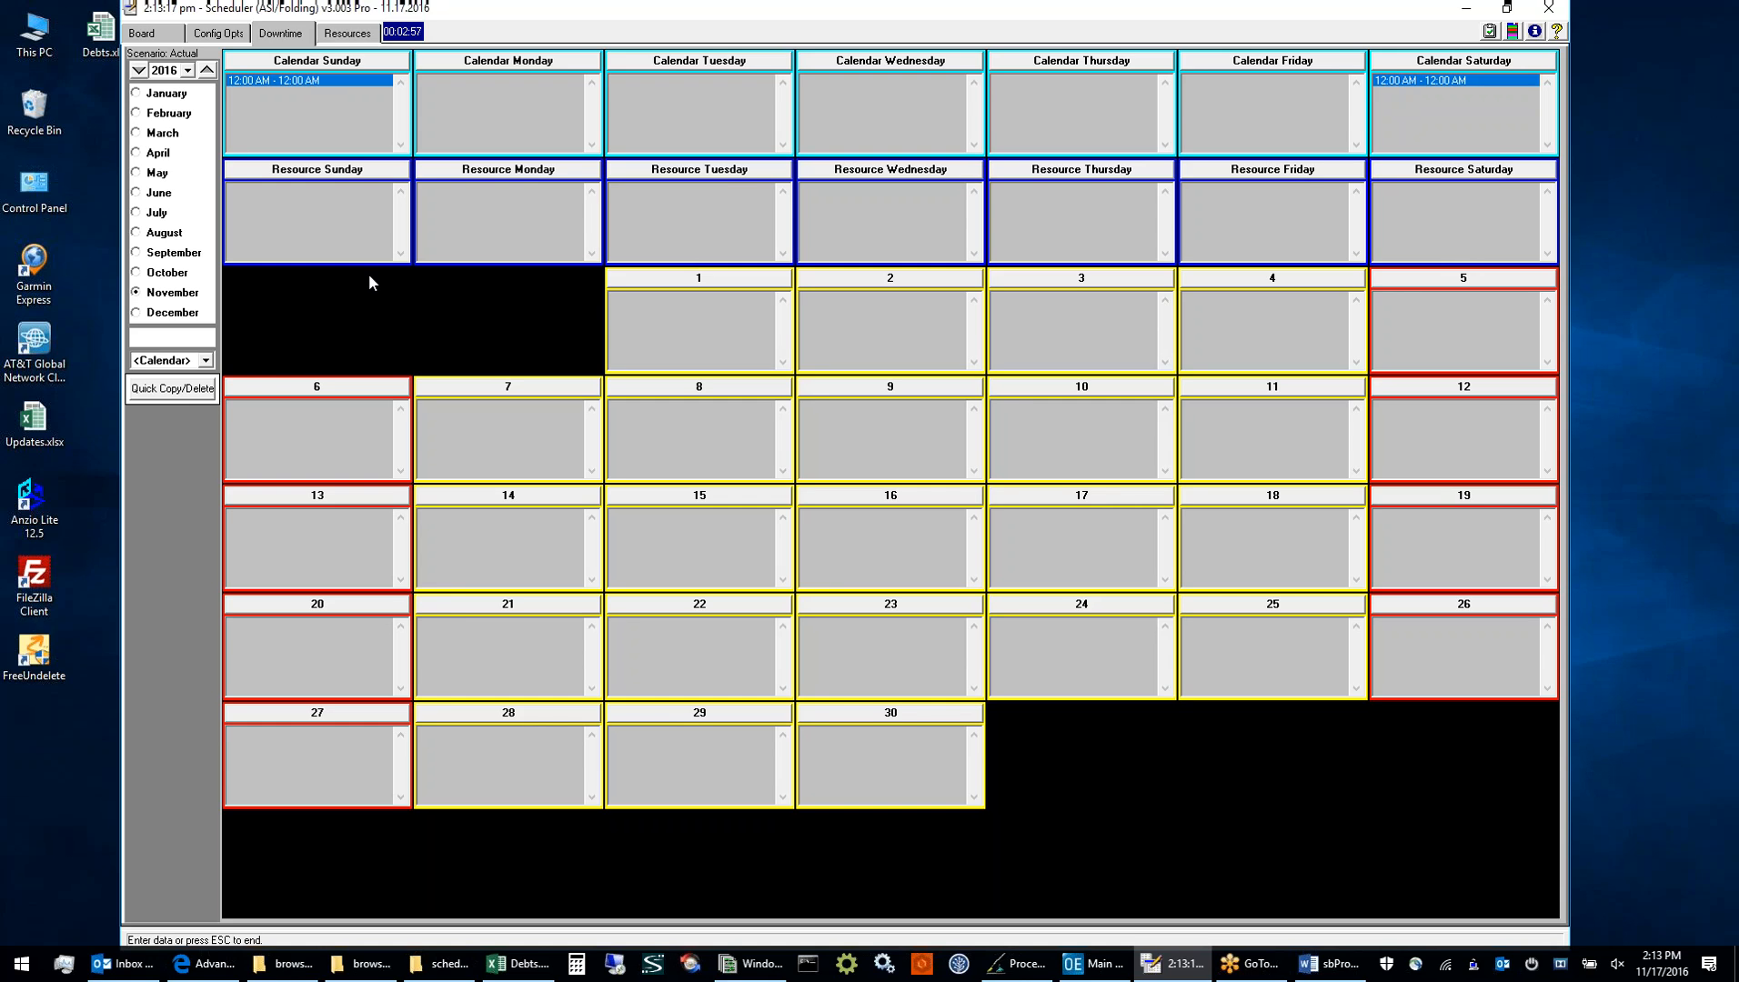
# Show the downtime calendar for the PRESS resource and examine its Thursday and Friday entries
pyautogui.click(205, 361)
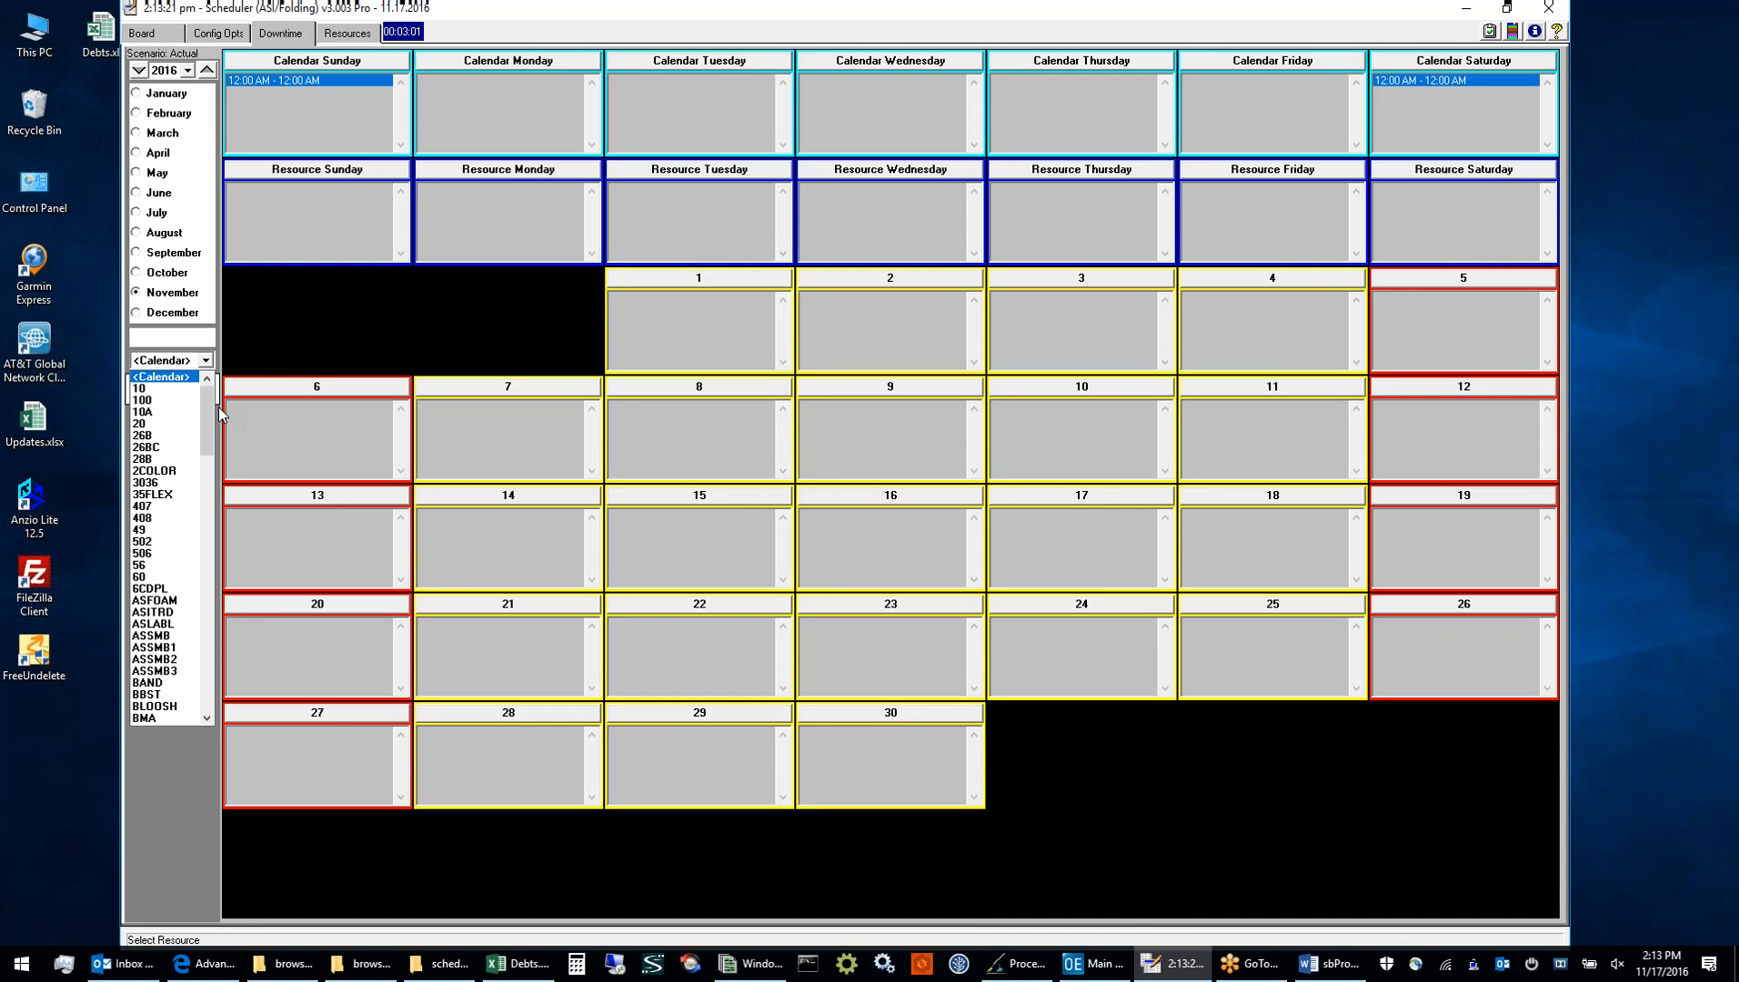
pyautogui.moveTo(218, 406); pyautogui.dragTo(214, 656)
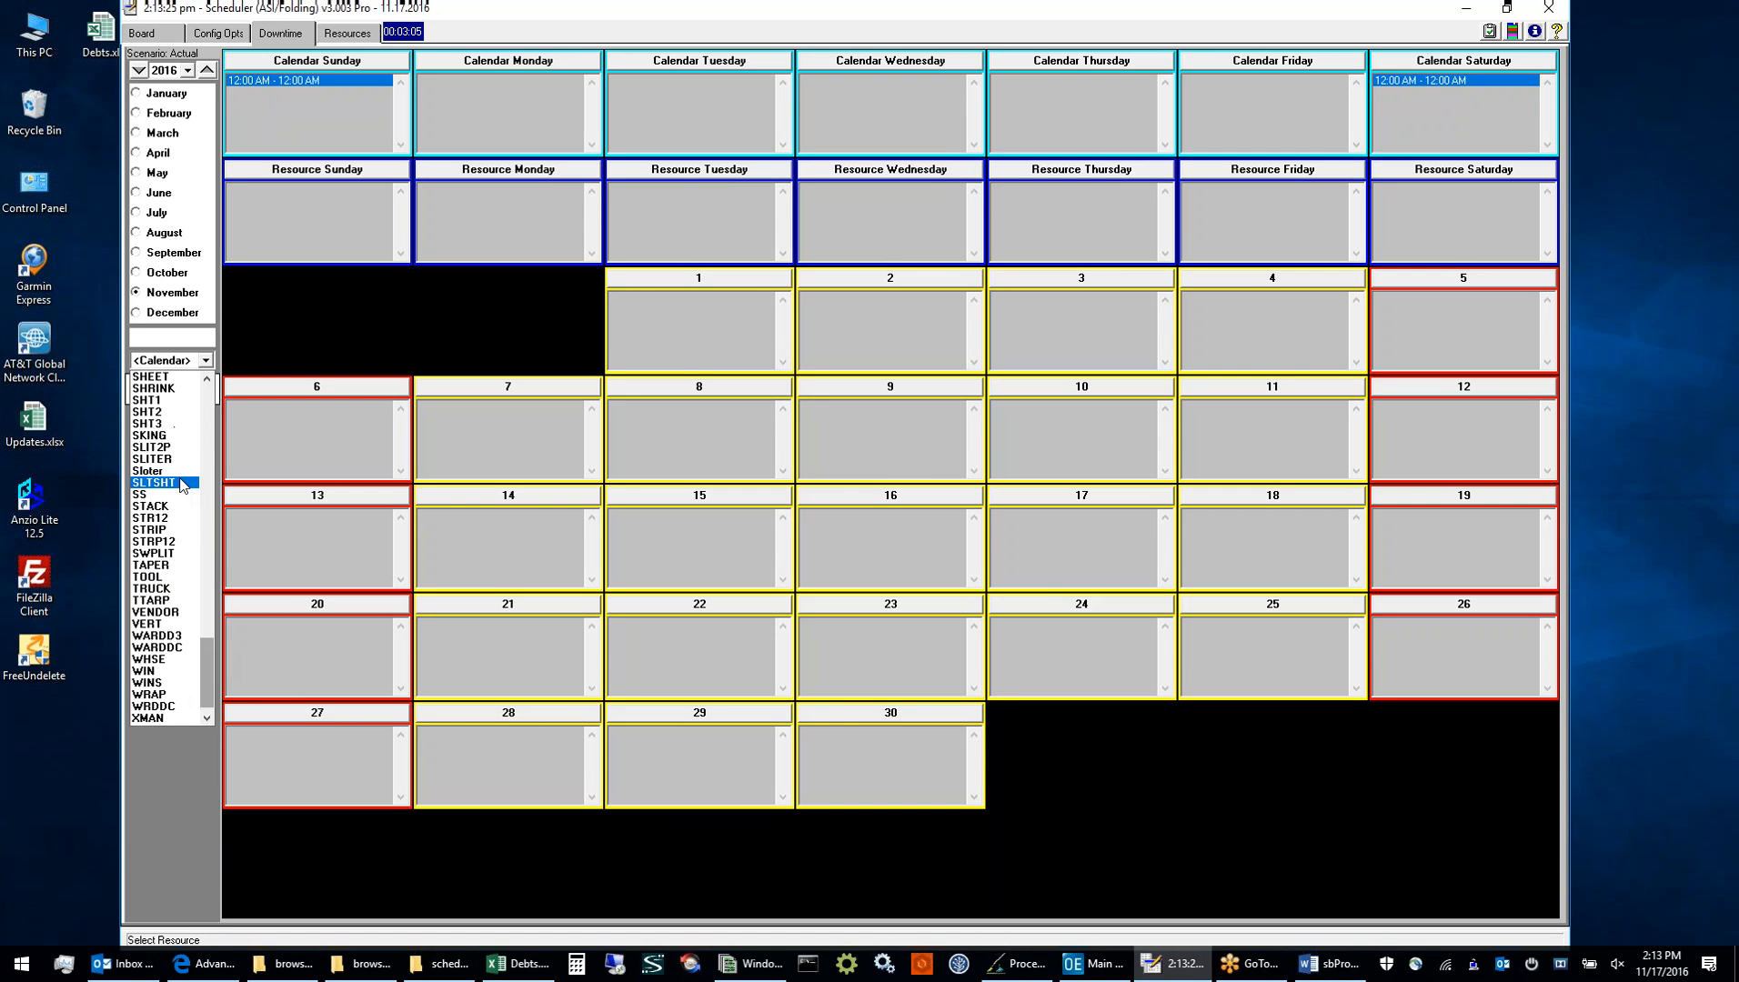
pyautogui.scroll(5, 185, 472)
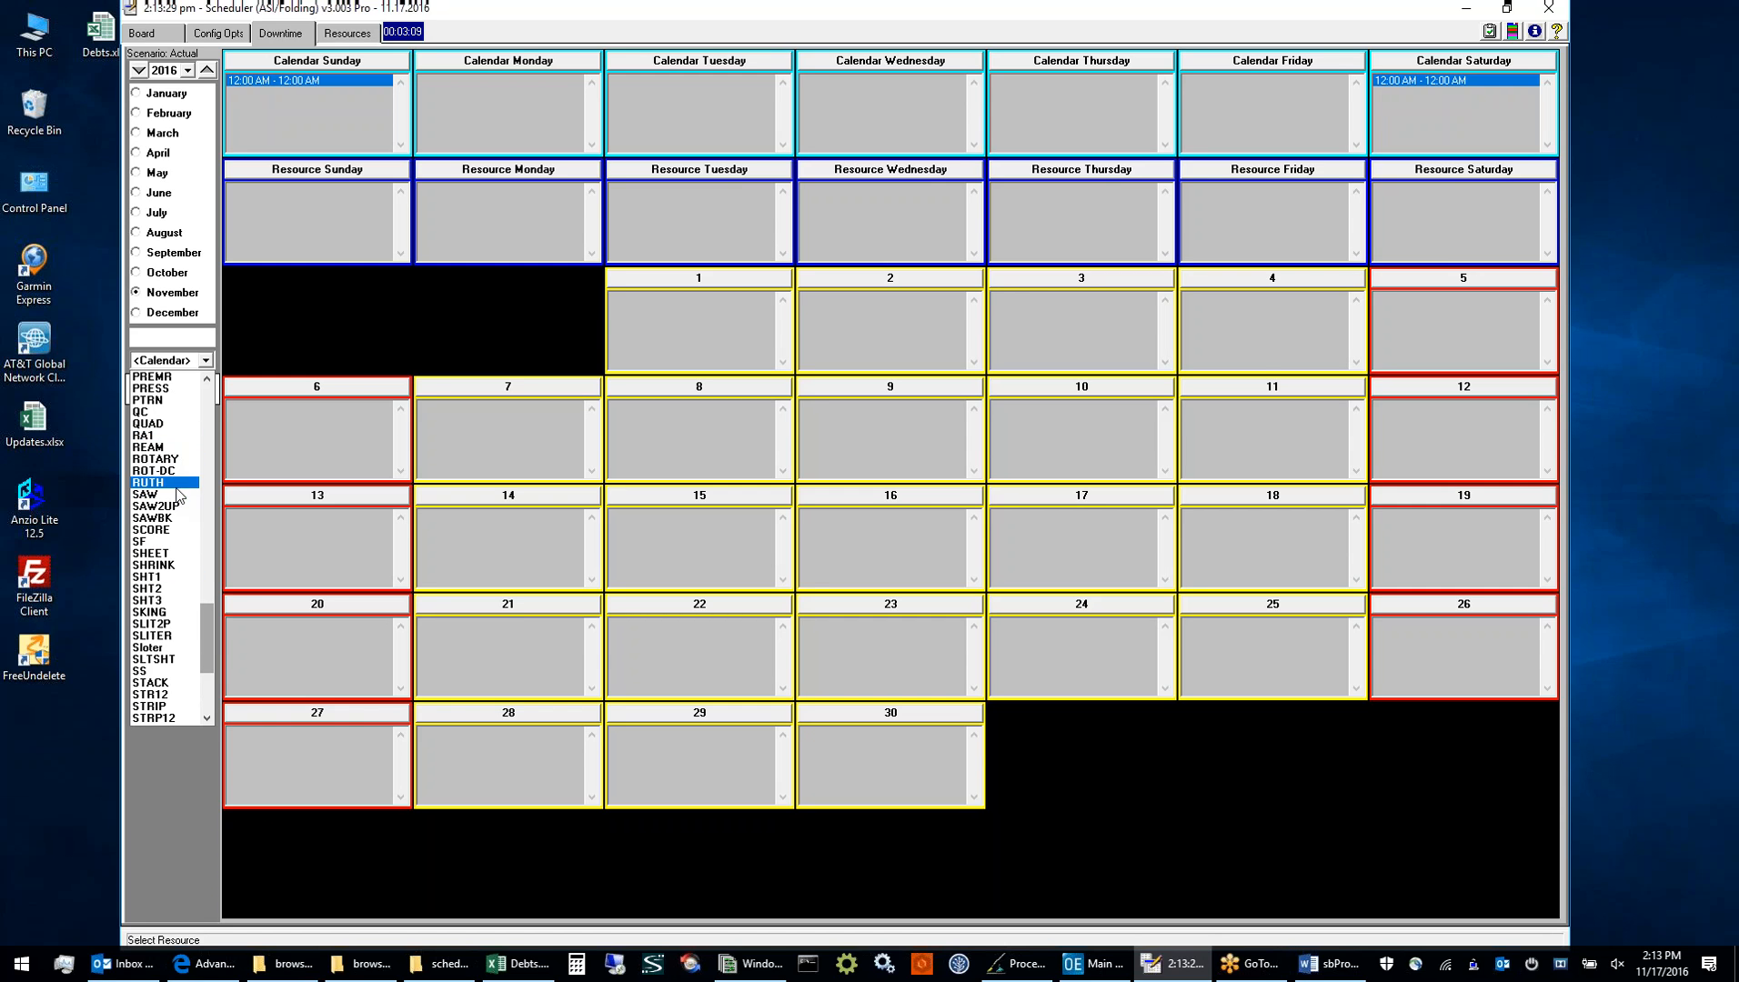
pyautogui.scroll(2, 178, 487)
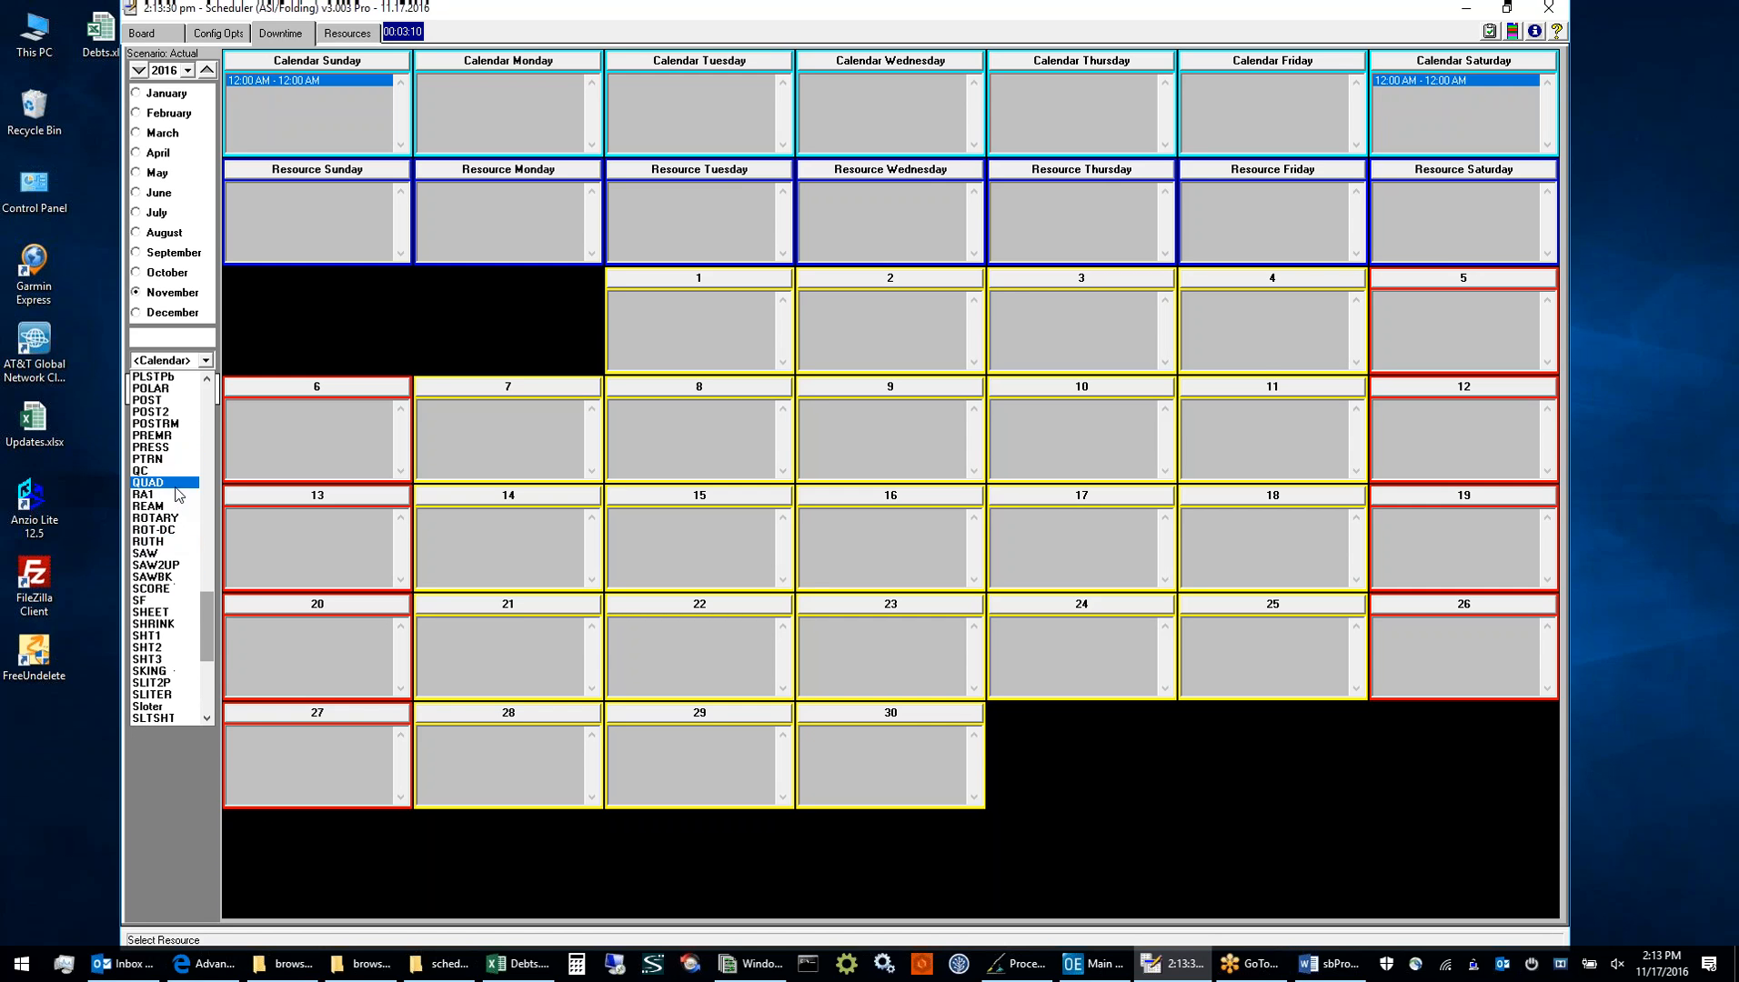
pyautogui.click(173, 448)
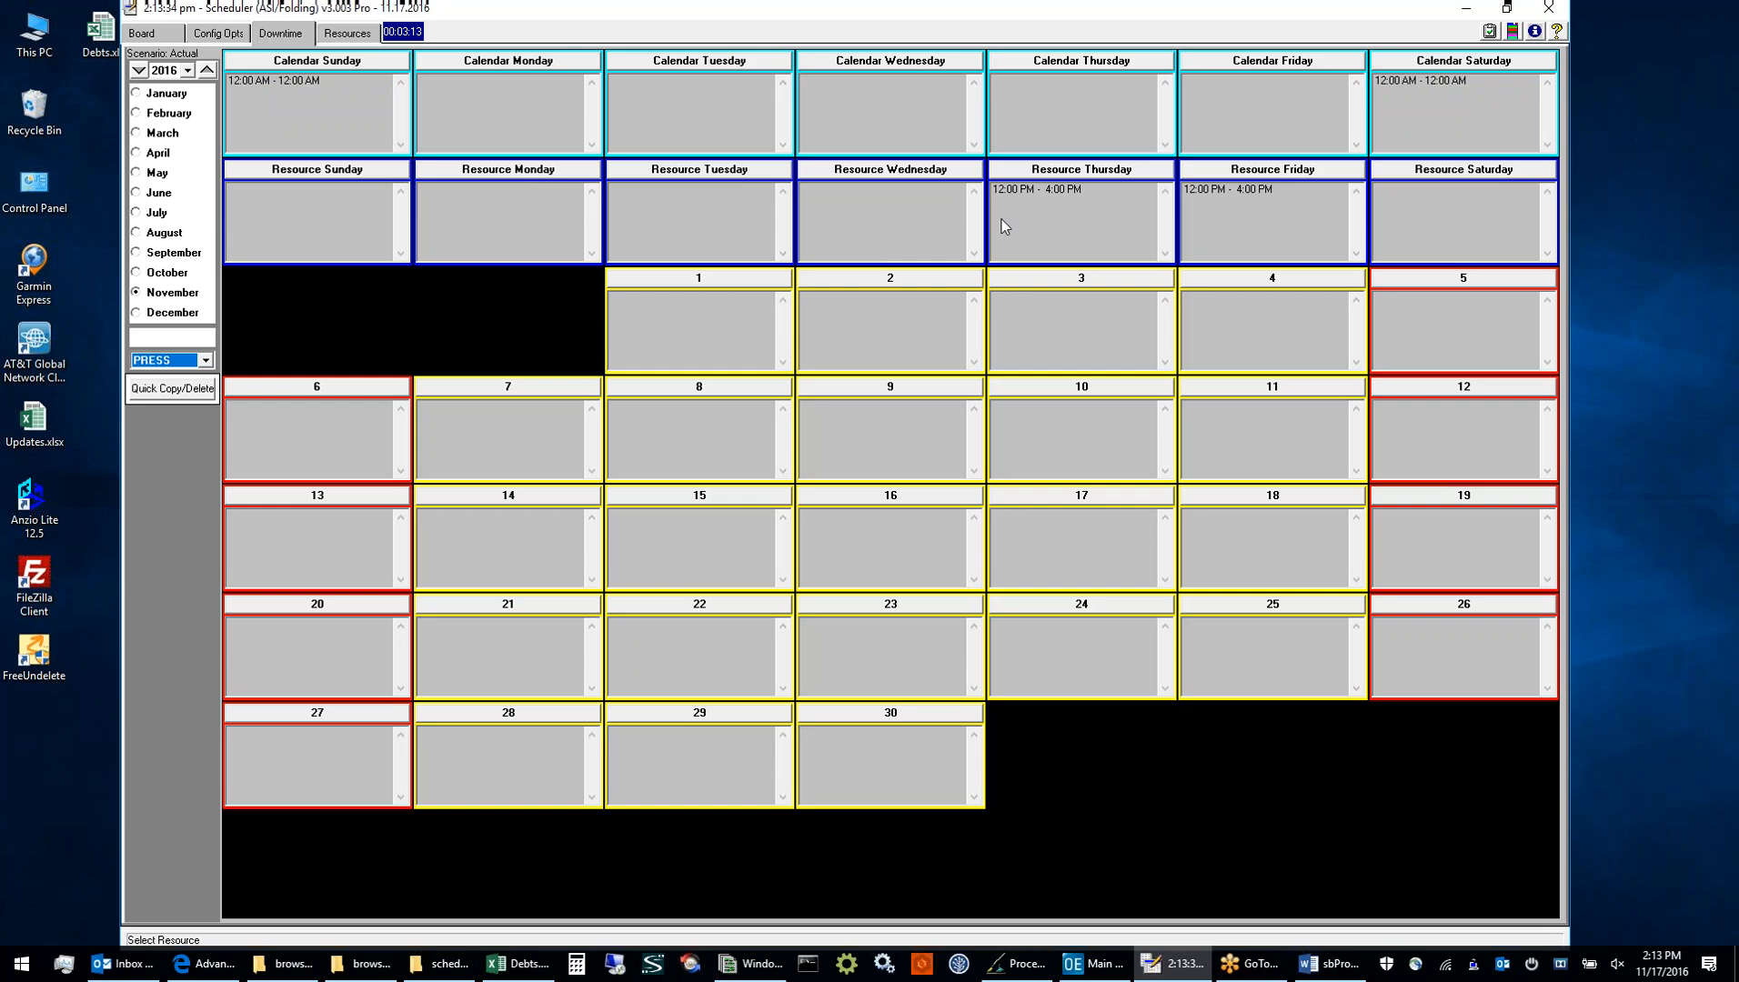
pyautogui.click(1037, 187)
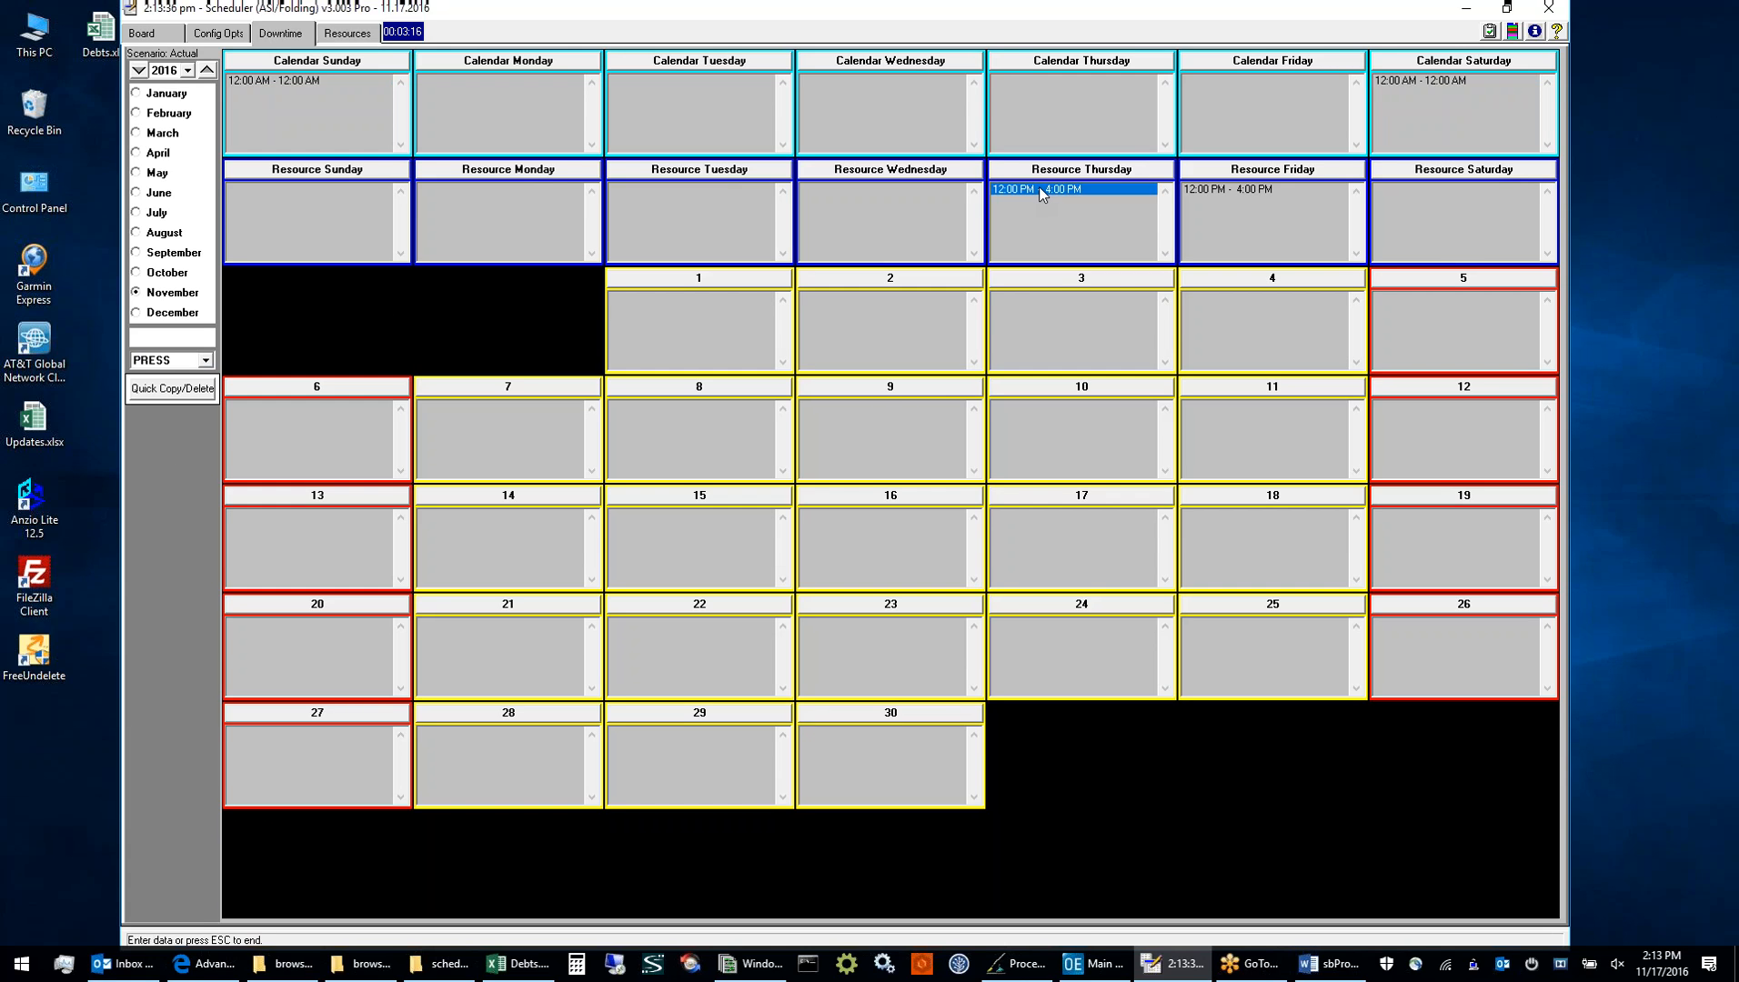
pyautogui.click(1246, 189)
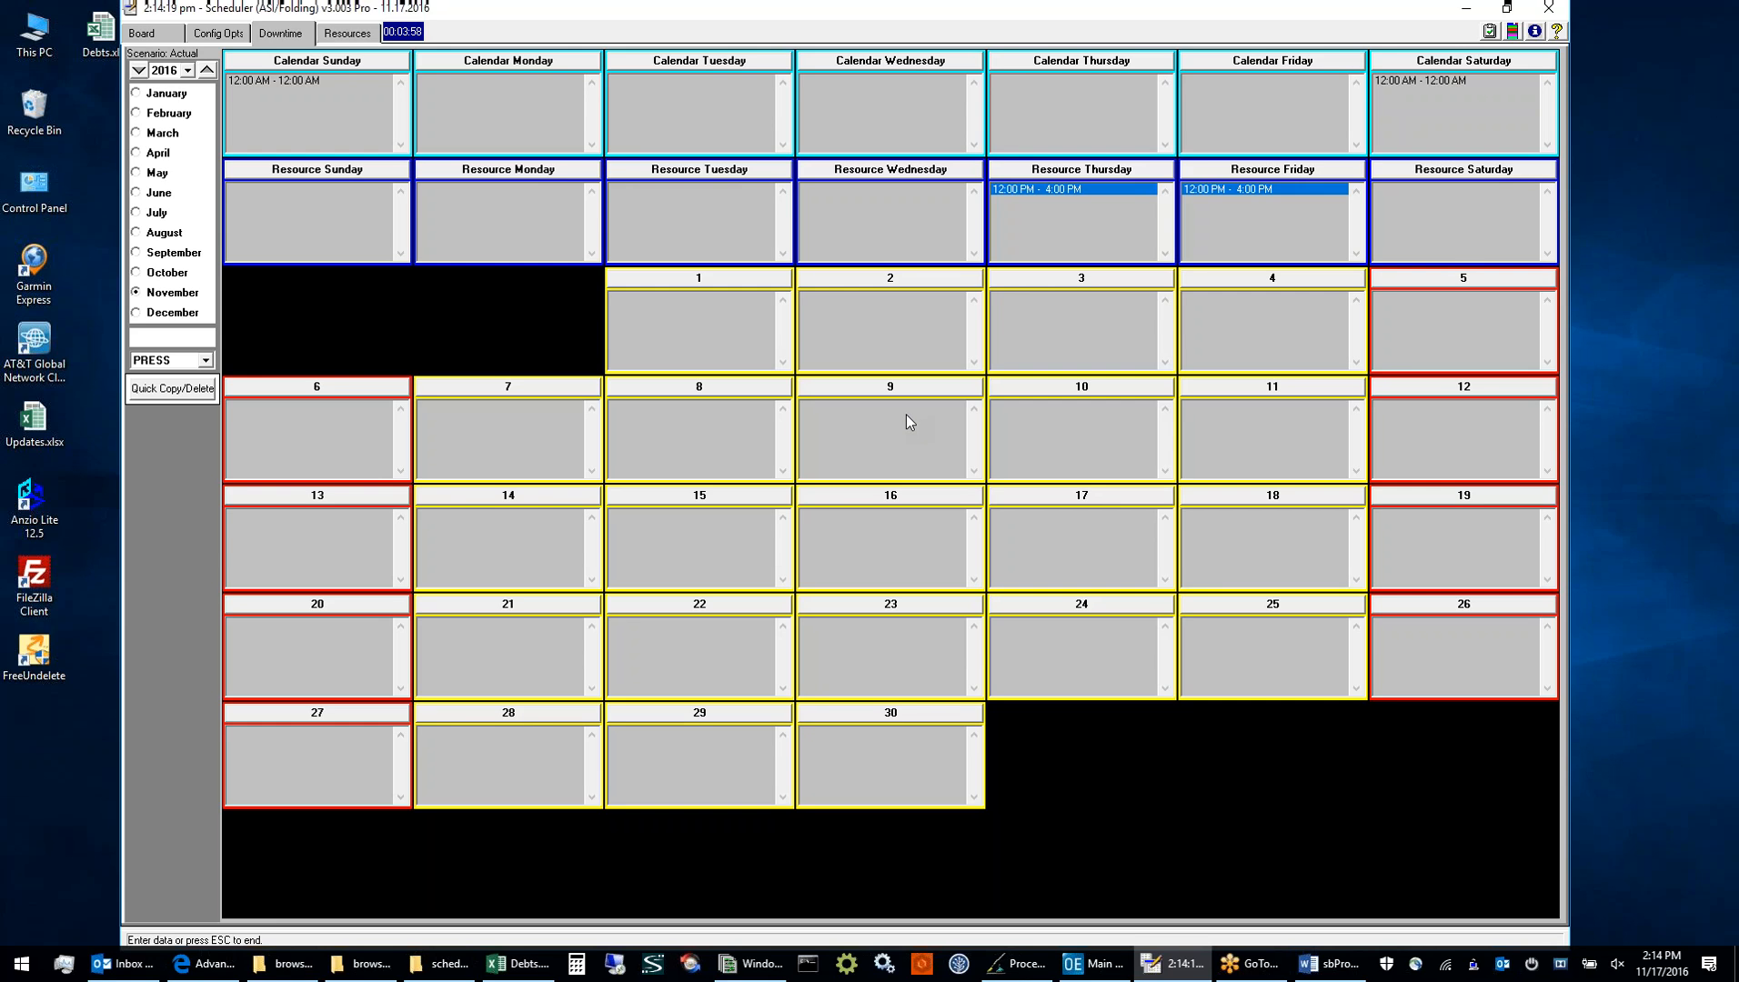
# Open the scheduler's configuration options, then switch to the Word manual and examine the Status Check Off values that auto load
pyautogui.click(228, 34)
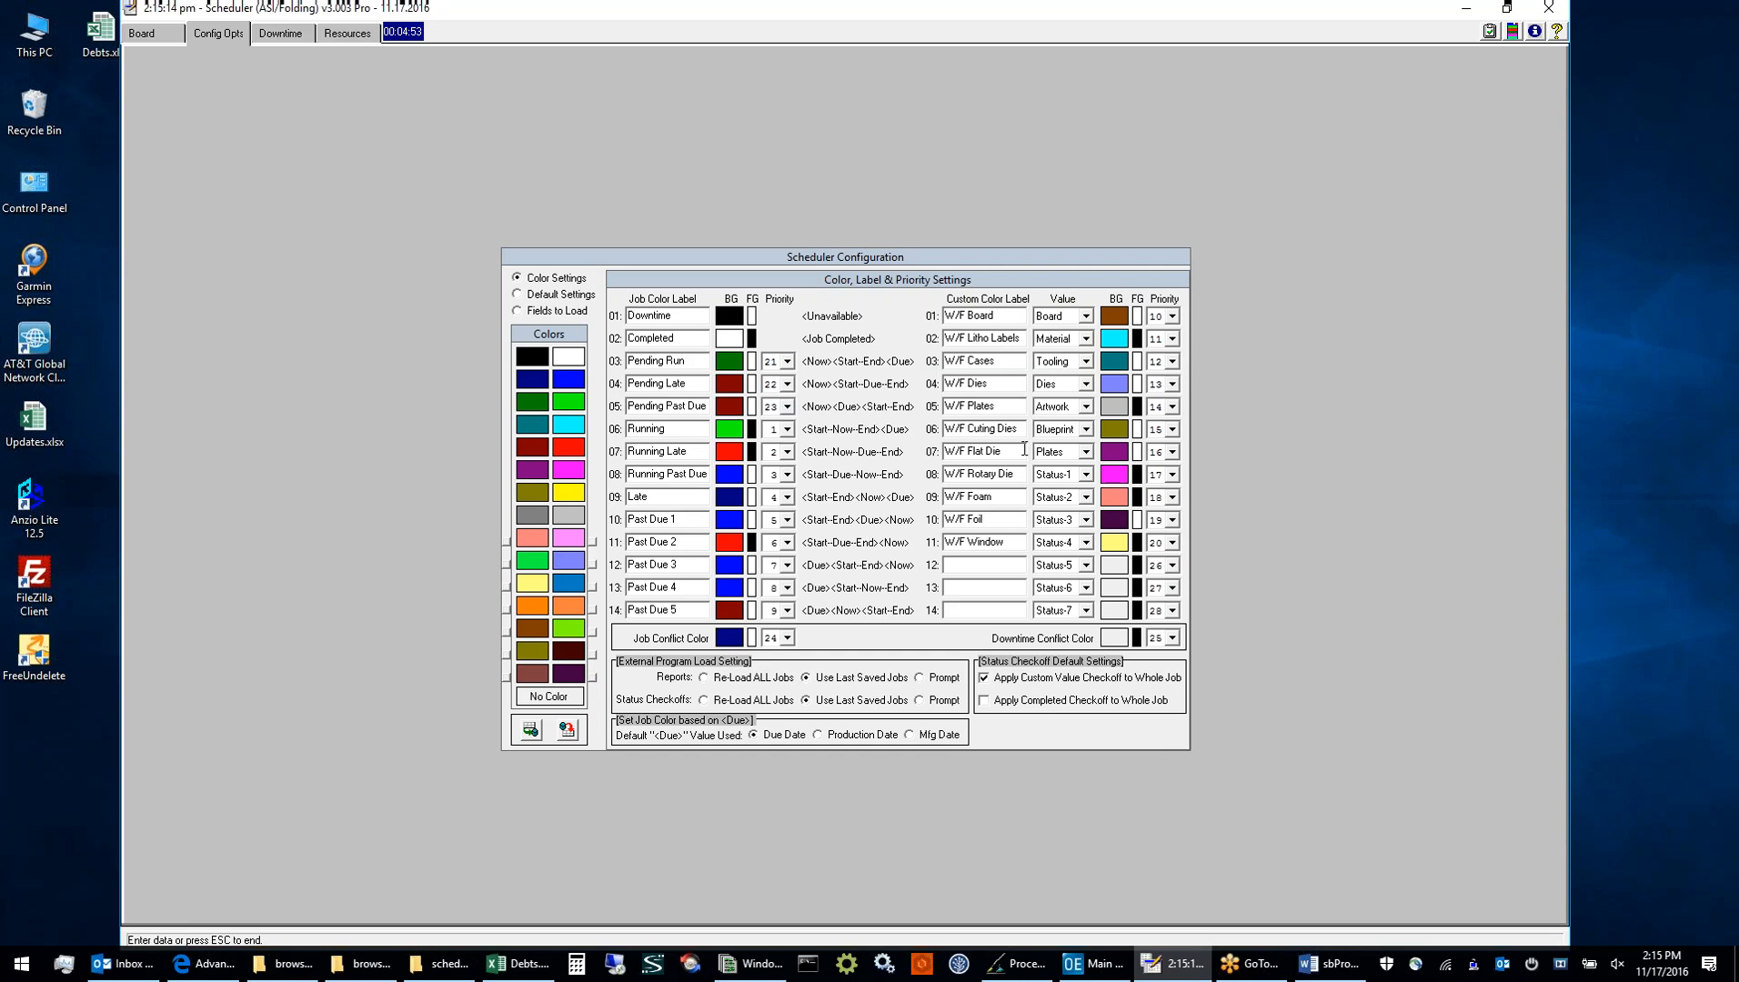
pyautogui.click(1314, 969)
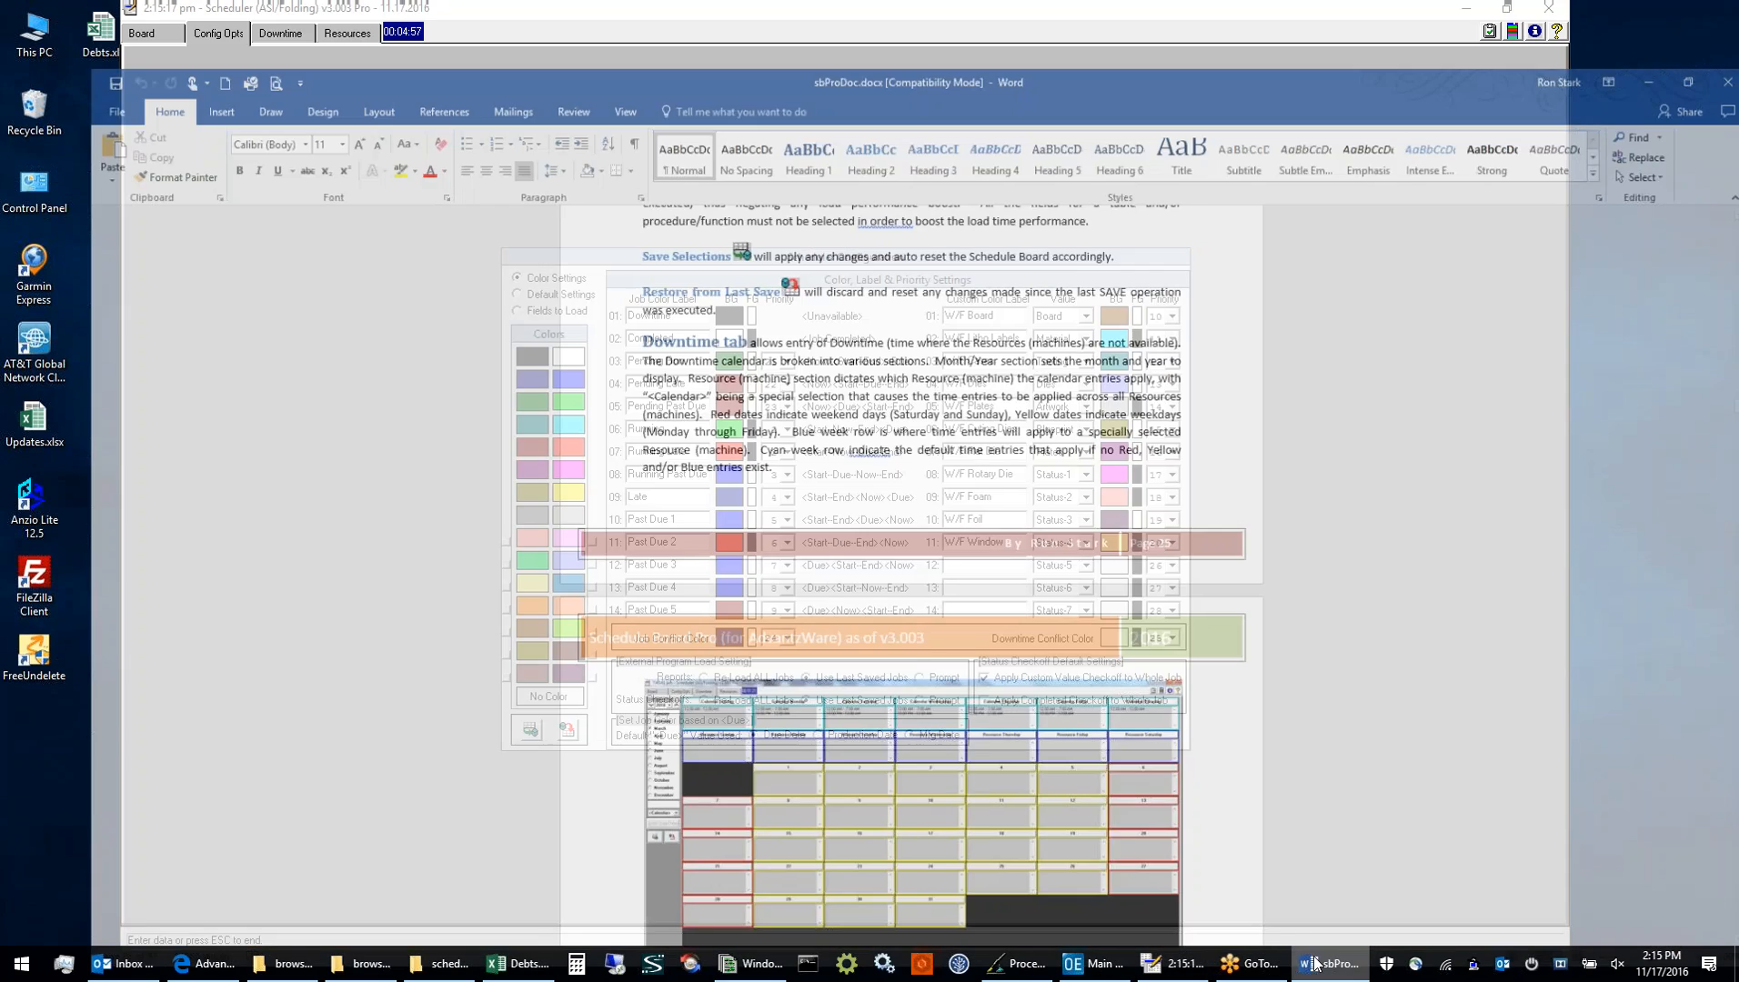
pyautogui.scroll(20, 861, 536)
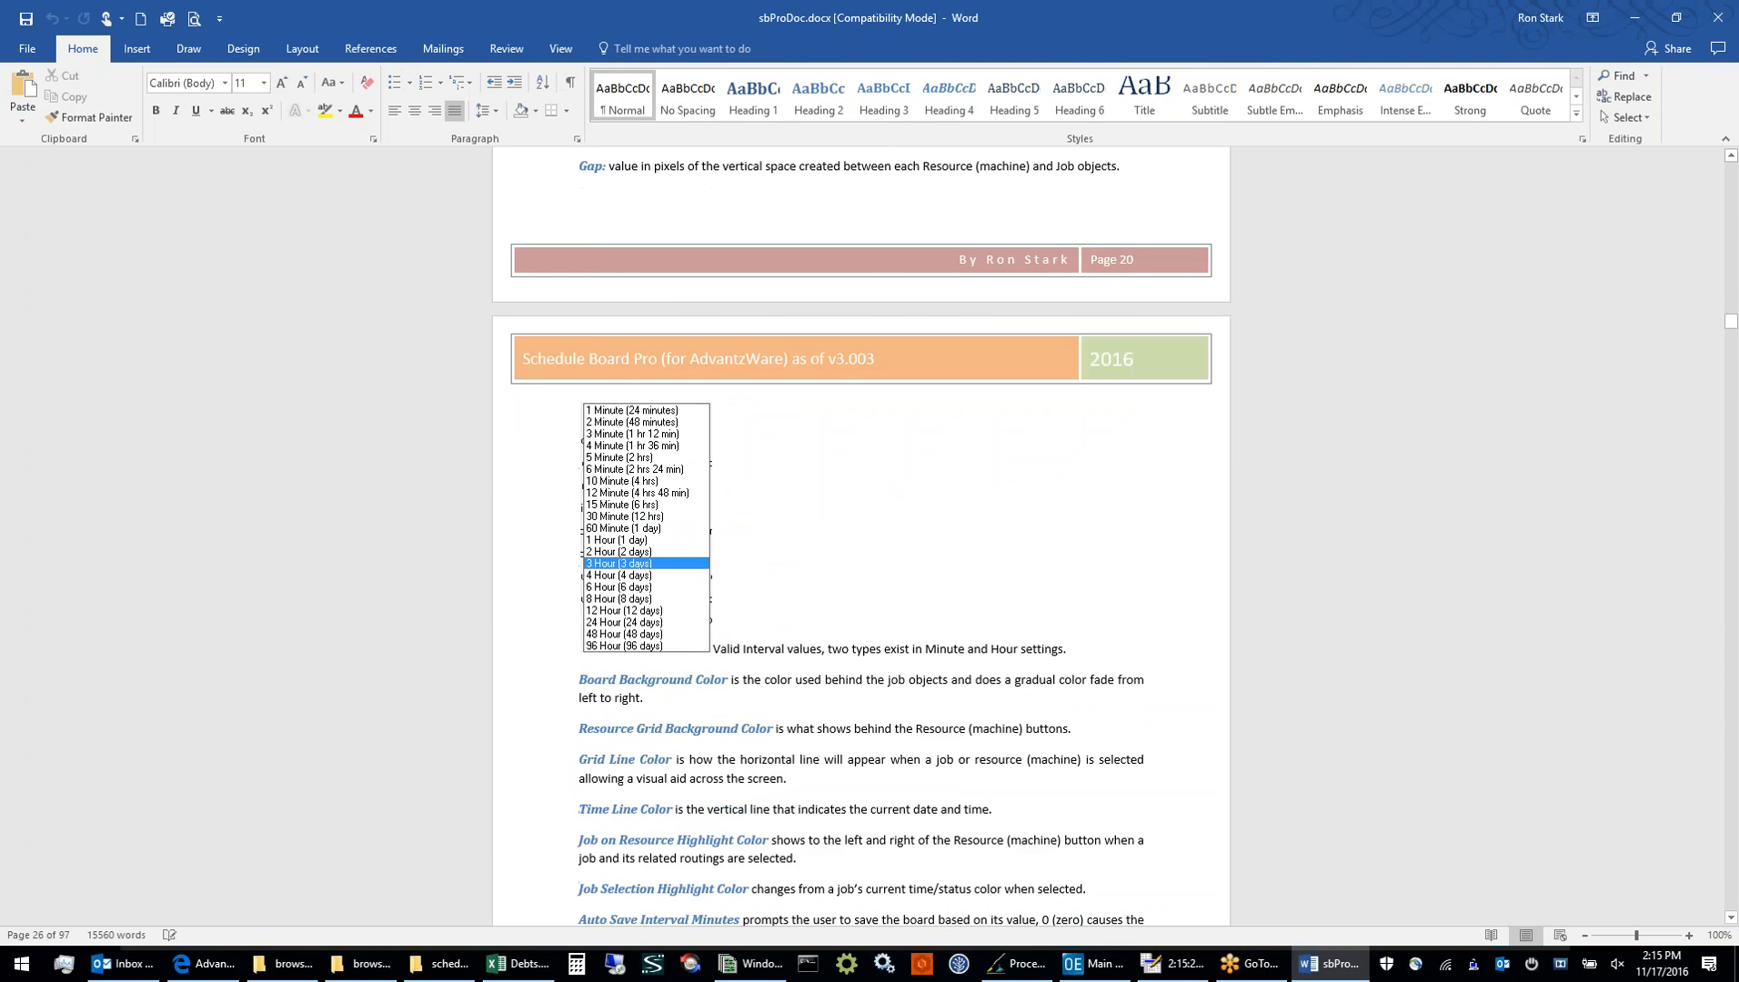
pyautogui.scroll(20, 861, 536)
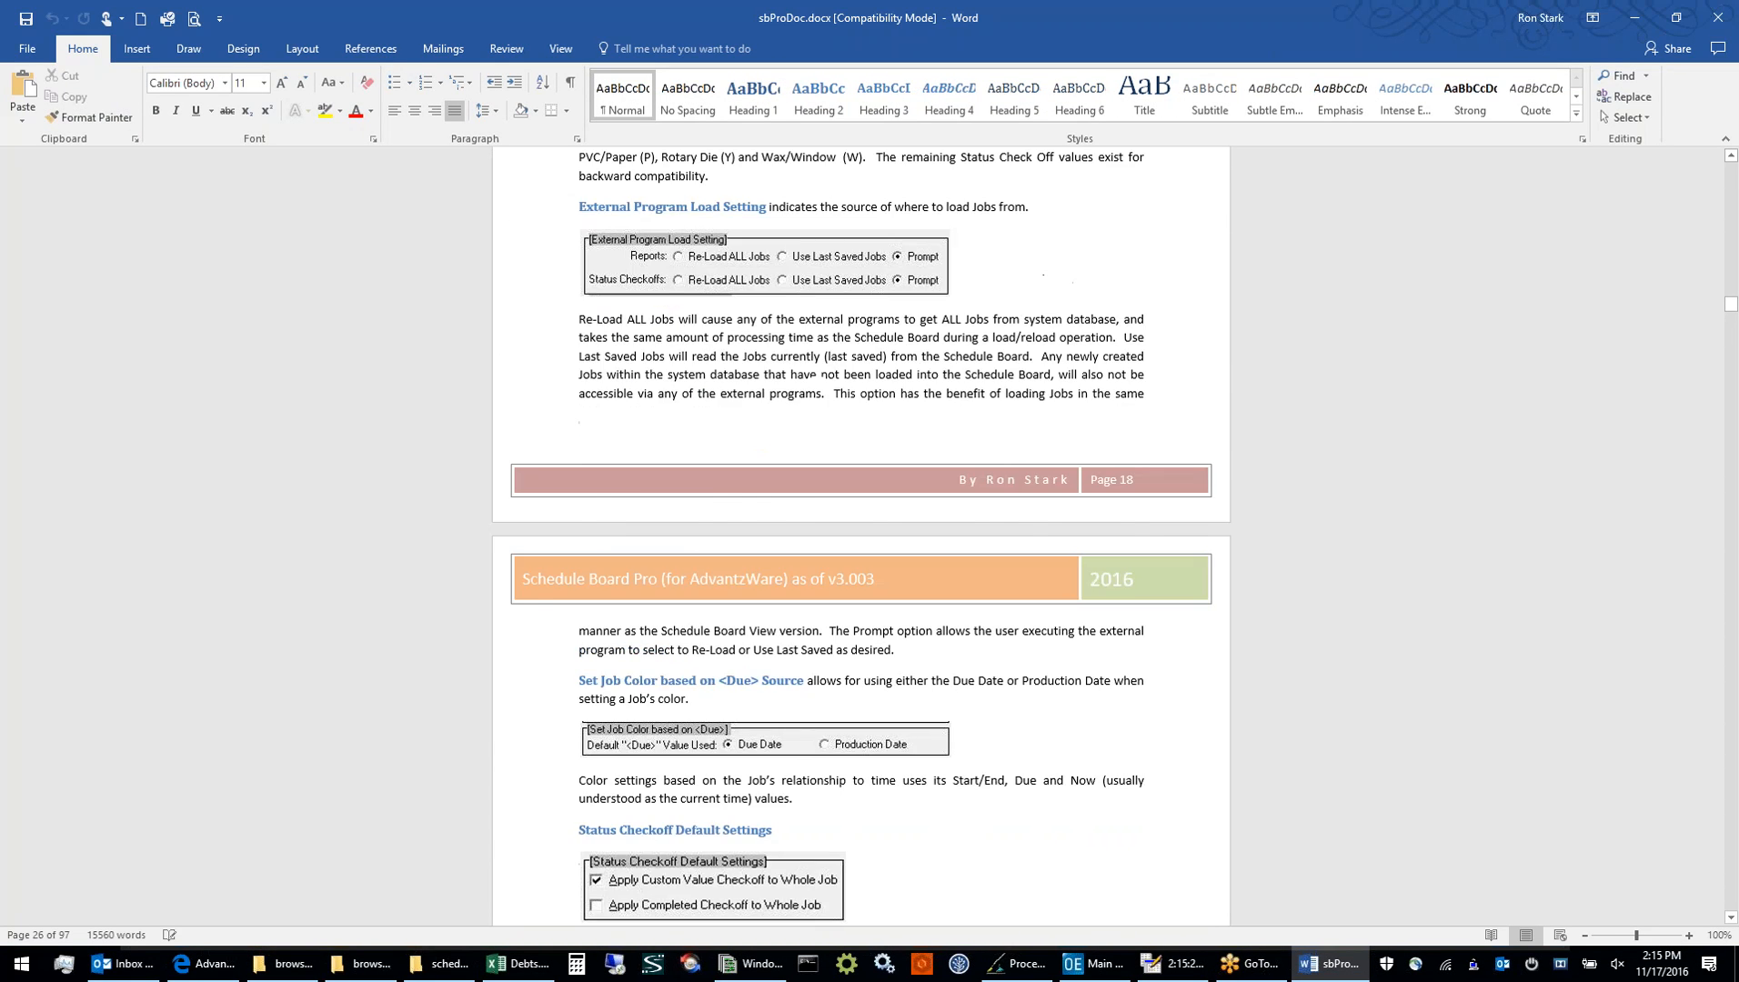
pyautogui.scroll(3, 861, 536)
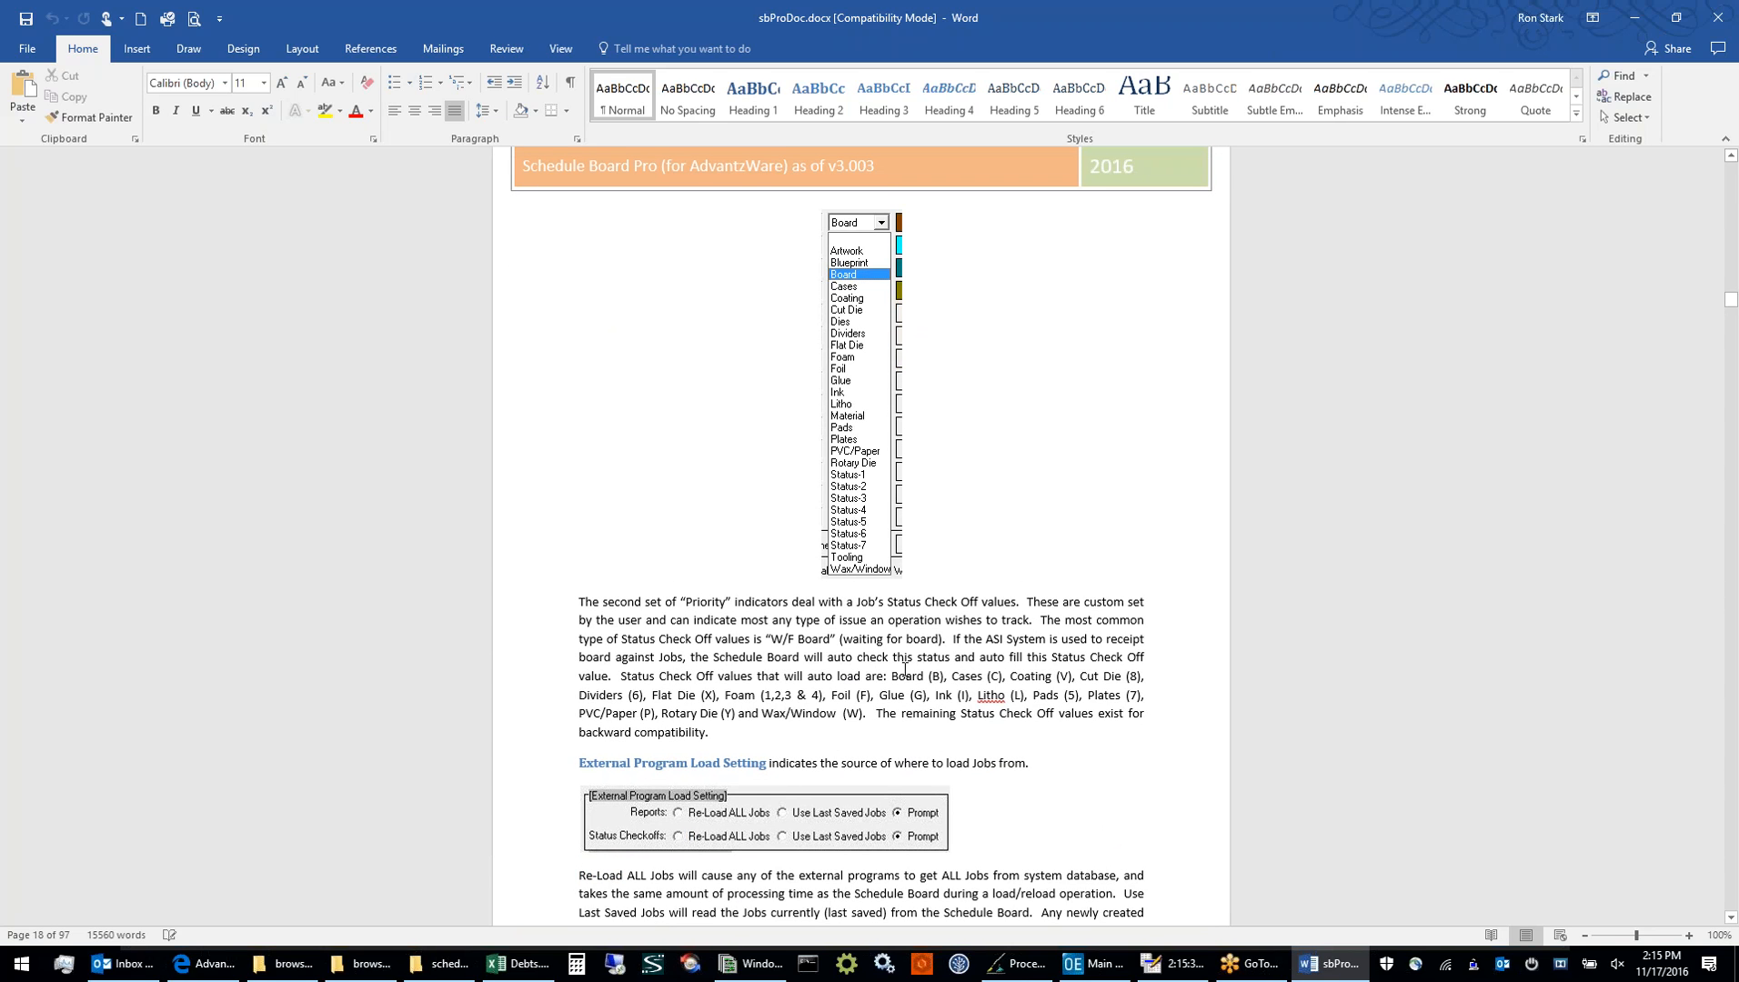
pyautogui.moveTo(892, 676); pyautogui.dragTo(860, 719)
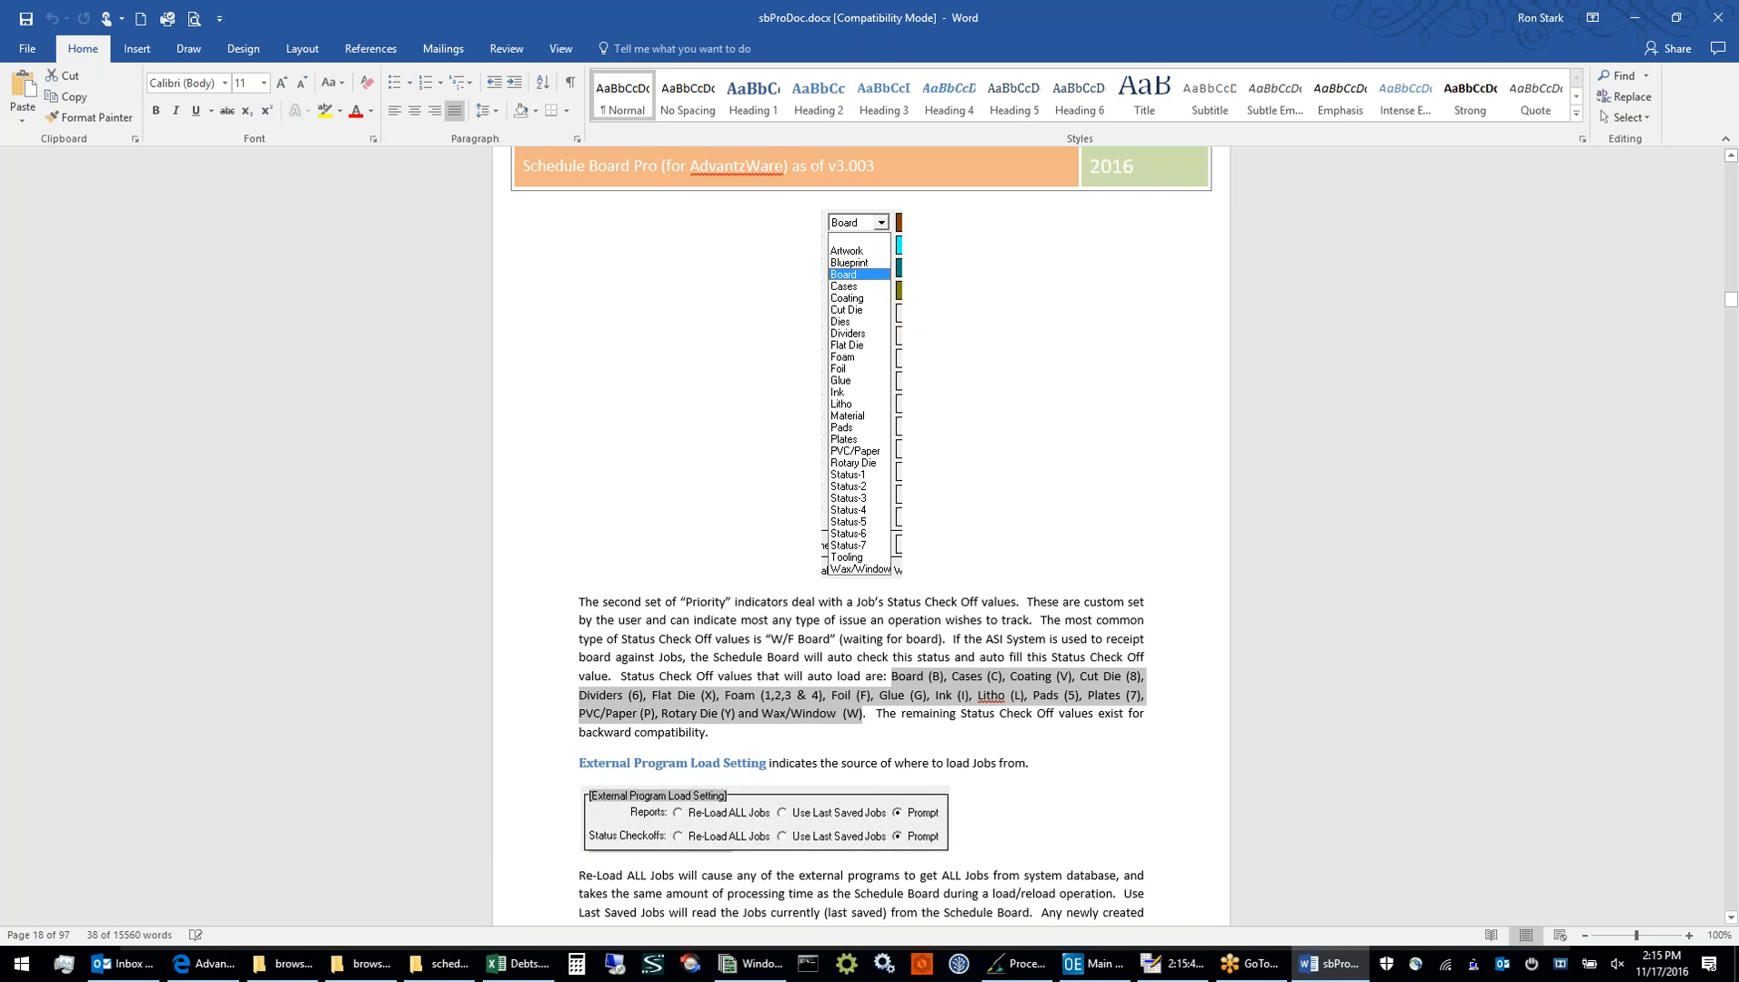
pyautogui.click(901, 571)
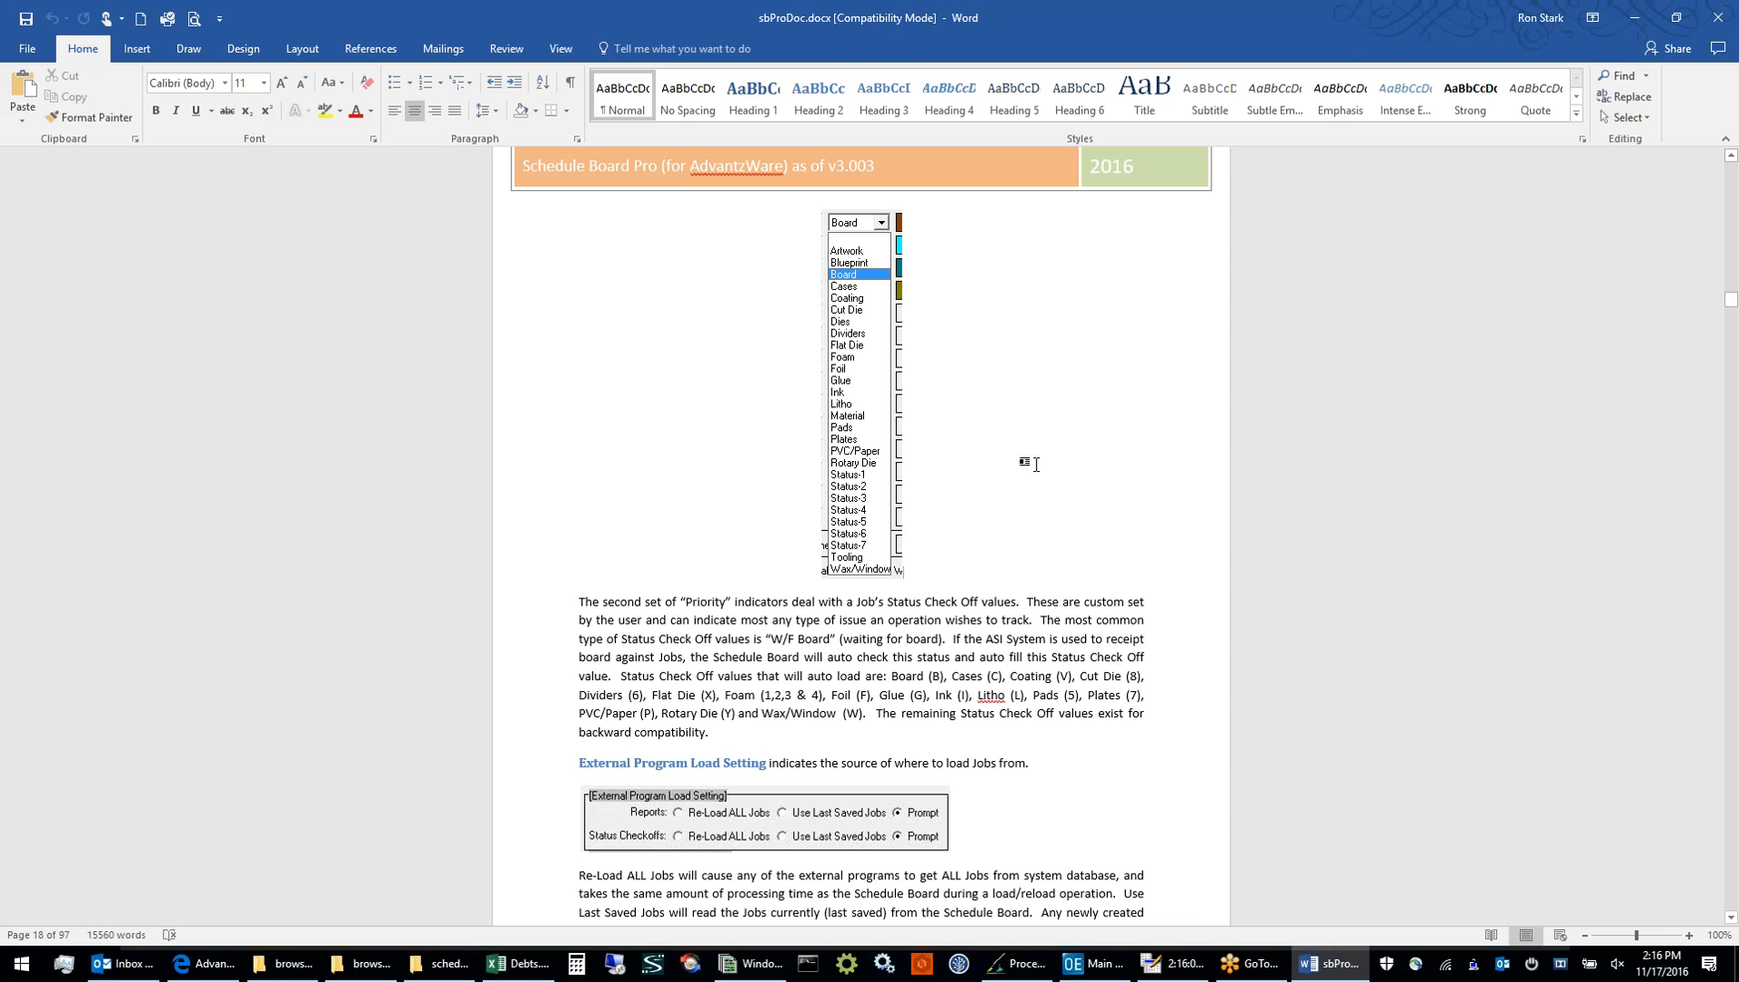
# Switch back to the scheduler's Color Settings and check the Scheduling programs, including Status Checkoff and Reports, on the Advantzware main menu
pyautogui.click(1205, 971)
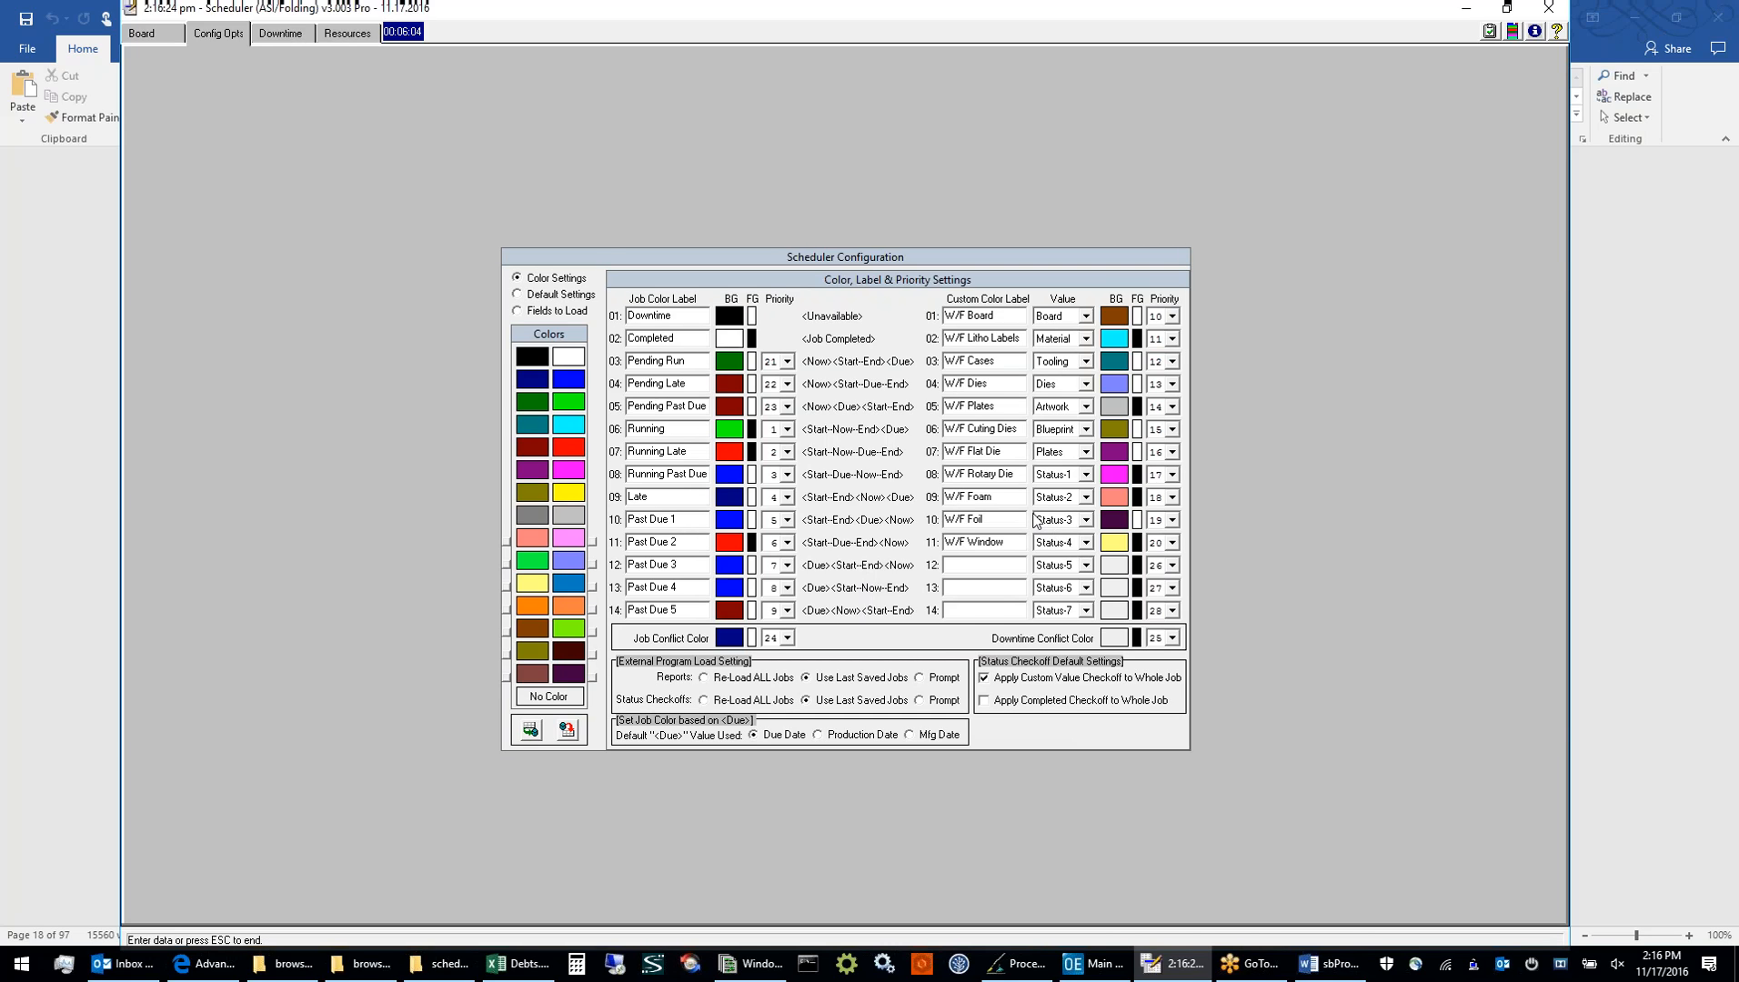
pyautogui.click(1094, 966)
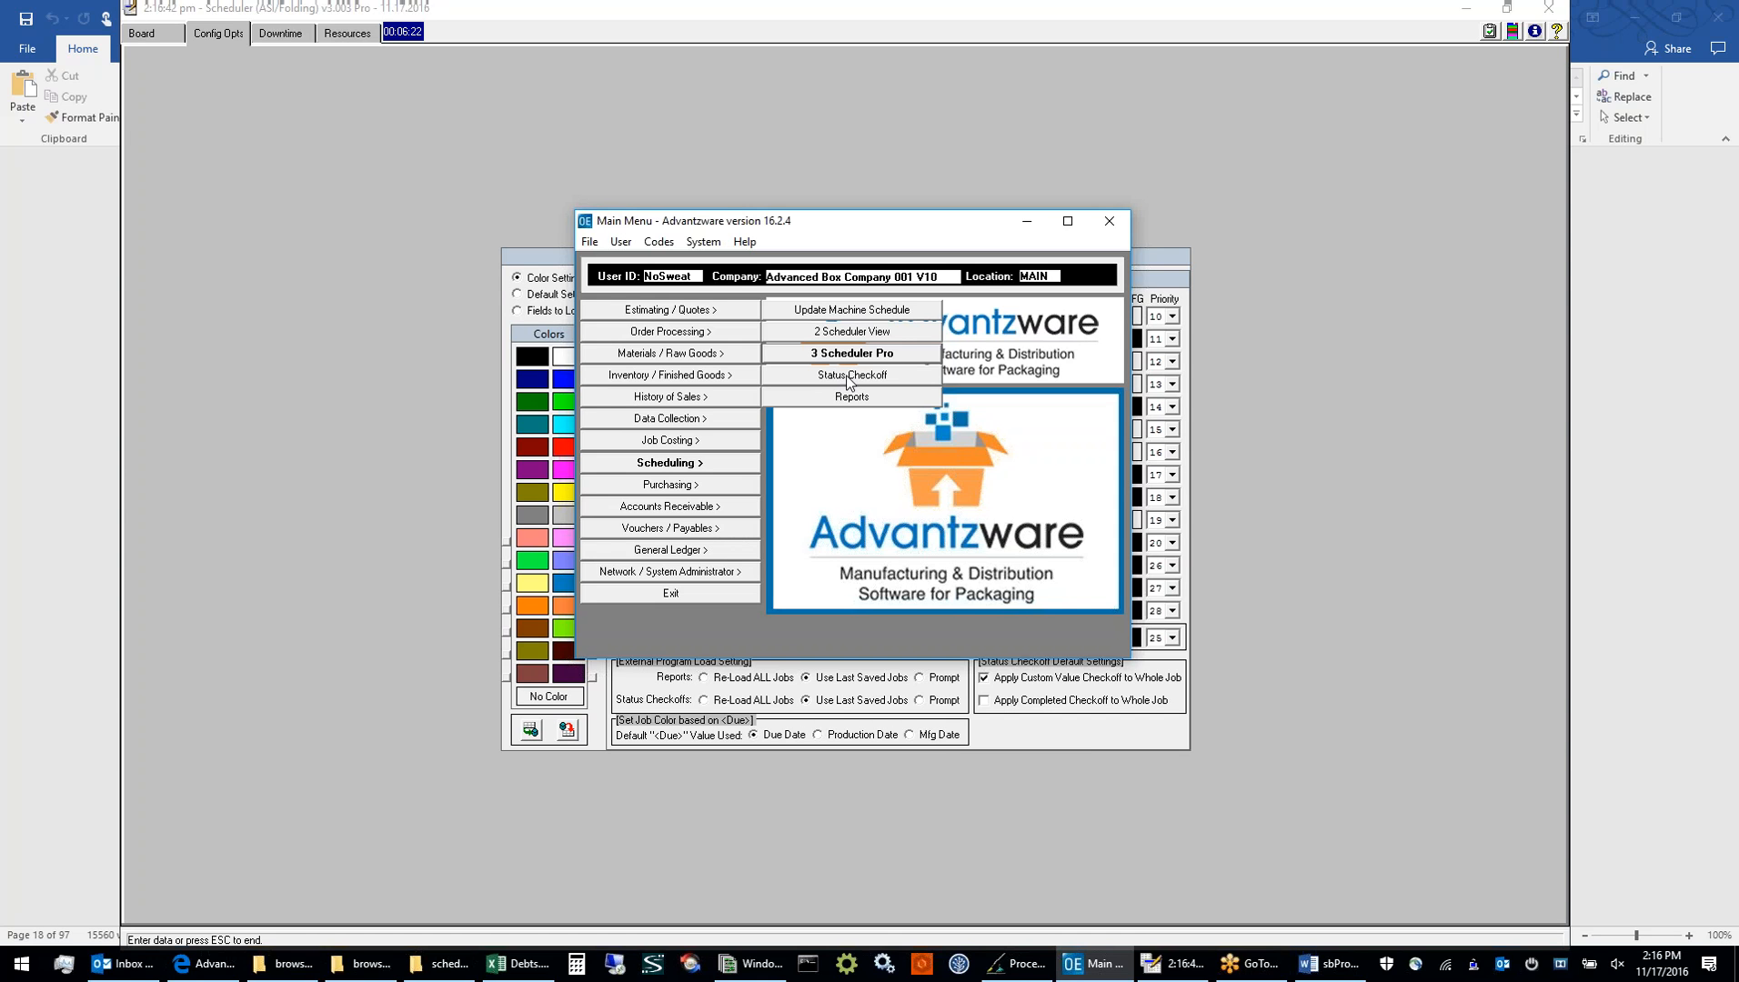
pyautogui.click(517, 152)
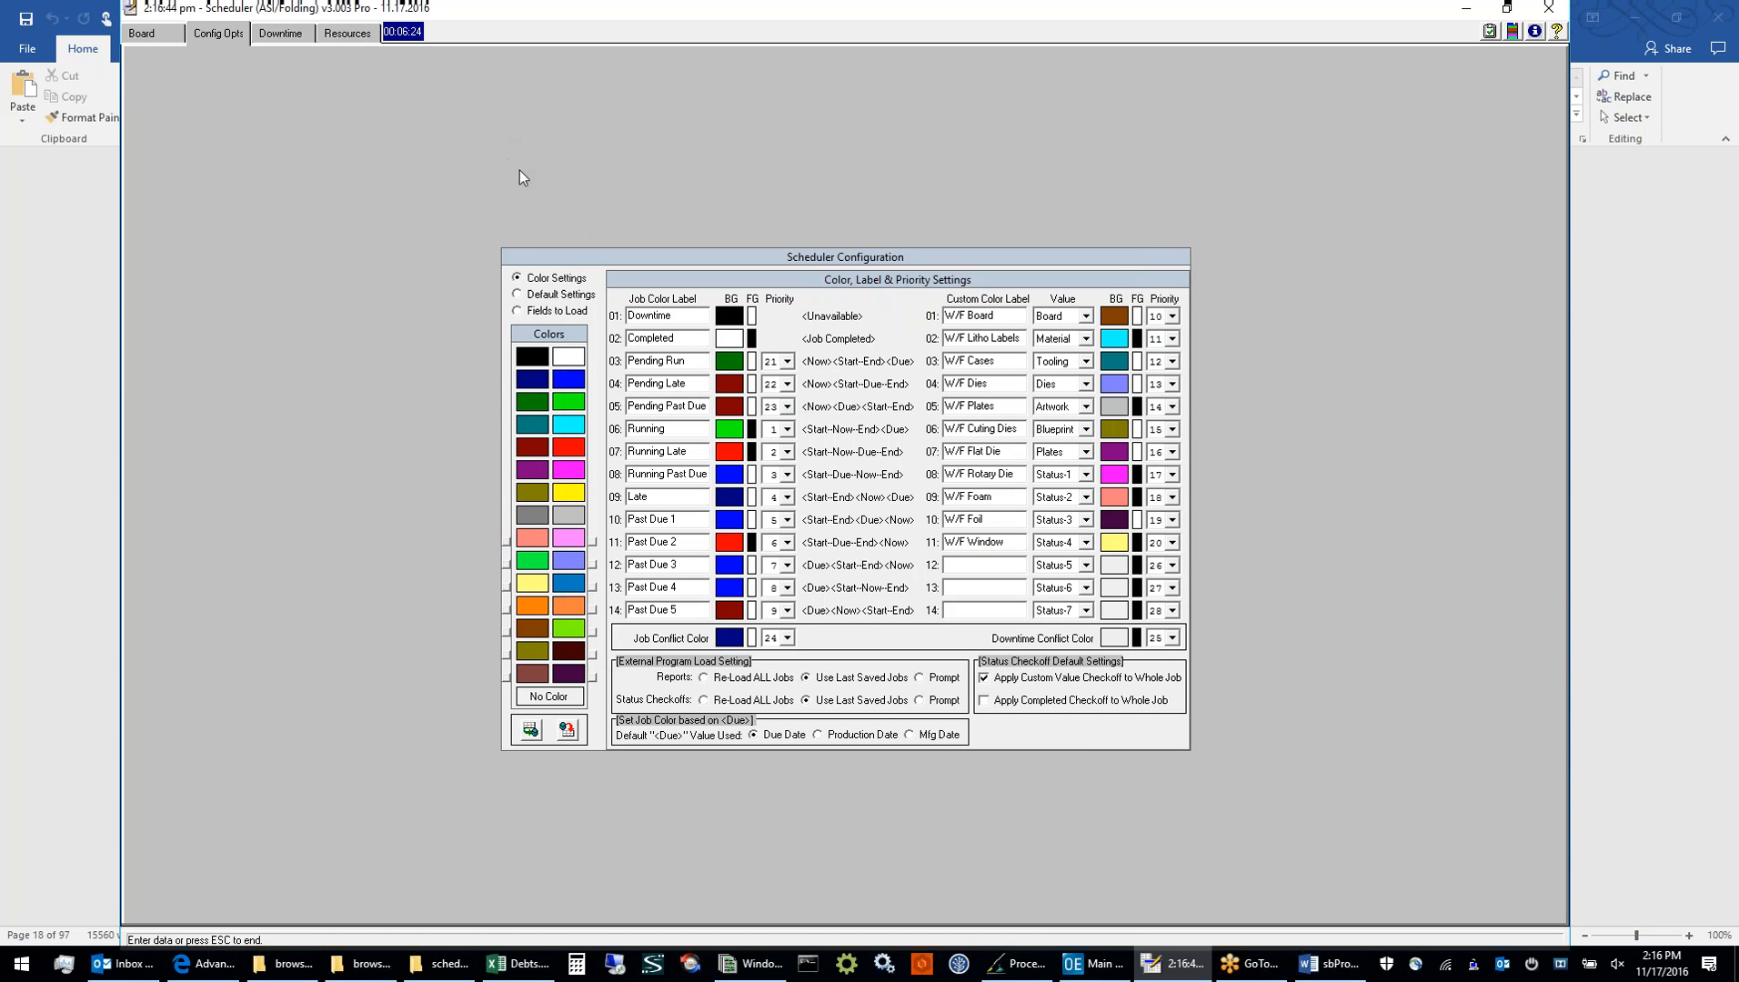
# Review the scheduler's Default Settings and Fields to Load, including the Mat Length, Mat Type5, Mat Type6 and No. of Cases fields
pyautogui.click(543, 296)
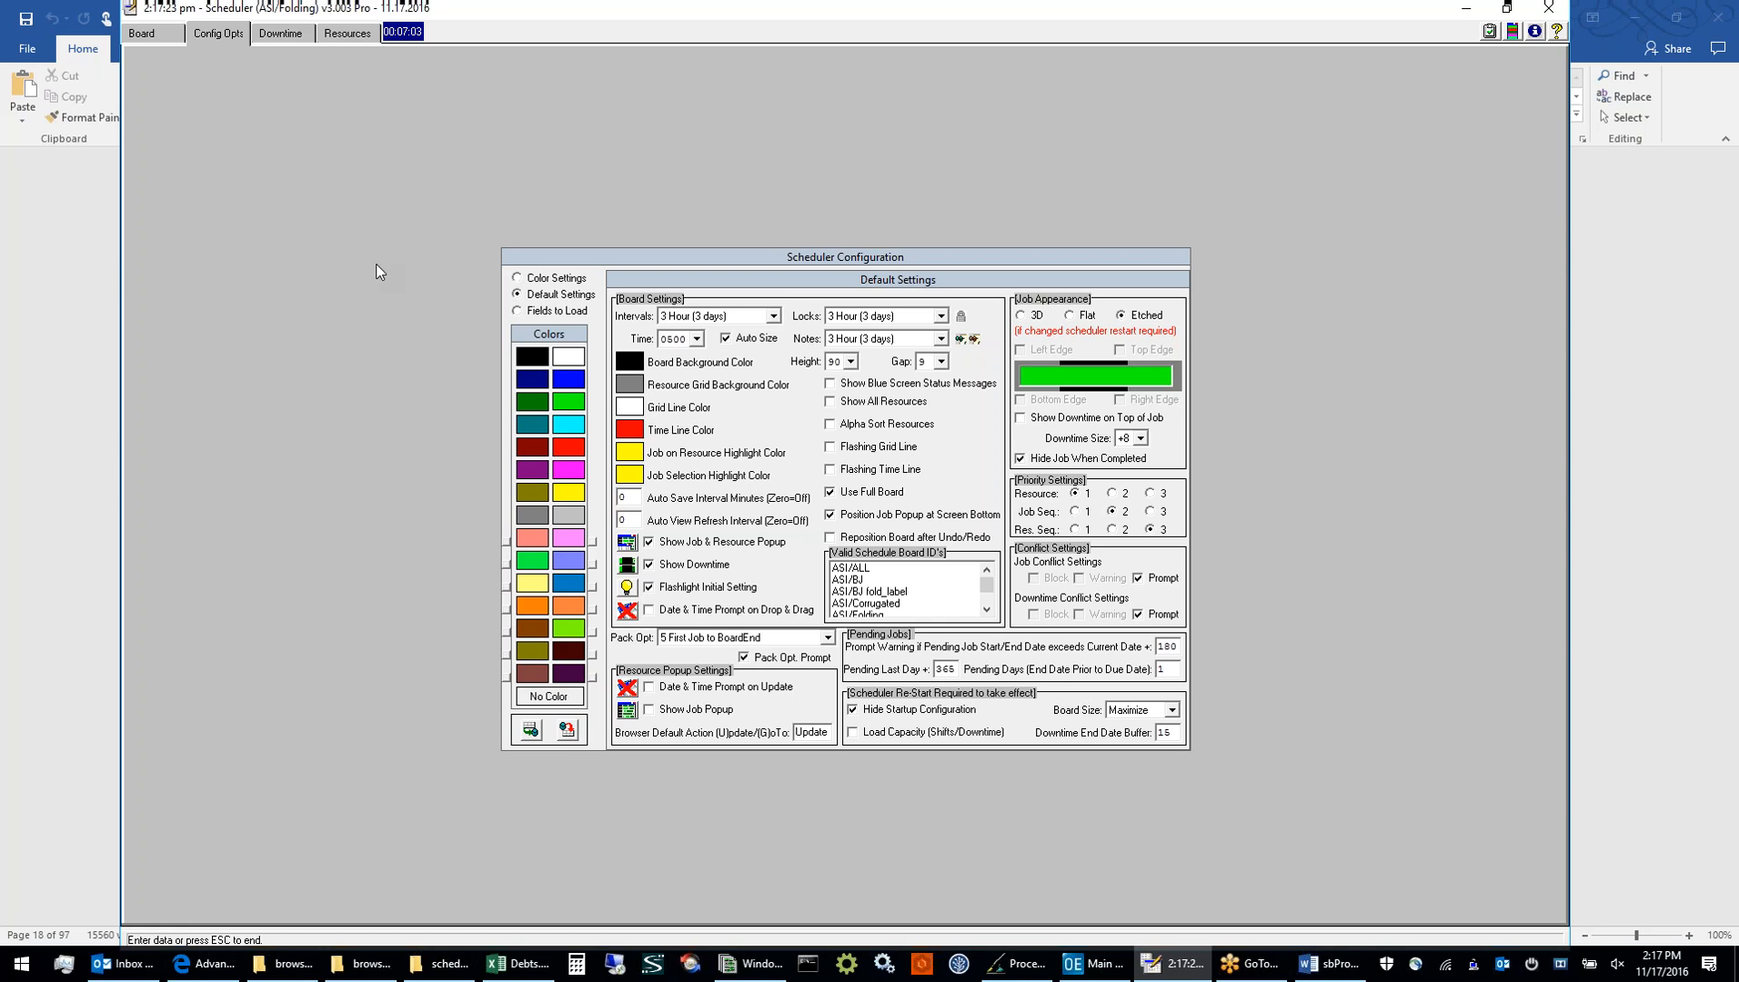
pyautogui.click(570, 313)
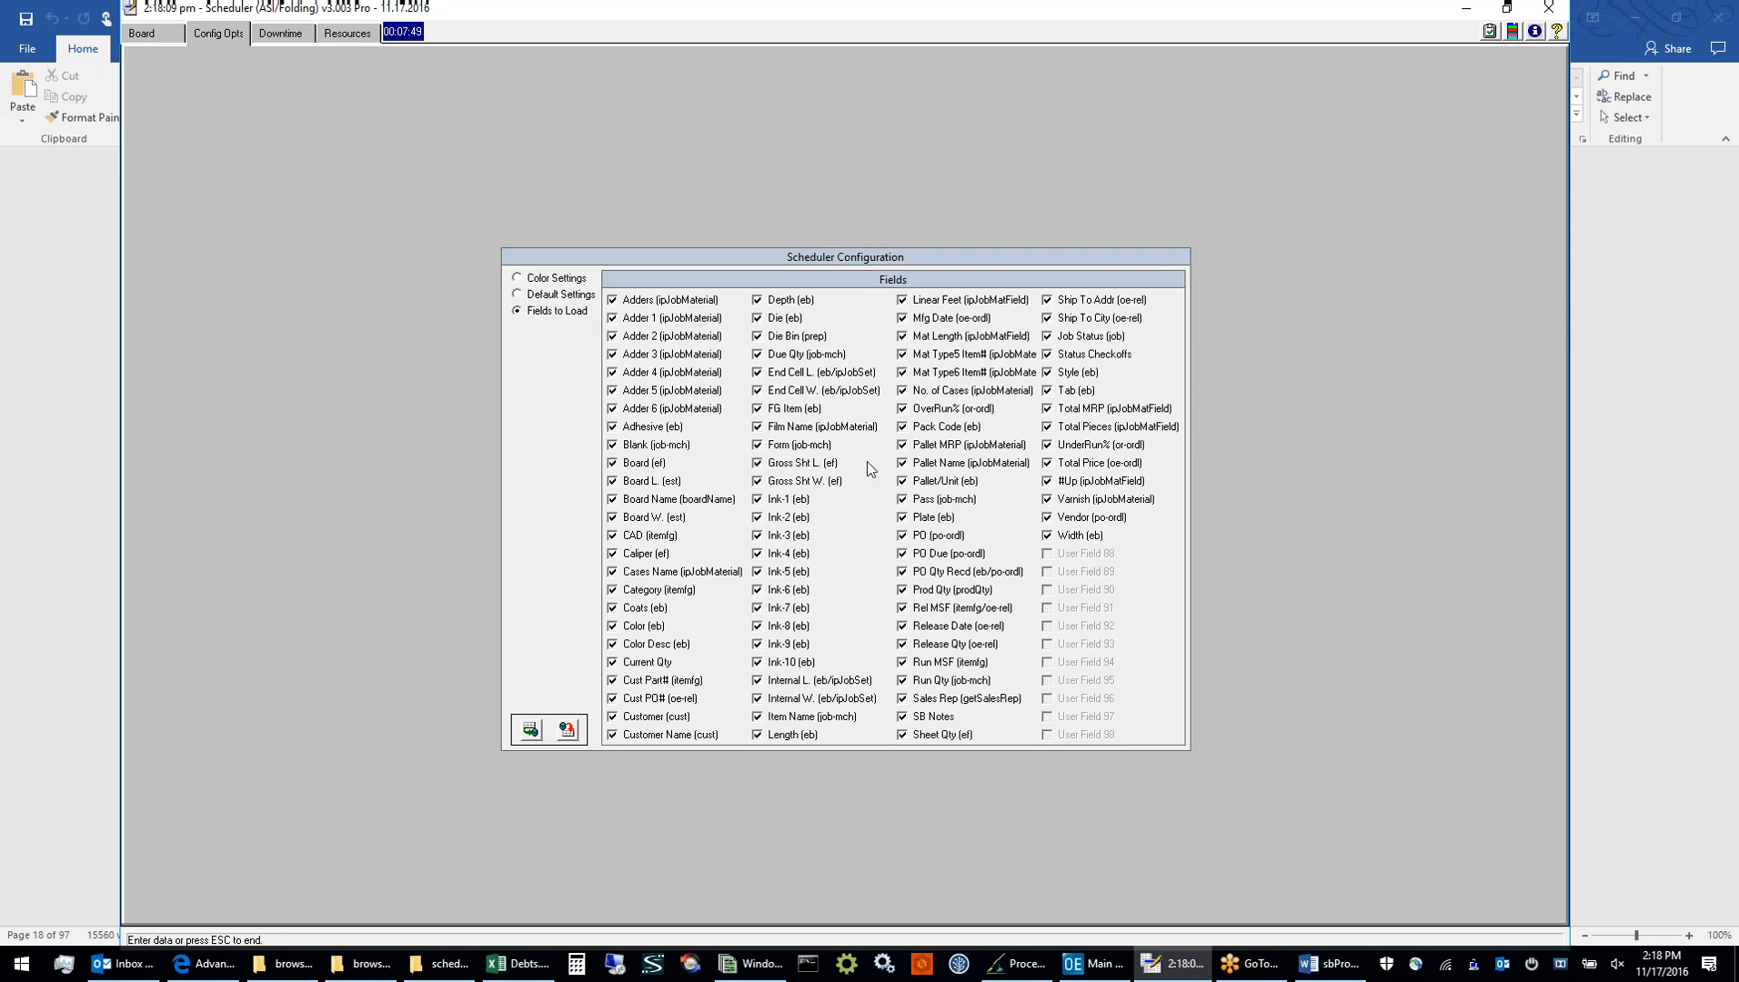
pyautogui.click(923, 338)
pyautogui.click(923, 355)
pyautogui.click(923, 373)
pyautogui.click(934, 393)
pyautogui.click(932, 375)
pyautogui.click(927, 393)
pyautogui.click(931, 356)
pyautogui.click(934, 339)
# Revisit the Board, Config Opts, Downtime and Resources pages in turn and return to the schedule board
pyautogui.click(143, 34)
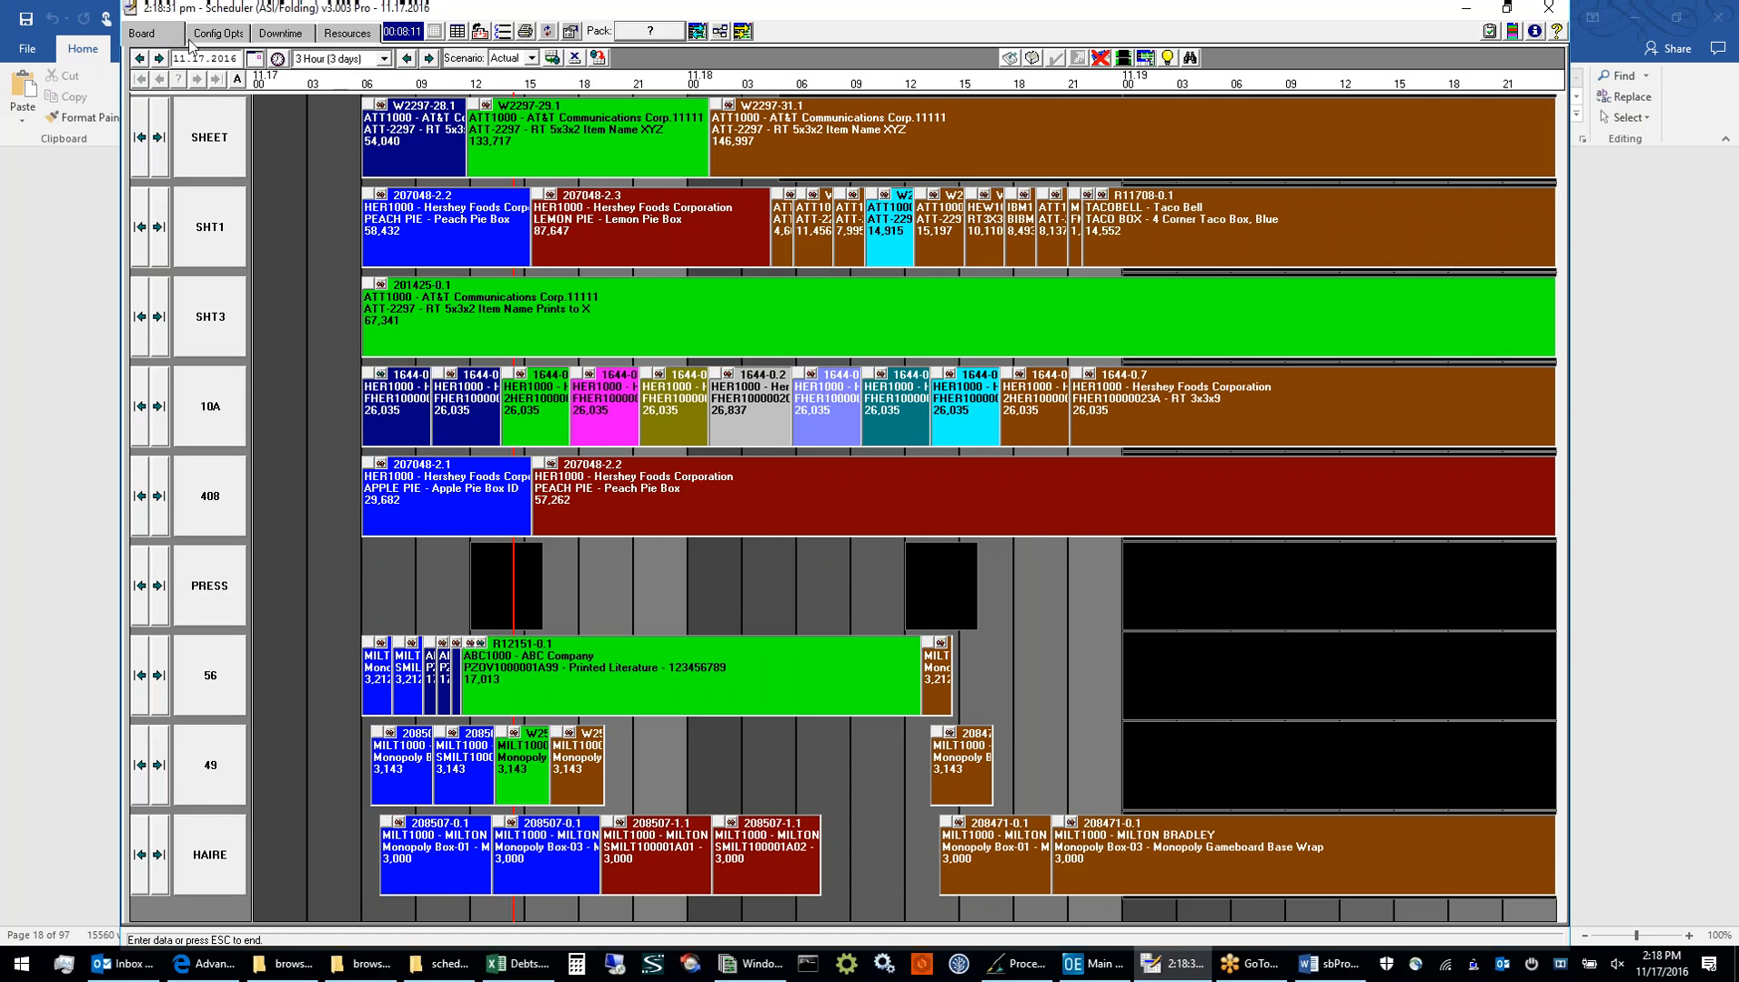
pyautogui.click(216, 34)
pyautogui.click(280, 32)
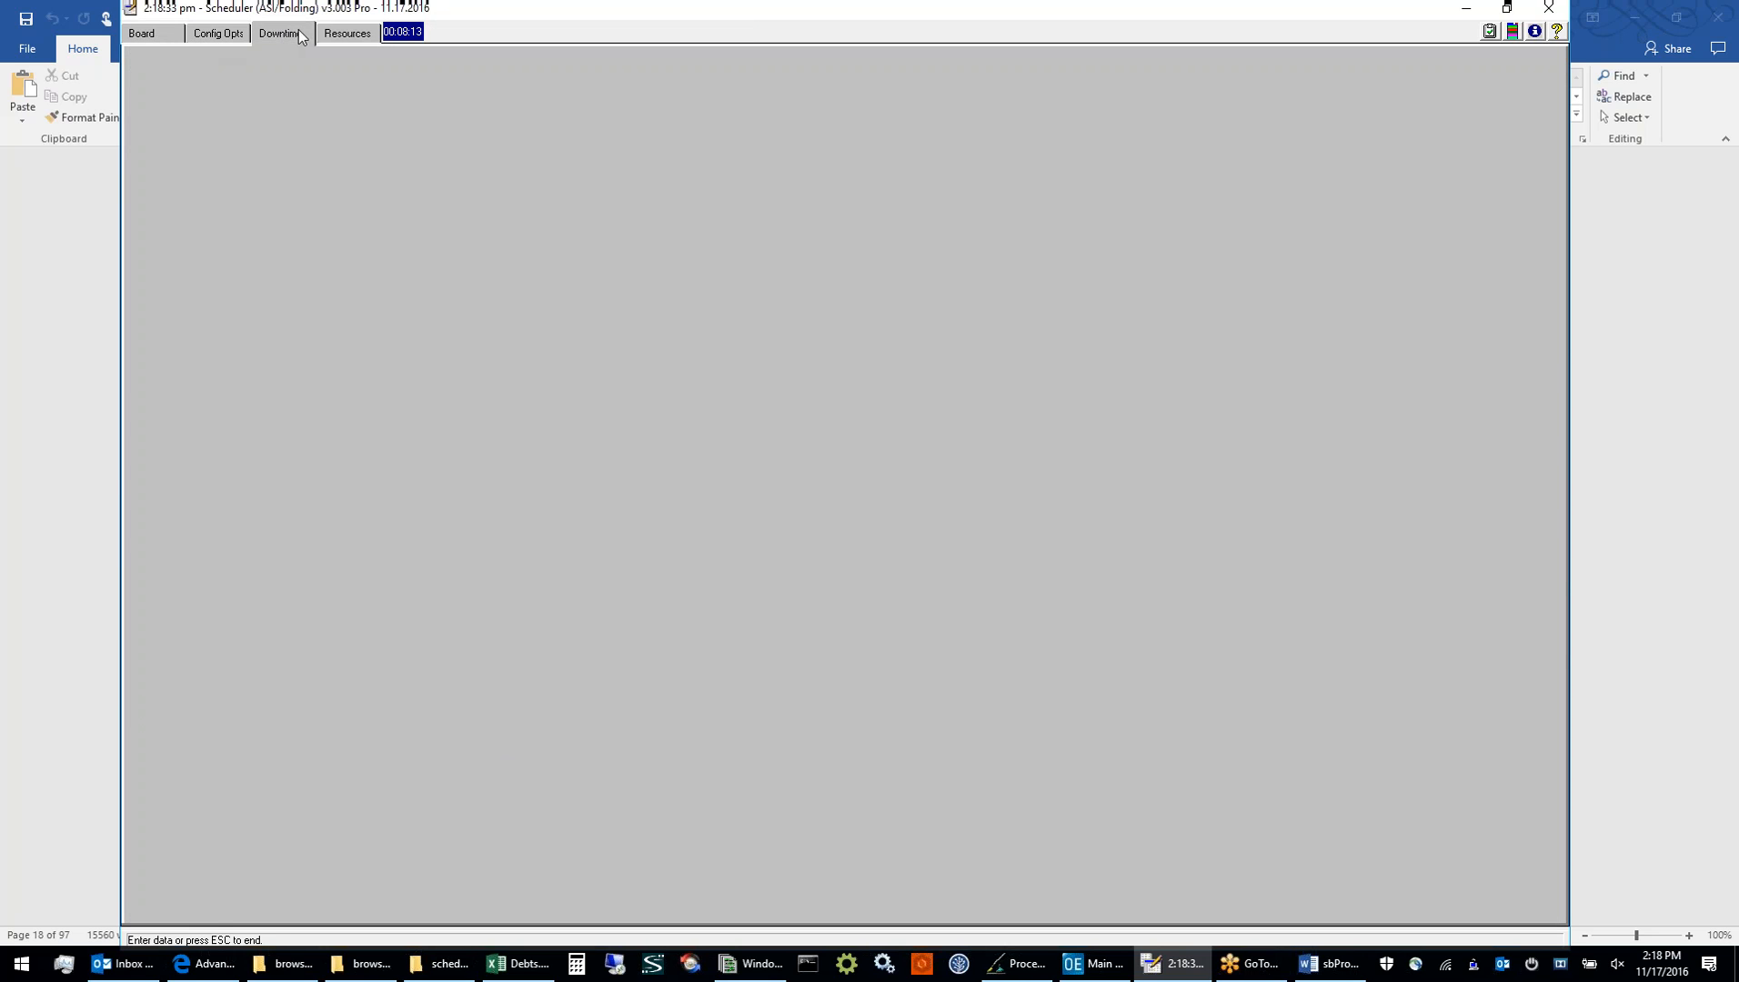
pyautogui.click(339, 36)
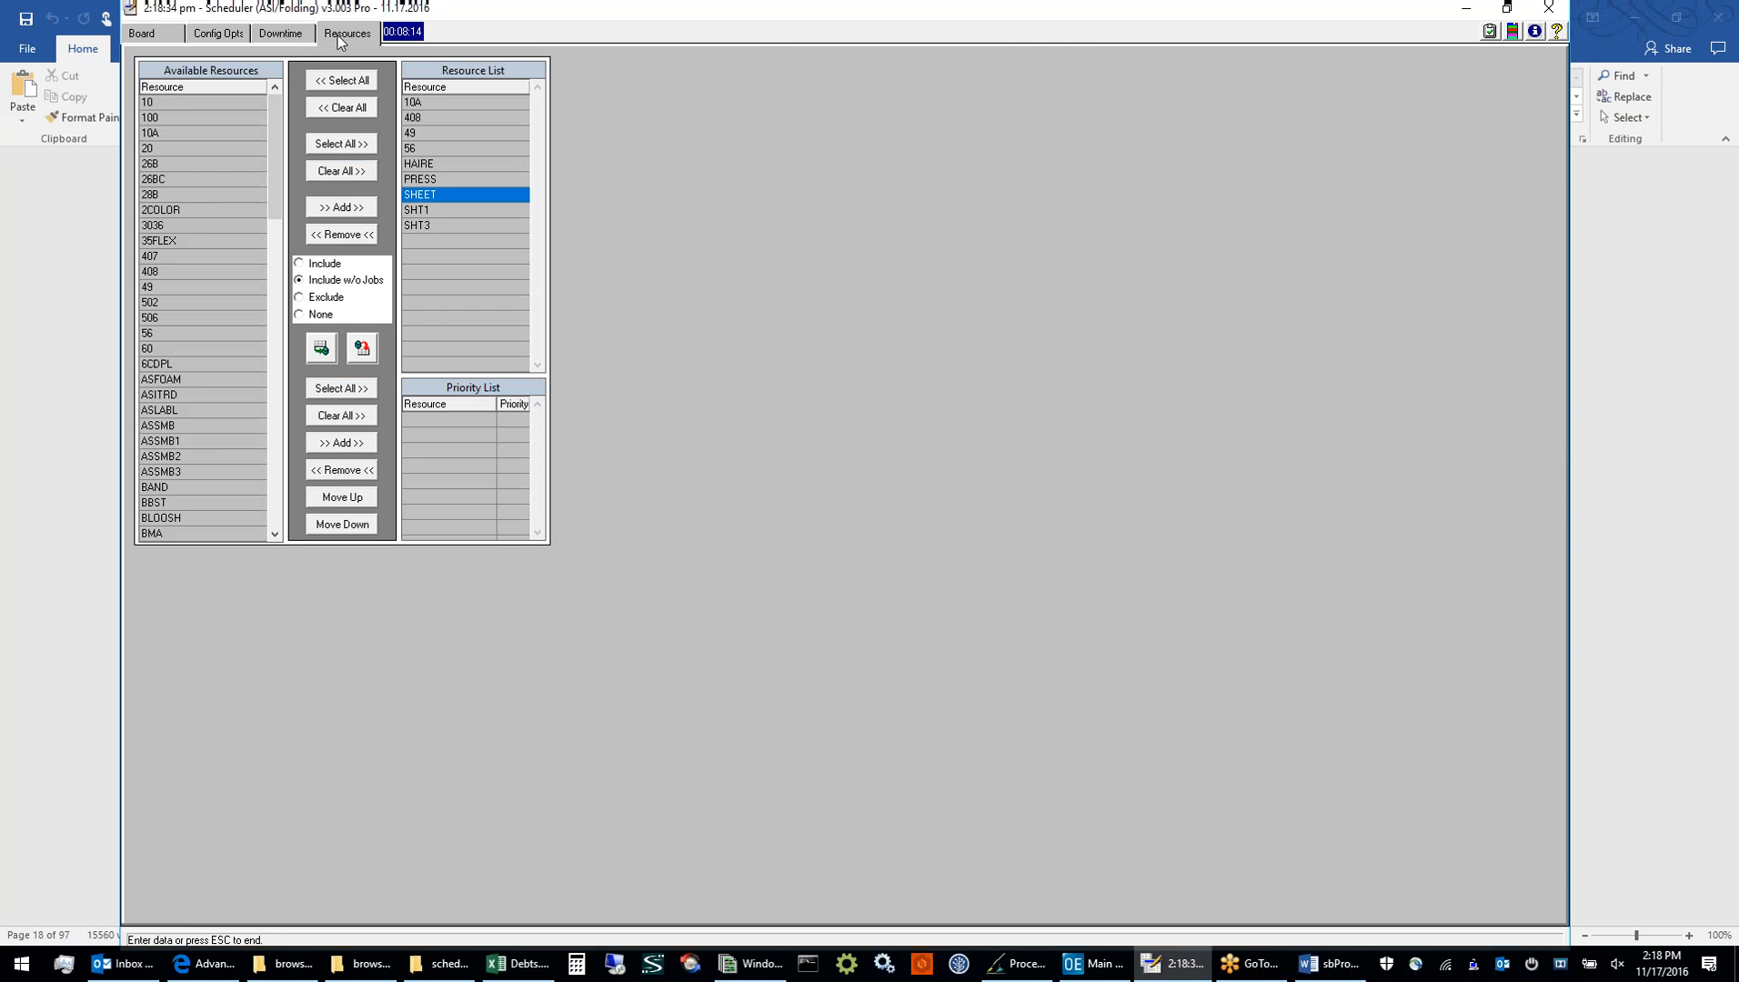
pyautogui.click(154, 34)
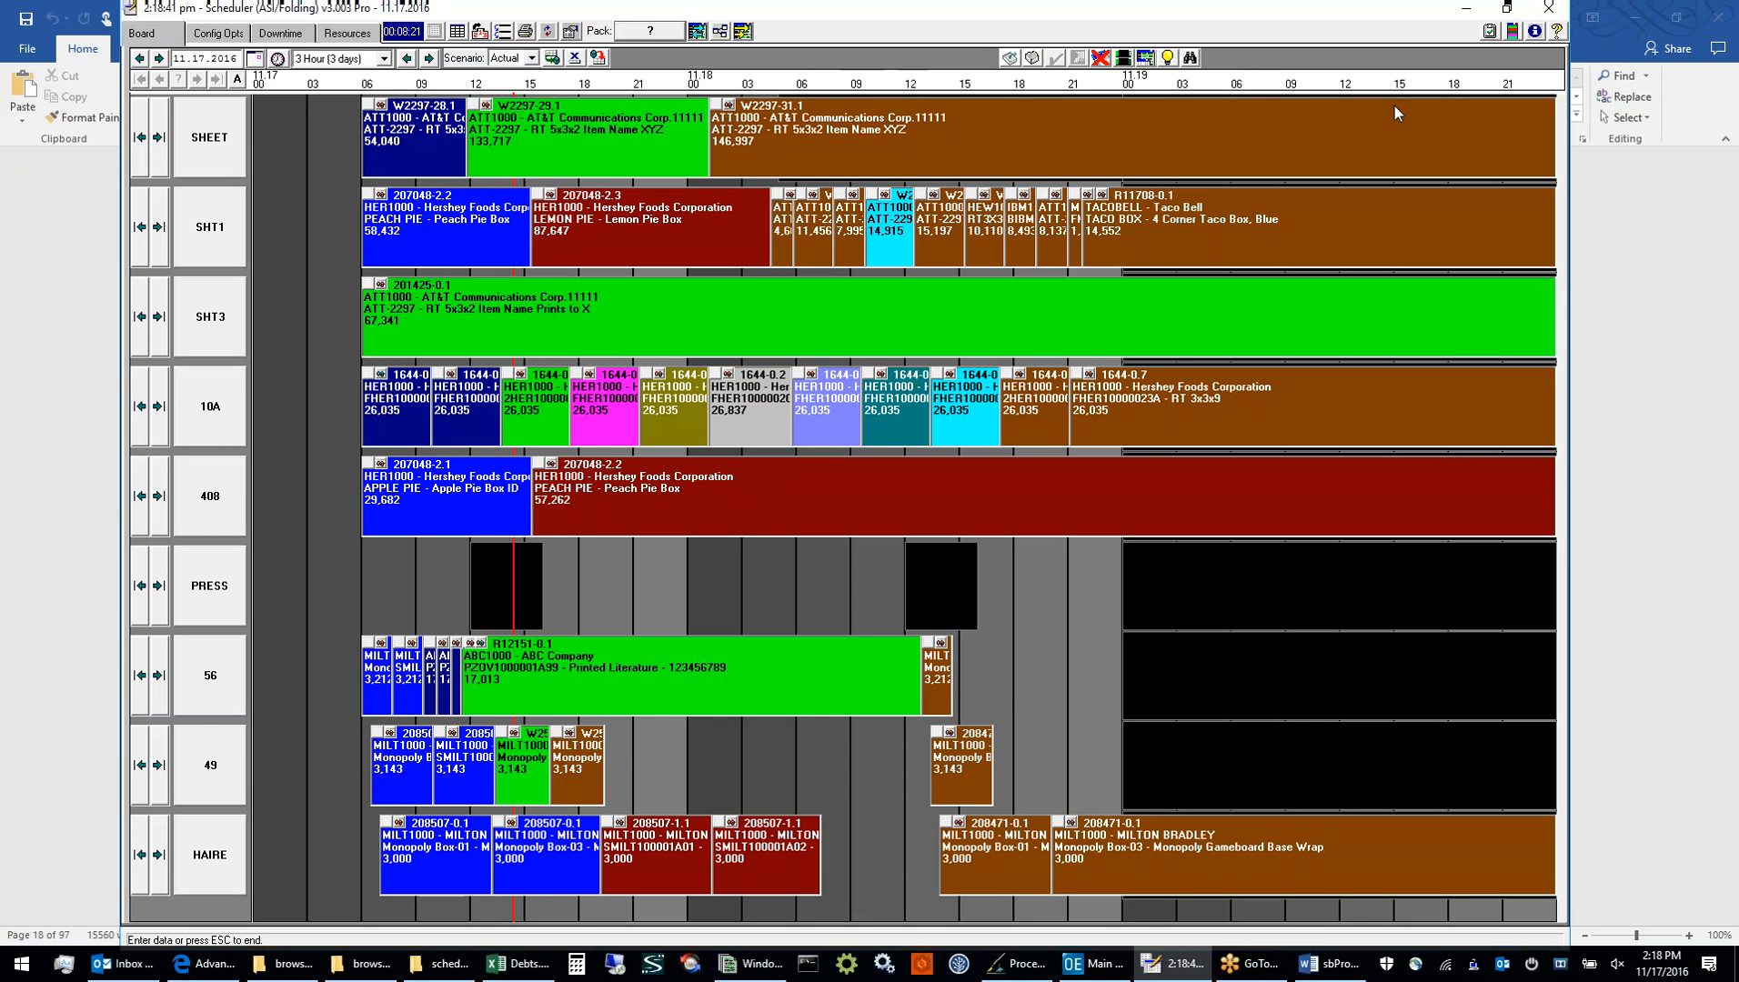
# Open the Capacity View, examine the 12.01.2016 row and the pending row across resources, and close the view
pyautogui.click(1492, 33)
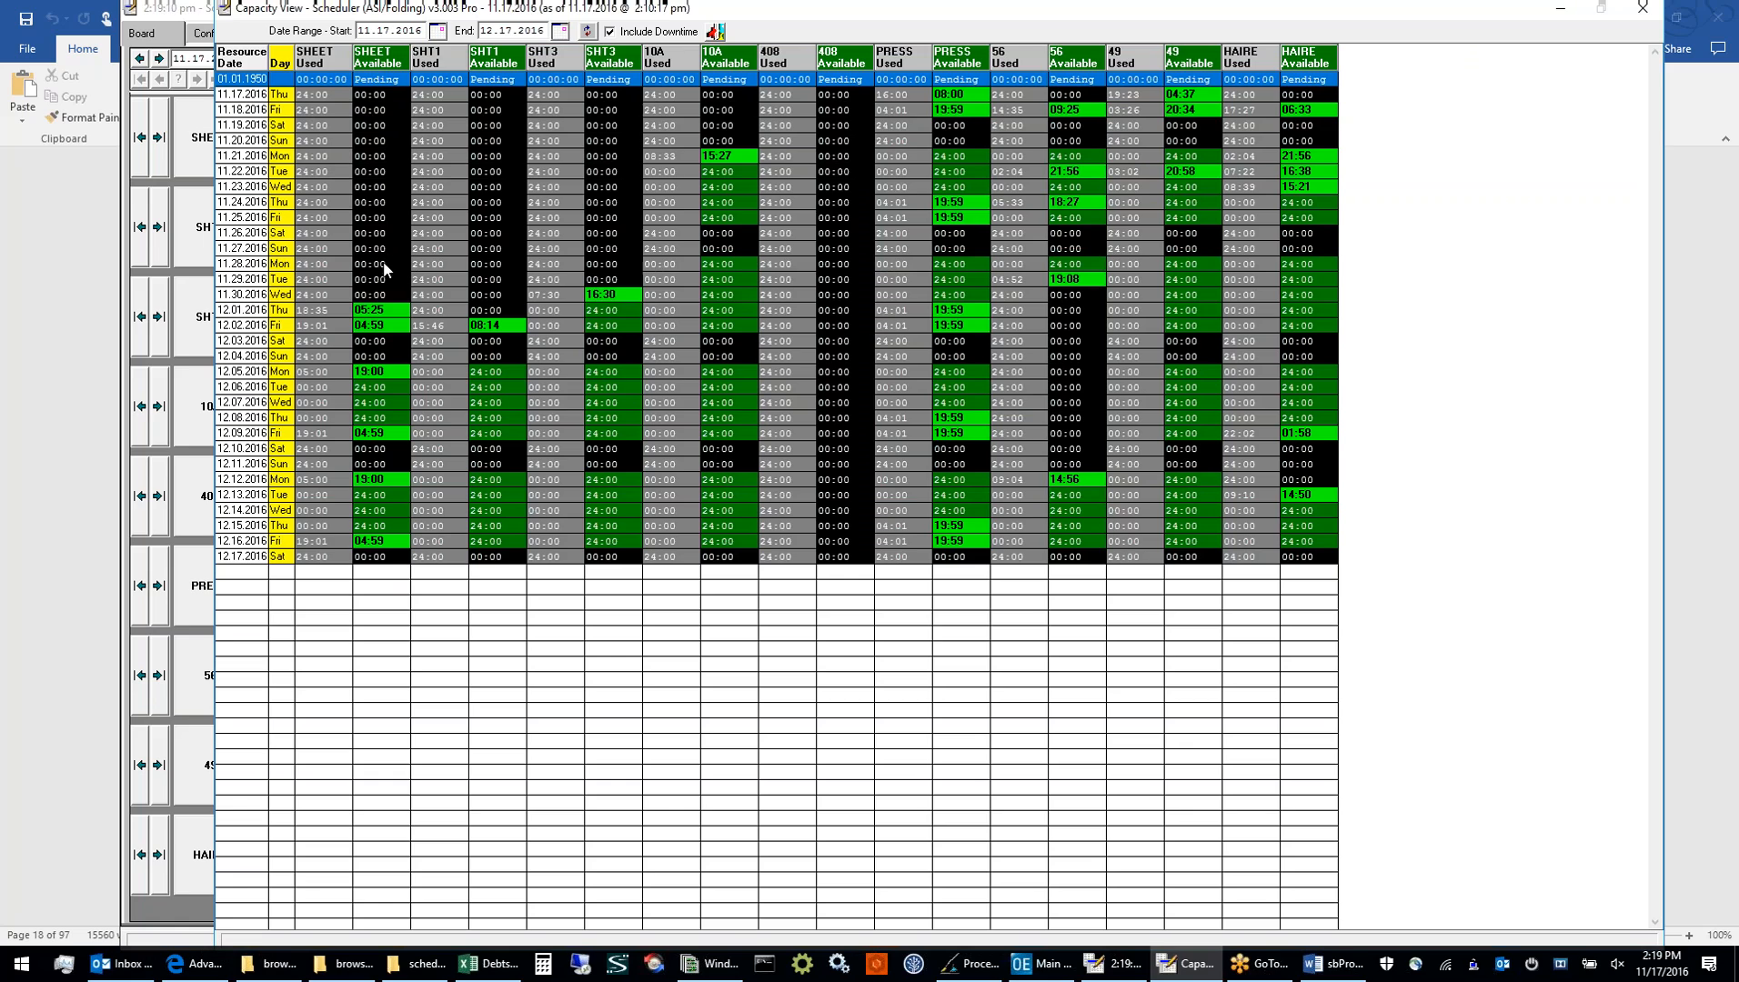
pyautogui.click(345, 311)
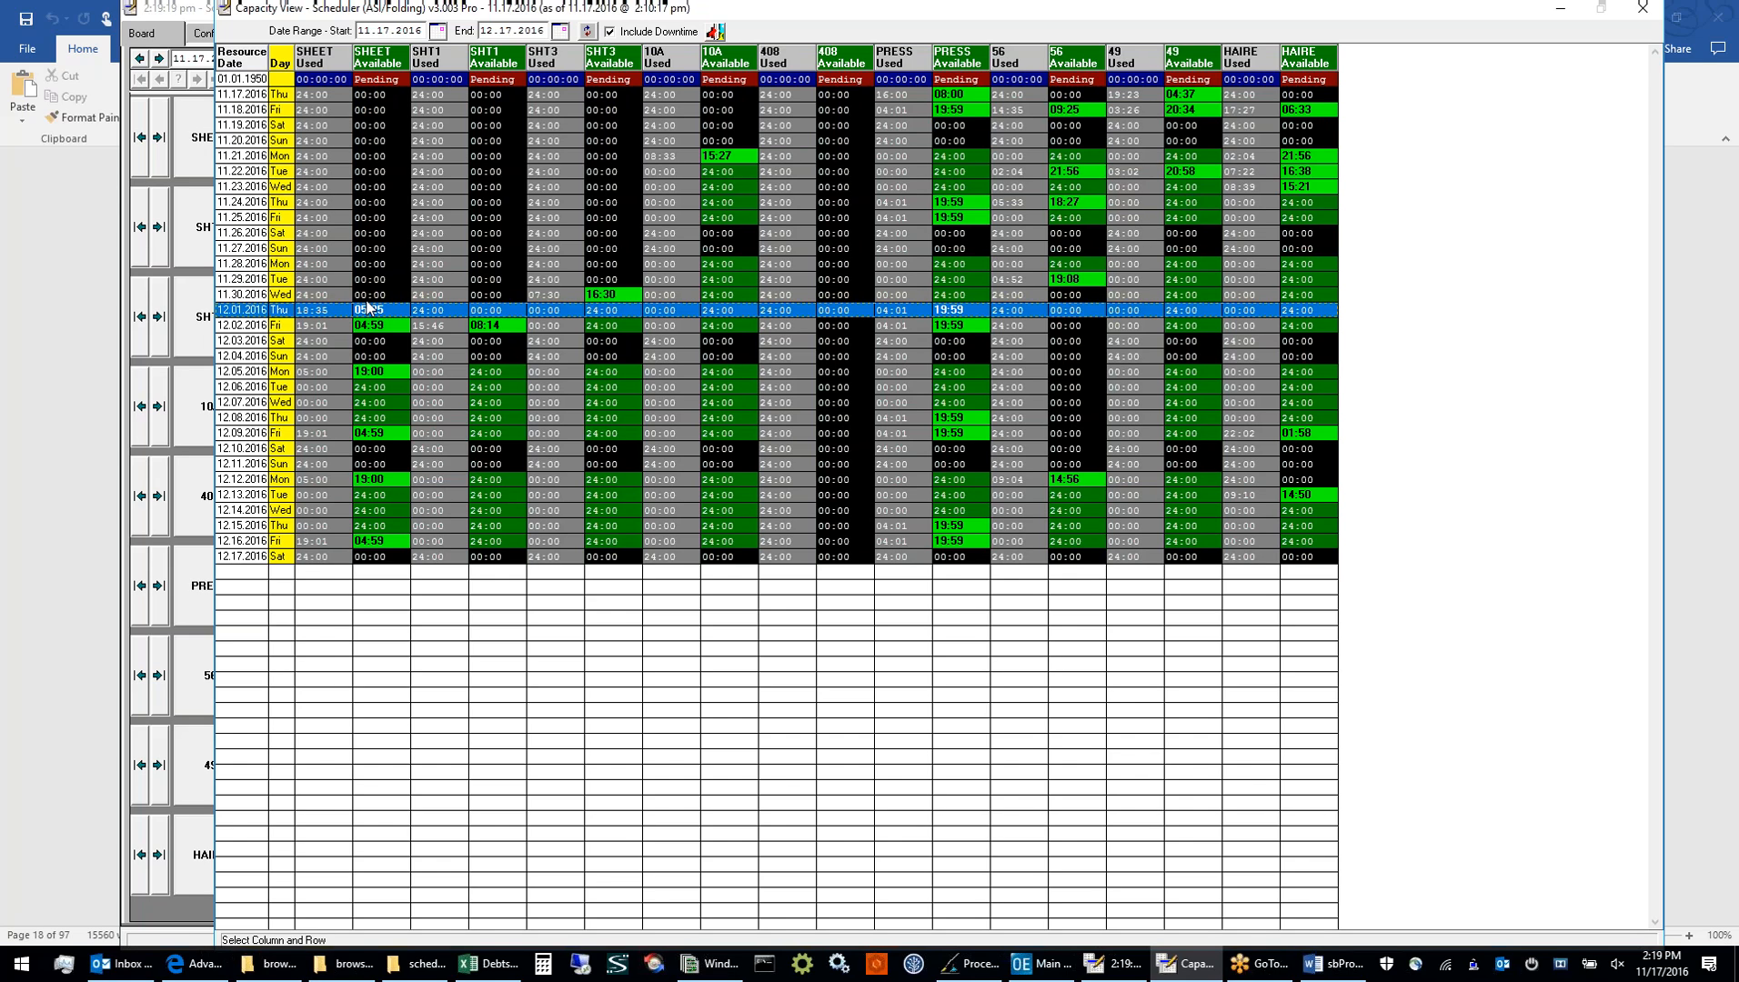
pyautogui.click(335, 80)
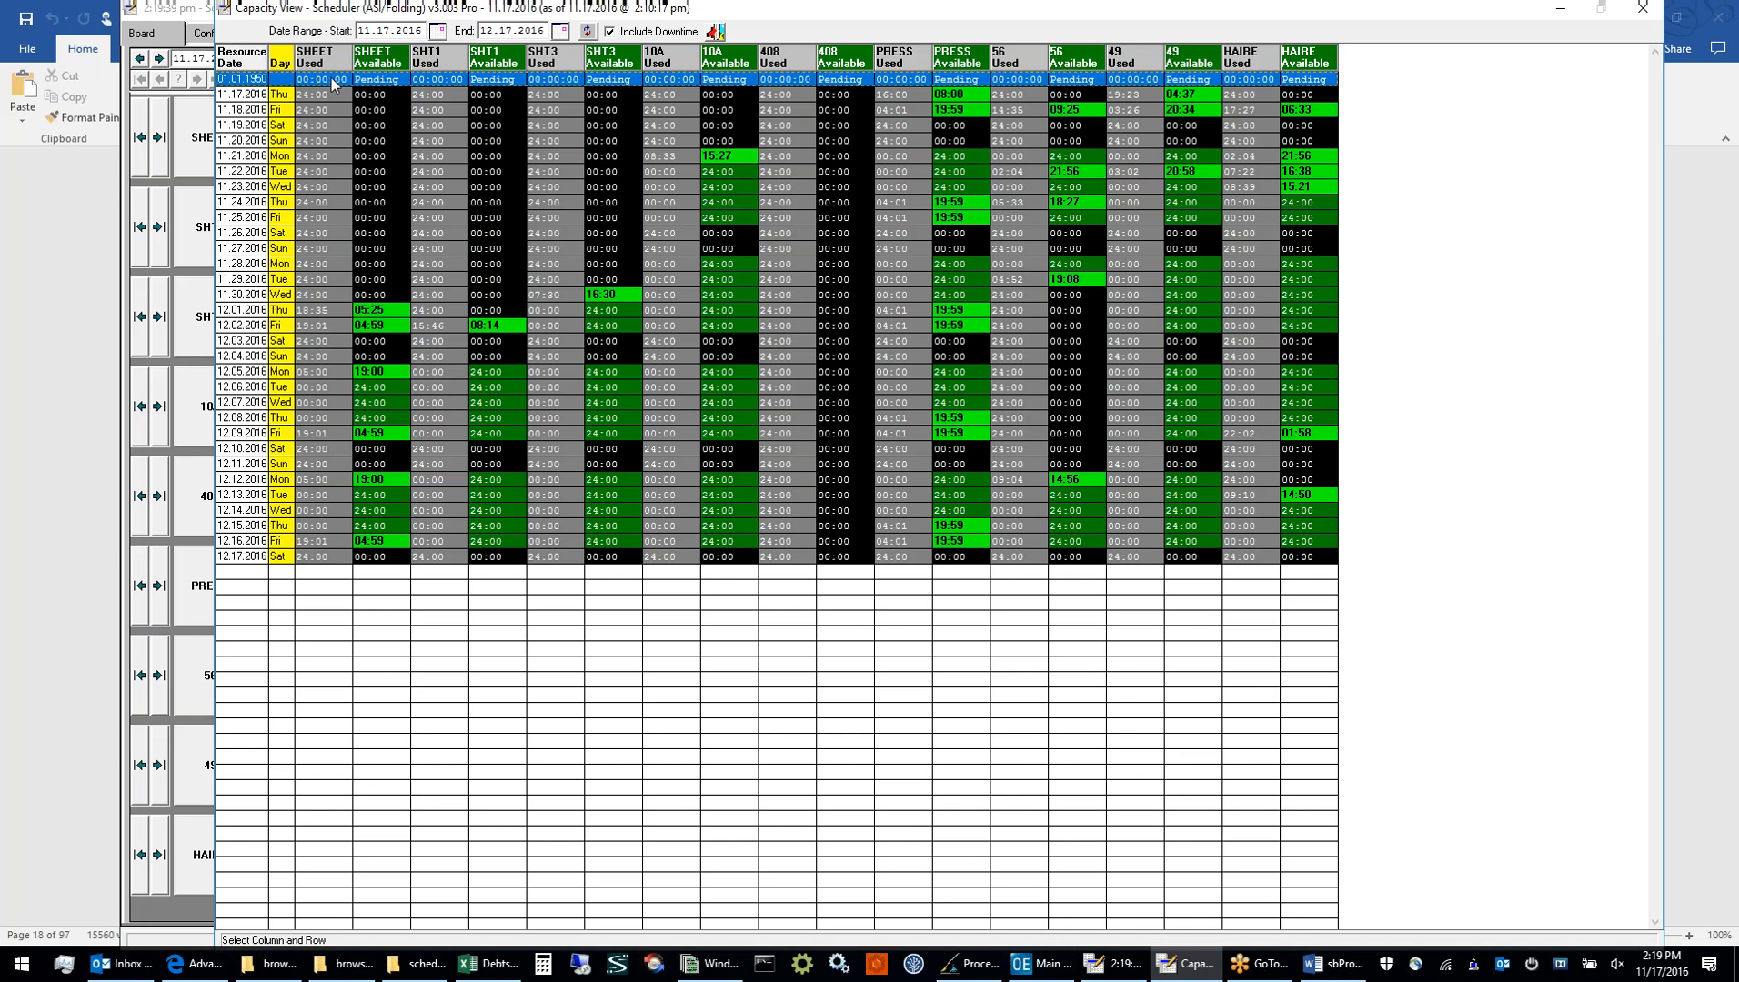
pyautogui.click(1640, 11)
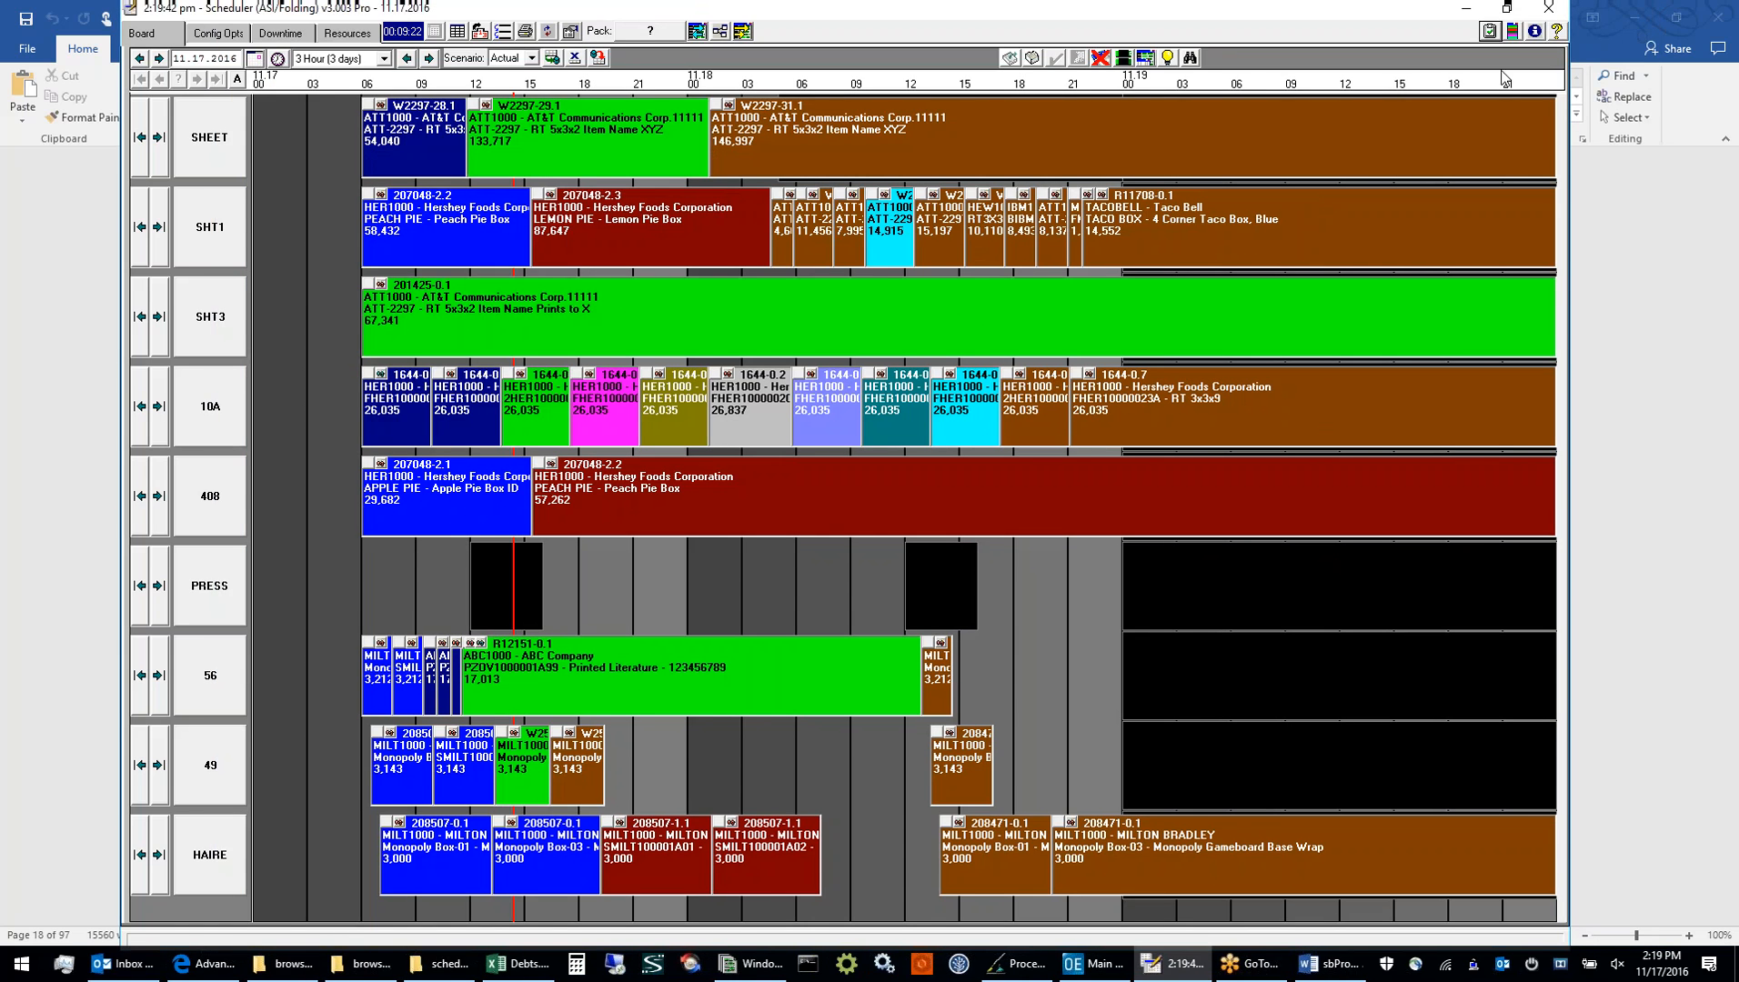
# Return the job on SHT3 to pending together with its 408 routing, and open the Pending by Job list
pyautogui.doubleClick(686, 308)
pyautogui.moveTo(965, 136); pyautogui.dragTo(1006, 90)
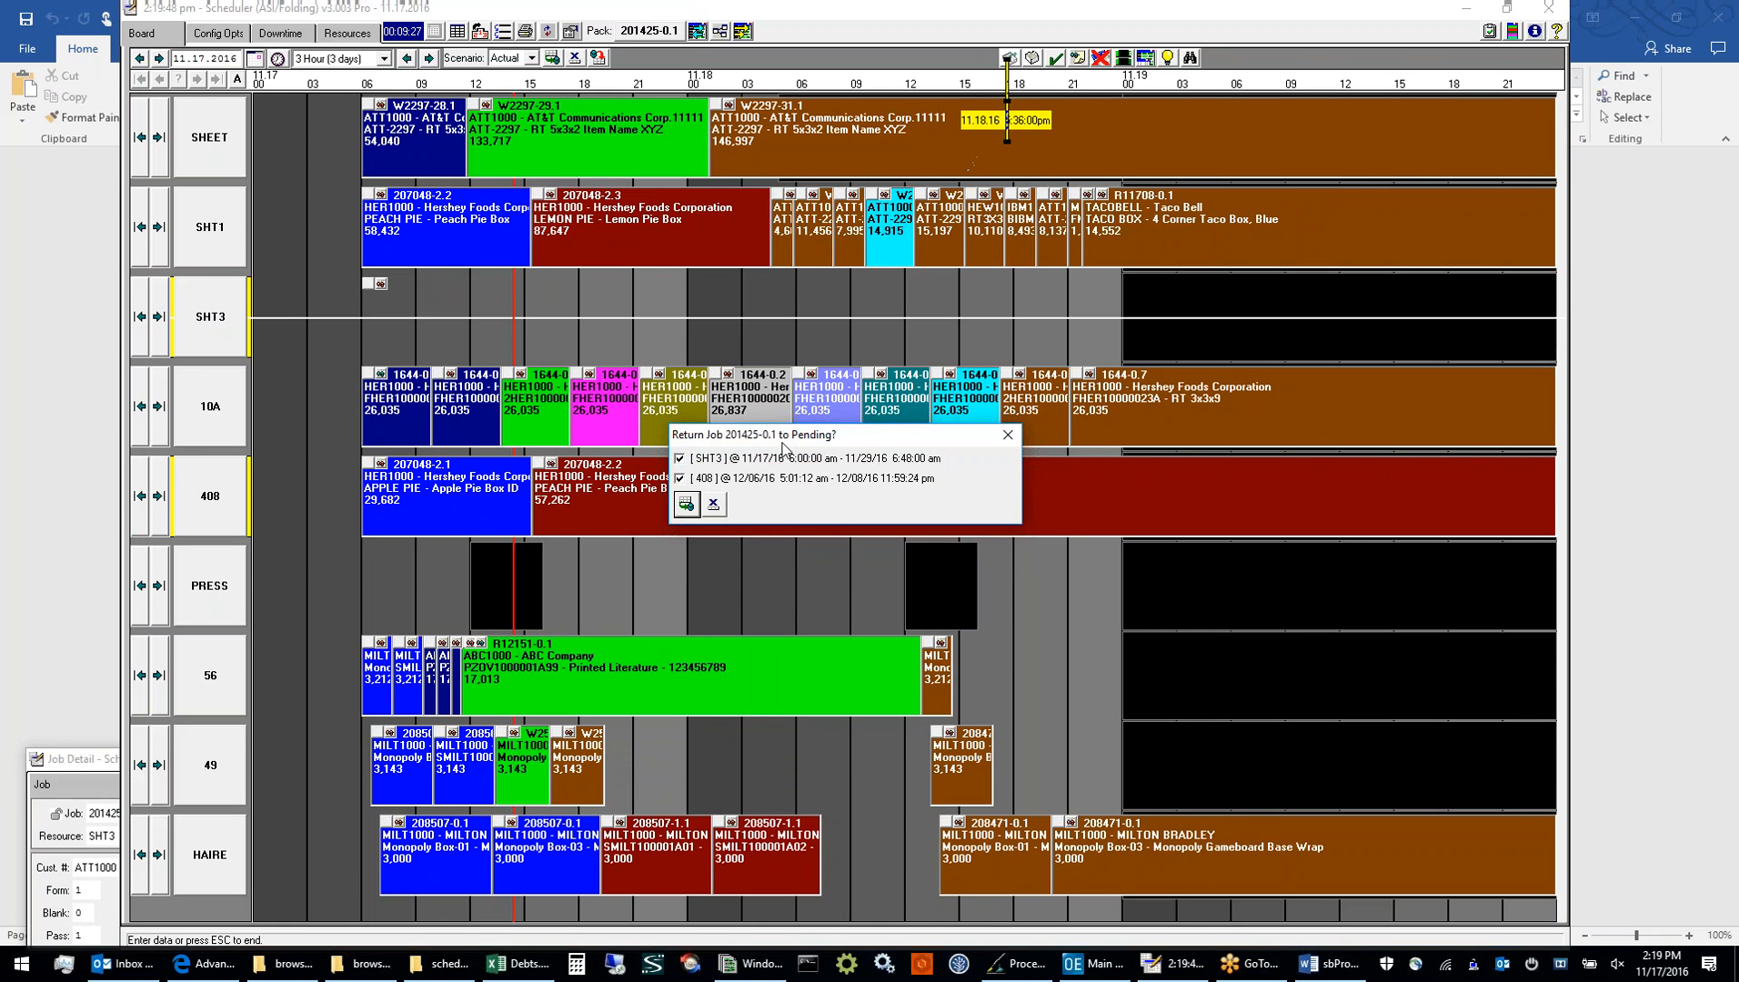
pyautogui.click(710, 504)
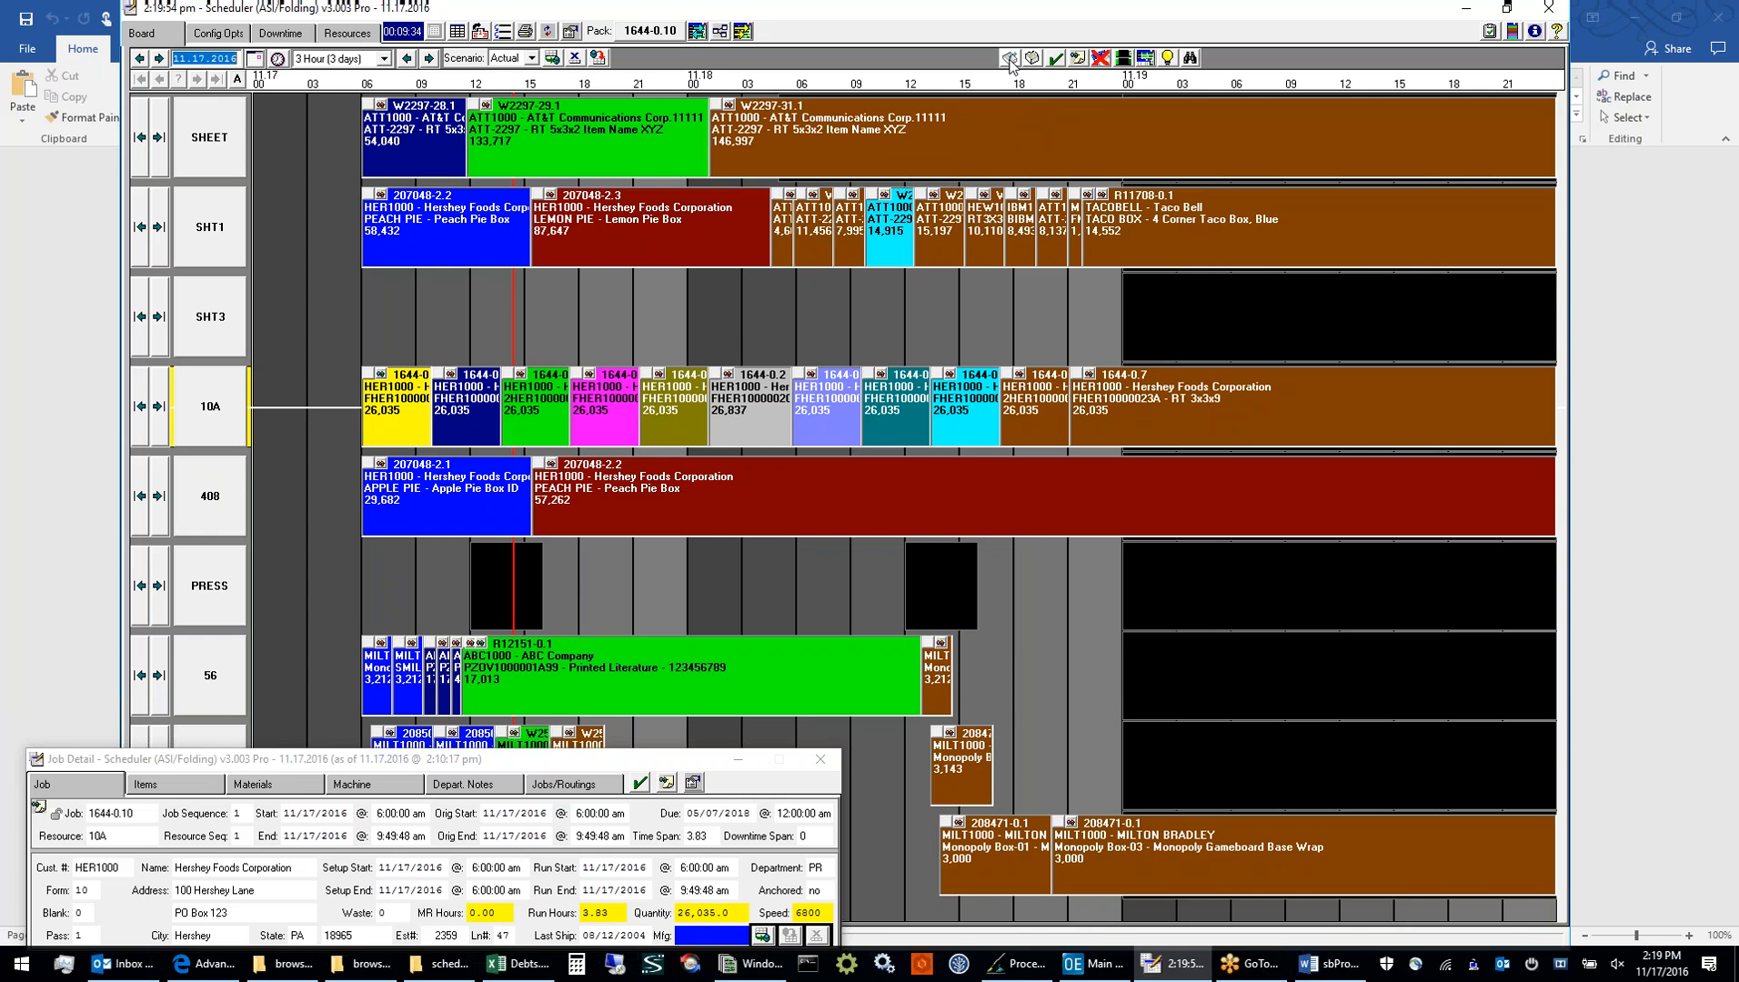
pyautogui.click(1009, 58)
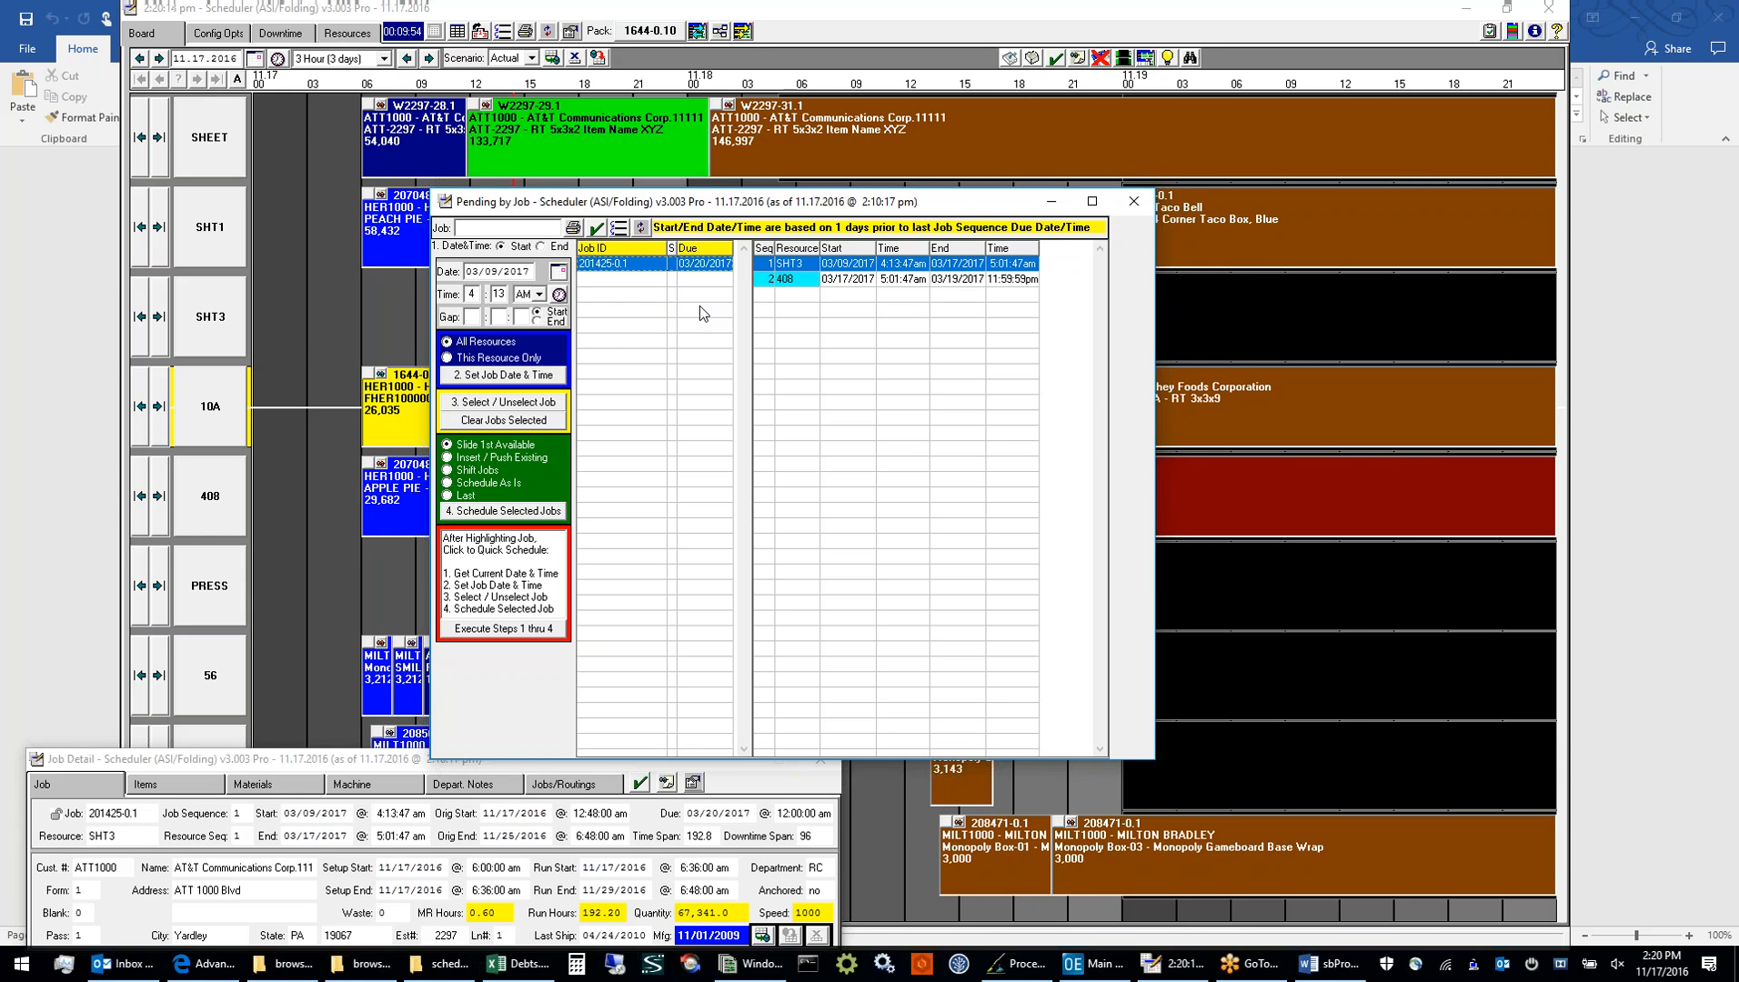
# Quick-schedule the highlighted pending job from the current date and time, select it on SHT3, and close the Pending by Job list
pyautogui.moveTo(735, 200); pyautogui.dragTo(987, 234)
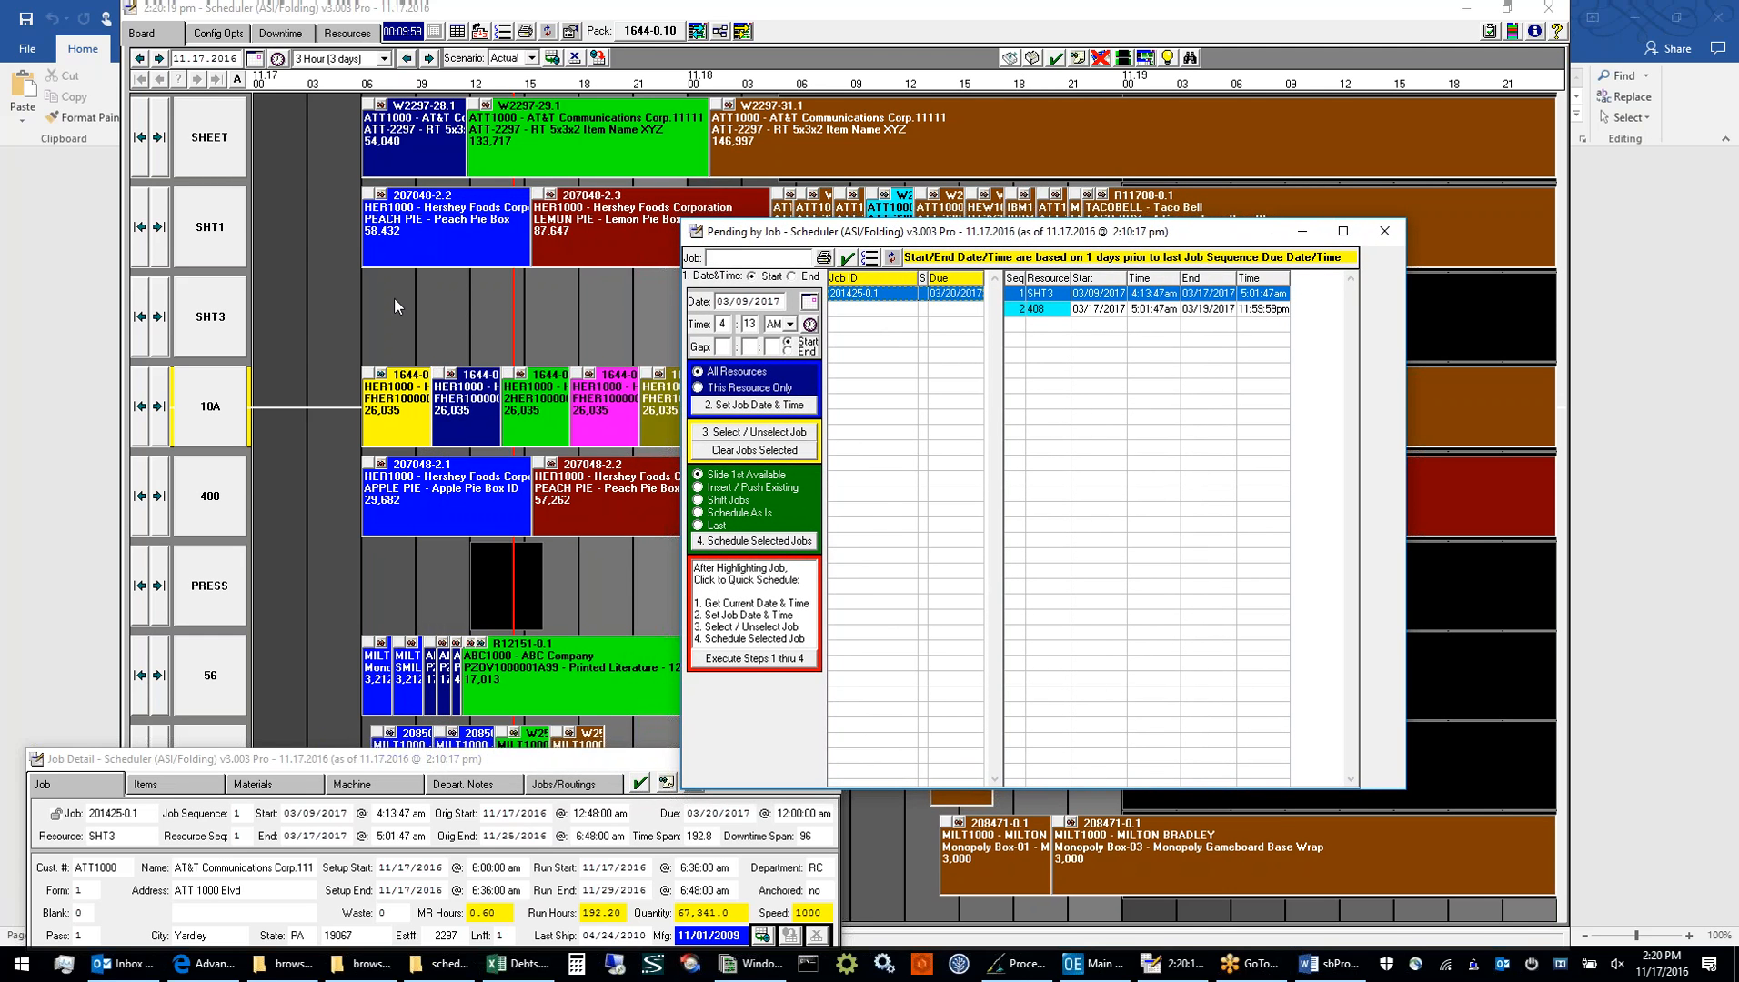
pyautogui.click(768, 663)
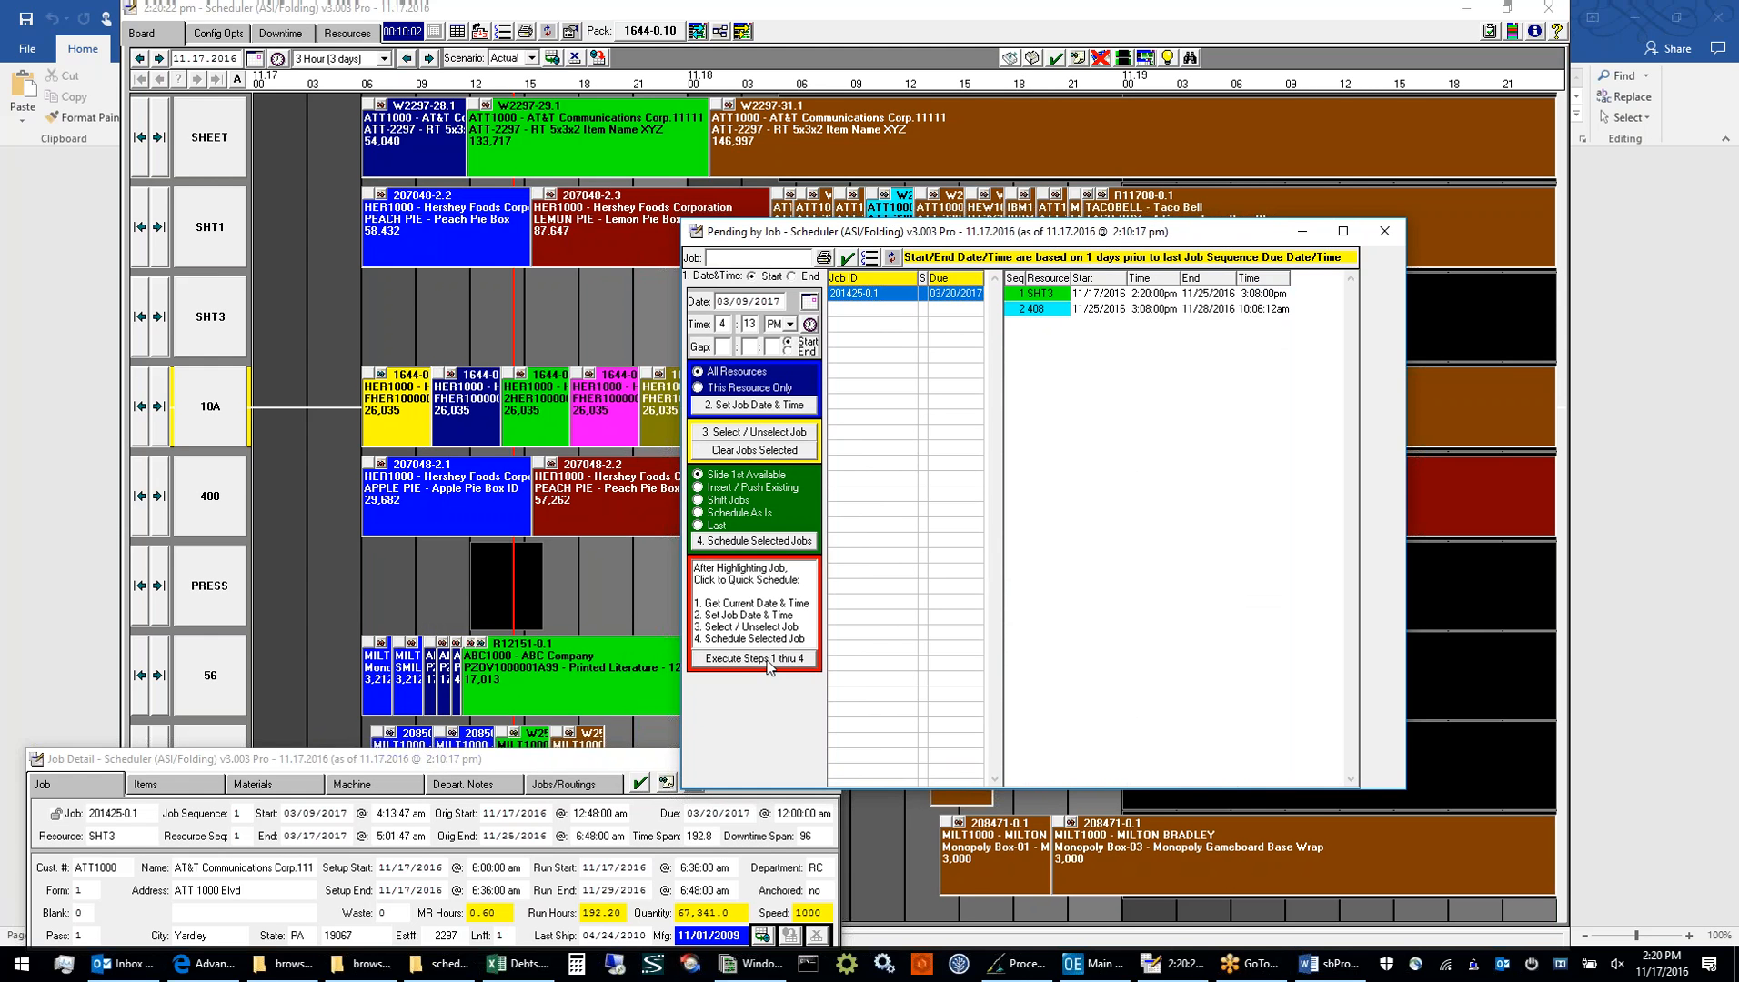
pyautogui.moveTo(834, 240); pyautogui.dragTo(715, 477)
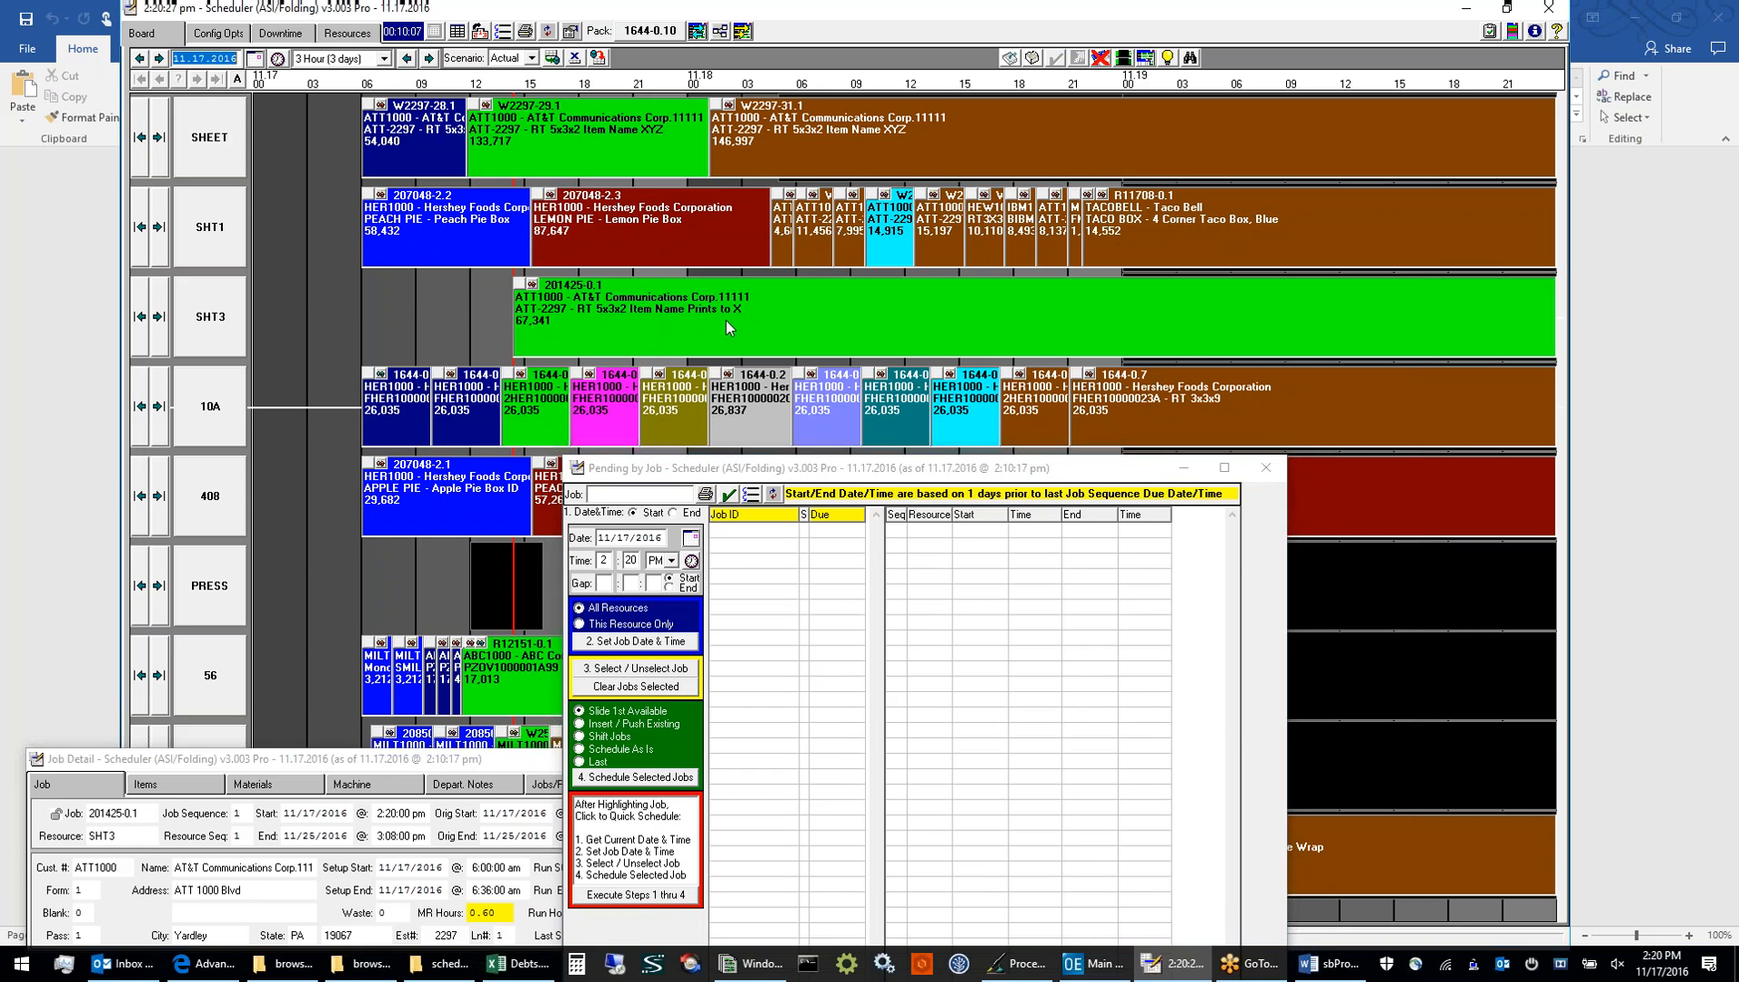
pyautogui.click(726, 321)
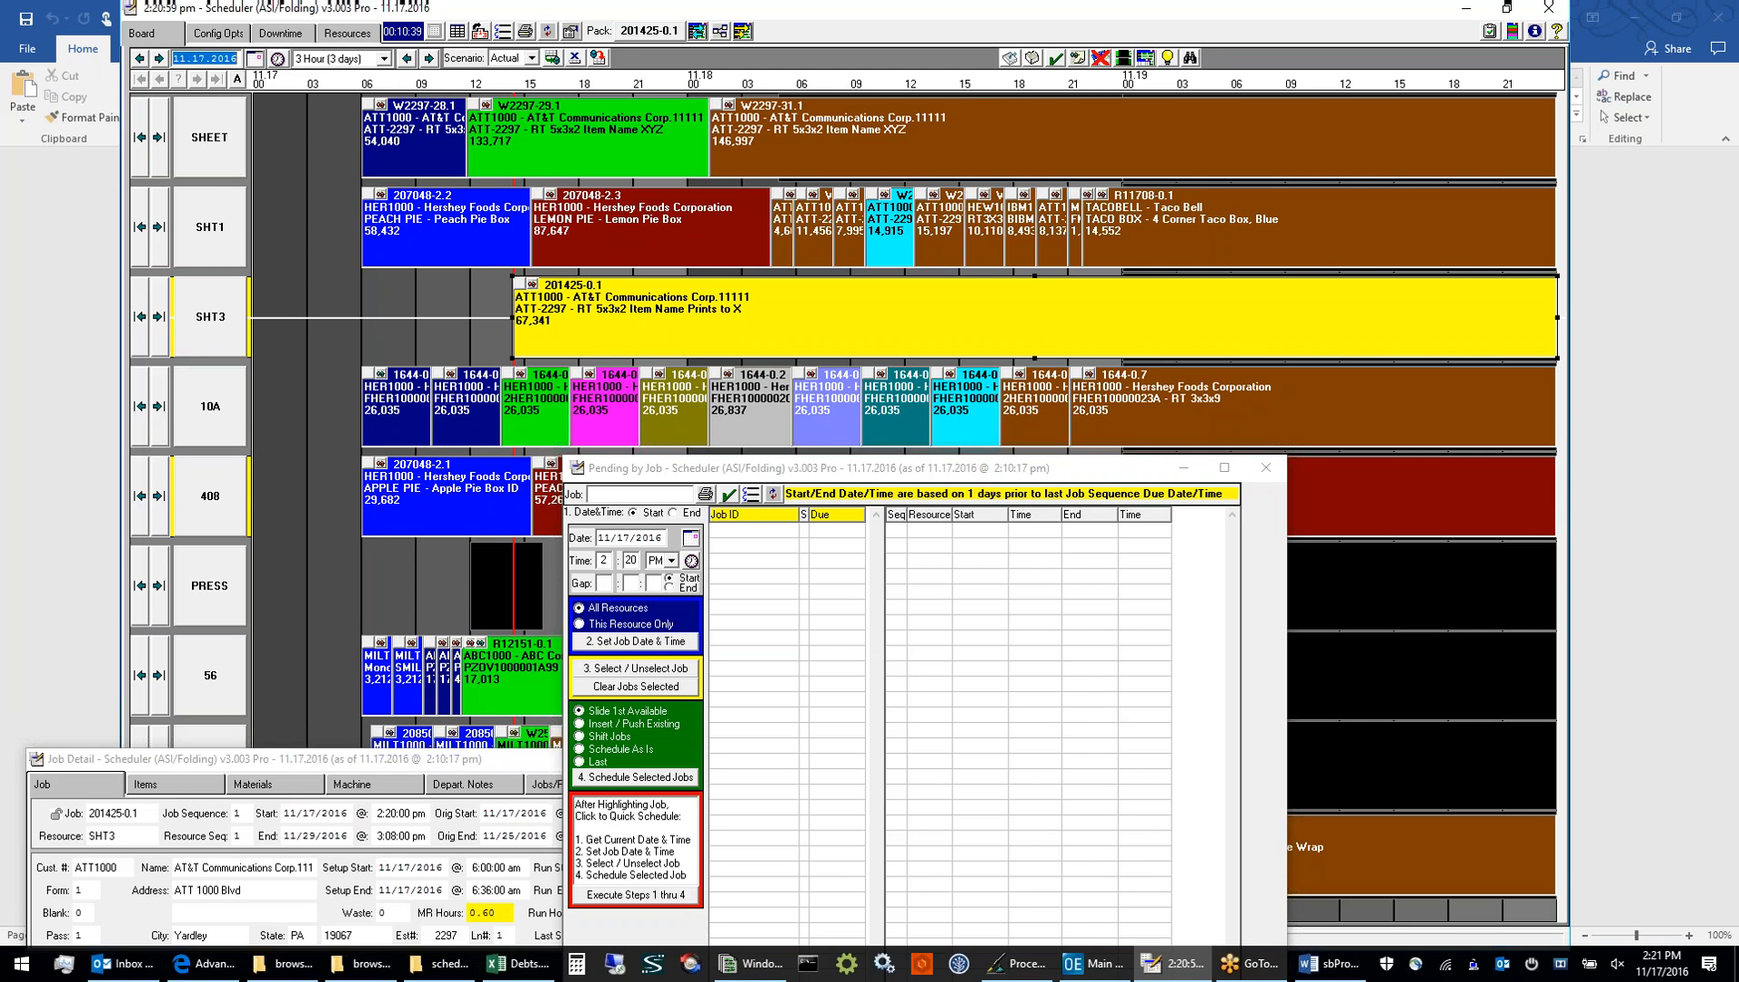
pyautogui.click(1264, 469)
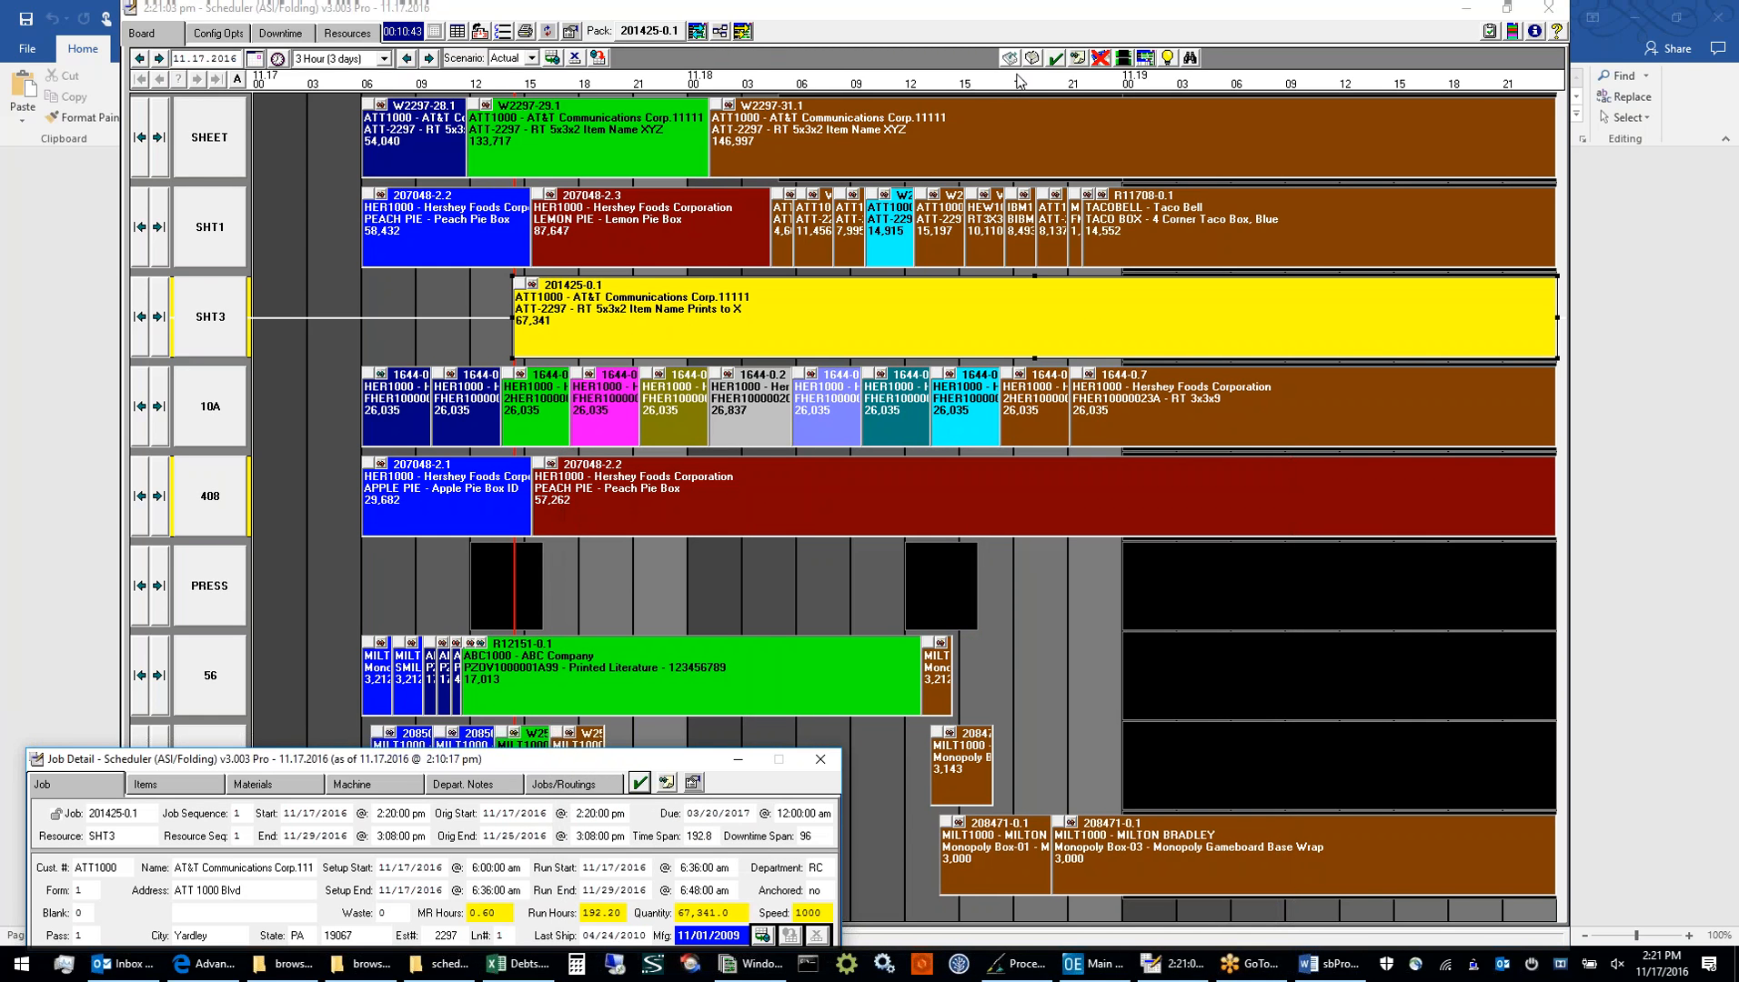
# Examine the Pending by Resource list, close it, and reset the Actual scenario on the schedule board
pyautogui.click(1035, 62)
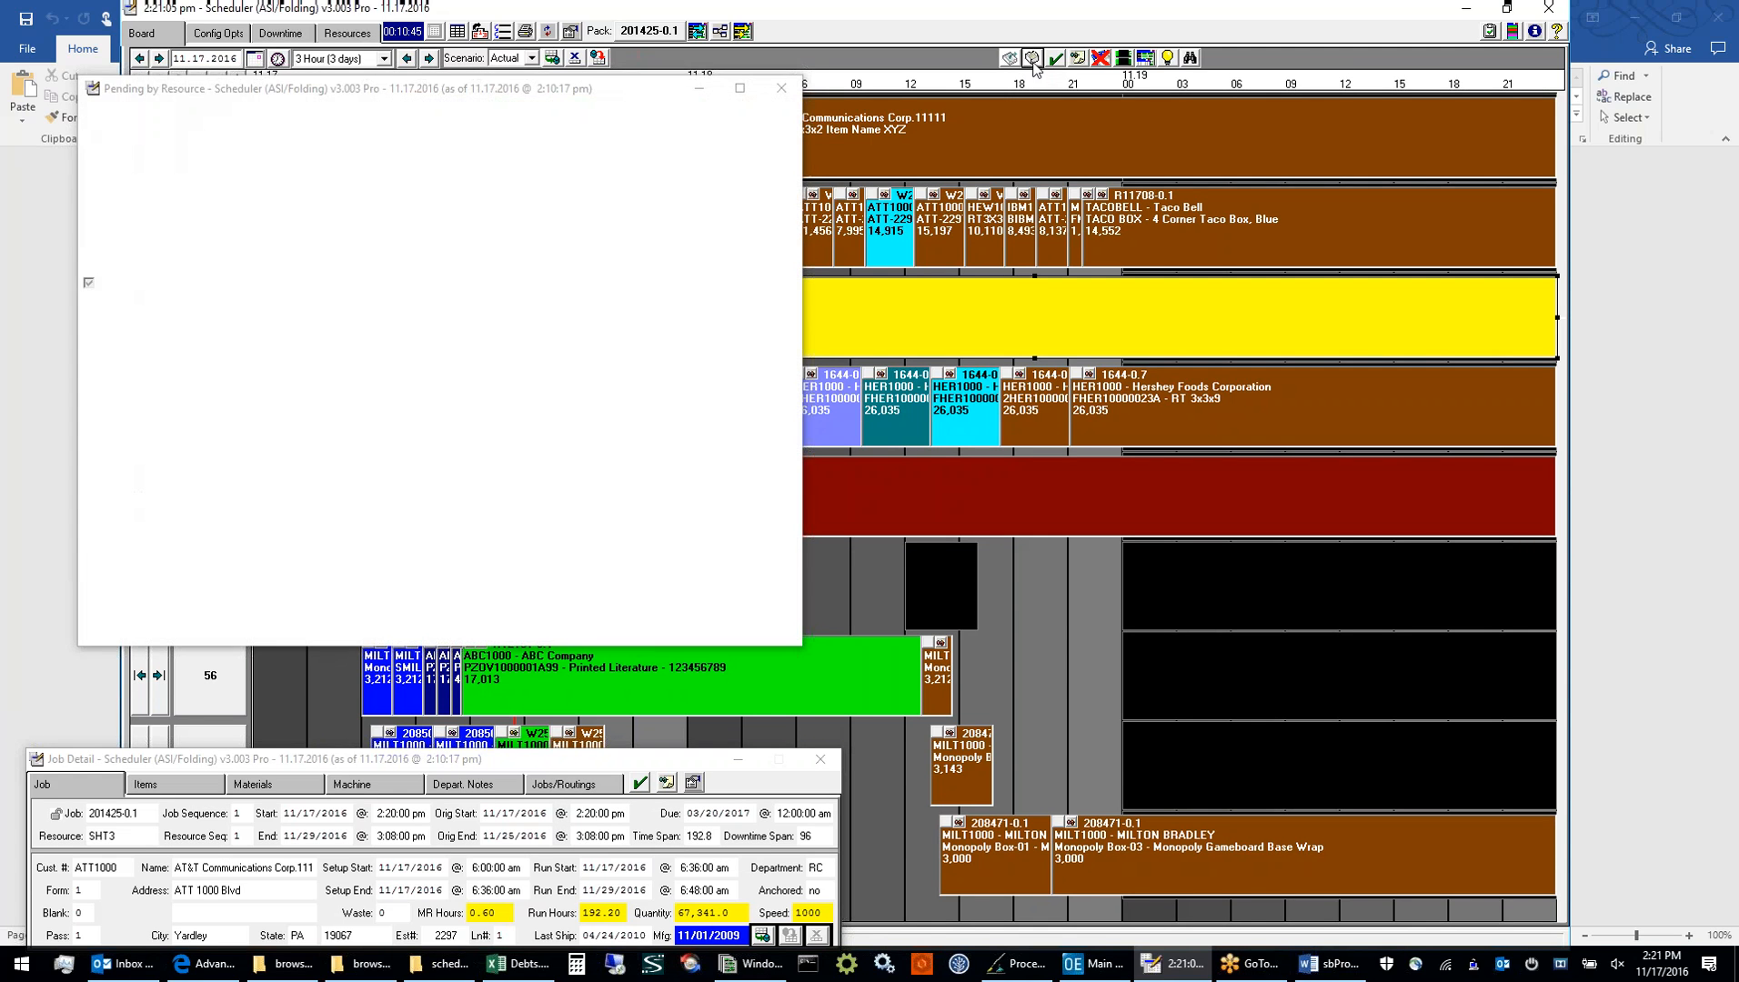
pyautogui.moveTo(591, 100); pyautogui.dragTo(1060, 231)
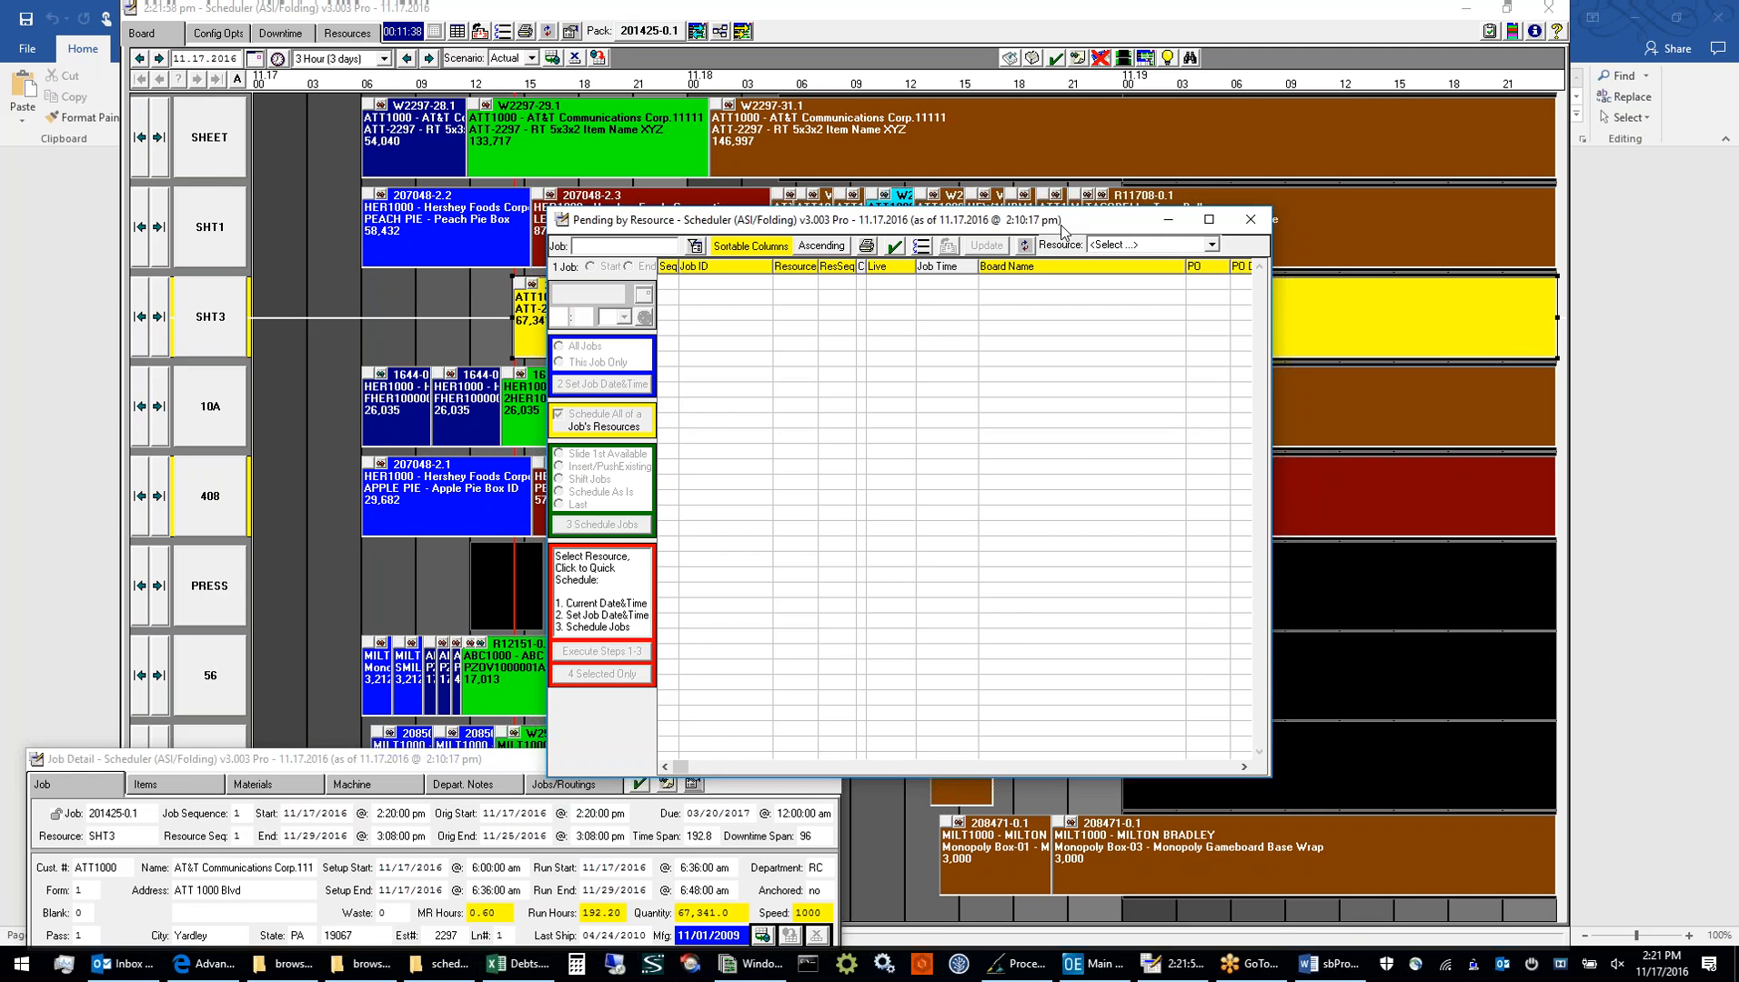
pyautogui.click(1246, 225)
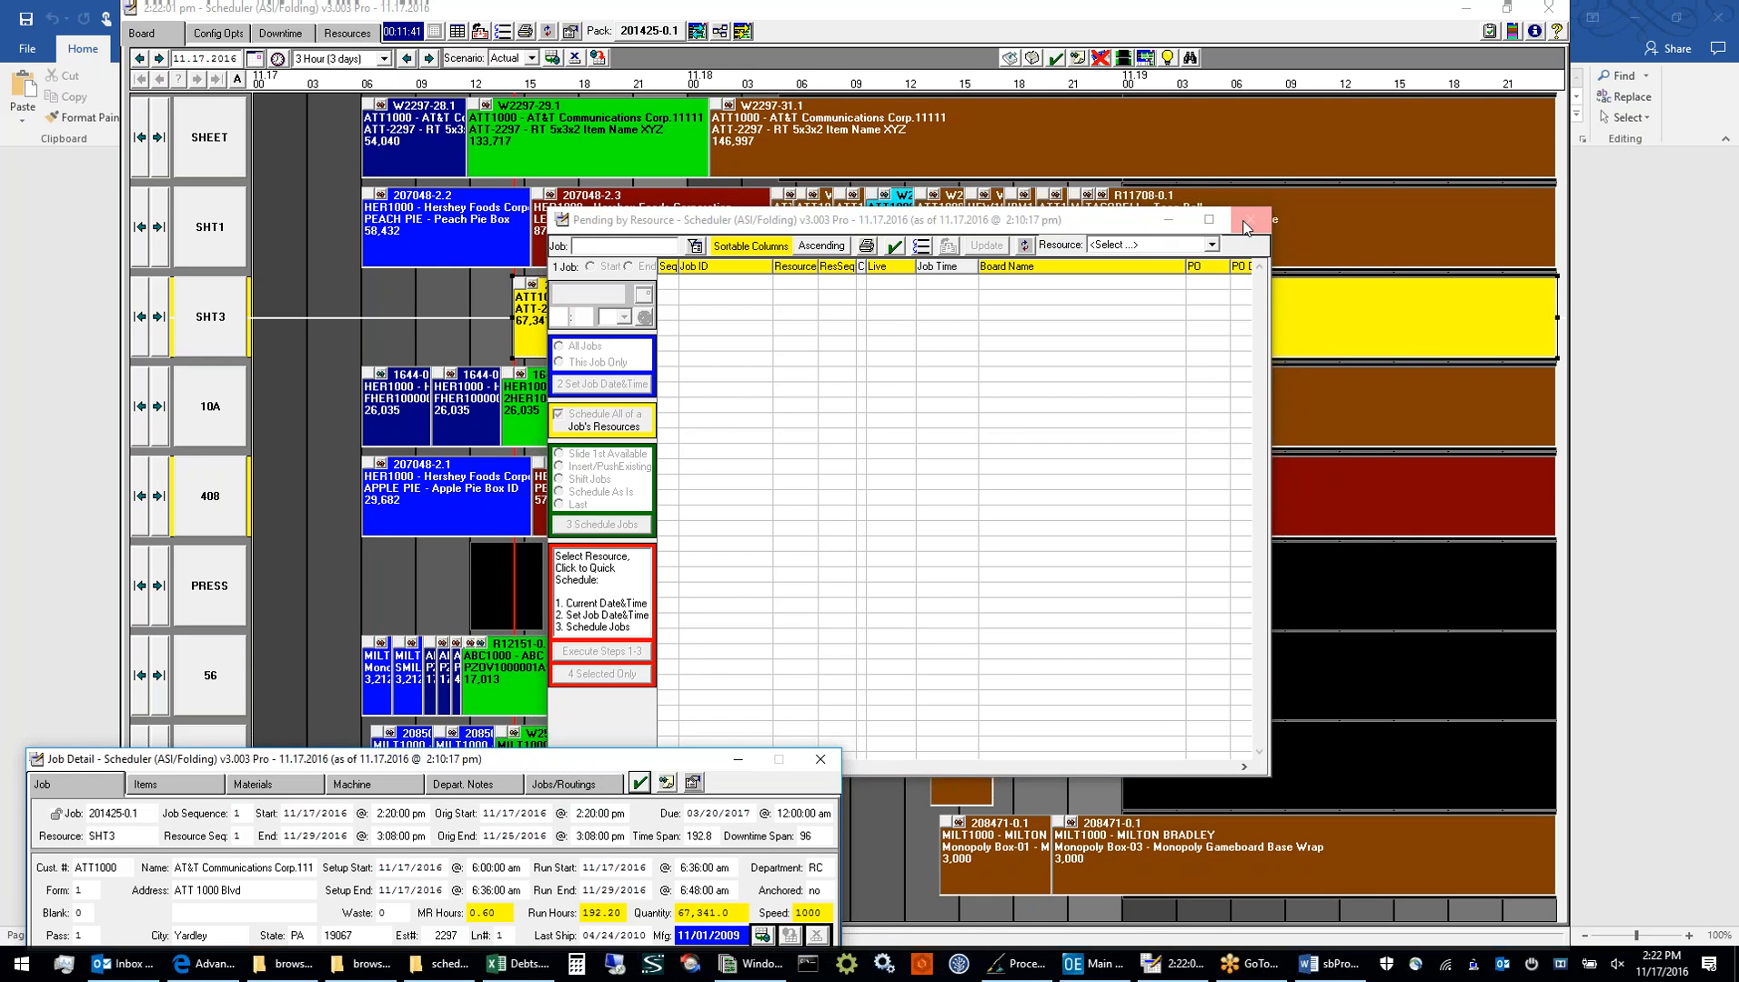
pyautogui.click(596, 59)
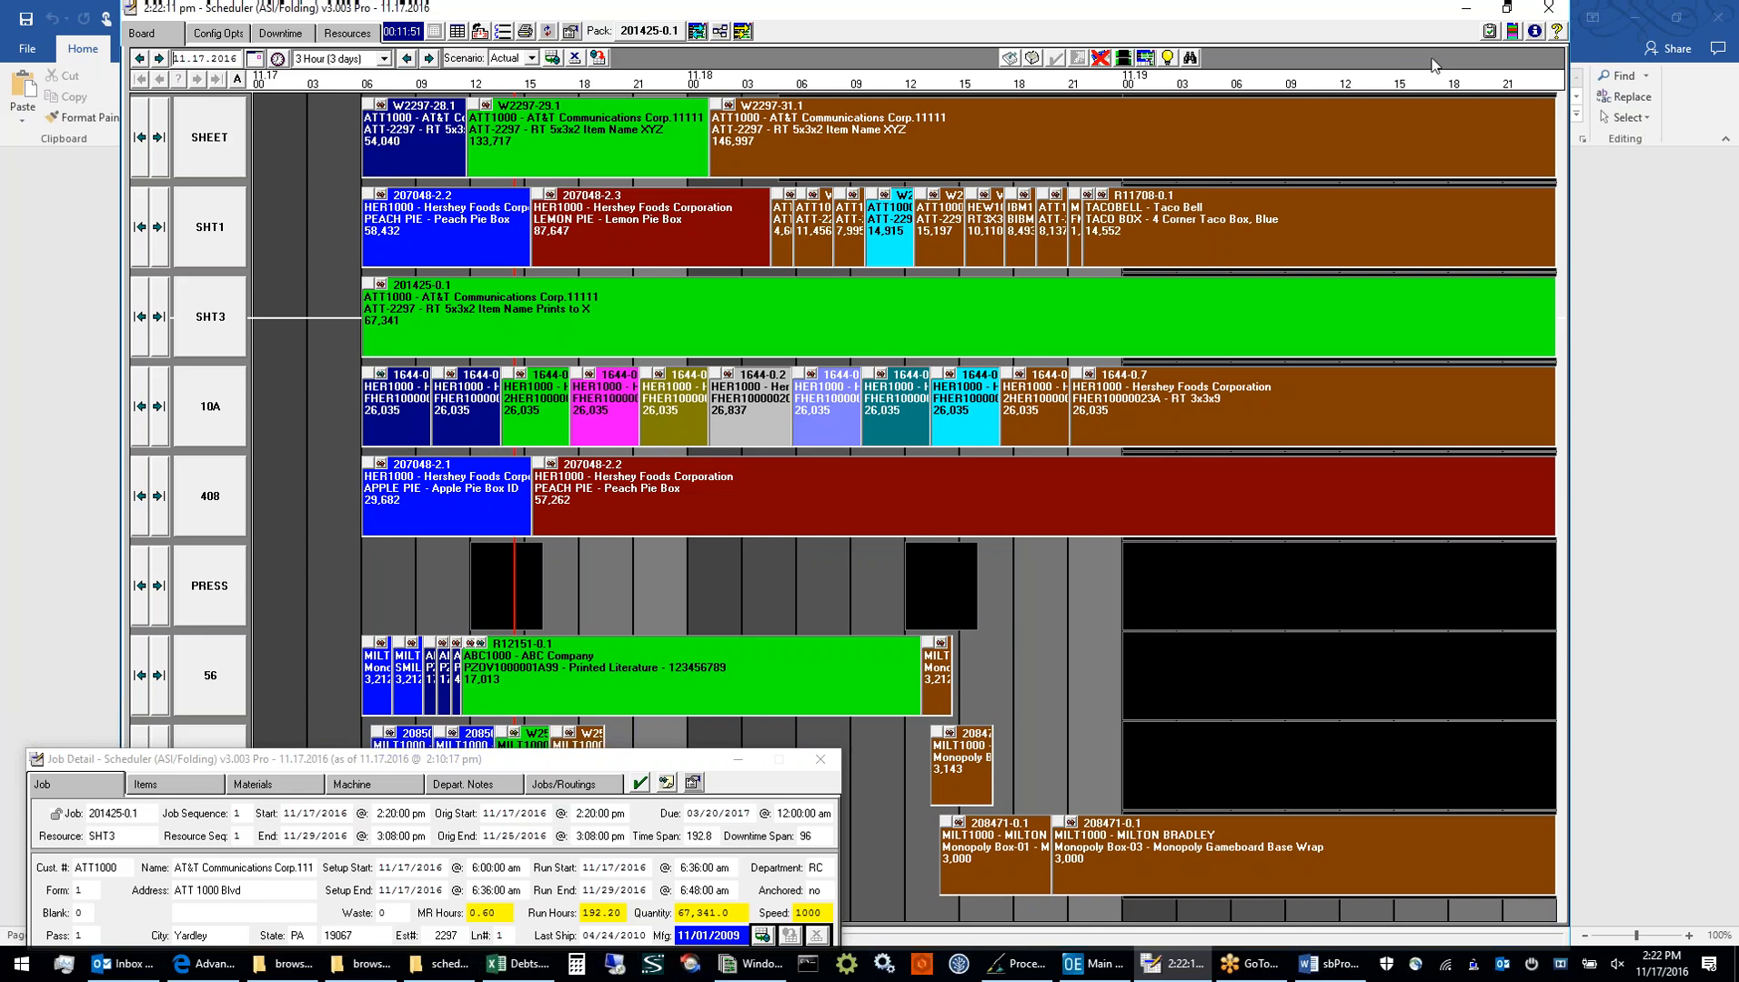
# In the Color Legend, turn all colors off and apply only Running, followed by only W/F Board, to the board
pyautogui.click(1513, 33)
pyautogui.moveTo(191, 115); pyautogui.dragTo(837, 204)
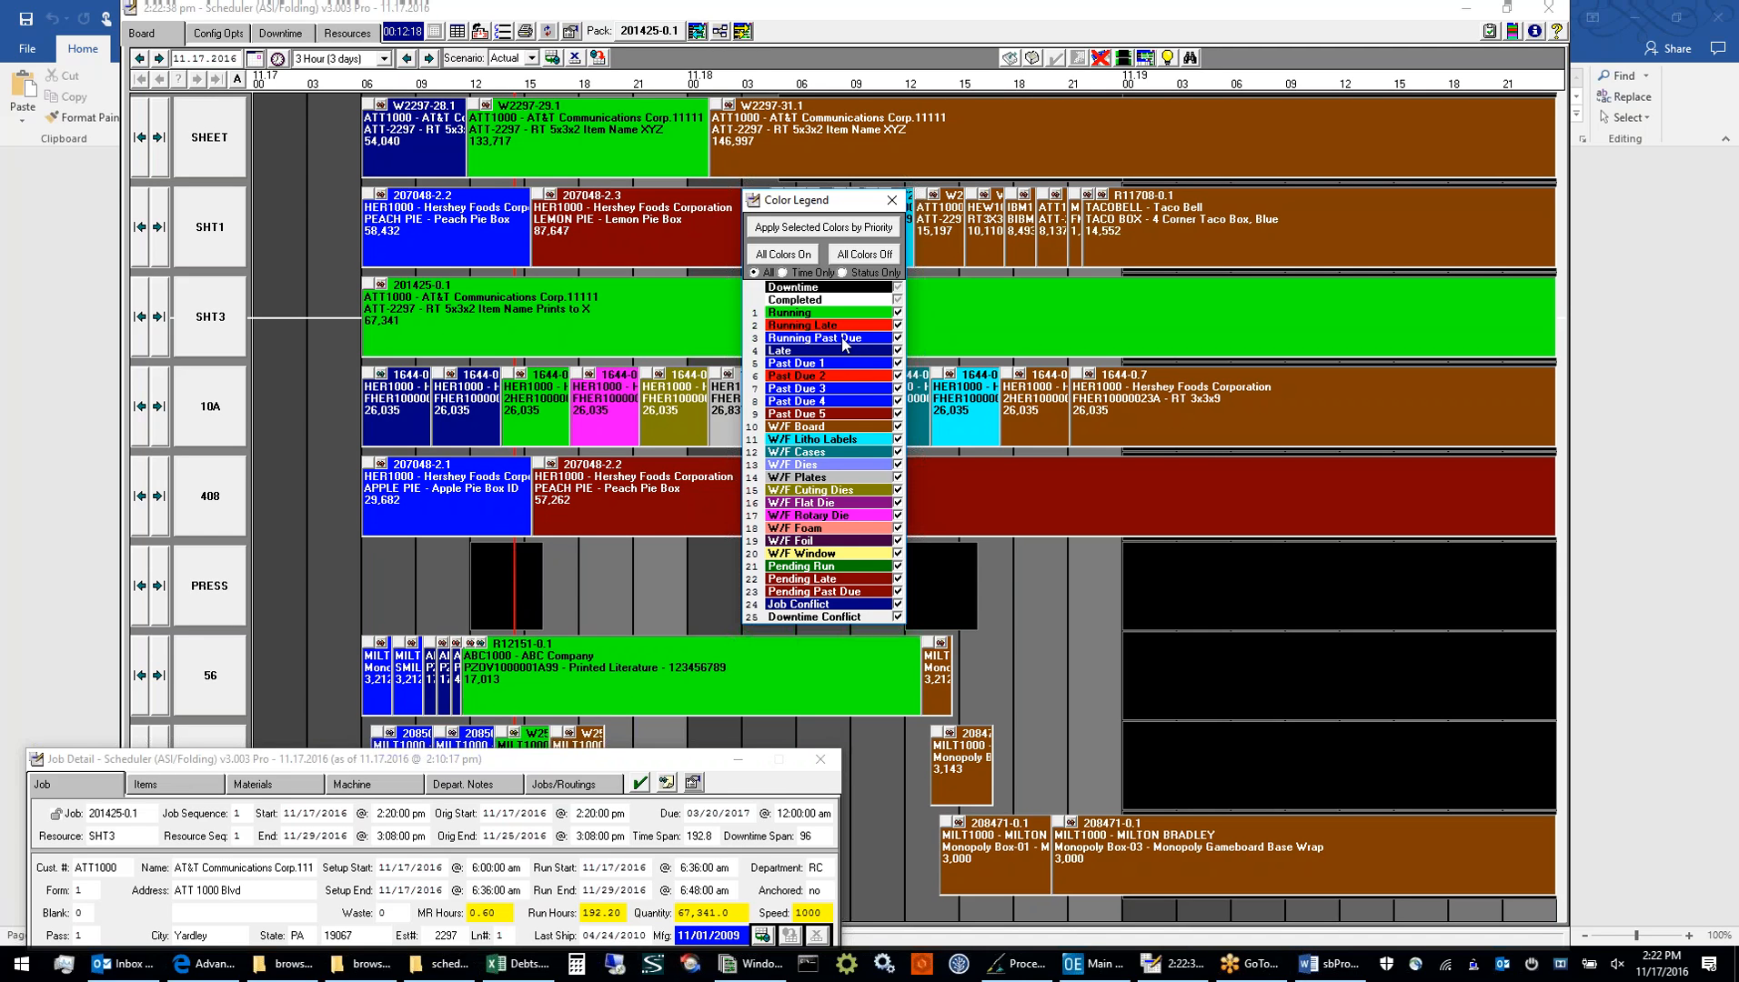
pyautogui.click(852, 258)
pyautogui.click(898, 313)
pyautogui.click(846, 234)
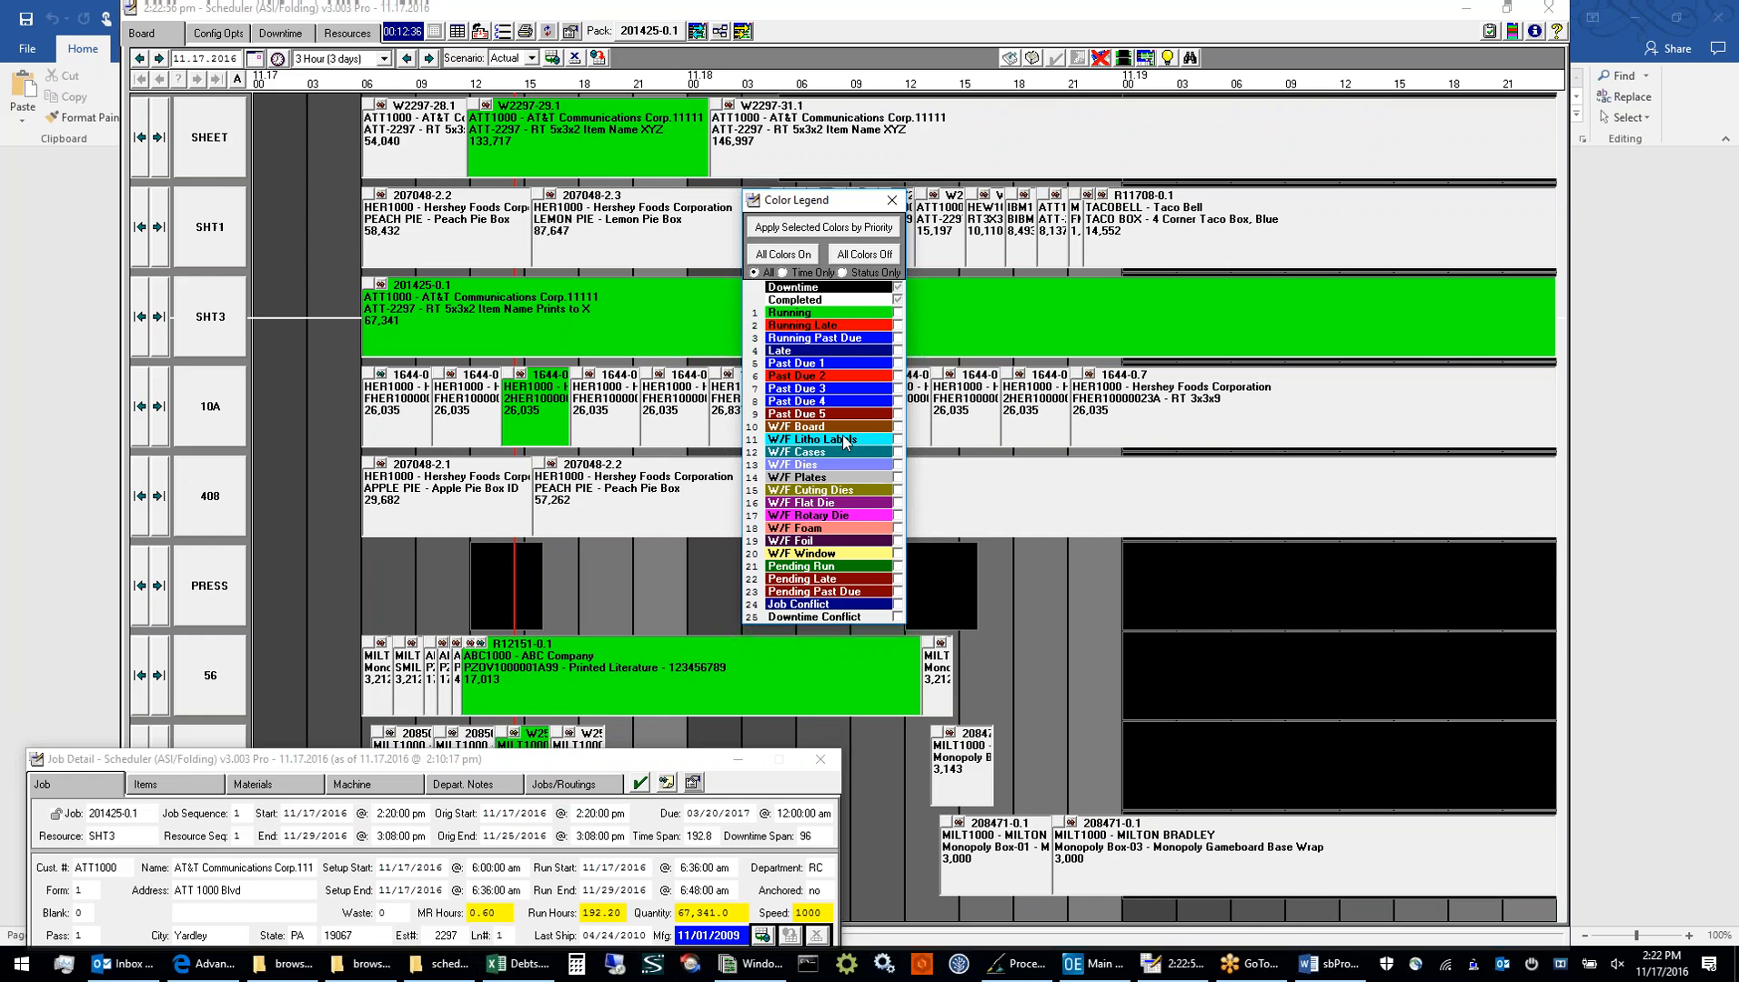
pyautogui.click(898, 426)
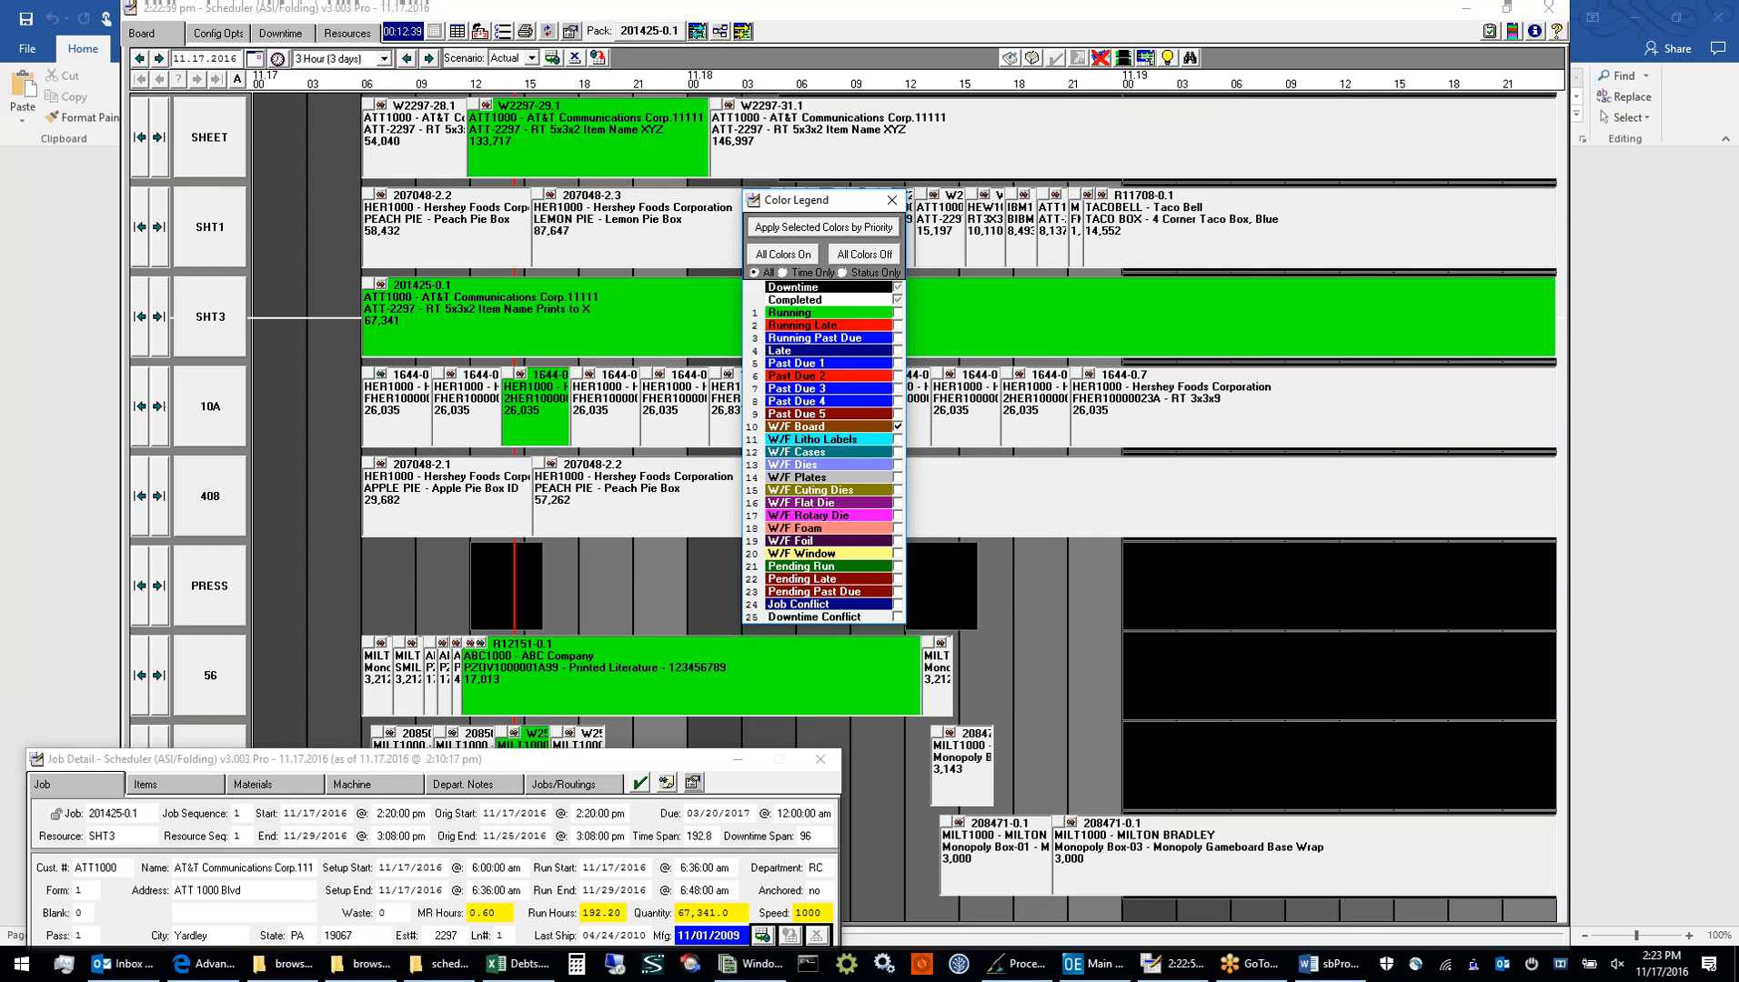
pyautogui.click(823, 227)
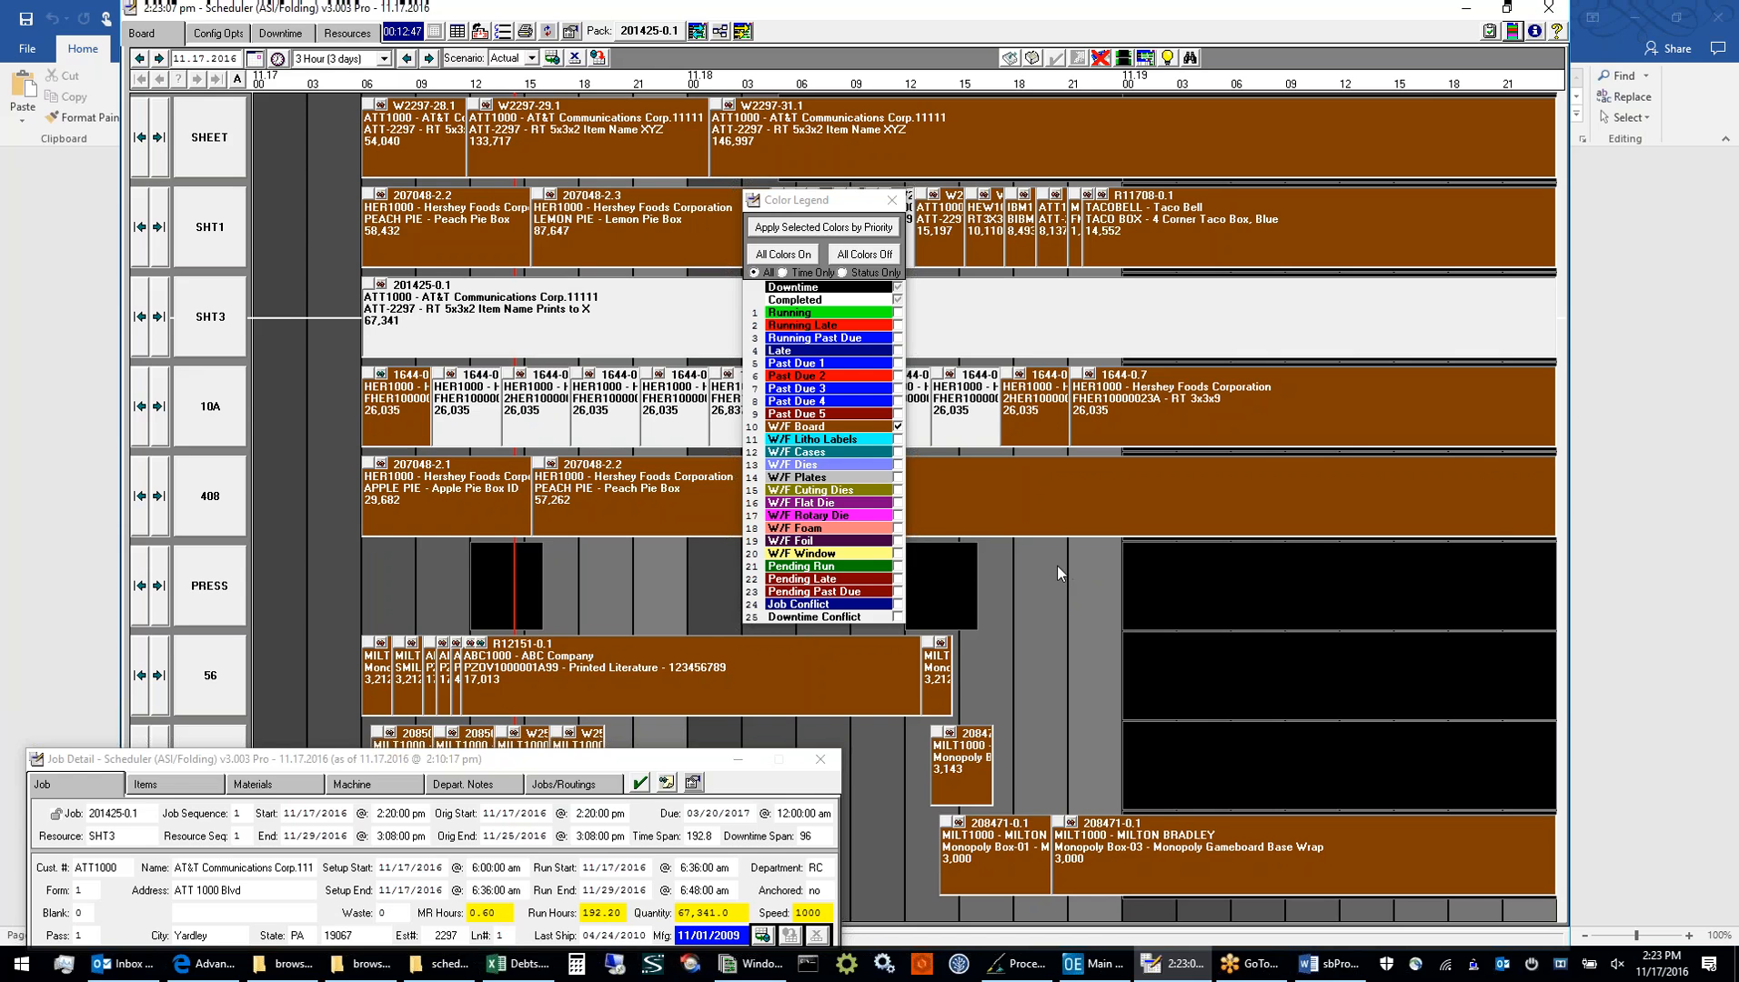
# Turn all legend colors back on, apply them to the board by priority, and close the Color Legend
pyautogui.click(807, 257)
pyautogui.click(866, 225)
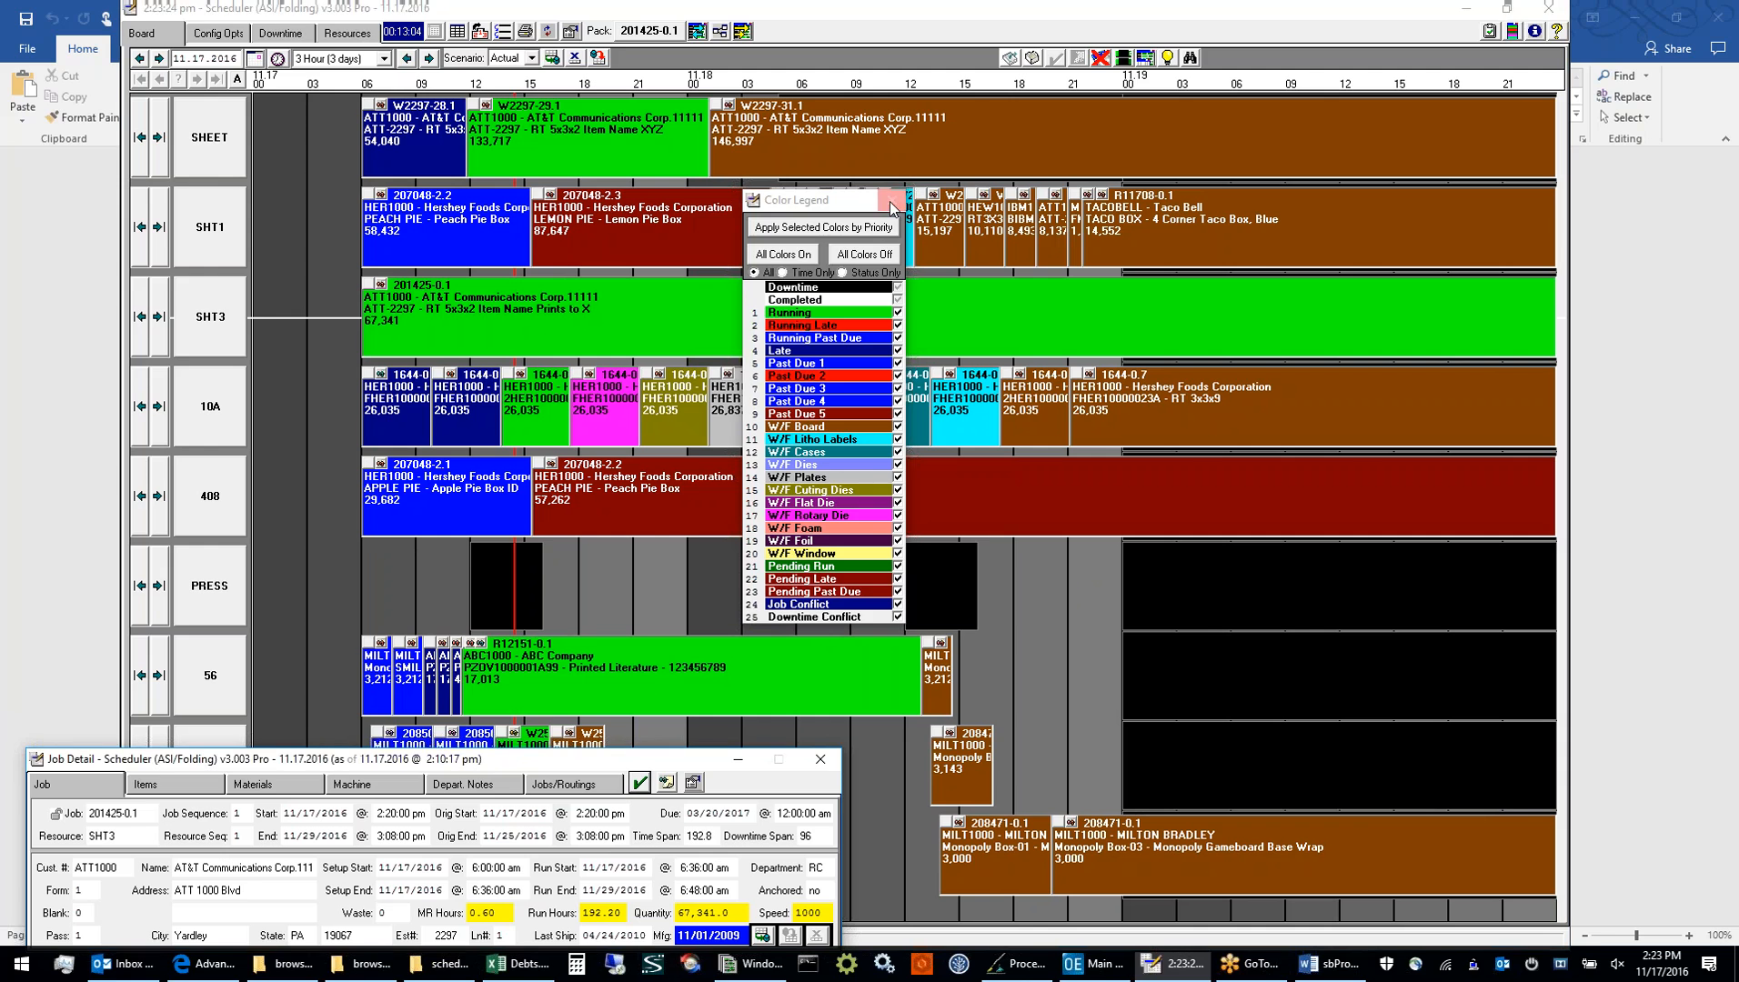
pyautogui.click(891, 204)
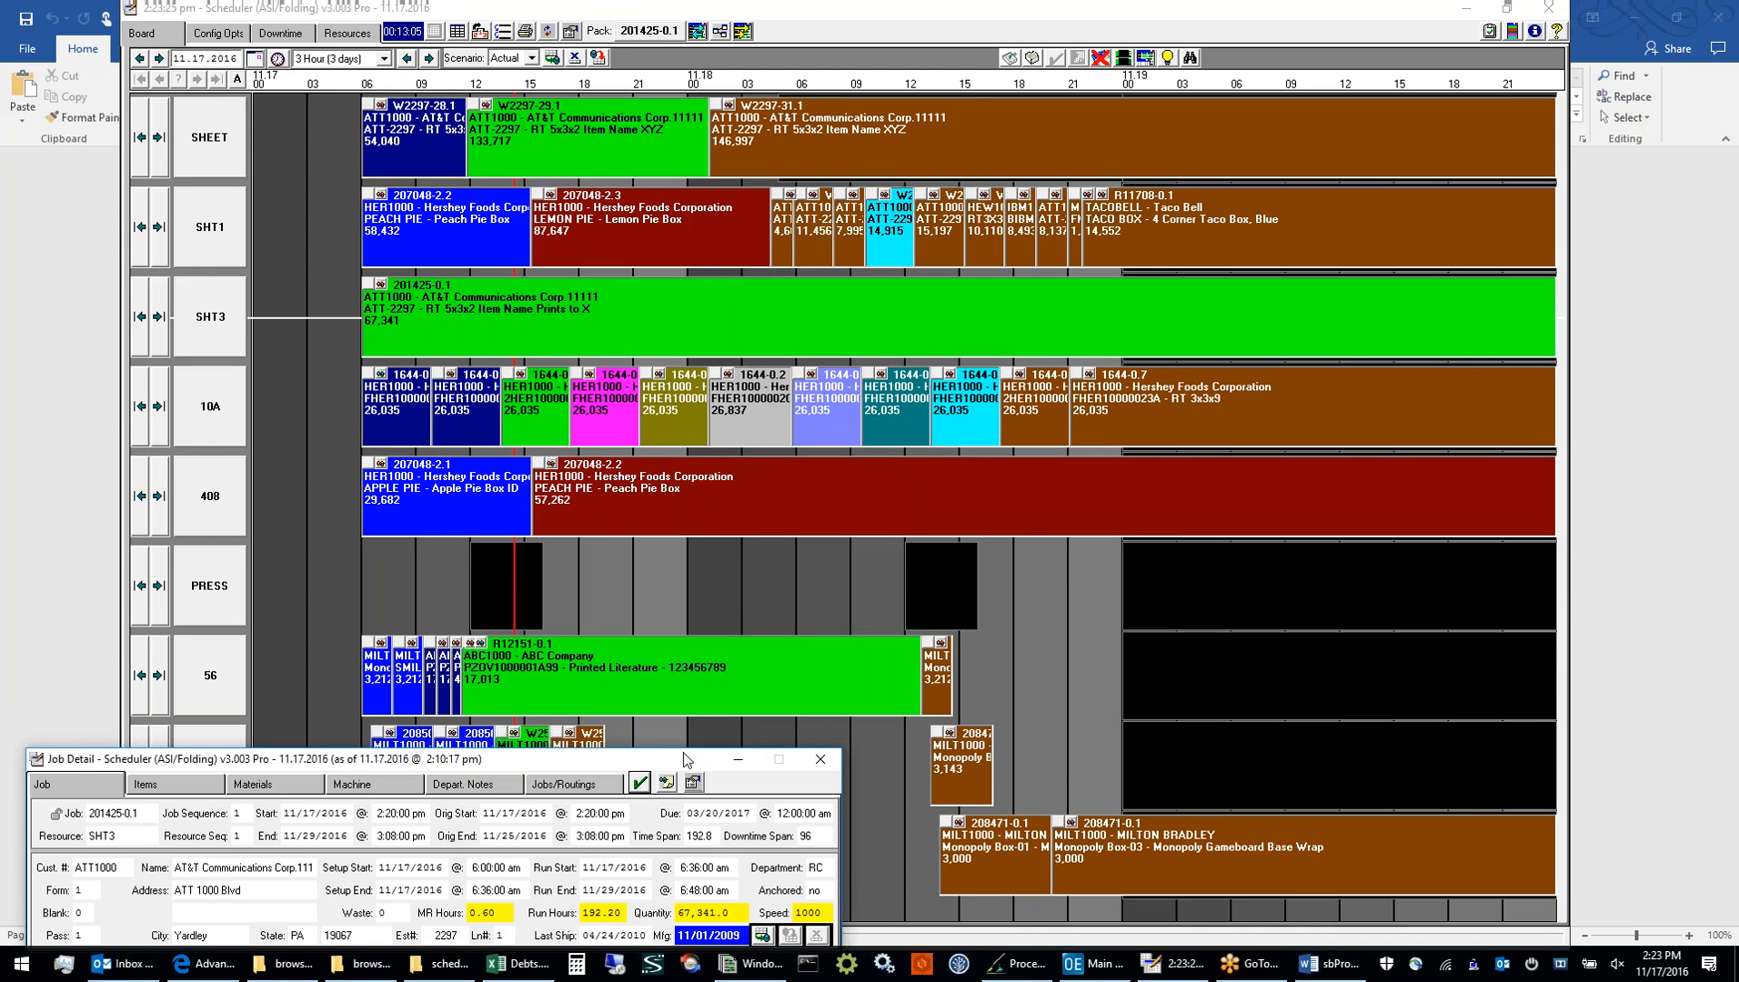
# View the Job Detail of the SHT3 job, the gray 10A job and the magenta 10A job, keeping the detail window fully visible
pyautogui.moveTo(683, 752); pyautogui.dragTo(1136, 749)
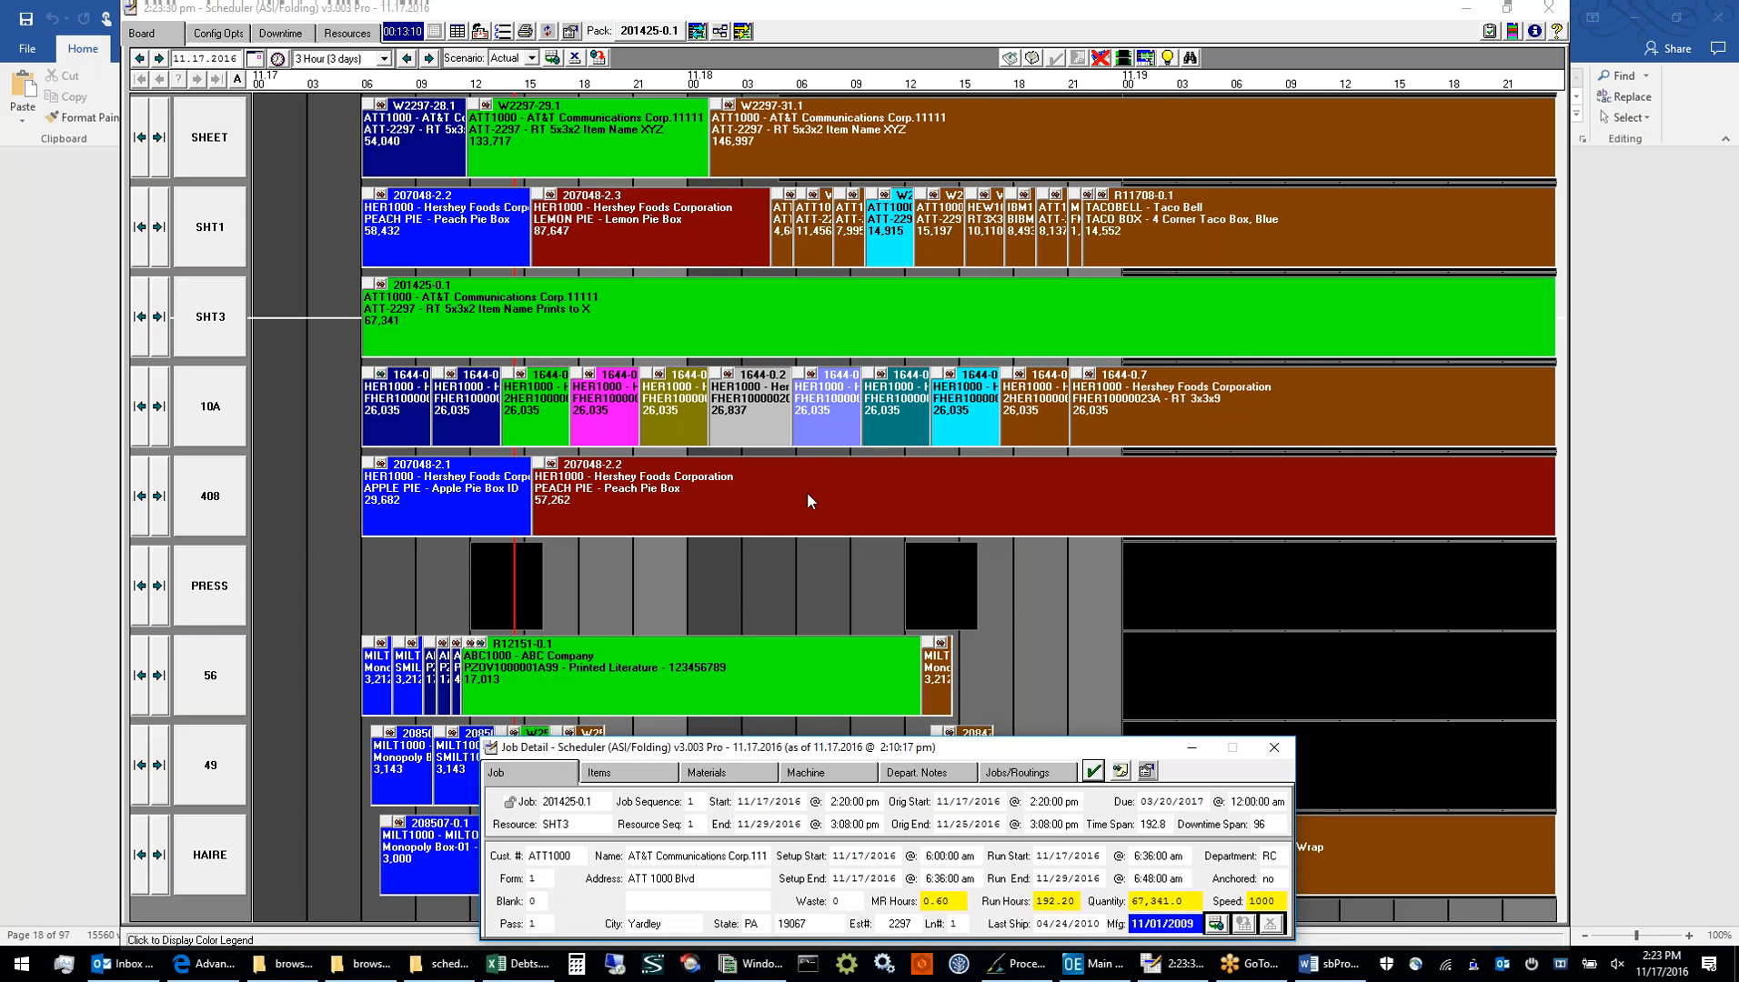
pyautogui.click(782, 326)
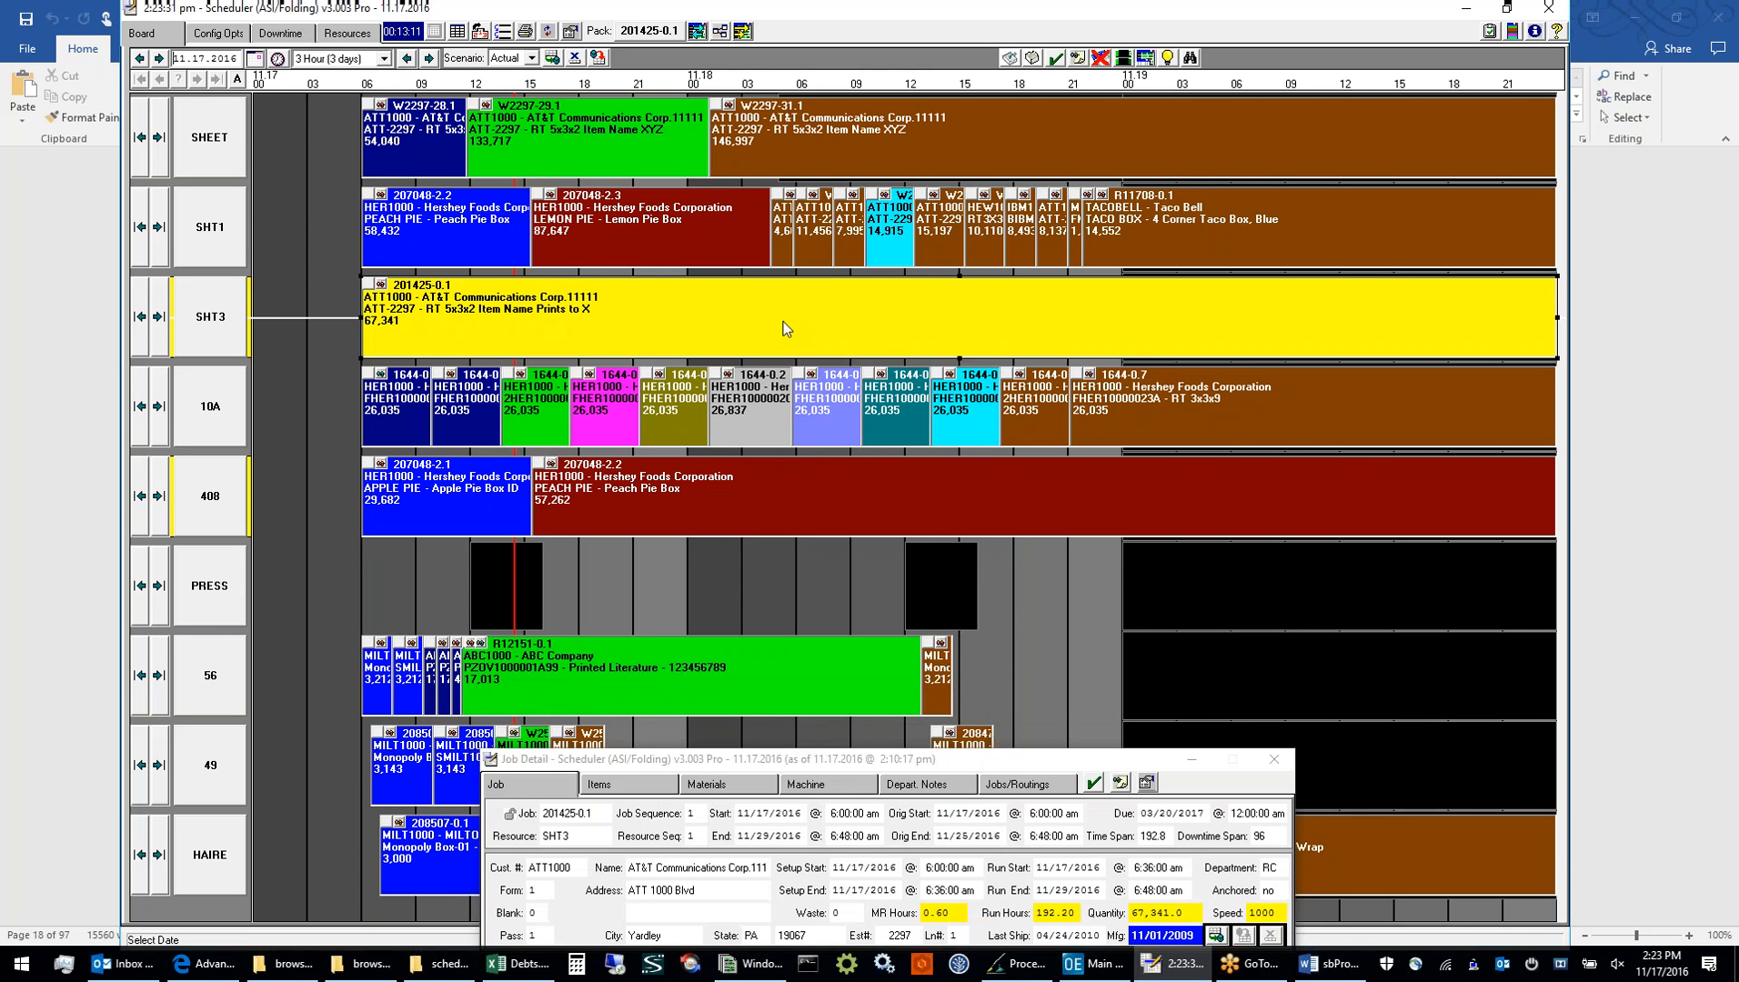
pyautogui.click(768, 403)
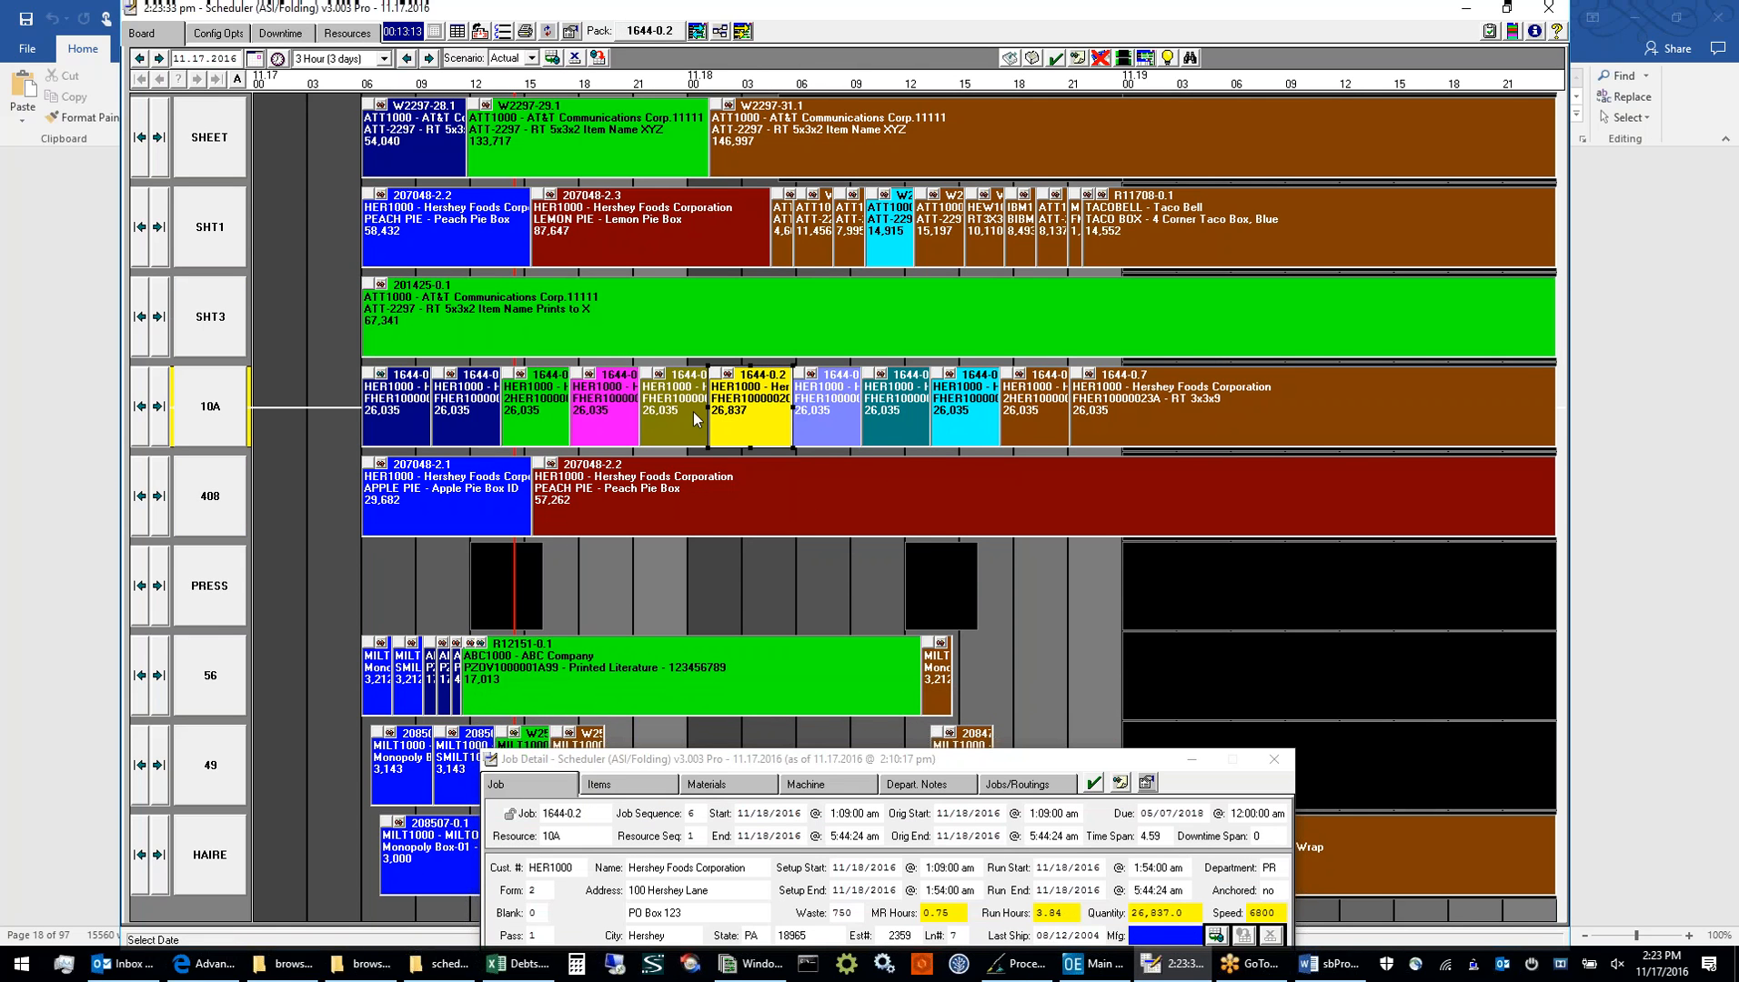
pyautogui.click(628, 415)
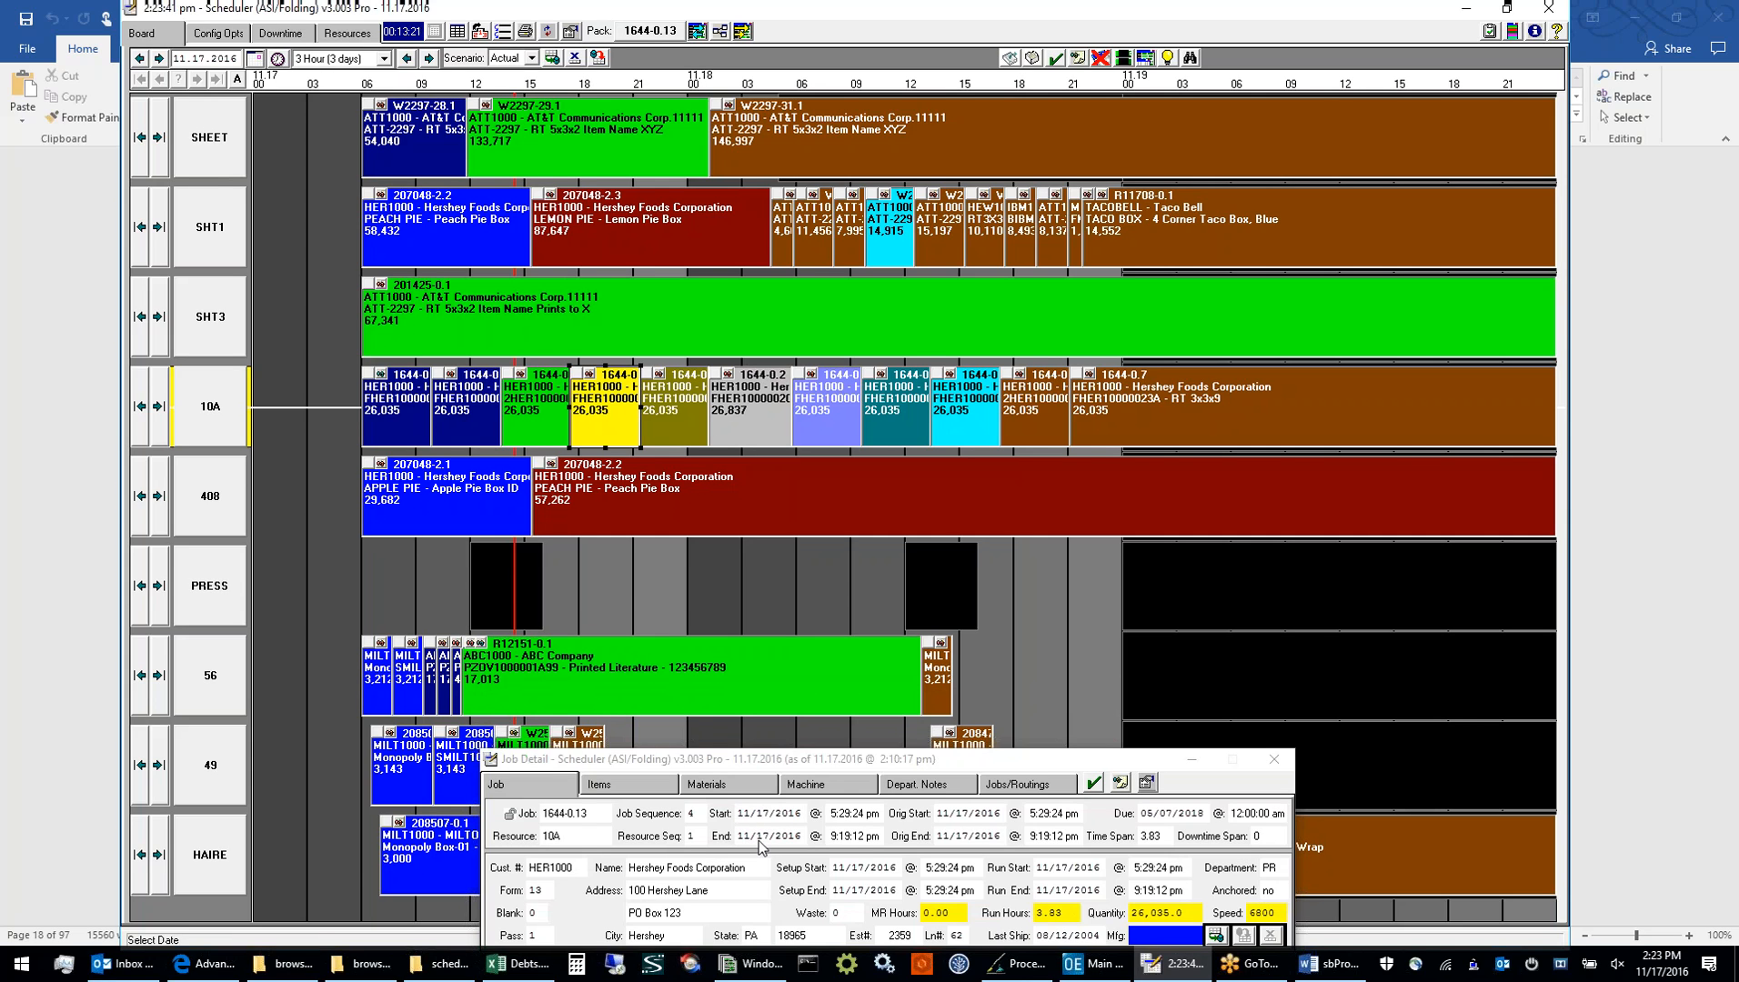
pyautogui.moveTo(762, 764); pyautogui.dragTo(762, 729)
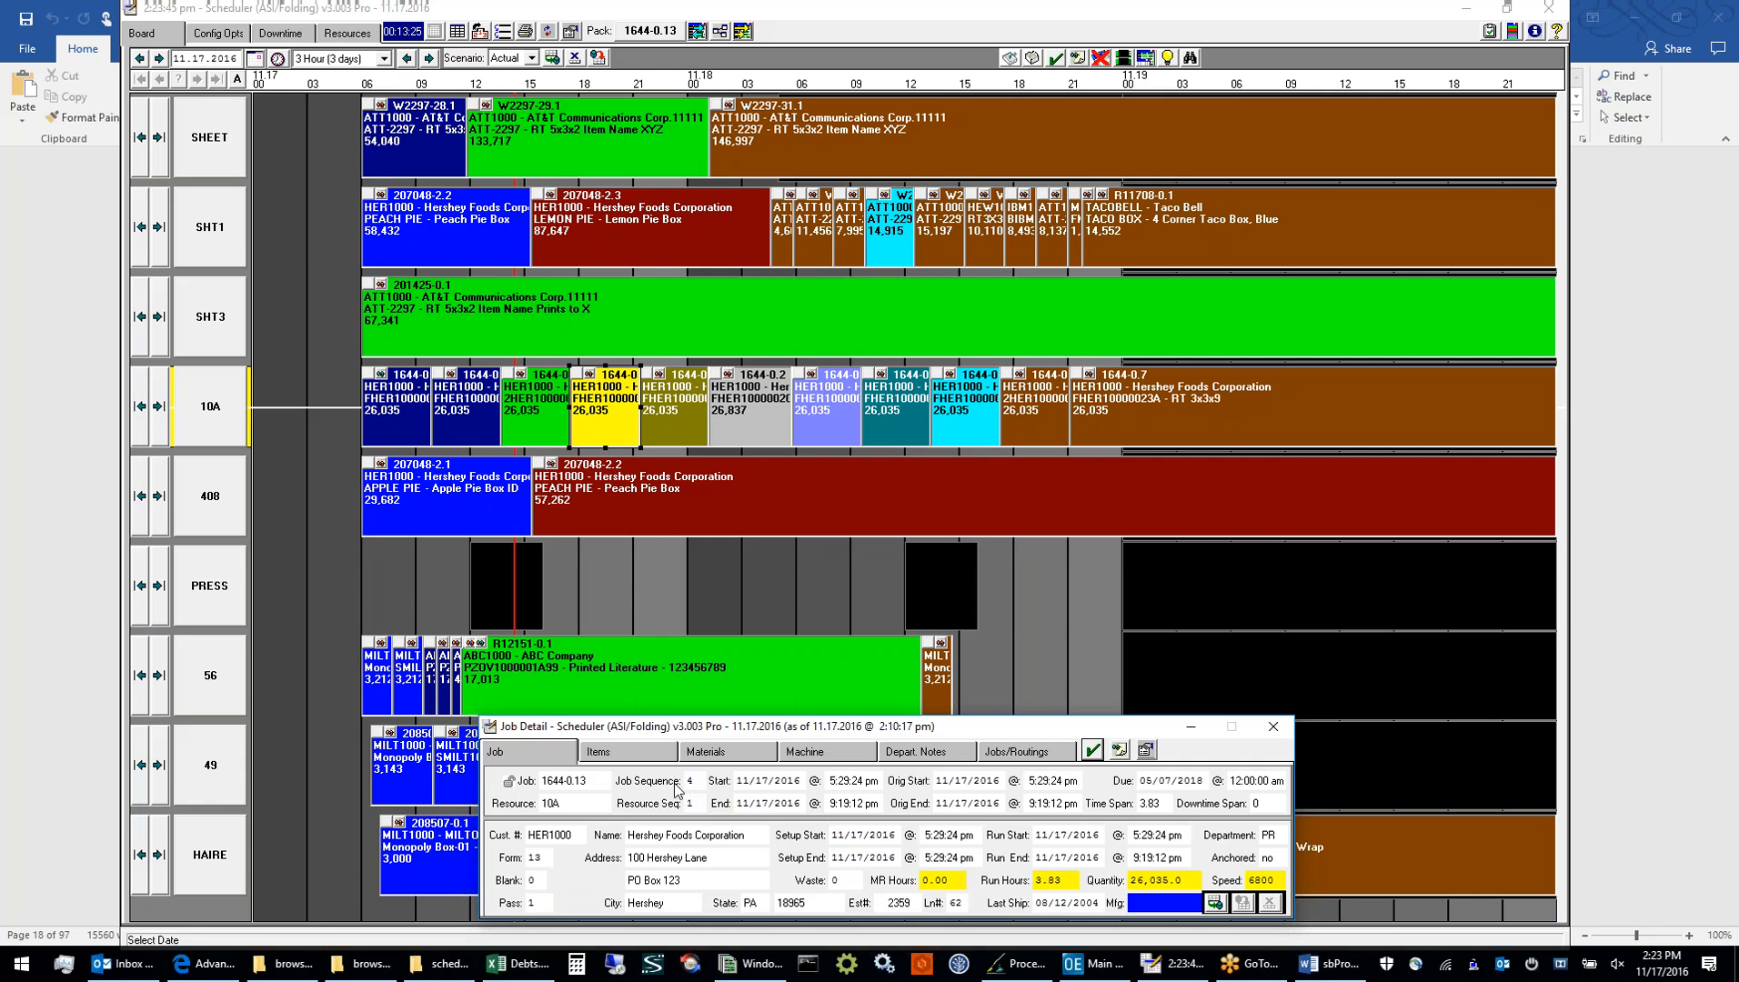
# Review the selected 10A job's Items, Materials, Machine, Depart. Notes and Jobs/Routings details, and return to its main Job details
pyautogui.click(627, 753)
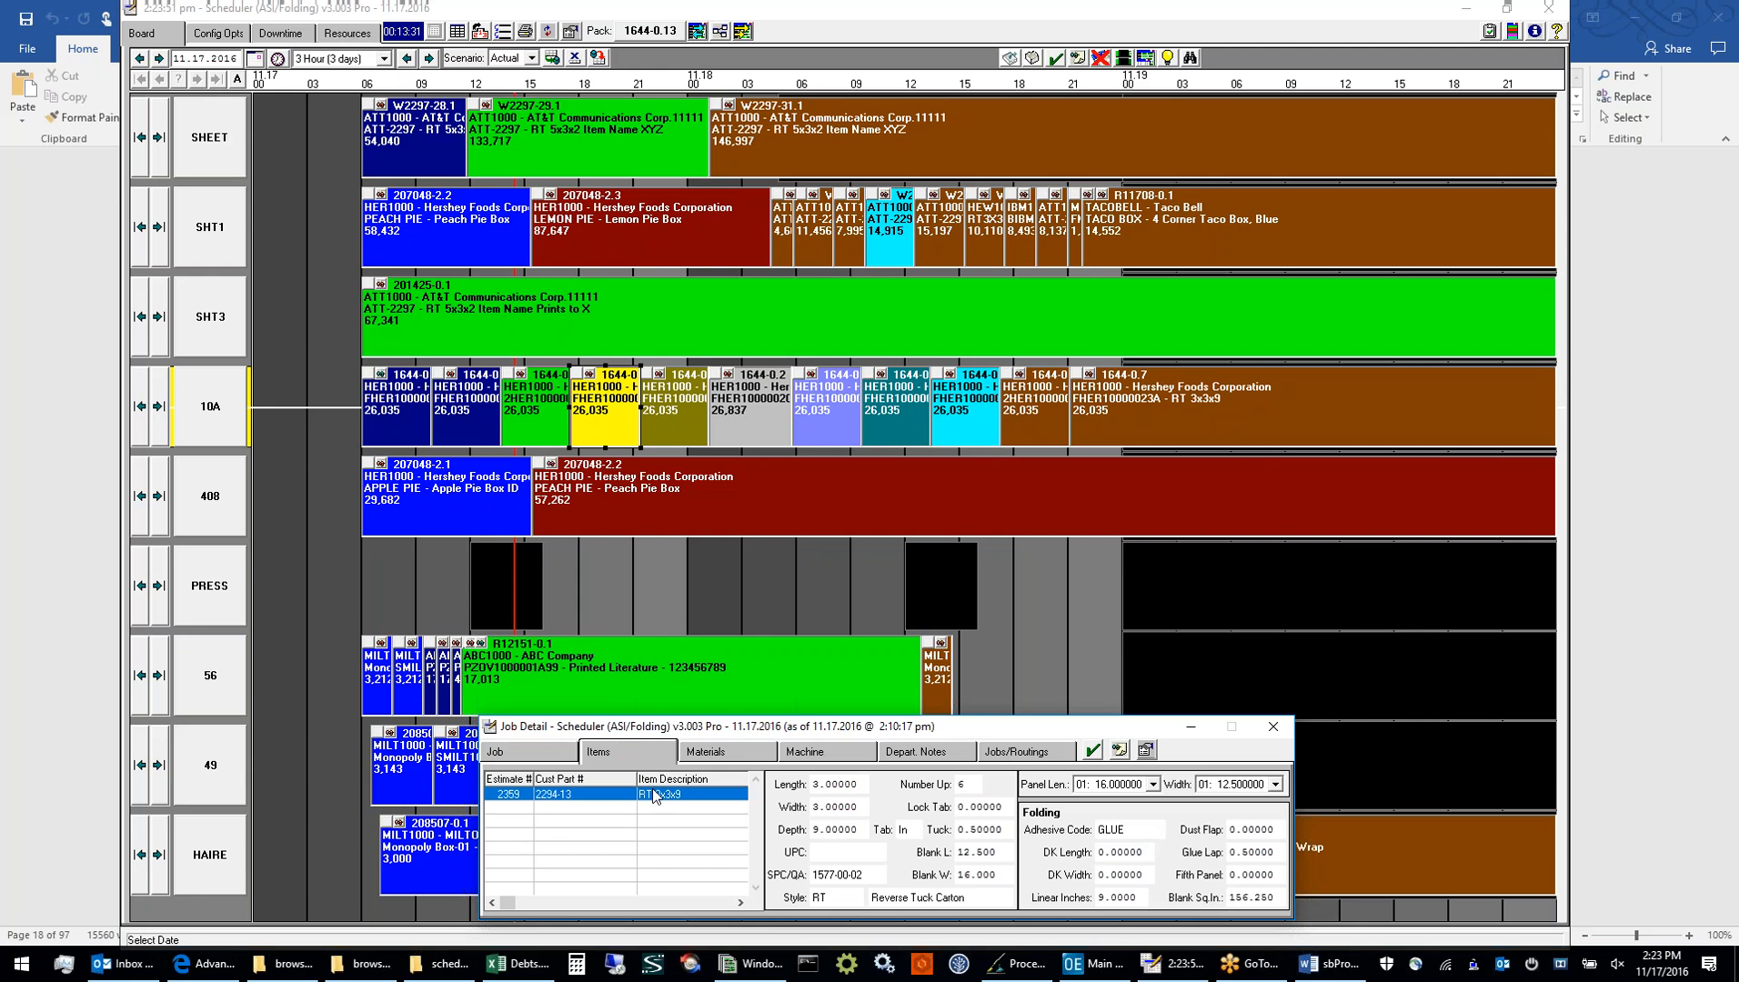
pyautogui.click(708, 755)
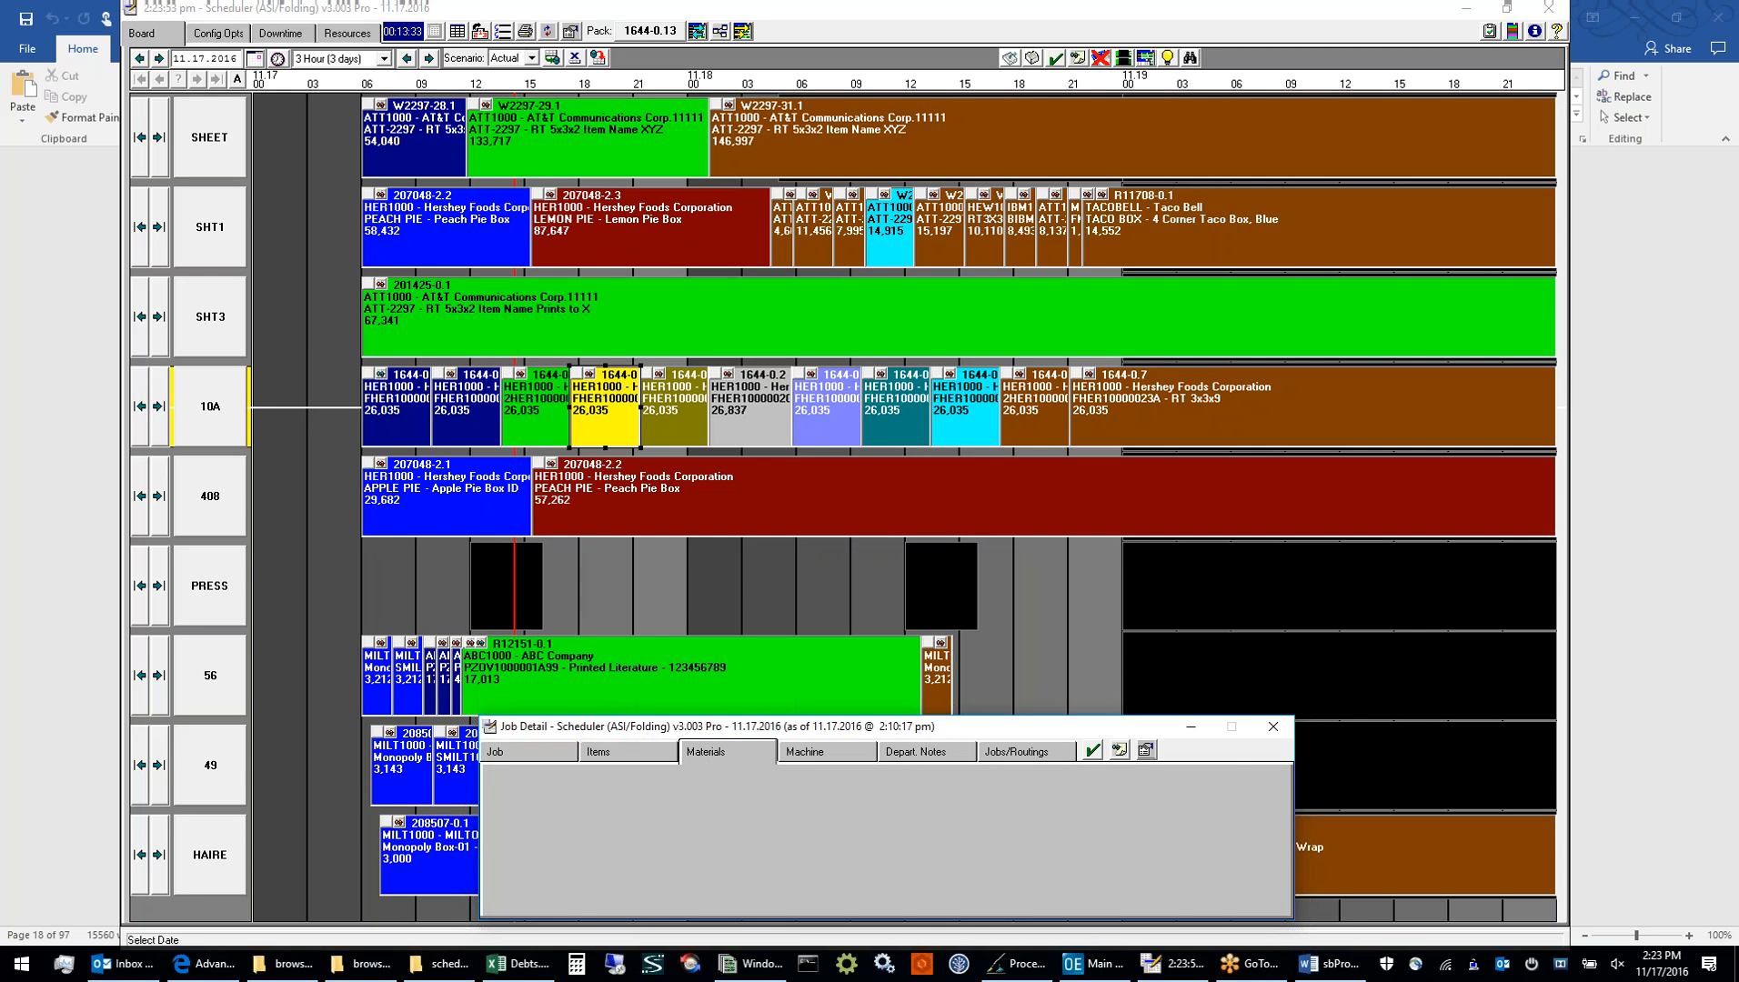
pyautogui.click(820, 758)
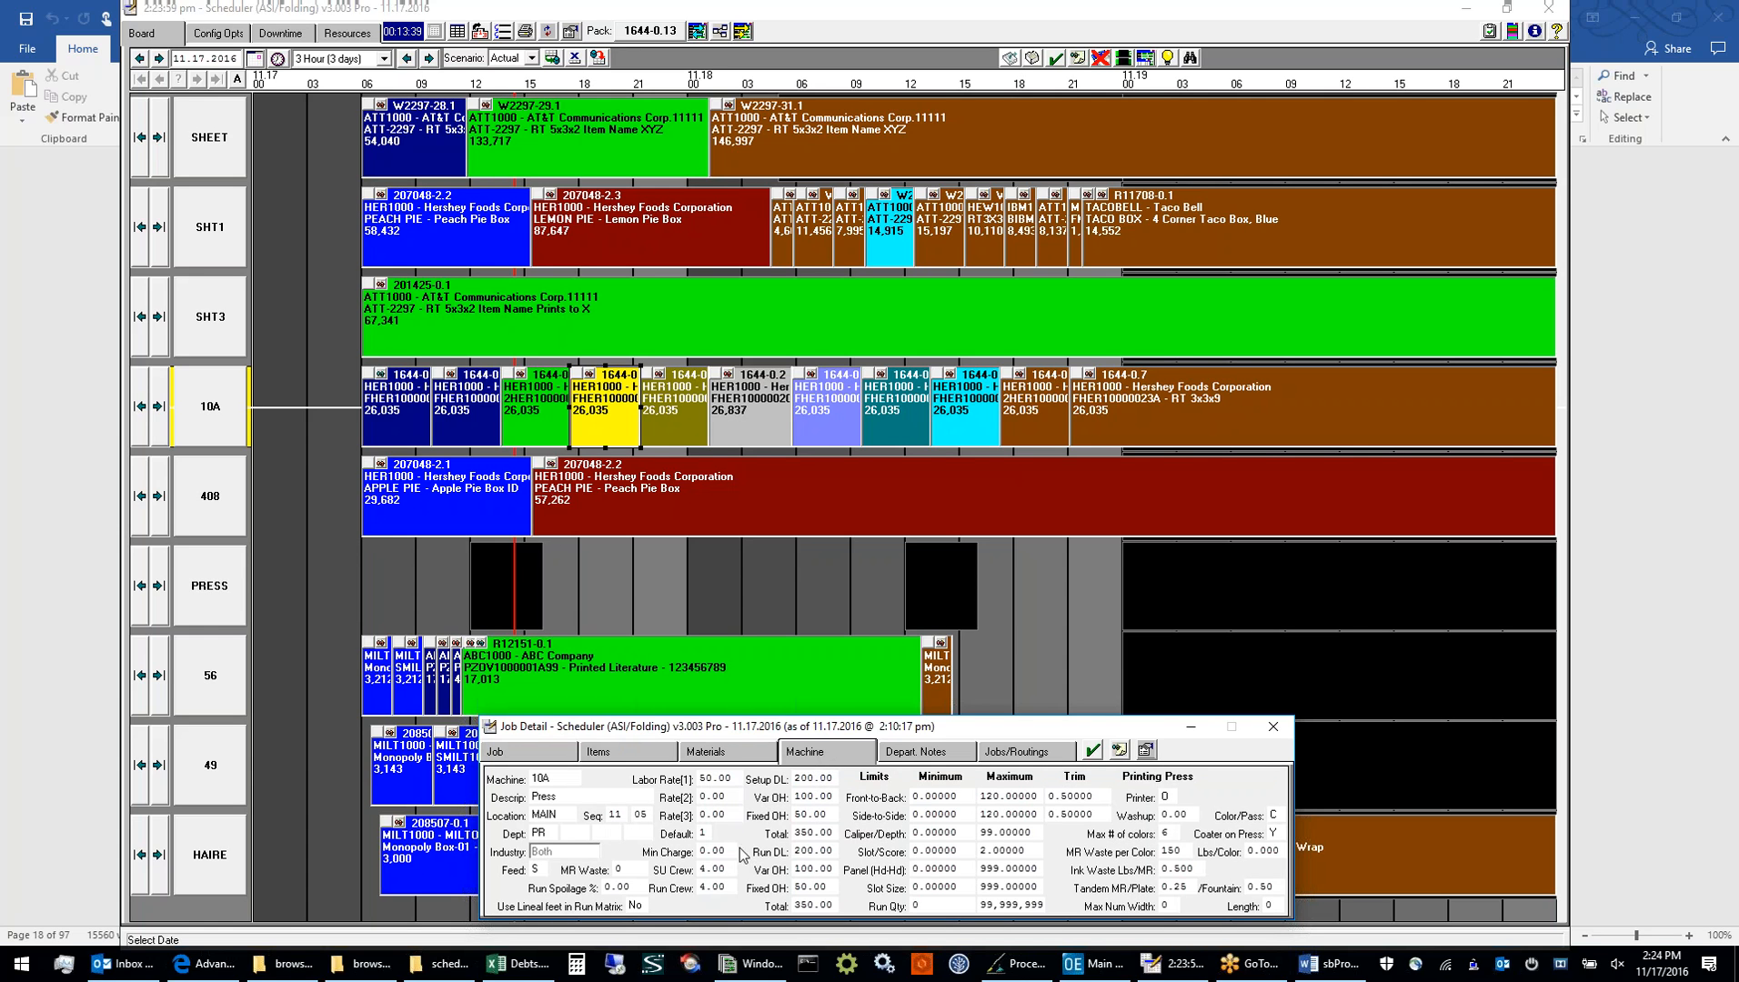
pyautogui.click(914, 752)
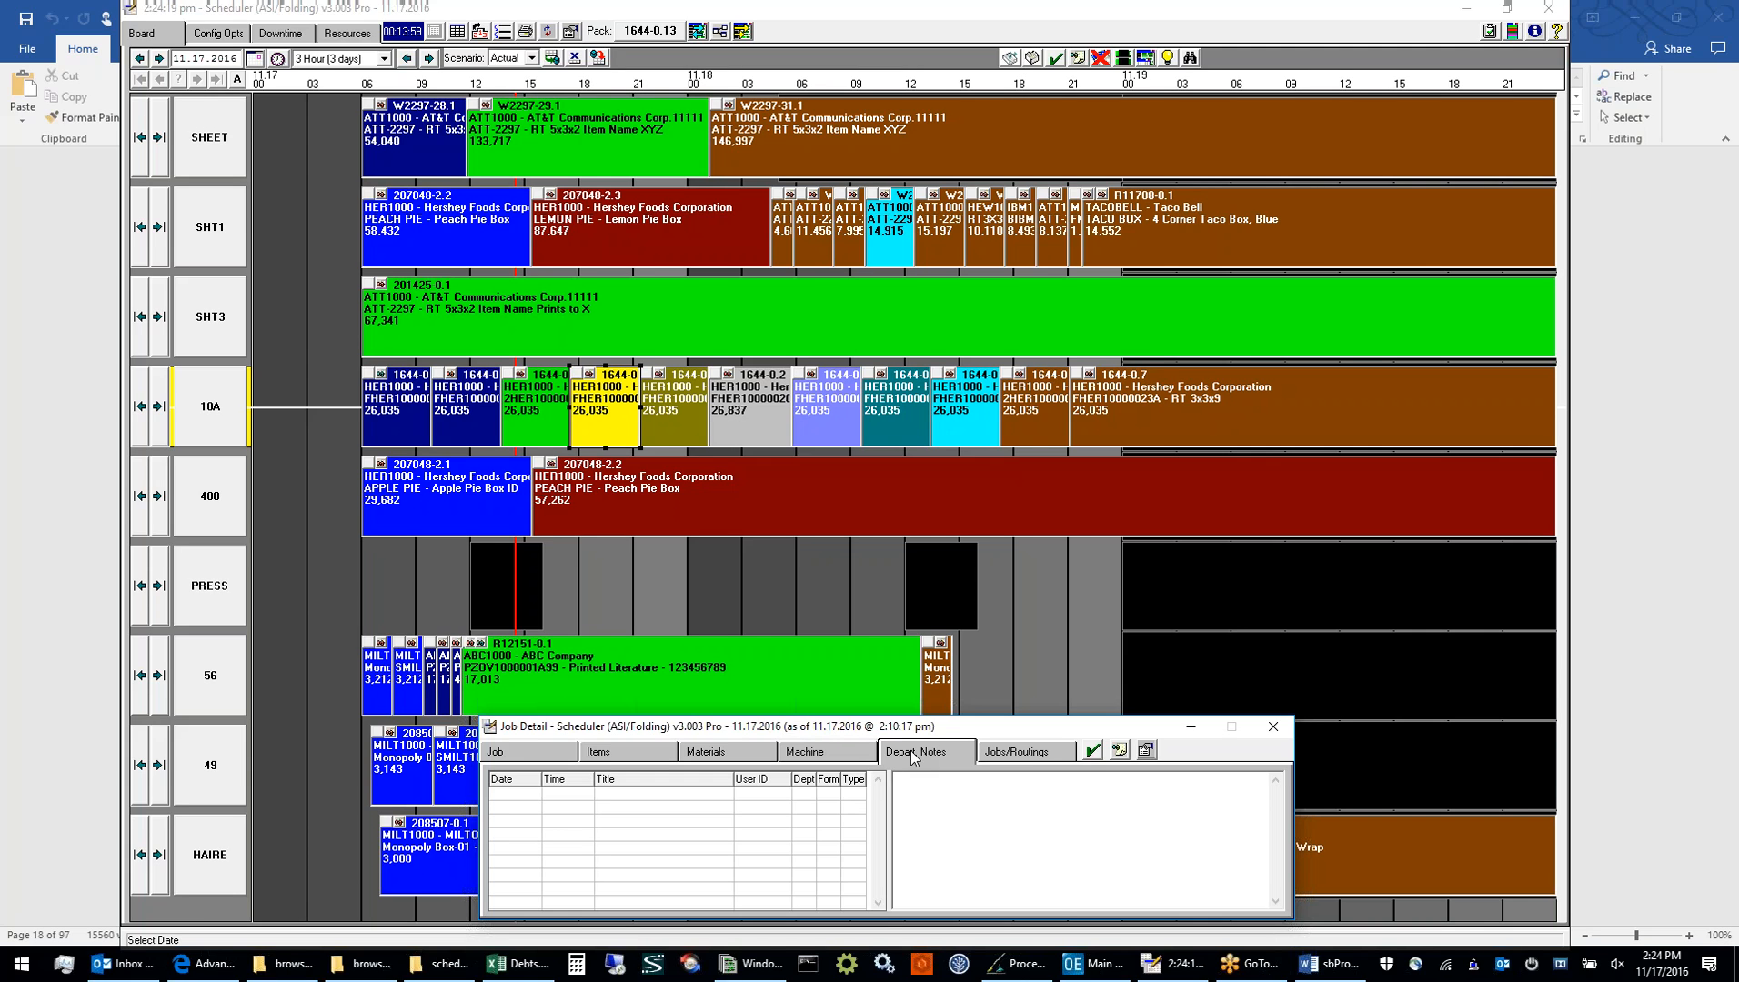
pyautogui.click(1010, 758)
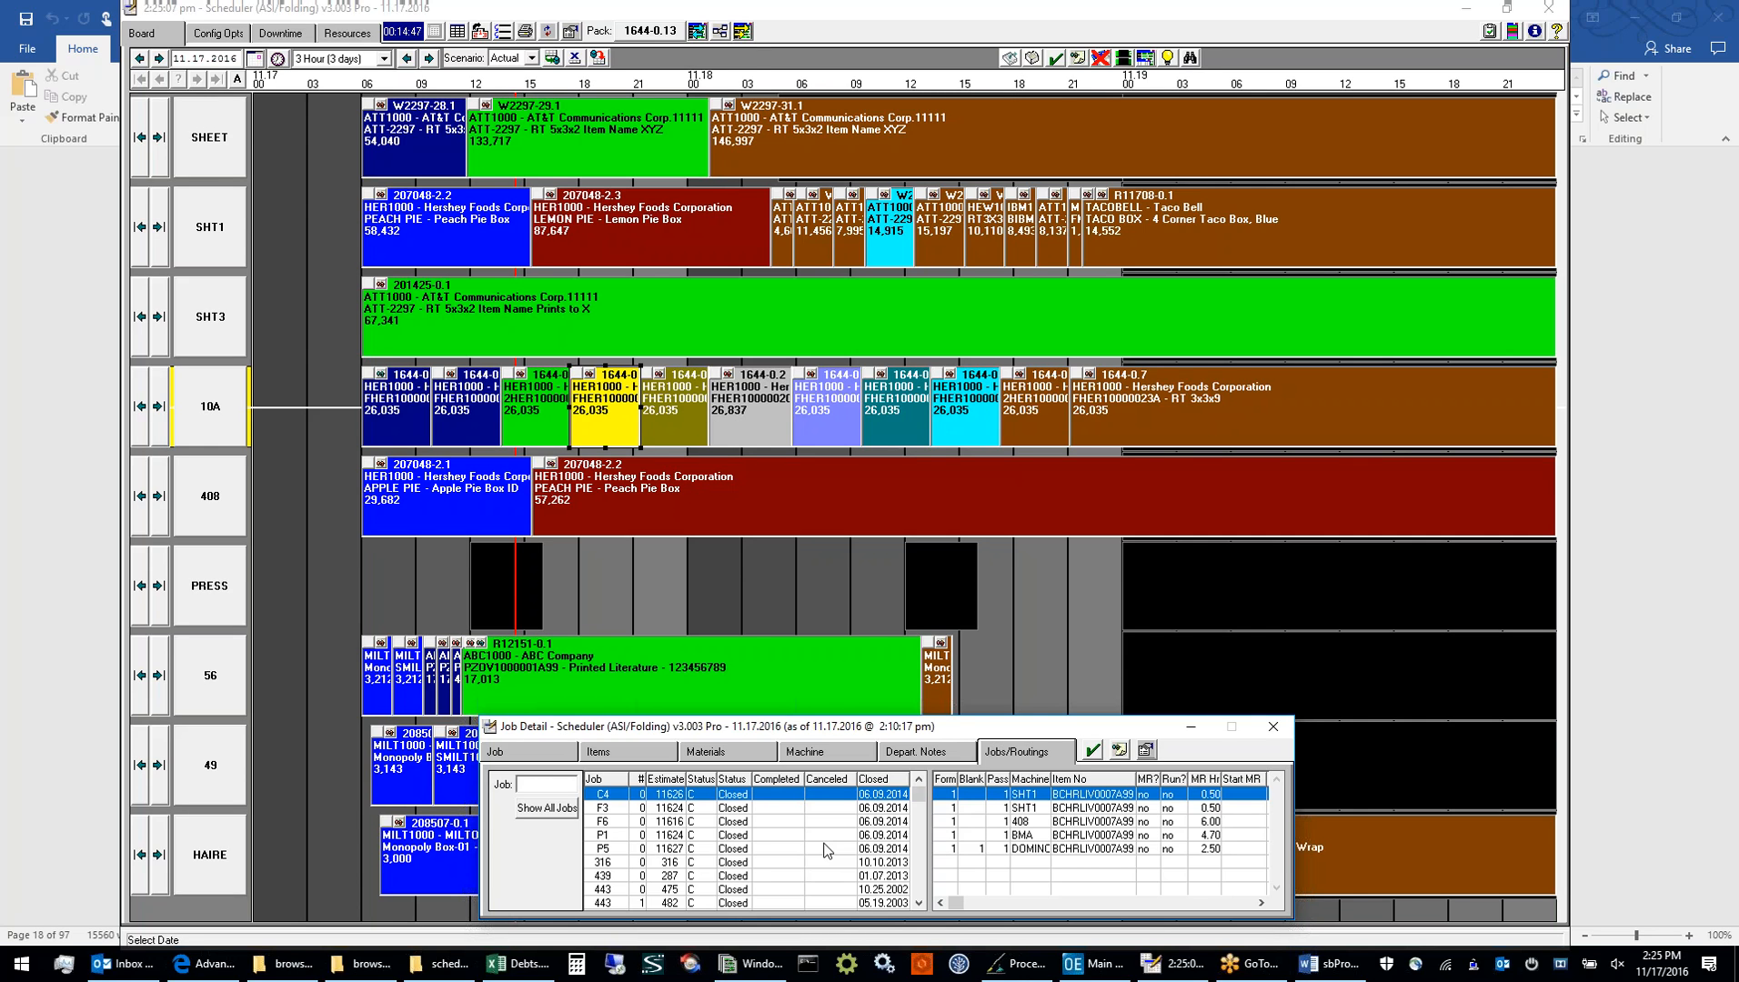
pyautogui.click(550, 751)
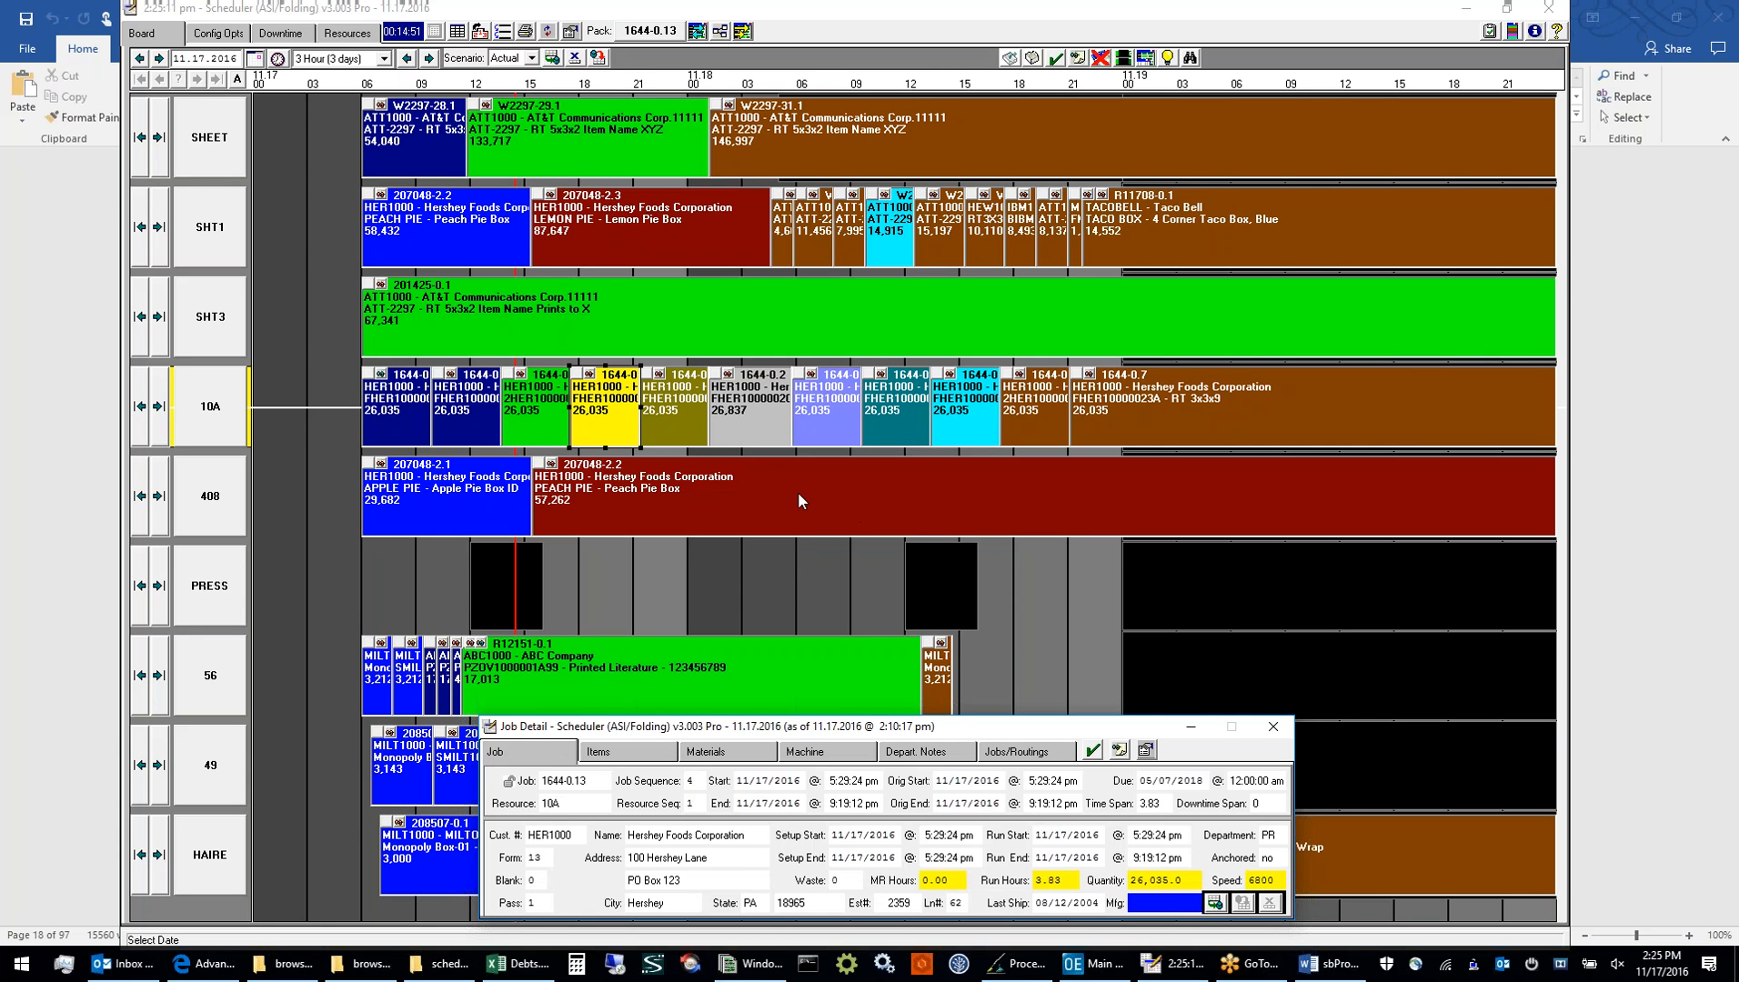
# Select the Peach Pie Box job on resource 408, open Job Browse maximized, and highlight the Peach Pie row for SHT1
pyautogui.click(797, 494)
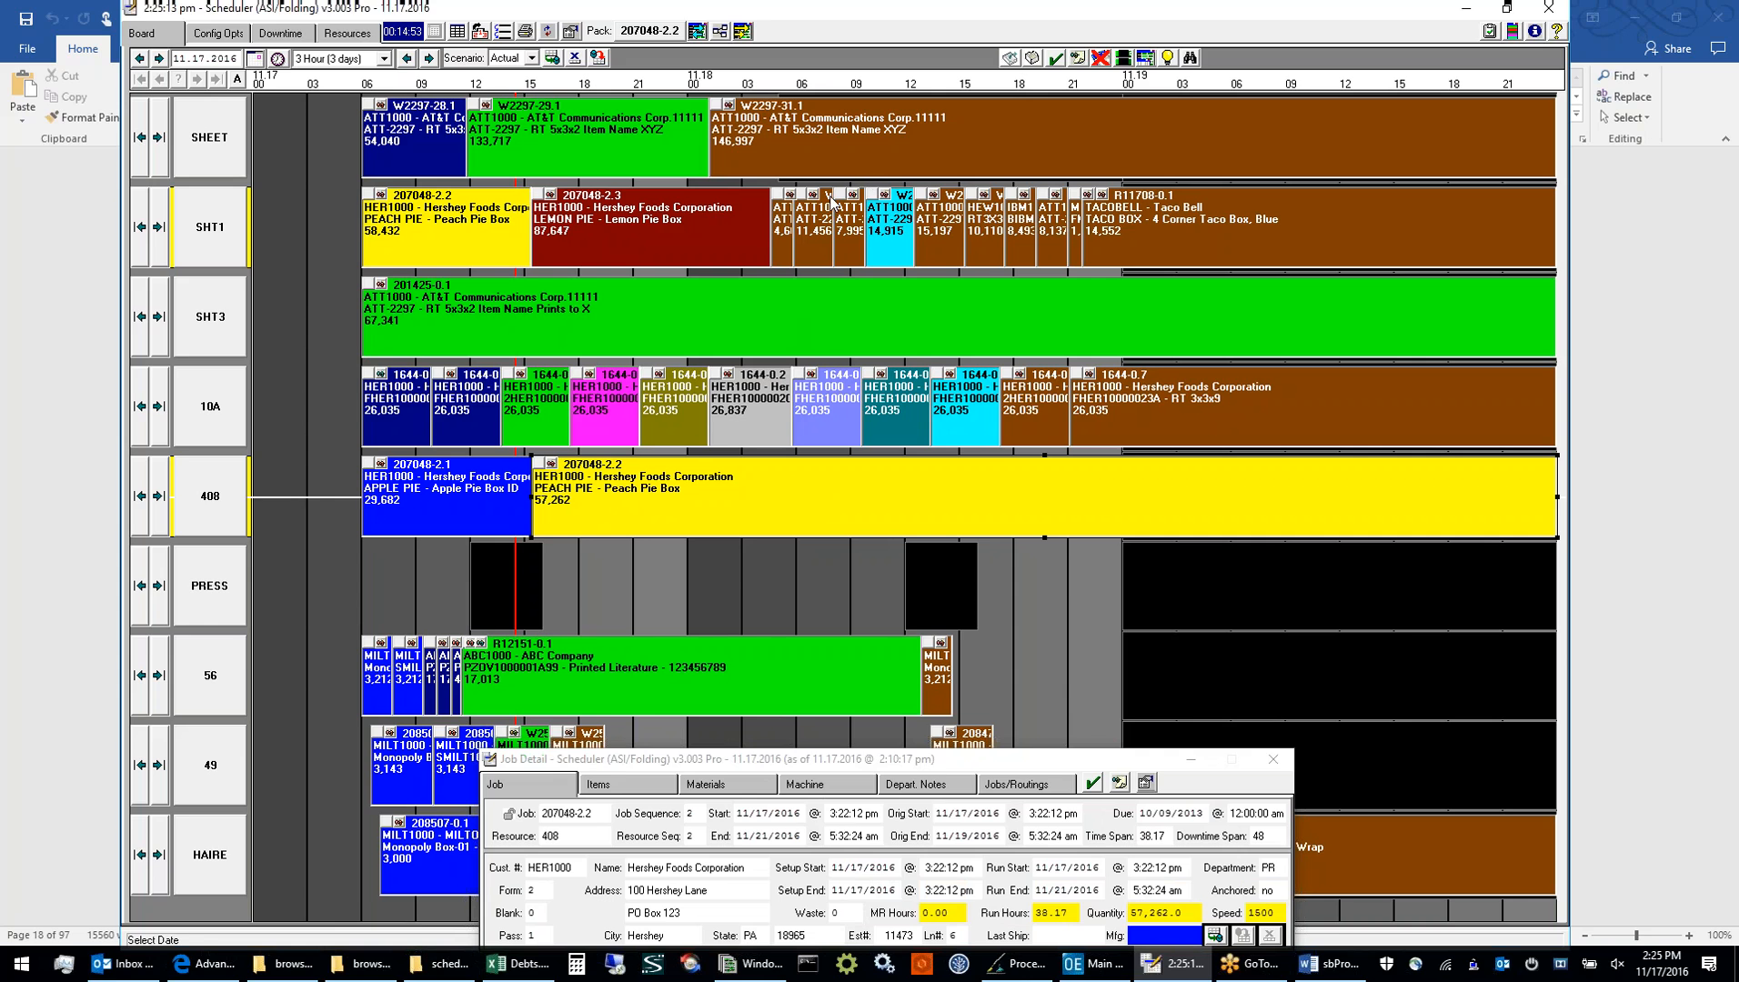
pyautogui.click(1189, 60)
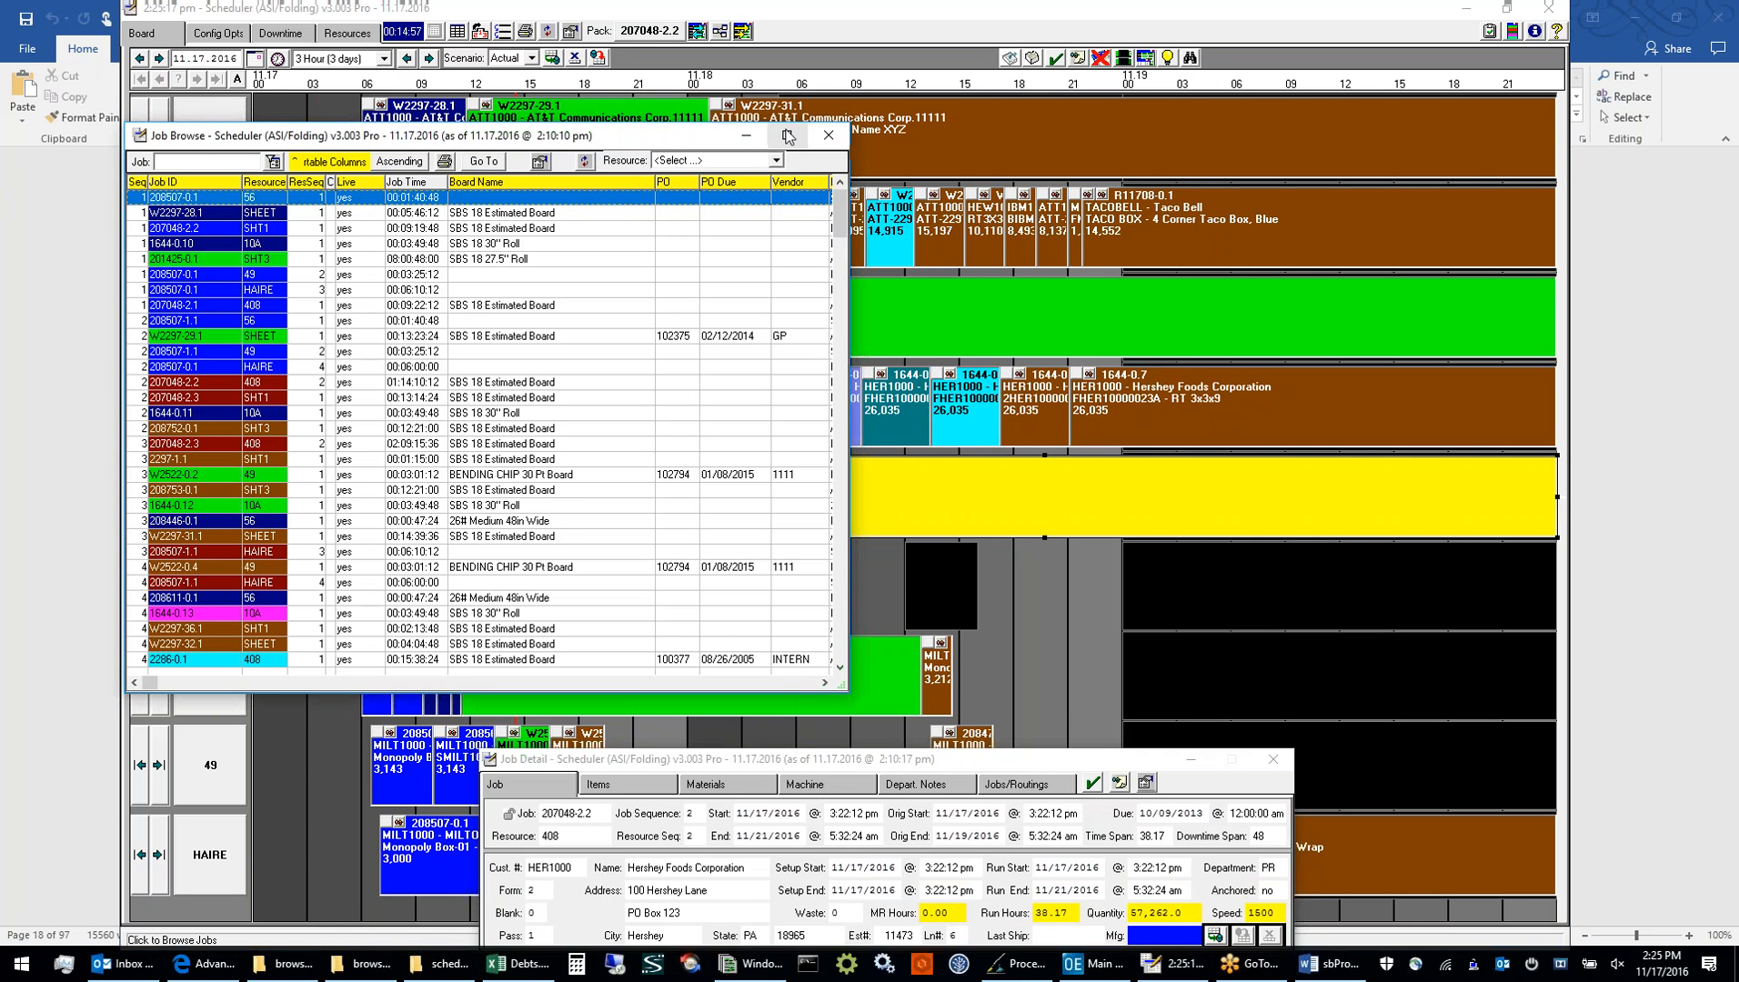
pyautogui.click(786, 135)
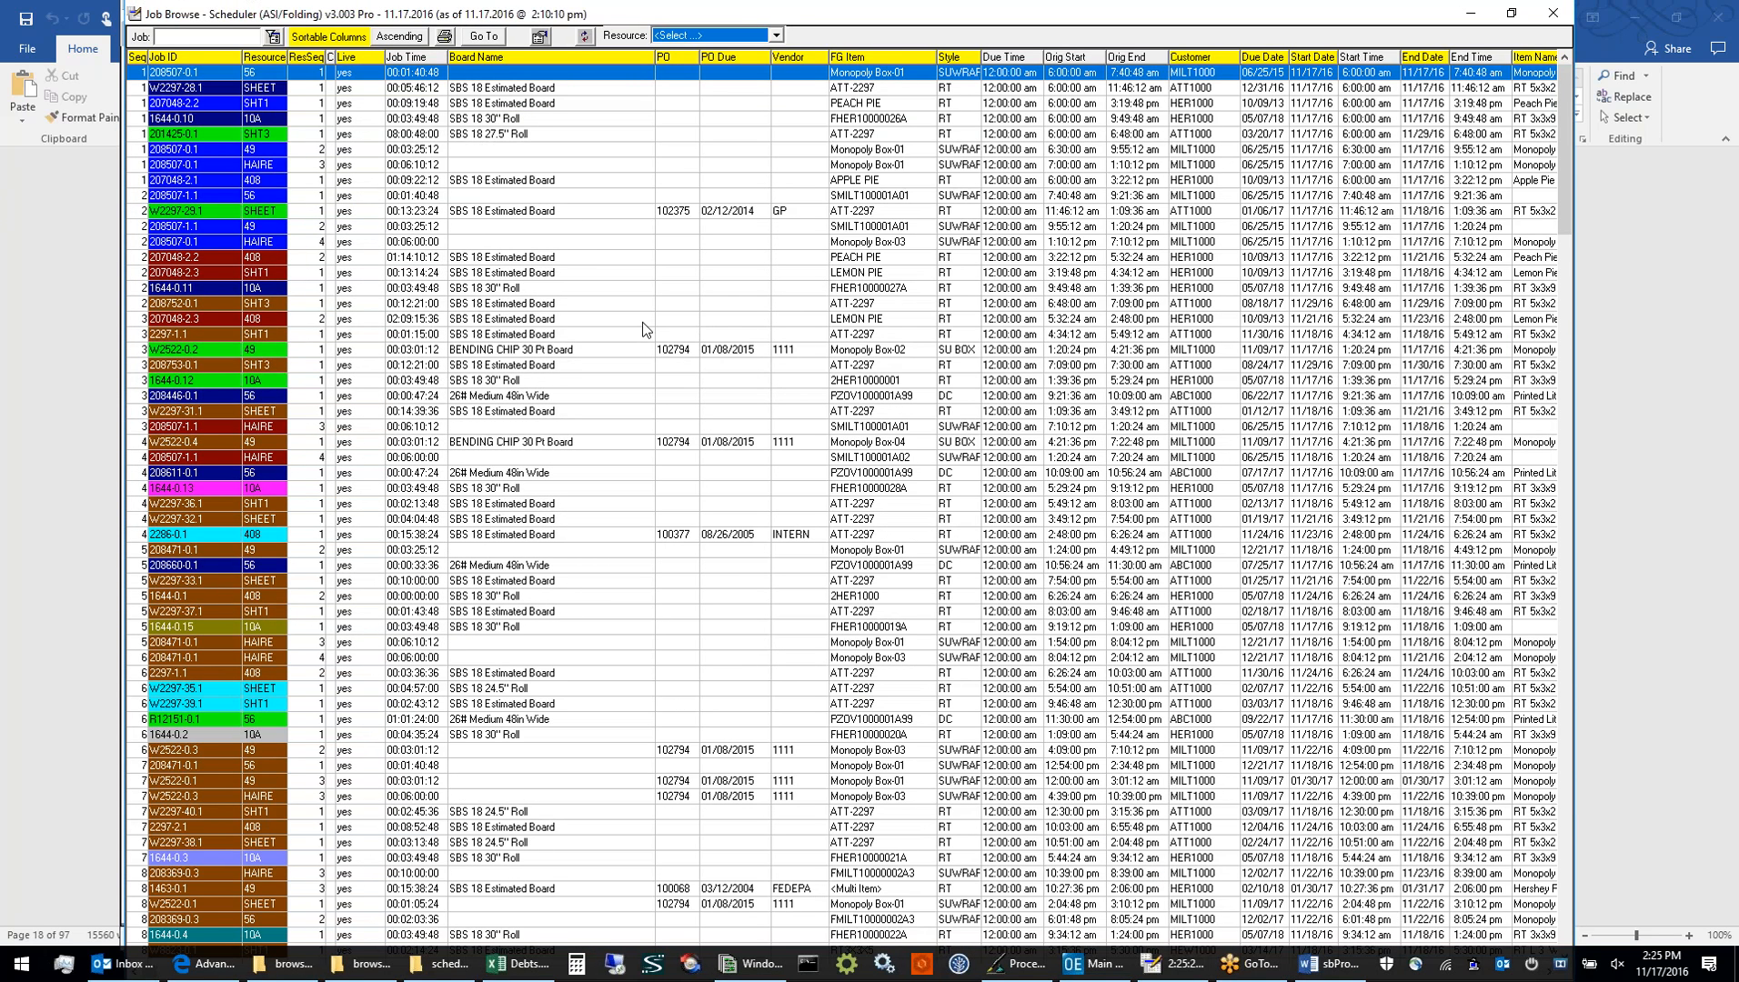
pyautogui.click(504, 100)
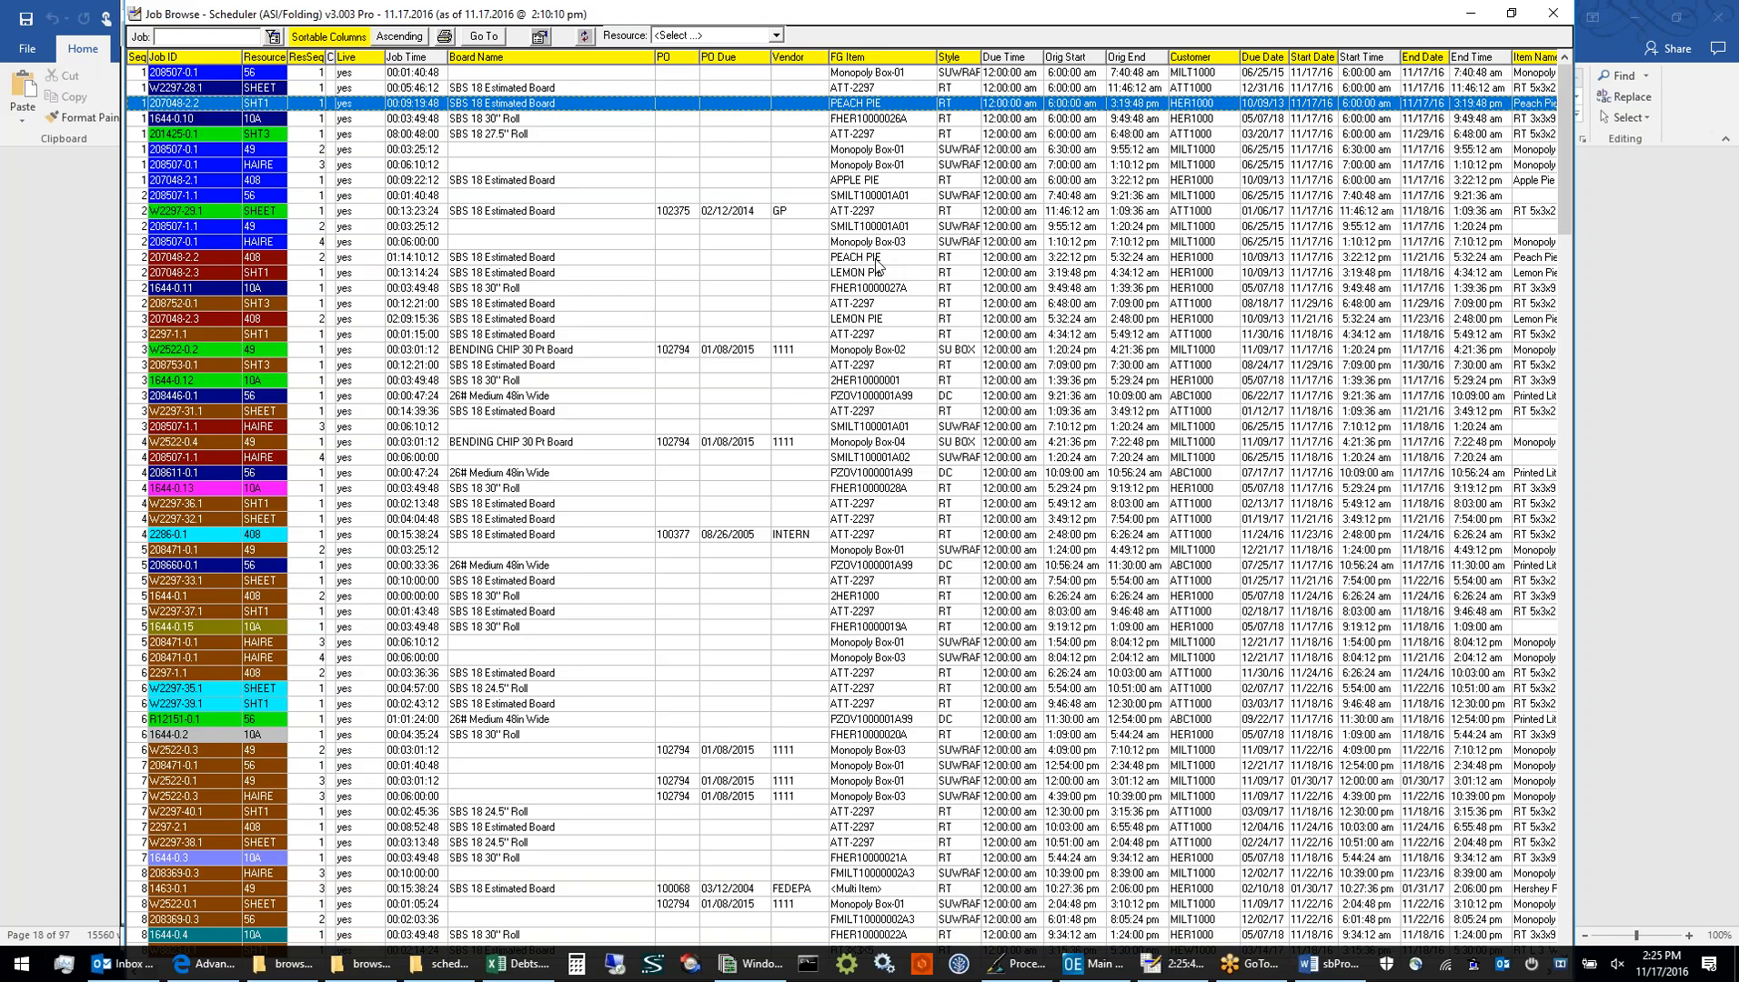
# Sort the Job Browse list by Board Name, Resource and finally Due Date, and highlight the Lemon Pie row for resource 408
pyautogui.click(474, 60)
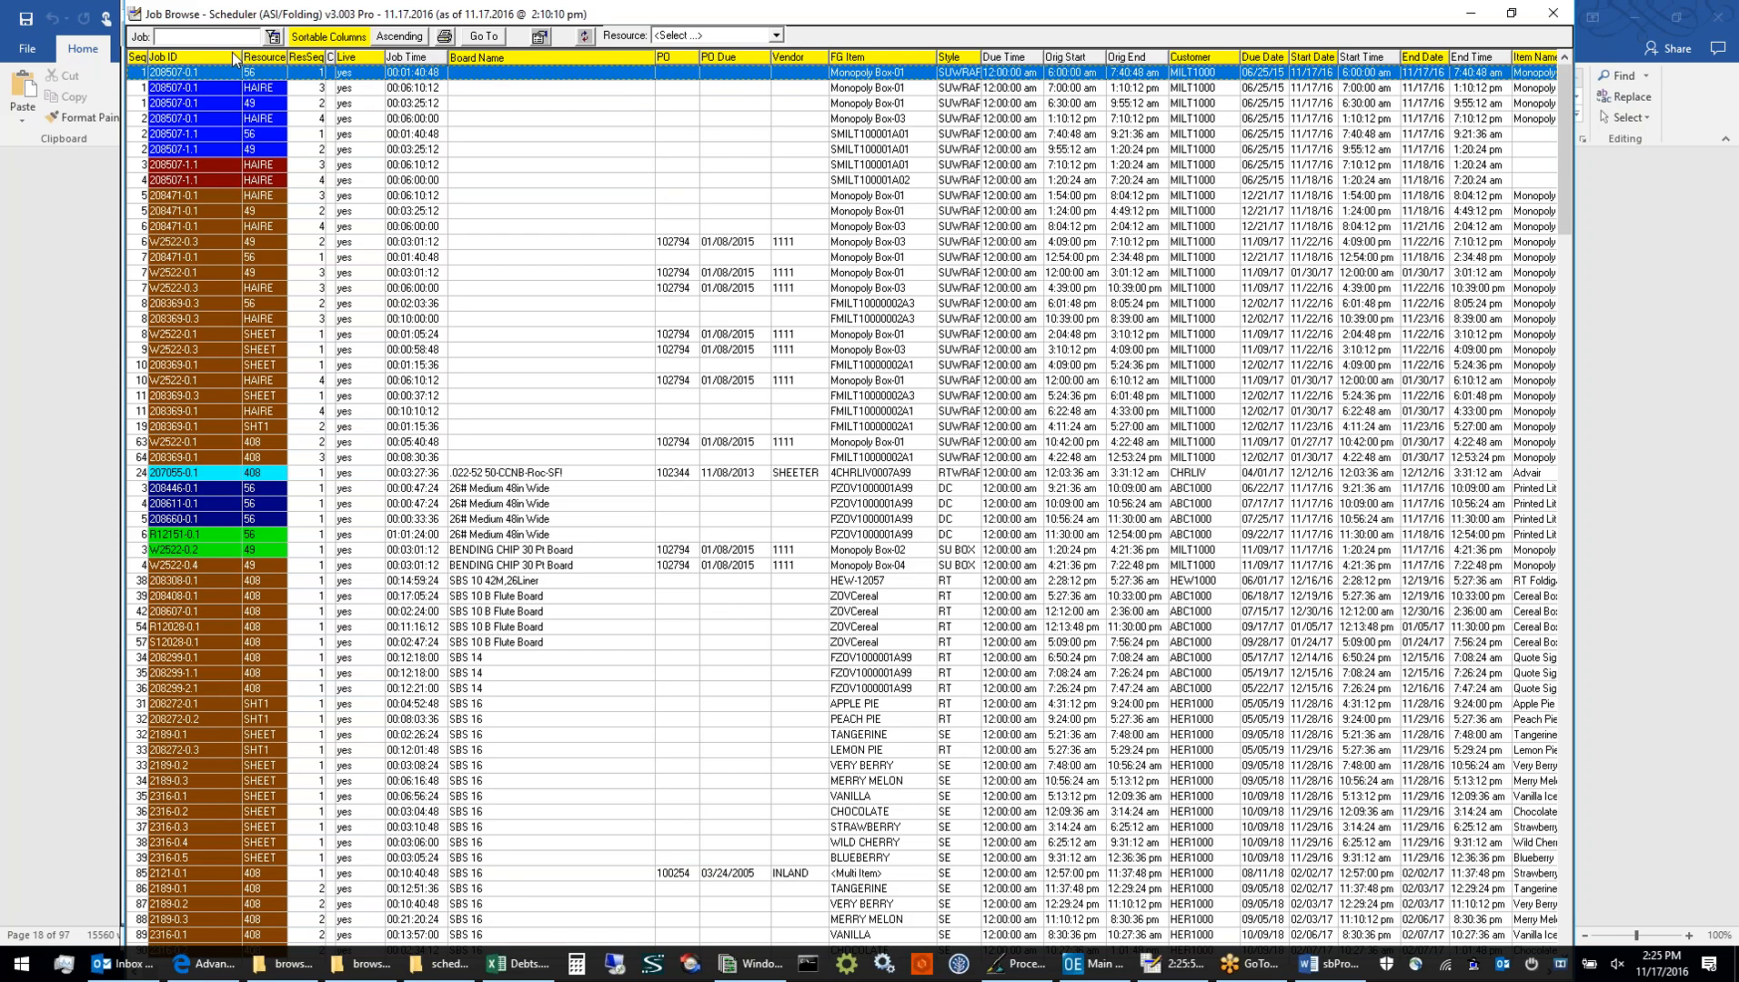
pyautogui.click(250, 58)
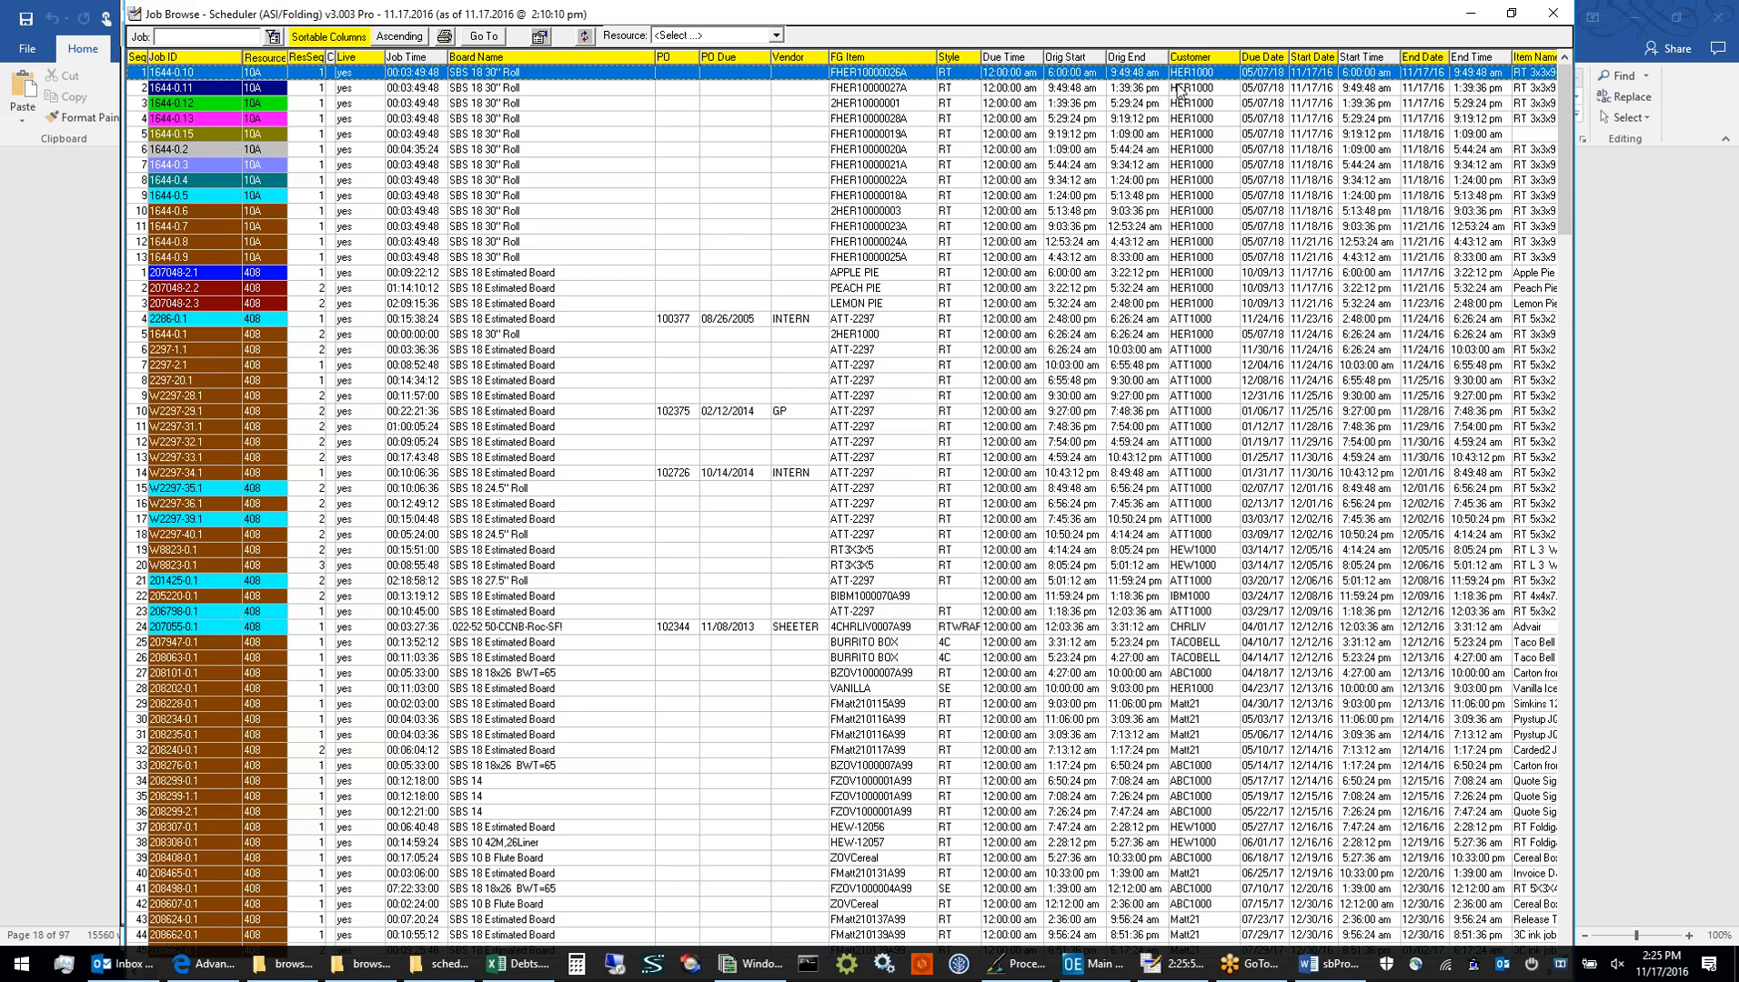
pyautogui.click(1251, 60)
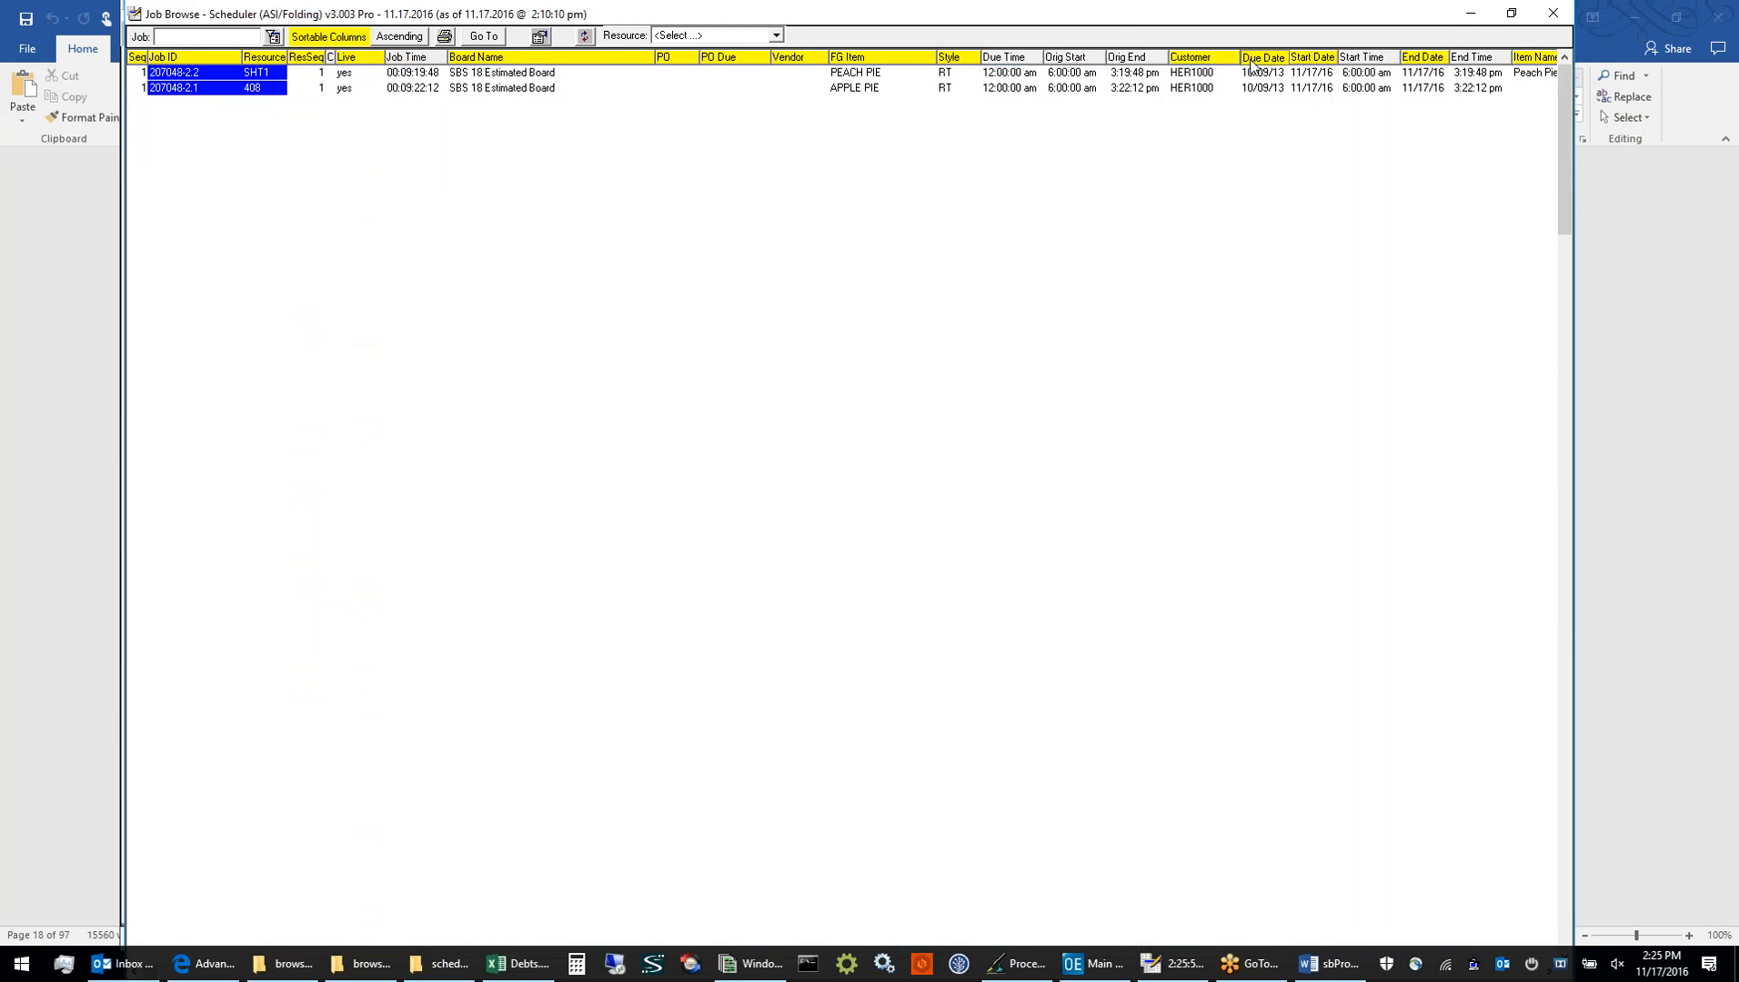
pyautogui.click(1253, 72)
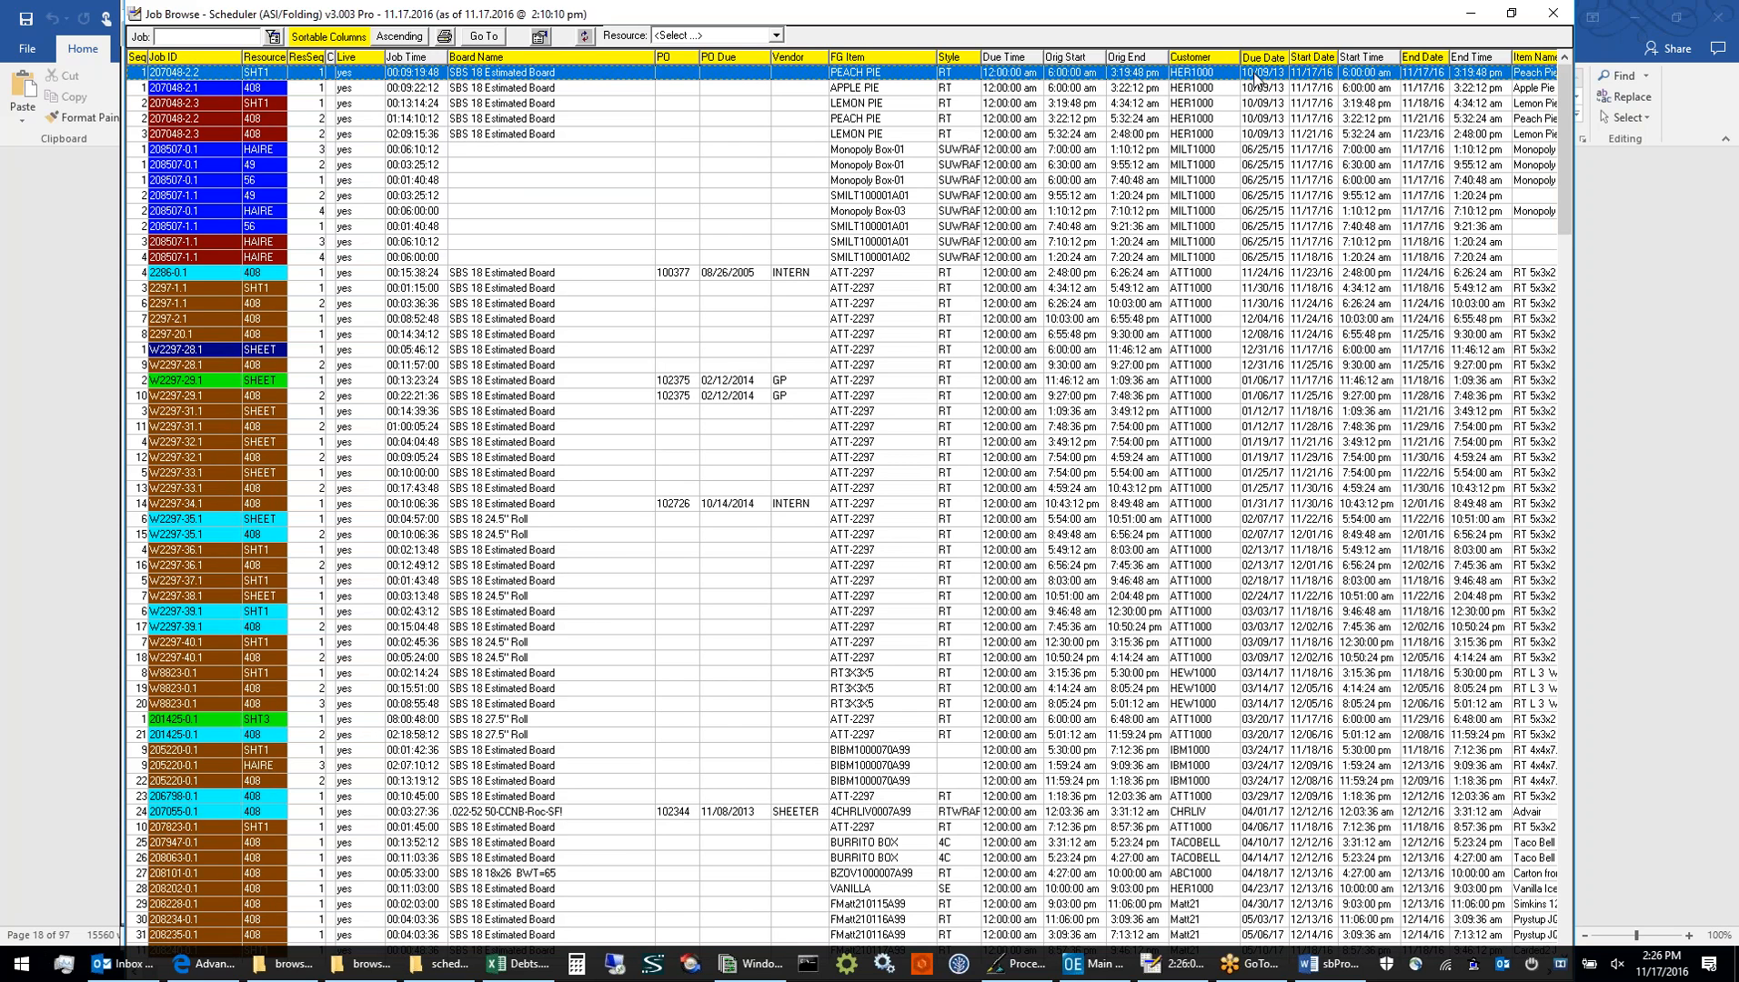
pyautogui.click(1265, 134)
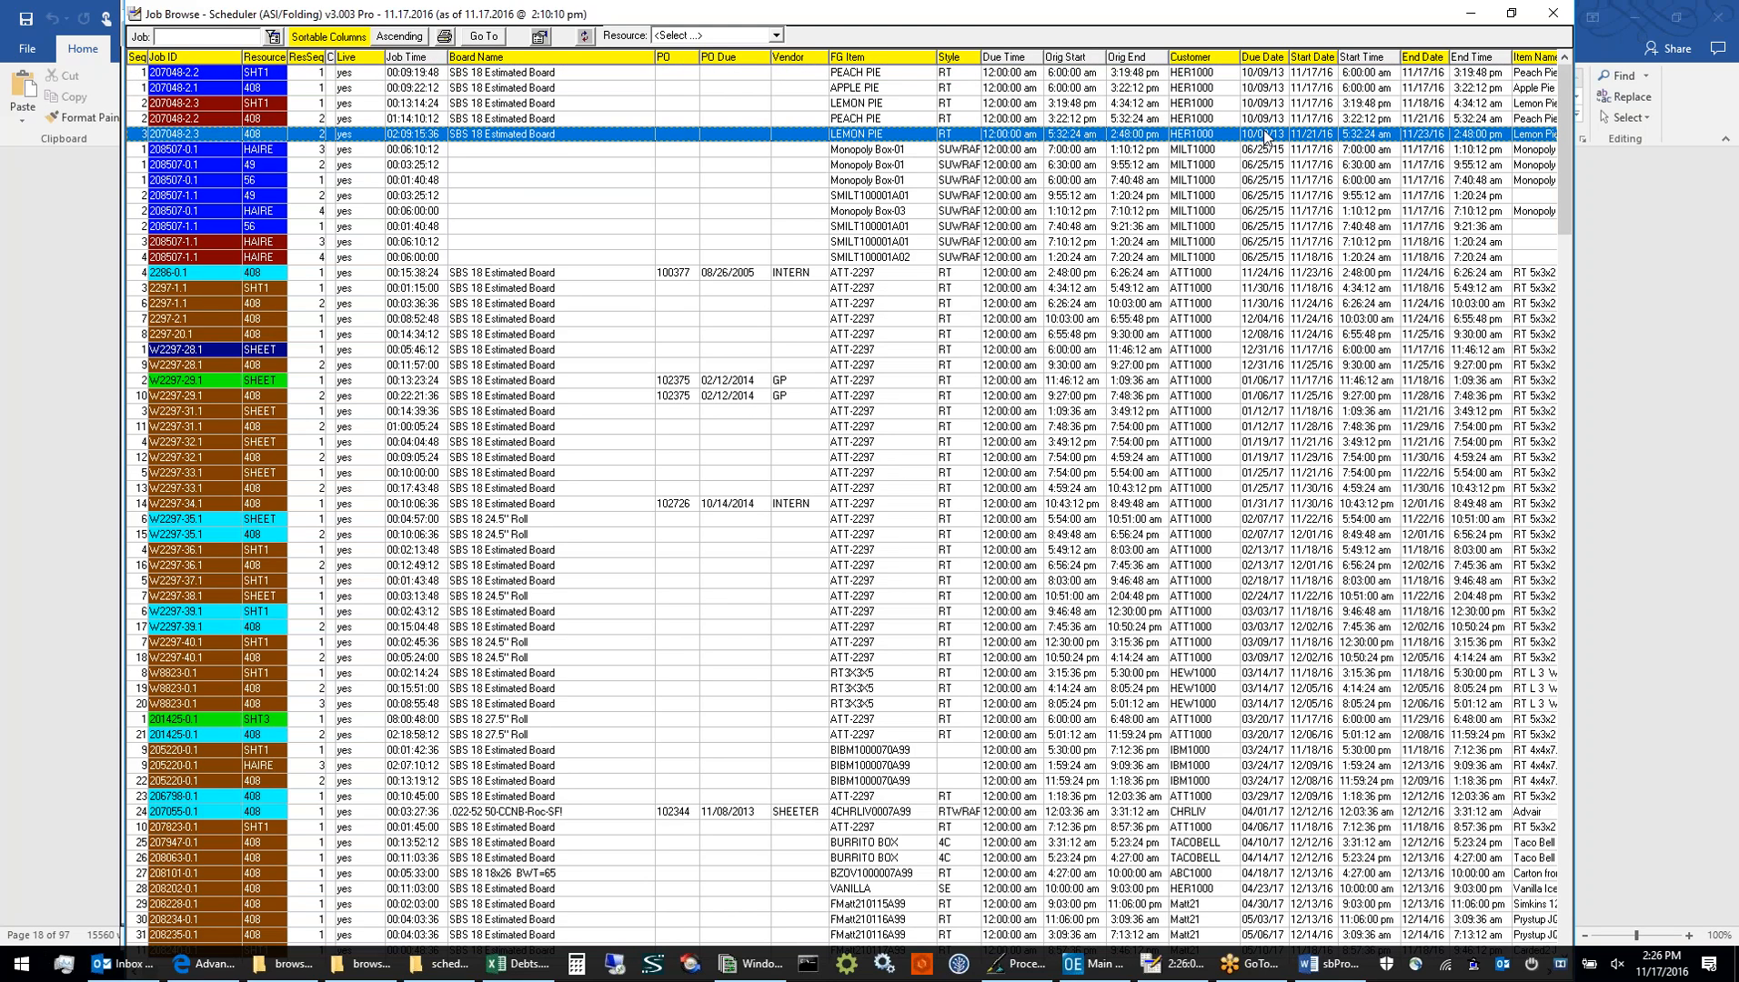
# Highlight the ATT-2297 row for resource 408 and the Peach Pie row for SHT1, and filter Job Browse to resource 10
pyautogui.click(1262, 273)
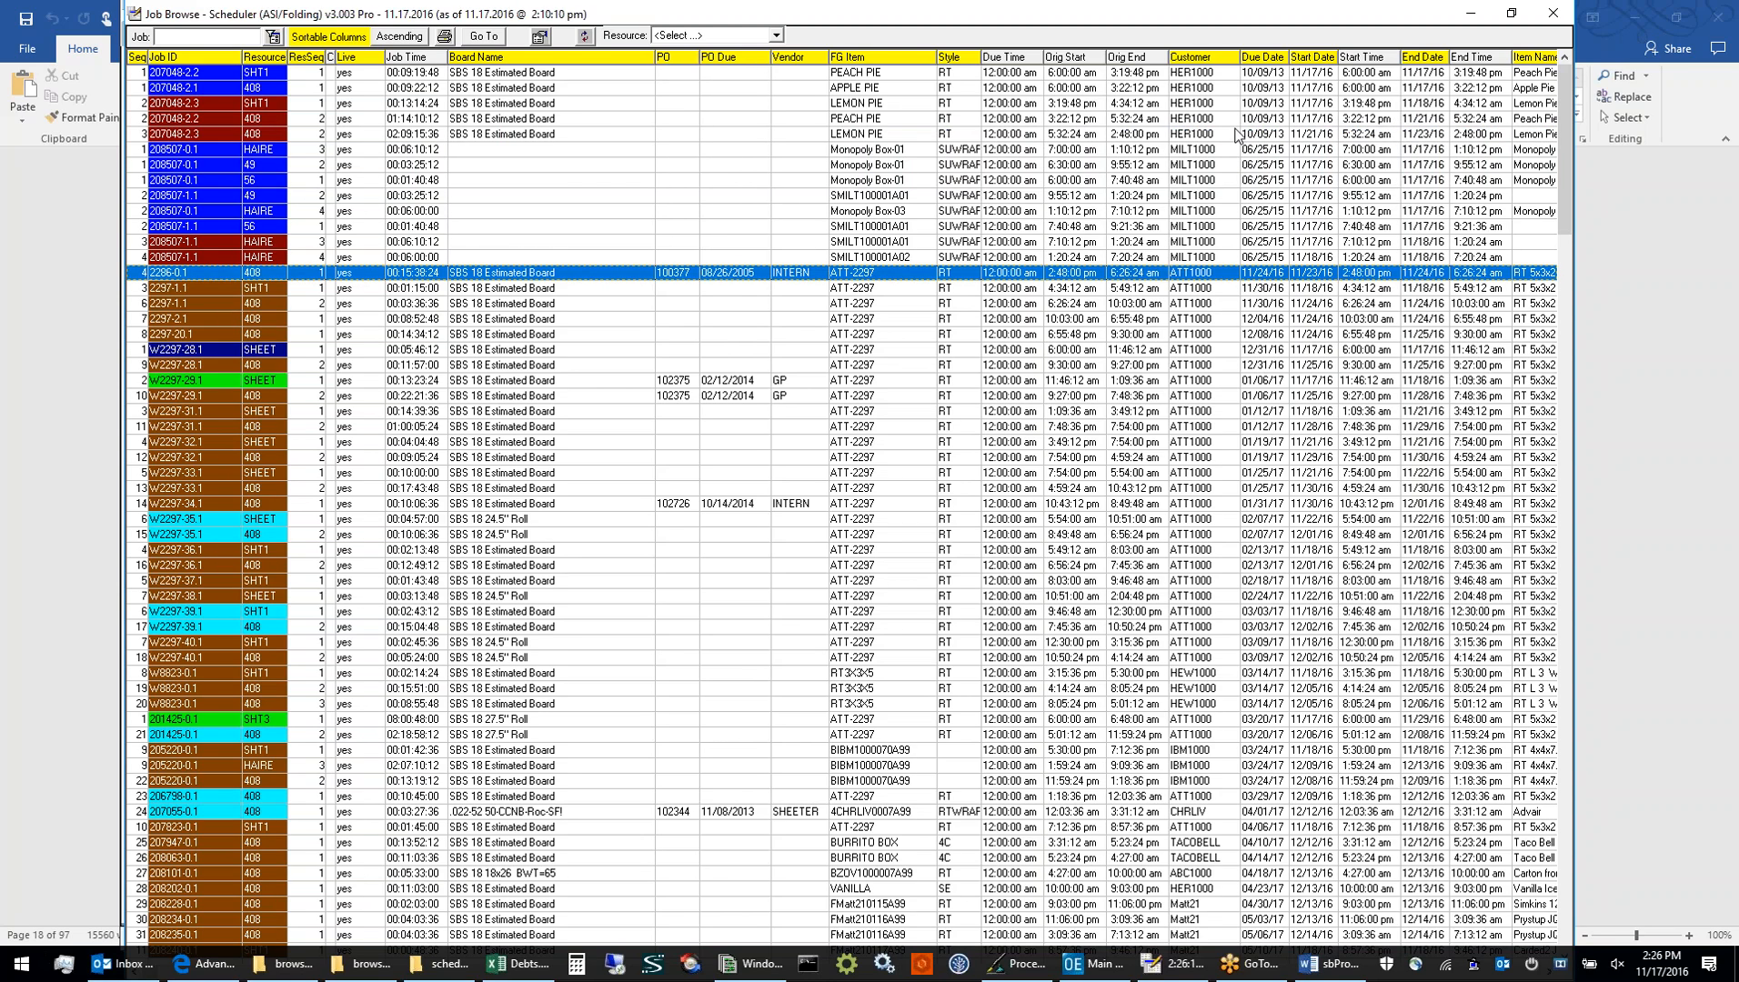
pyautogui.click(1254, 73)
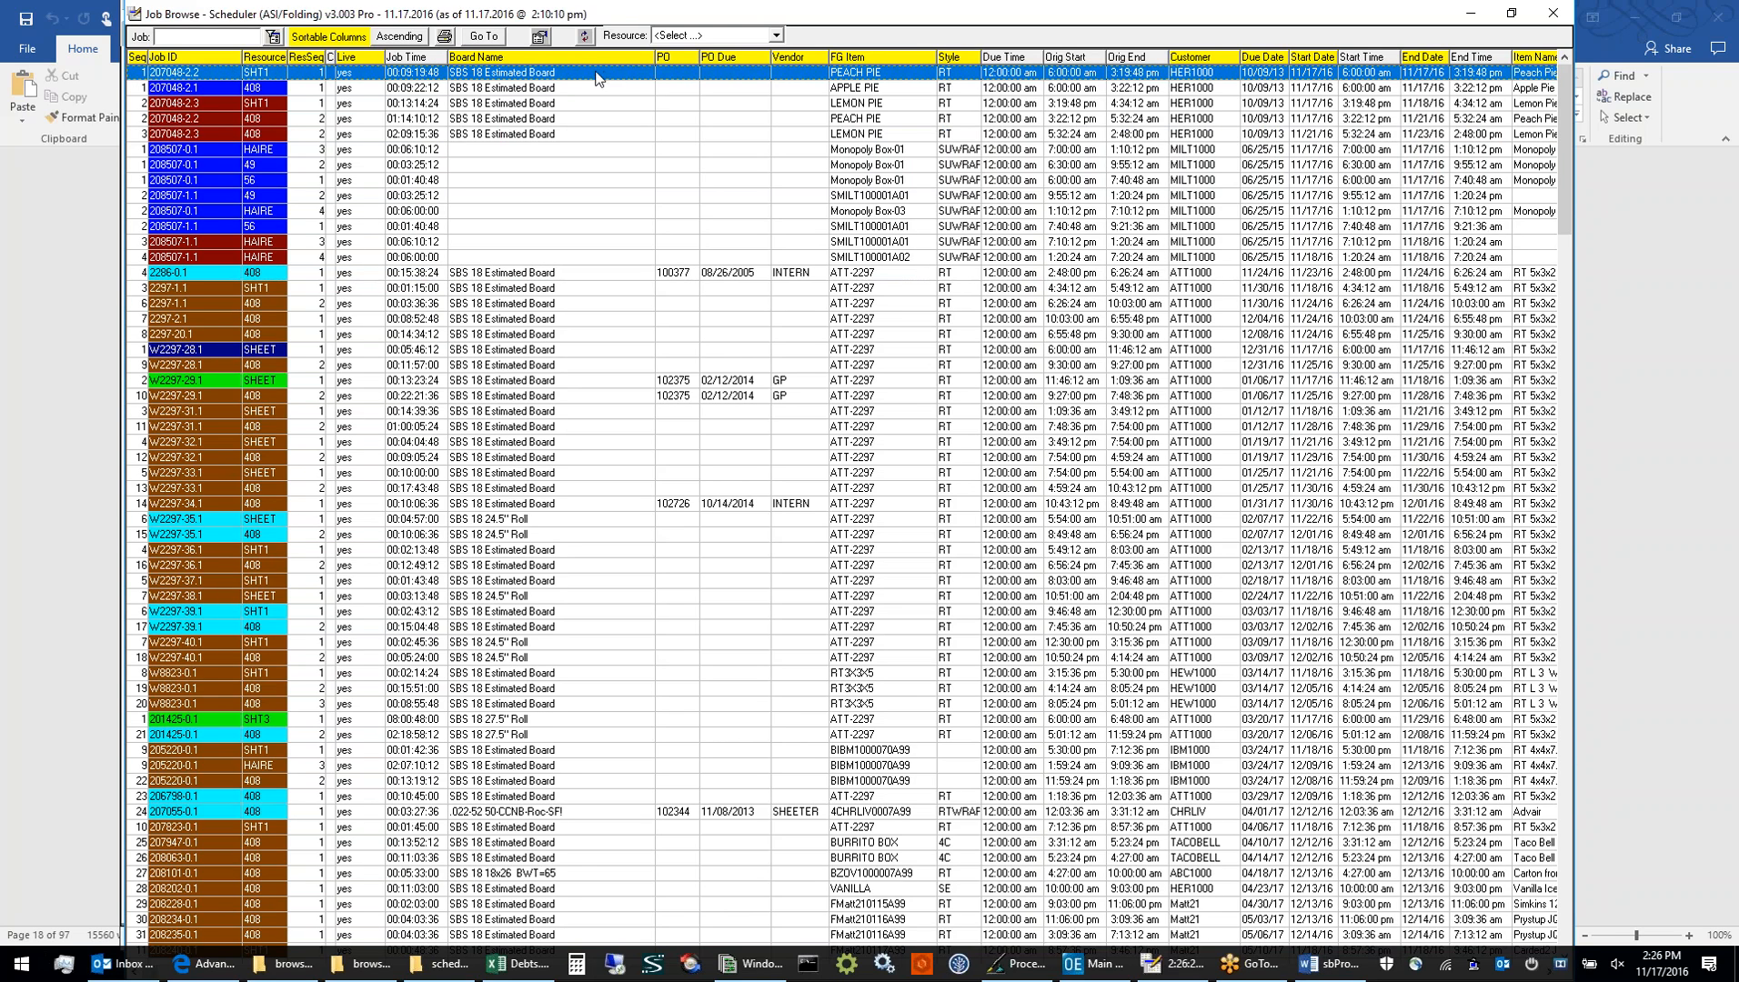
pyautogui.click(779, 37)
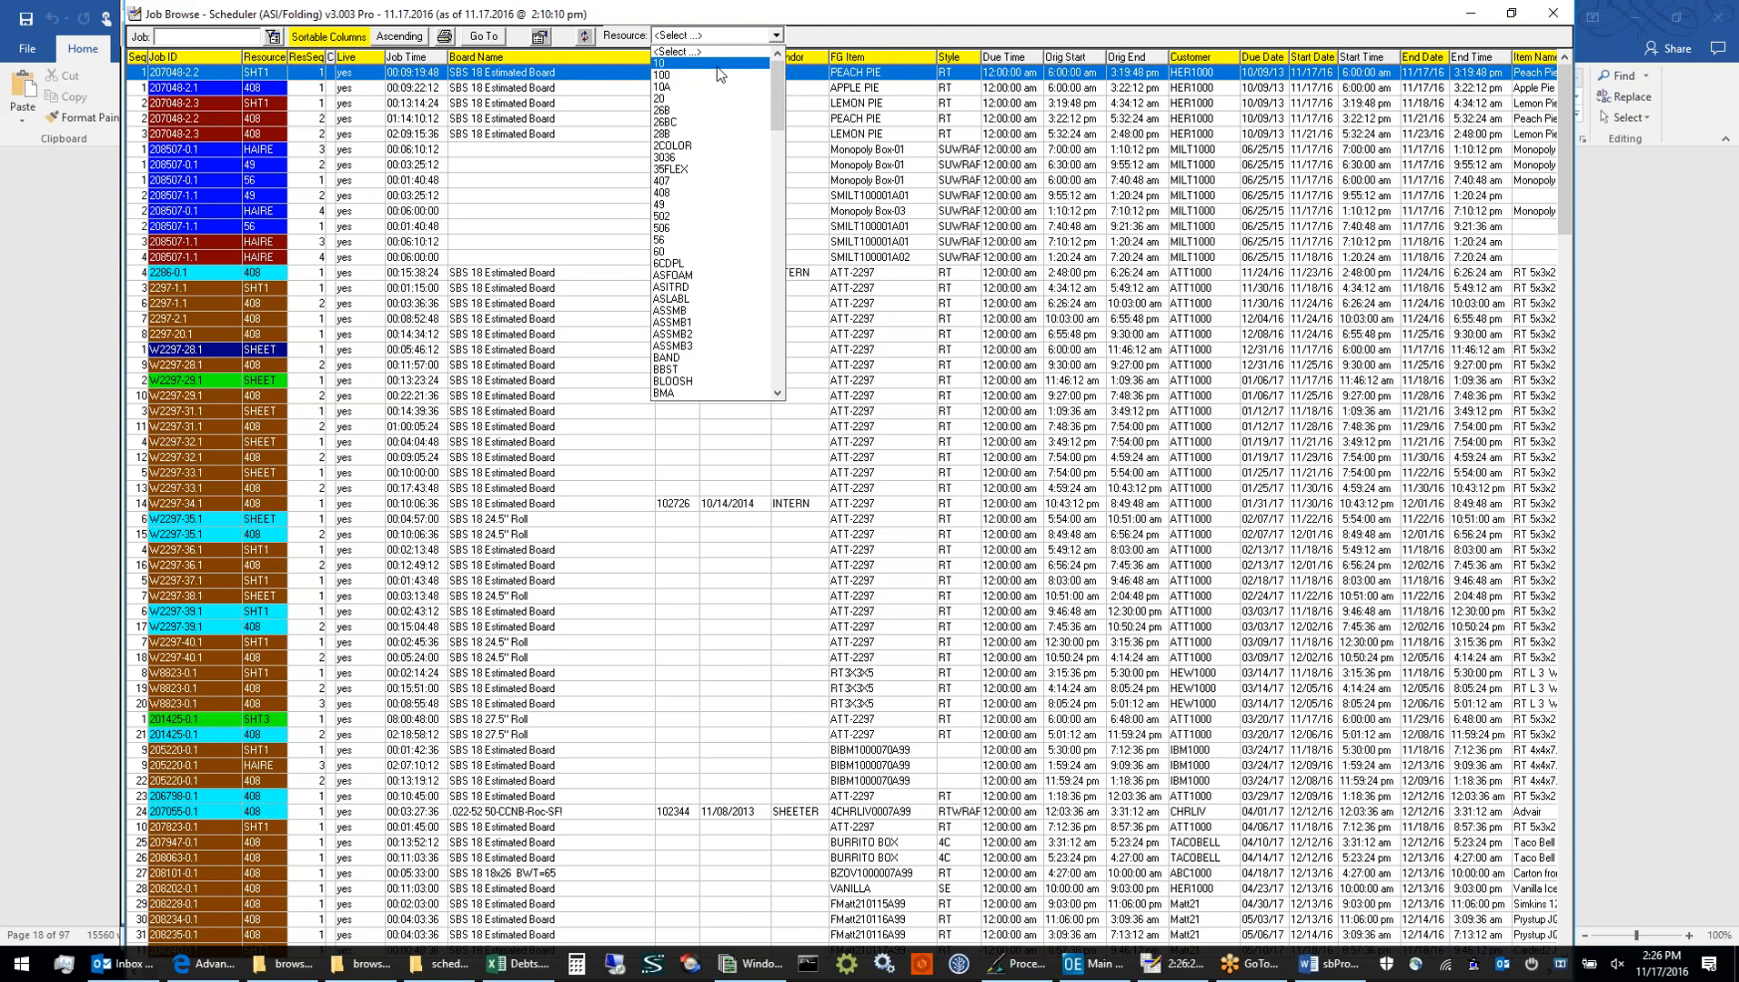
pyautogui.click(717, 67)
# Filter the Job Browse list to resource SHT1, sort it by Job ID, and close Job Browse
pyautogui.click(768, 41)
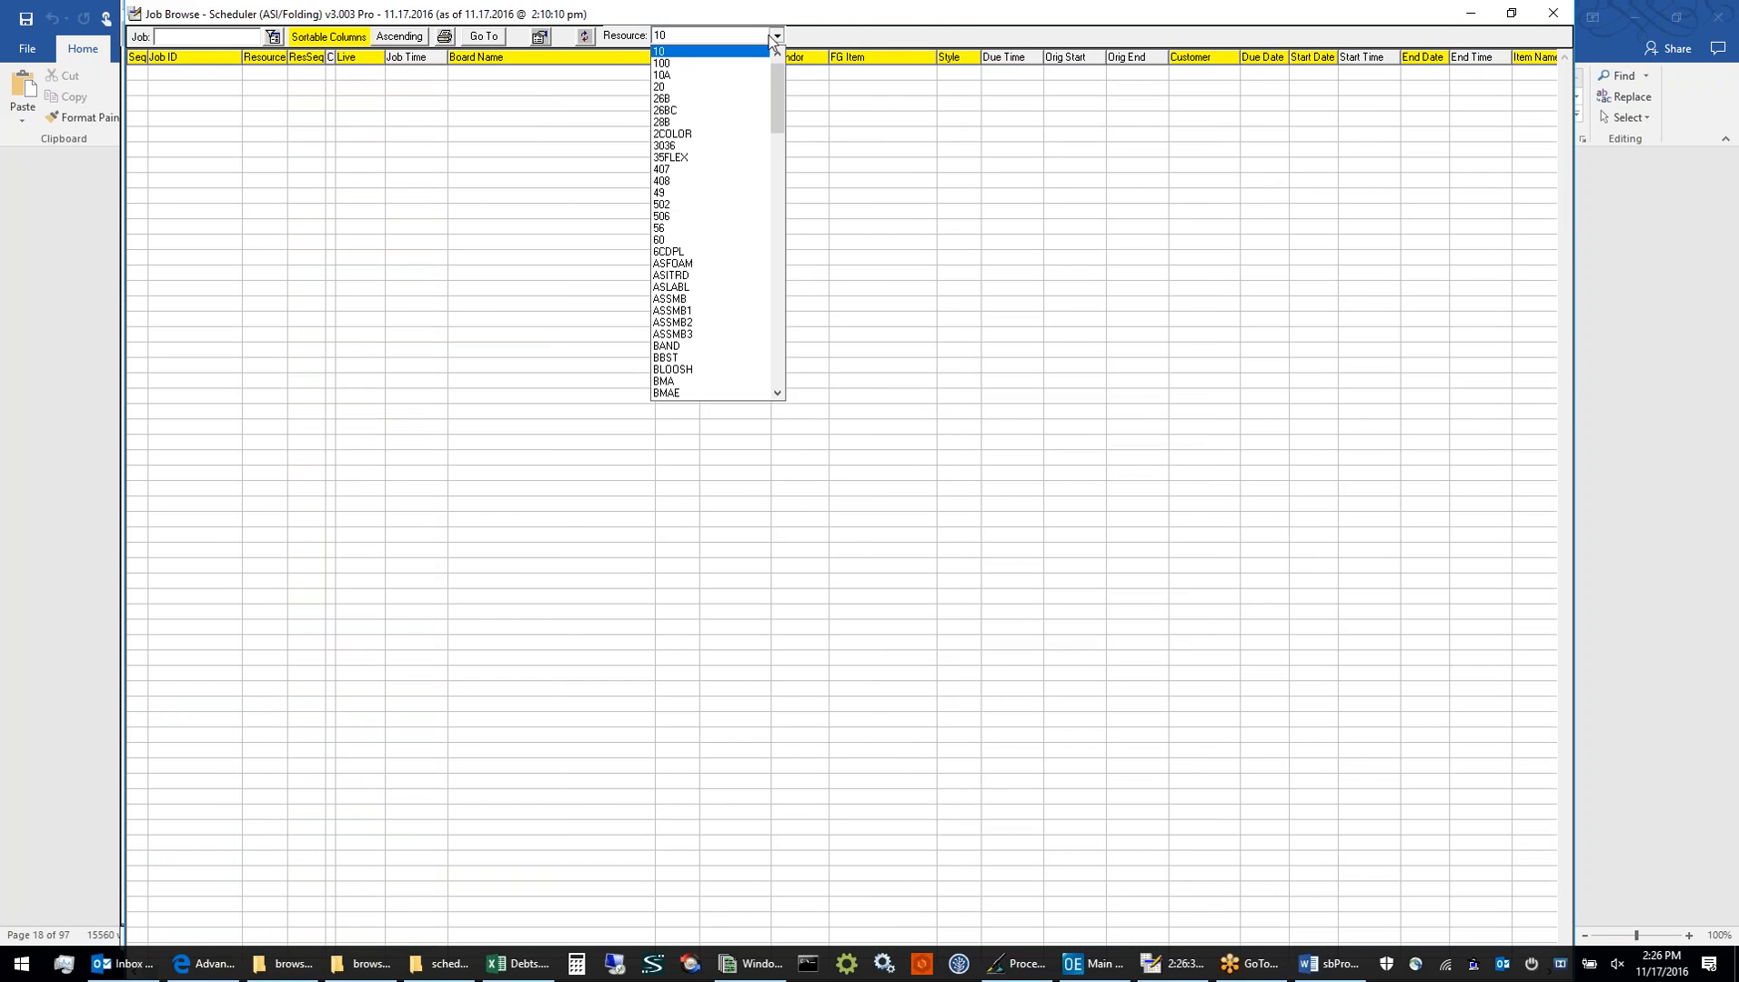
pyautogui.scroll(-2, 738, 178)
pyautogui.scroll(-5, 738, 178)
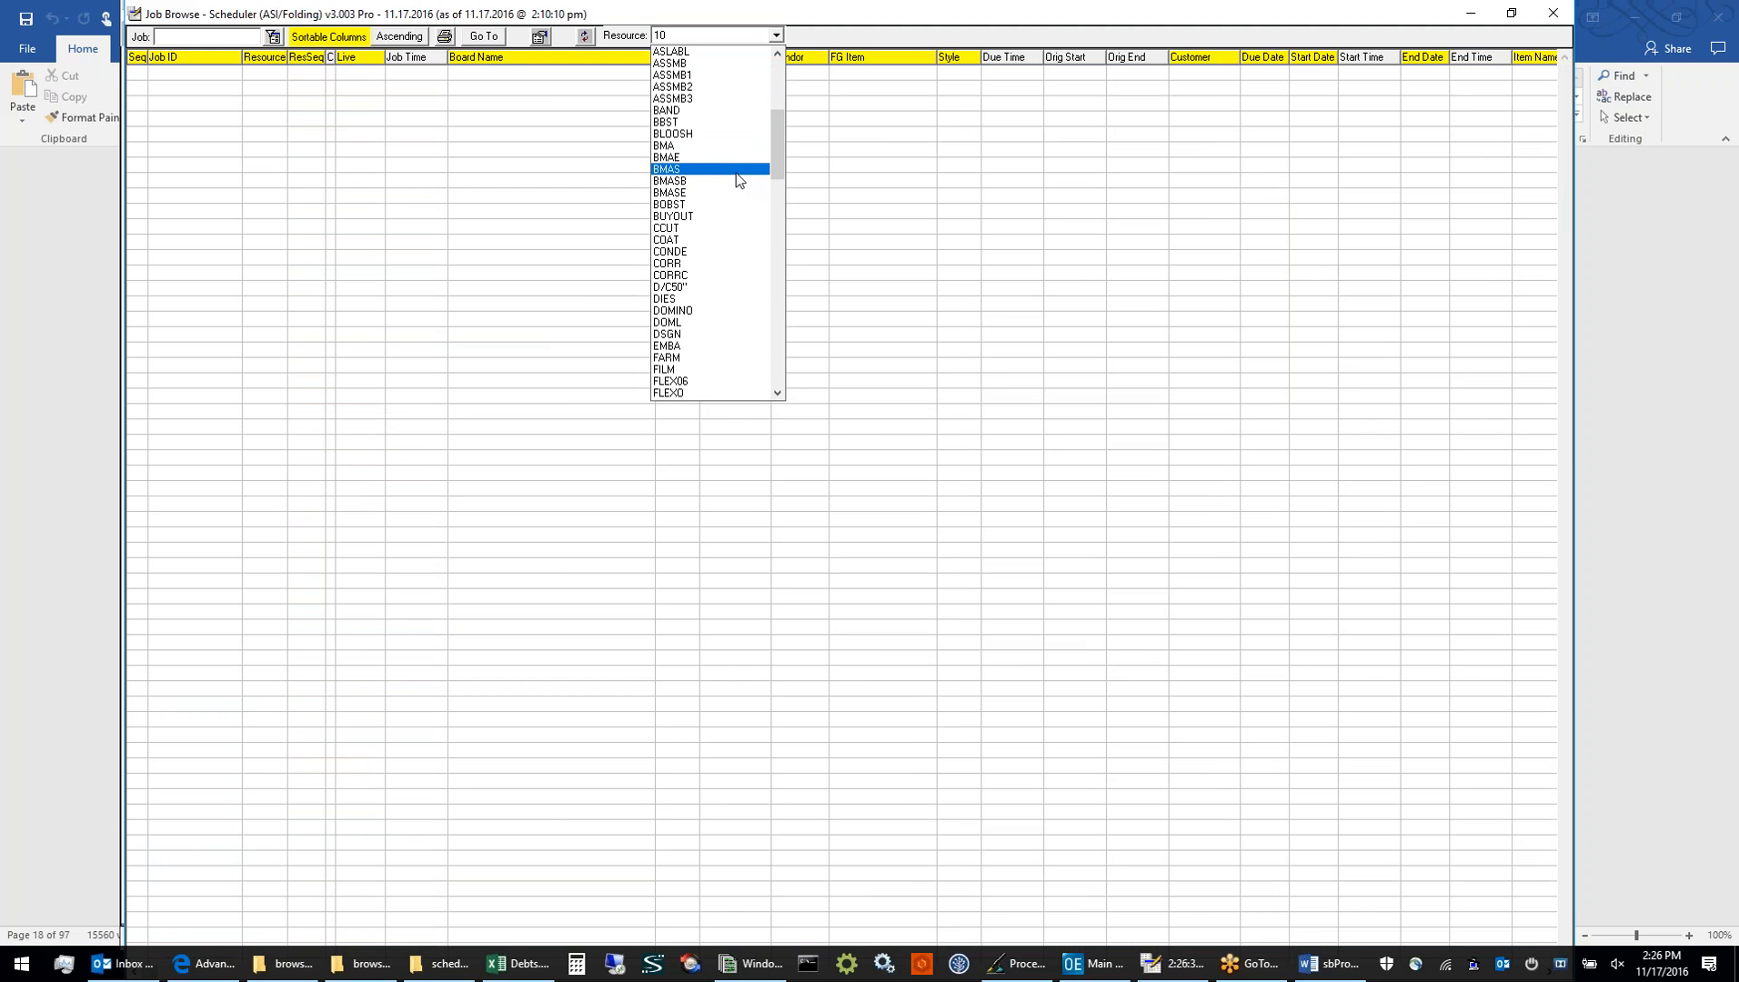
pyautogui.scroll(2, 734, 172)
pyautogui.scroll(-2, 732, 170)
pyautogui.scroll(-20, 731, 170)
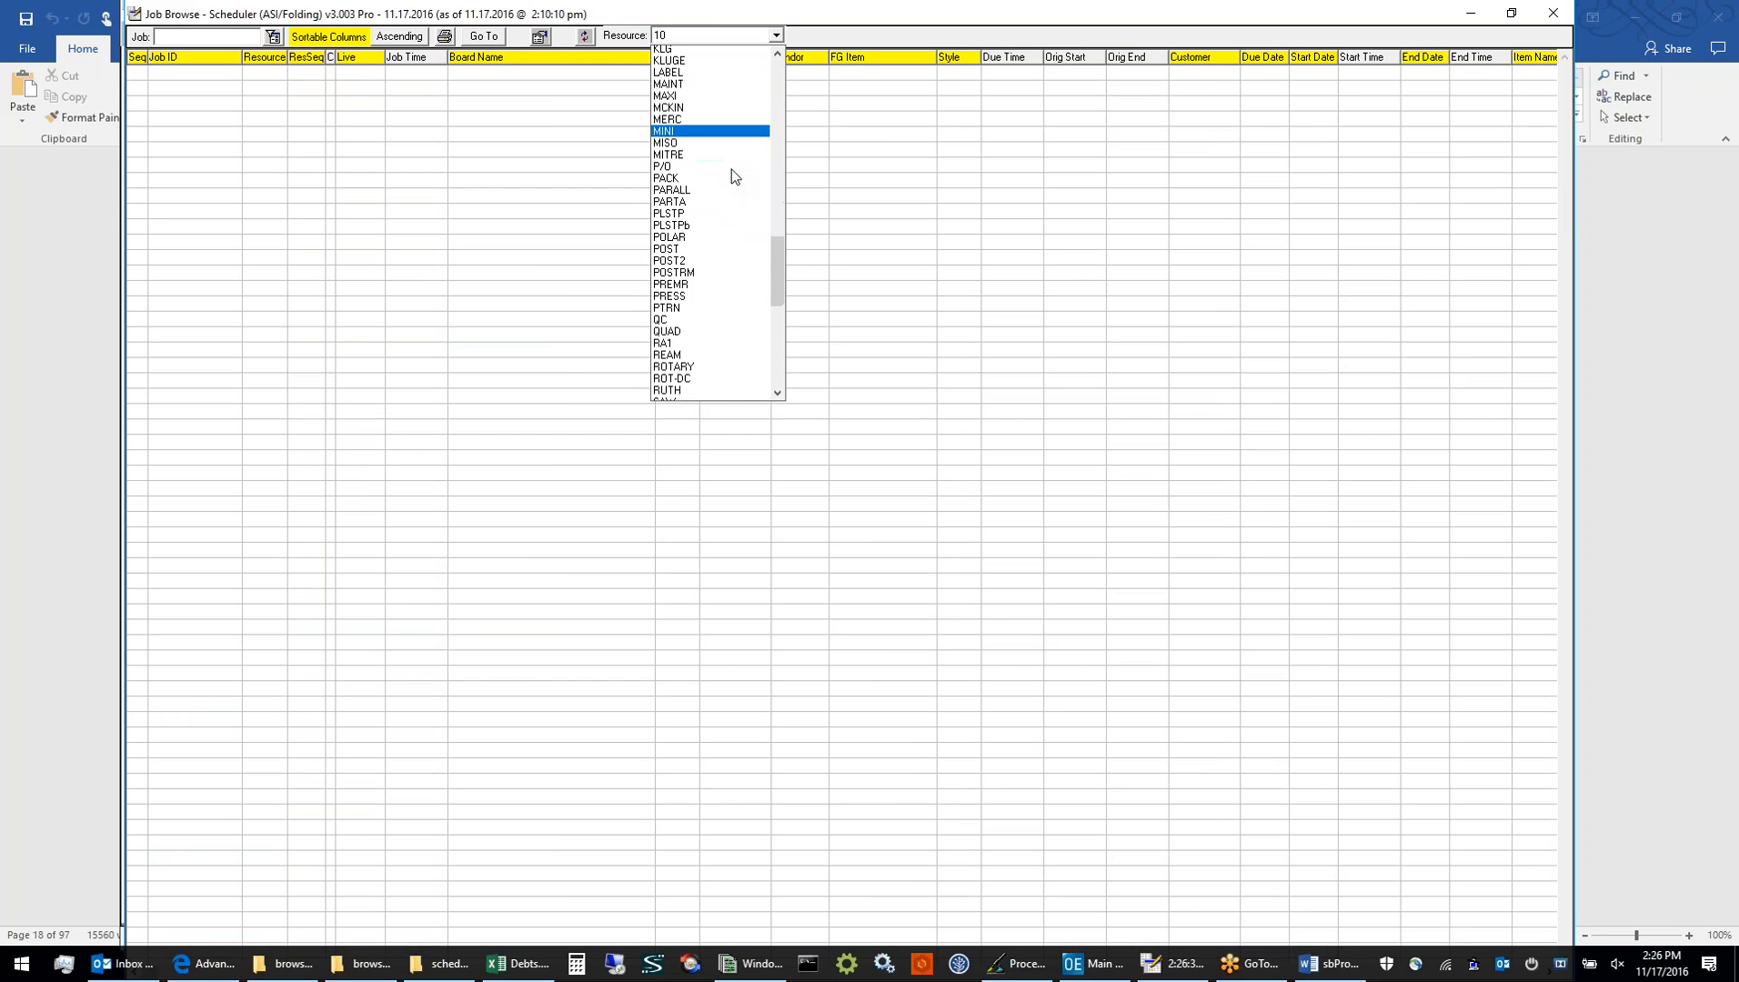
pyautogui.scroll(-4, 735, 176)
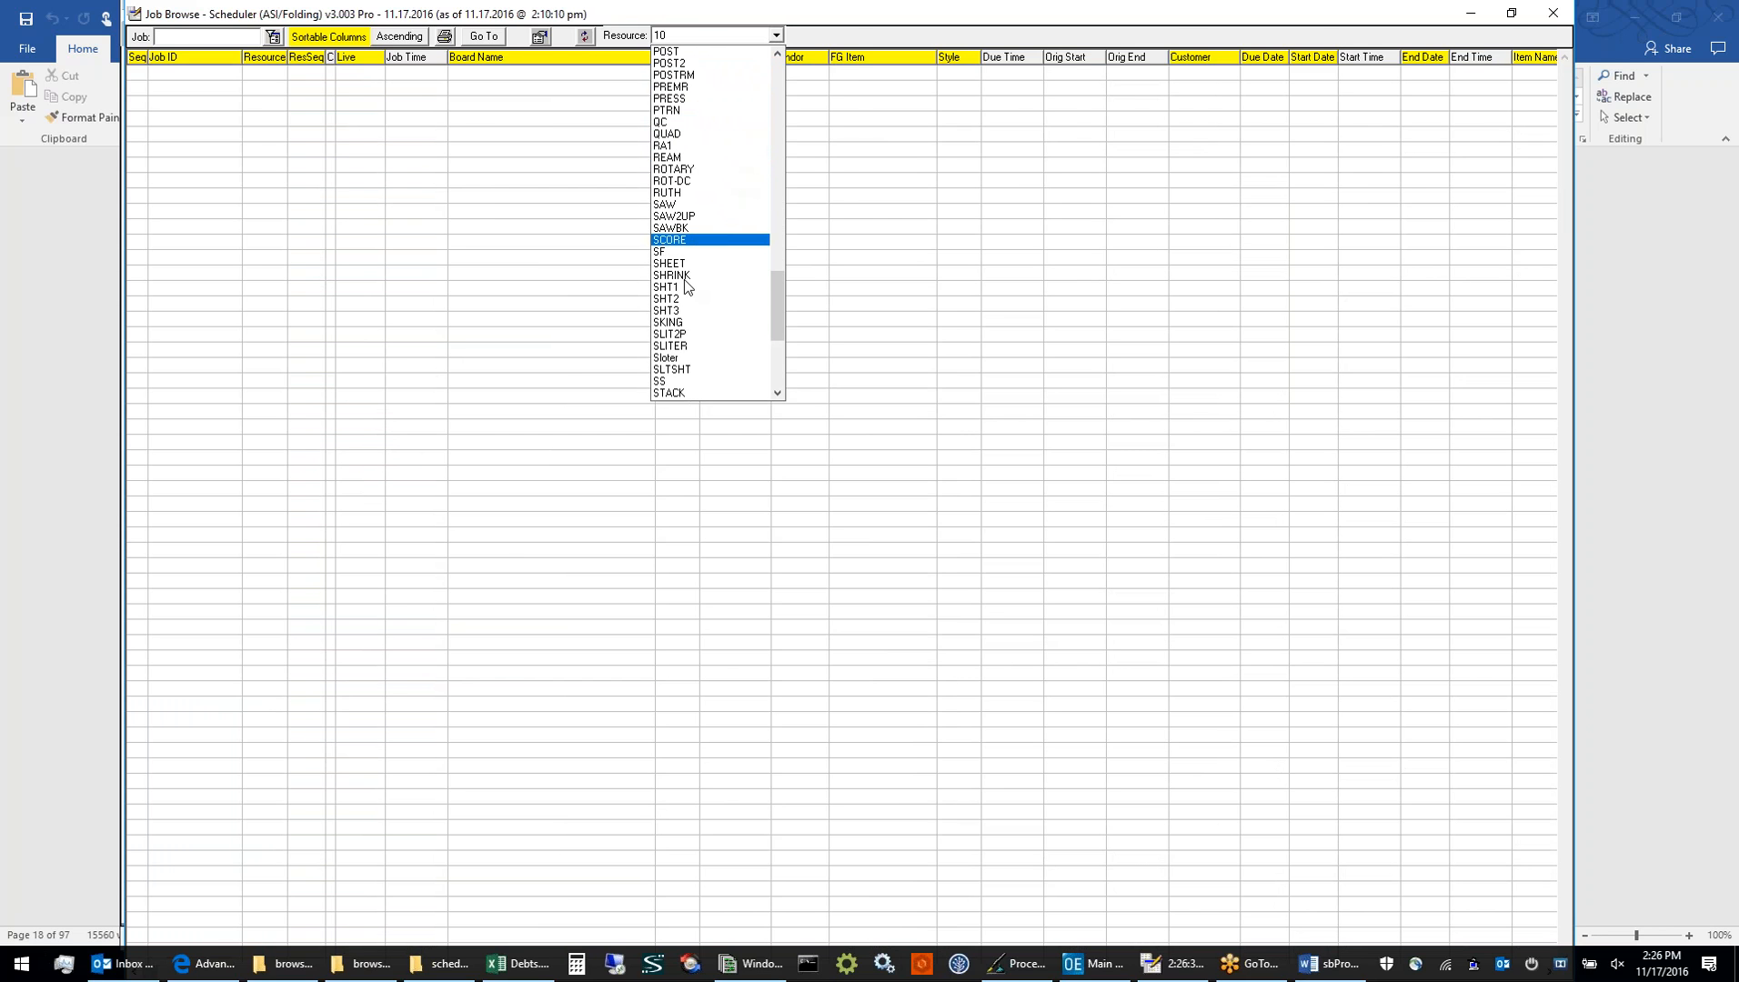
pyautogui.click(685, 288)
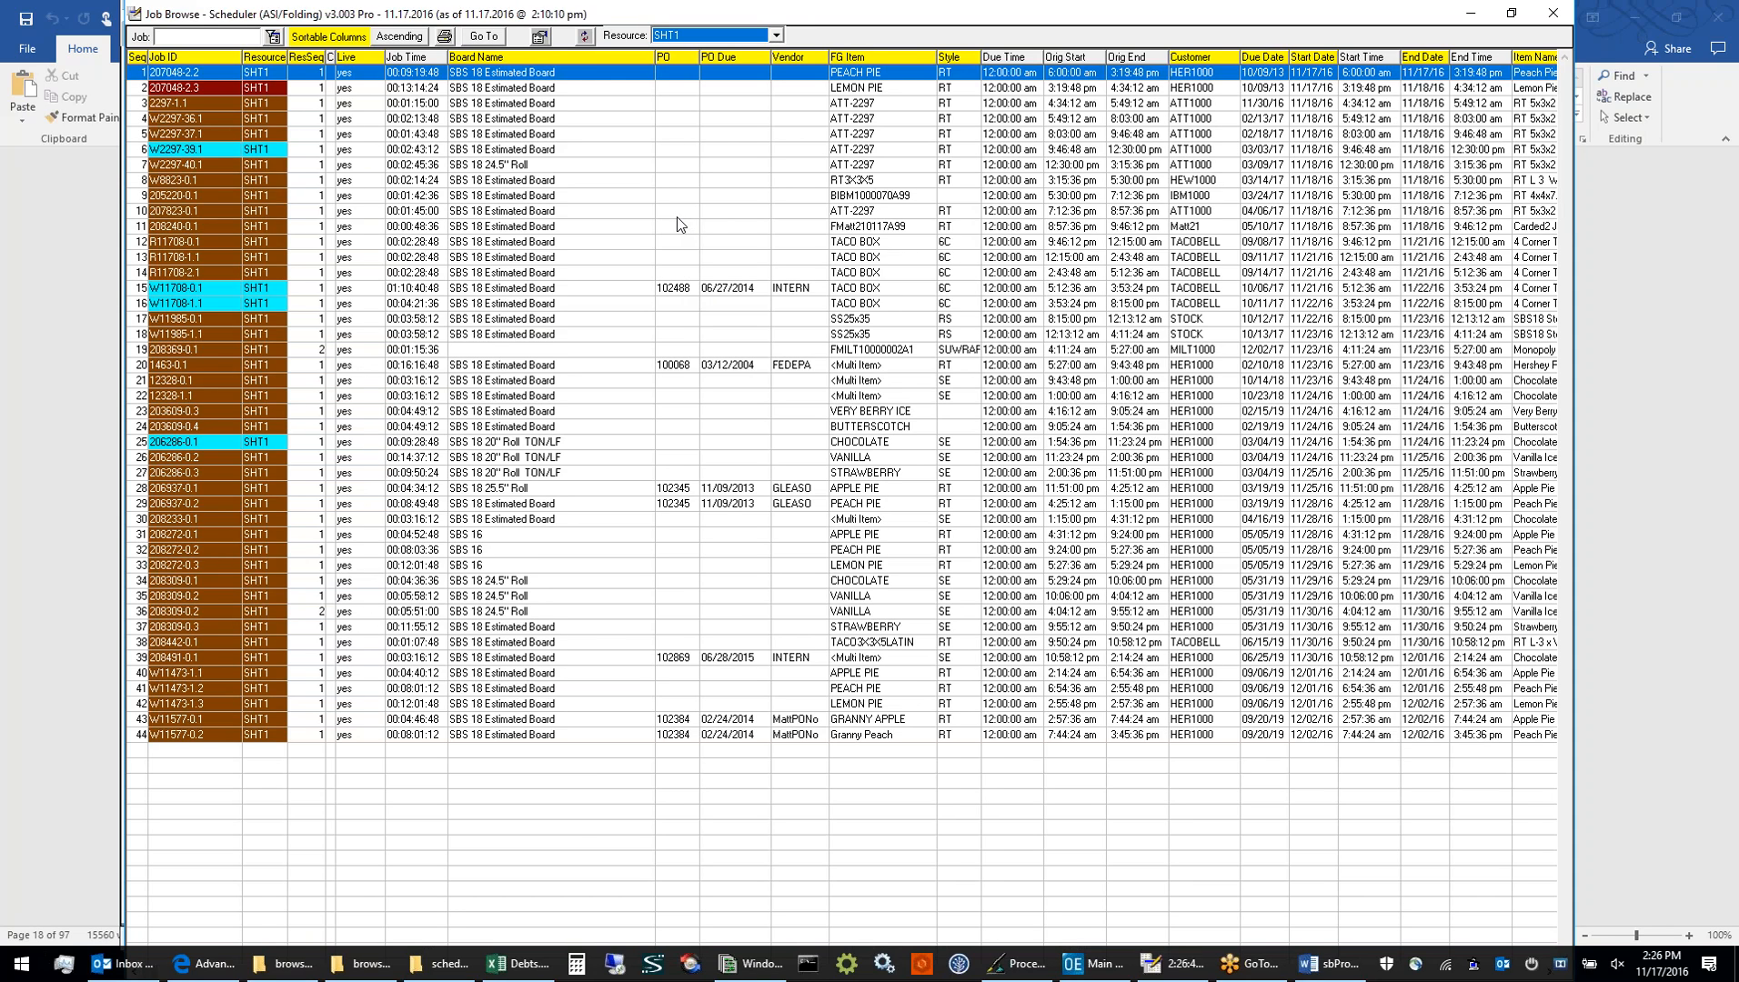
pyautogui.click(201, 55)
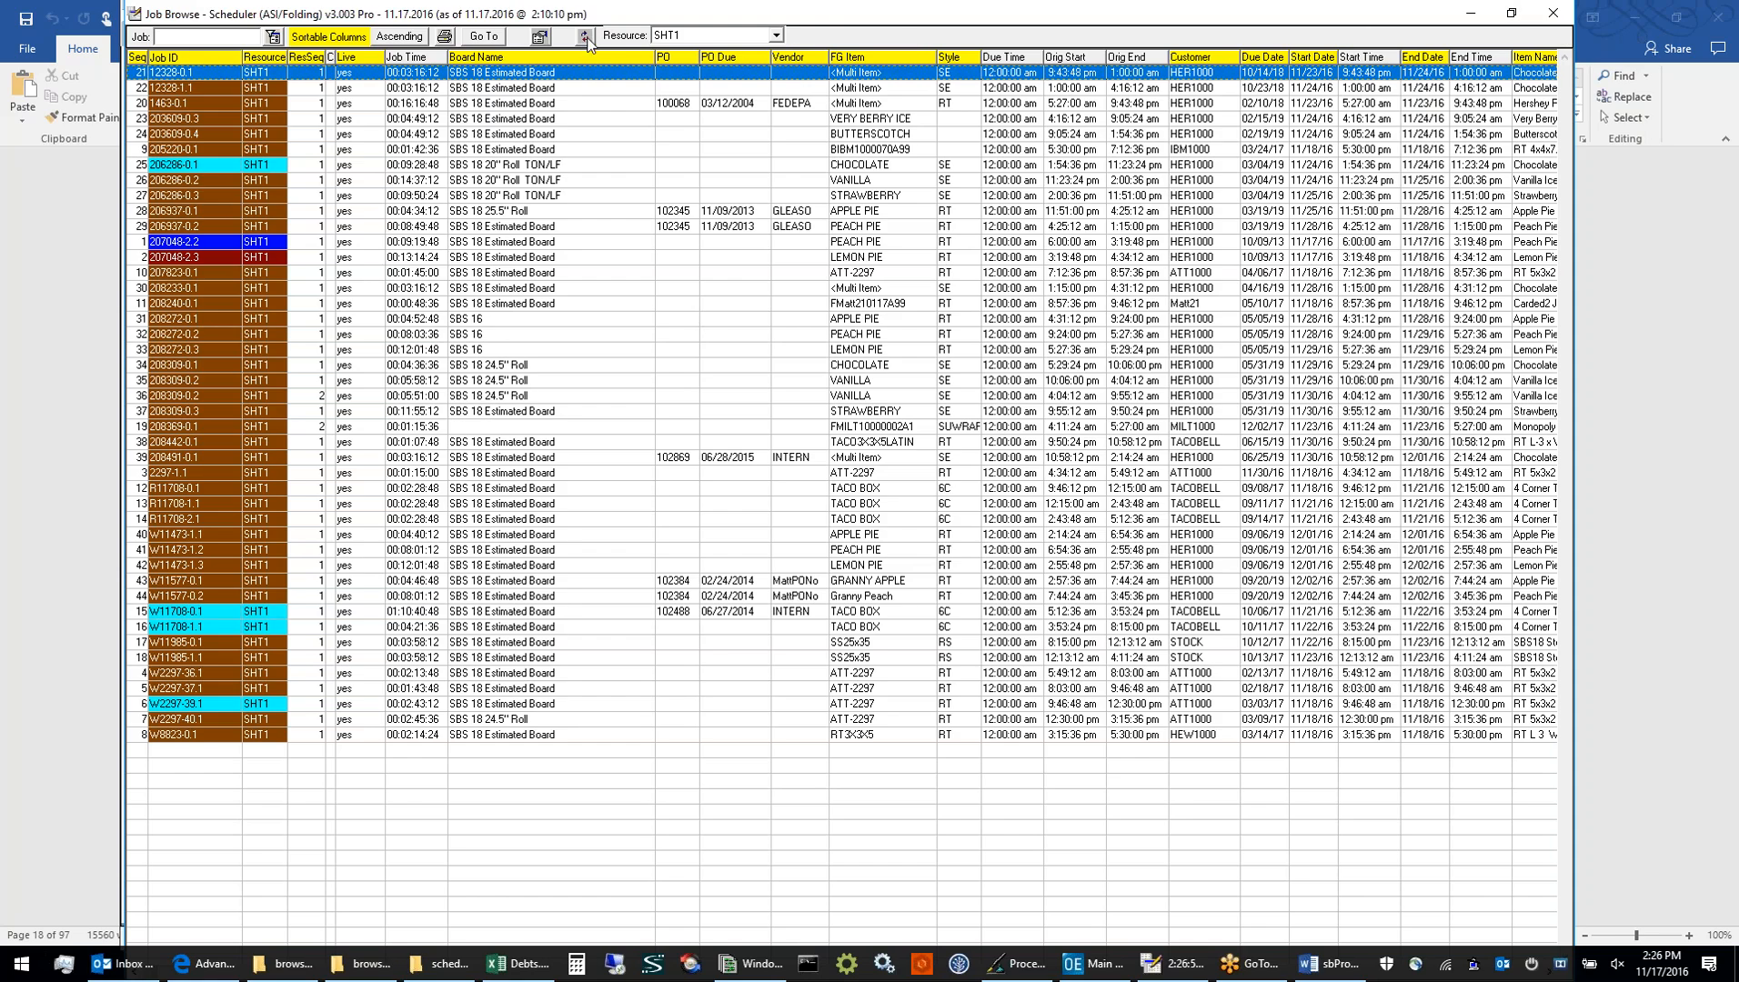
pyautogui.click(1553, 14)
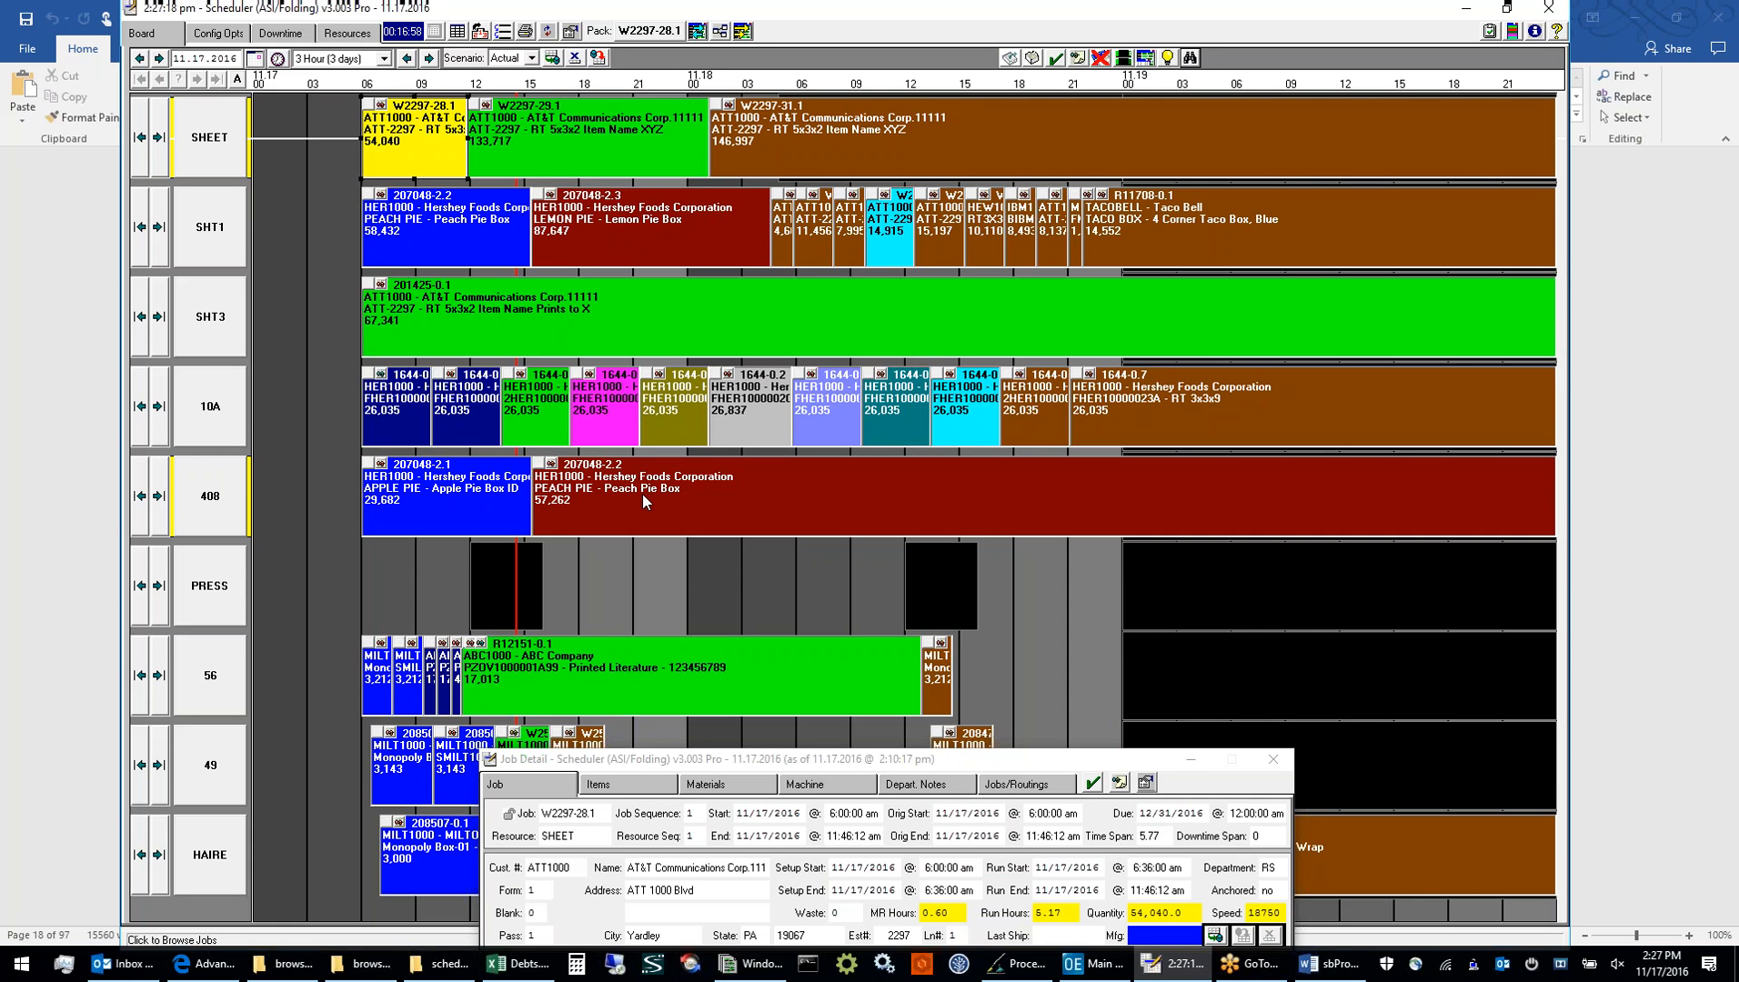
# Jump from the selected job on SHEET to its operation on resource 408, and return to its SHEET operation
pyautogui.press('Right')
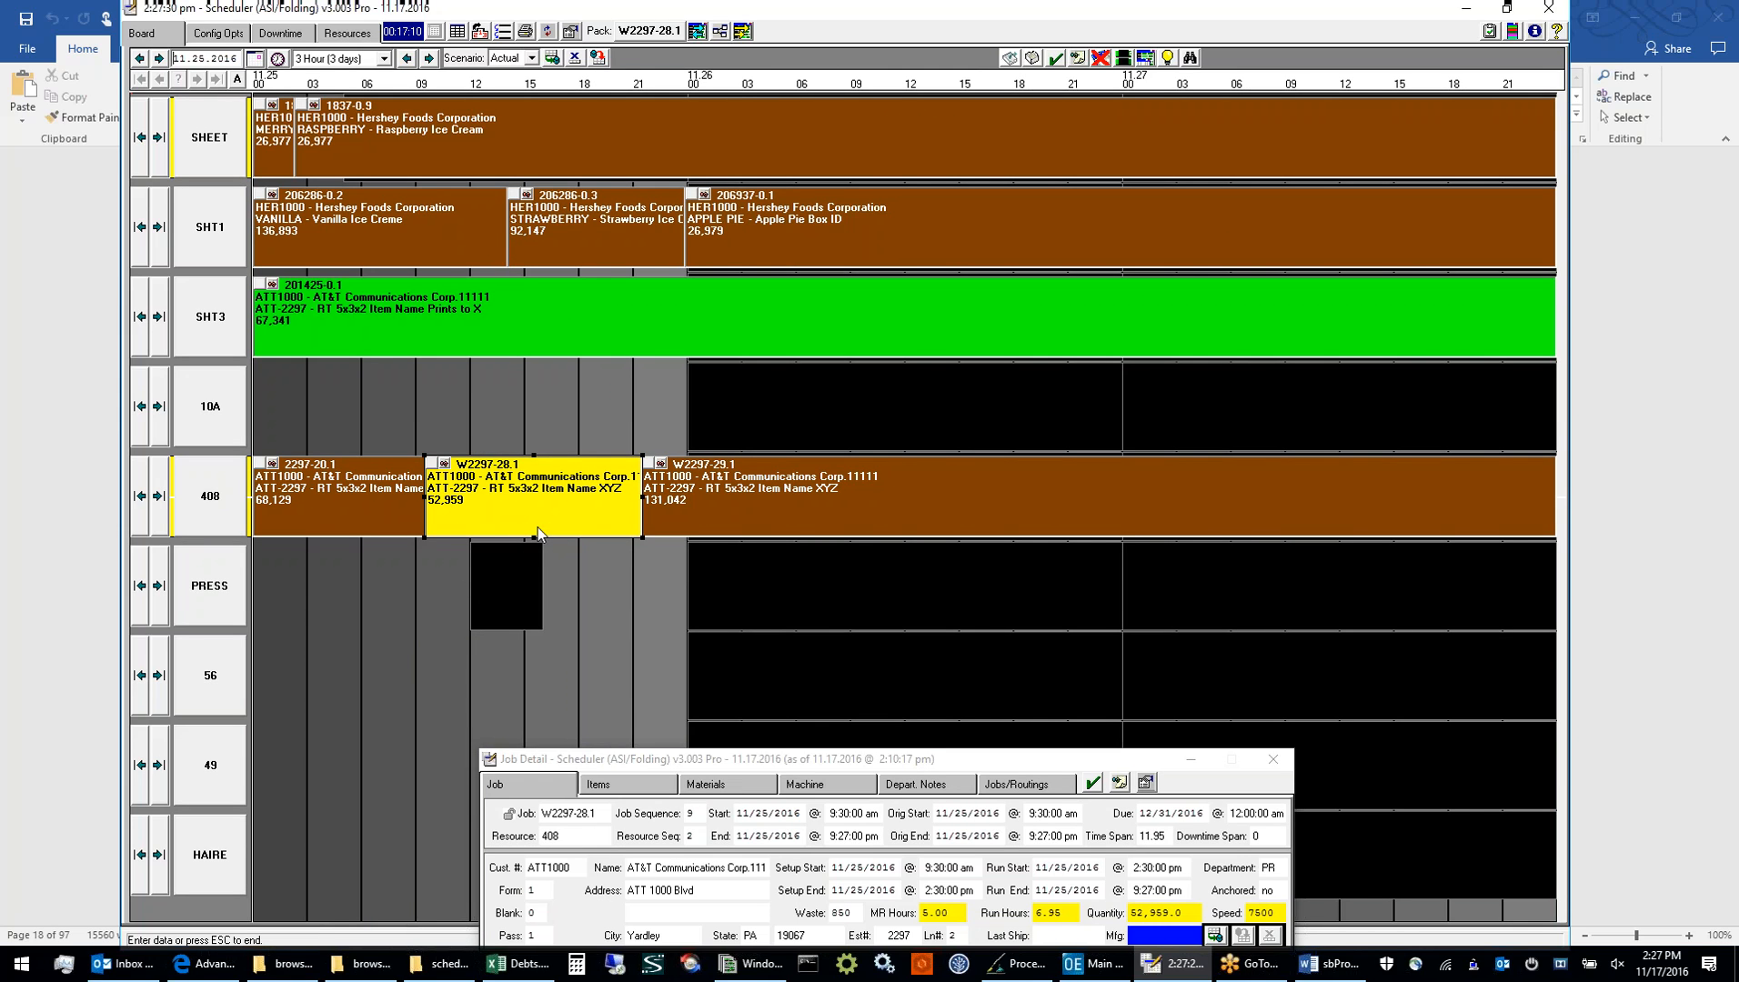
pyautogui.press('t')
pyautogui.press('Return')
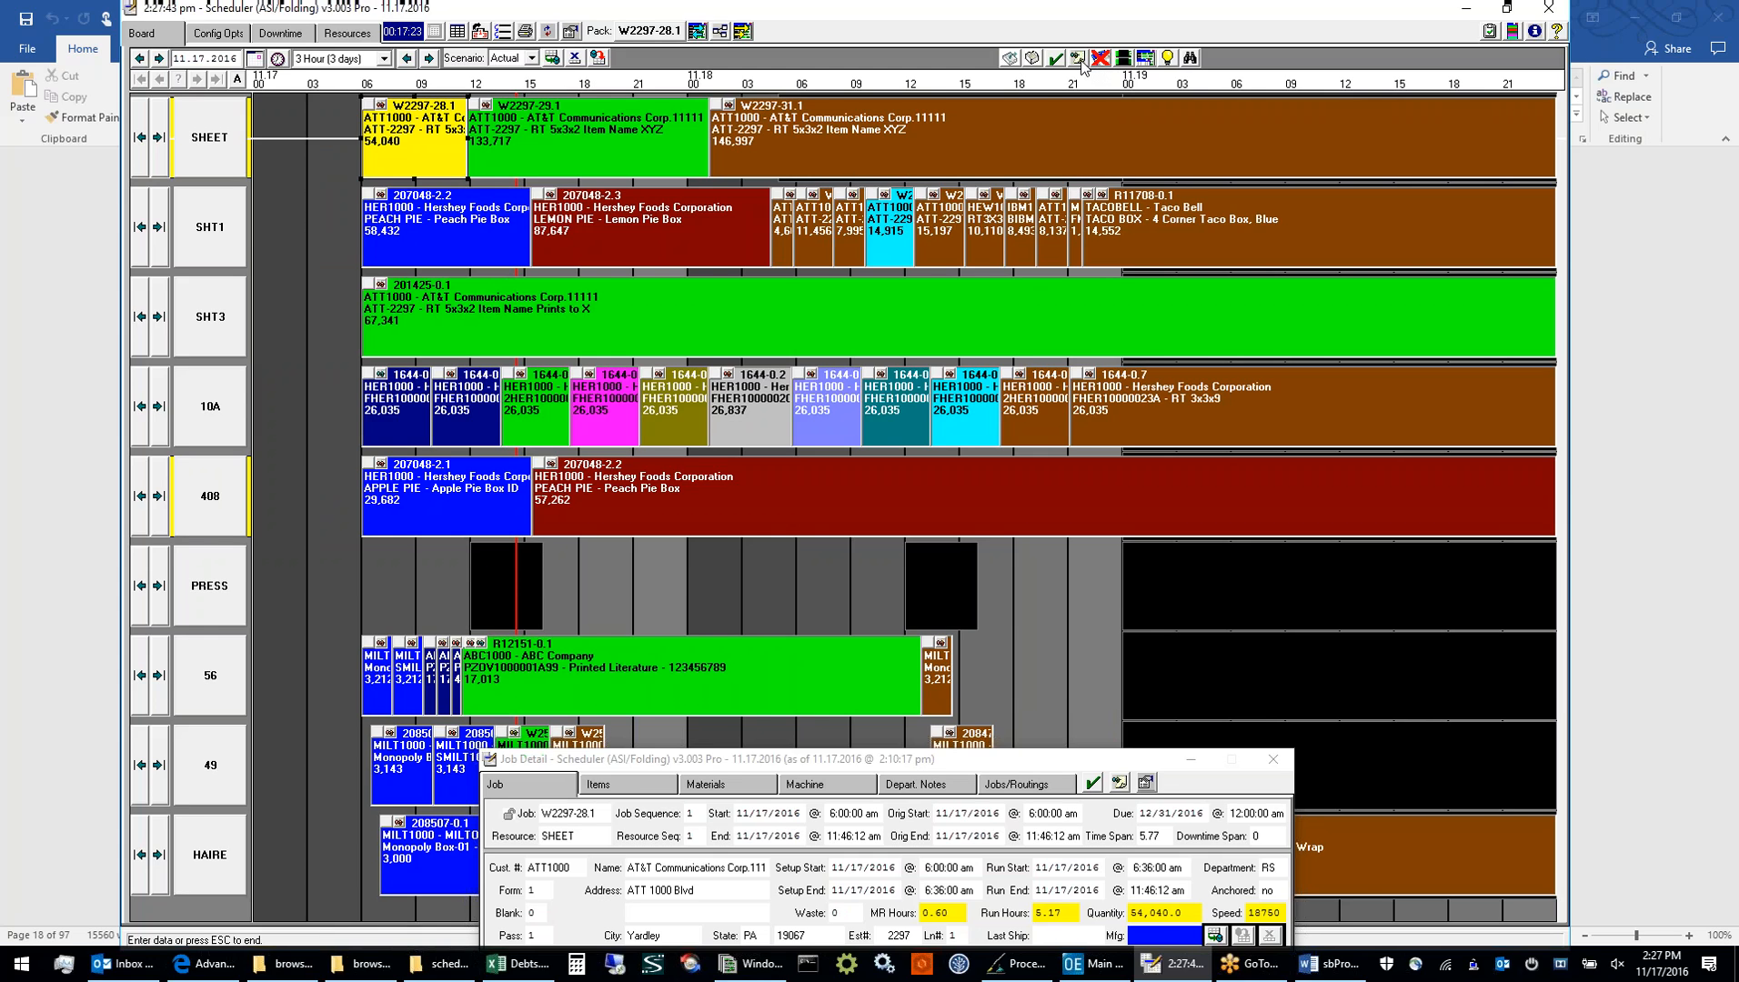
# Add the job note "add this note" to the brown job on SHEET, saving it for that resource only
pyautogui.click(1018, 138)
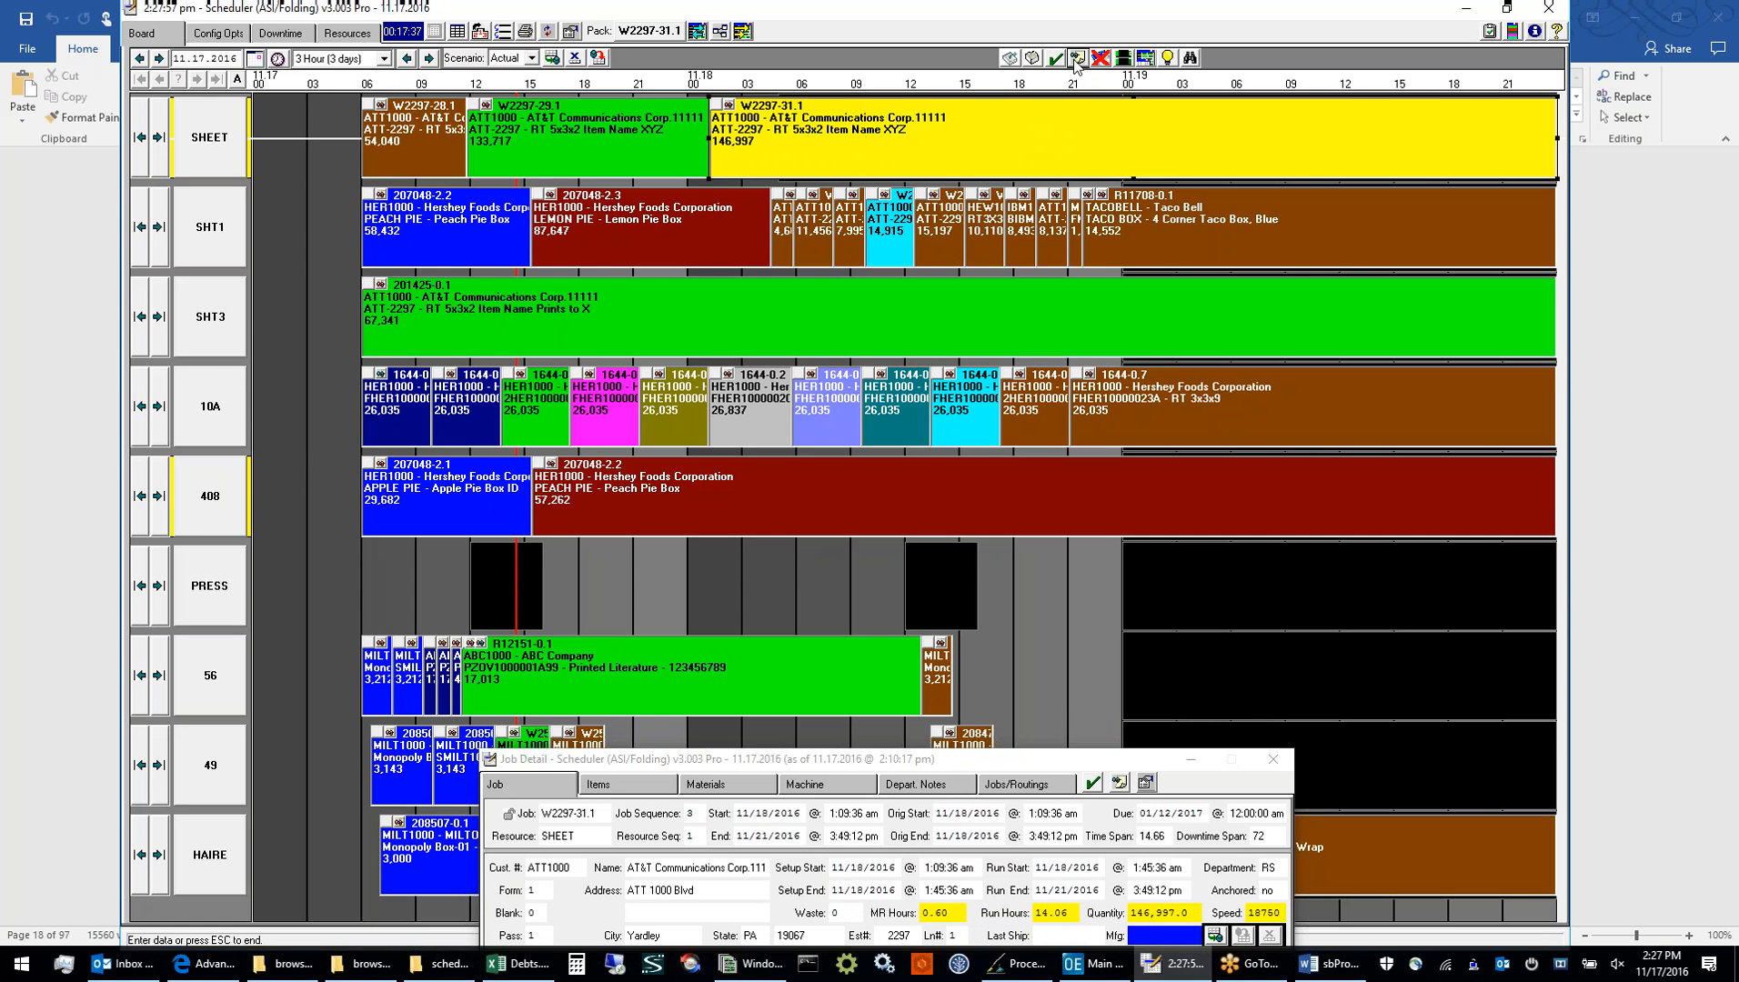
pyautogui.click(1076, 59)
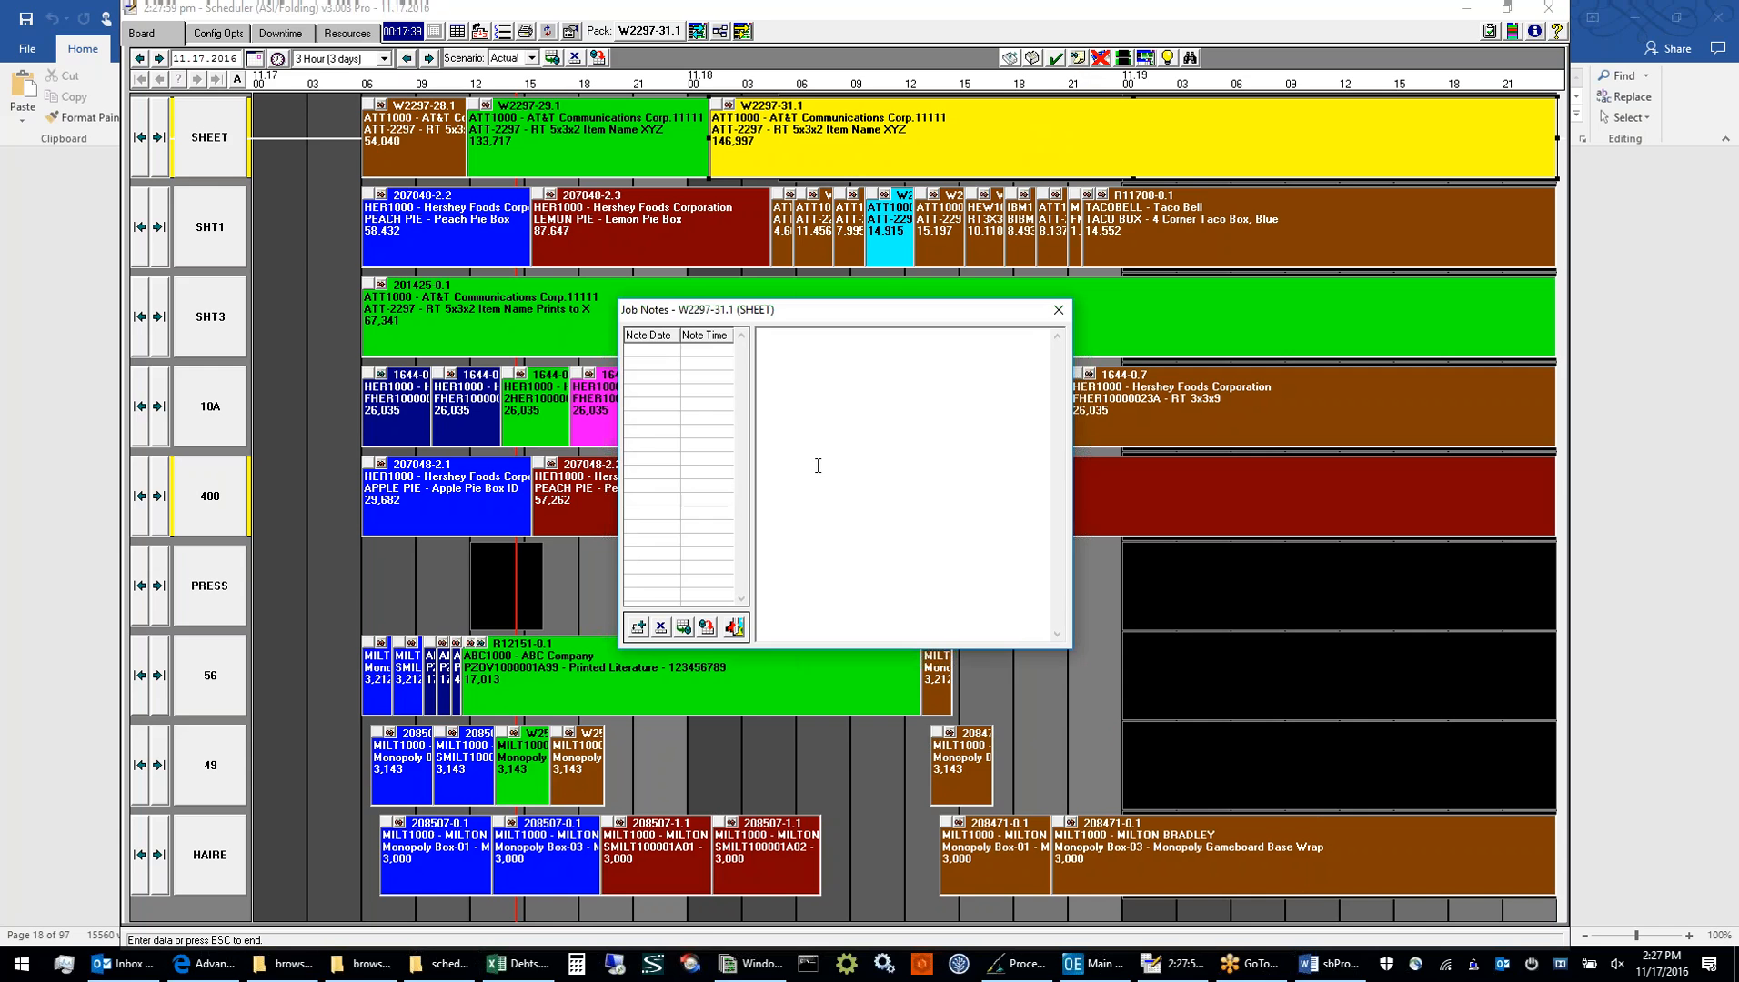
pyautogui.click(637, 630)
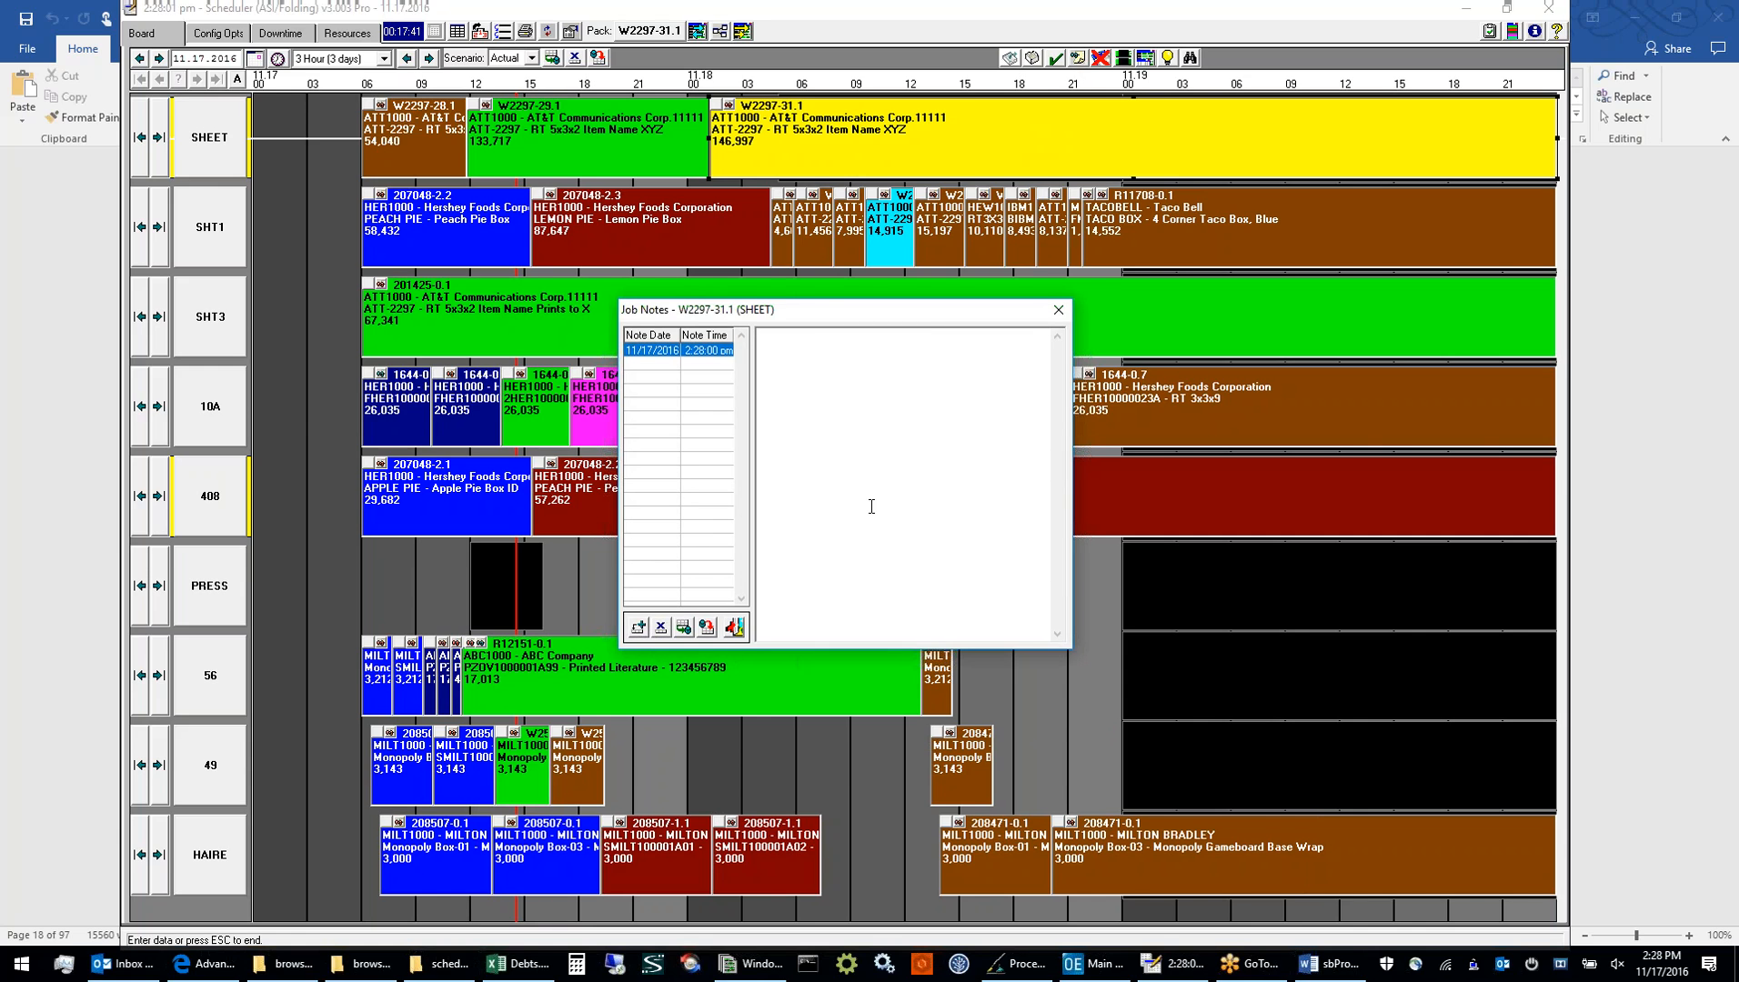
pyautogui.write('add this note')
pyautogui.click(683, 628)
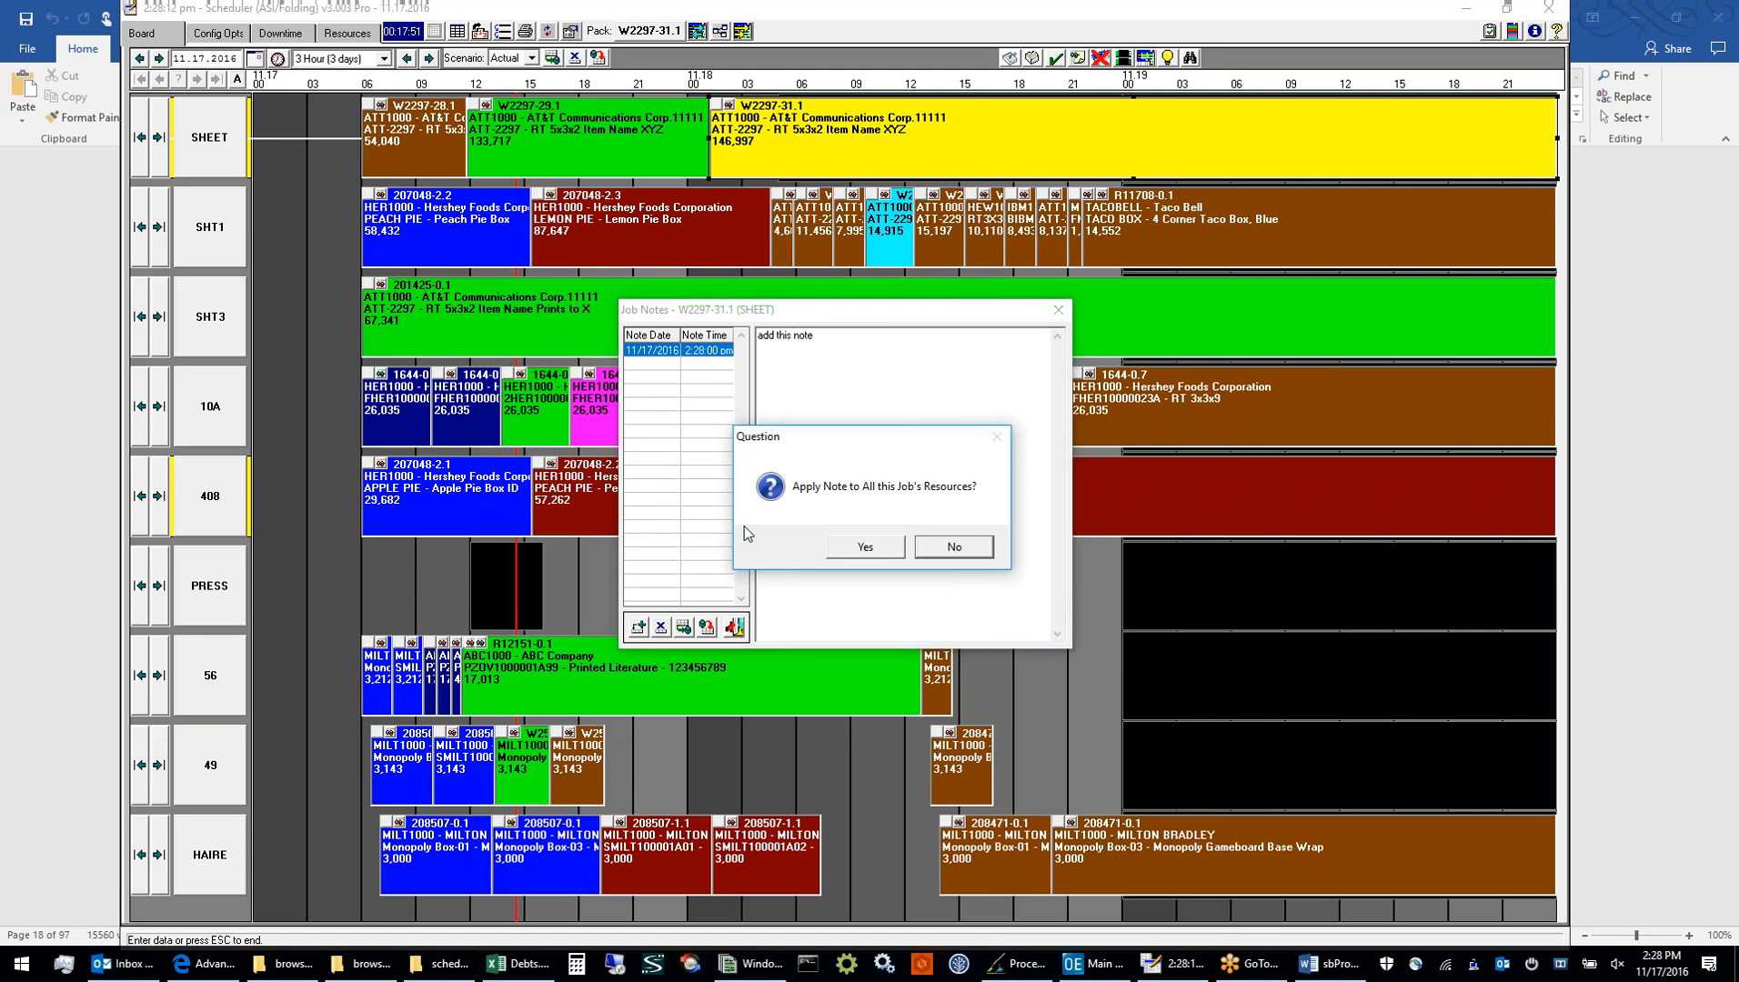
pyautogui.click(954, 548)
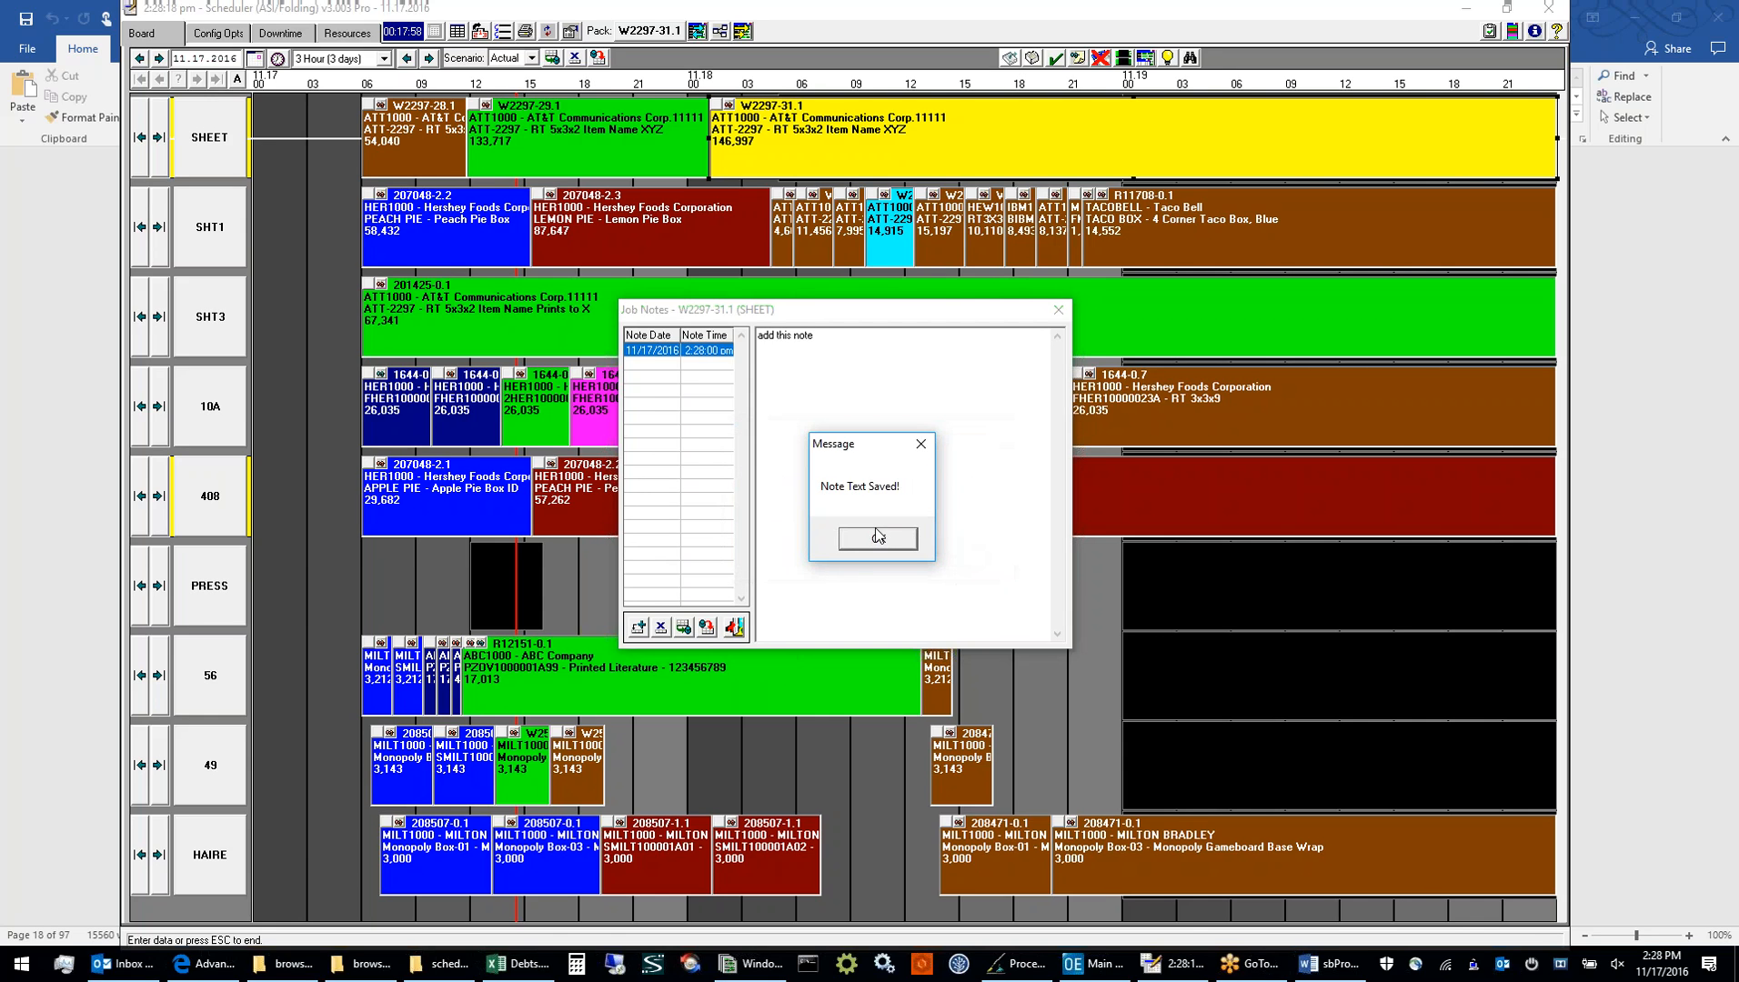
pyautogui.click(877, 539)
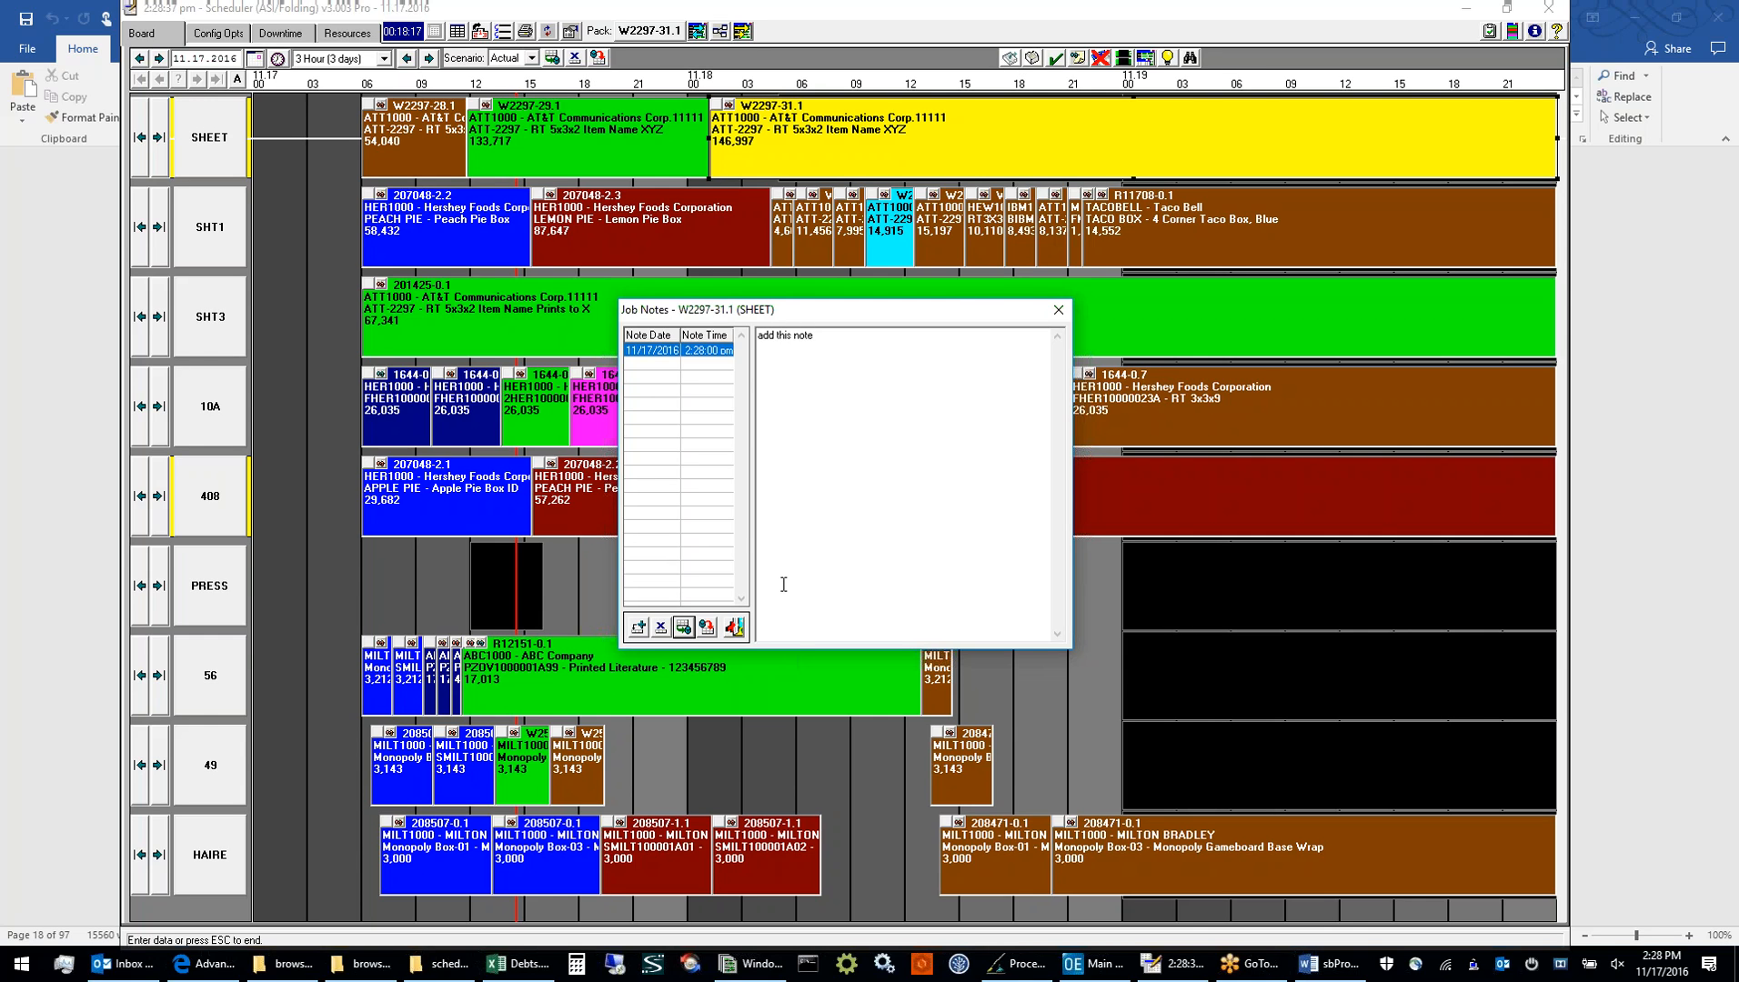
pyautogui.click(736, 627)
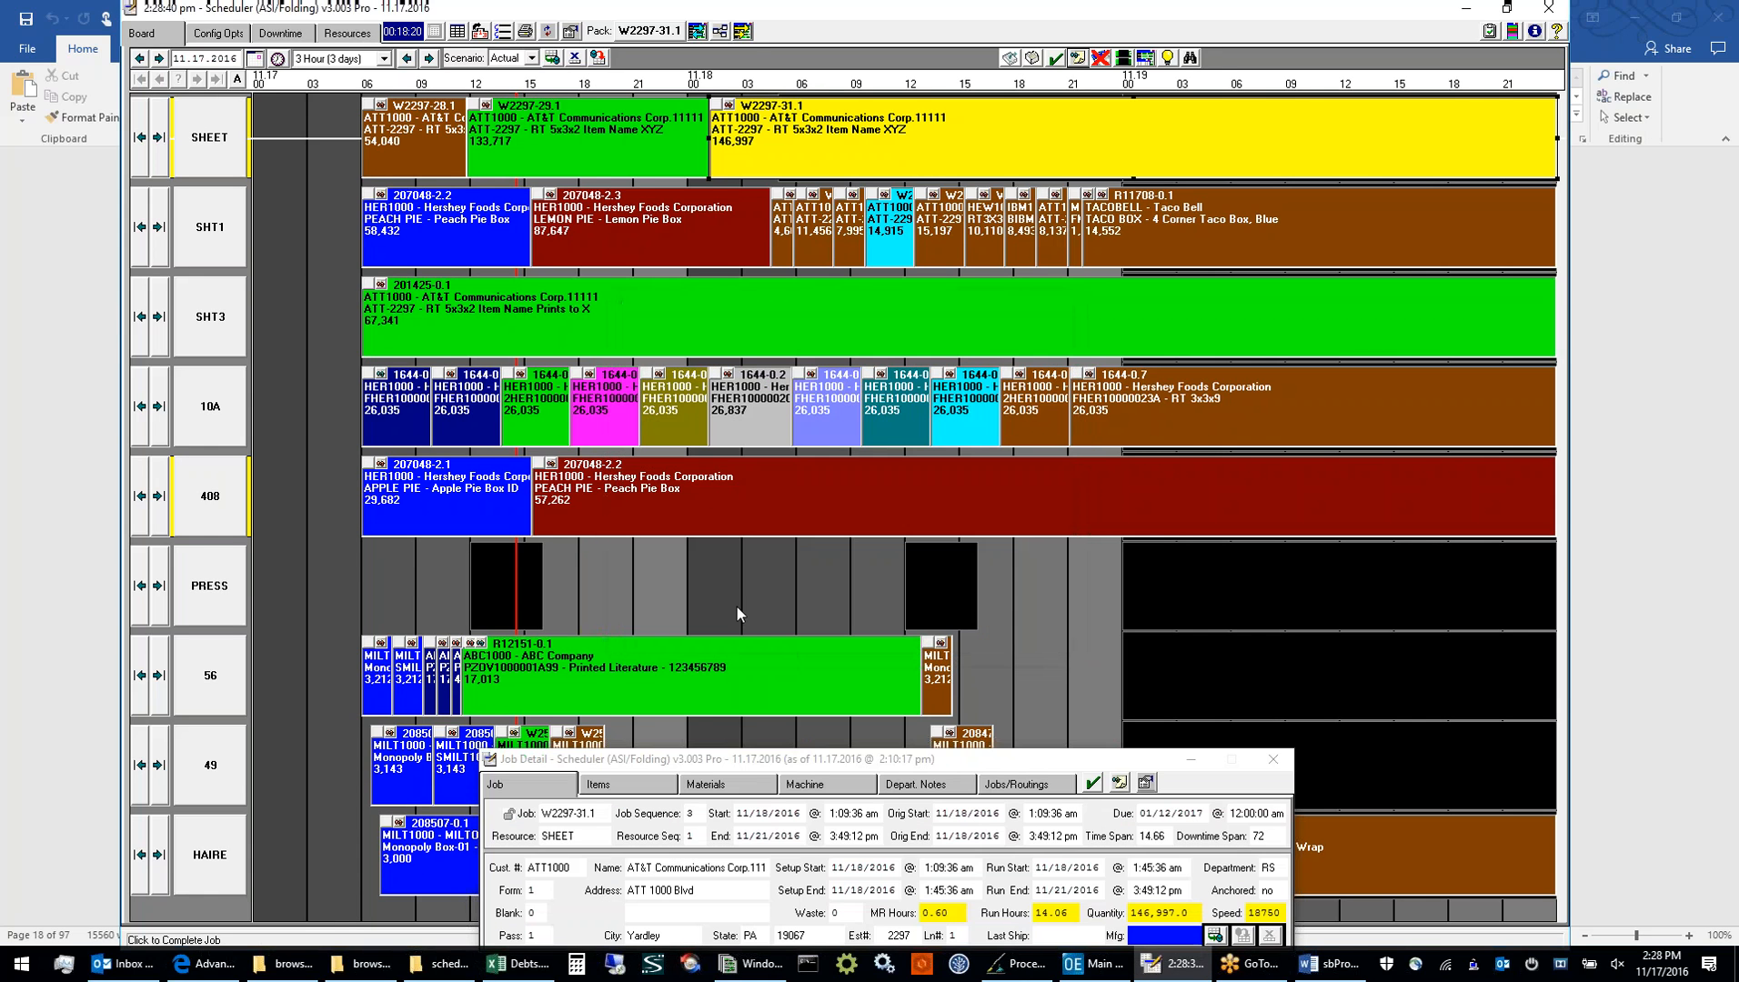
# Reopen the selected SHEET job's saved note from the board to view it, and close Job Notes
pyautogui.click(726, 227)
pyautogui.click(766, 139)
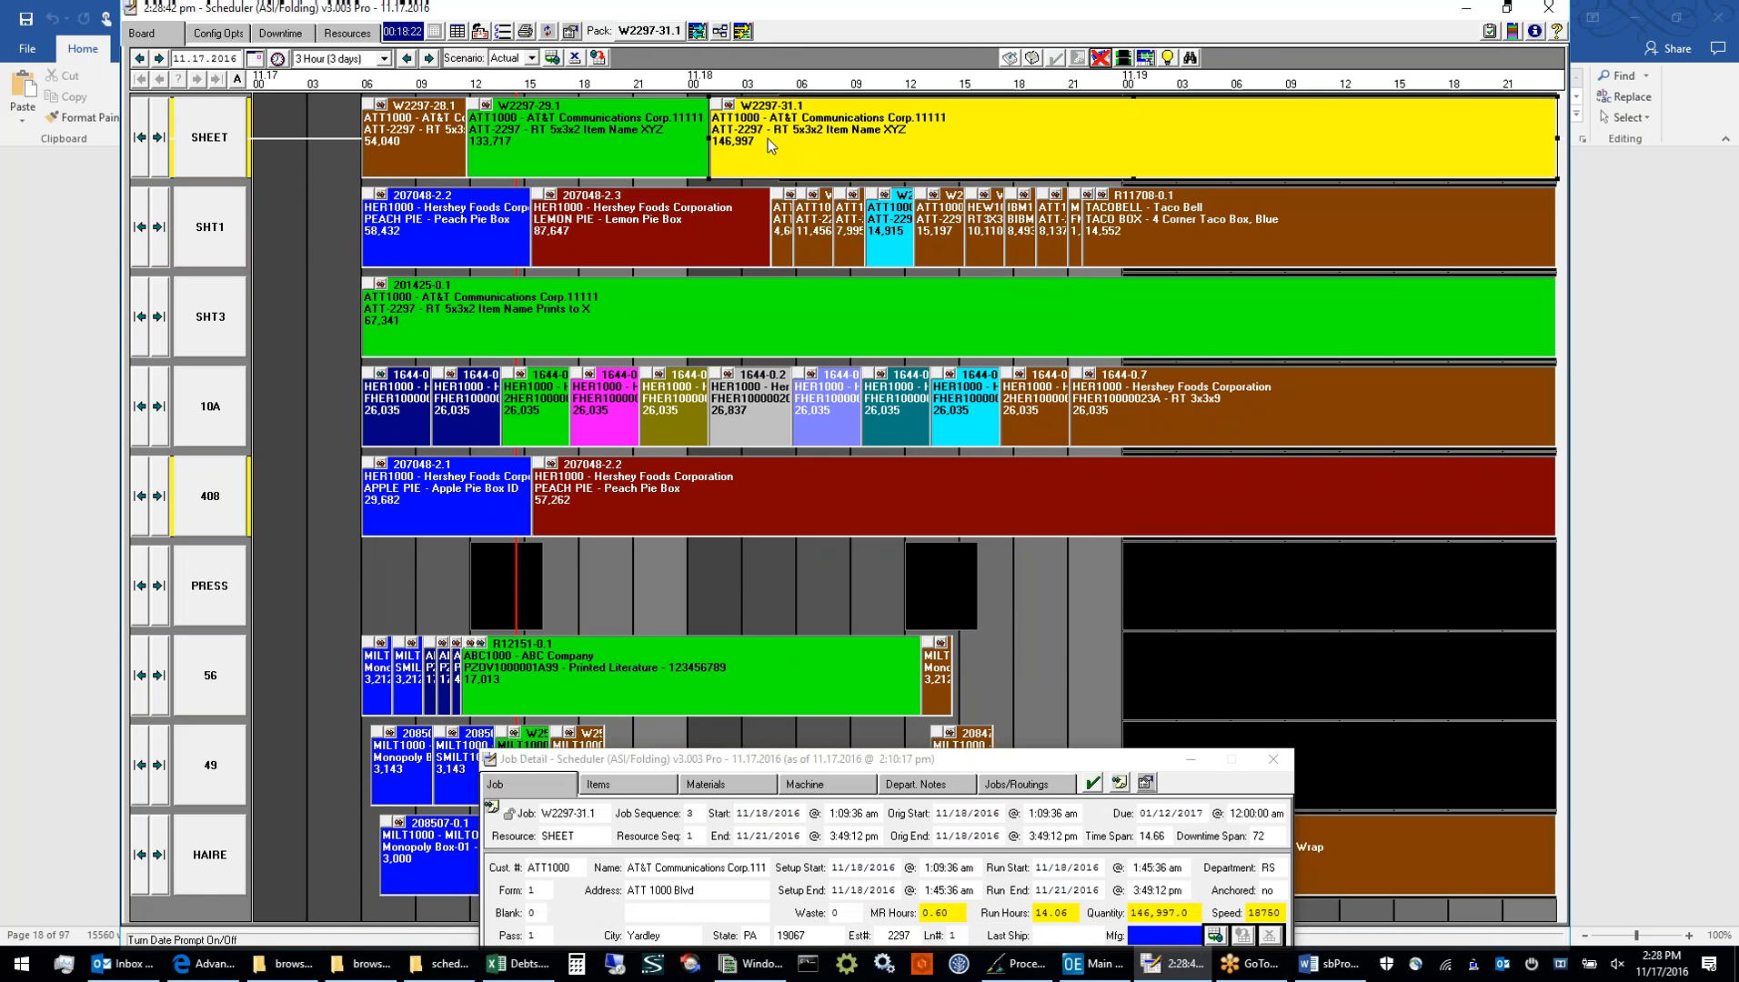
pyautogui.click(728, 107)
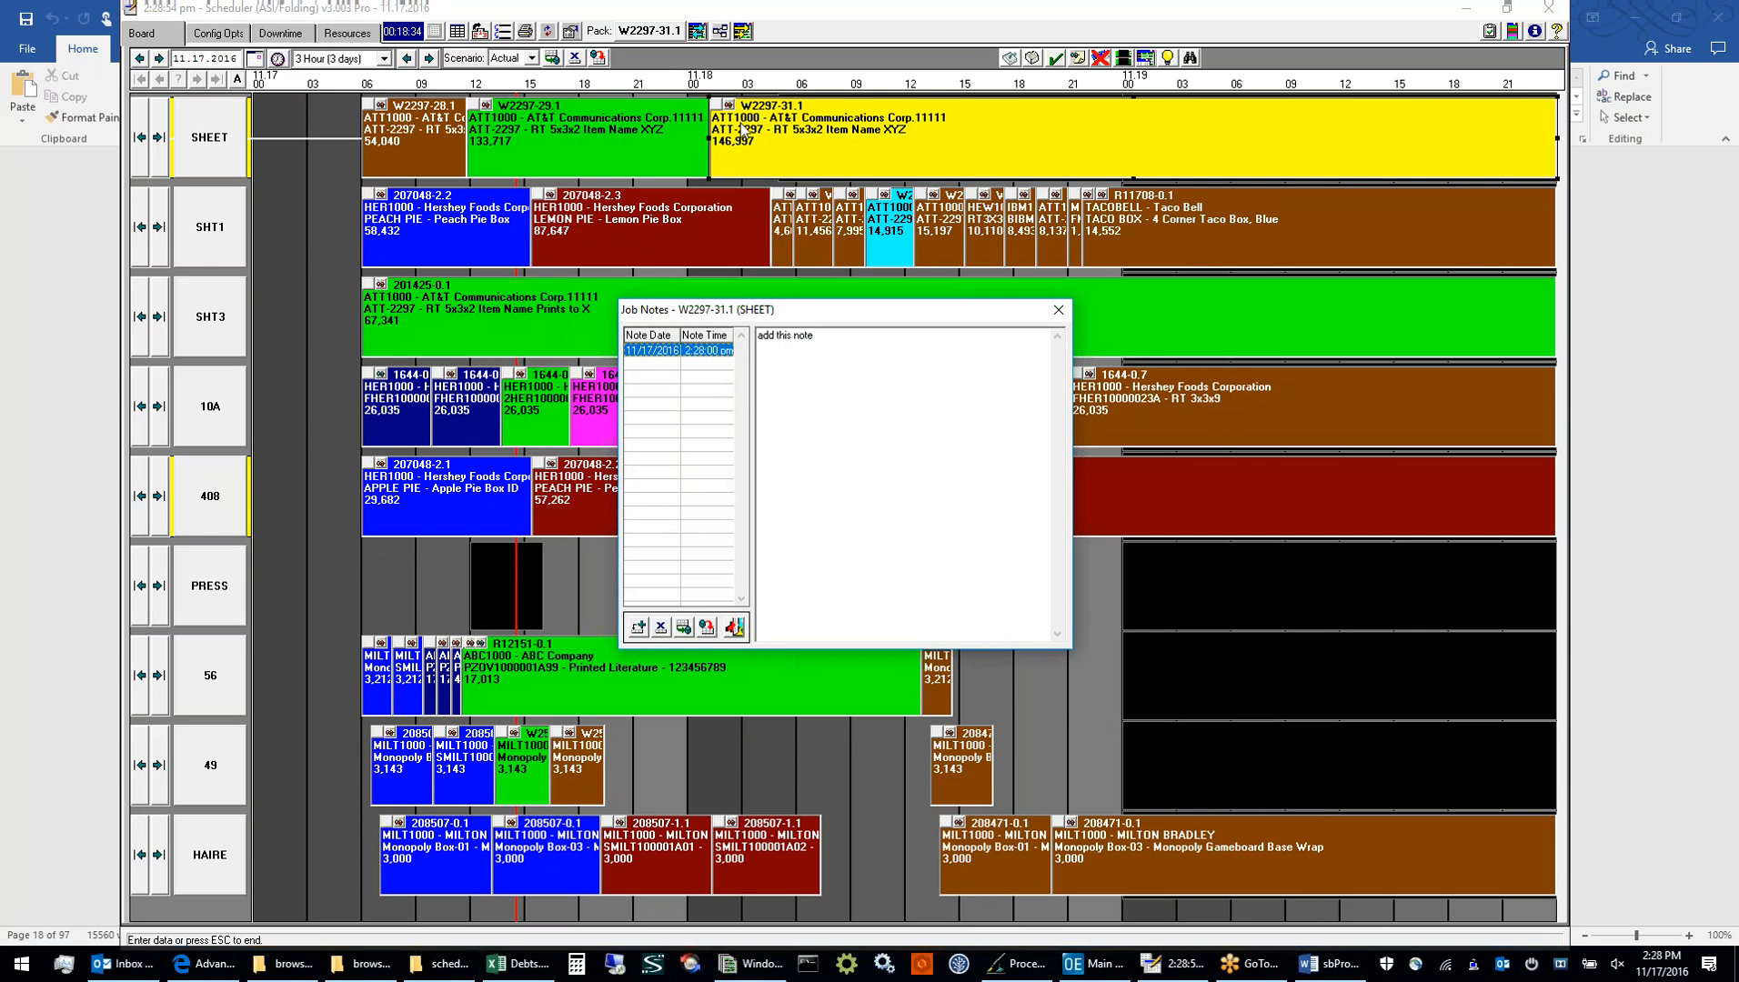
pyautogui.click(709, 629)
pyautogui.click(1058, 310)
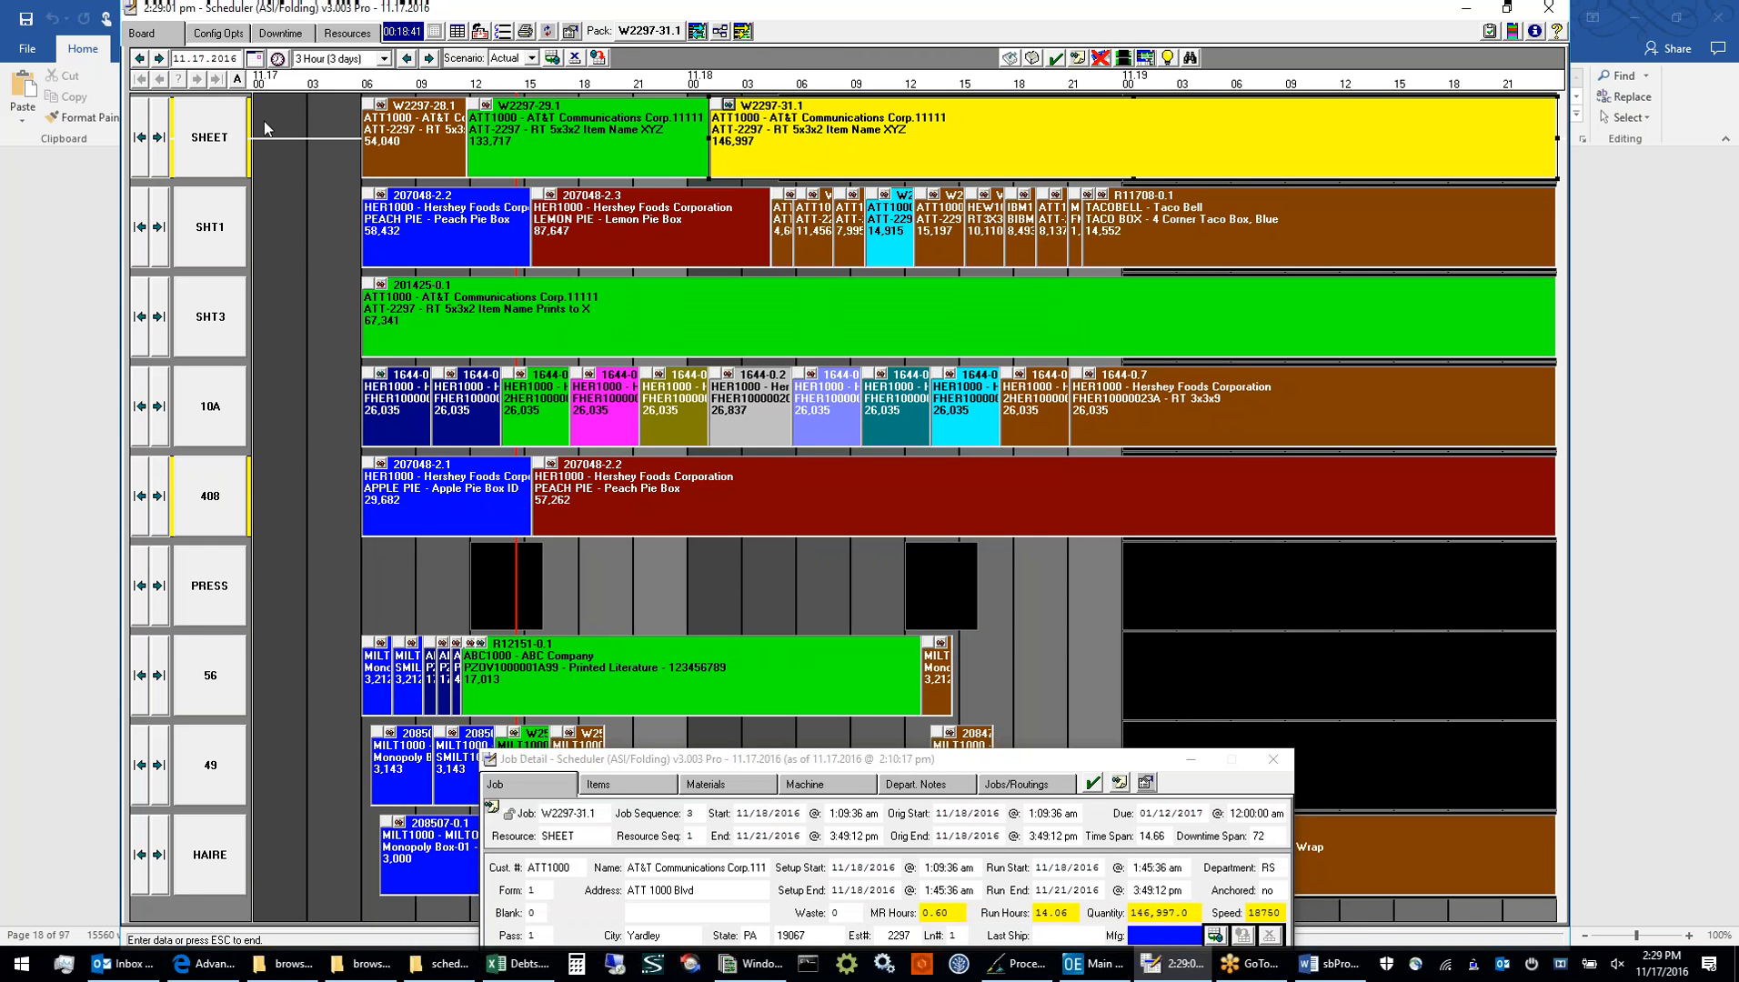
# Switch the board's time interval to 4 Hour (4 days) and back to 3 Hour (3 days), and select the green SHT3 job
pyautogui.click(383, 60)
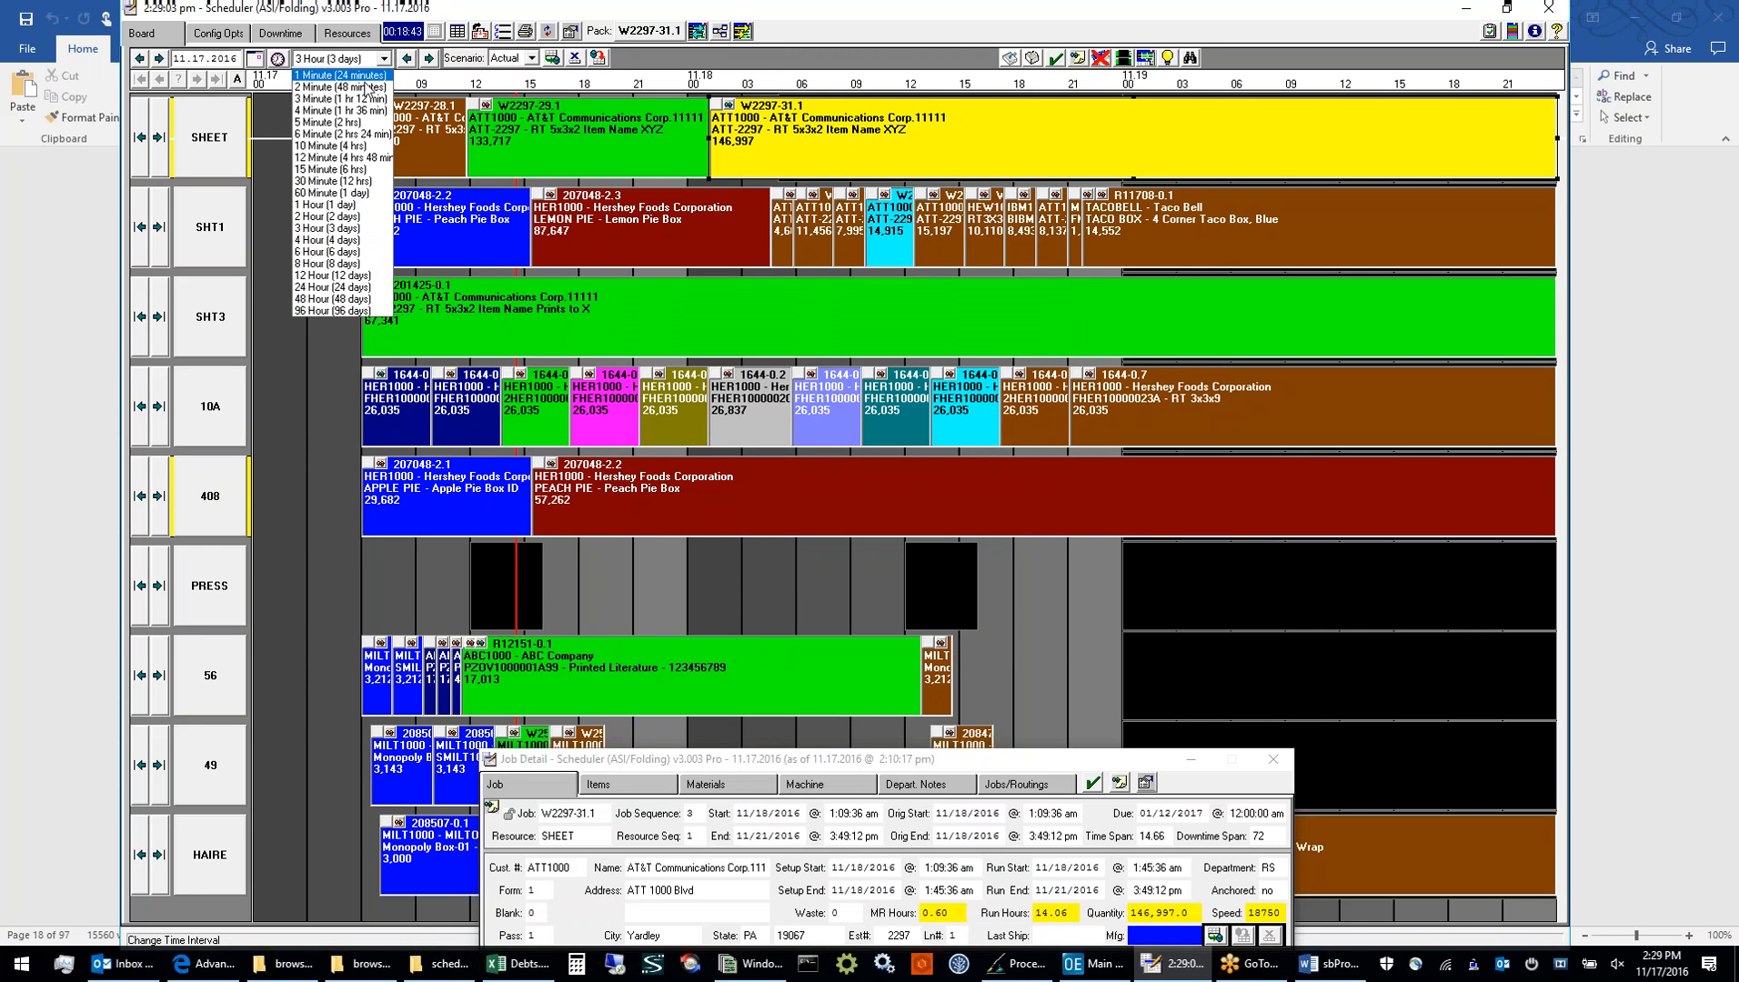
pyautogui.click(327, 156)
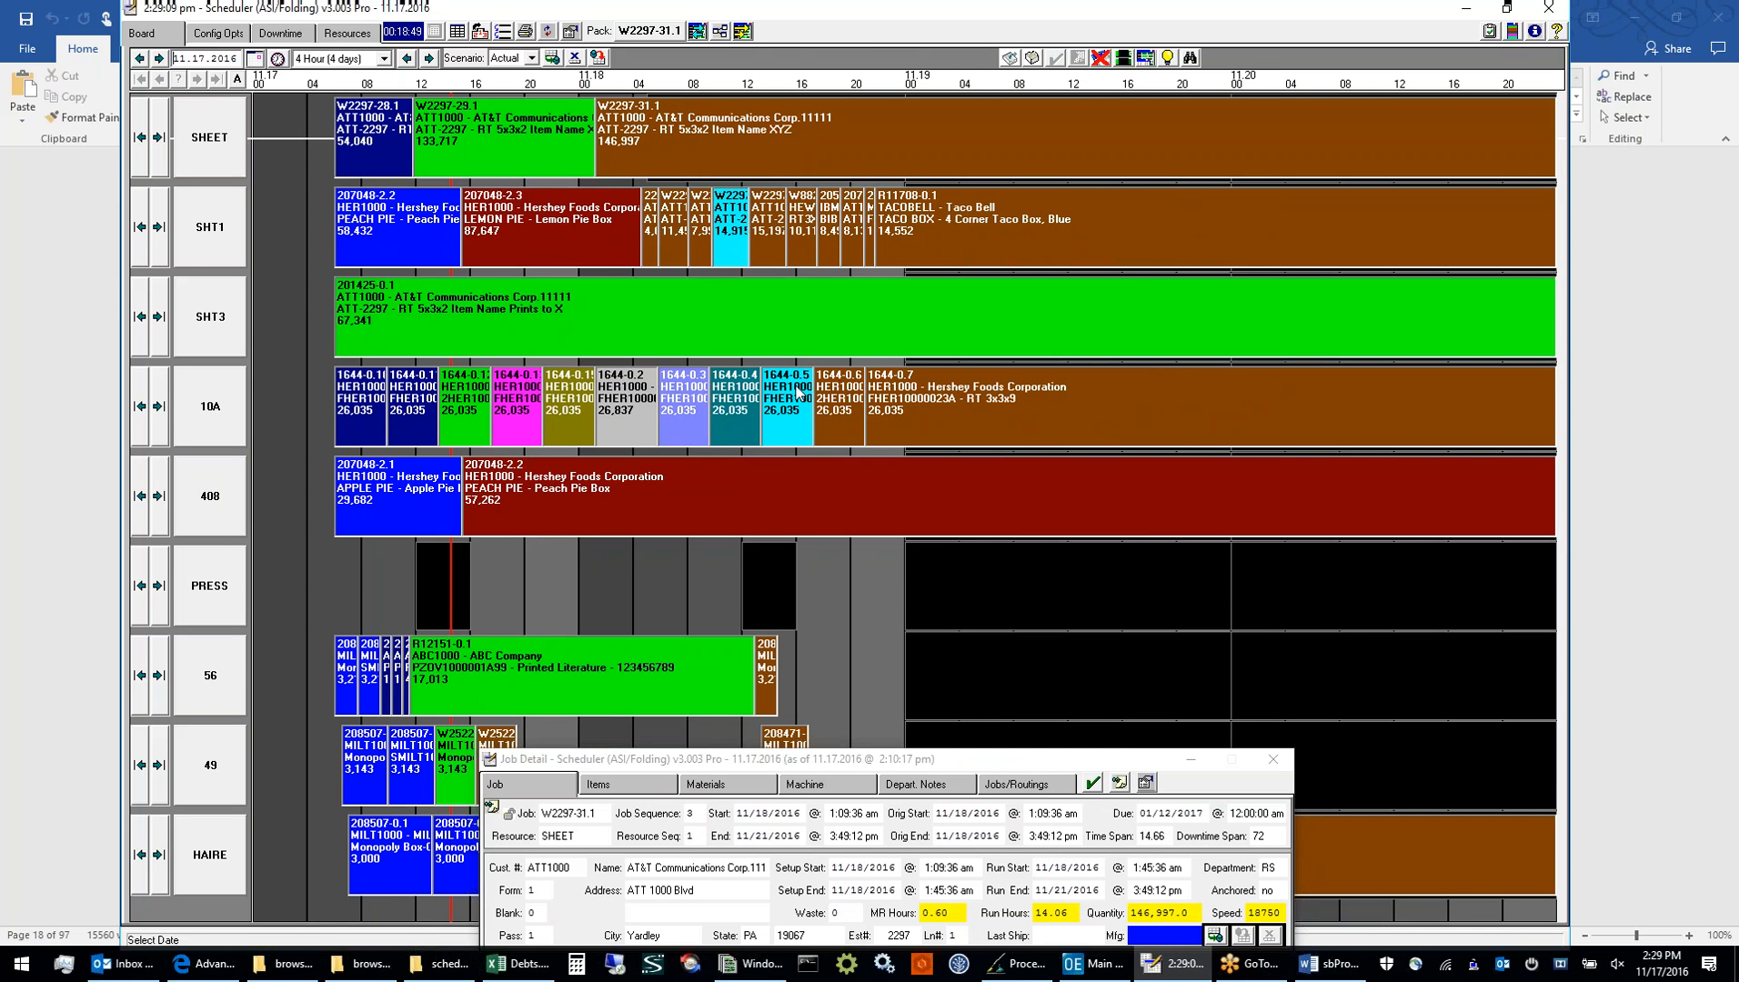
pyautogui.click(383, 59)
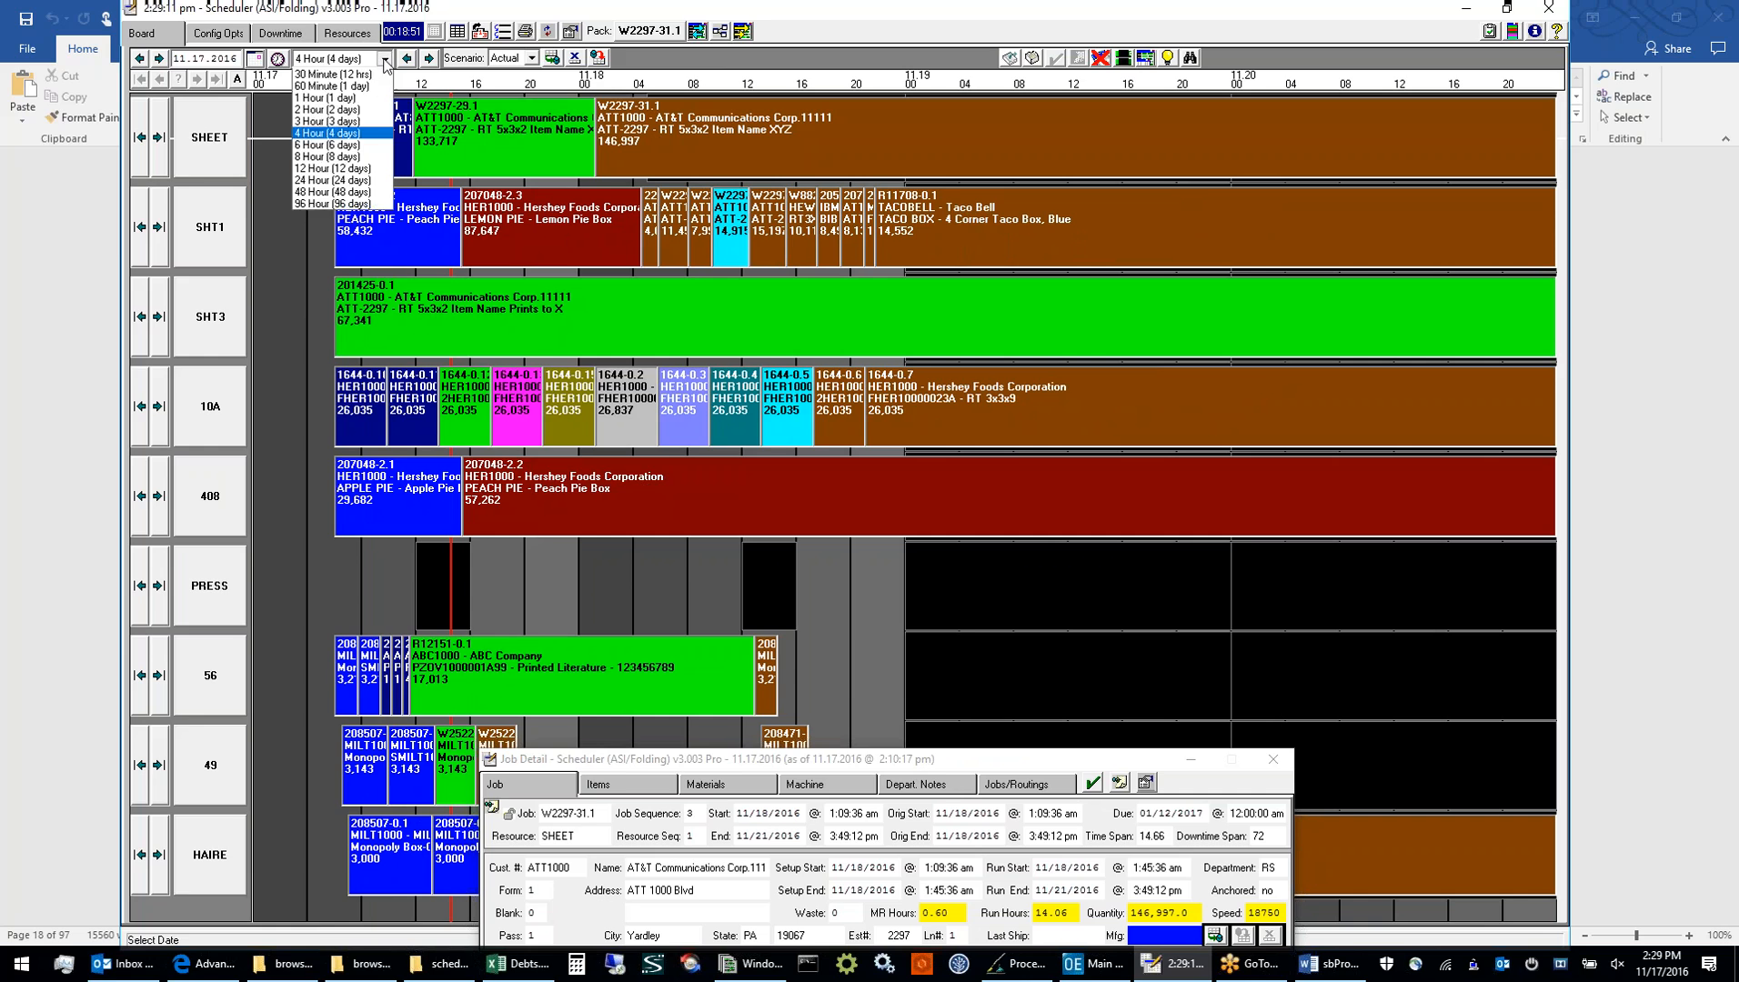
pyautogui.click(343, 229)
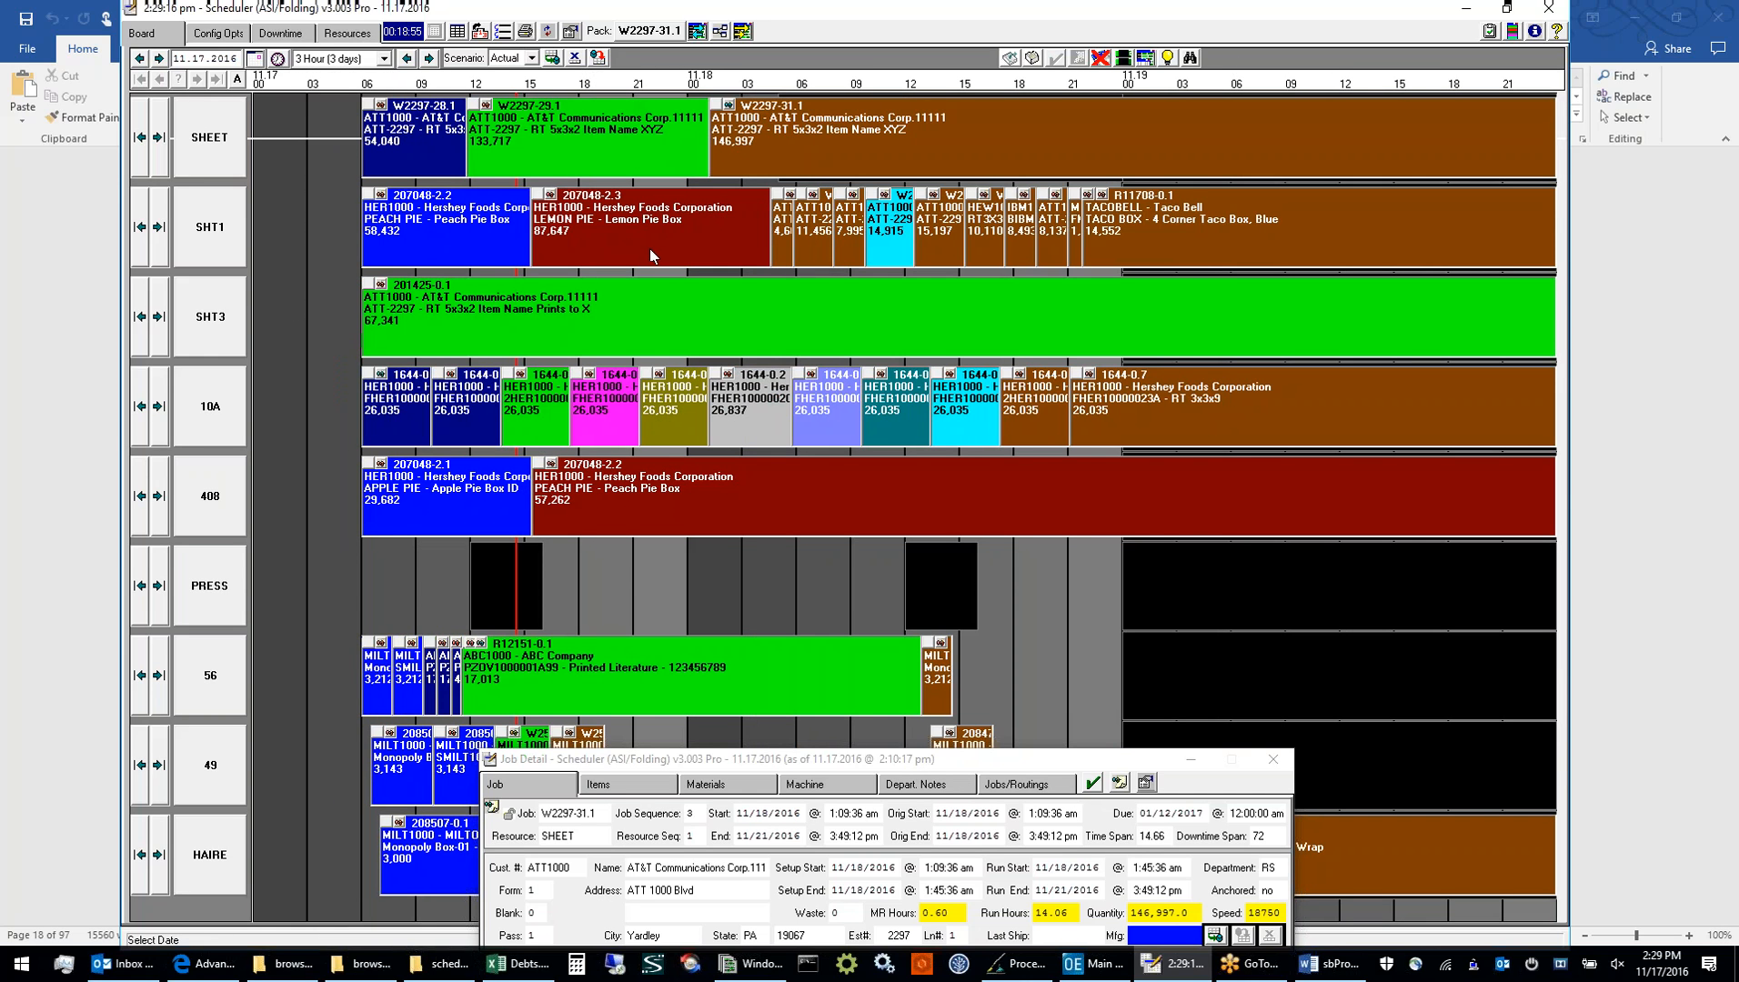
pyautogui.click(902, 297)
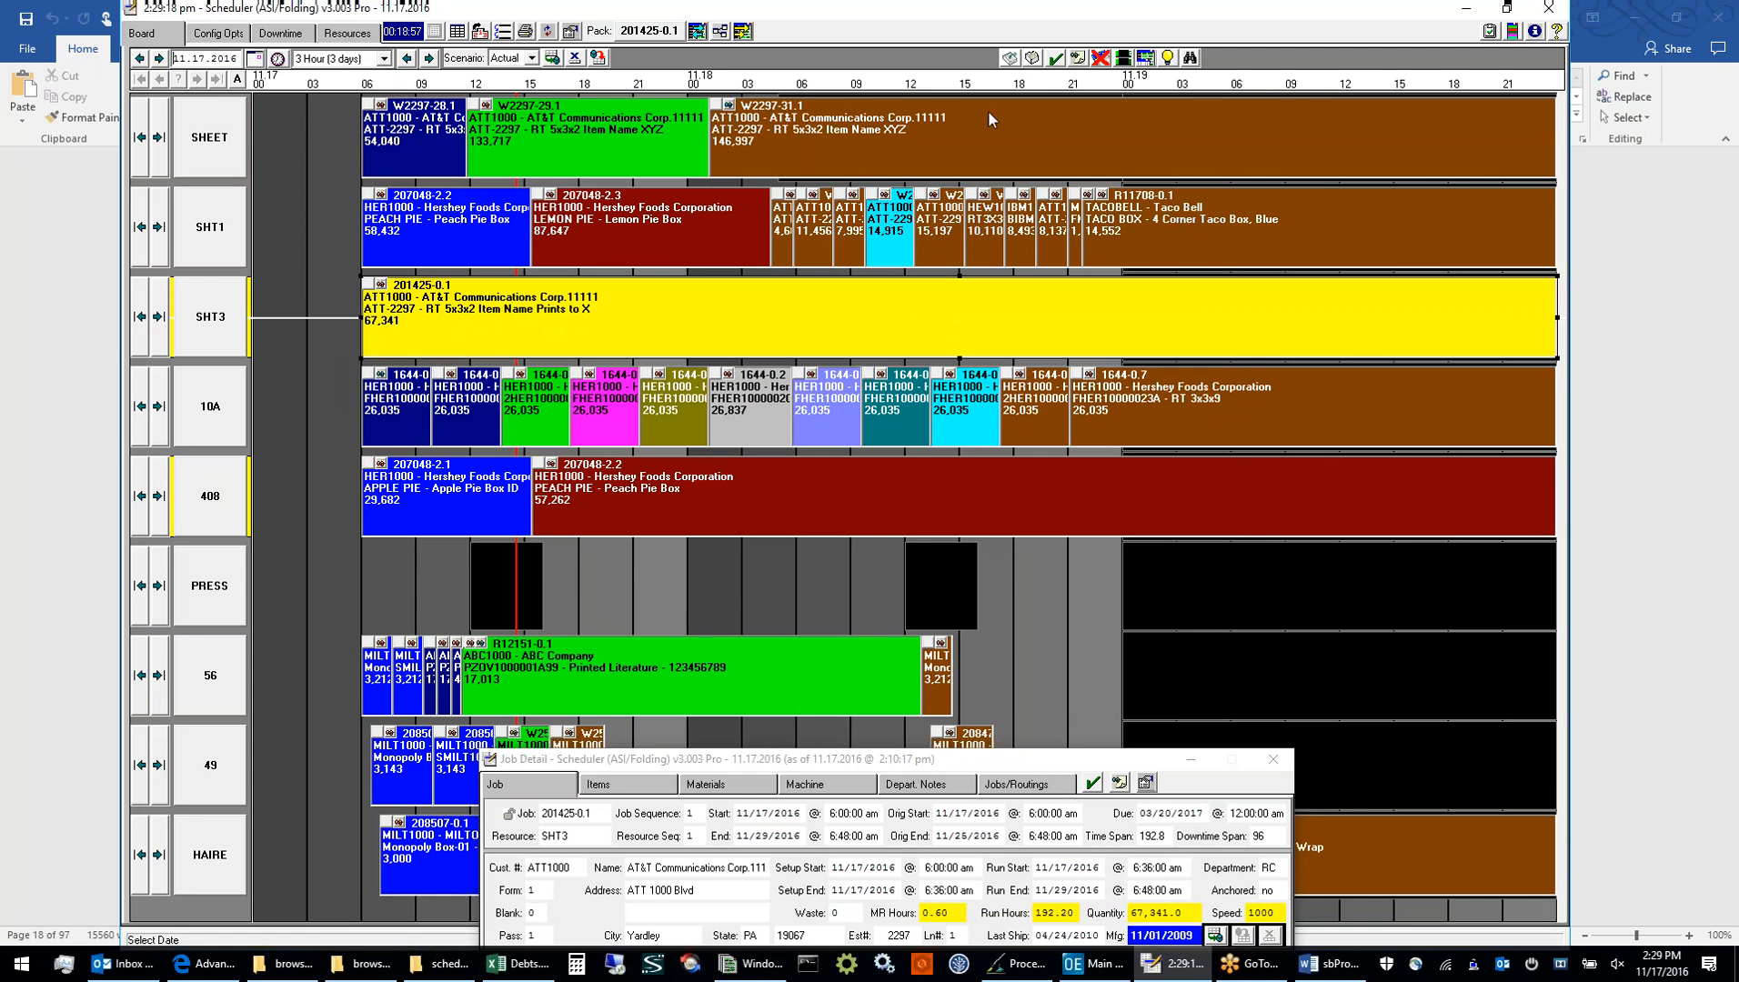
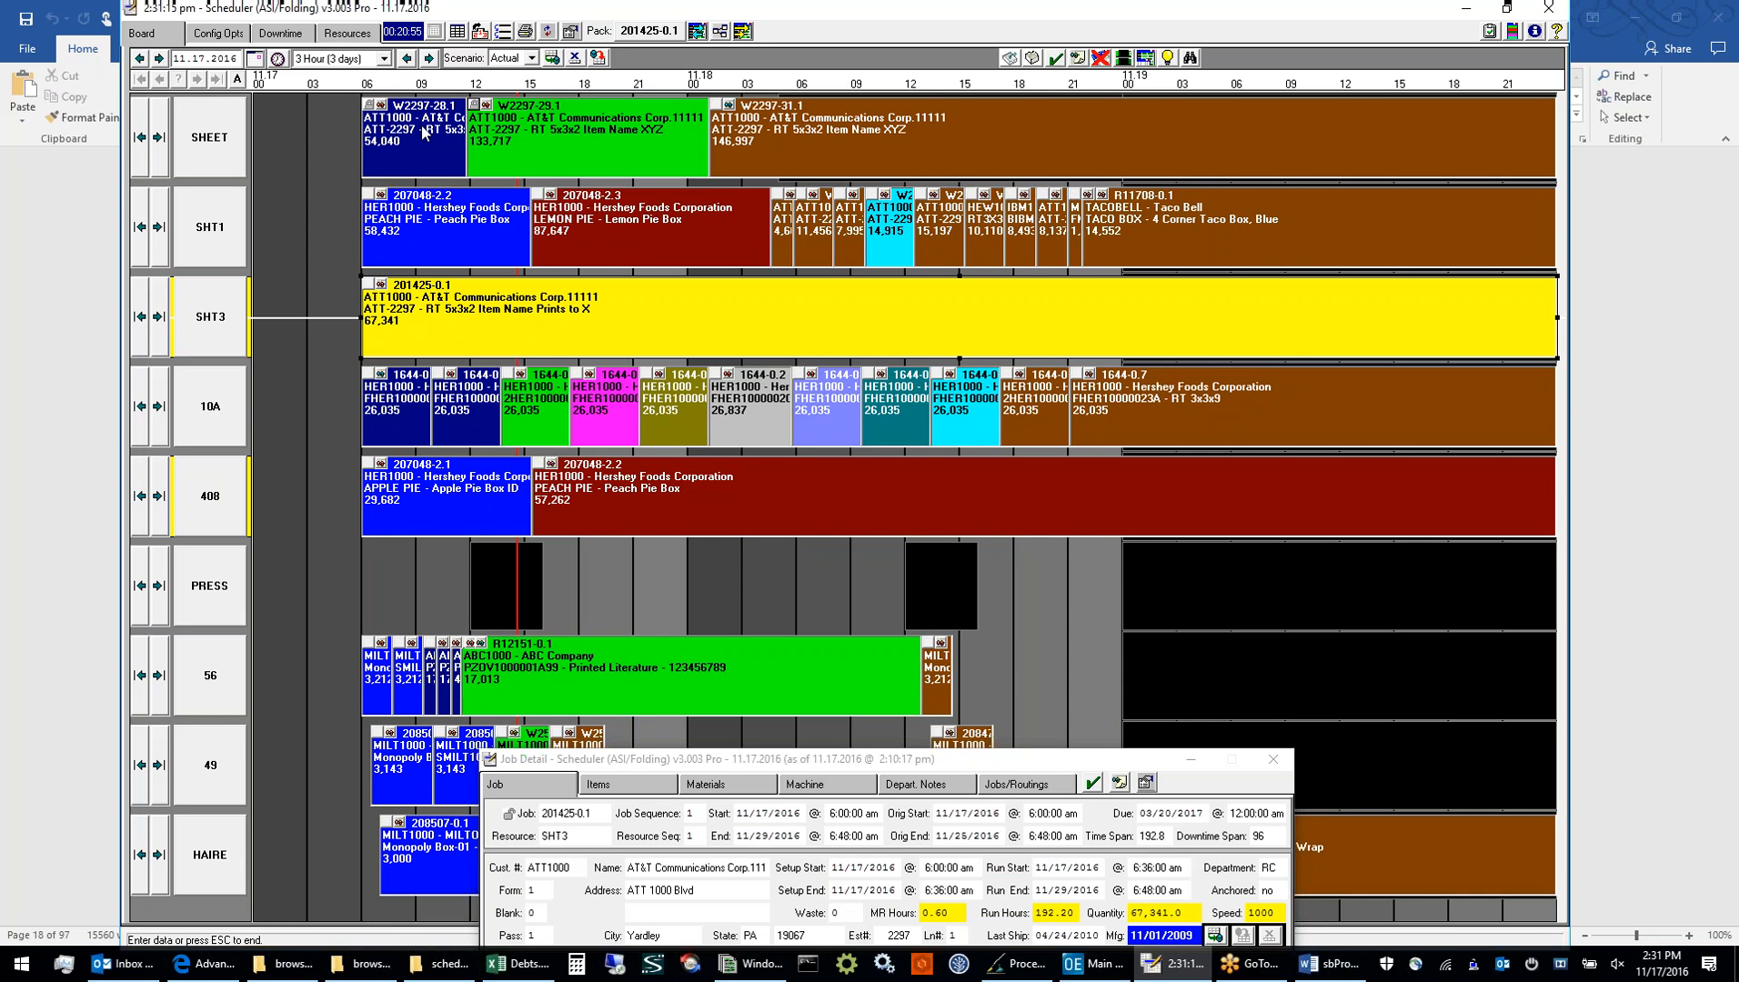
# Open the job list for the SHEET resource at full size and select job W2297-29.1
pyautogui.click(211, 138)
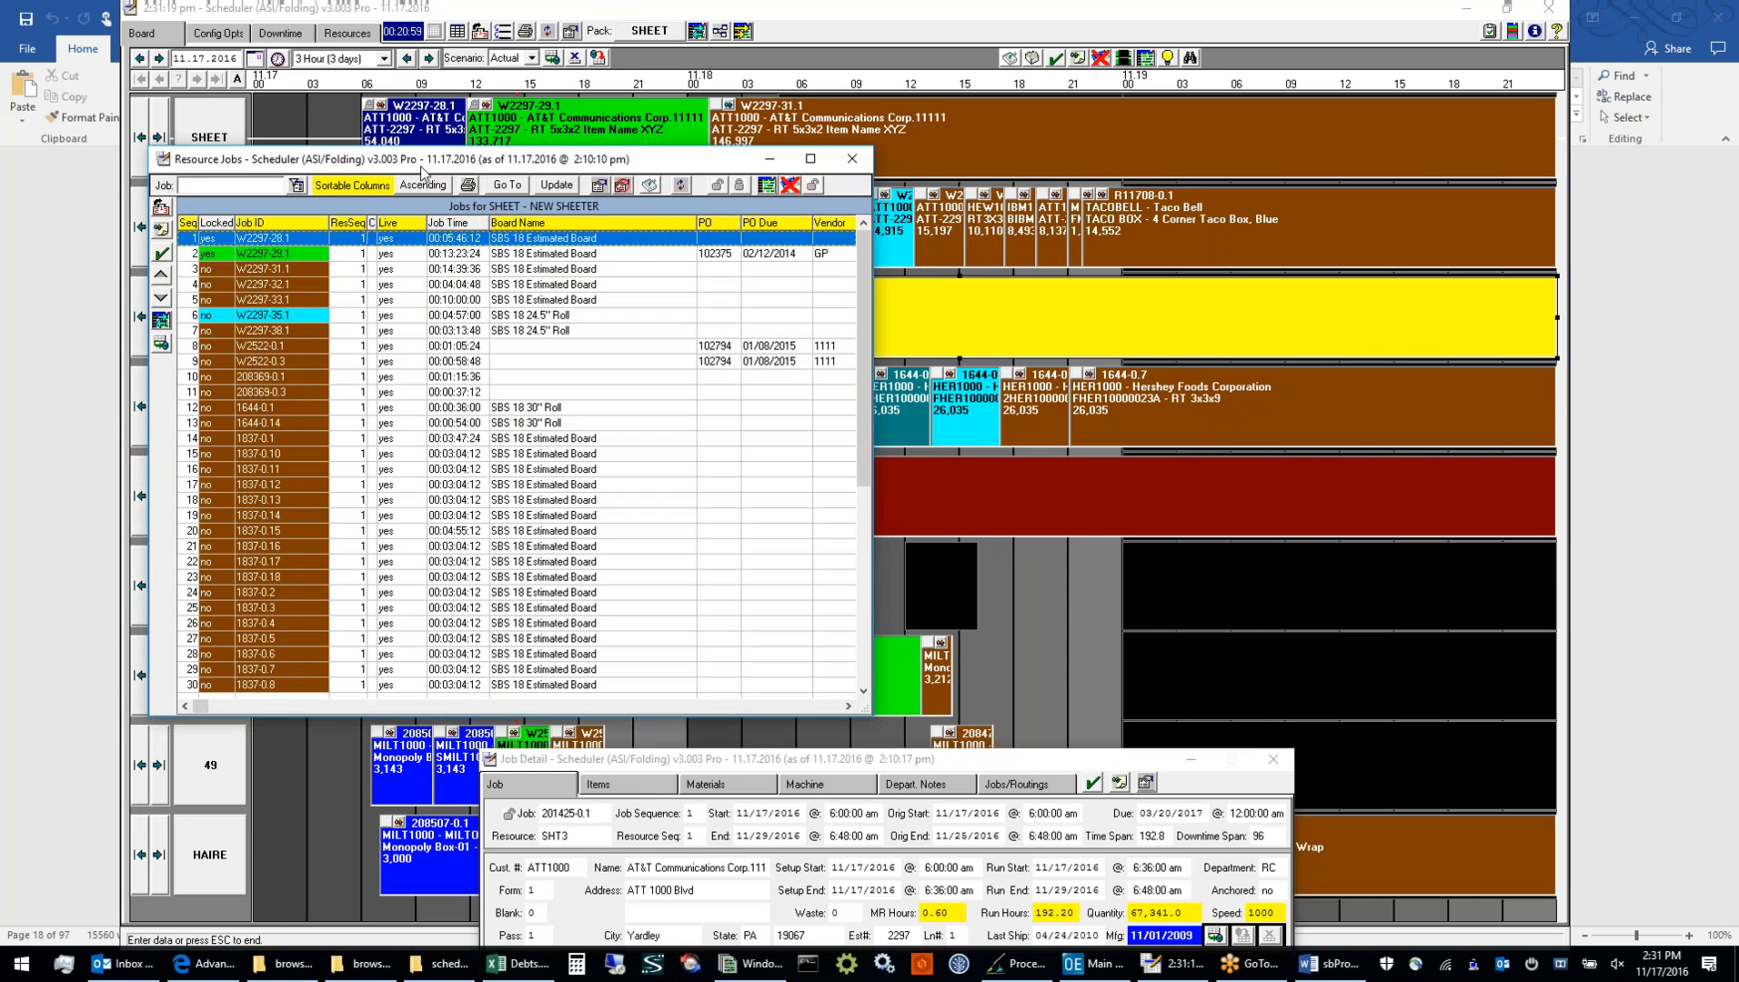
pyautogui.click(814, 167)
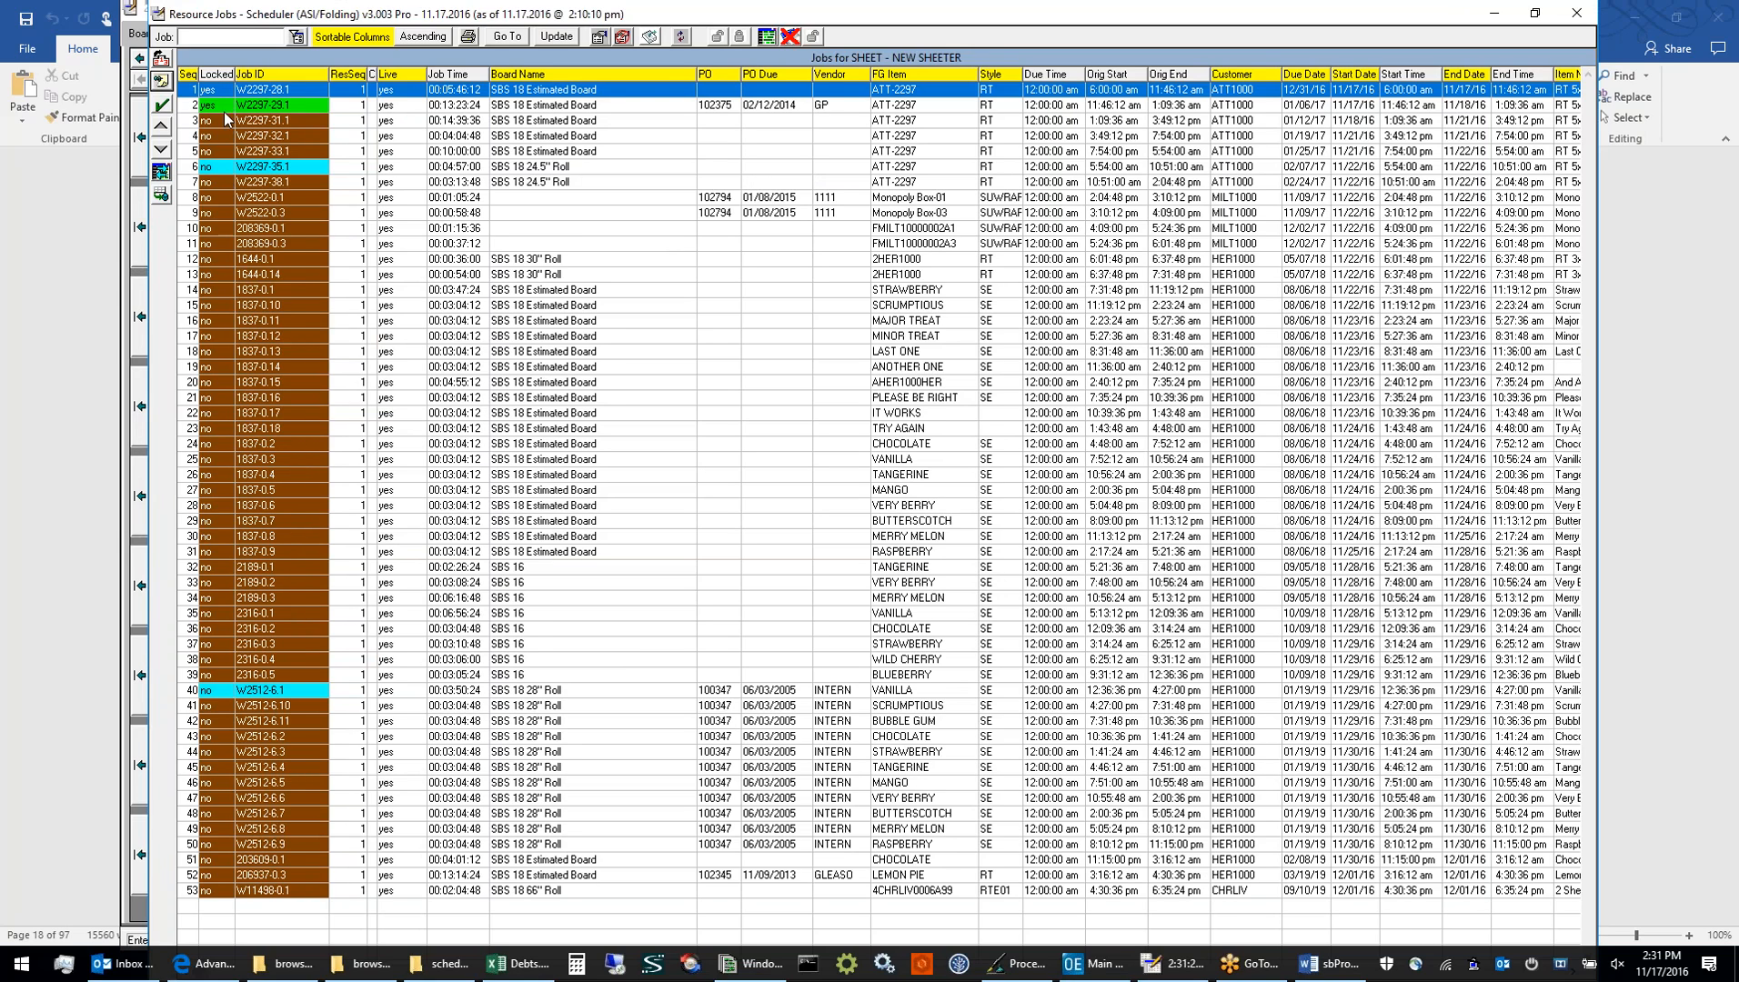
pyautogui.click(217, 94)
pyautogui.click(222, 106)
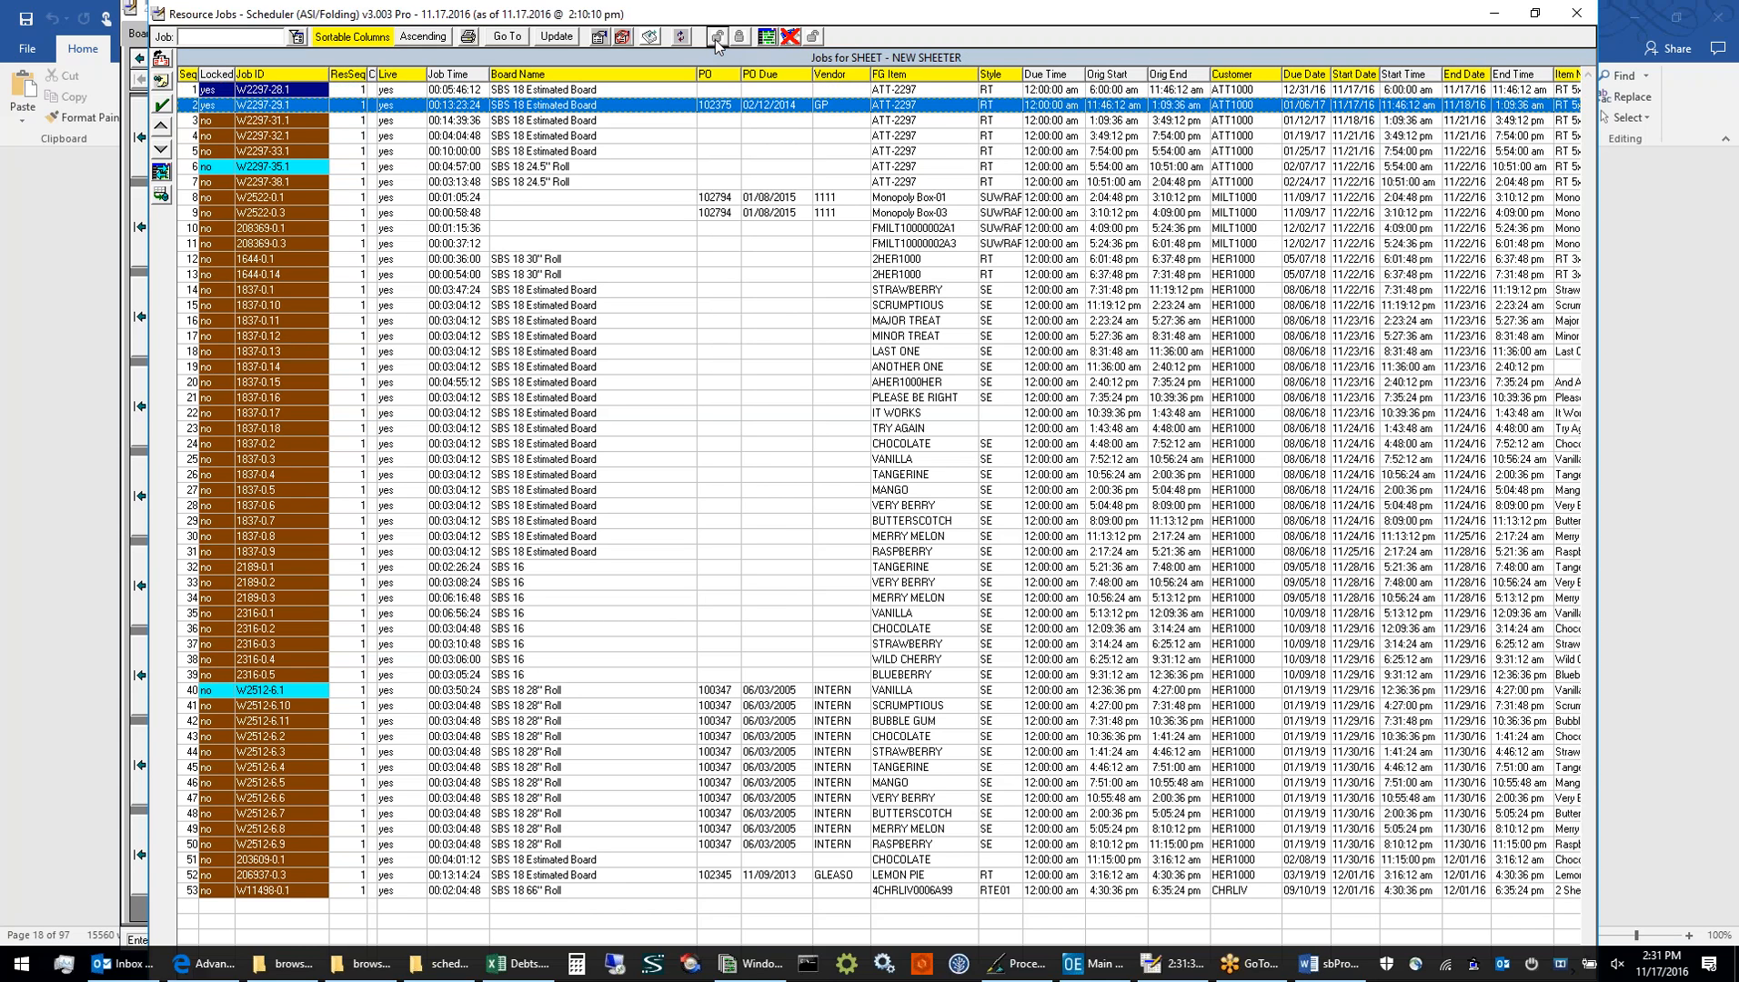
# Lock all jobs in the SHEET resource's list and unlock them all again
pyautogui.click(718, 39)
pyautogui.click(738, 40)
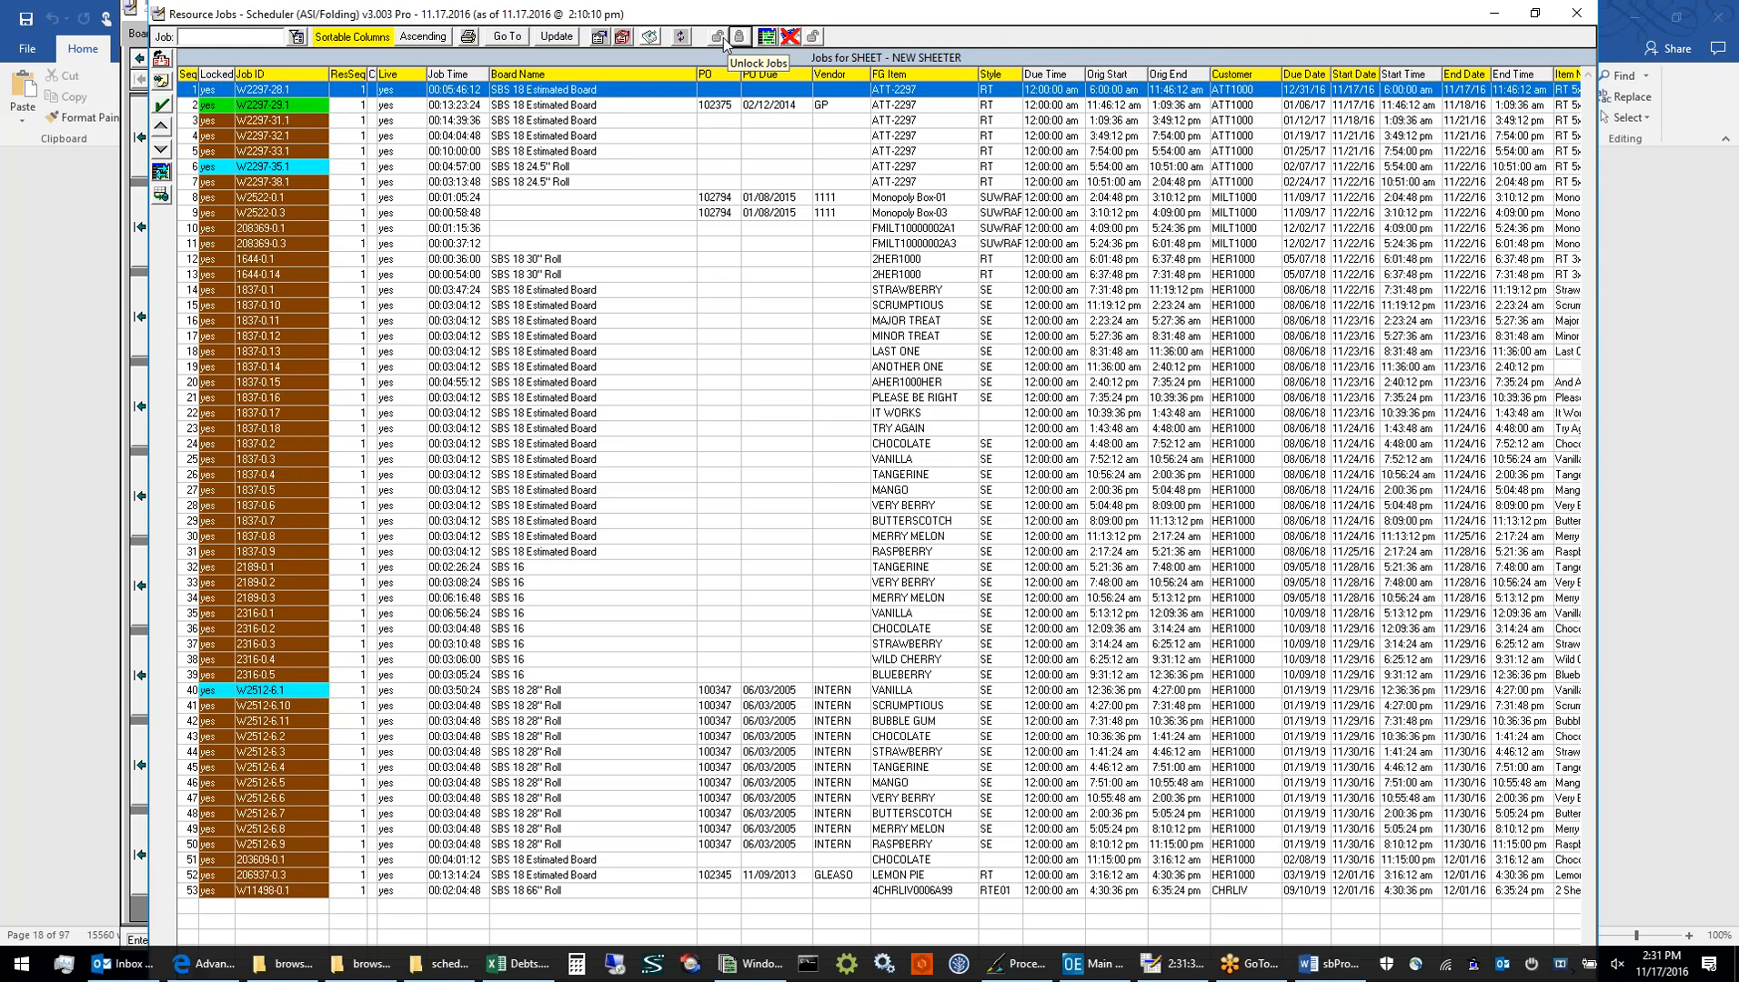
pyautogui.click(718, 39)
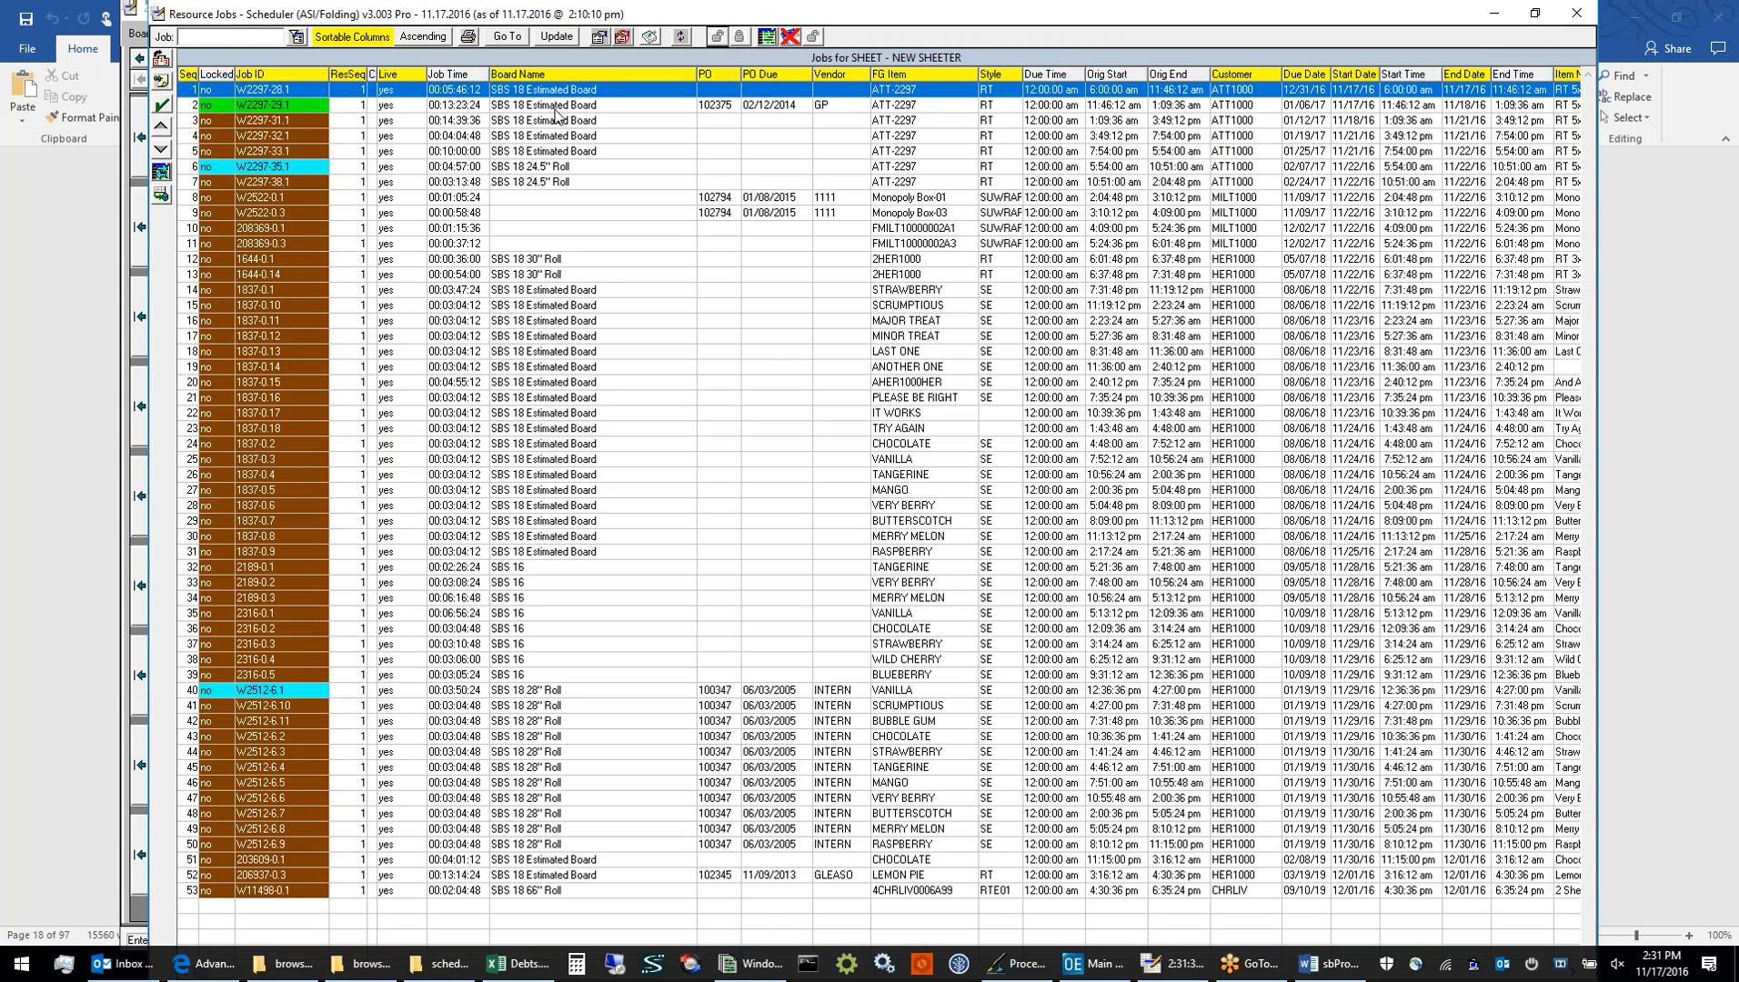
# View the data collection records for job W2297-29.1 and close them
pyautogui.click(364, 107)
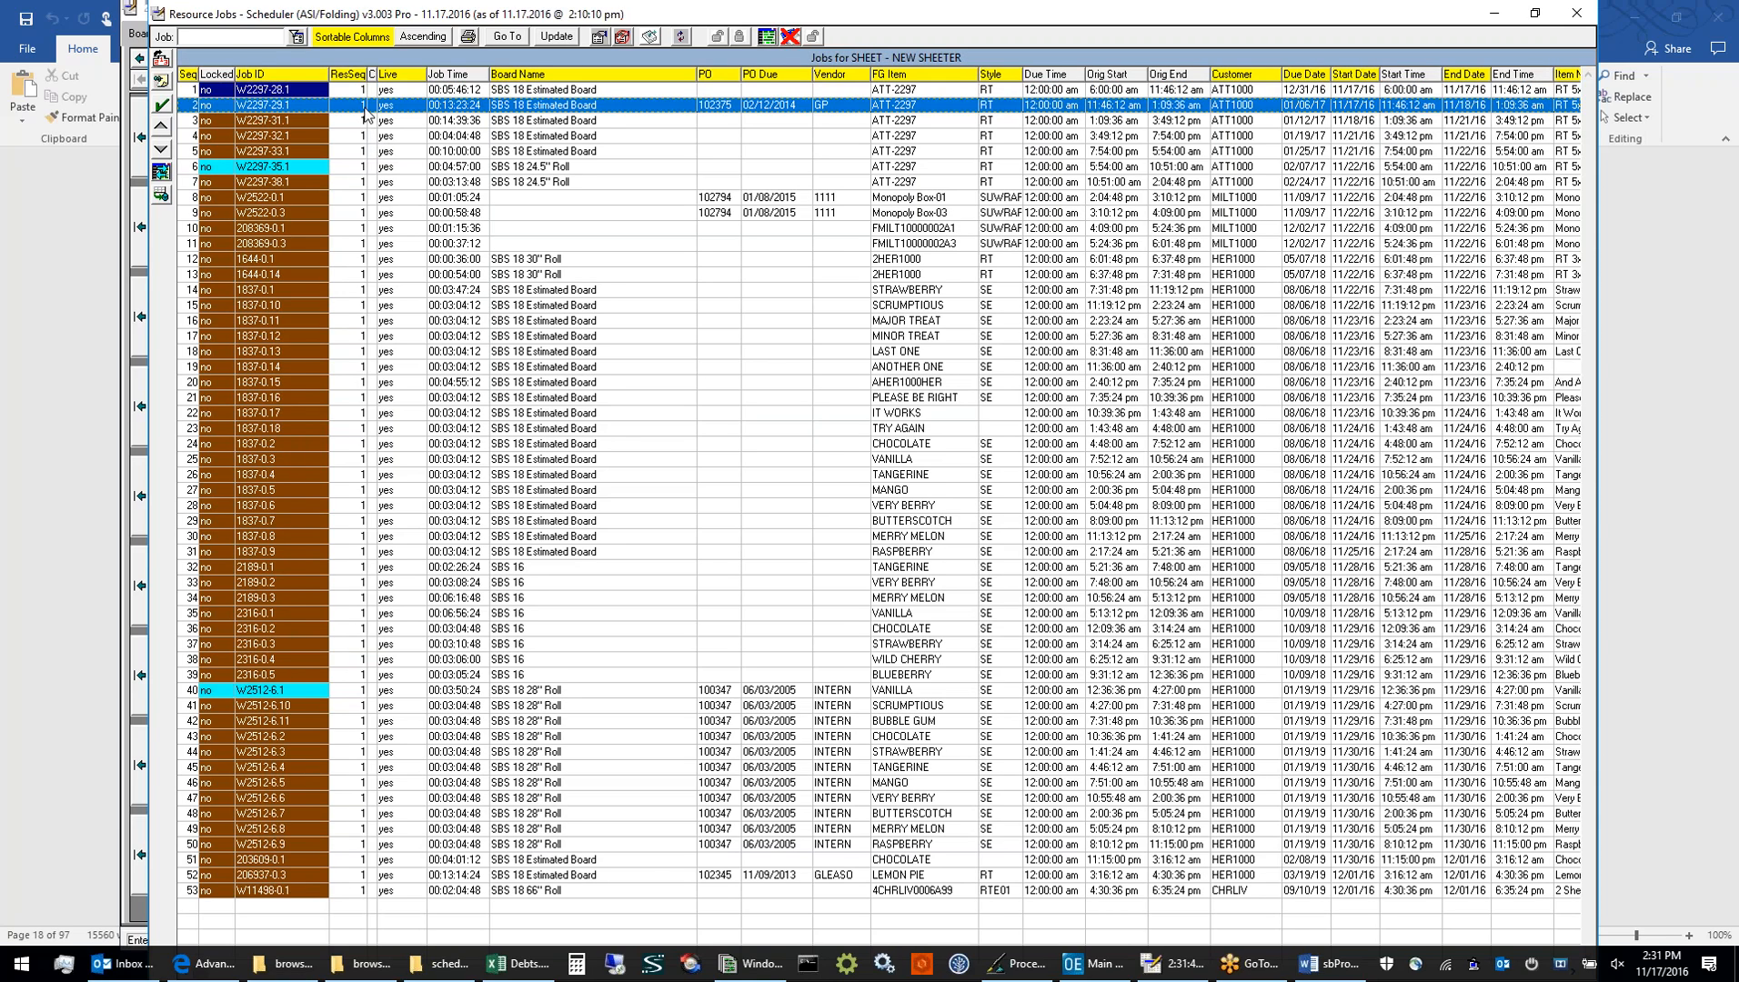
pyautogui.click(678, 40)
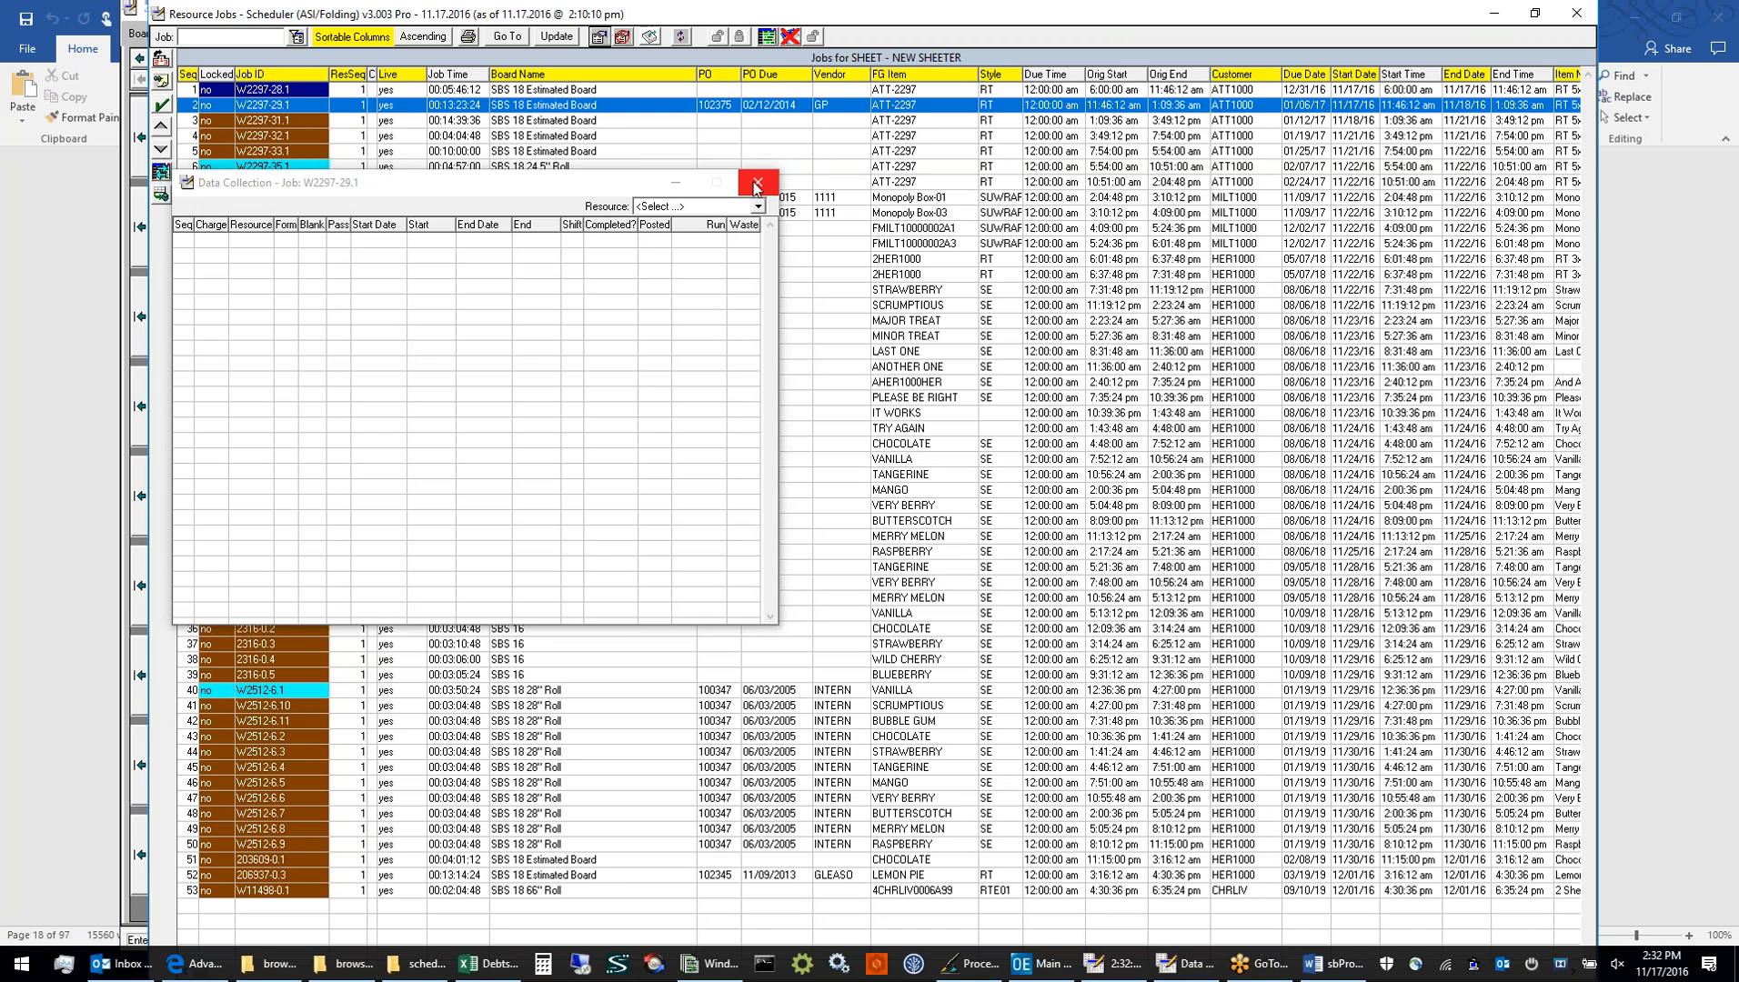
pyautogui.click(756, 183)
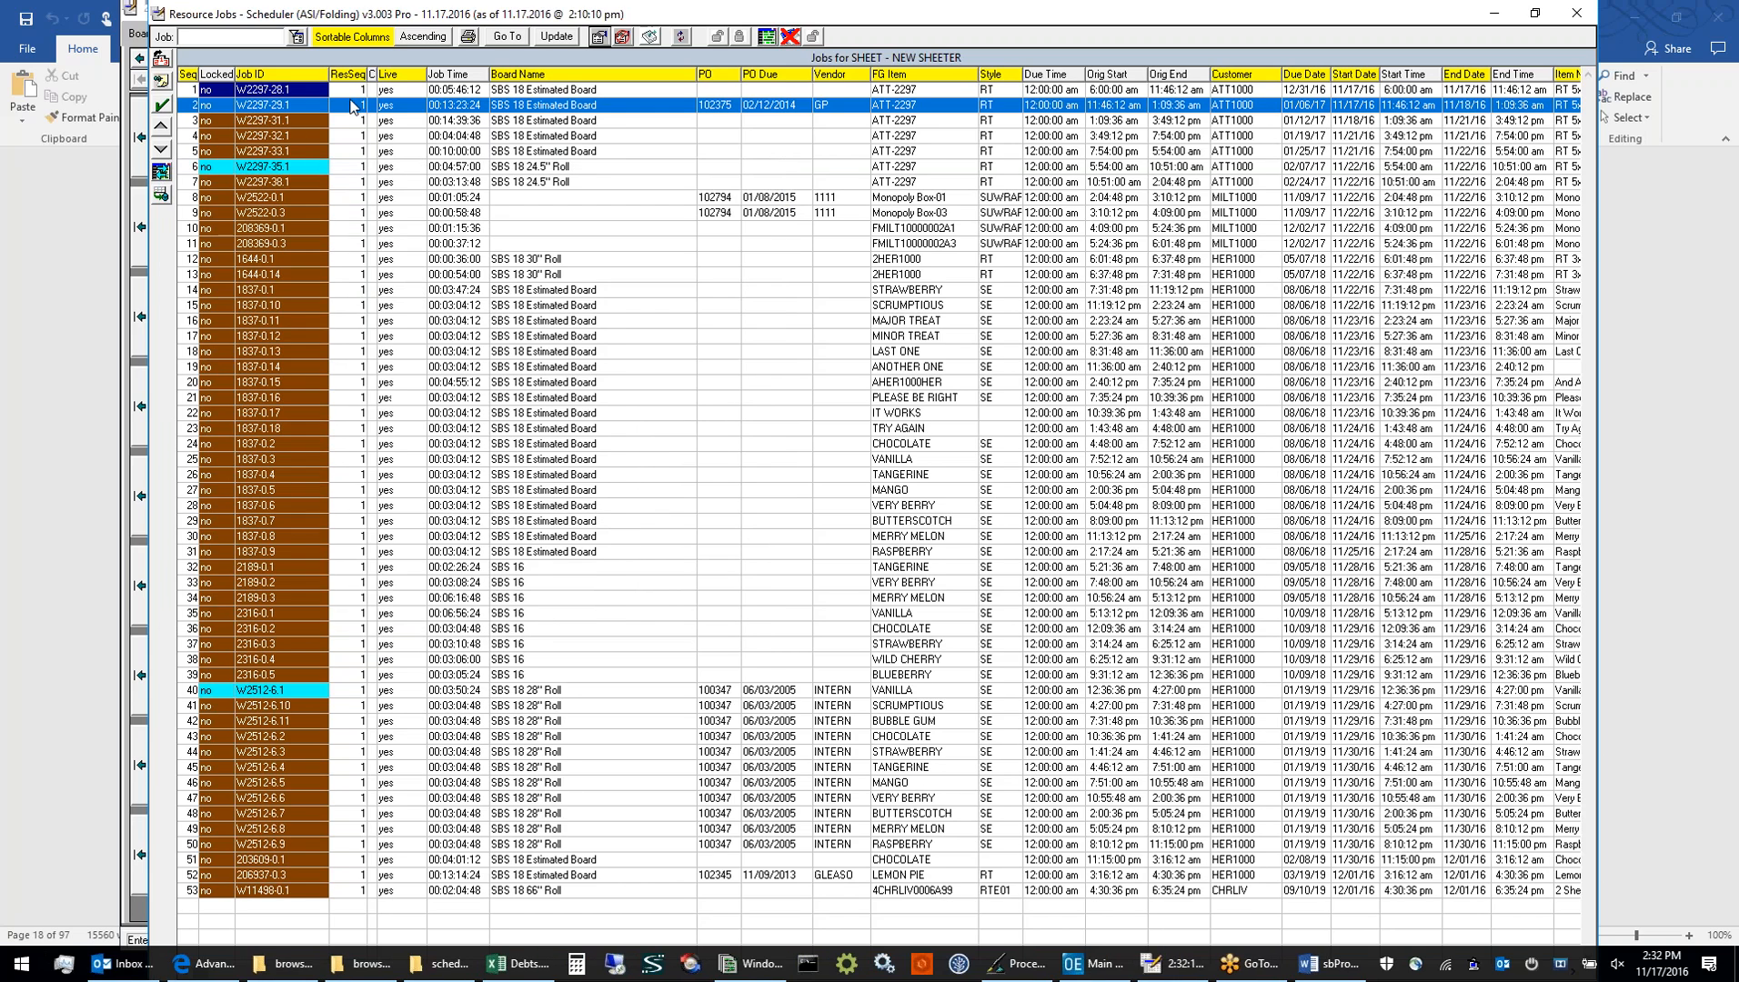
# Move job W2297-28.1 down to sequence 7 in the SHEET list, sort the list by sequence, and reselect it
pyautogui.click(326, 92)
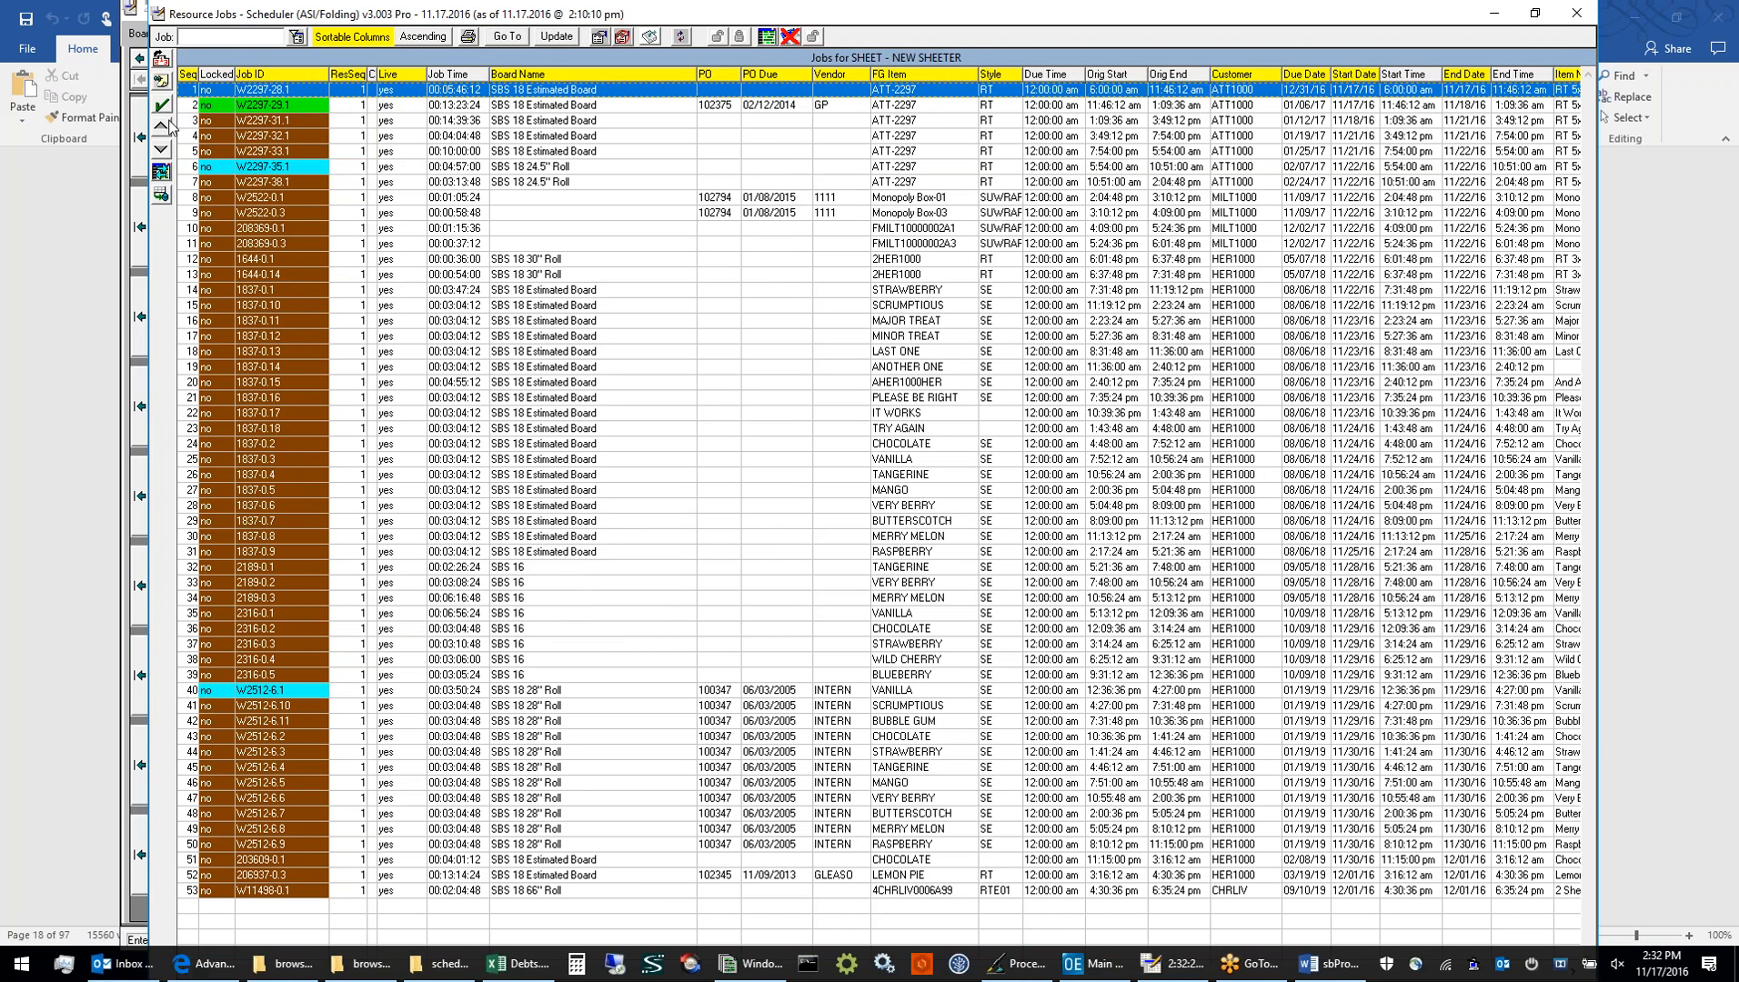
pyautogui.click(161, 149)
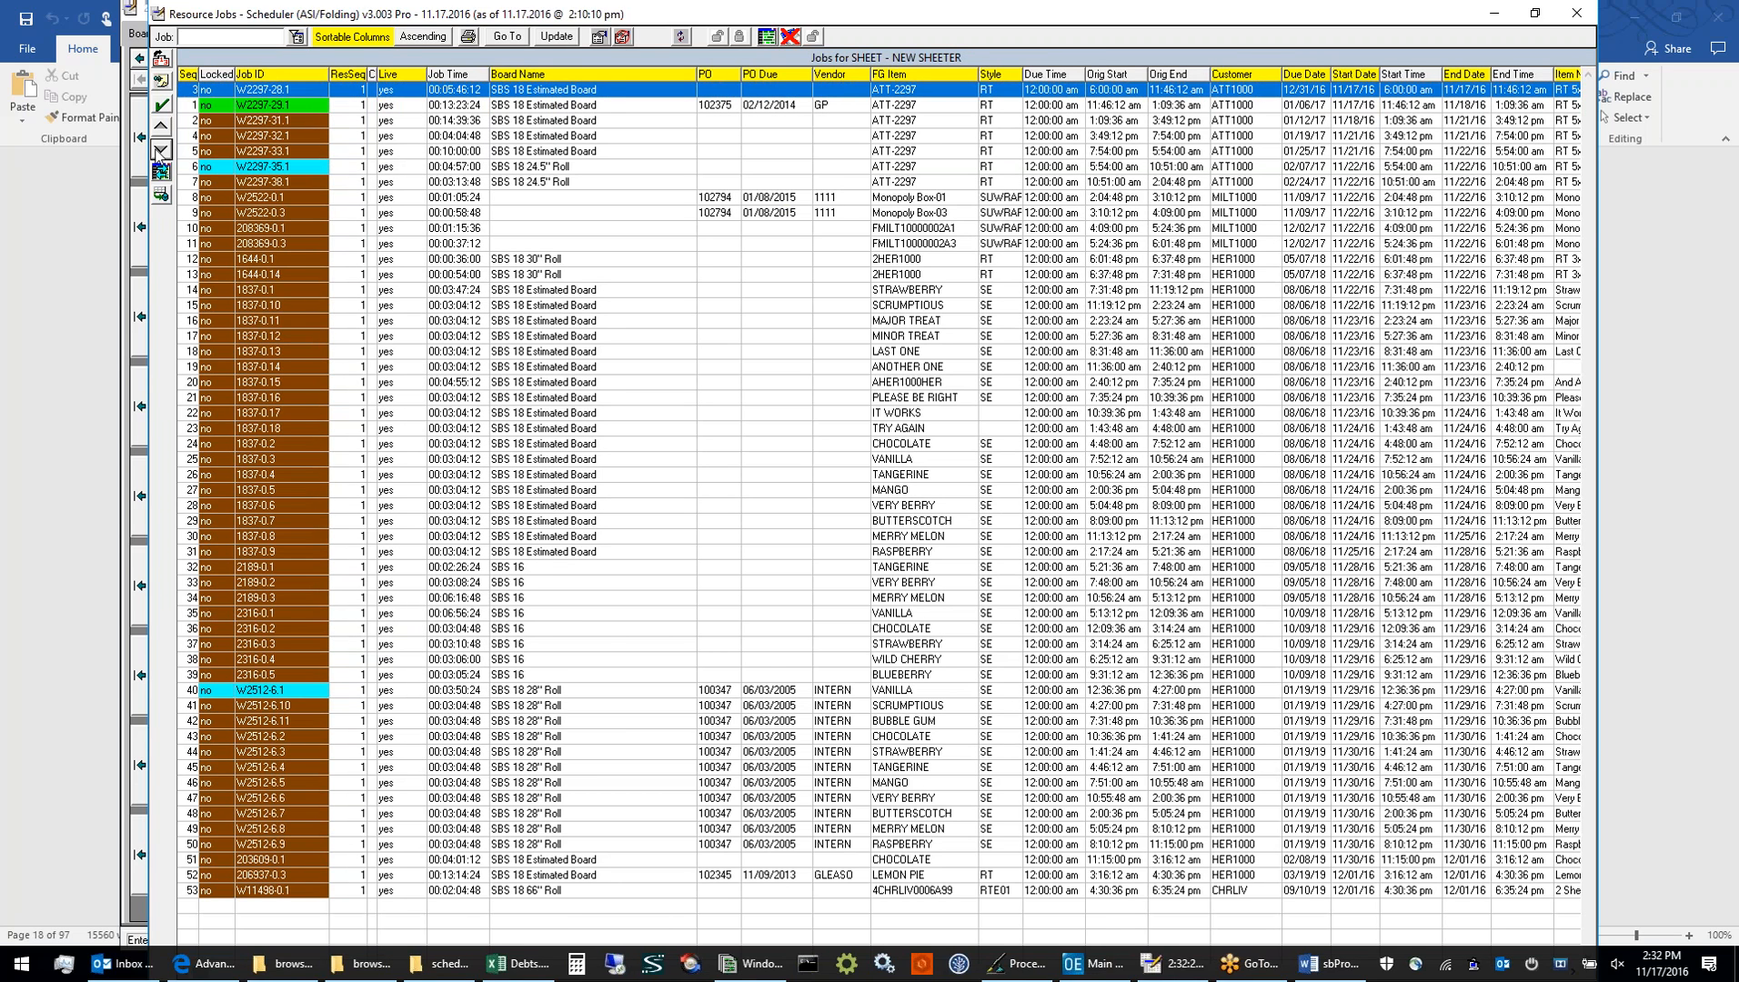
pyautogui.click(157, 149)
pyautogui.click(159, 149)
pyautogui.click(189, 78)
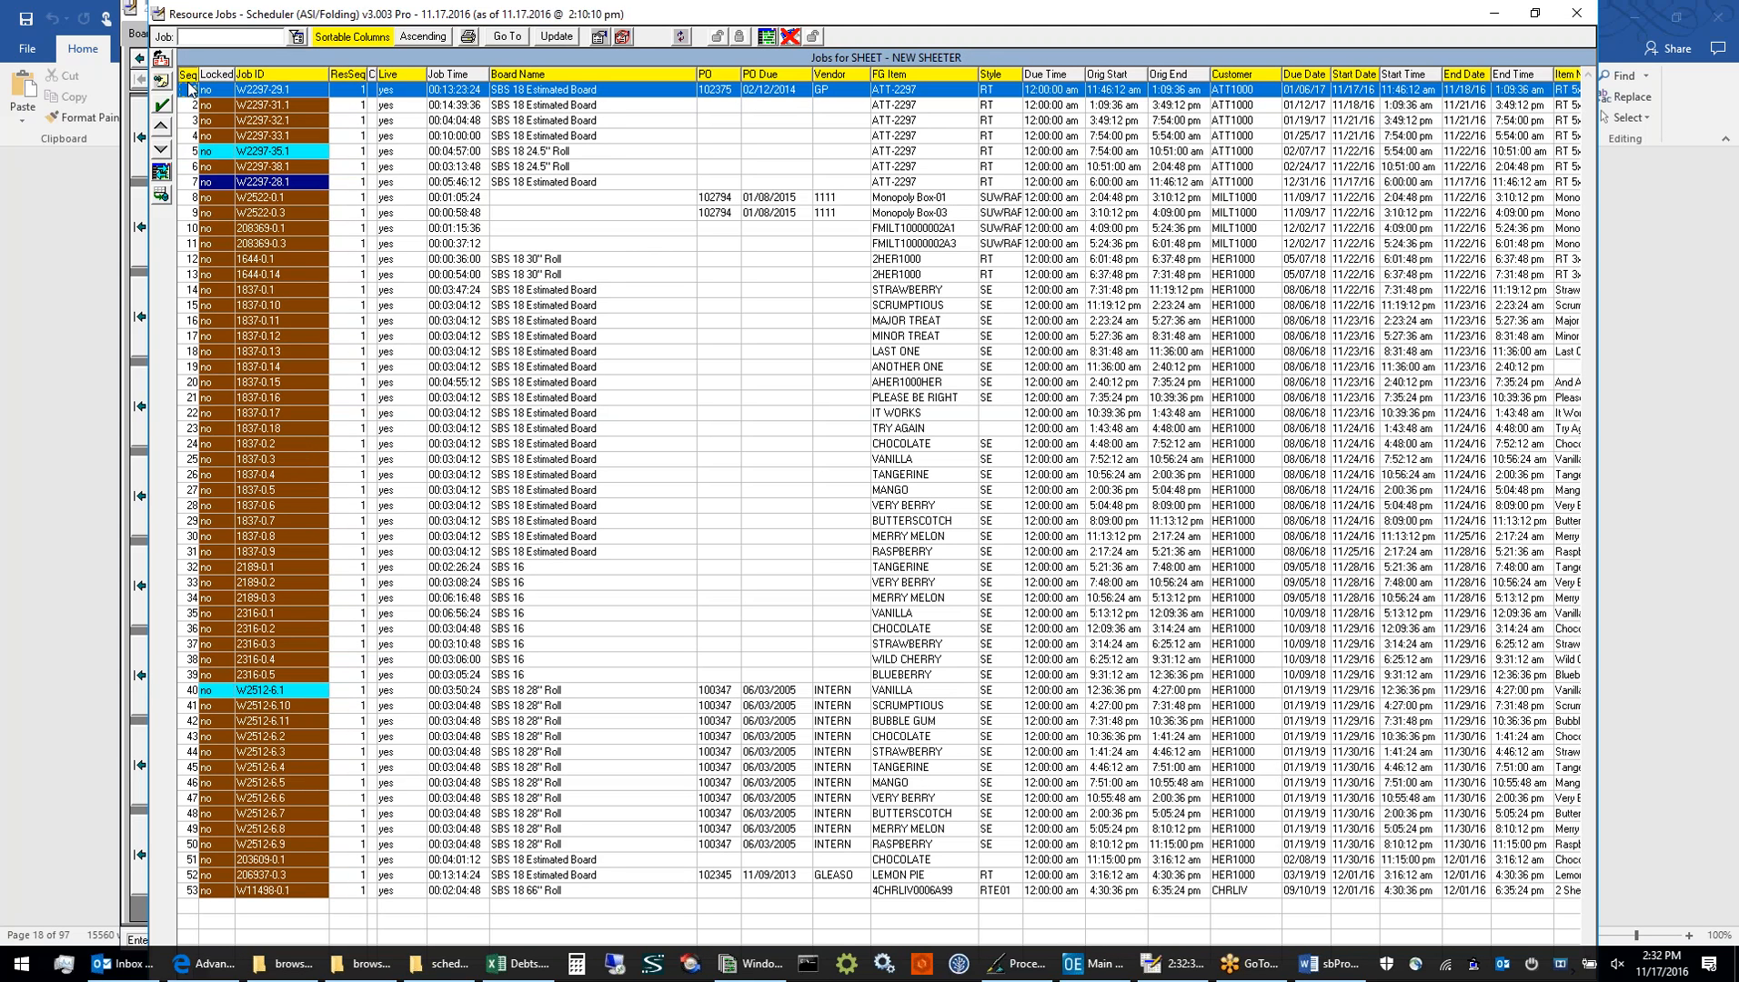
pyautogui.click(220, 184)
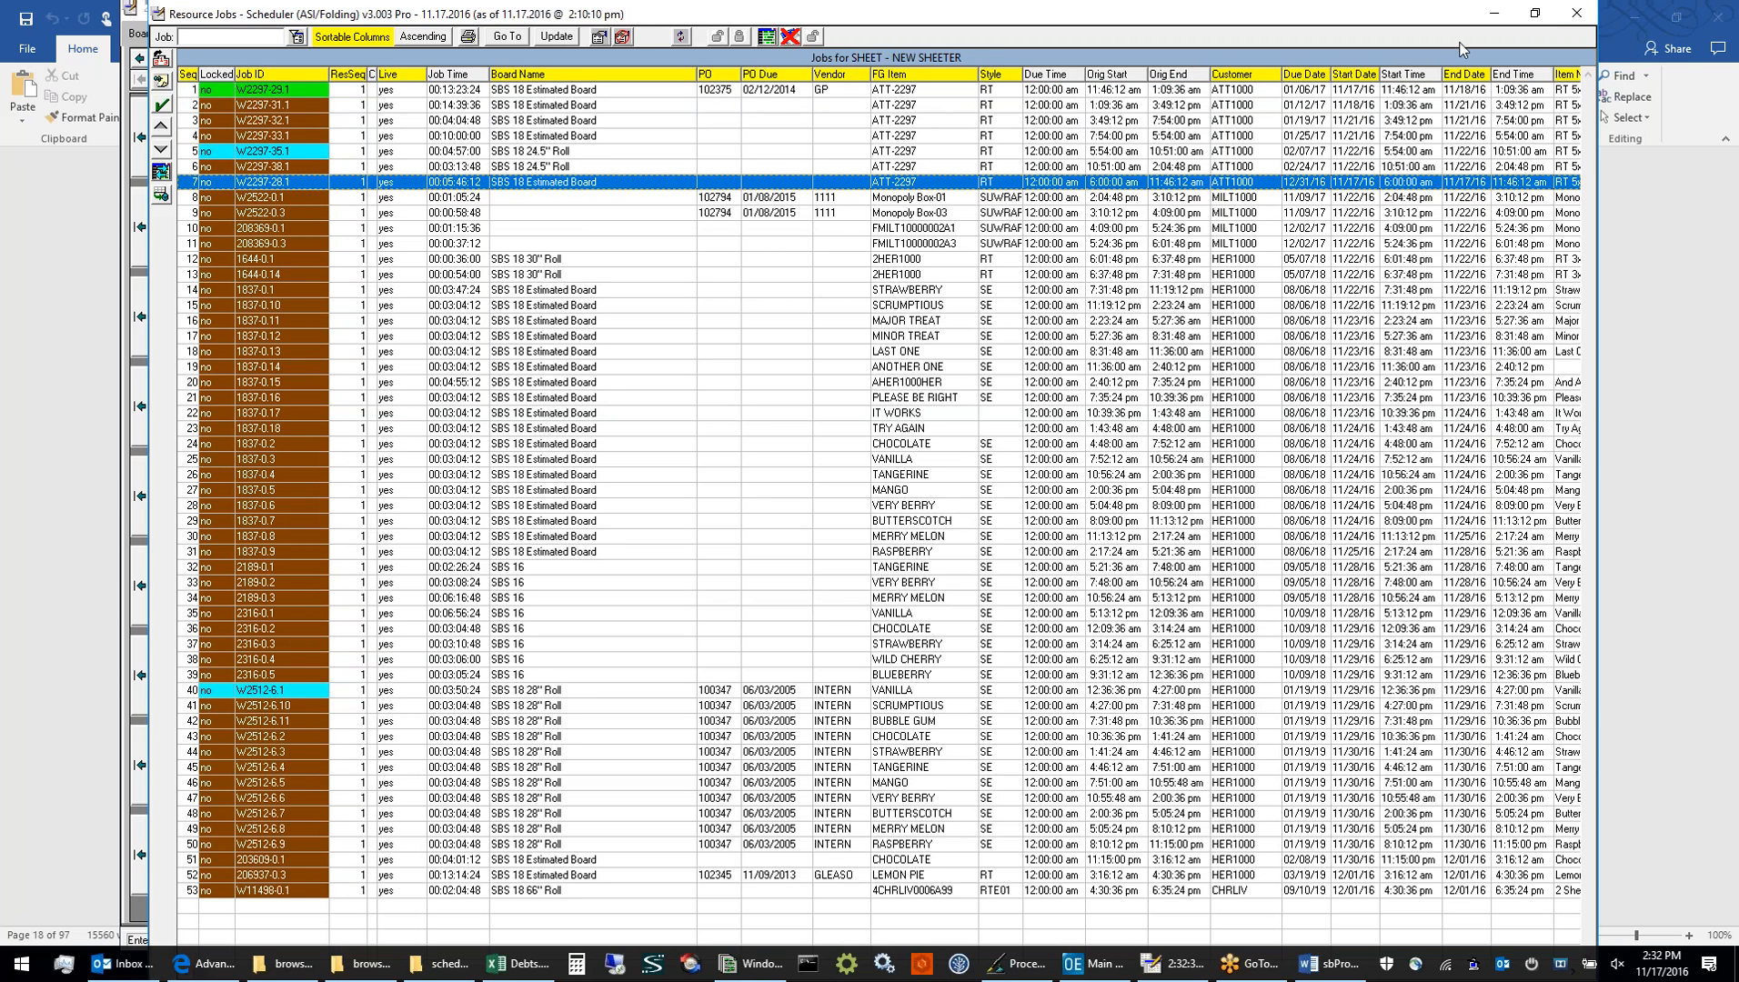
# Close the SHEET job list without updating the board and reset the Actual scenario
pyautogui.click(1574, 16)
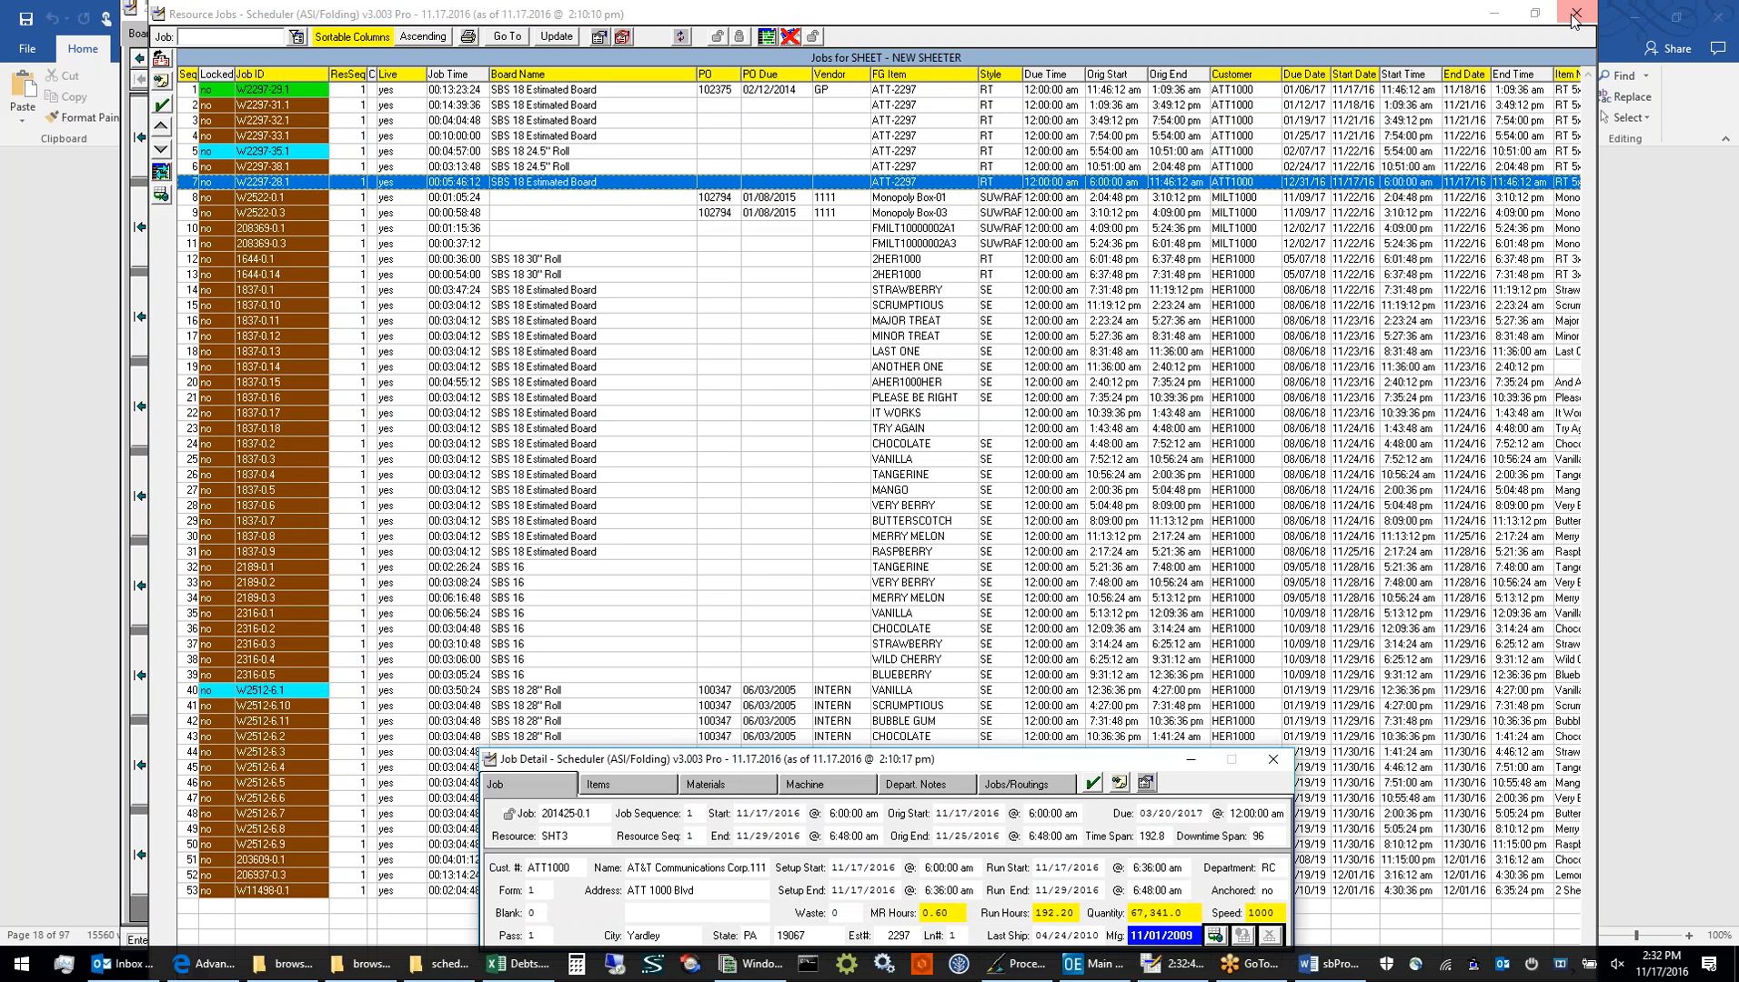
pyautogui.click(1574, 16)
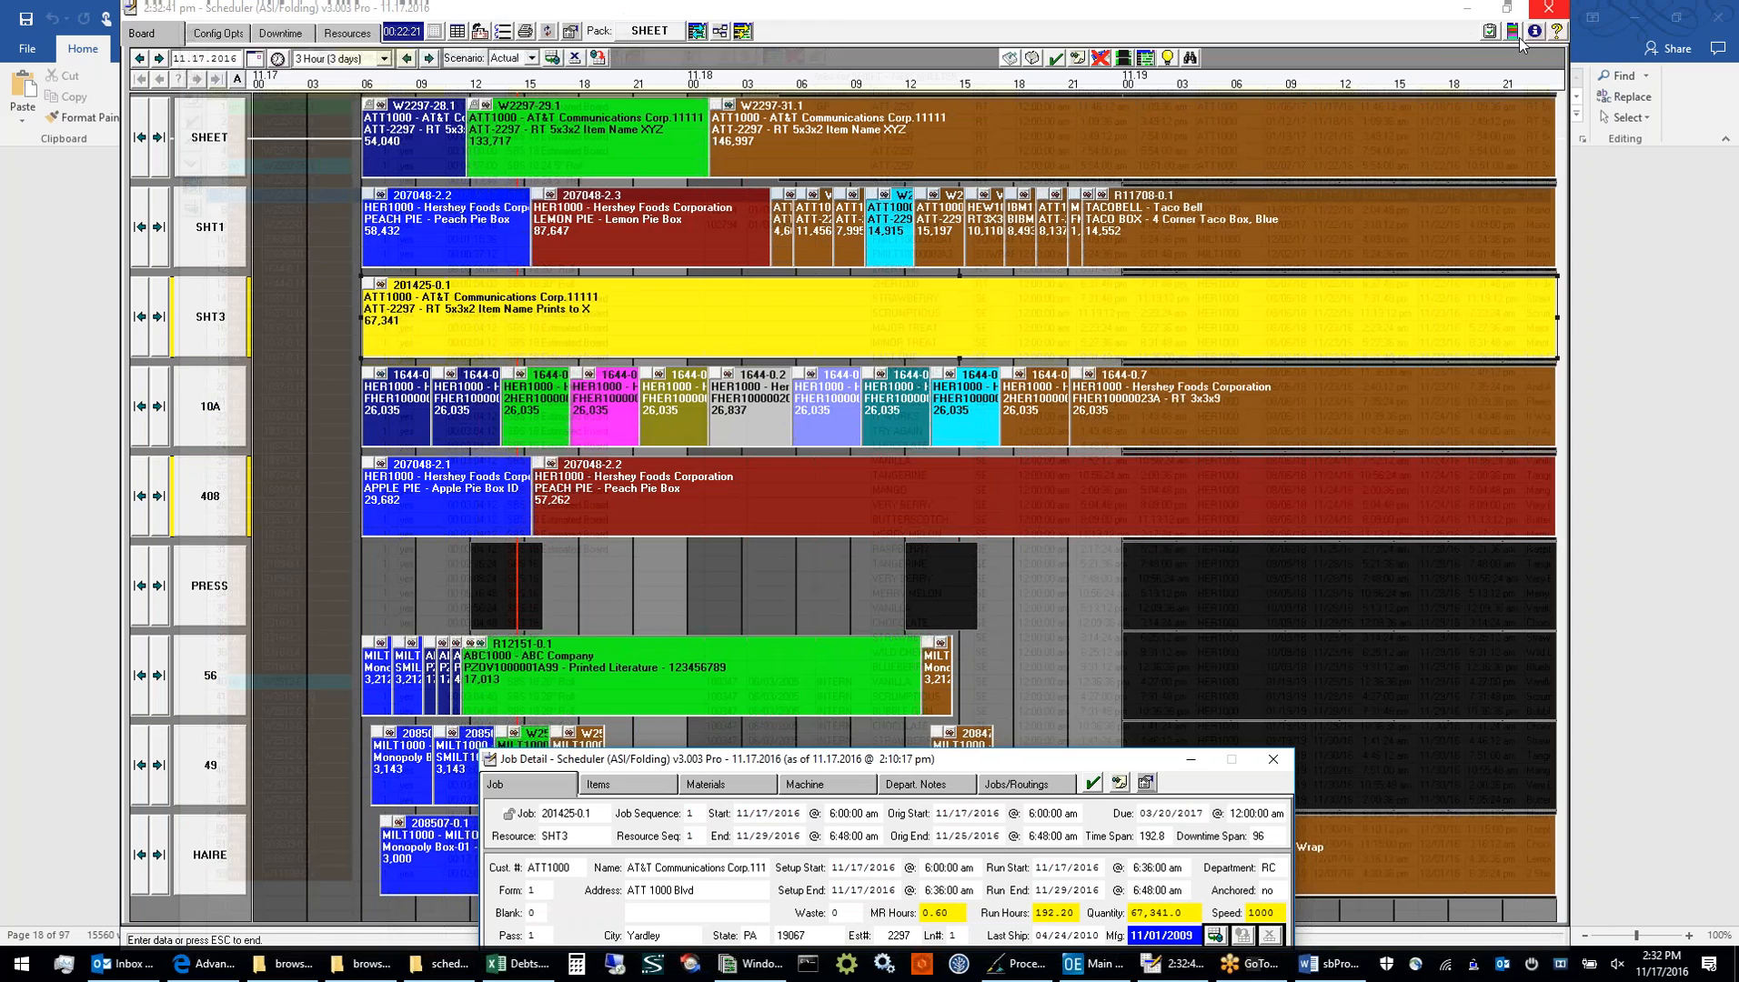
pyautogui.click(599, 60)
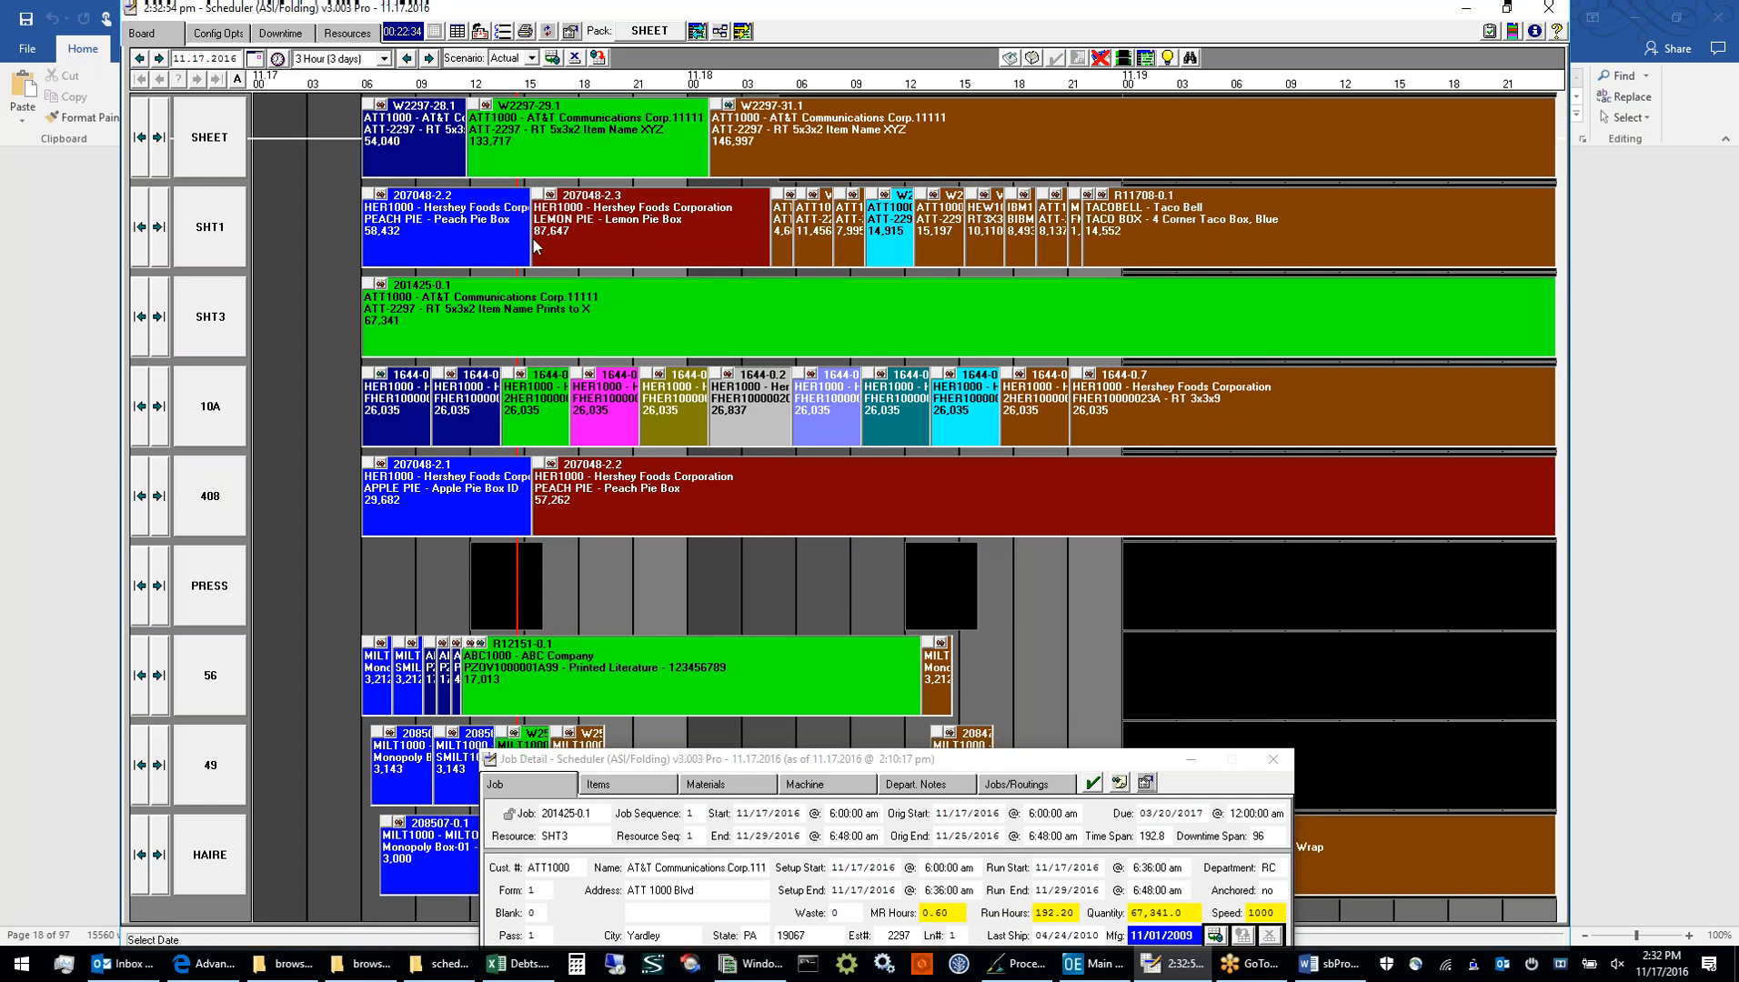
# Move job 1644-0.2 on resource 10A earlier on 11.17.16, inserting it and pushing the existing jobs back
pyautogui.click(743, 407)
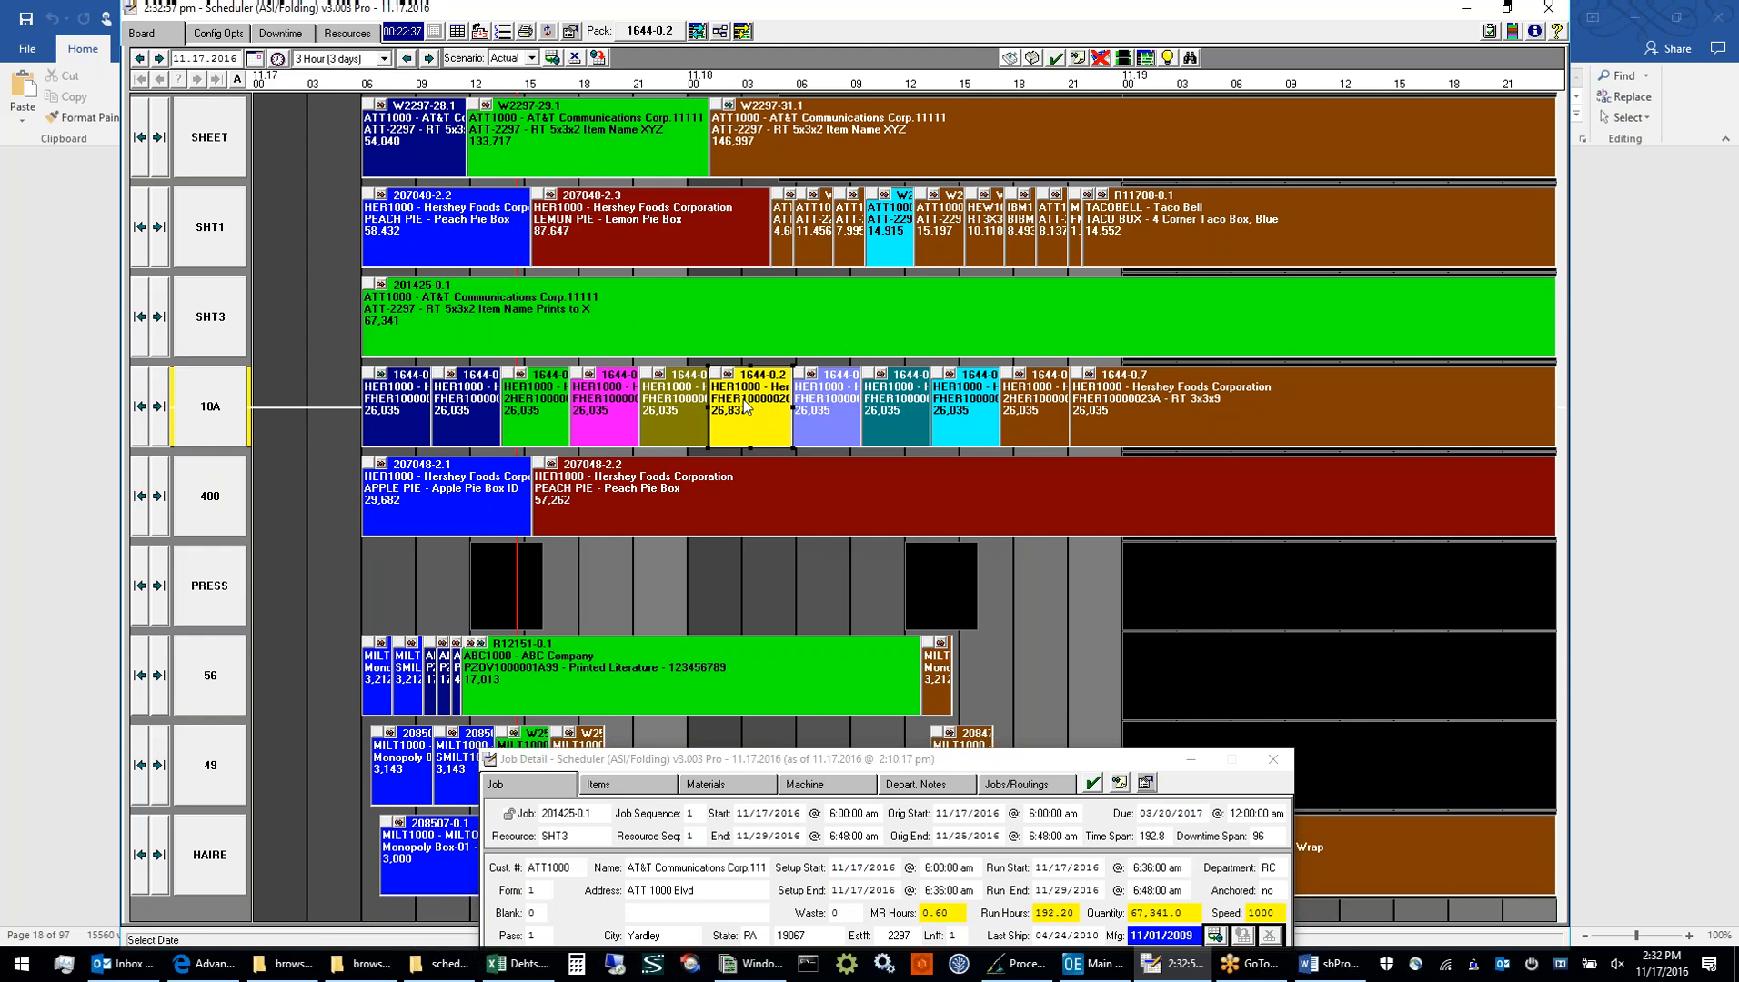
pyautogui.moveTo(746, 406); pyautogui.dragTo(613, 420)
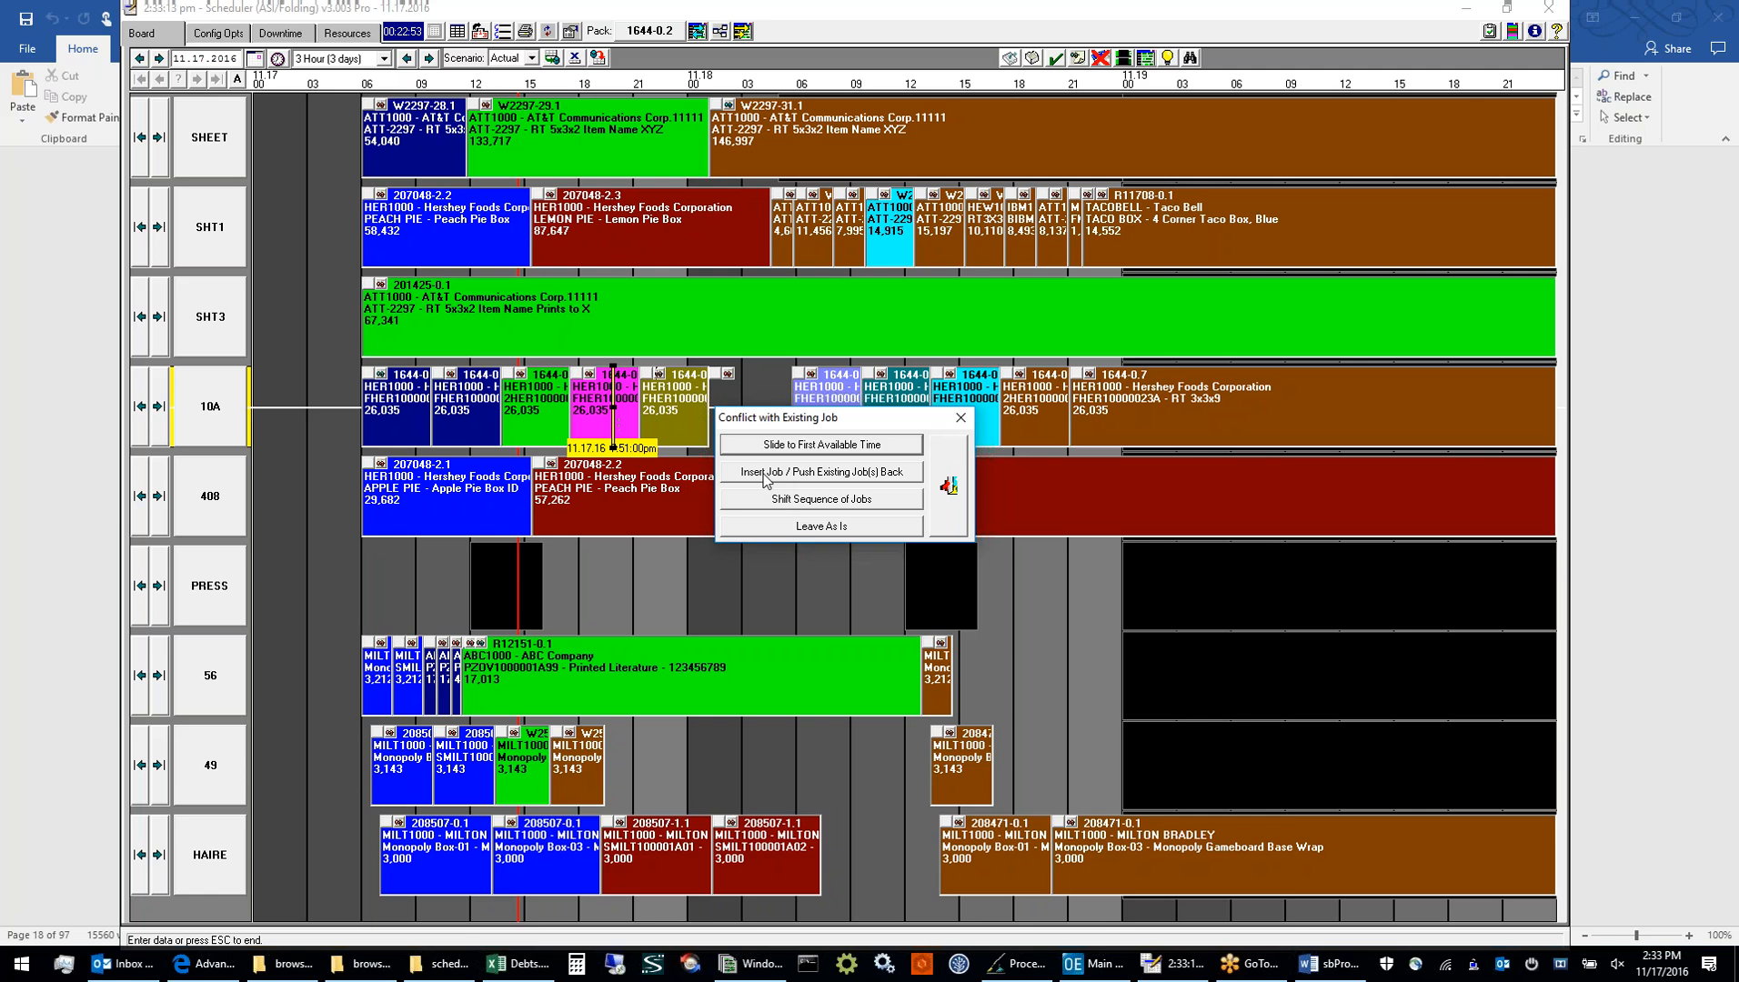
pyautogui.click(764, 473)
pyautogui.moveTo(613, 409); pyautogui.dragTo(625, 416)
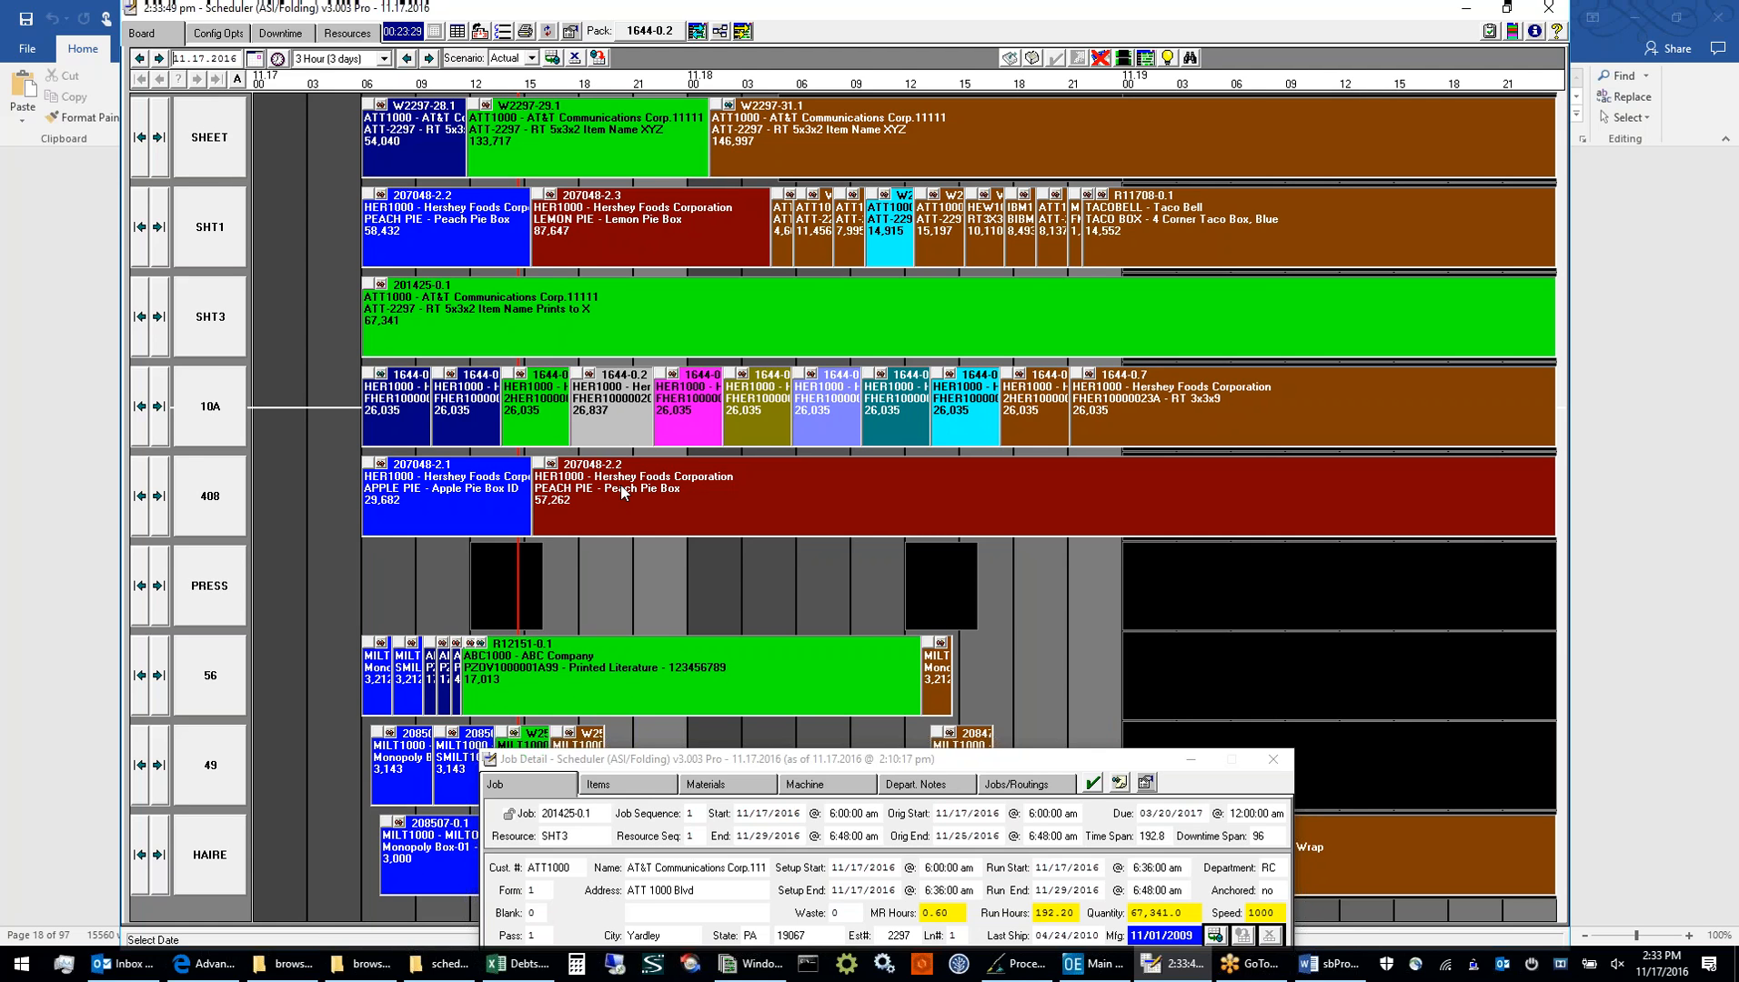
# Change job 207048-2.2 from resource 408 to PRESS, spanning the conflicting downtime
pyautogui.moveTo(621, 492); pyautogui.dragTo(202, 596)
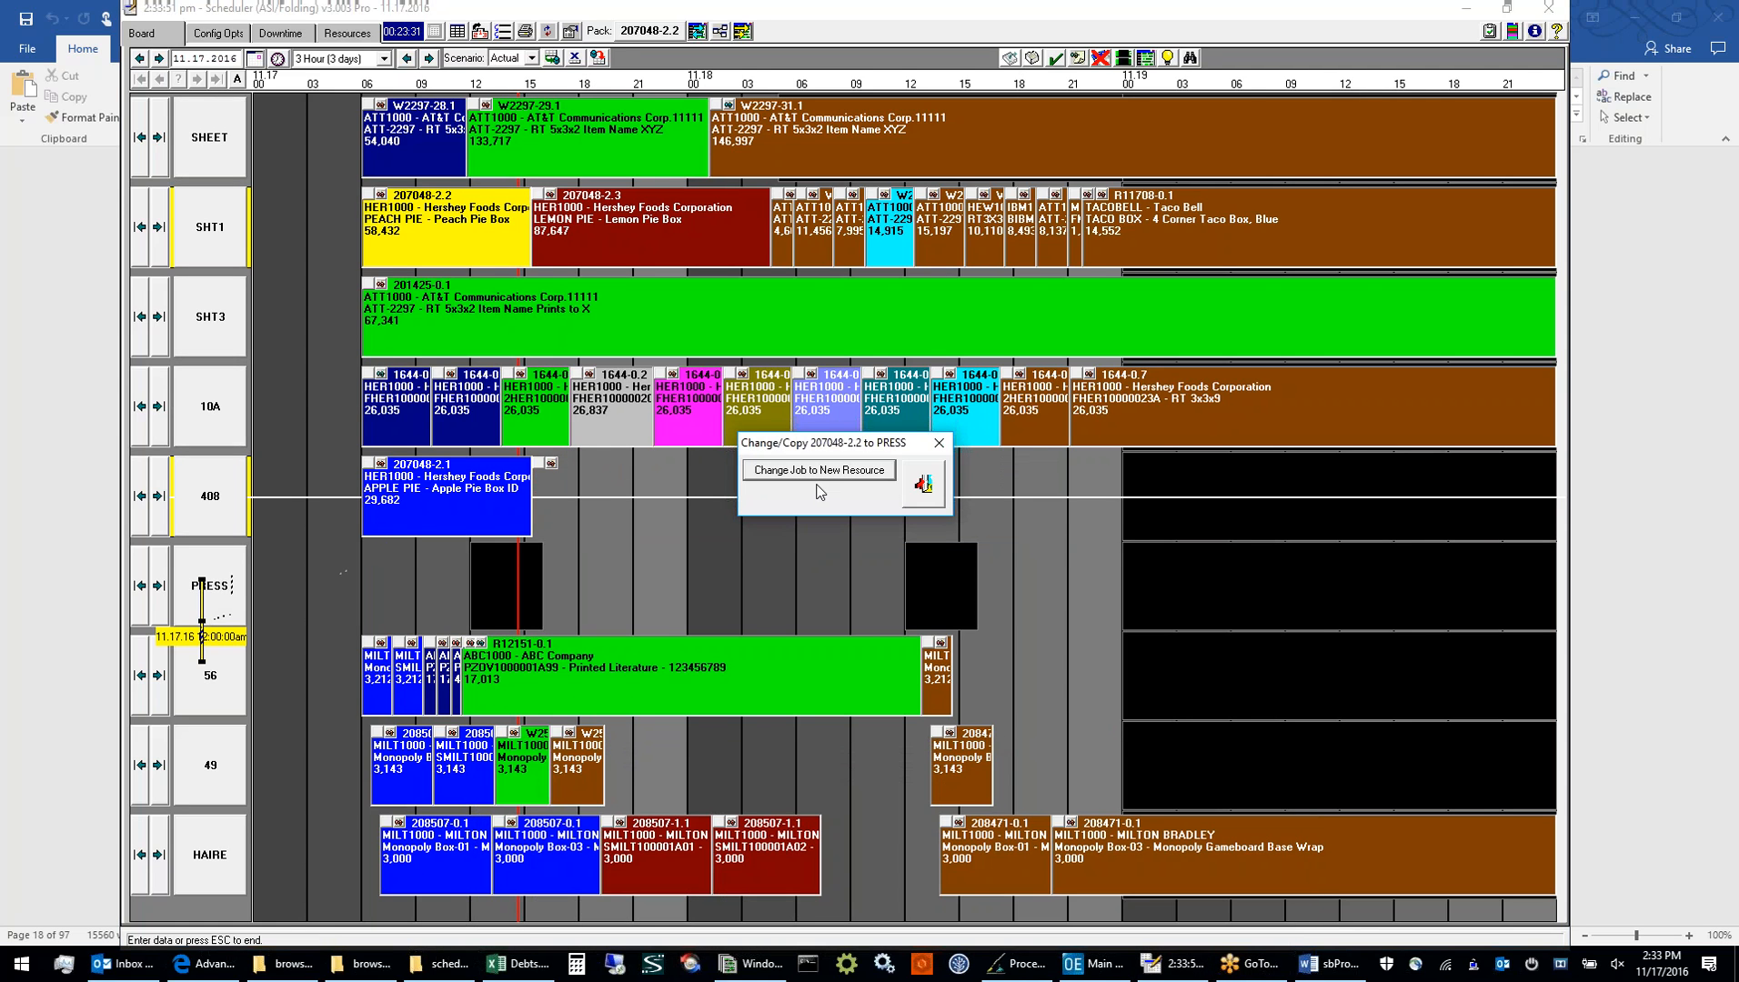
pyautogui.click(819, 470)
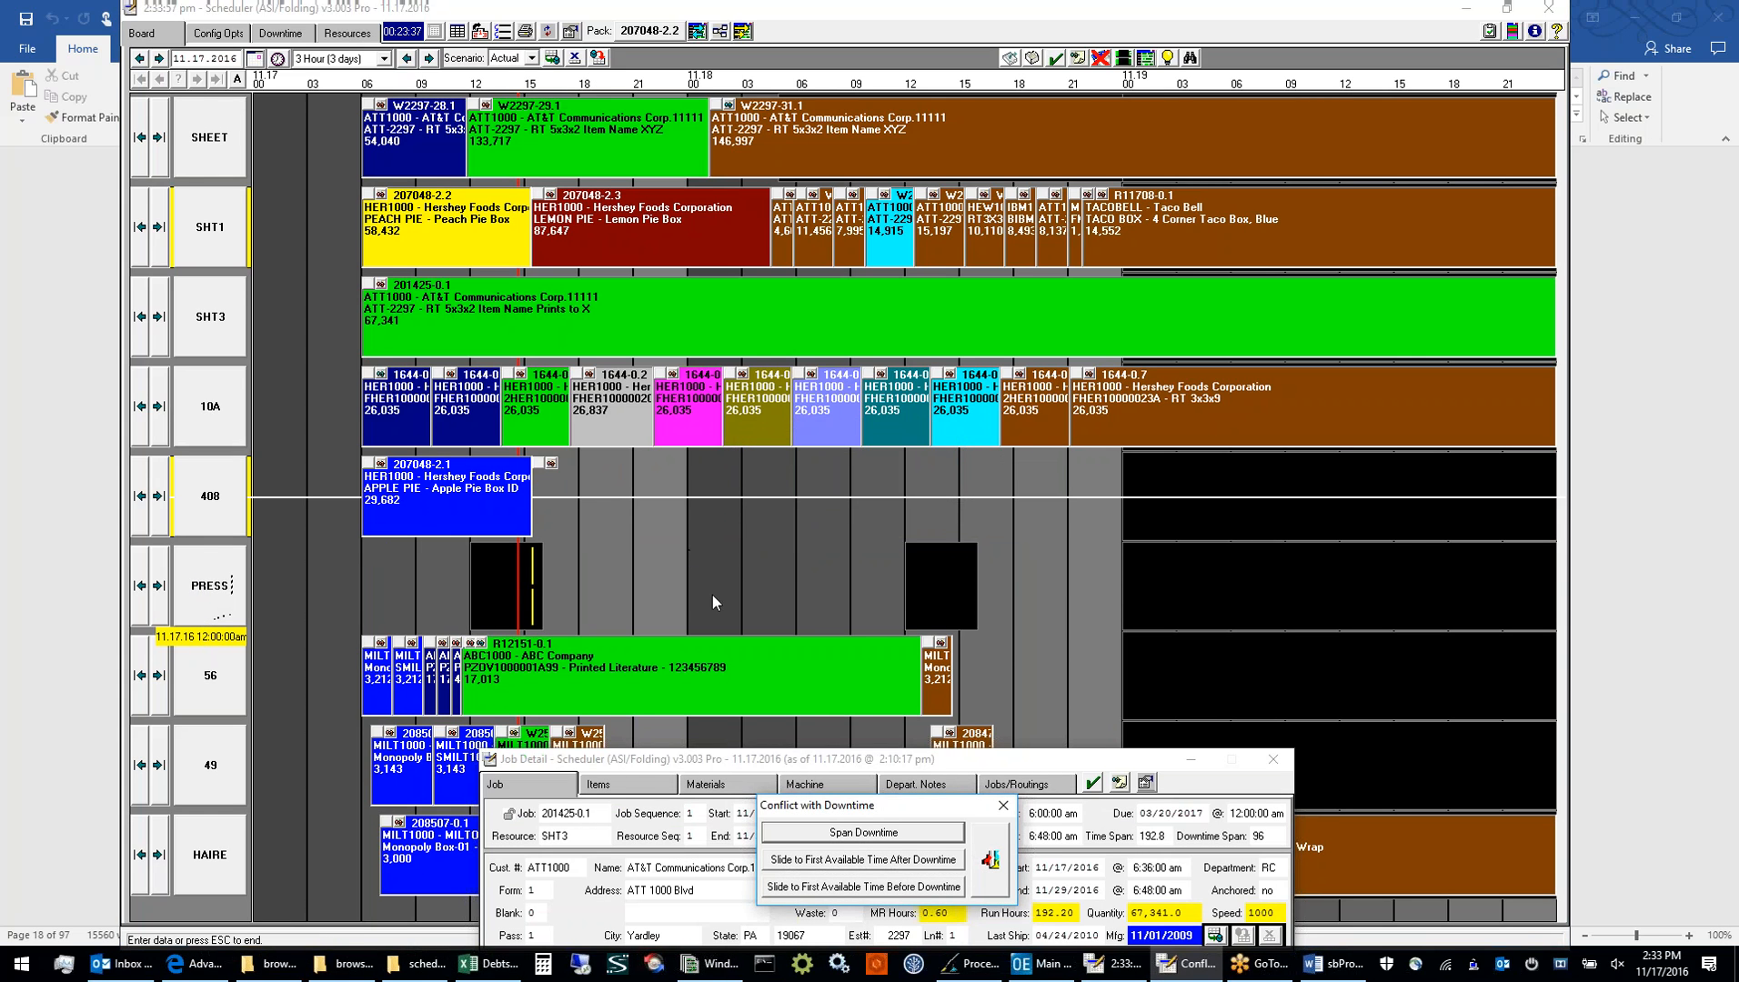
pyautogui.click(816, 838)
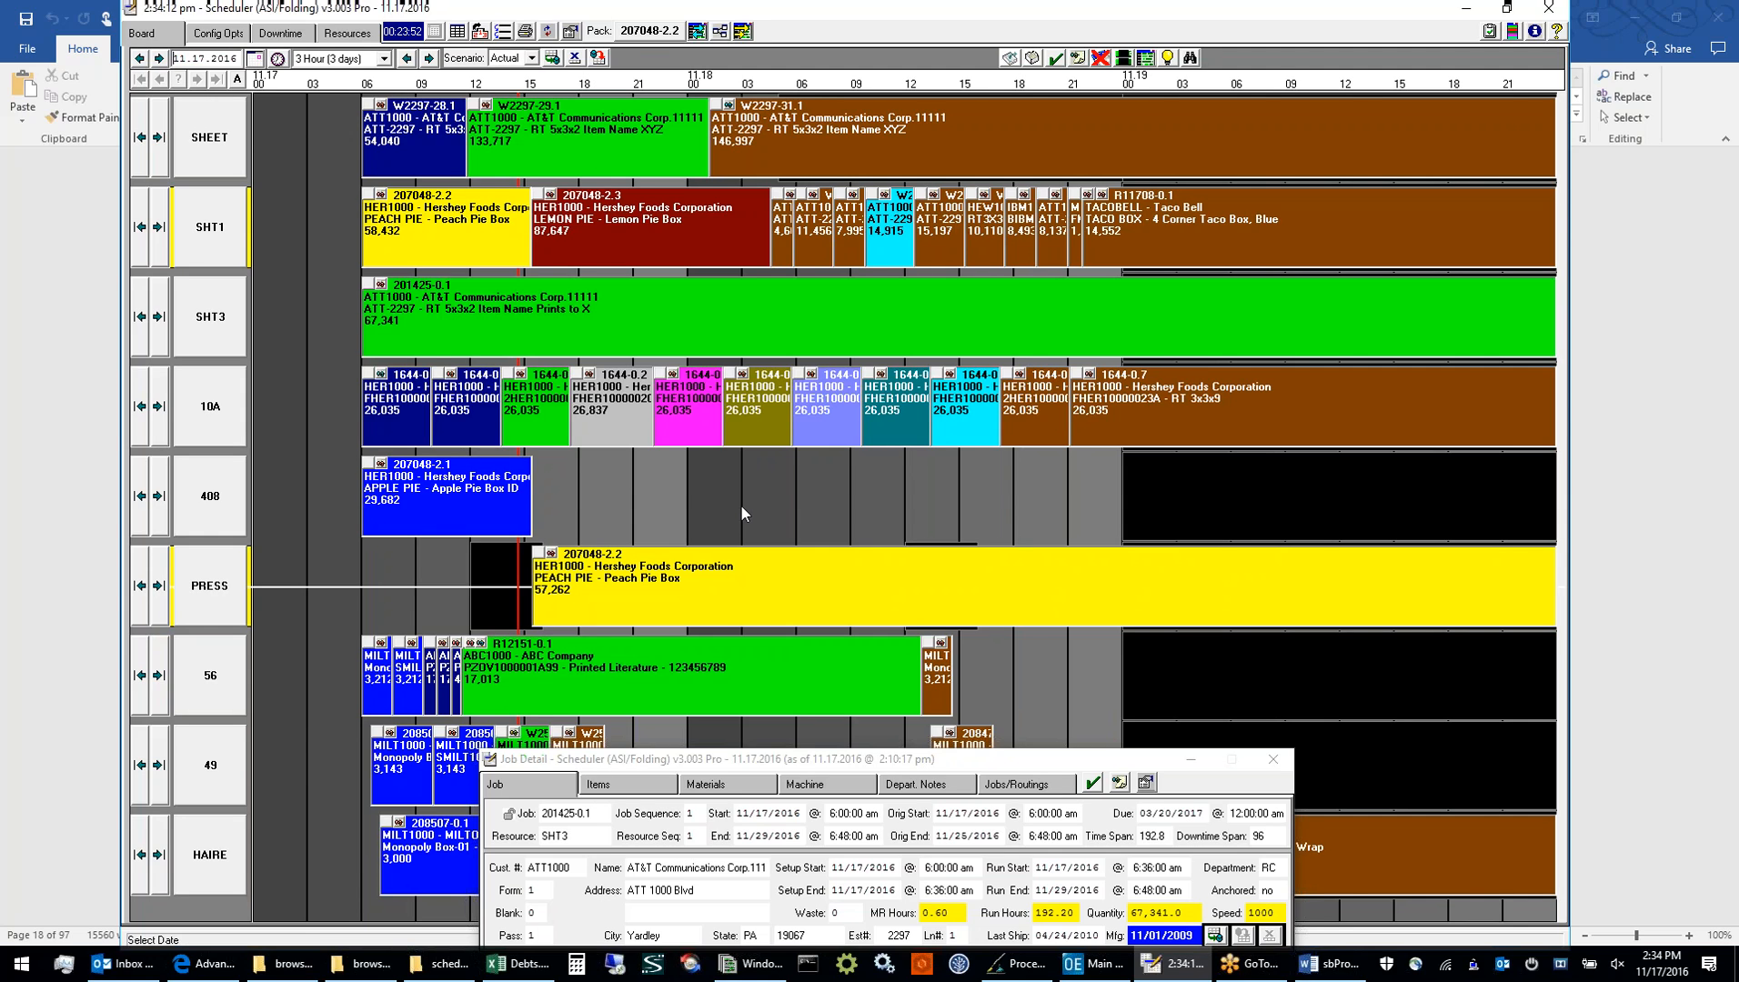
# Reset the board to the saved Actual scenario, save the scenario, and acknowledge the completed save
pyautogui.click(598, 59)
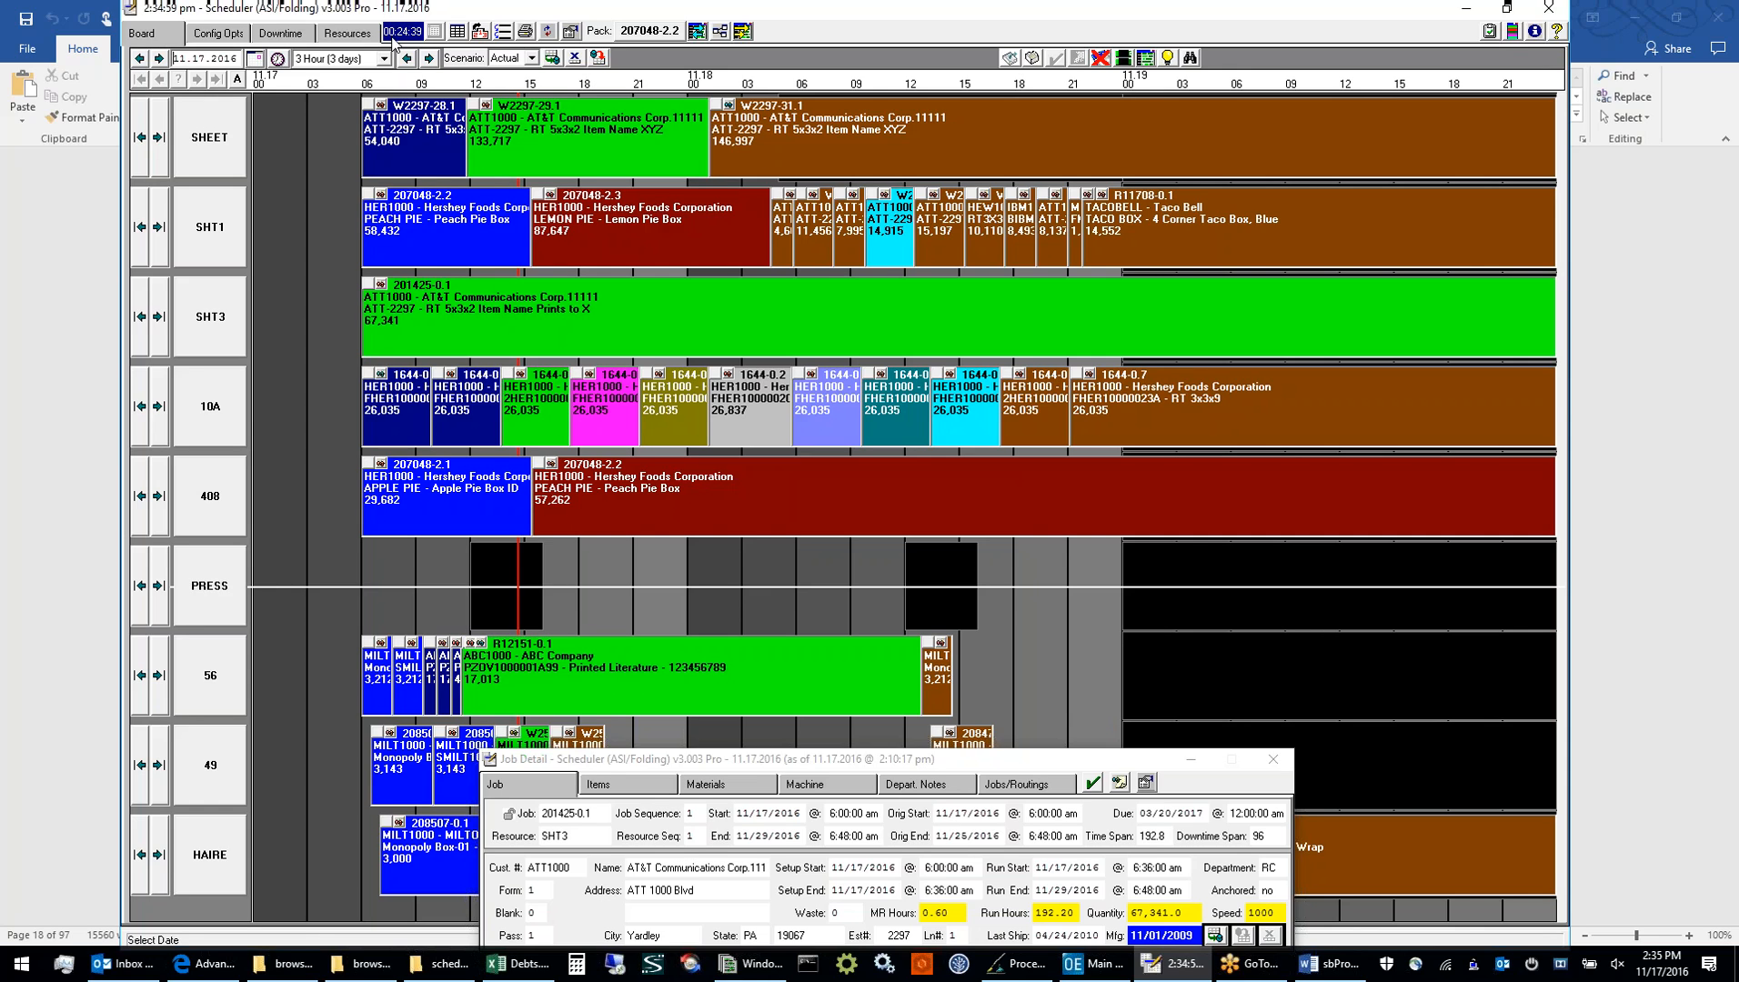
pyautogui.click(552, 61)
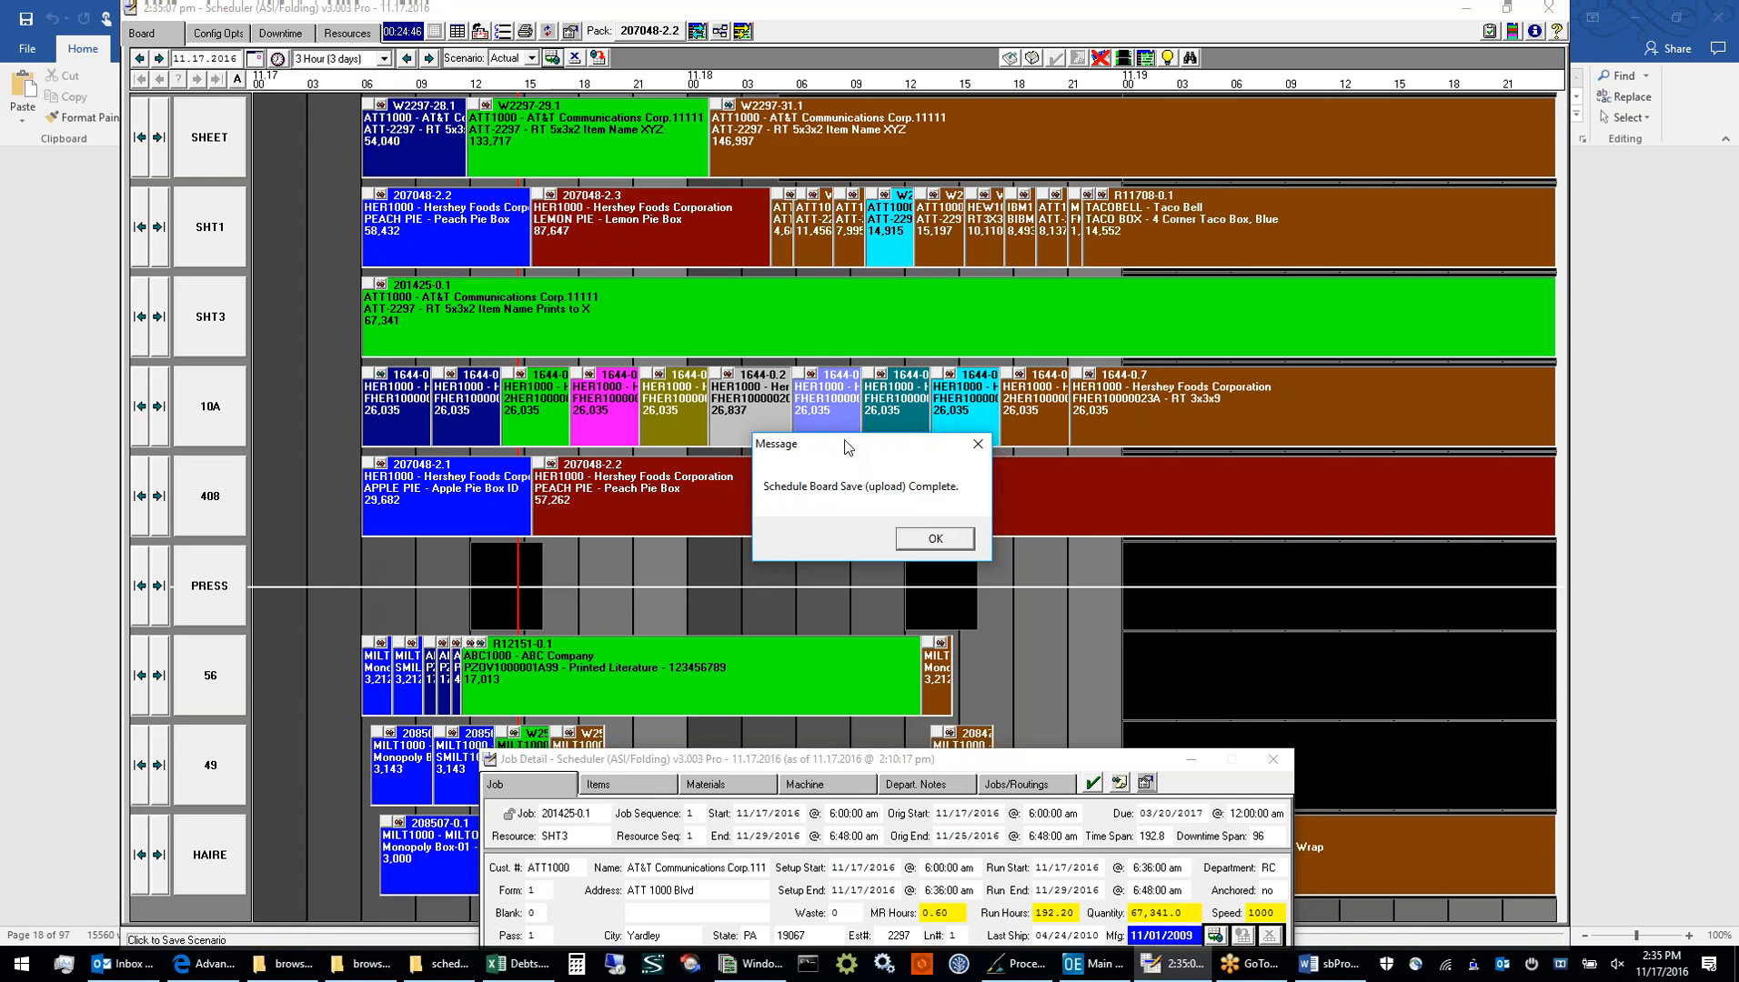
pyautogui.click(924, 540)
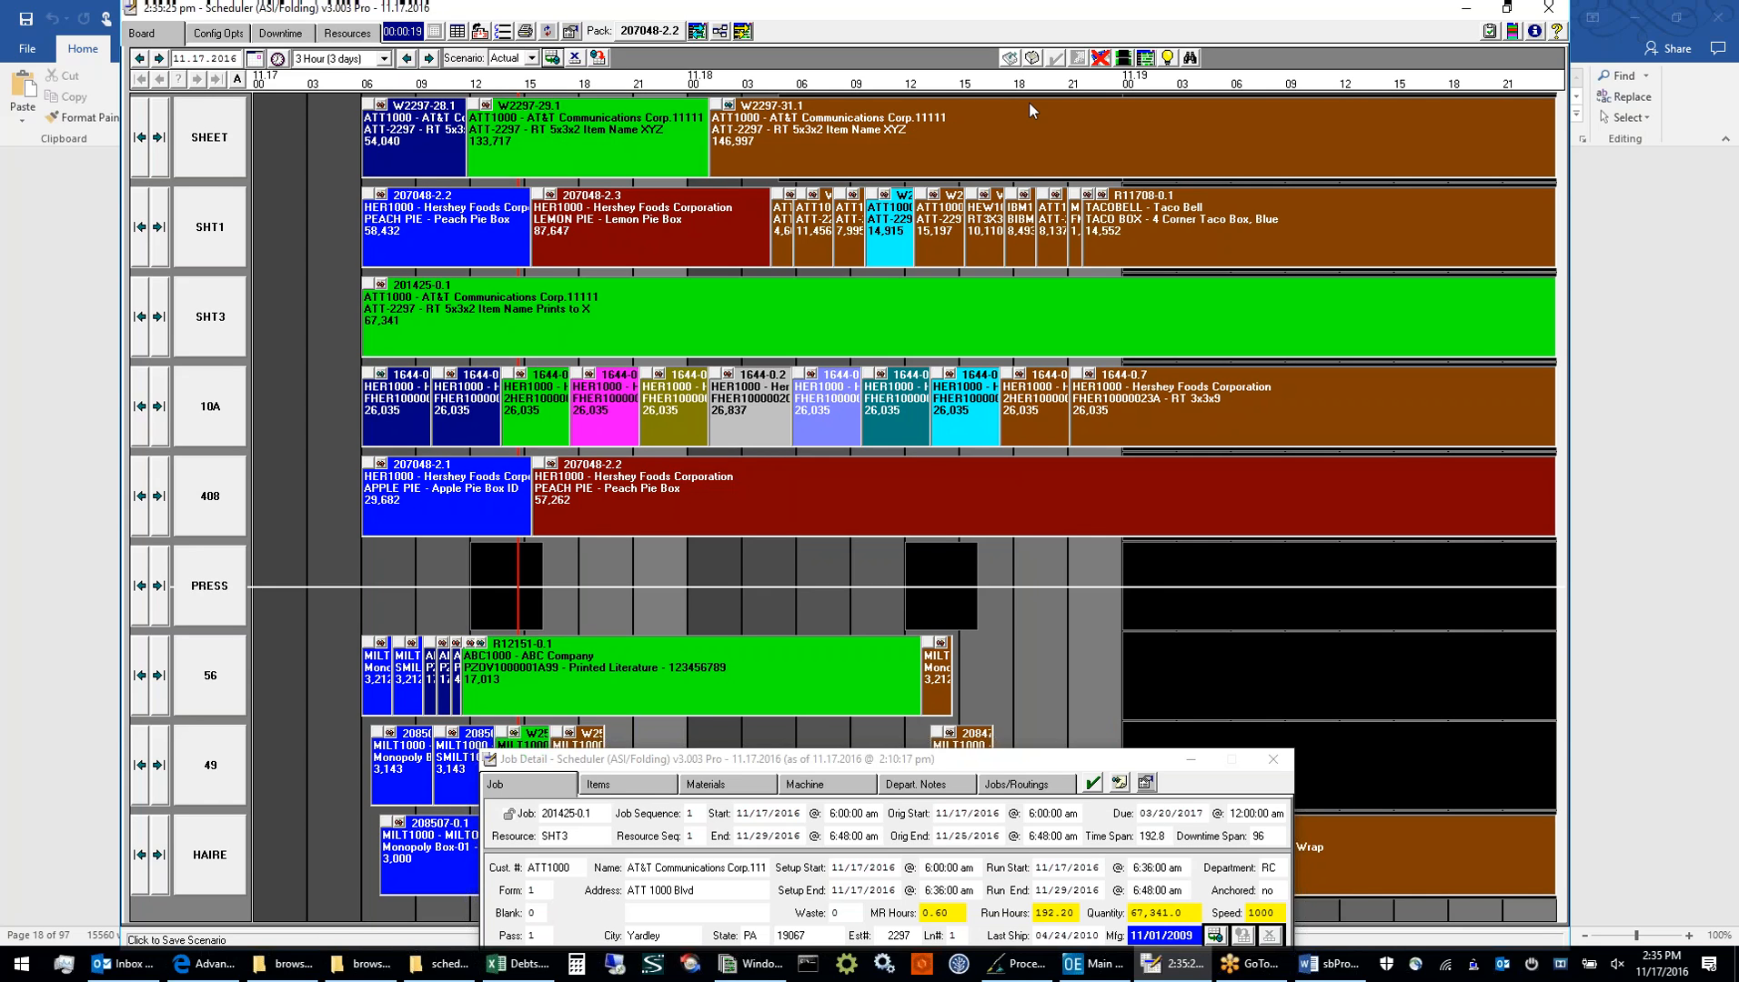
# Set the board's time interval to 12 Hour (12 days), then select job 207048-2.2 on resource 408 and deselect it
pyautogui.click(383, 58)
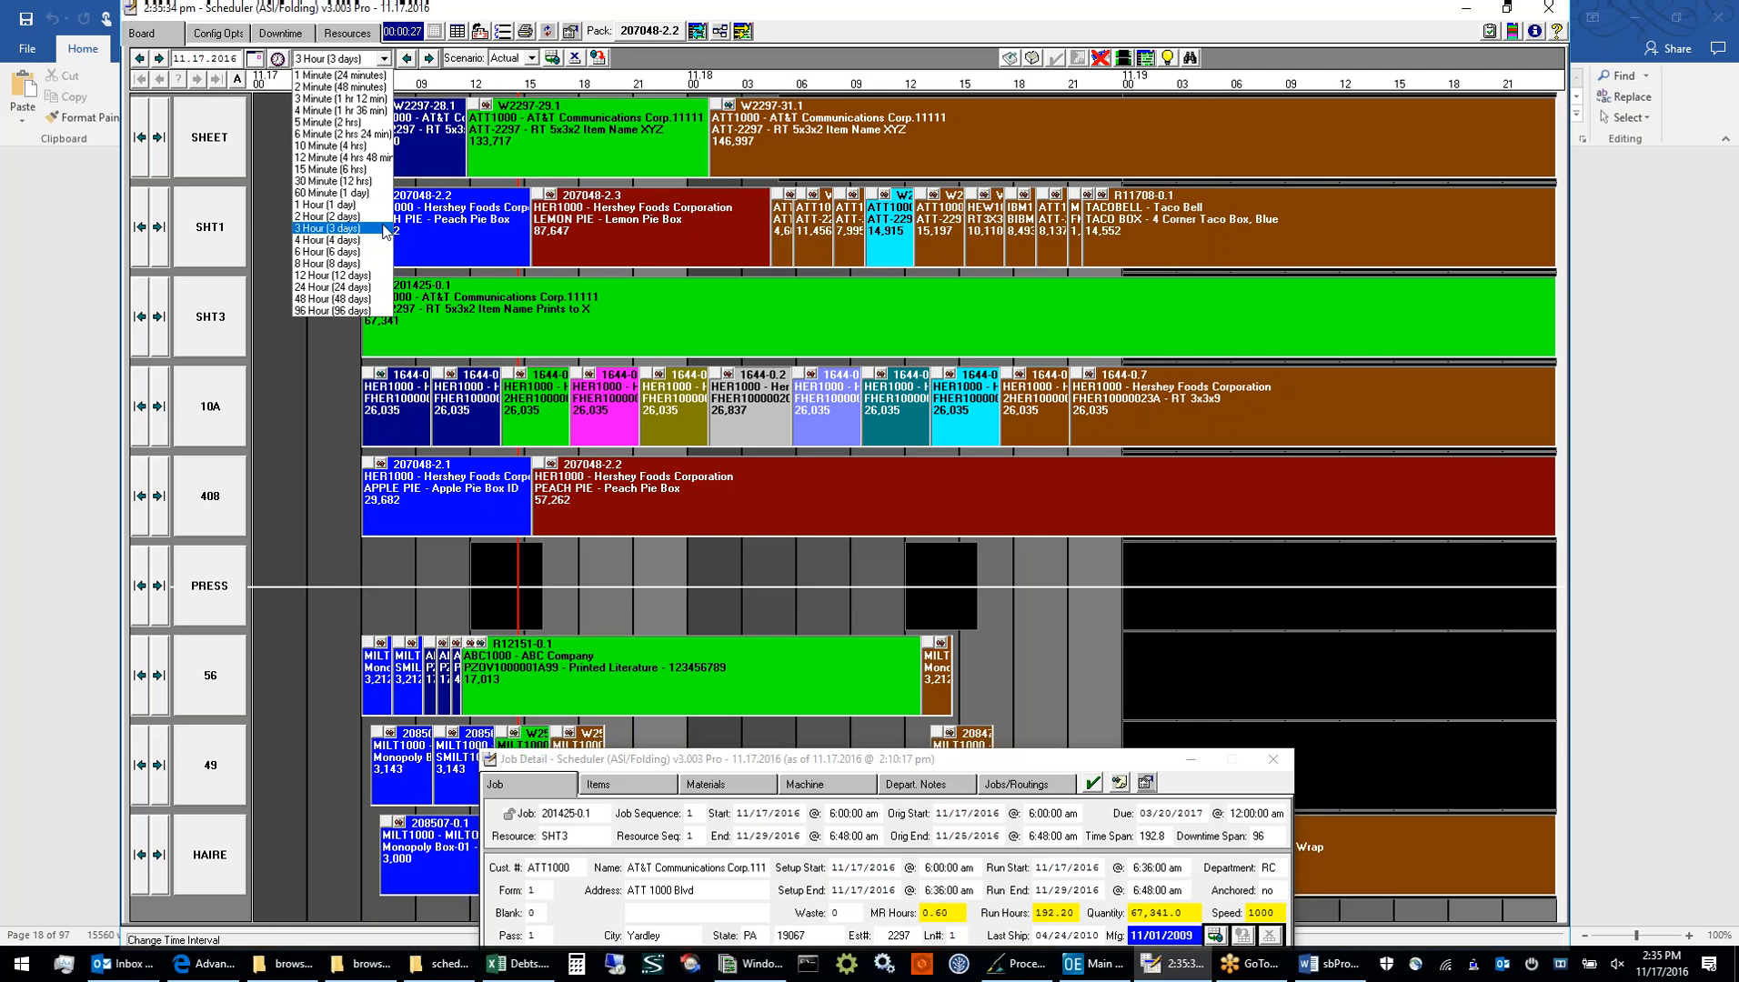
pyautogui.click(333, 274)
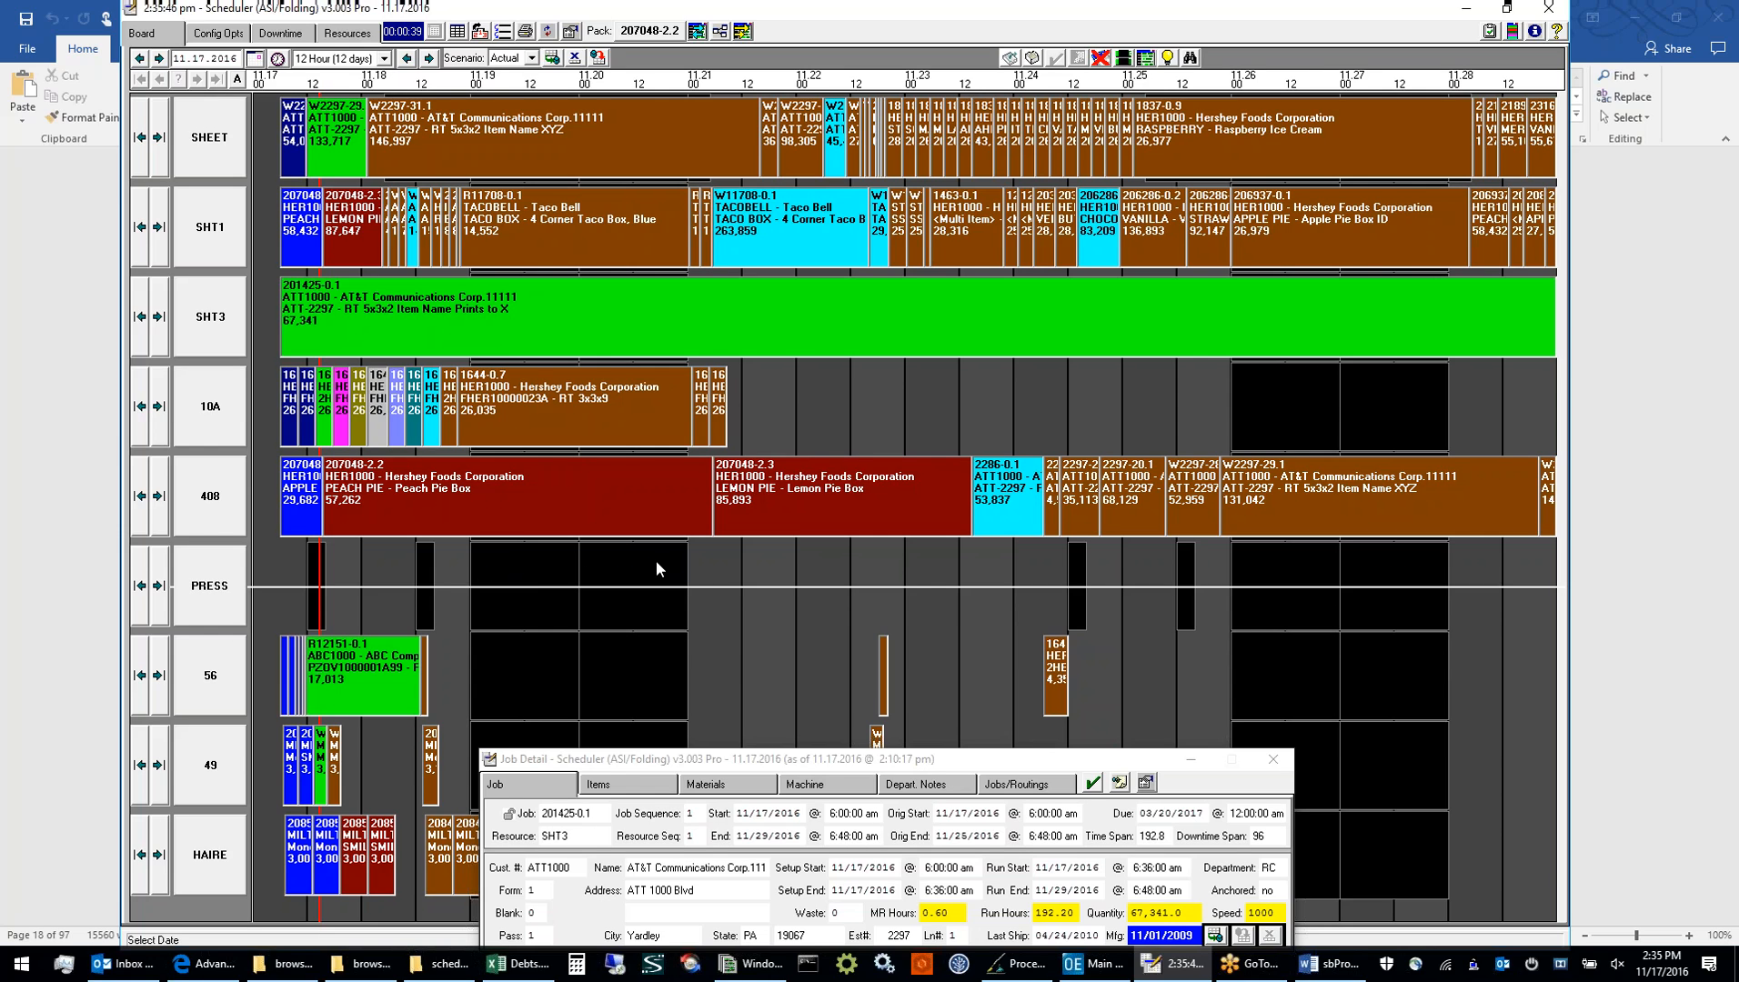
pyautogui.click(628, 501)
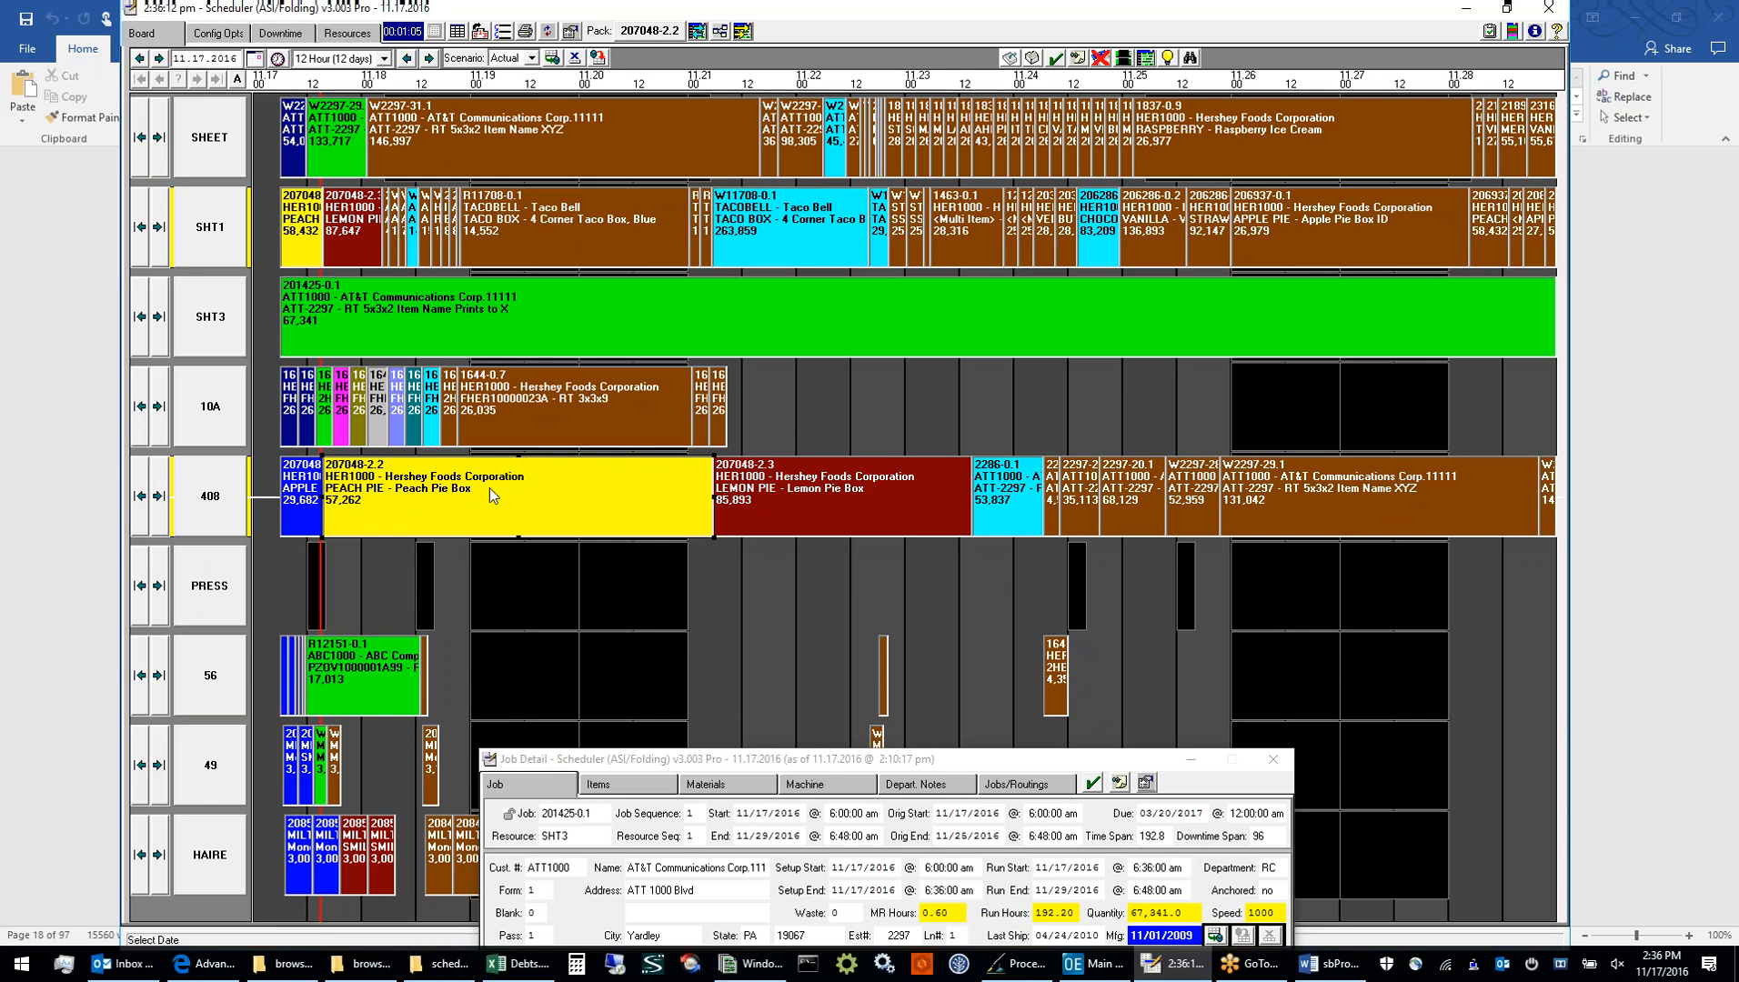
pyautogui.click(762, 412)
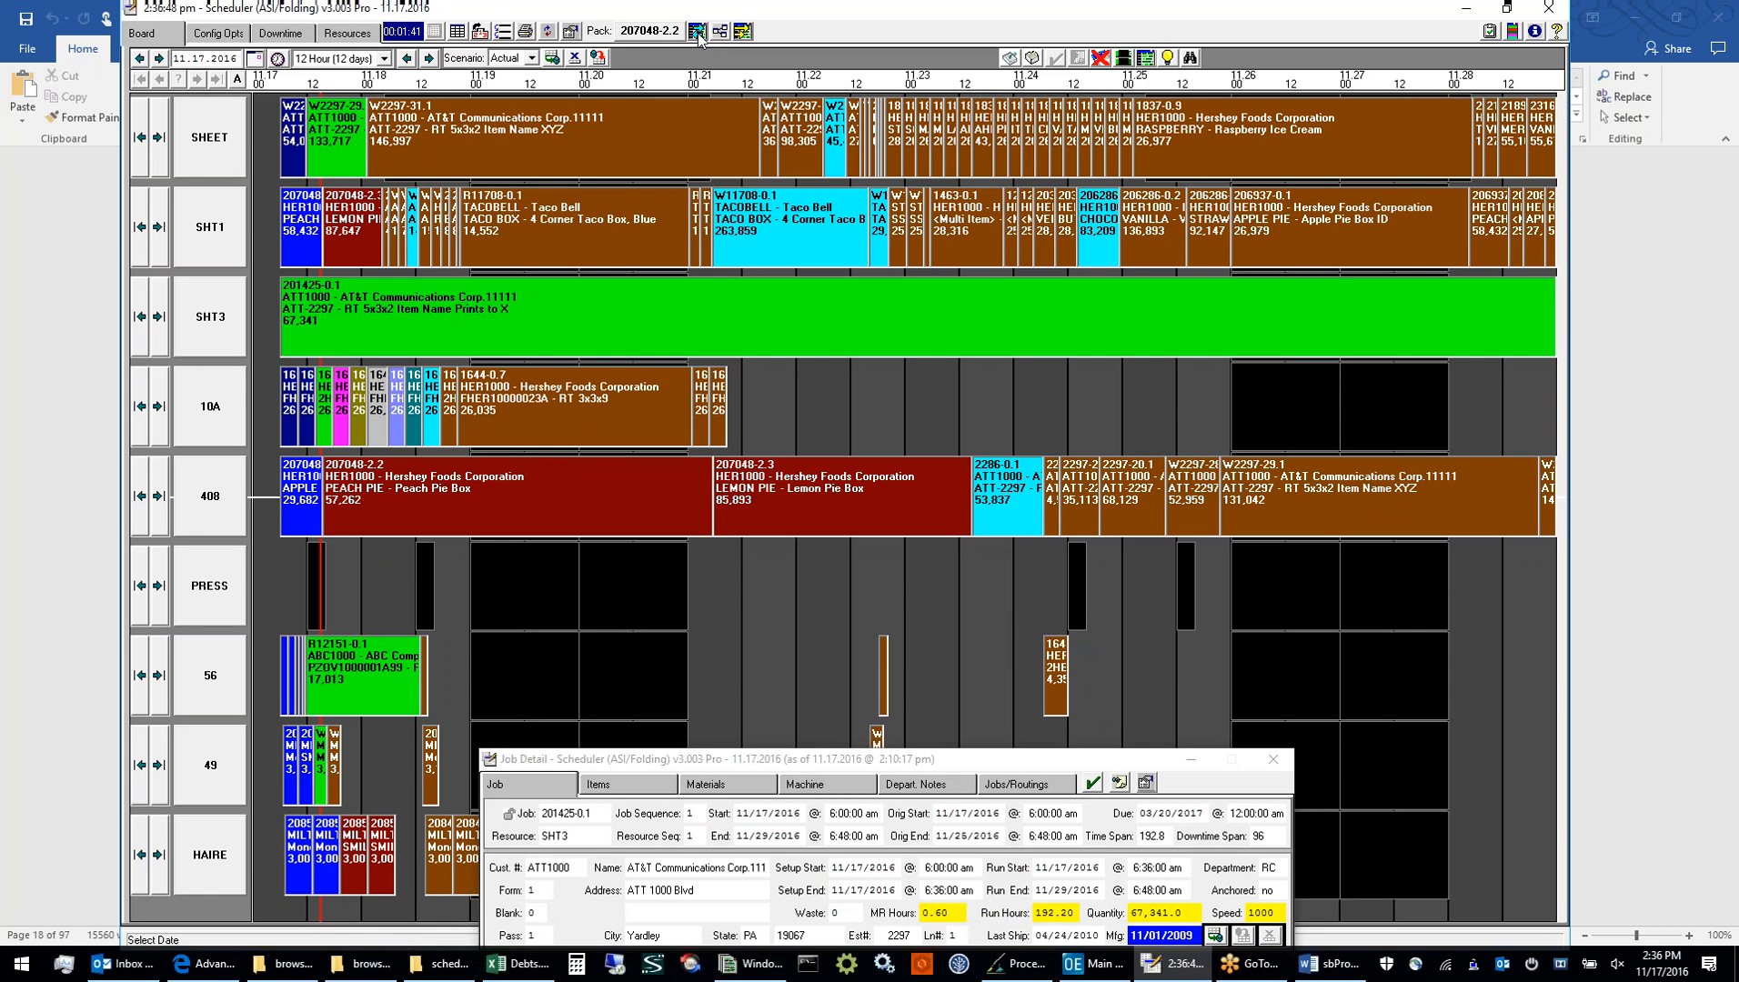
# Review the board packing options and pack the board with First Job to Board End
pyautogui.moveTo(150, 973)
pyautogui.click(697, 31)
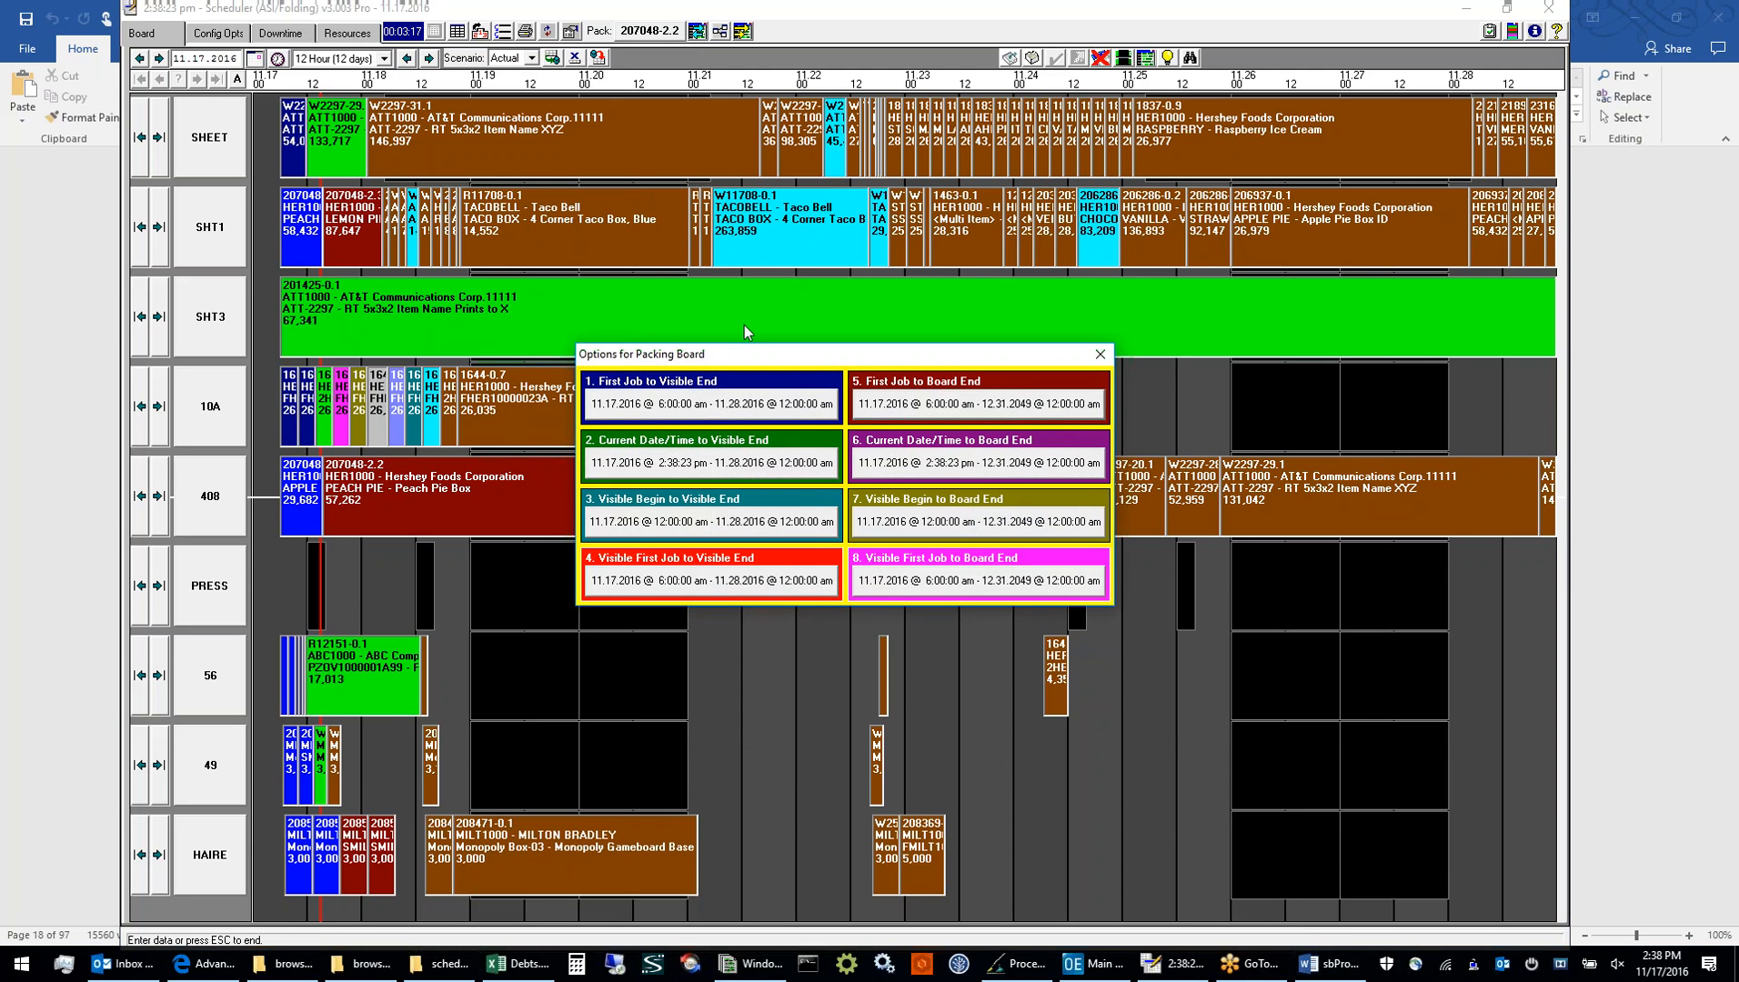
pyautogui.moveTo(746, 354); pyautogui.dragTo(777, 388)
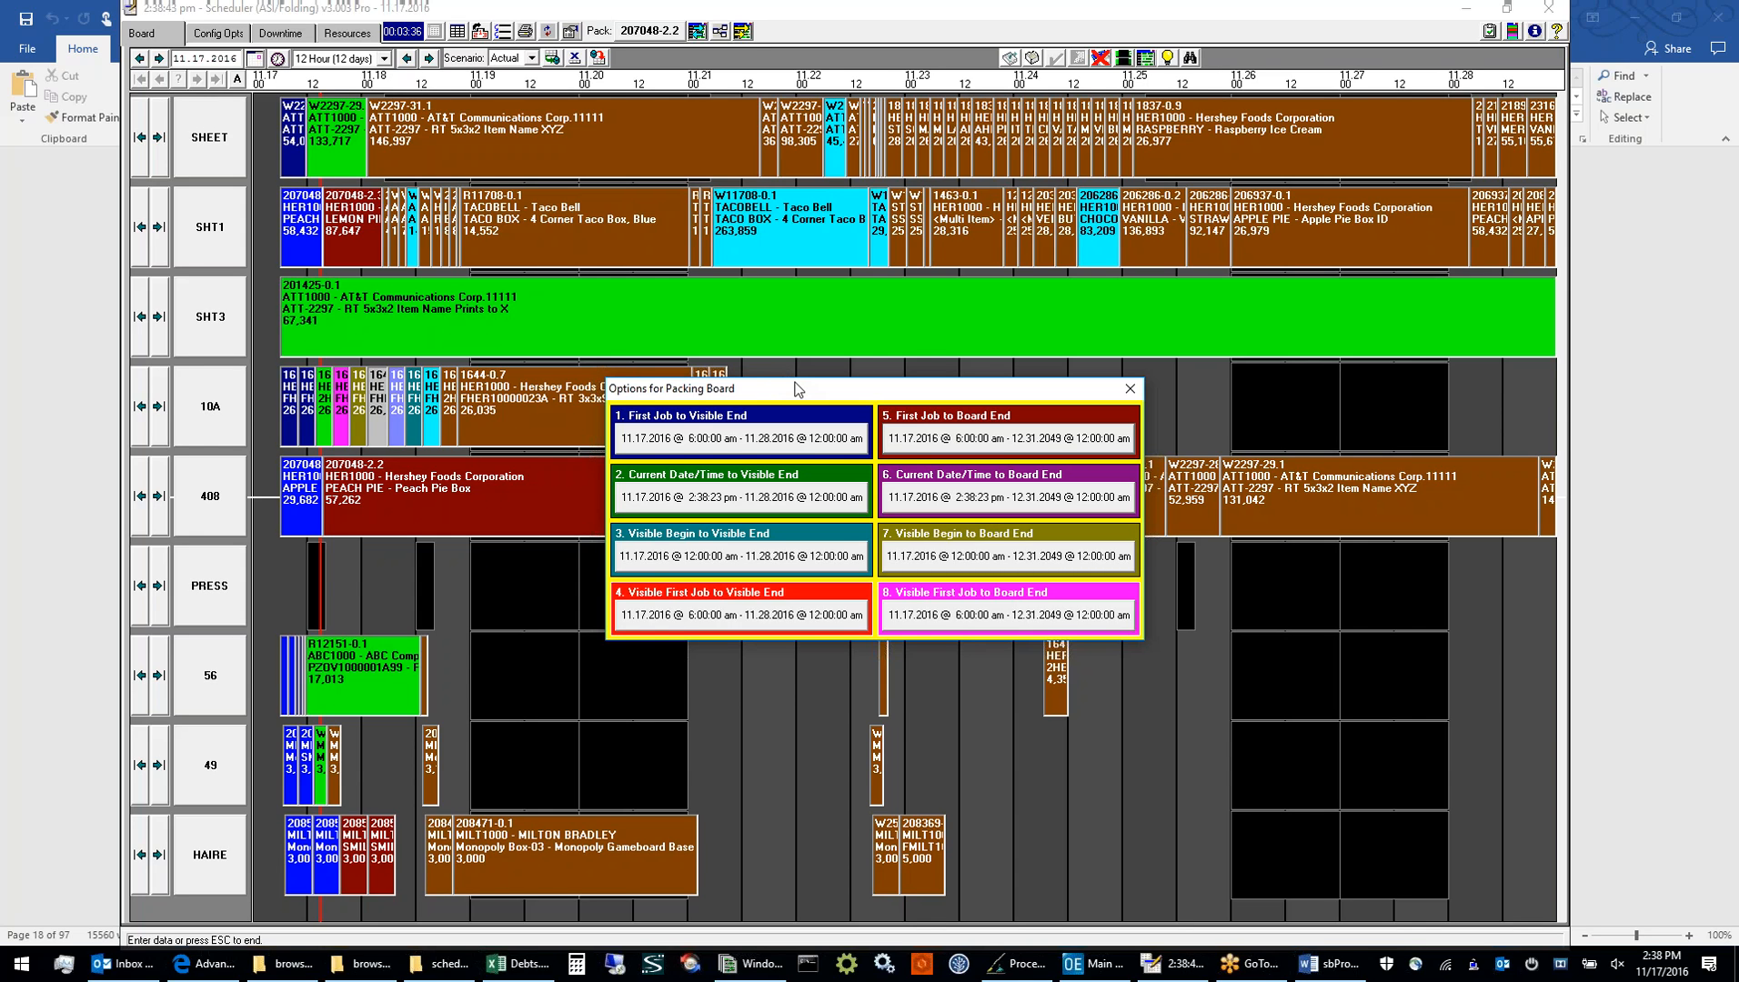
pyautogui.click(994, 441)
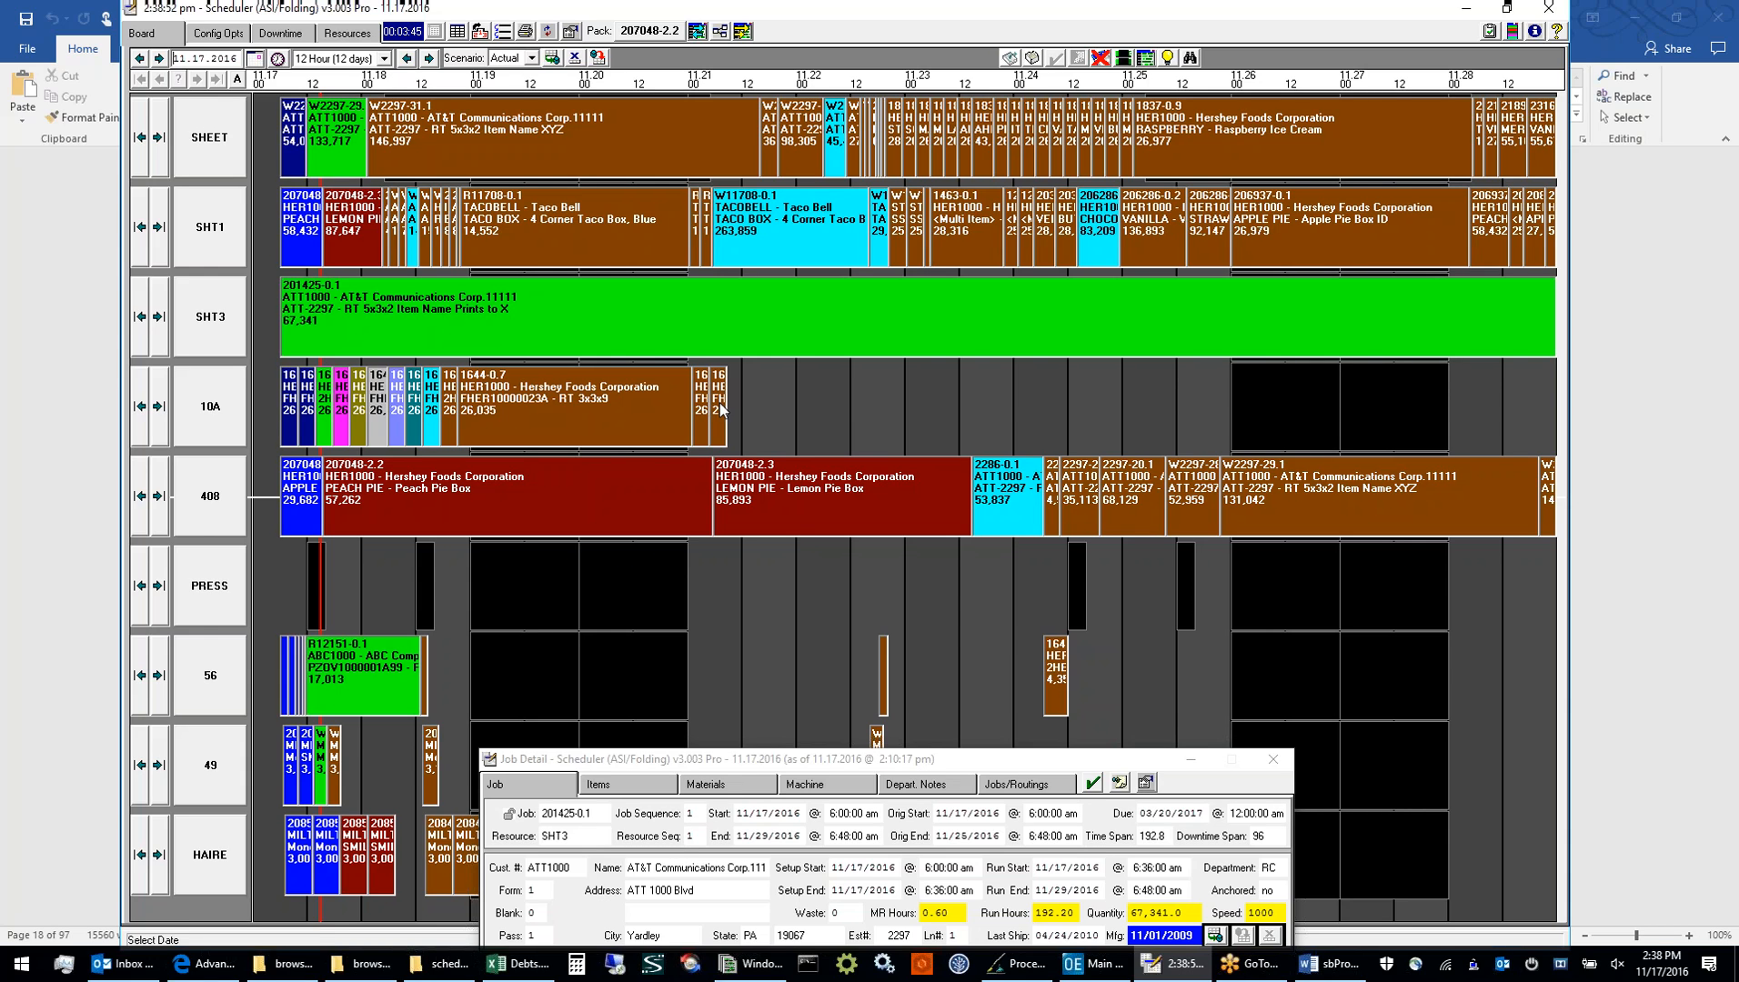
# Move job 1644-0.9 on resource 10A to 11.24.16, shifting the job sequence, and briefly select job 1644-0.1 on resource 56
pyautogui.moveTo(721, 410); pyautogui.dragTo(1023, 411)
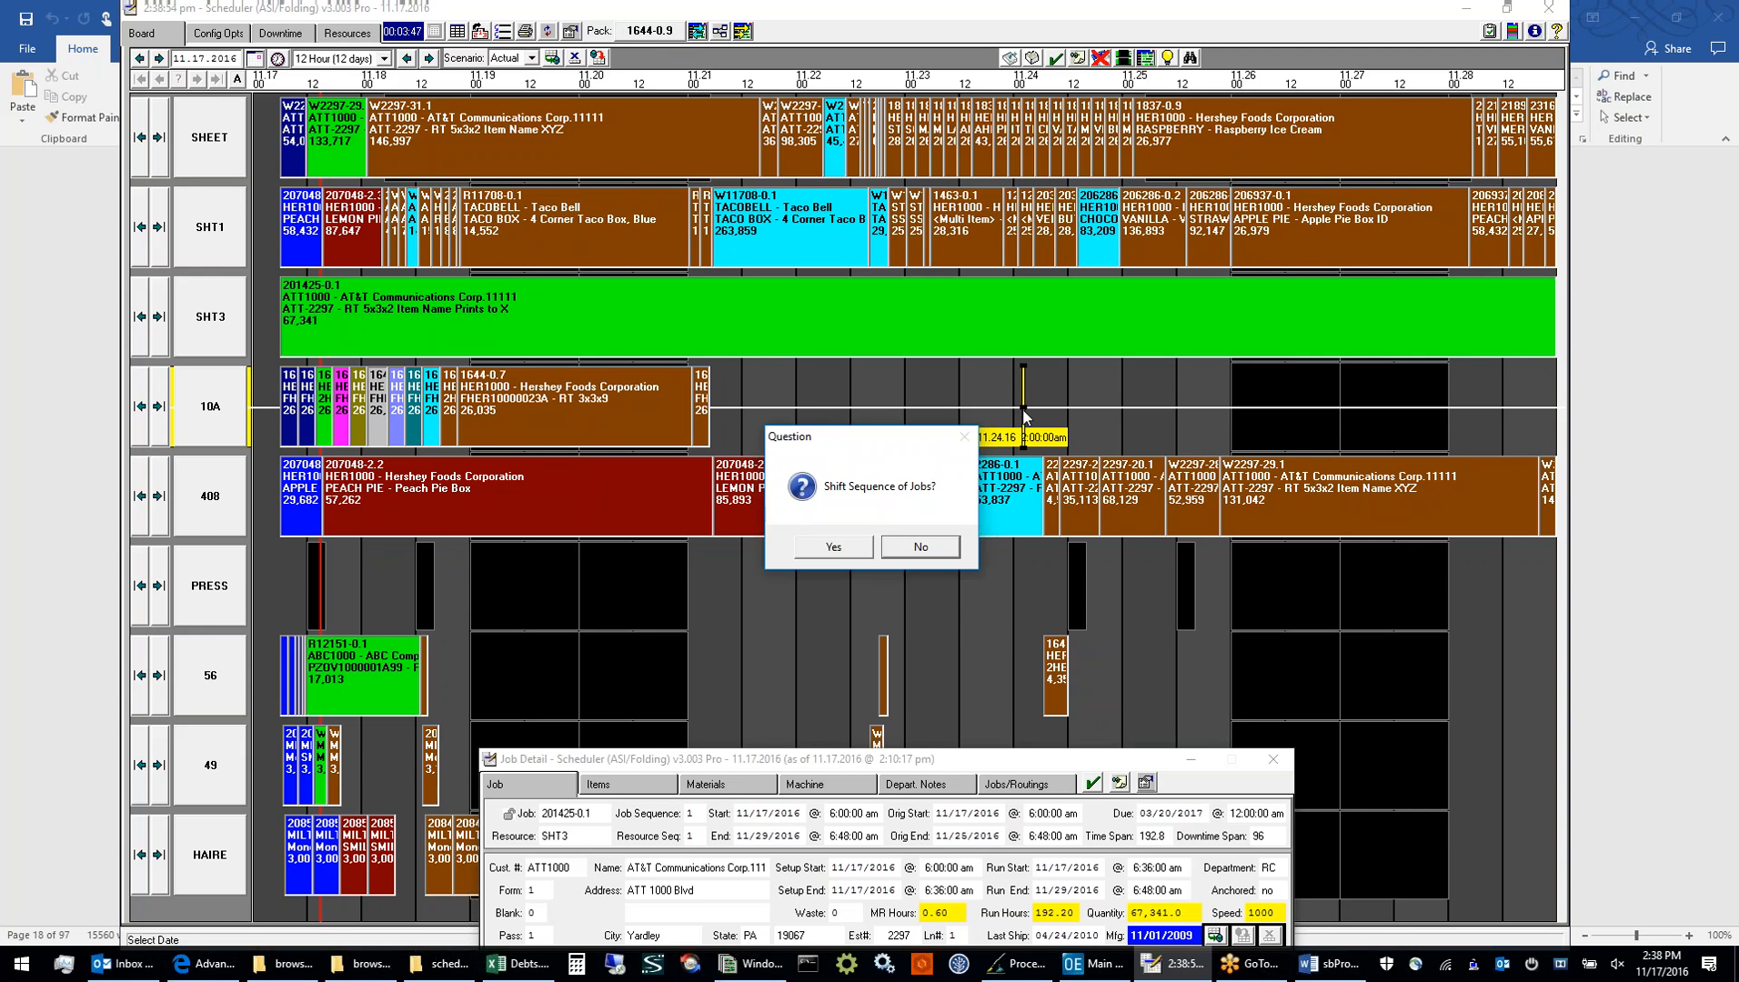
pyautogui.click(842, 546)
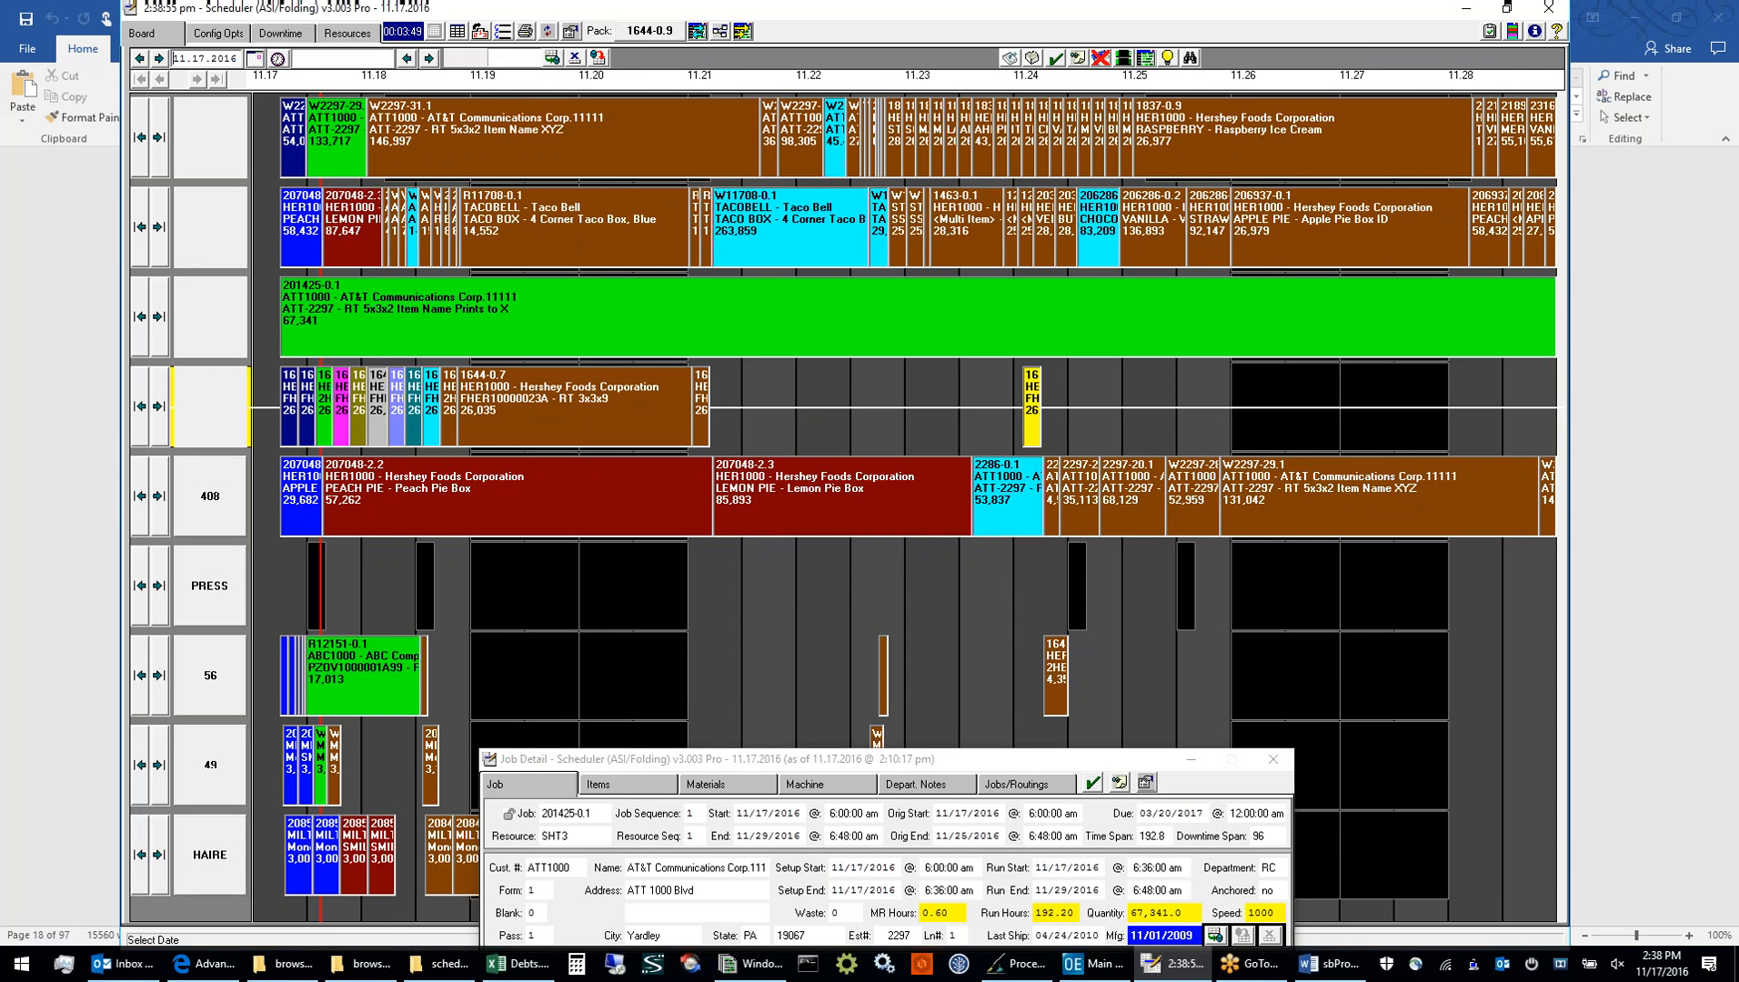
pyautogui.click(1059, 649)
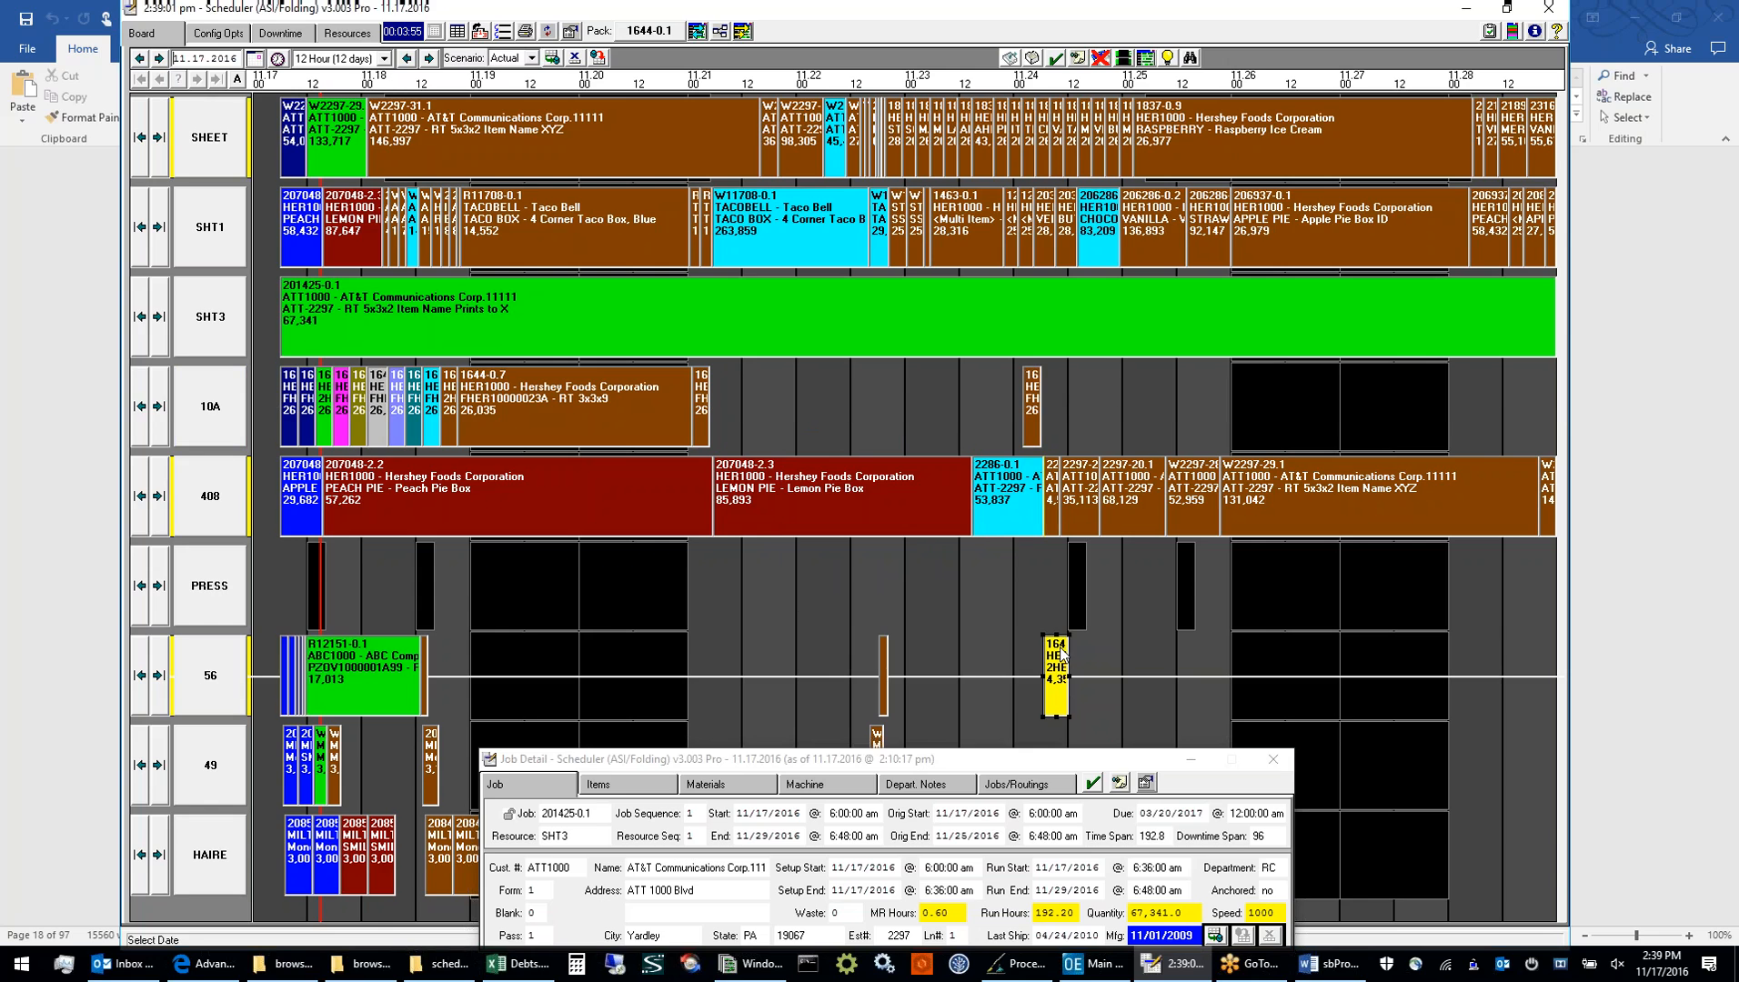
pyautogui.click(1024, 593)
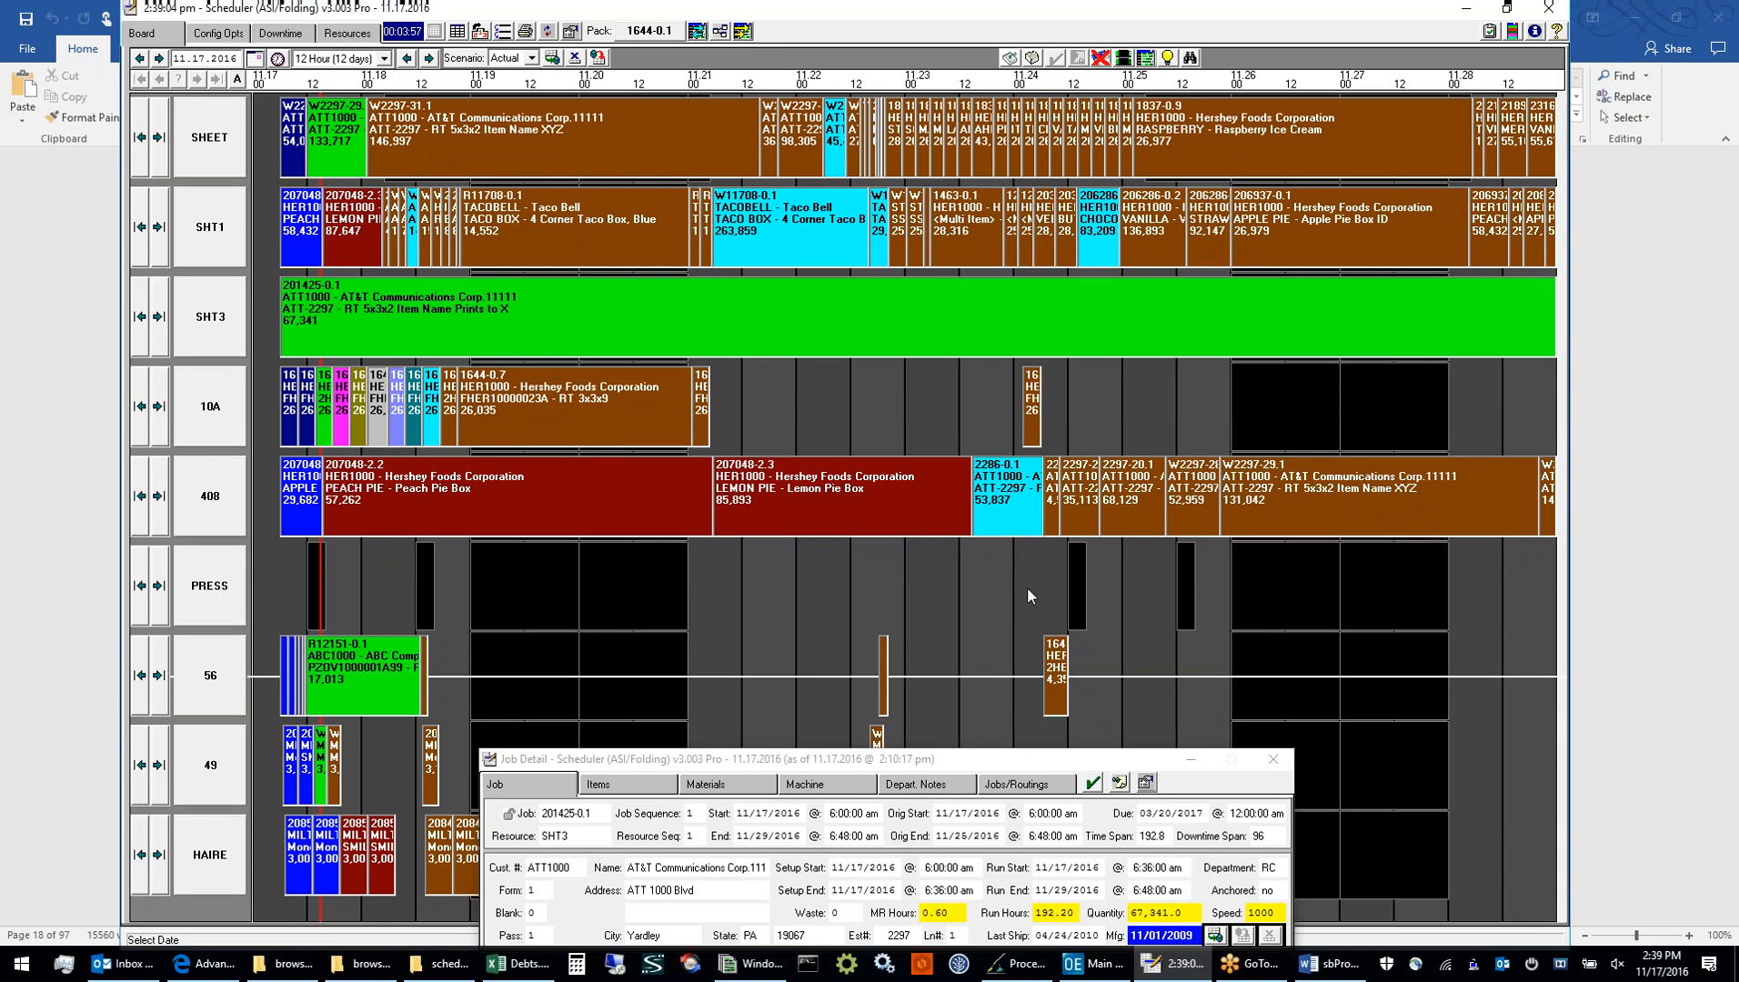
# Pack the board to close the gap on resource 10A, select job 1644-0.9, and repack with First Job to Board End
pyautogui.click(696, 33)
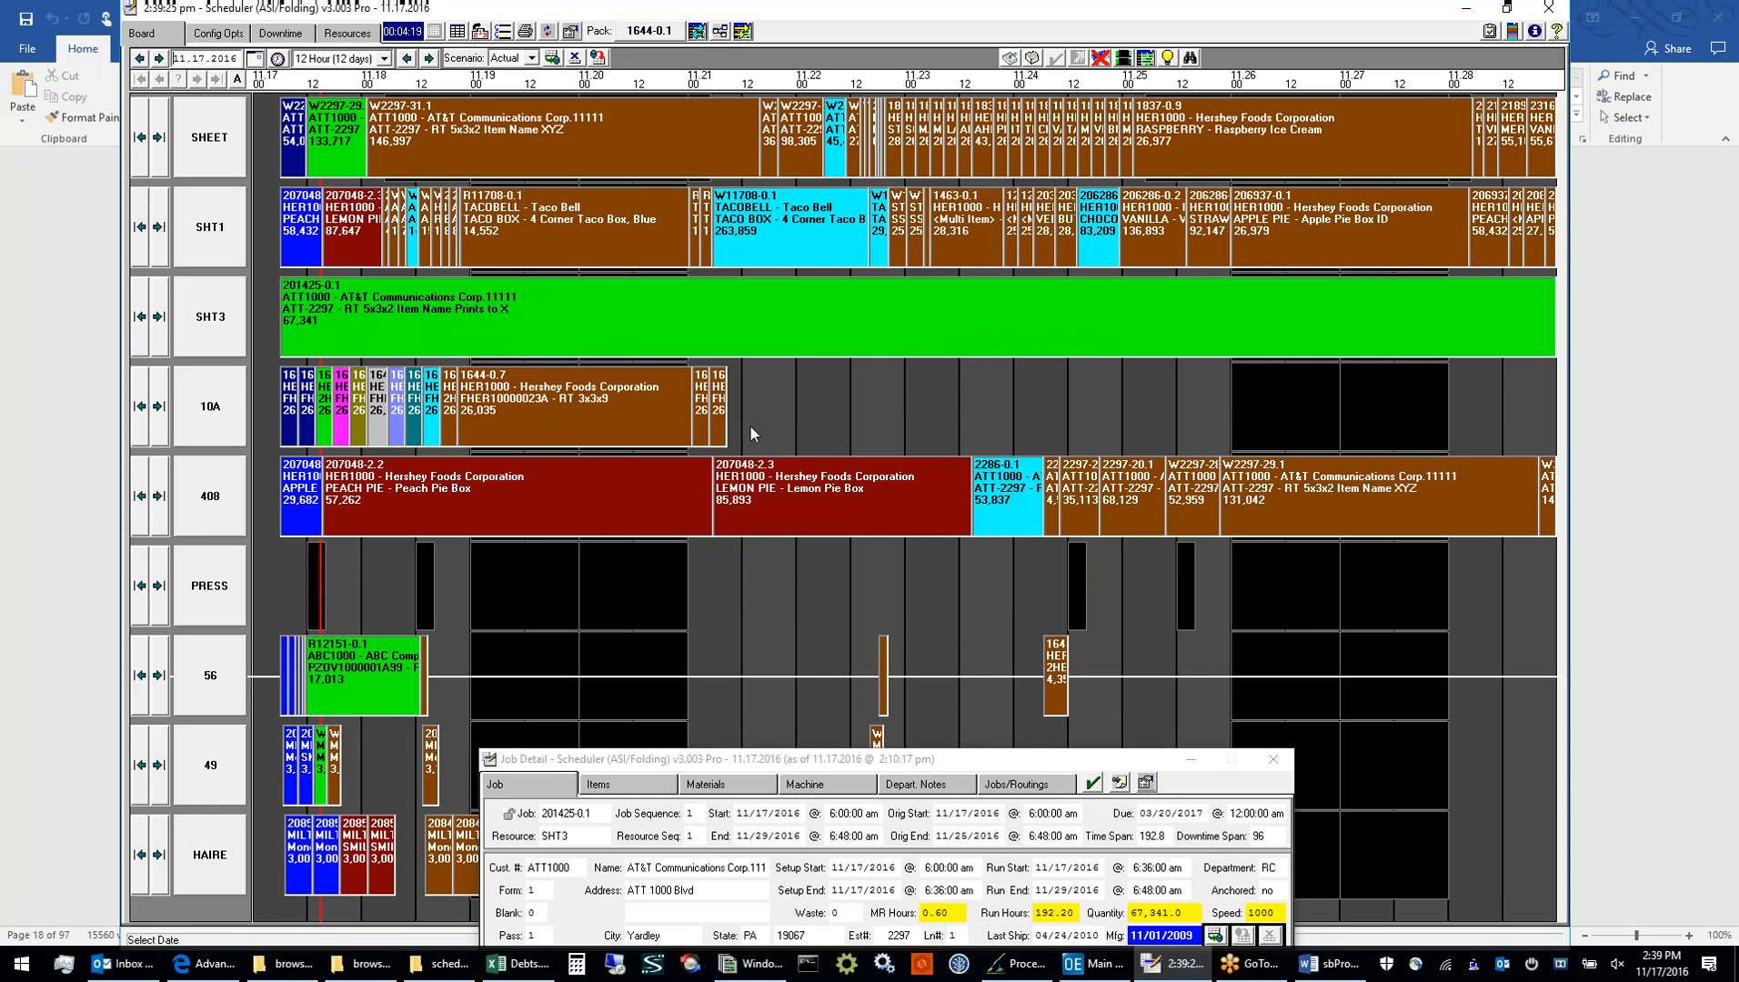
pyautogui.click(723, 411)
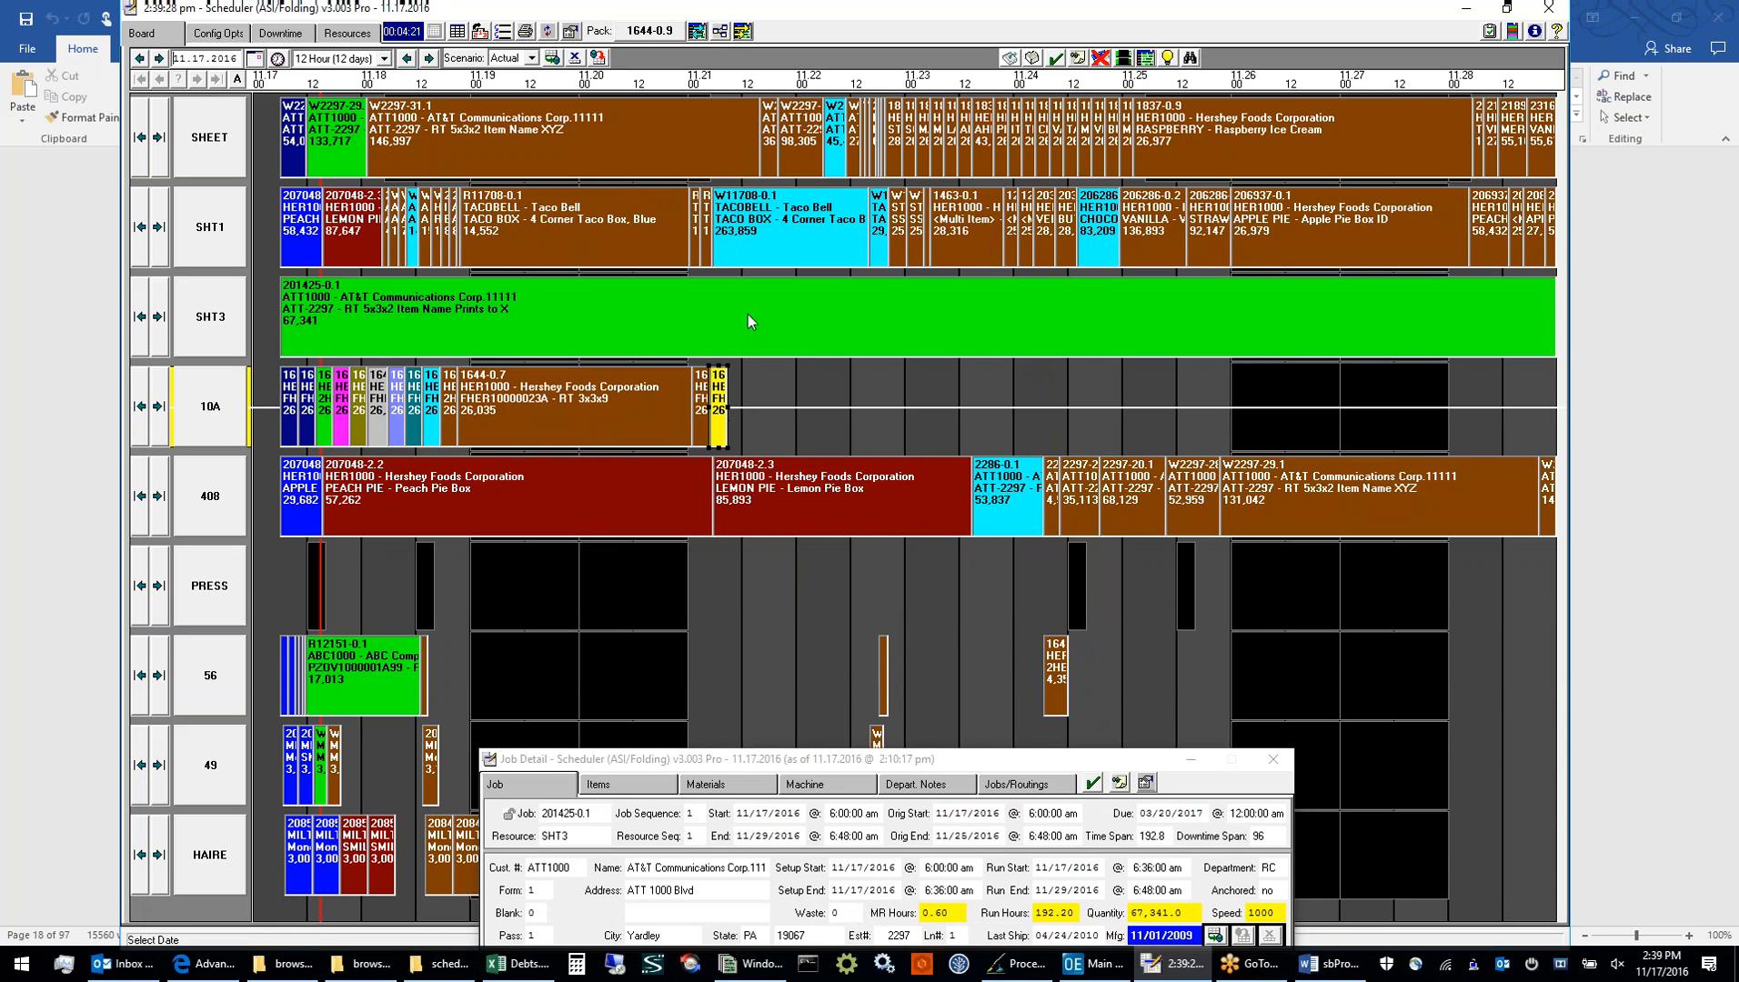
pyautogui.click(696, 31)
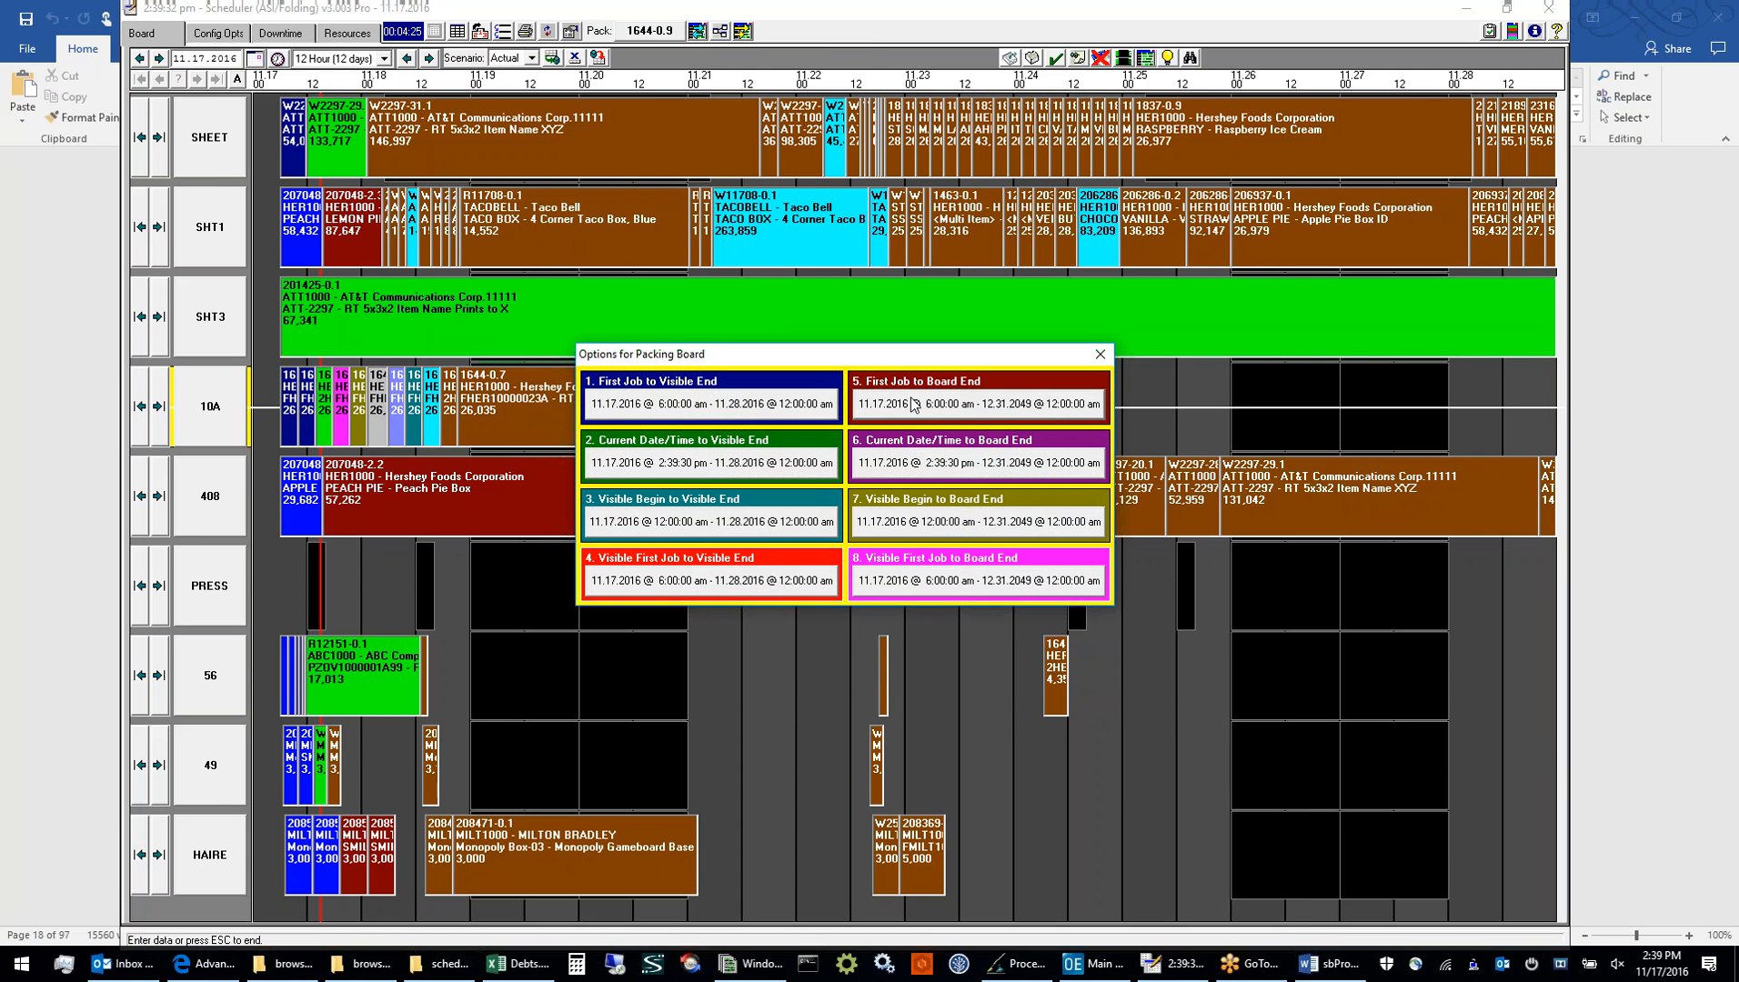
pyautogui.click(913, 403)
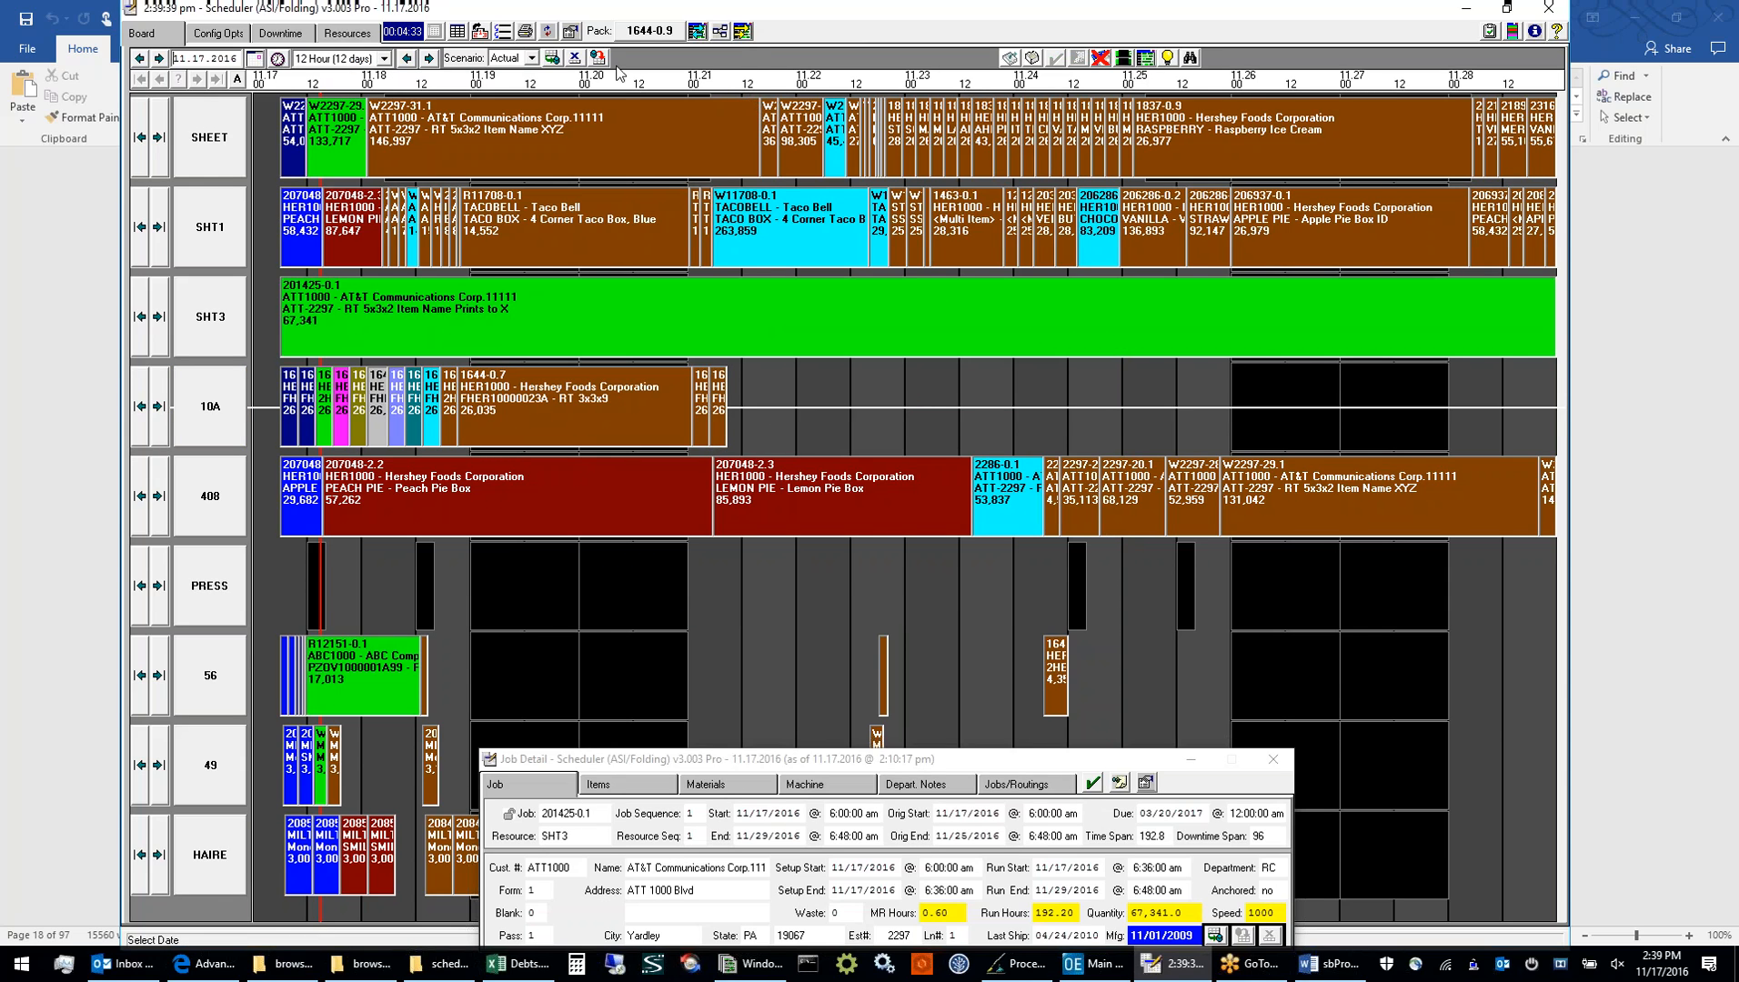
# Open the scheduler reports and preview the Finishing, Sheeting and Pending Jobs report selections
pyautogui.click(525, 35)
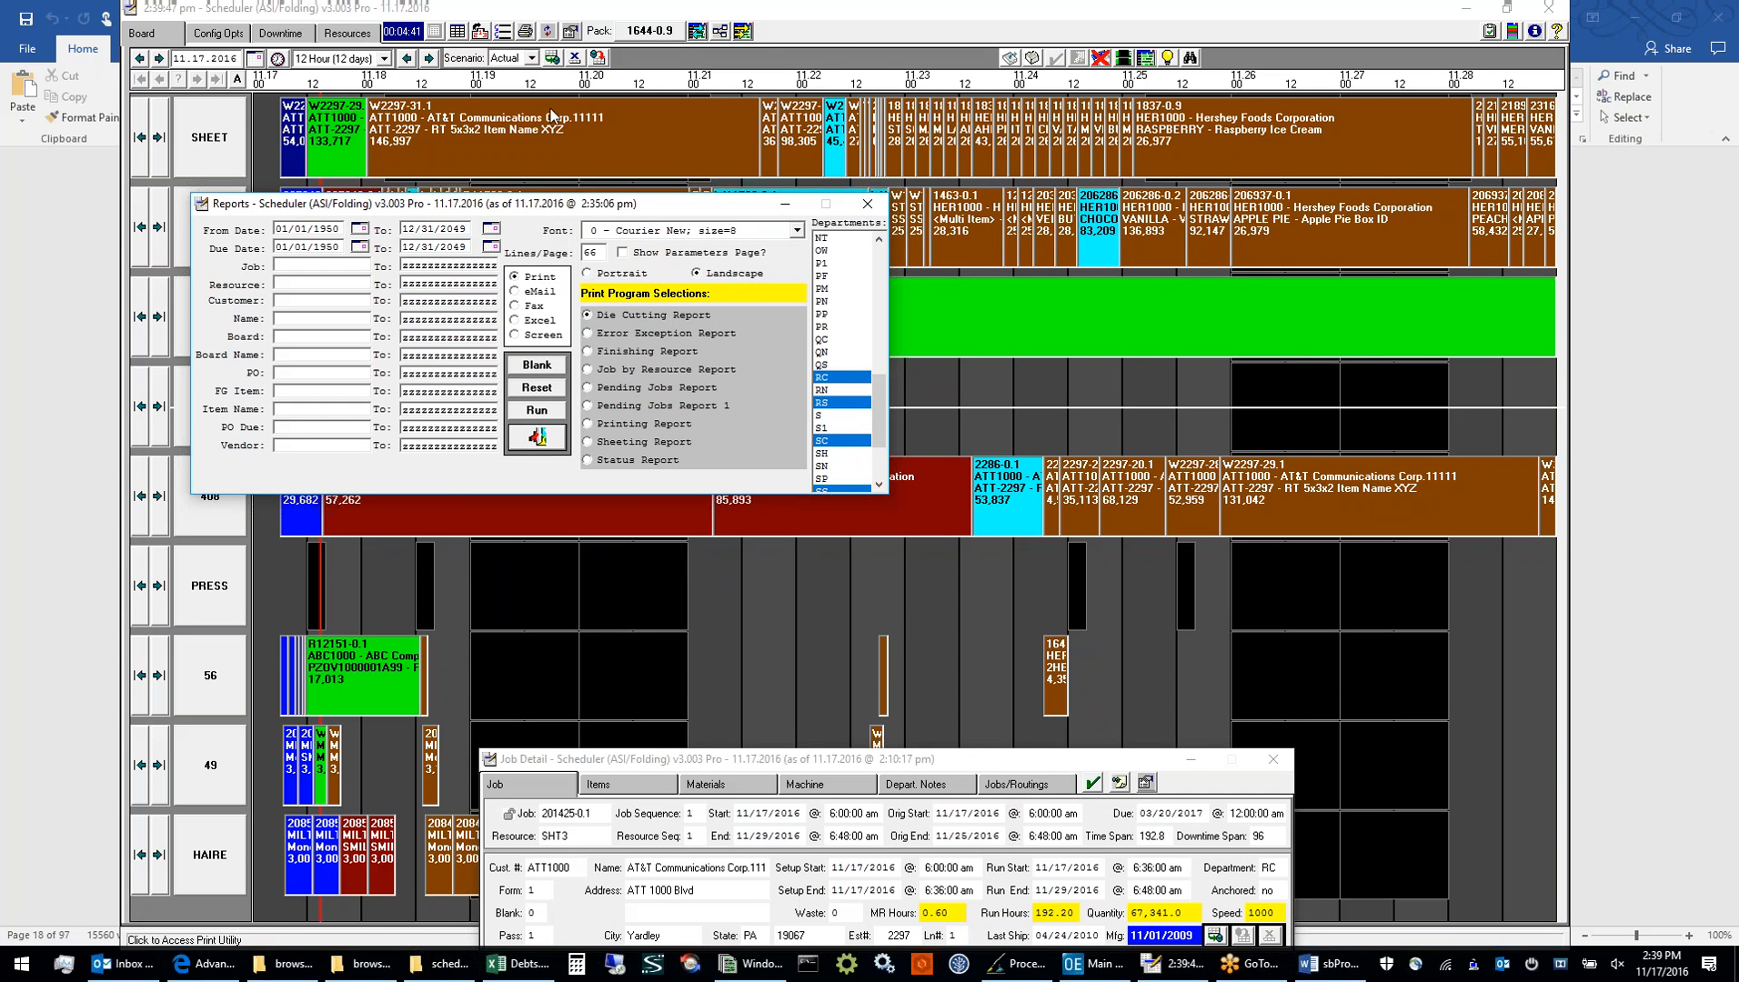
pyautogui.moveTo(568, 203); pyautogui.dragTo(810, 241)
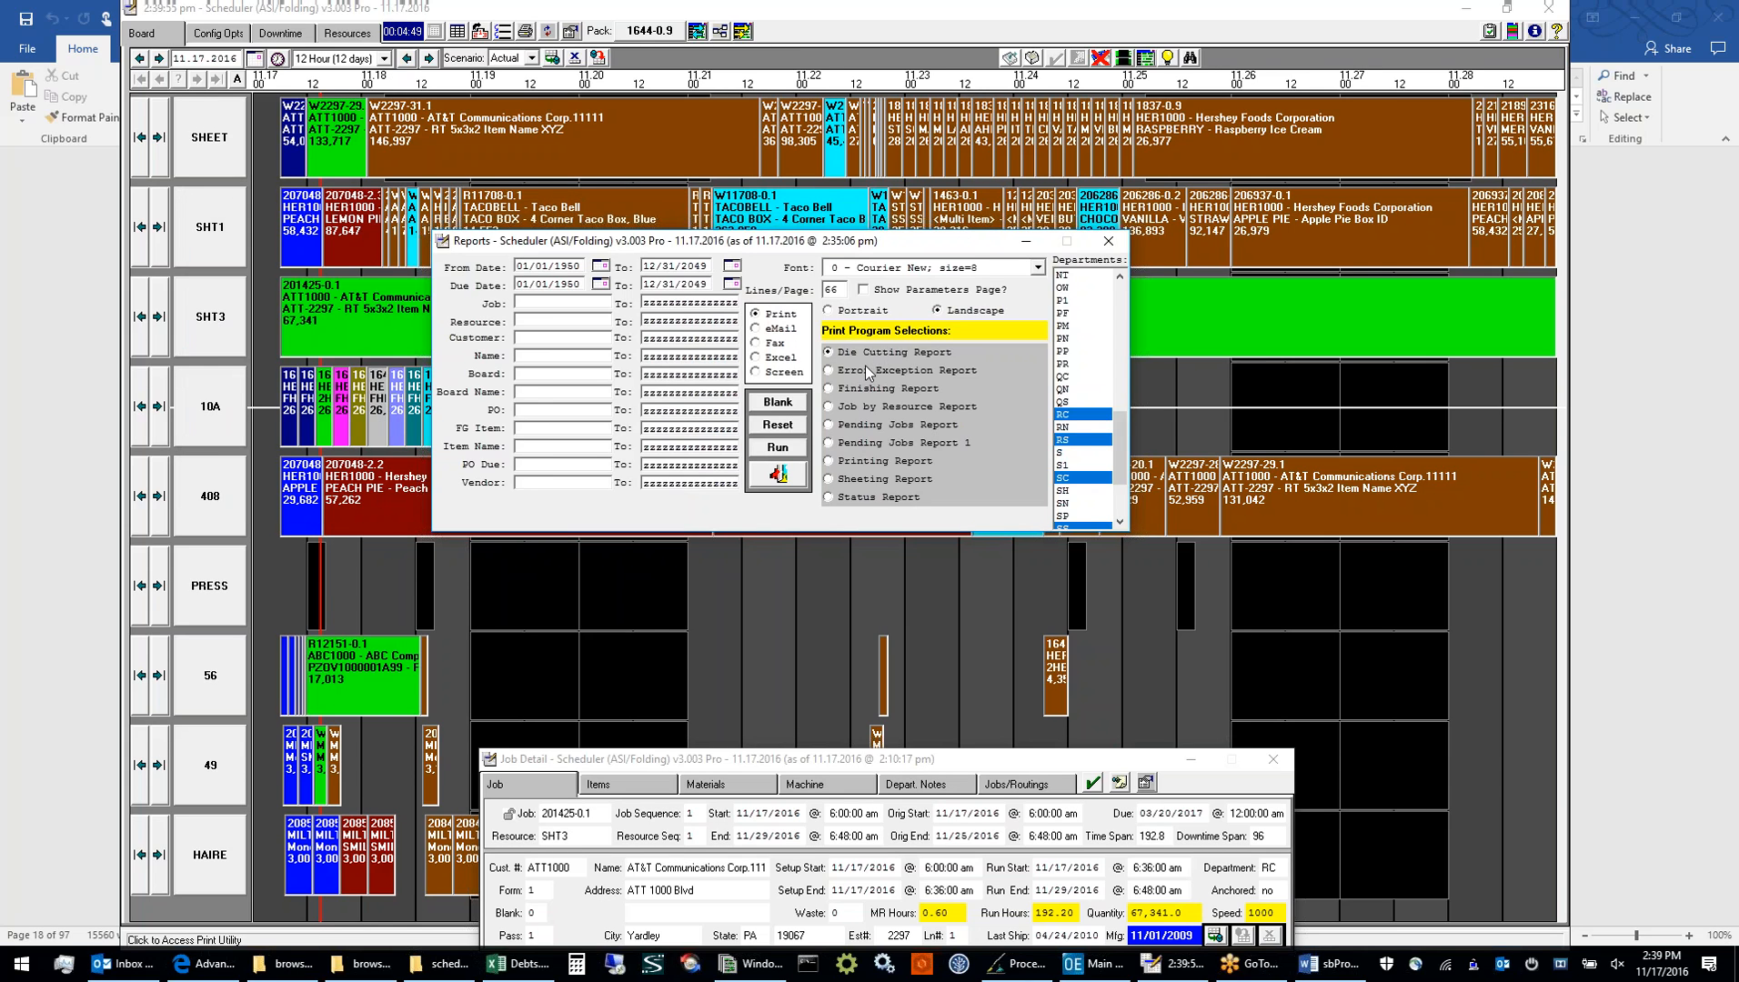
pyautogui.click(864, 389)
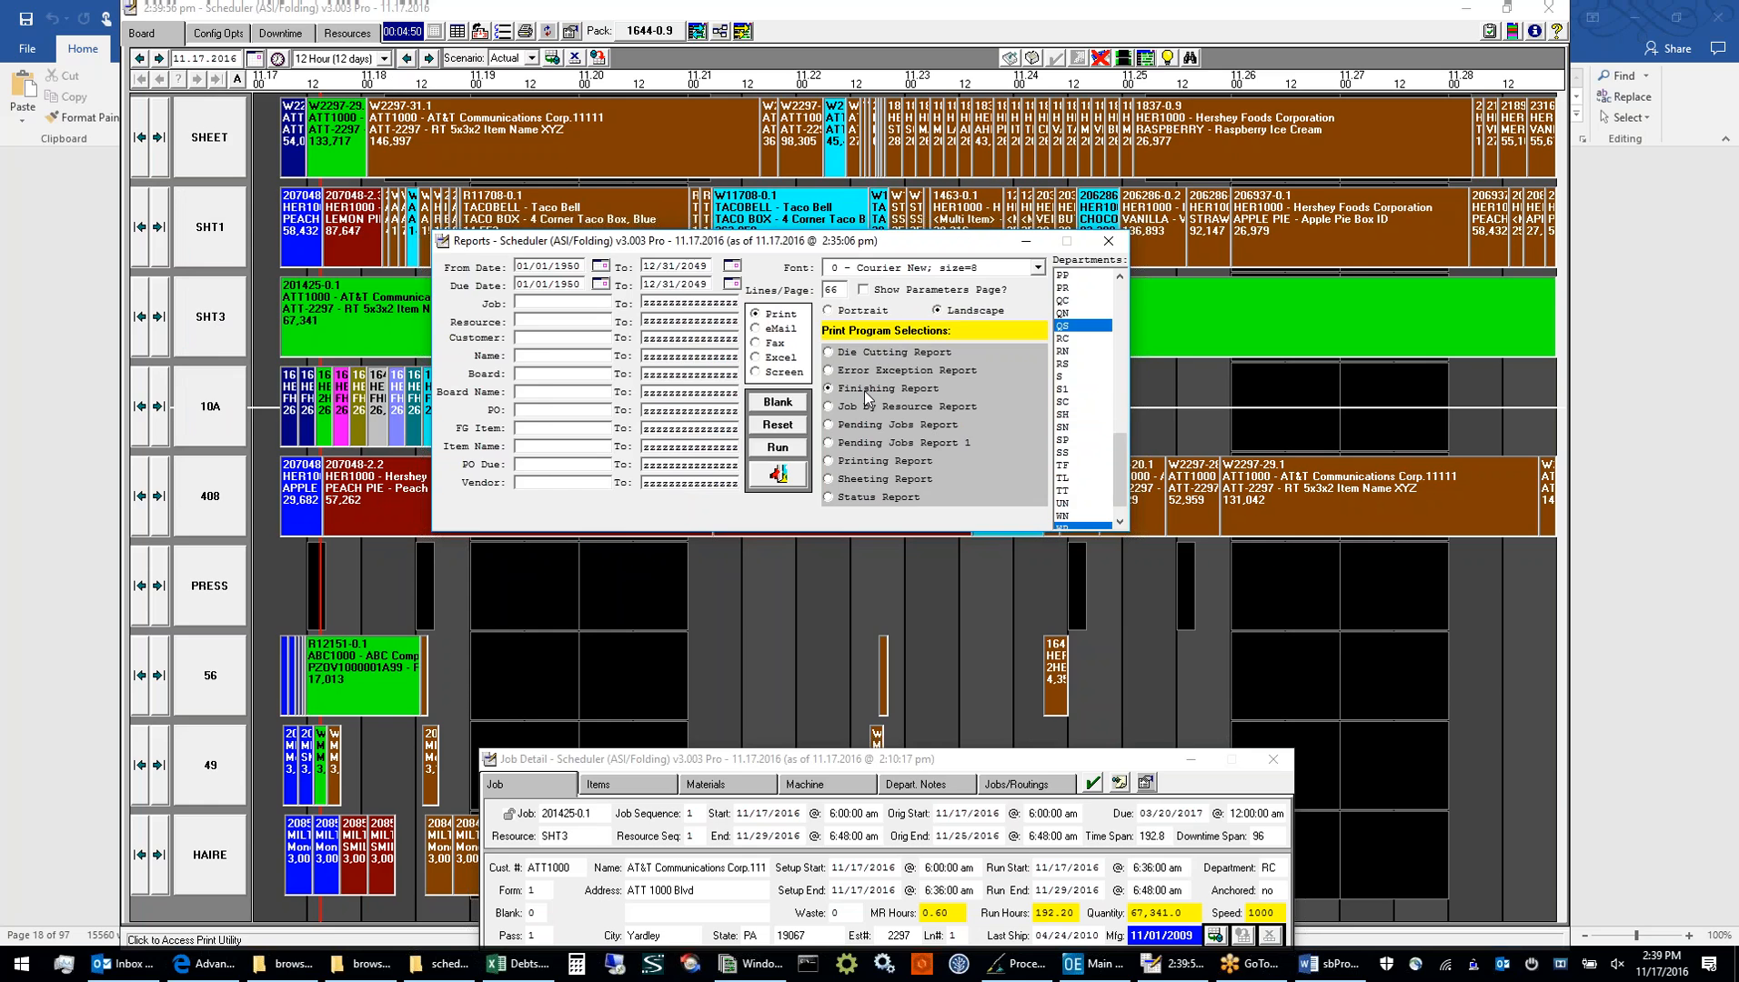
pyautogui.click(877, 480)
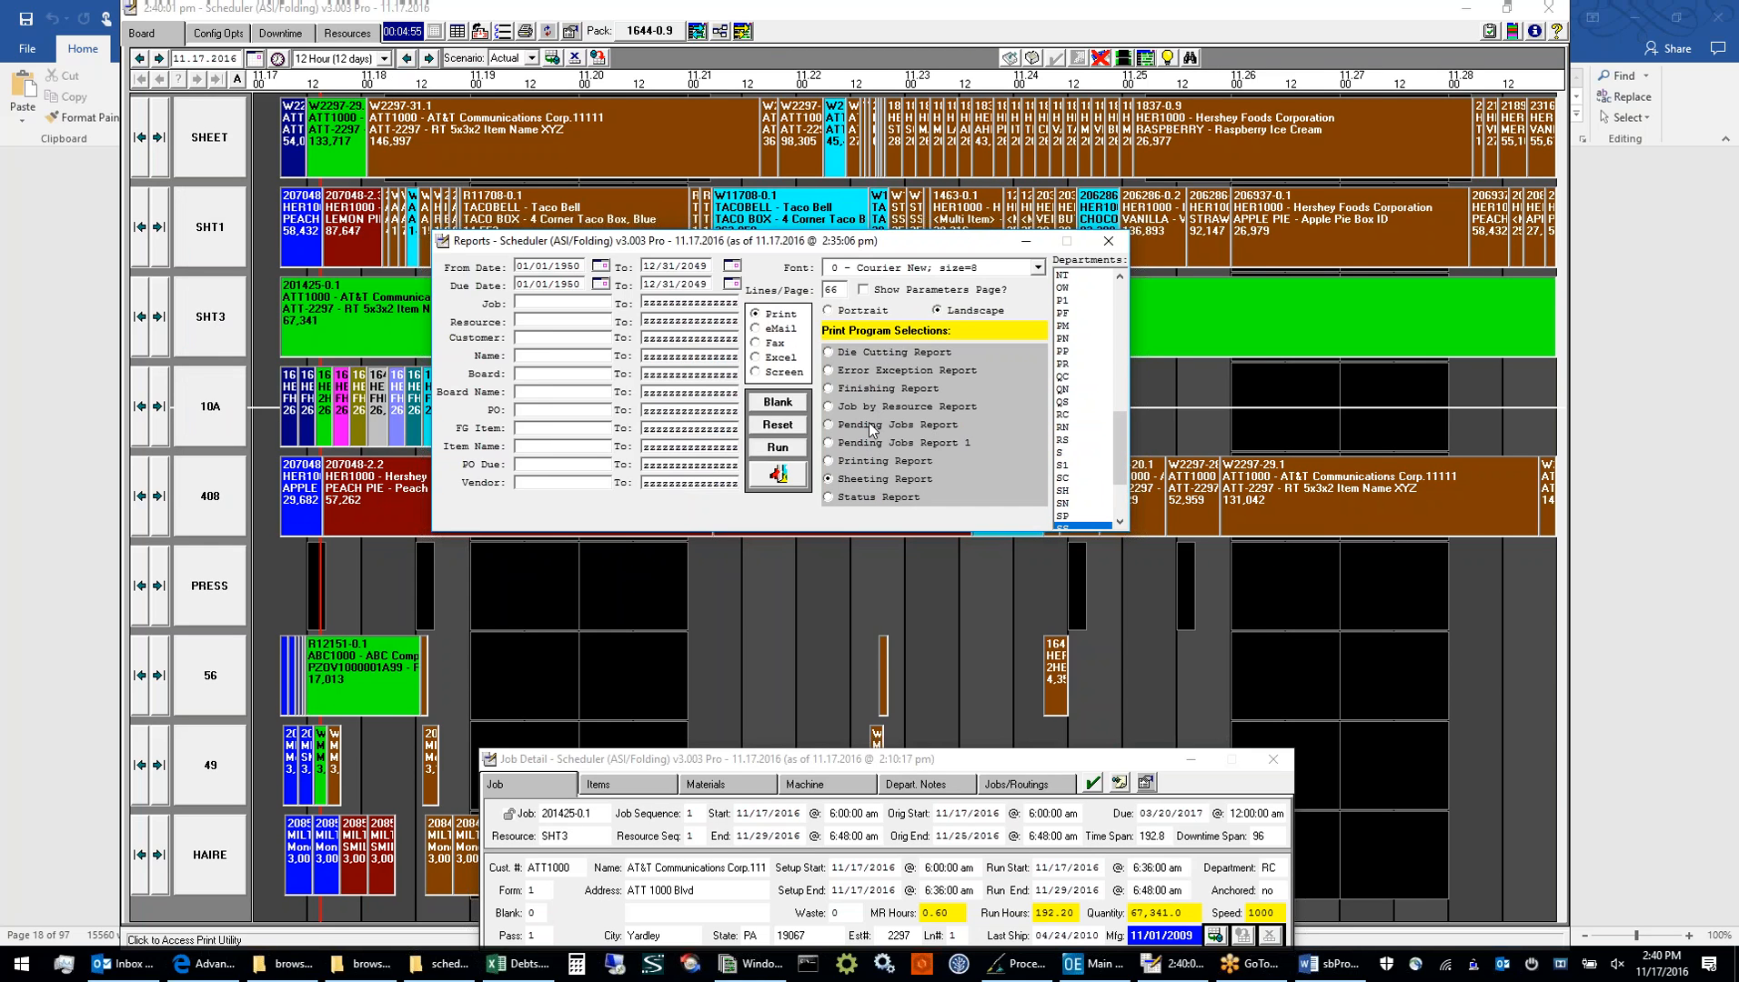
pyautogui.click(870, 429)
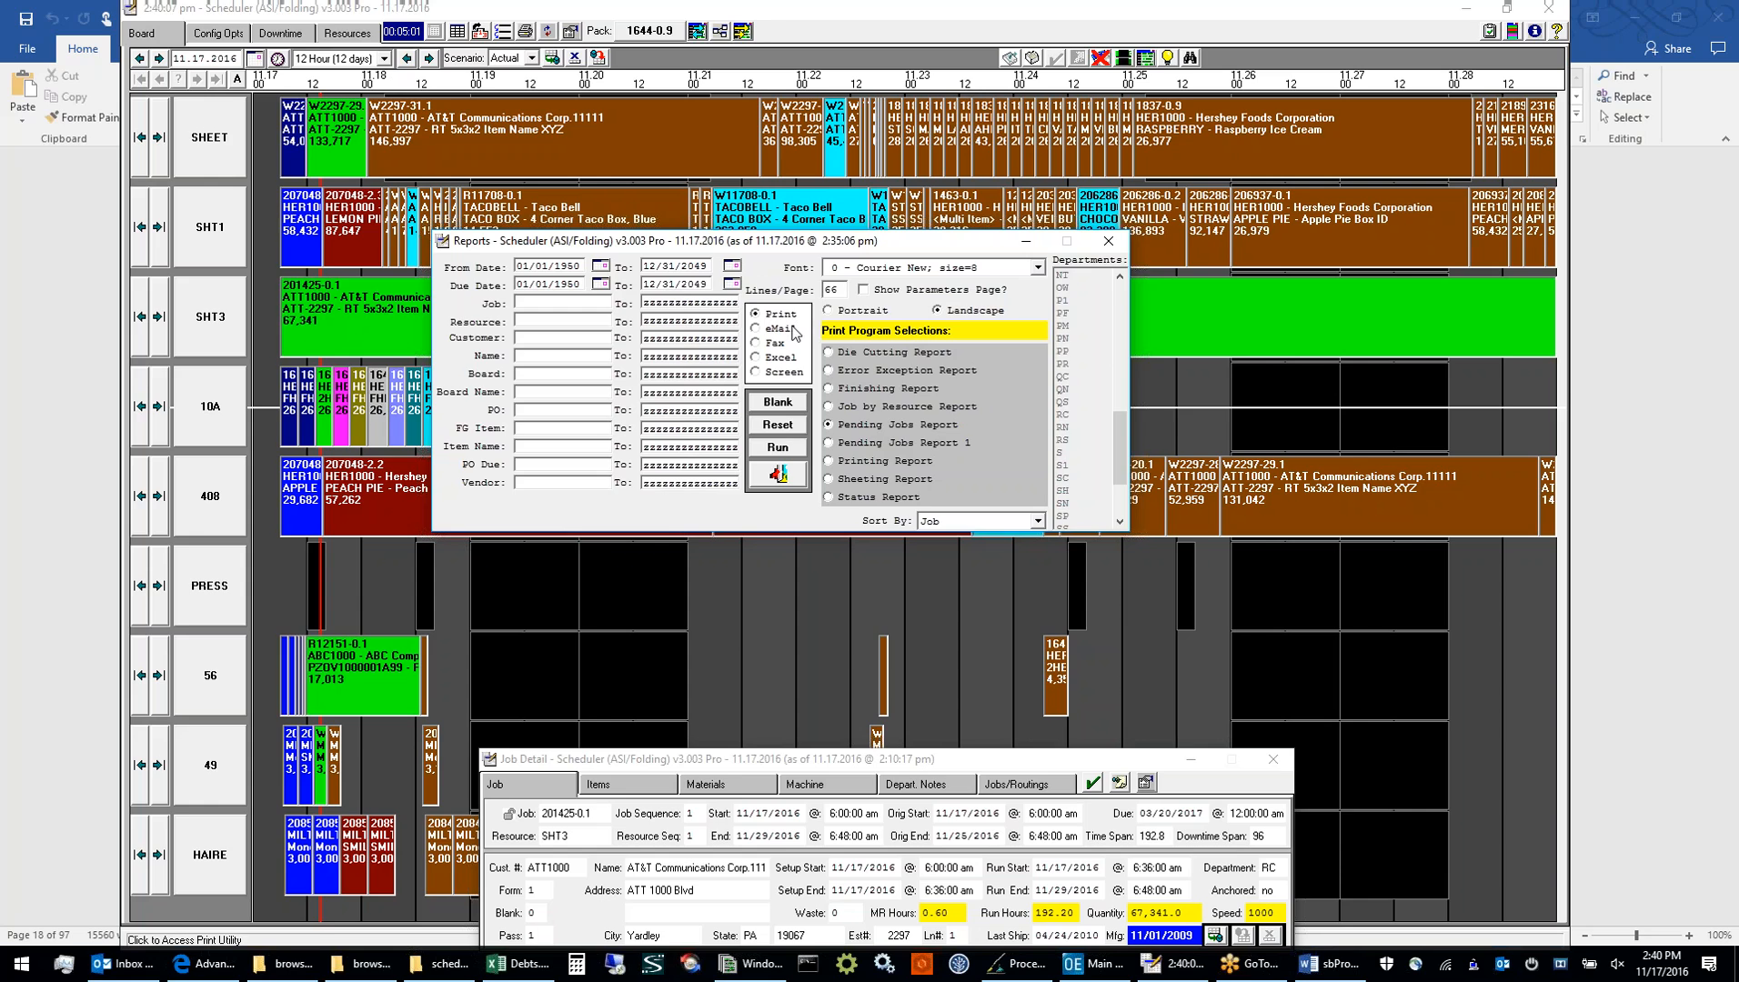
# Run the Job by Resource Report with output to Screen
pyautogui.click(785, 373)
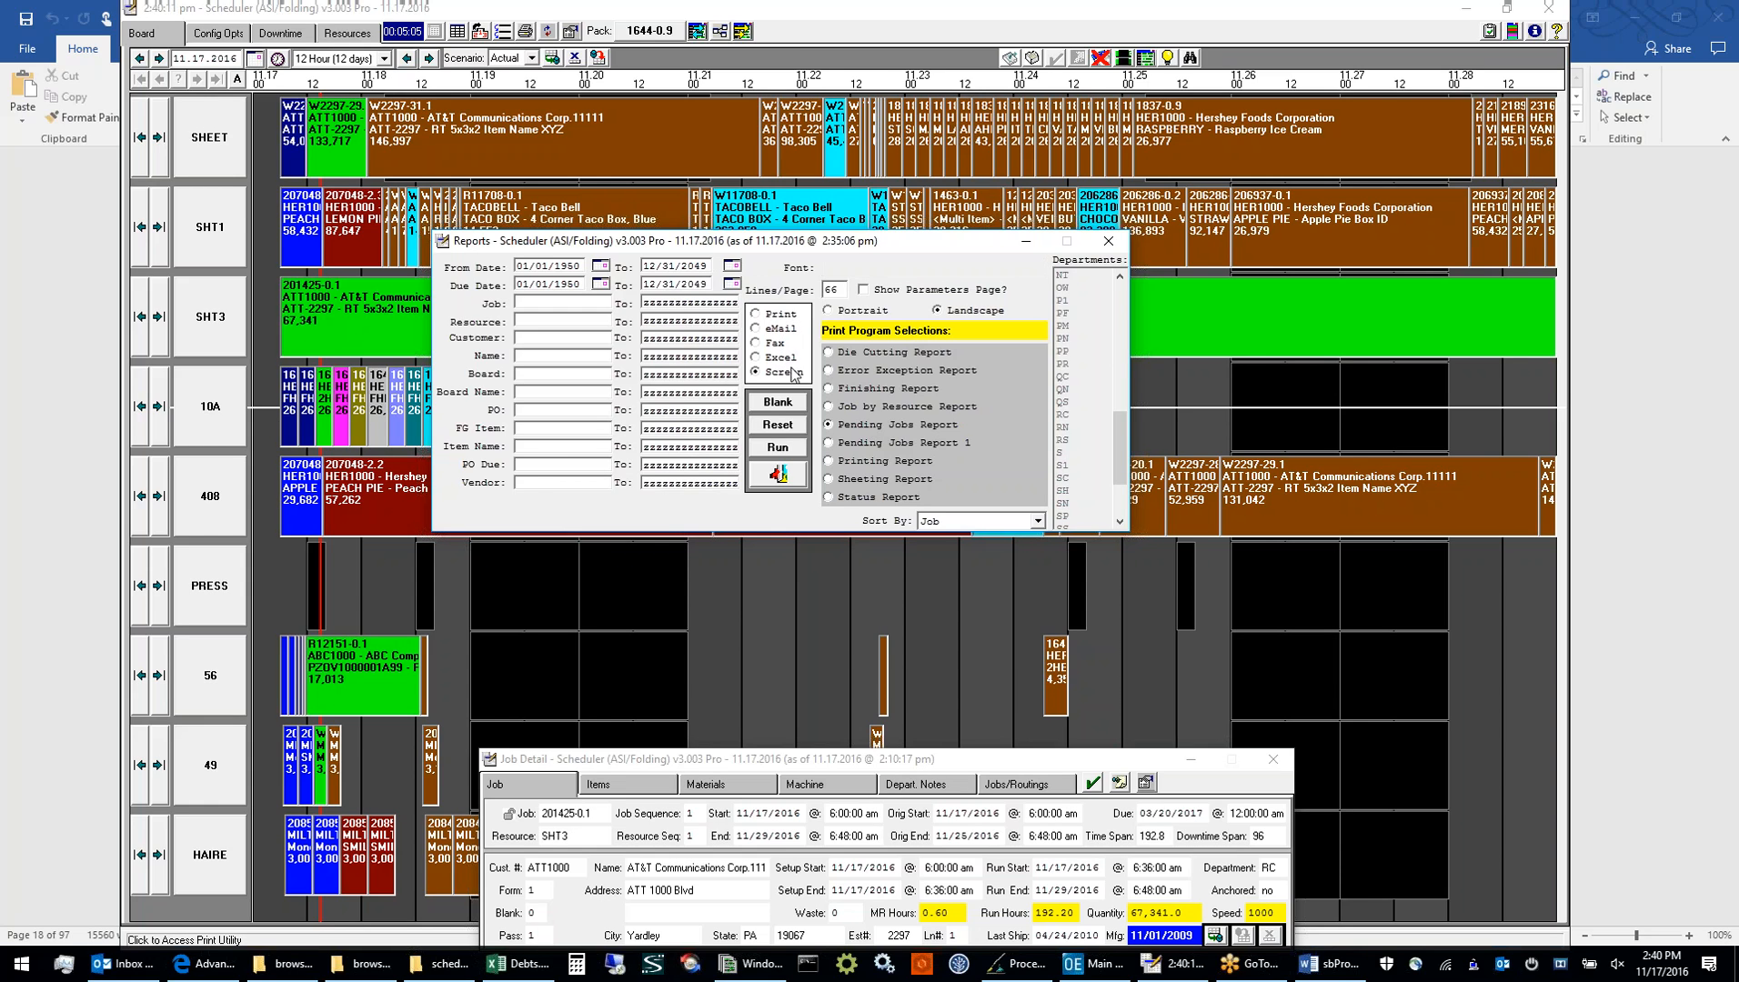
pyautogui.click(852, 411)
pyautogui.click(778, 448)
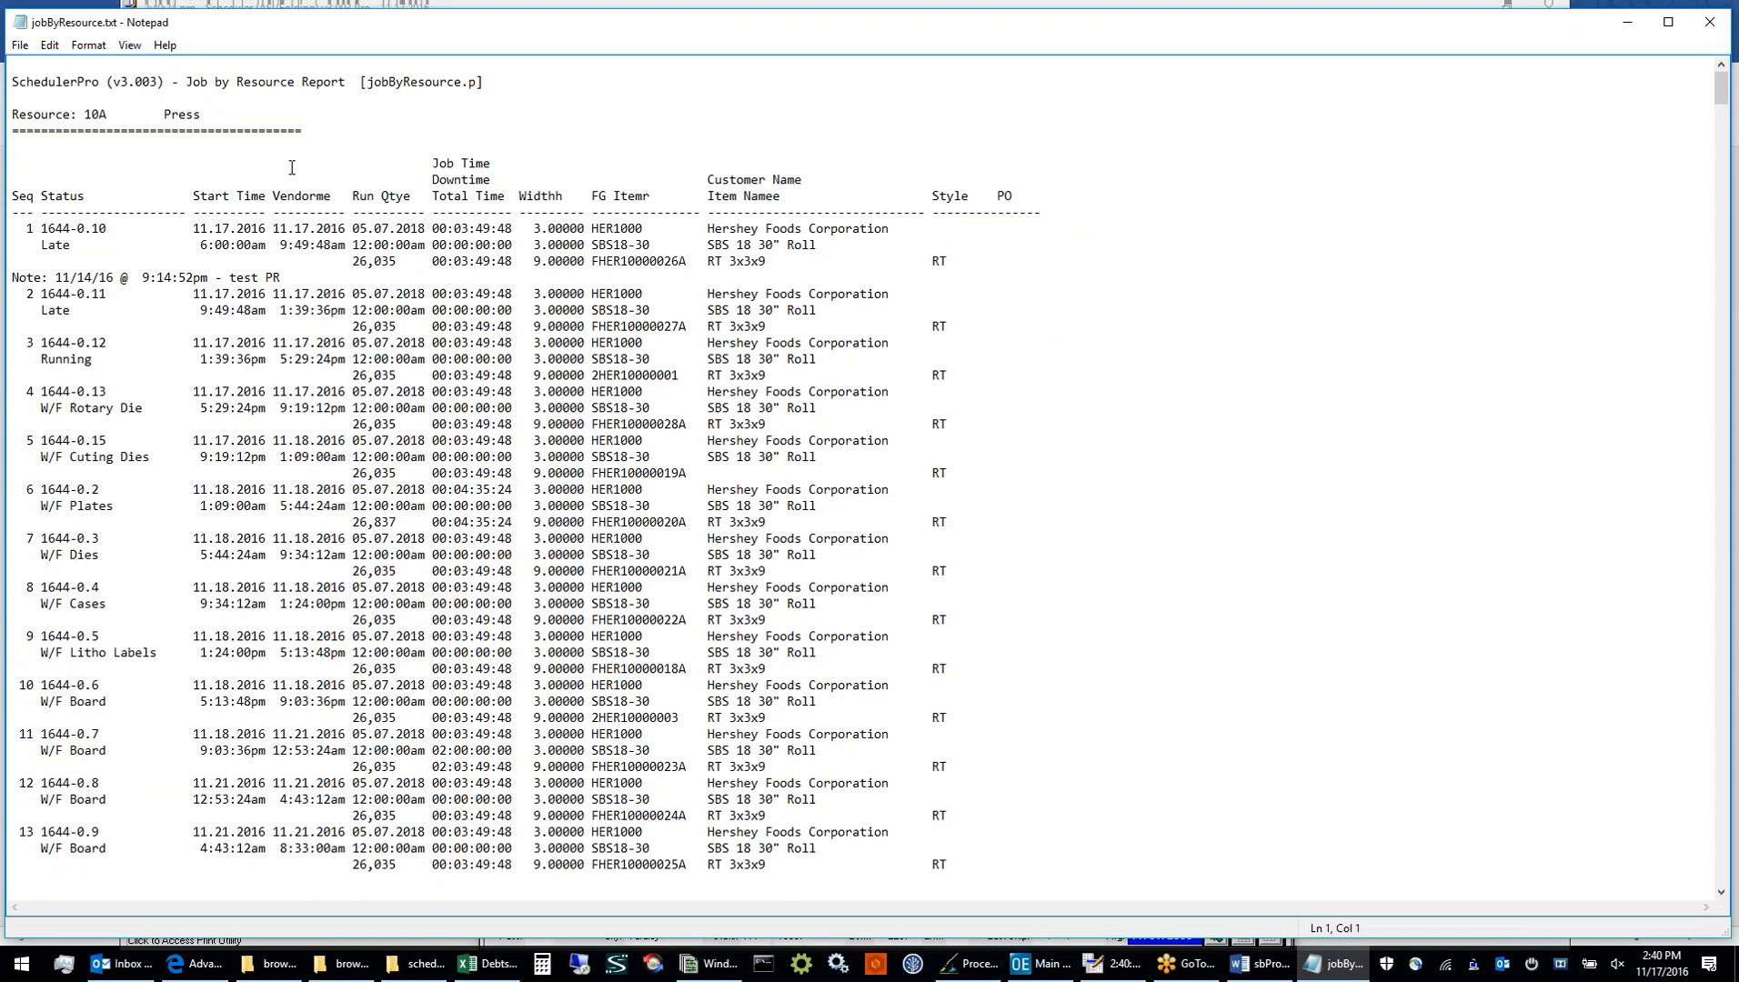
# Insert a line of sample text, "dfl;jadfjadfjlkadljkjl;df", above the heading of the Job by Resource report
pyautogui.write('dfl;jadfjadfjlkadljkjl;df')
pyautogui.press('Return')
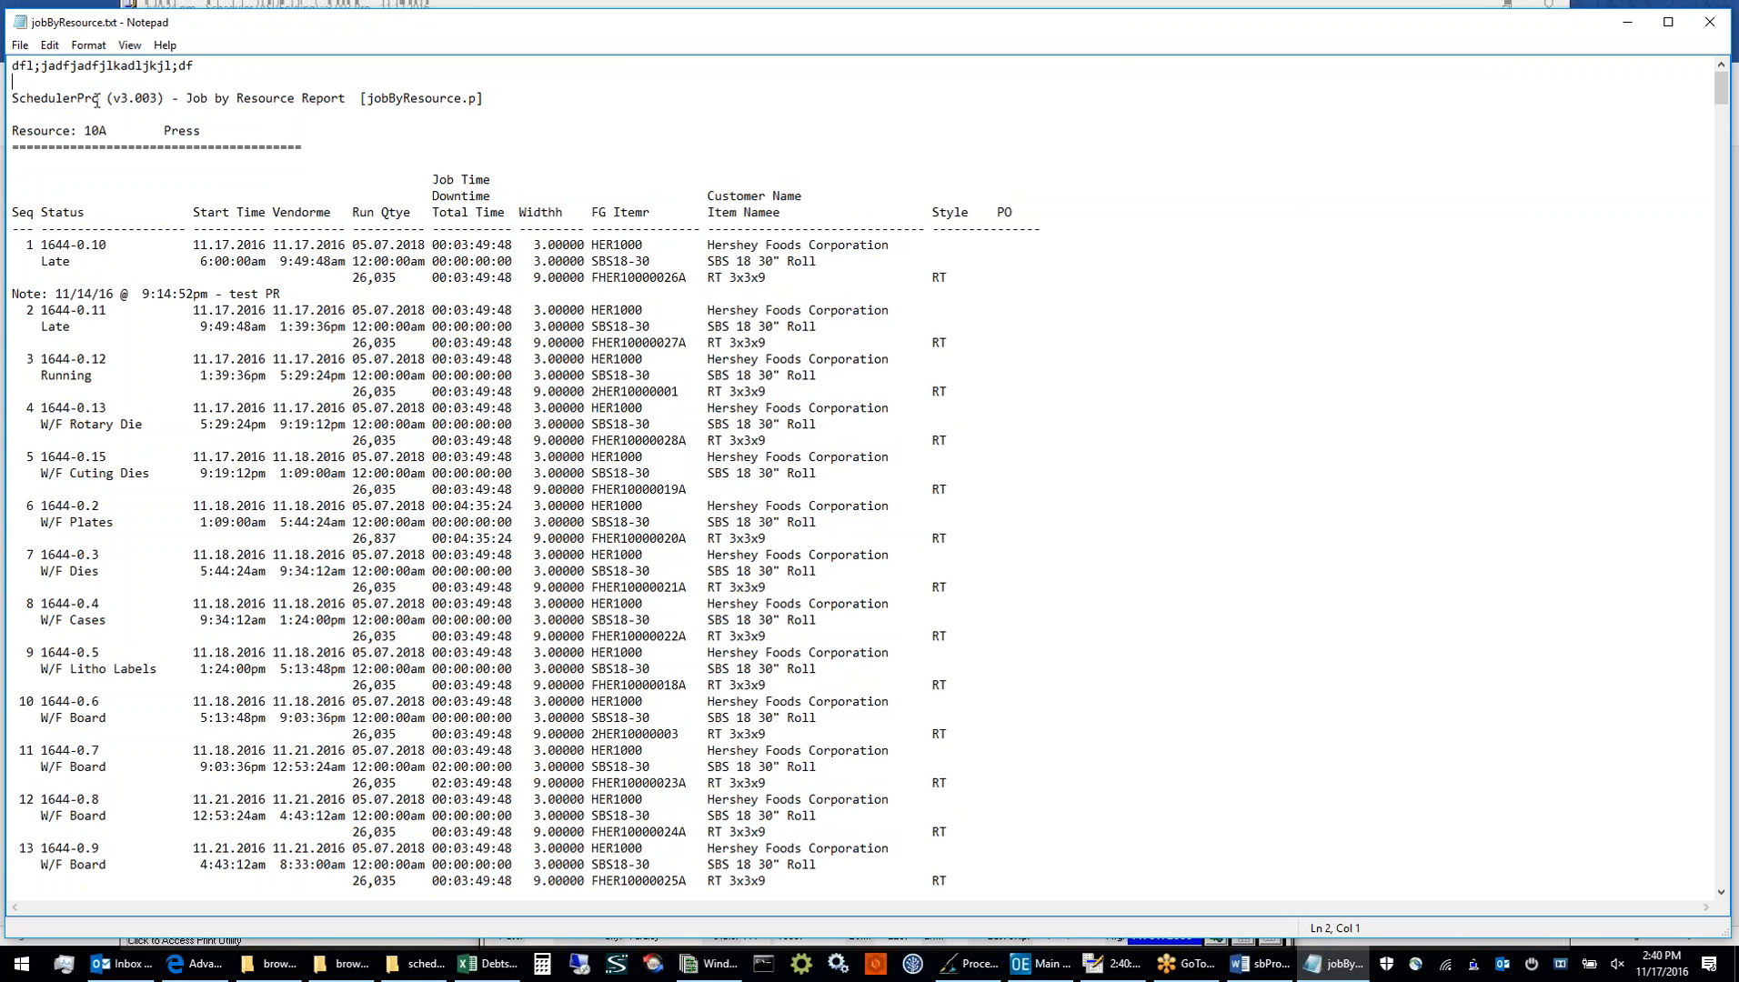
# Examine the job listings for resources 10A and 408 in jobByResource.txt, and close the report
pyautogui.scroll(-8, 241, 221)
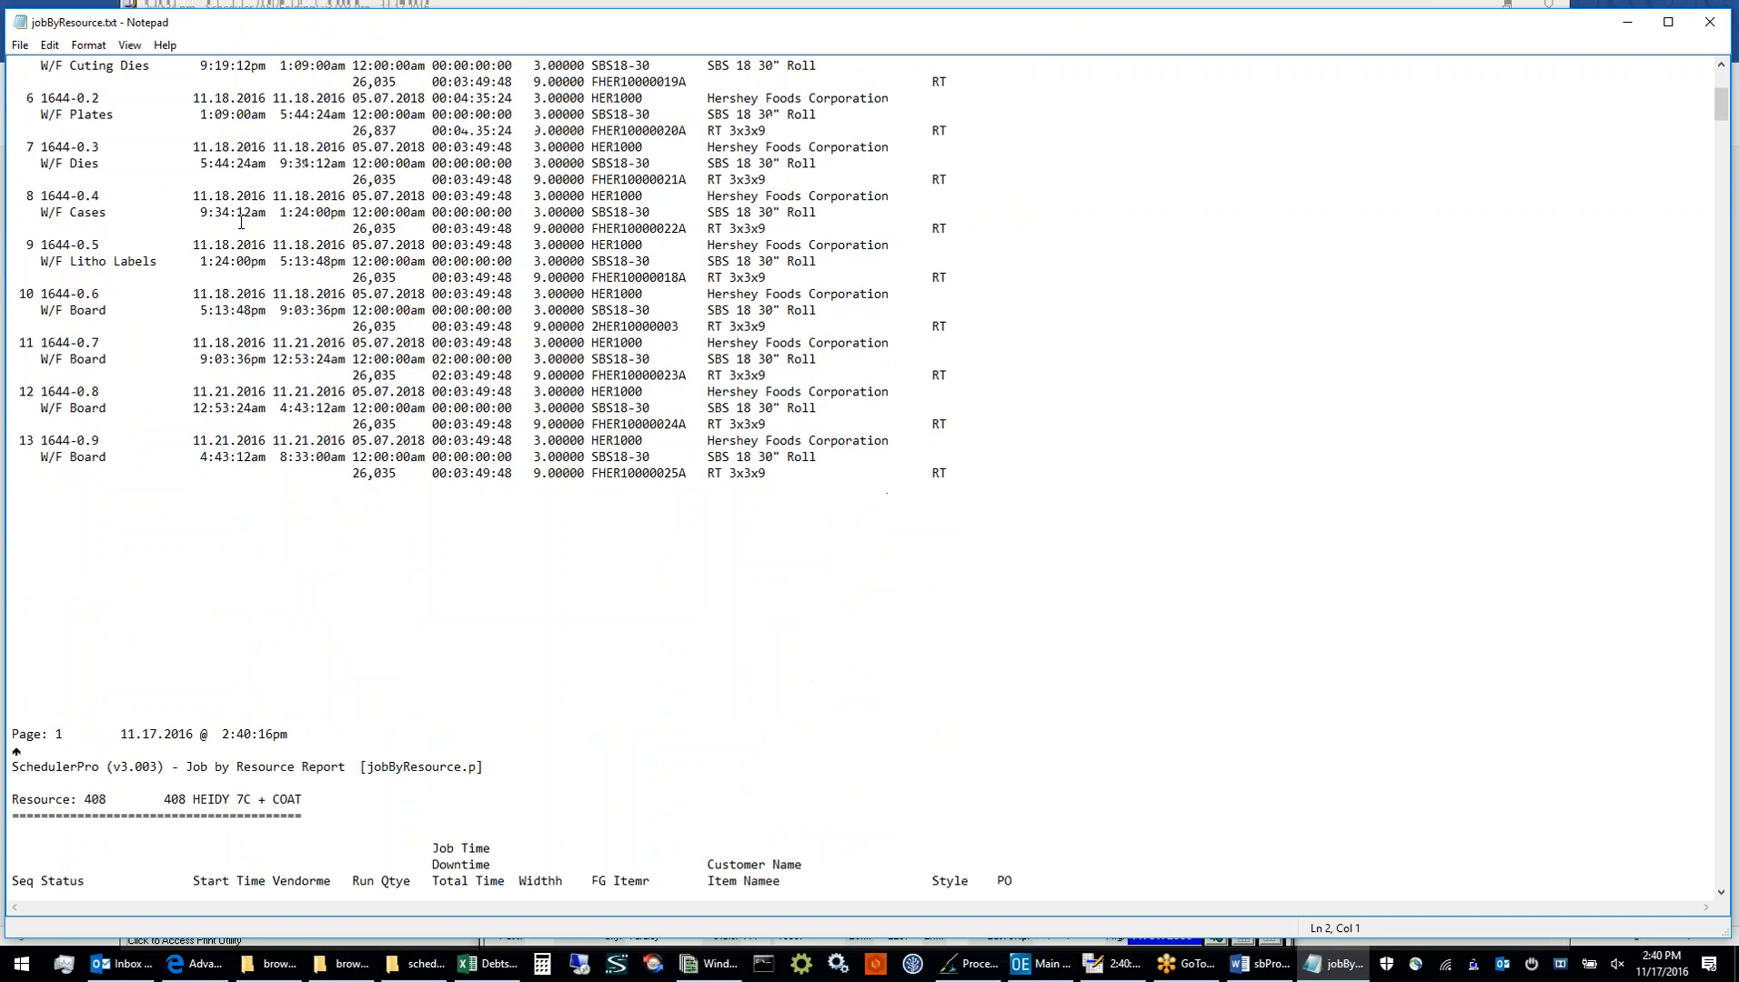
pyautogui.scroll(-13, 241, 221)
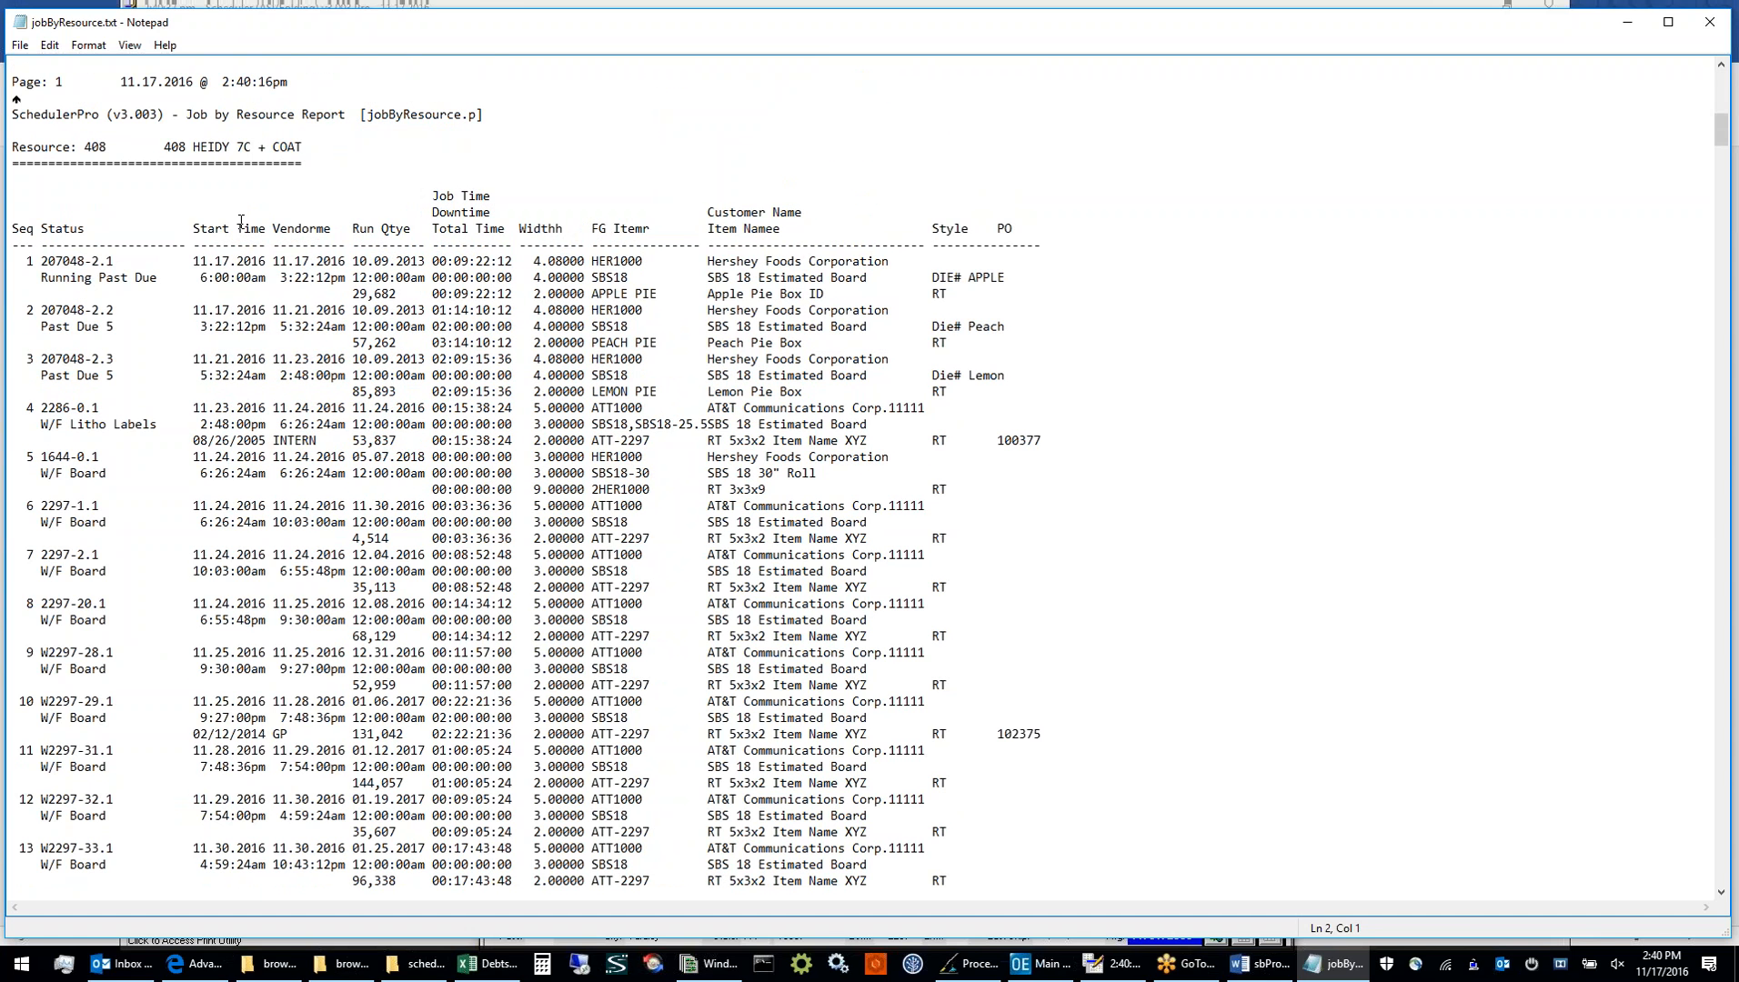
pyautogui.scroll(-3, 241, 221)
pyautogui.scroll(-5, 241, 221)
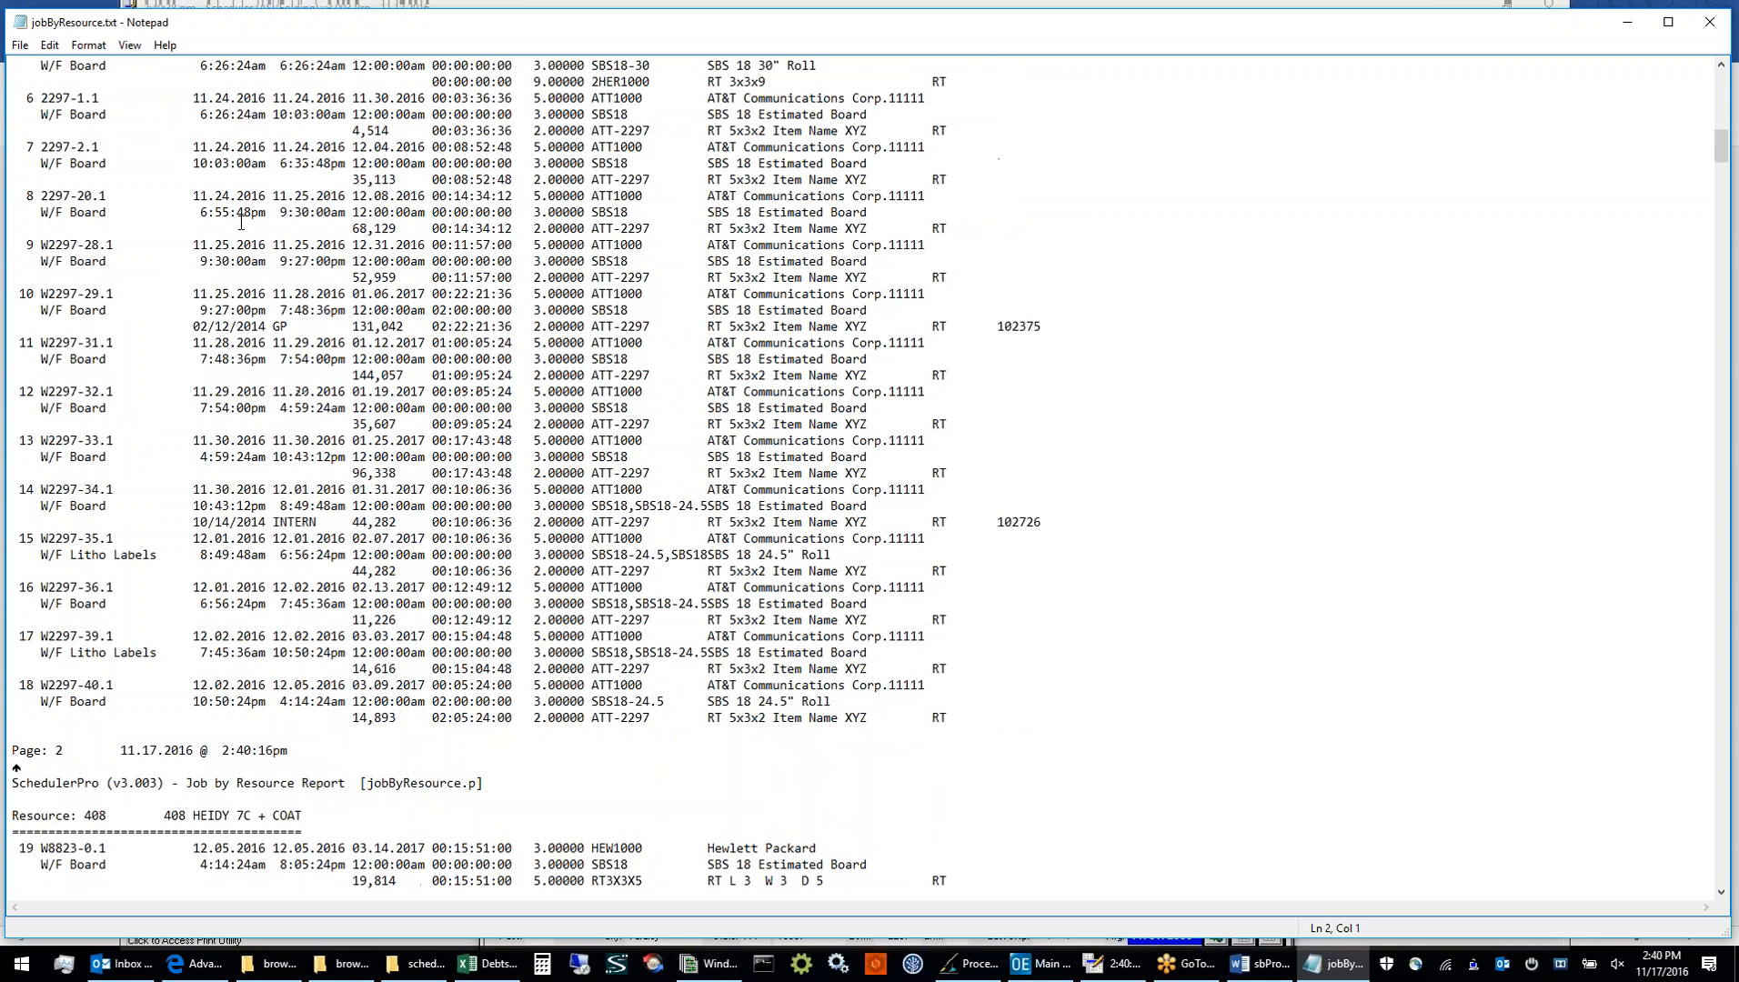
pyautogui.scroll(-3, 241, 221)
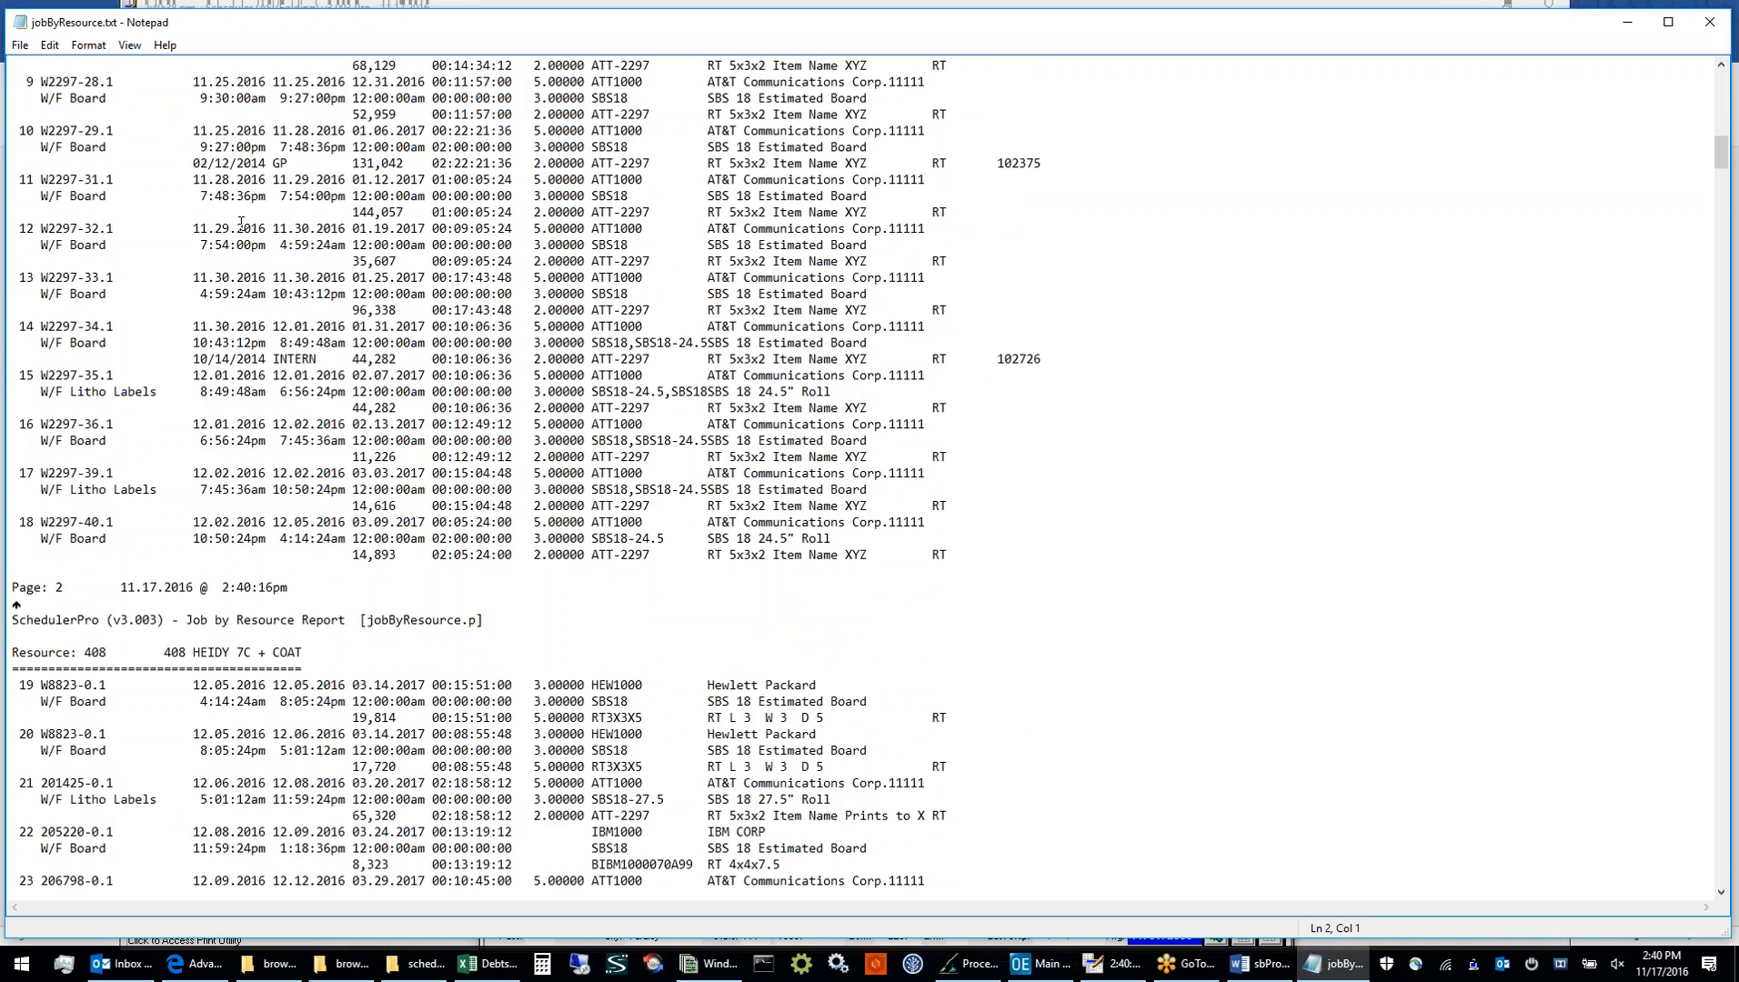
pyautogui.scroll(-20, 241, 221)
pyautogui.scroll(-20, 241, 225)
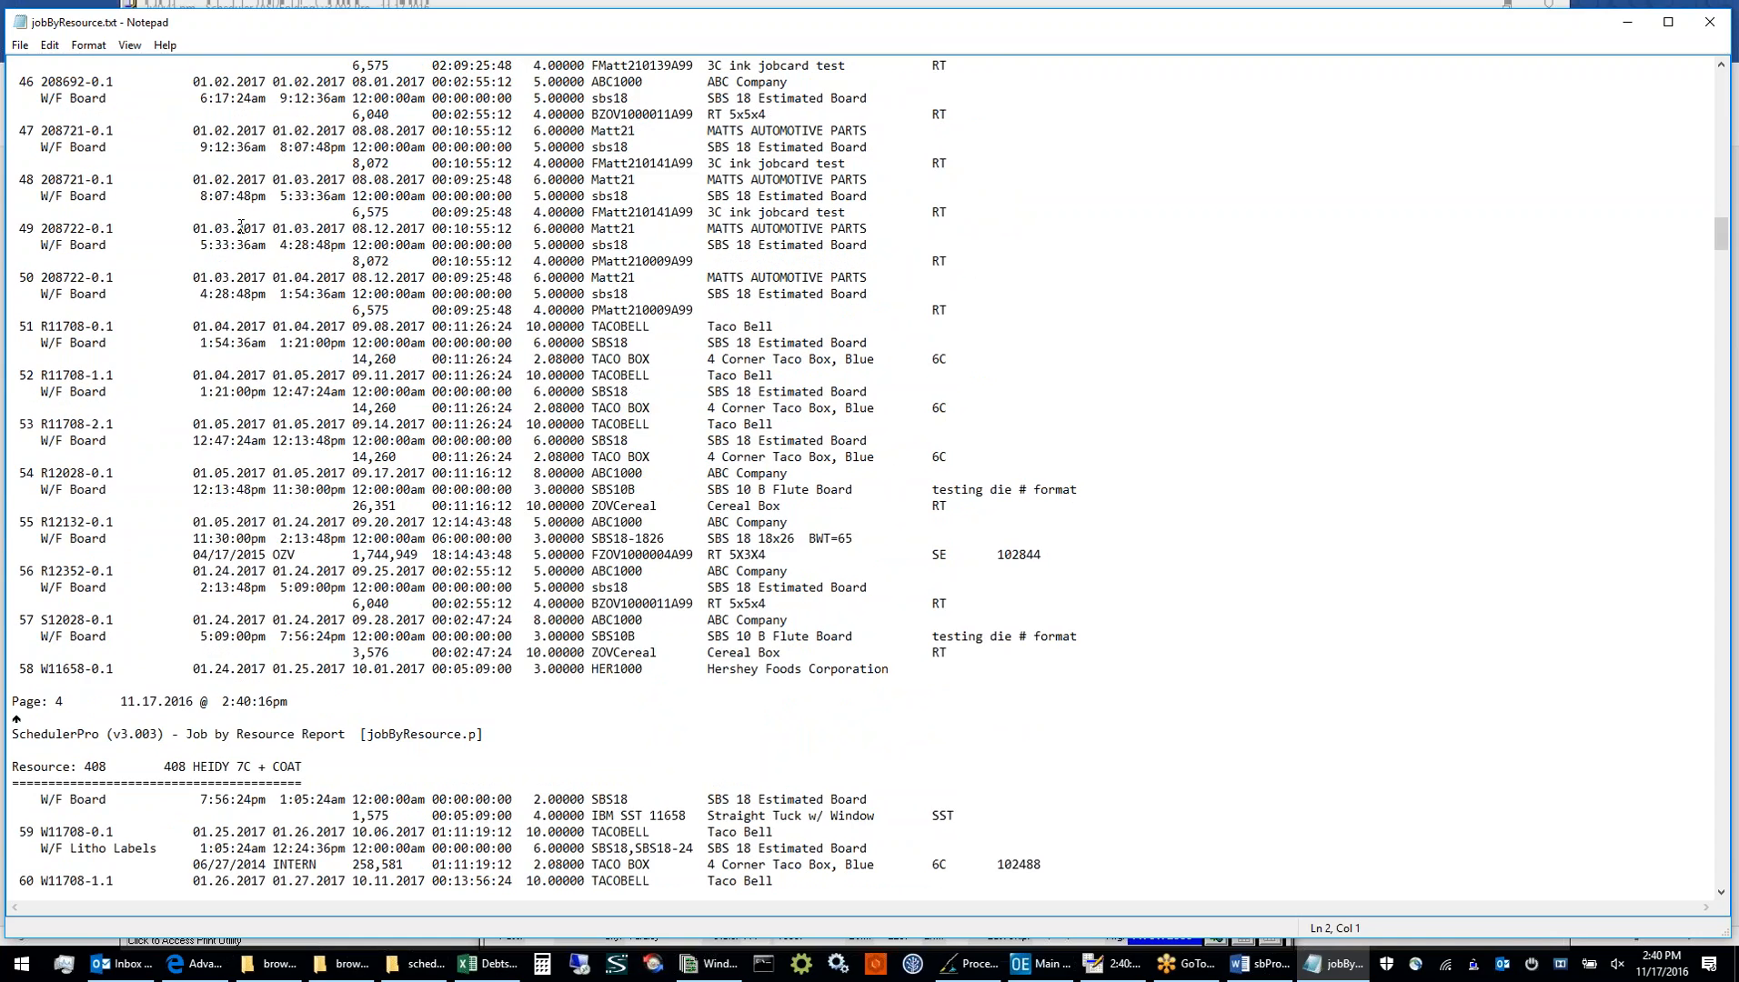
pyautogui.scroll(-15, 241, 225)
pyautogui.scroll(20, 241, 226)
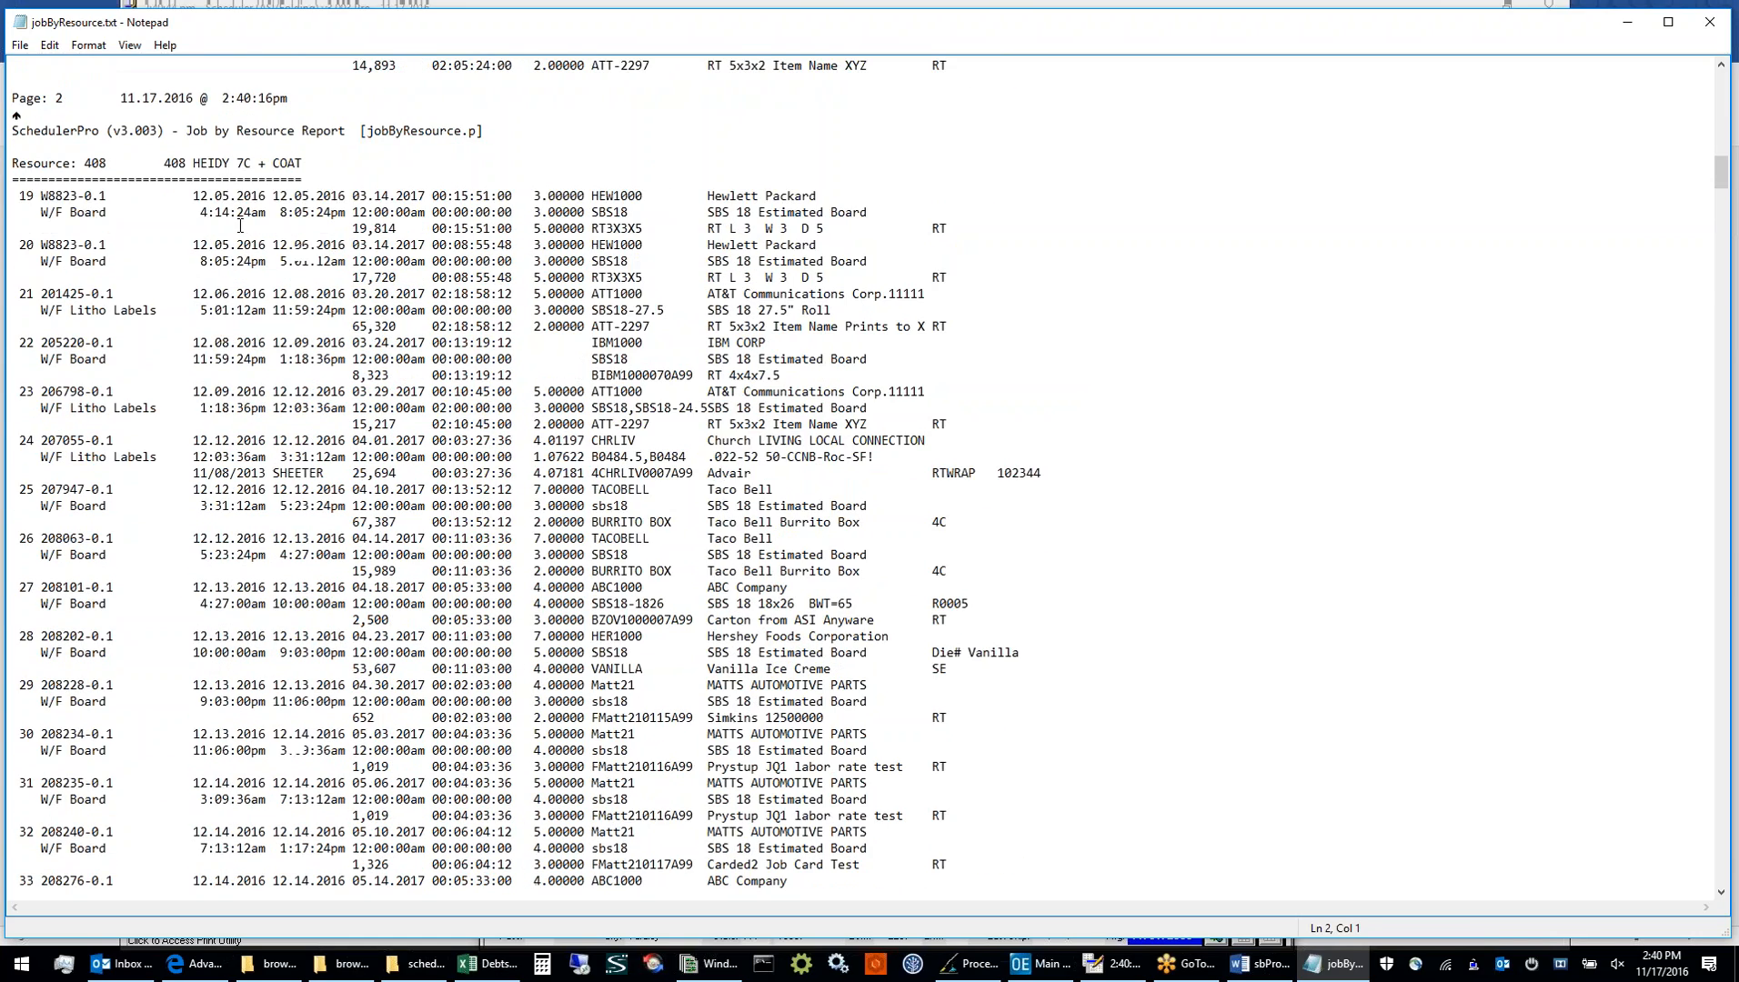
pyautogui.scroll(20, 241, 225)
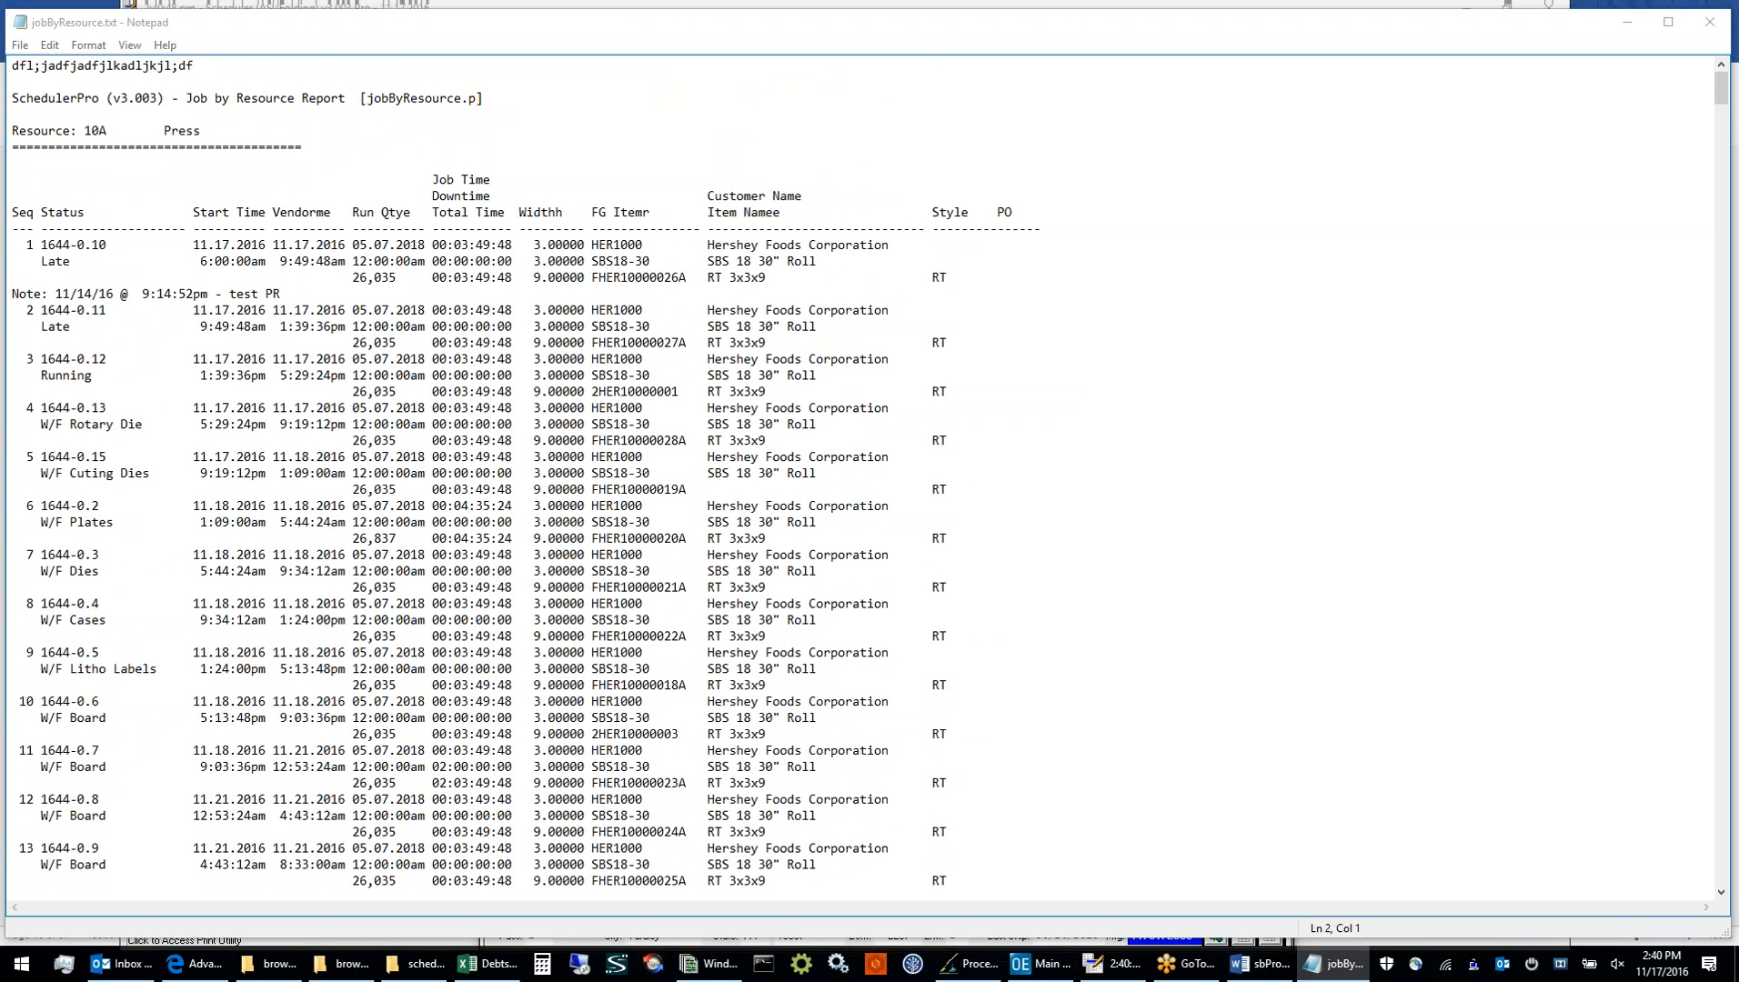
pyautogui.click(1709, 22)
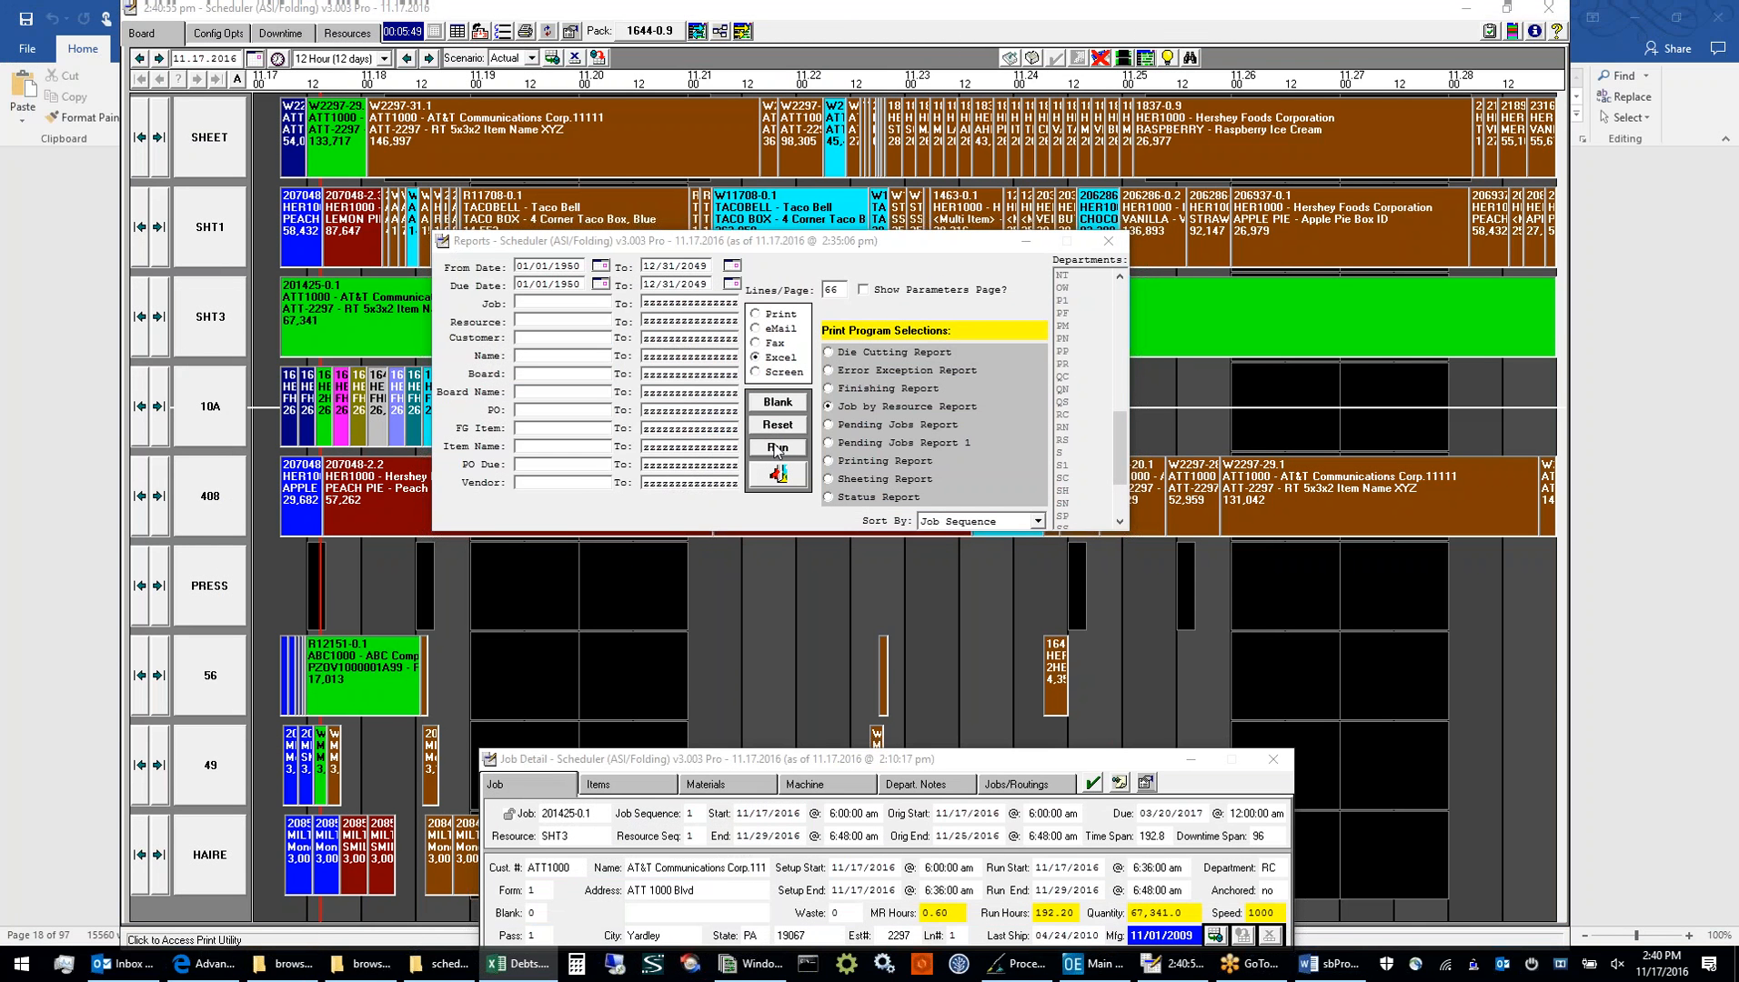
# Run the Job by Resource Report to Excel and auto-fit all column widths in the exported sheet
pyautogui.click(776, 447)
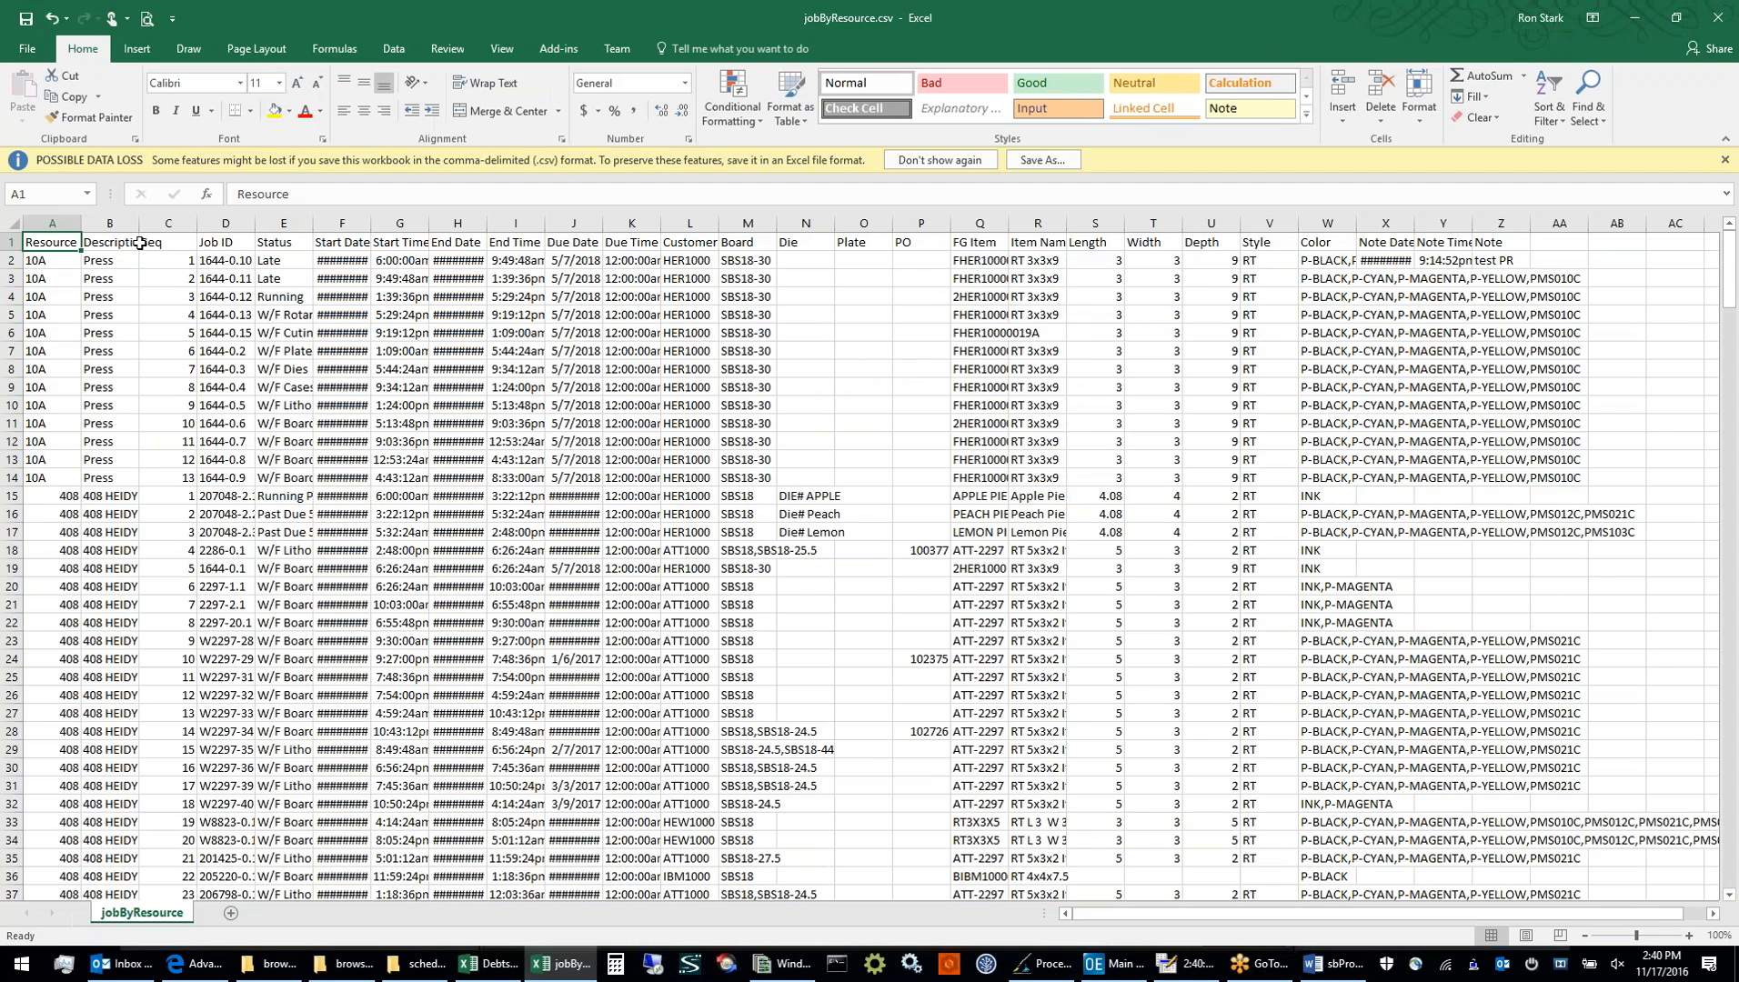
pyautogui.click(13, 224)
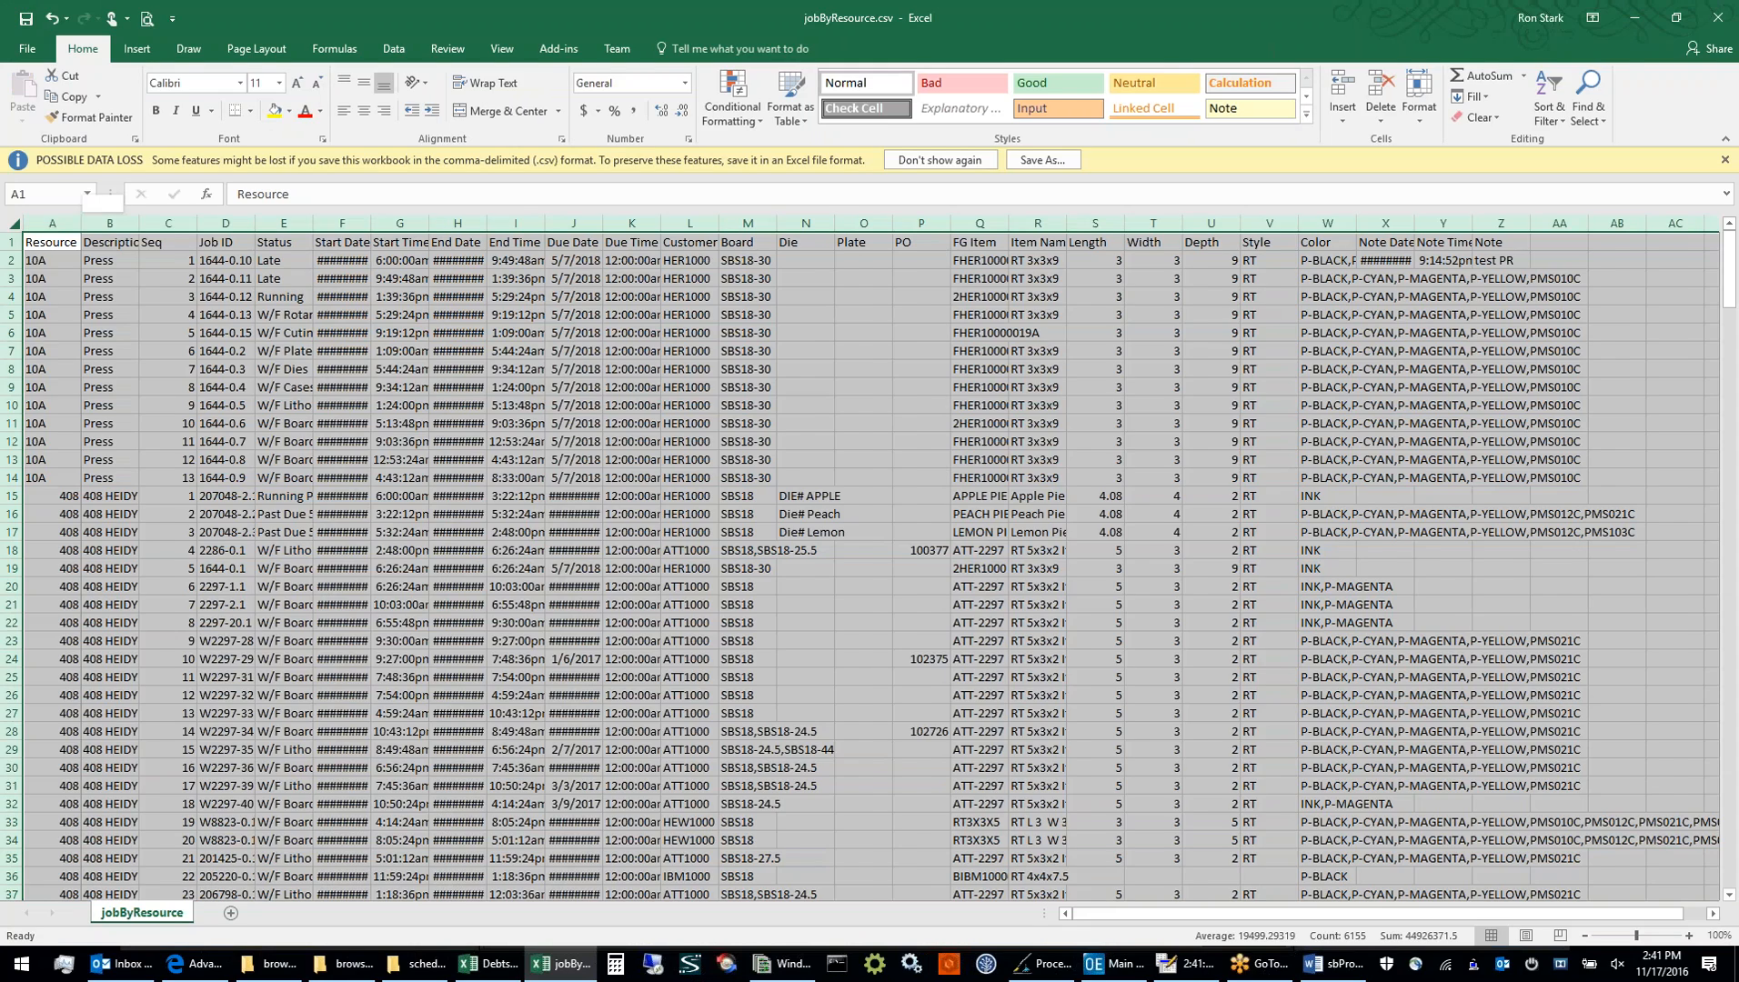
pyautogui.doubleClick(80, 224)
pyautogui.click(226, 423)
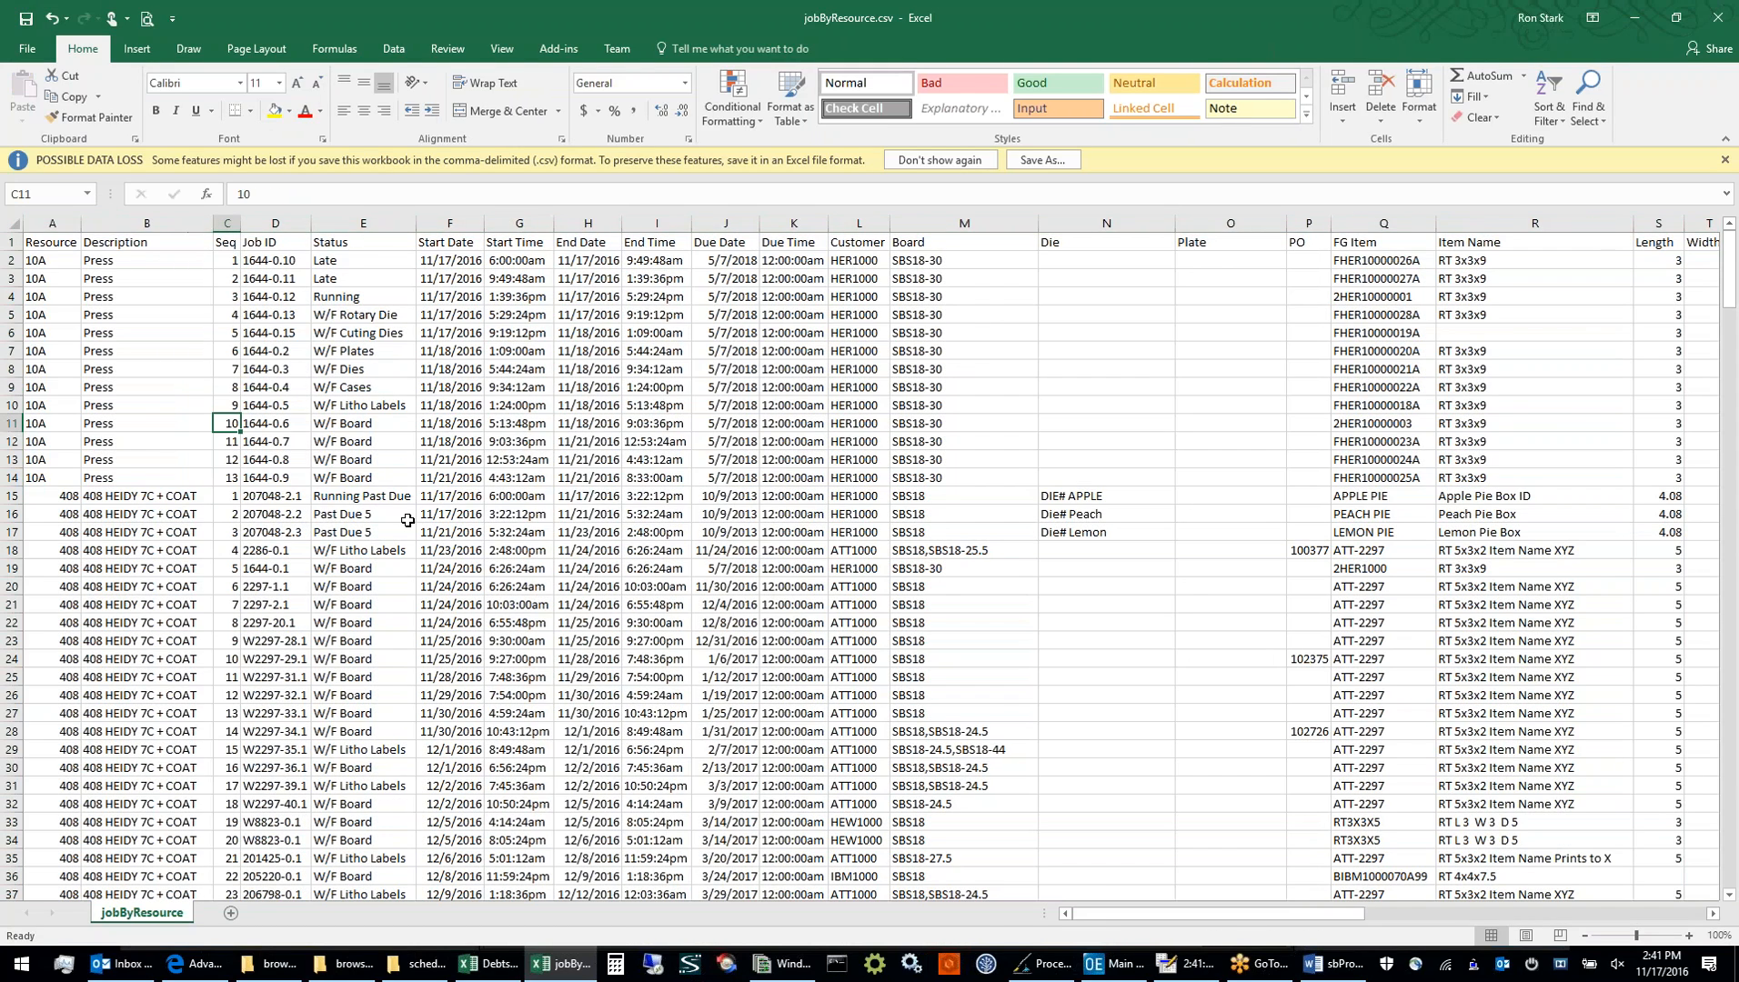
# Examine the exported job rows in jobByResource.csv, and close the workbook without saving
pyautogui.scroll(-1, 407, 521)
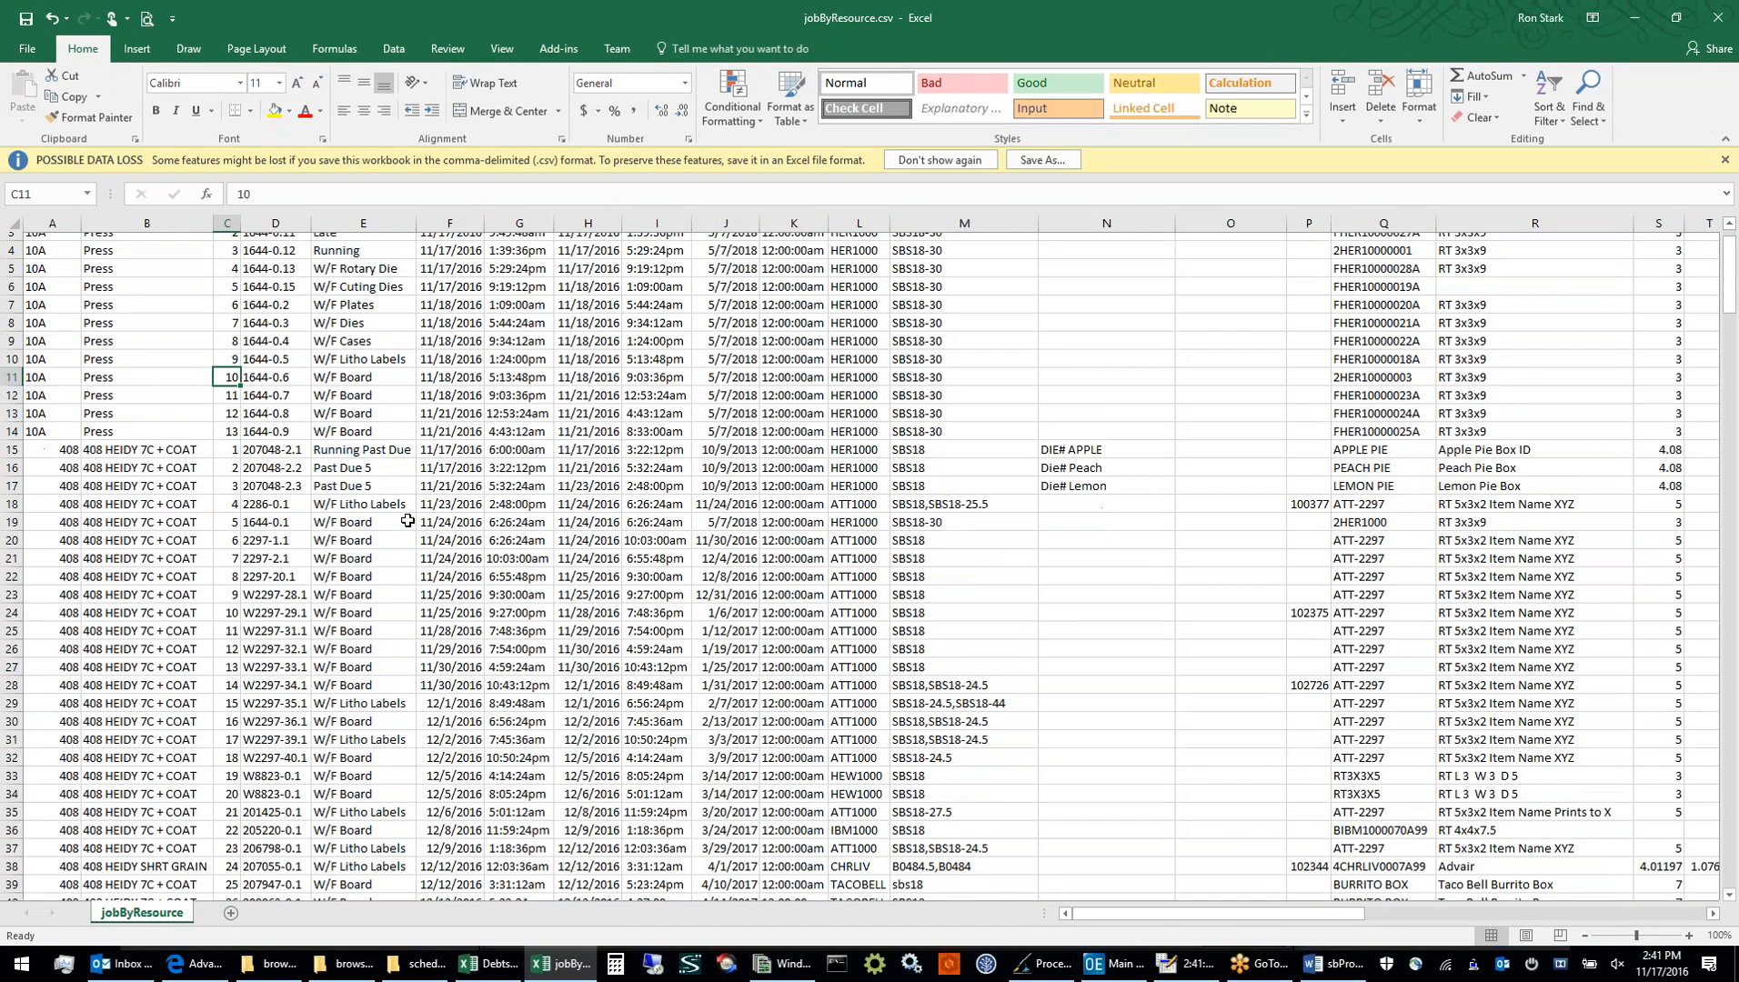
pyautogui.scroll(-1, 408, 520)
pyautogui.scroll(1, 408, 521)
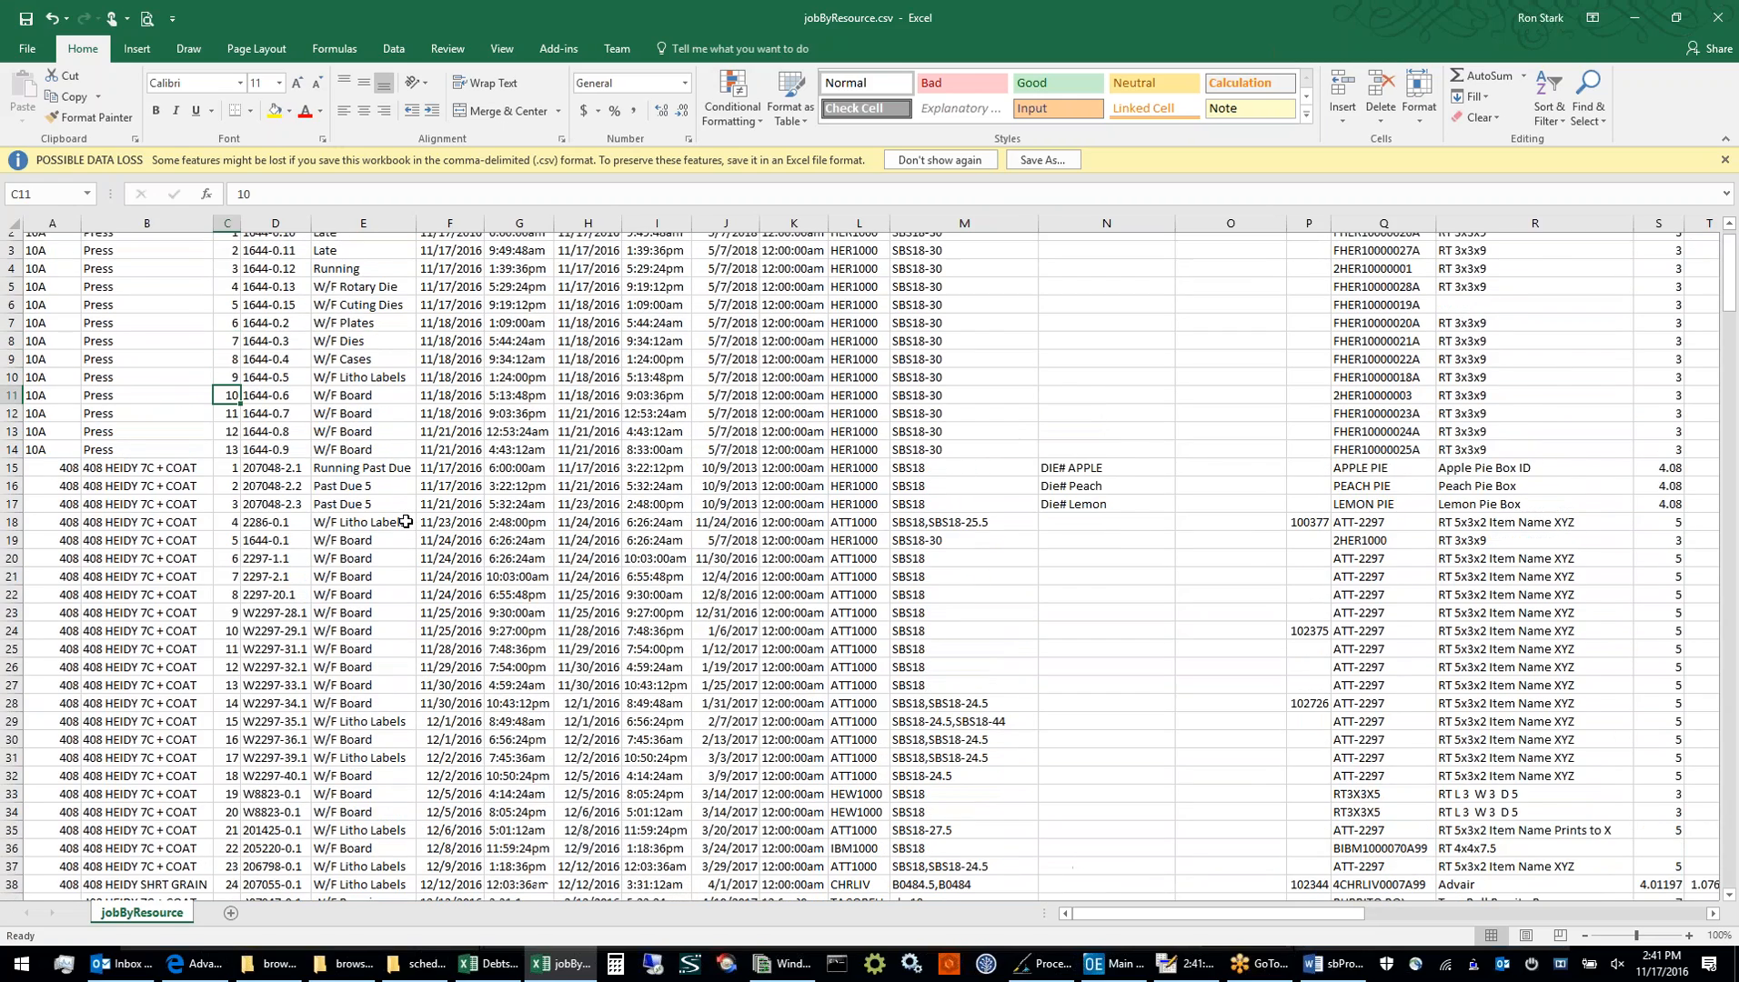
pyautogui.scroll(-20, 406, 521)
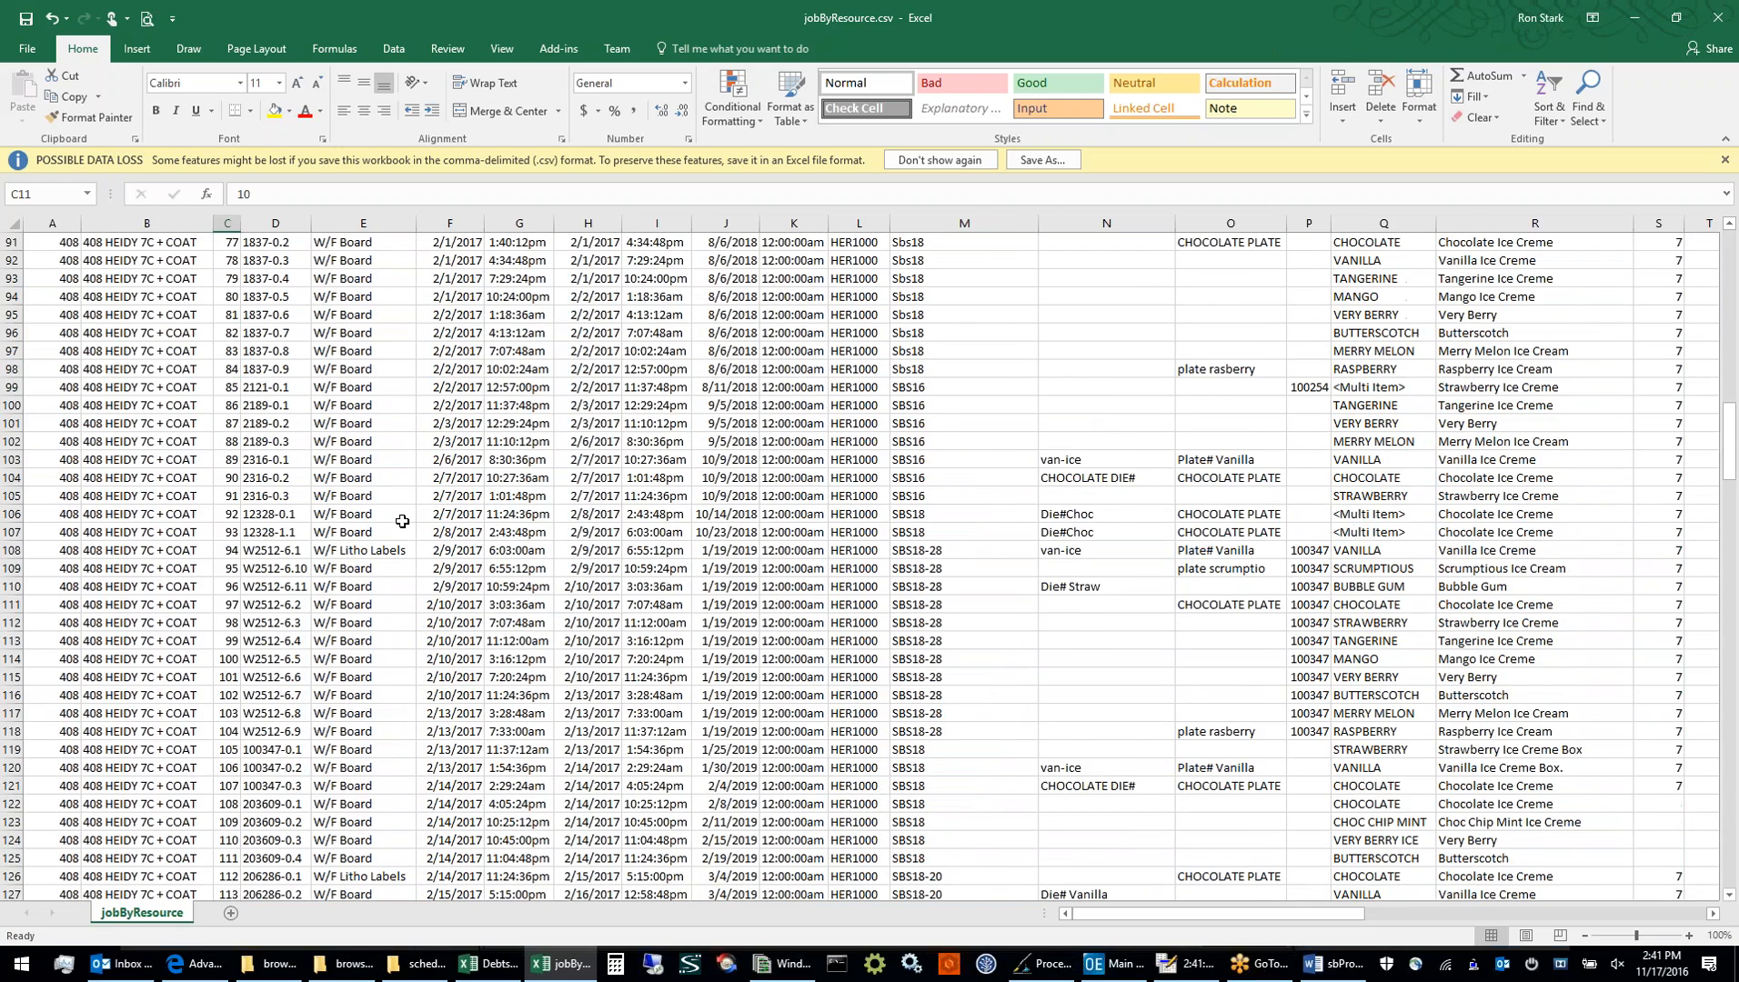
pyautogui.scroll(-20, 401, 521)
pyautogui.scroll(20, 397, 522)
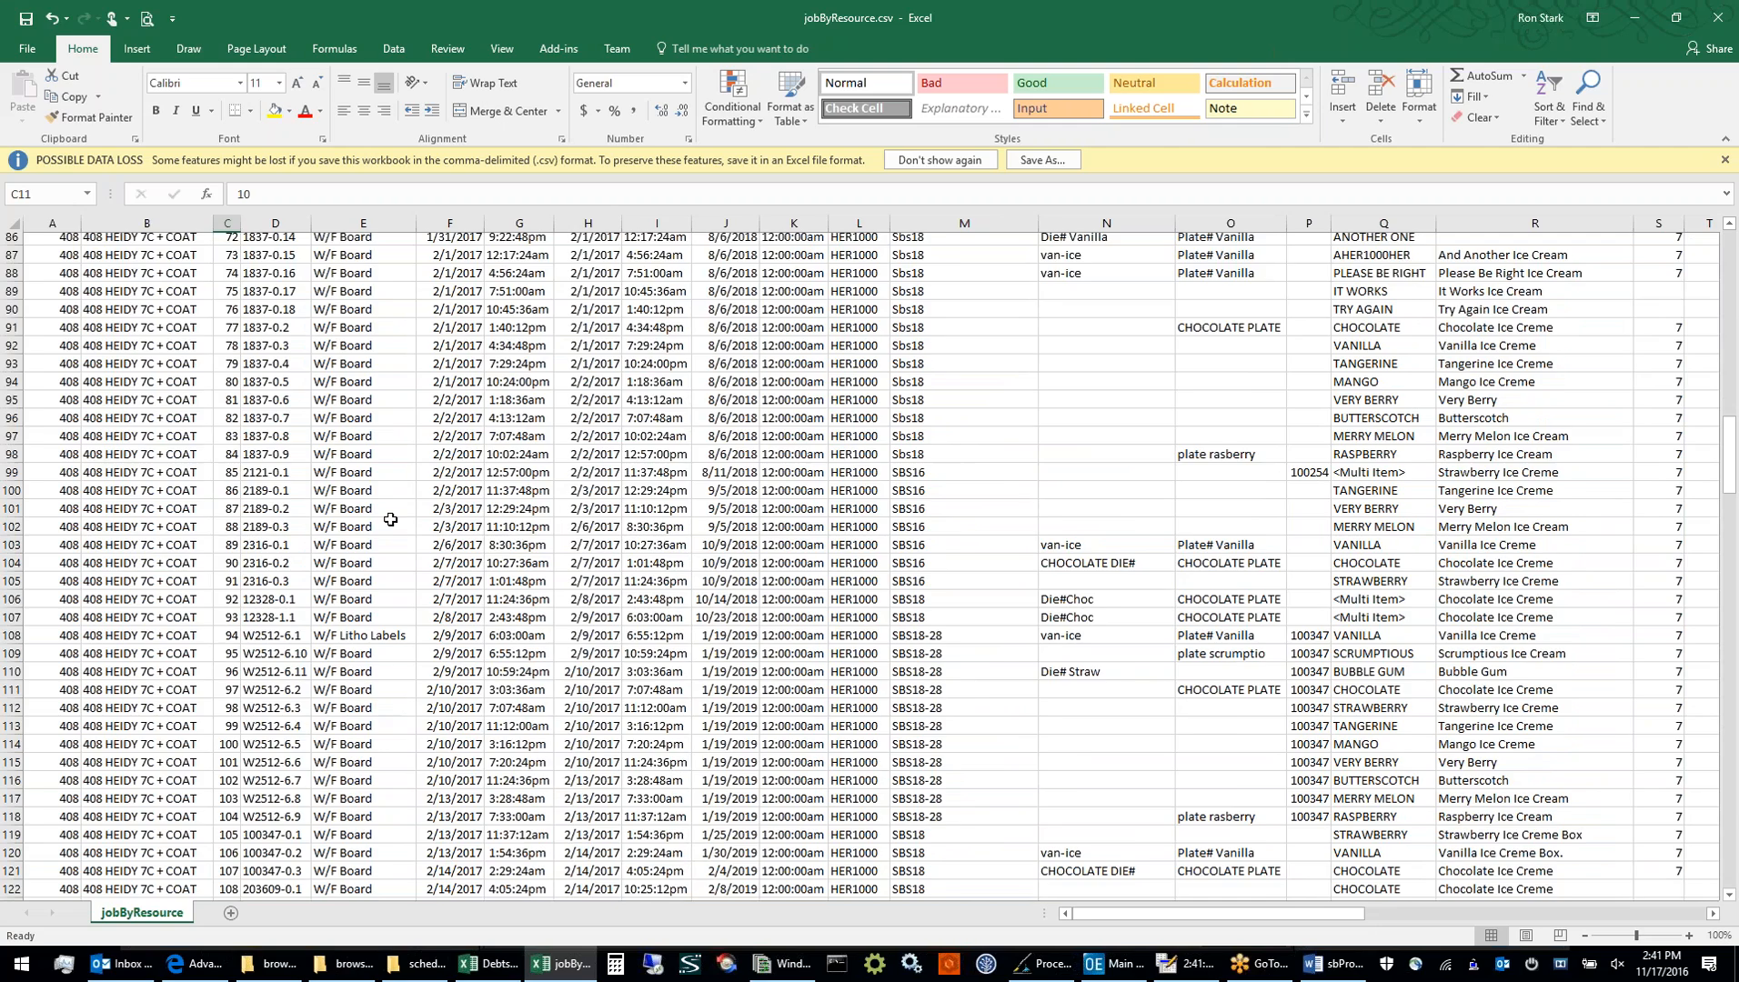
pyautogui.scroll(20, 390, 519)
pyautogui.click(1107, 389)
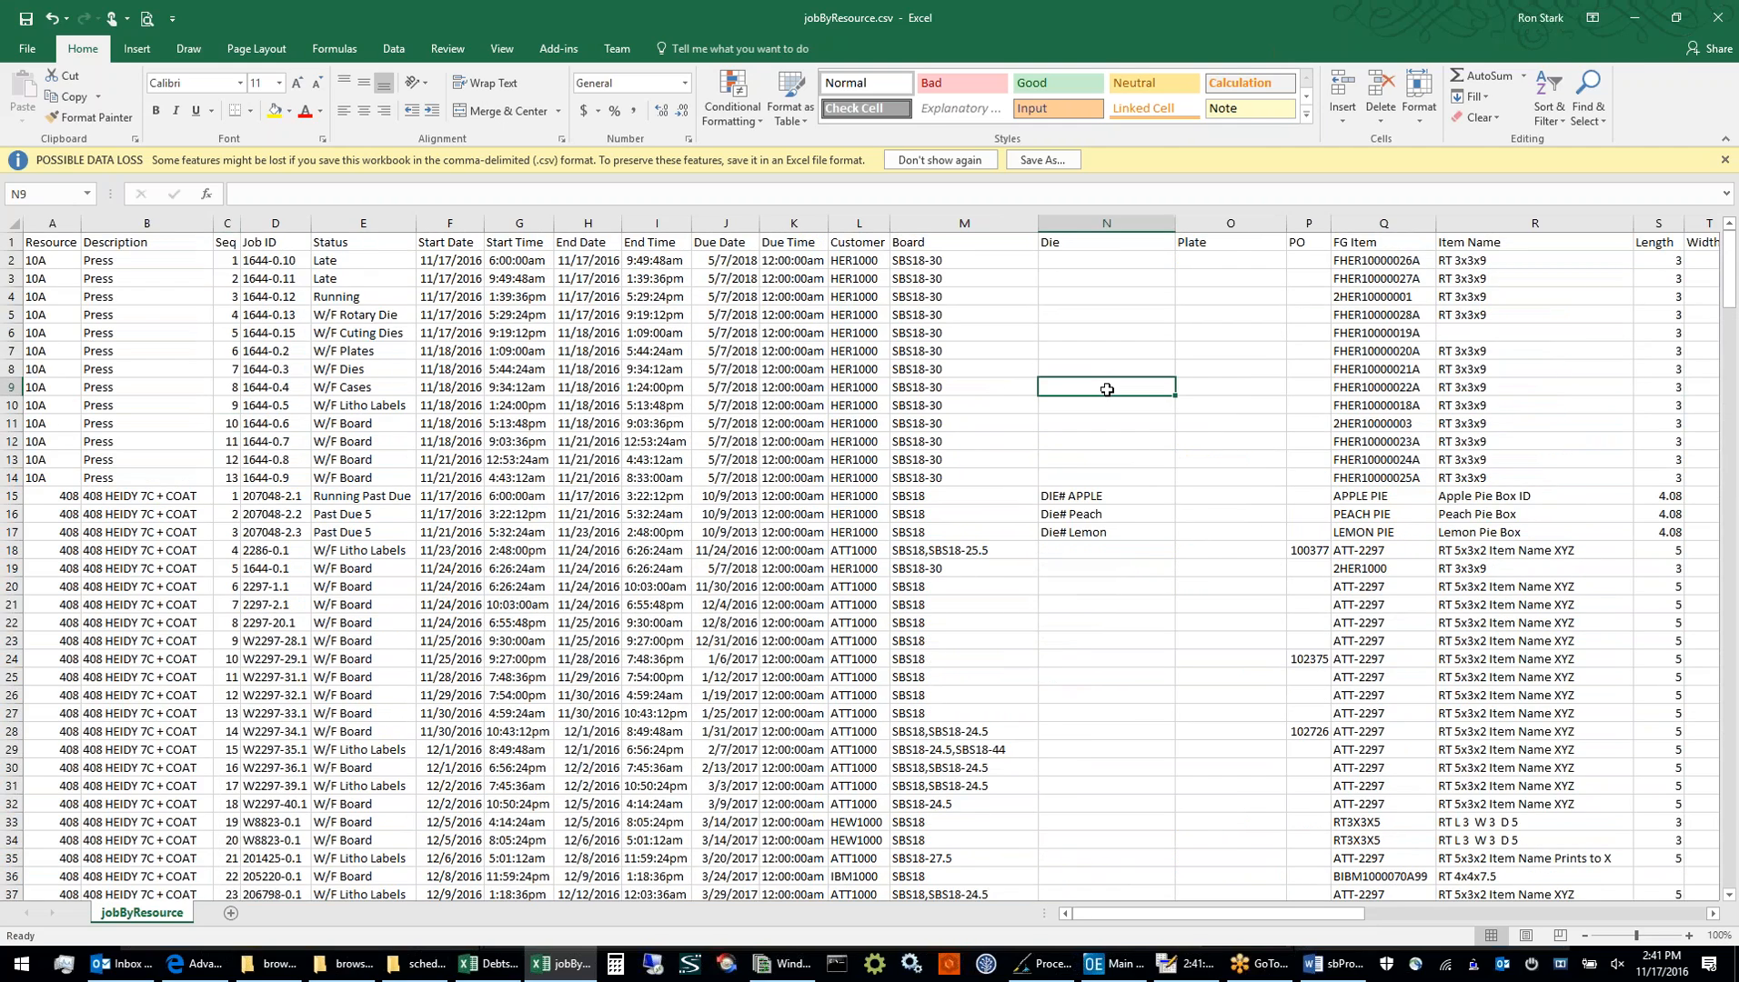
pyautogui.hotkey('alt', 'f')
pyautogui.press('c')
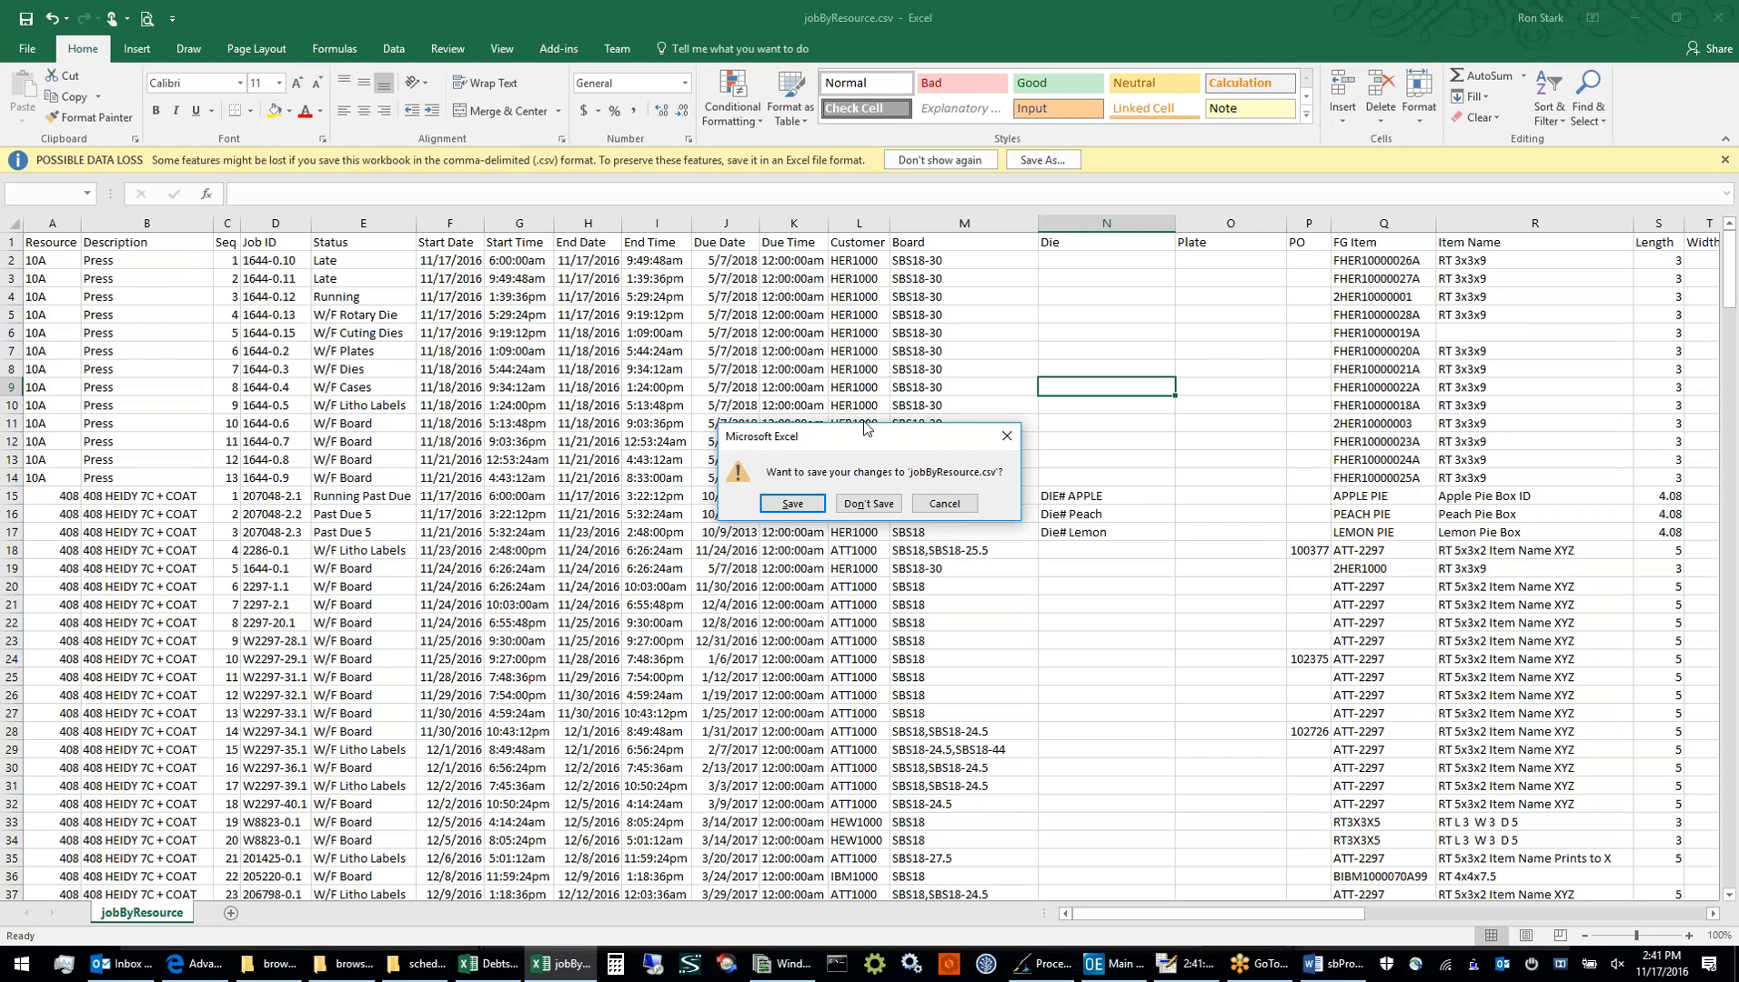
pyautogui.click(858, 504)
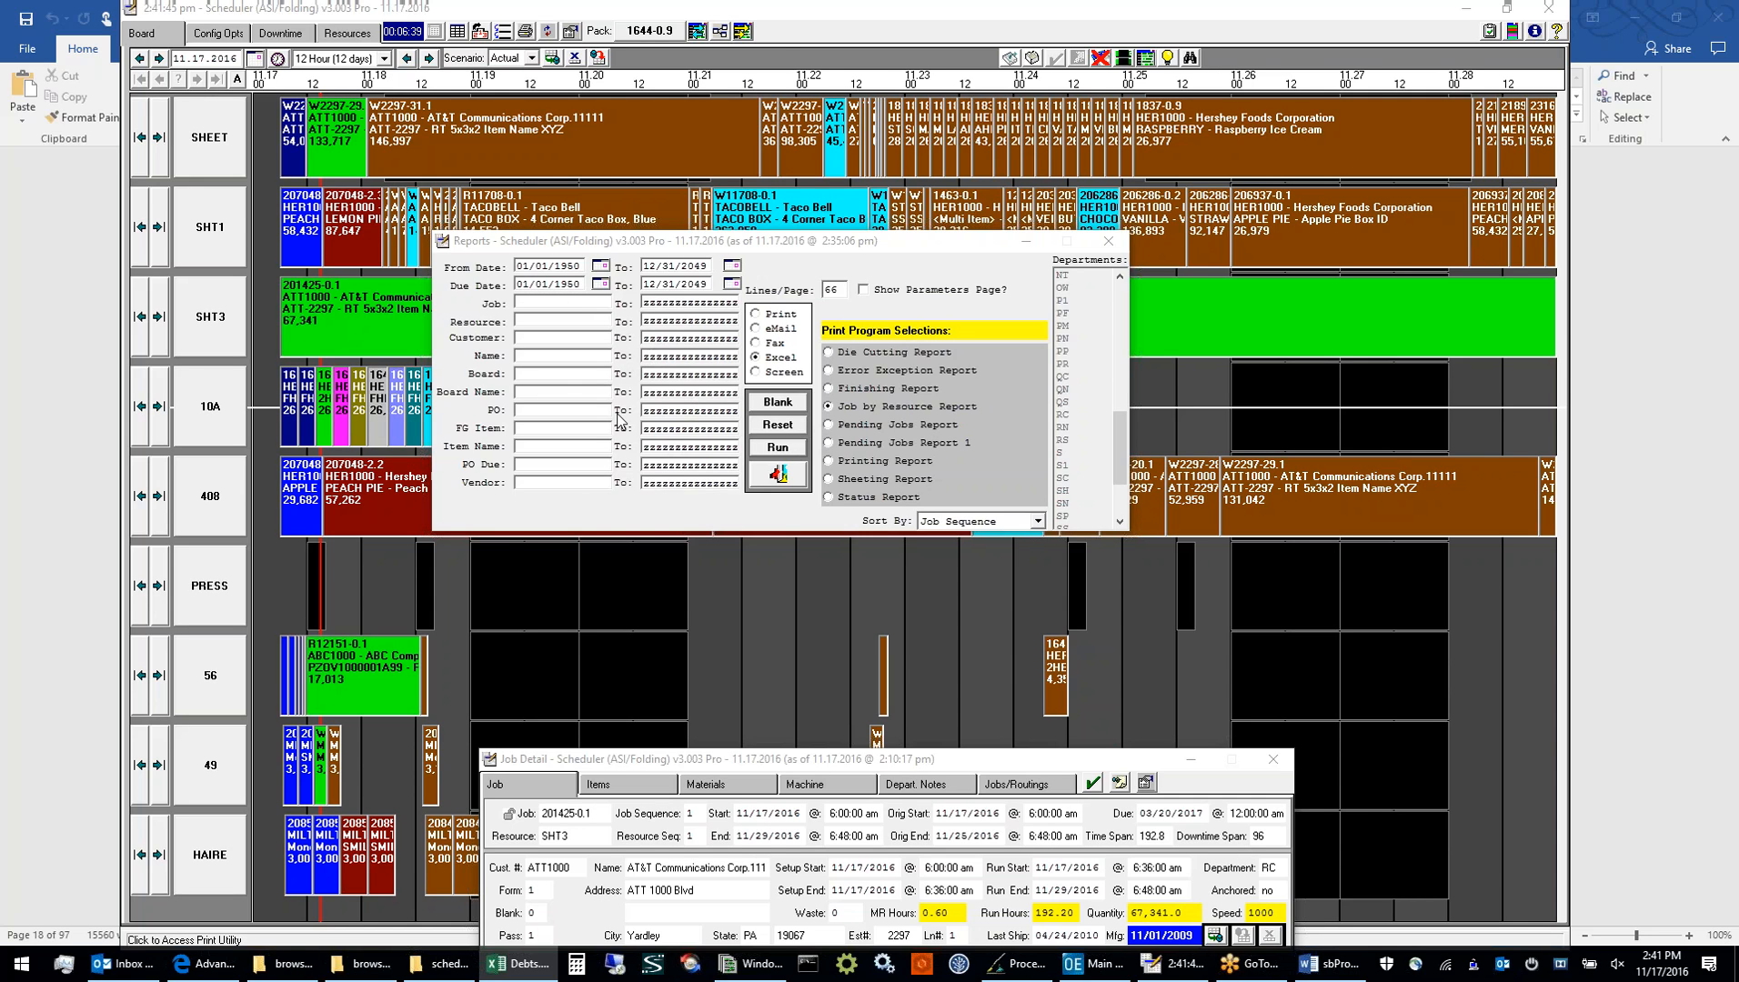
# Close the reports, and in Browser Column Order and Report Layout unhide the Die column and save the browser columns
pyautogui.click(763, 478)
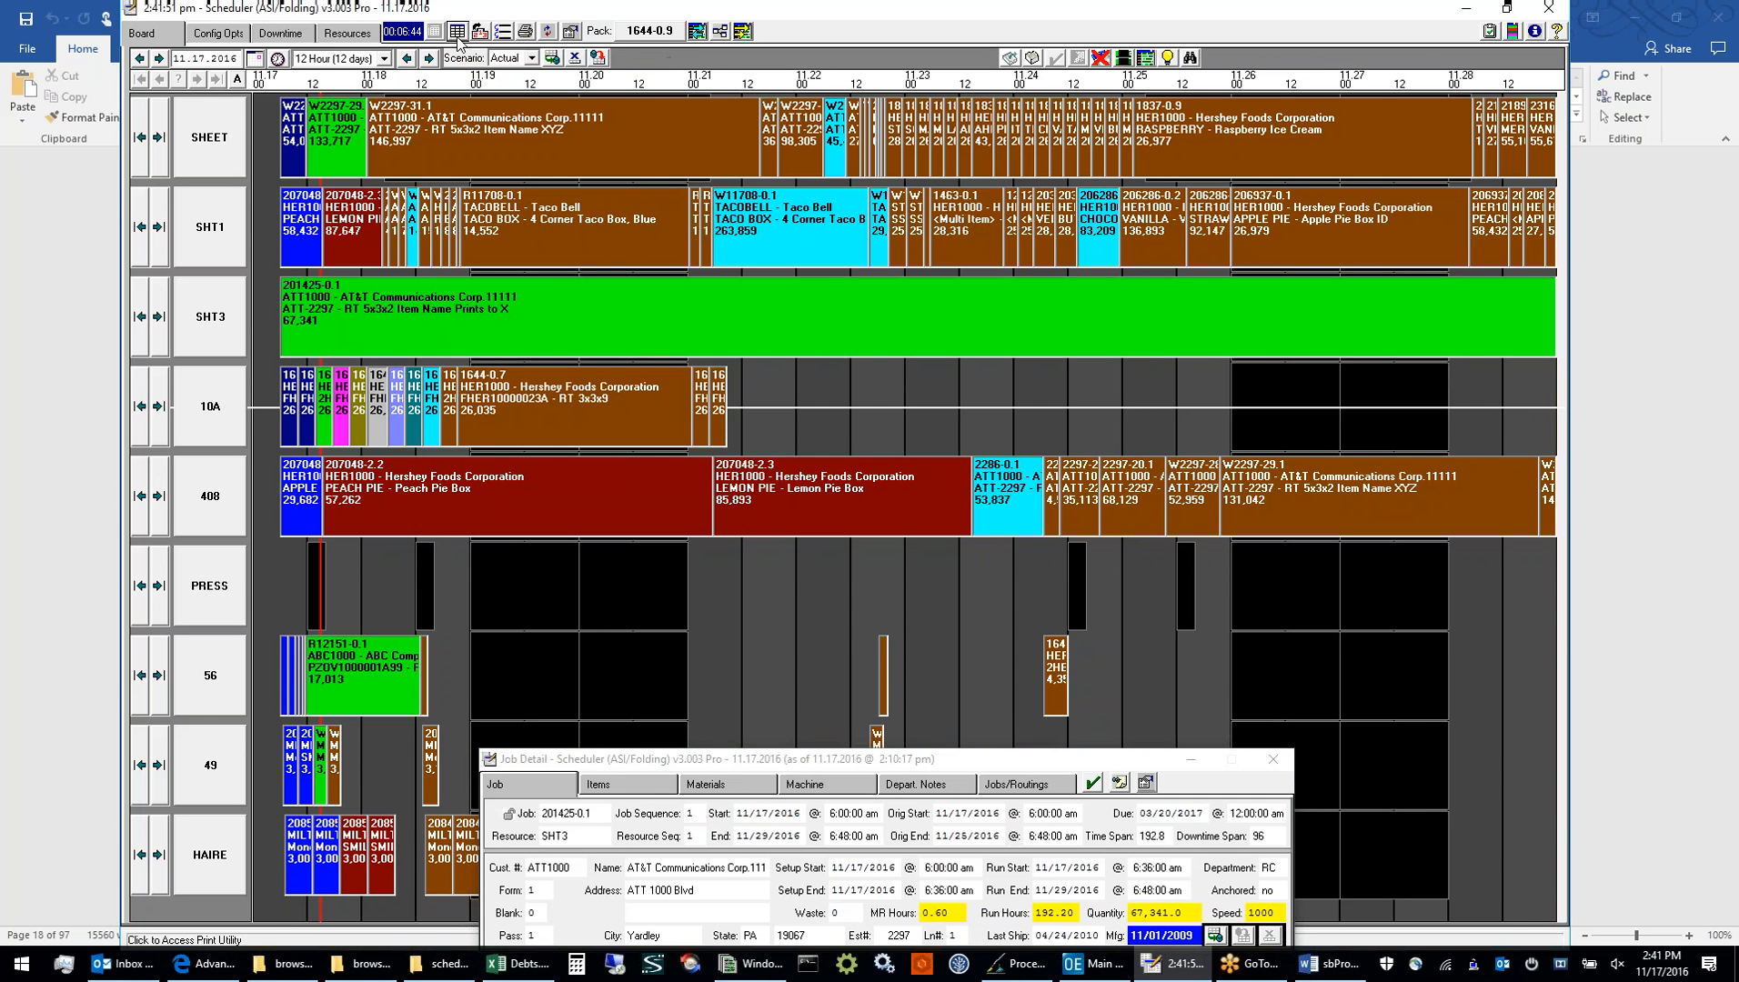
pyautogui.click(455, 33)
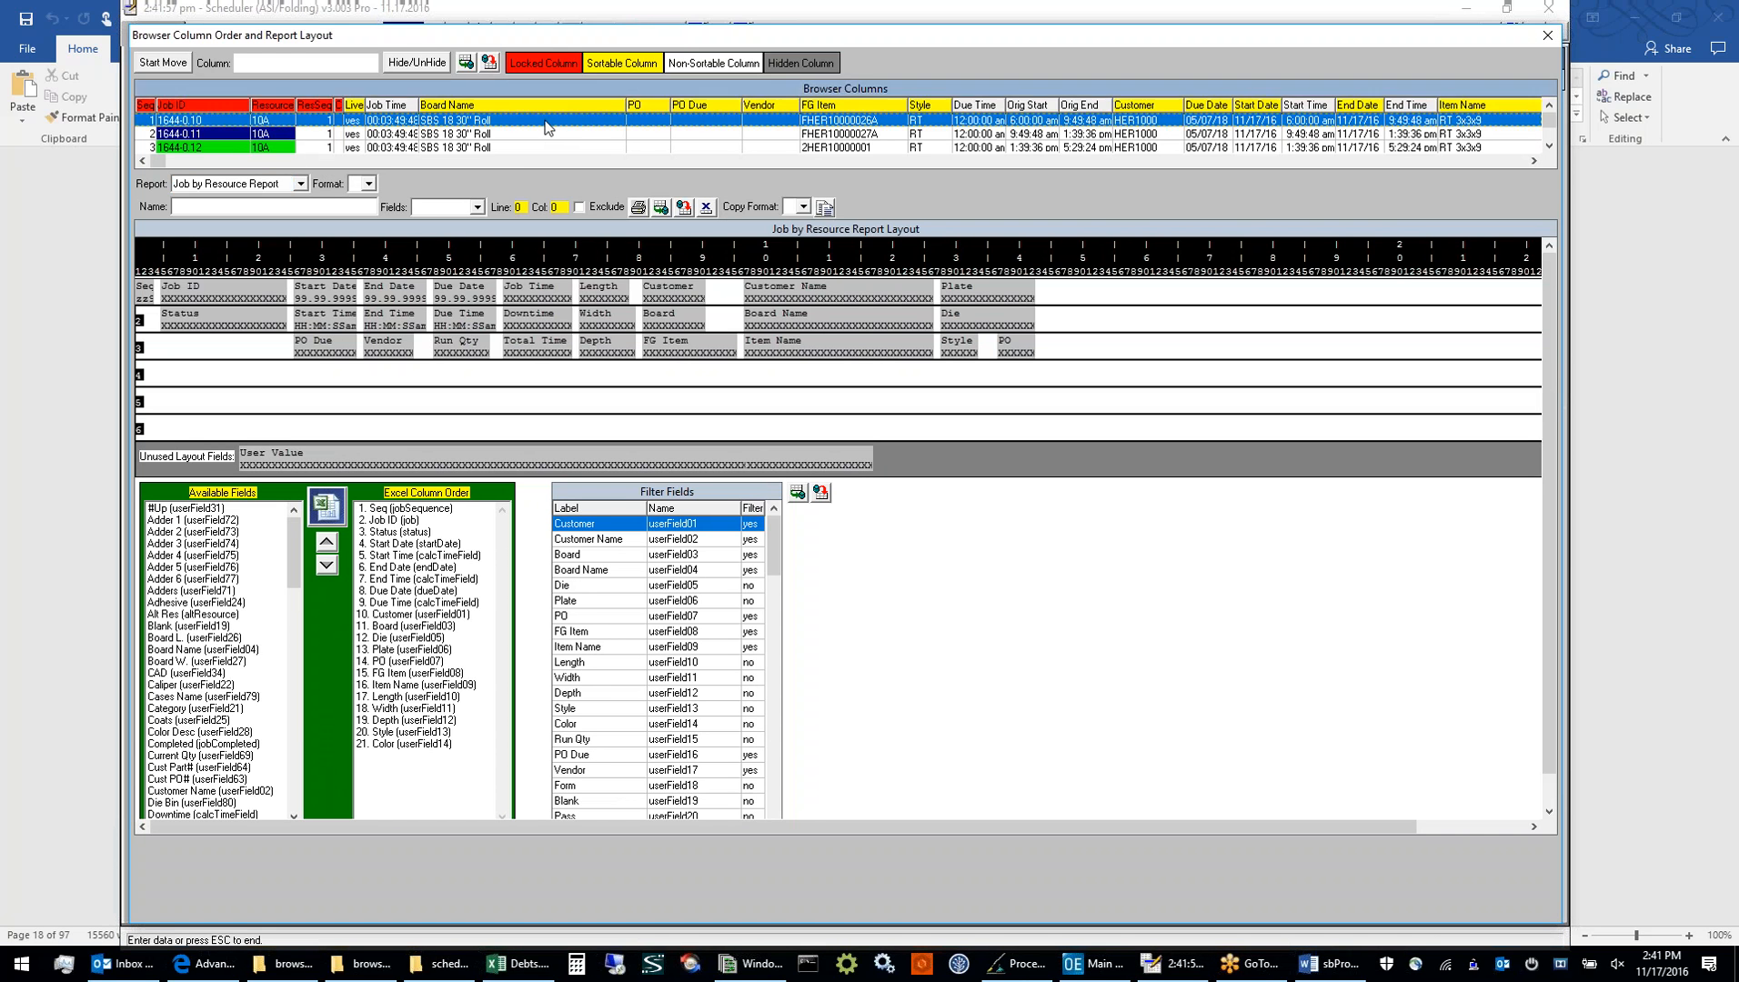
pyautogui.click(1104, 161)
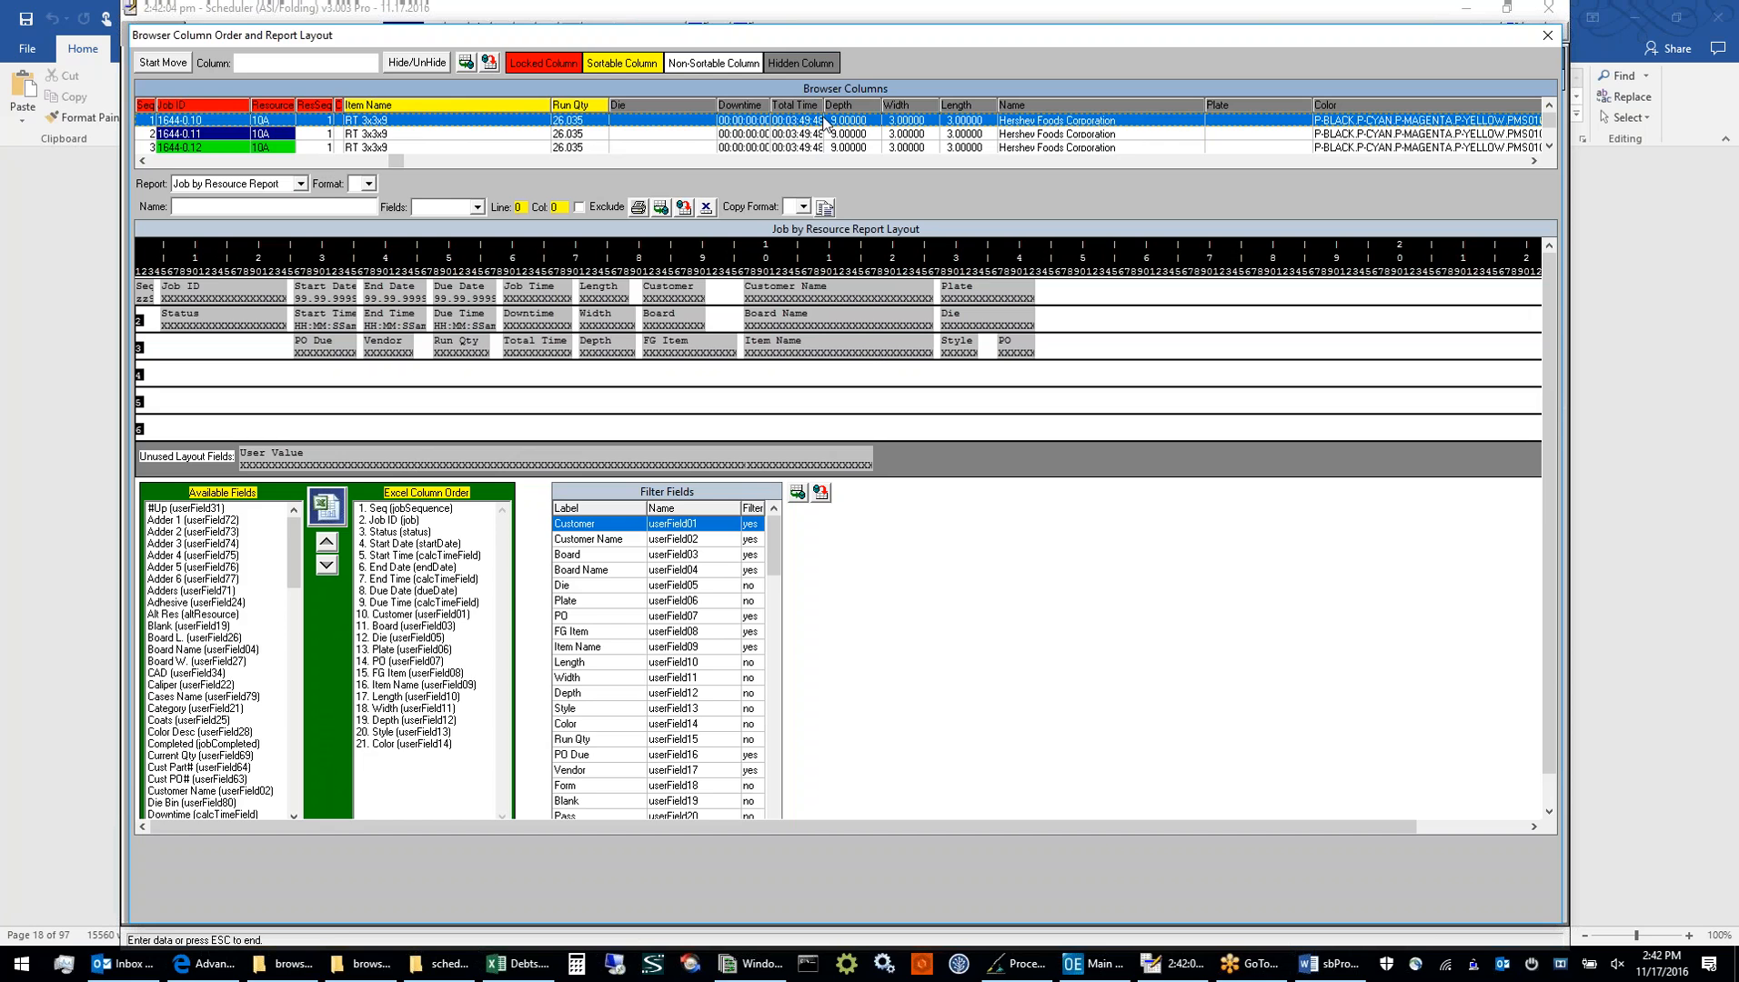
pyautogui.click(675, 107)
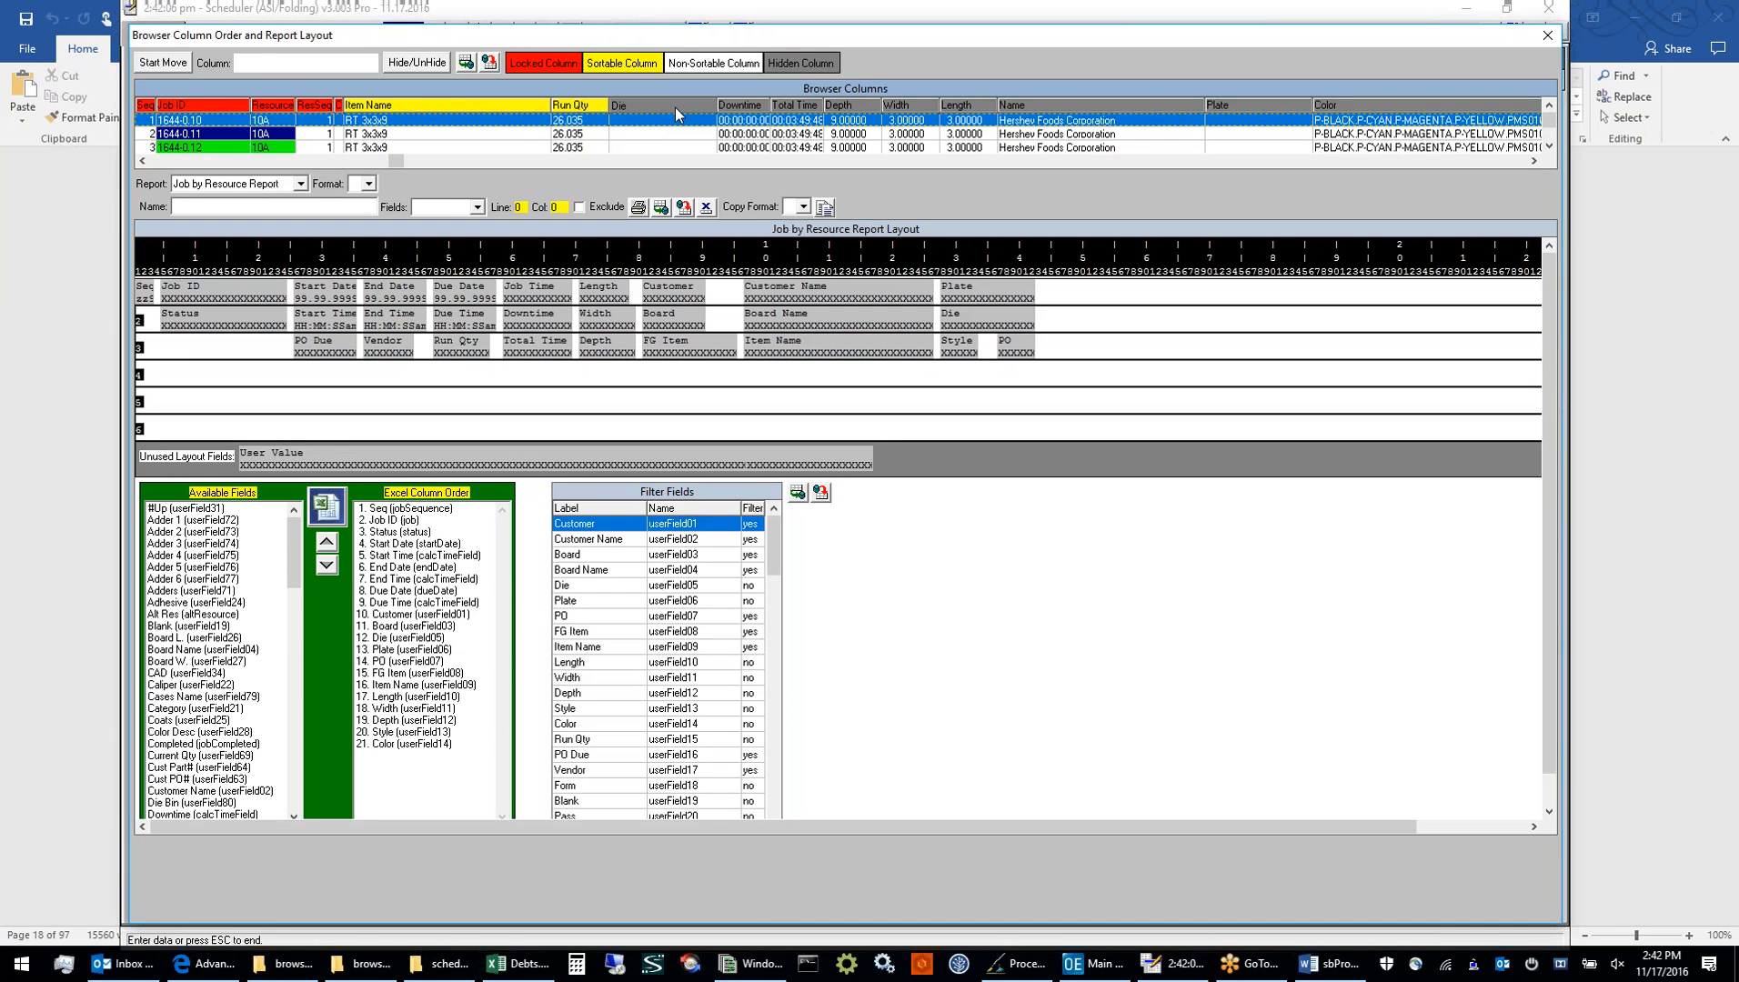
pyautogui.click(437, 65)
pyautogui.click(465, 64)
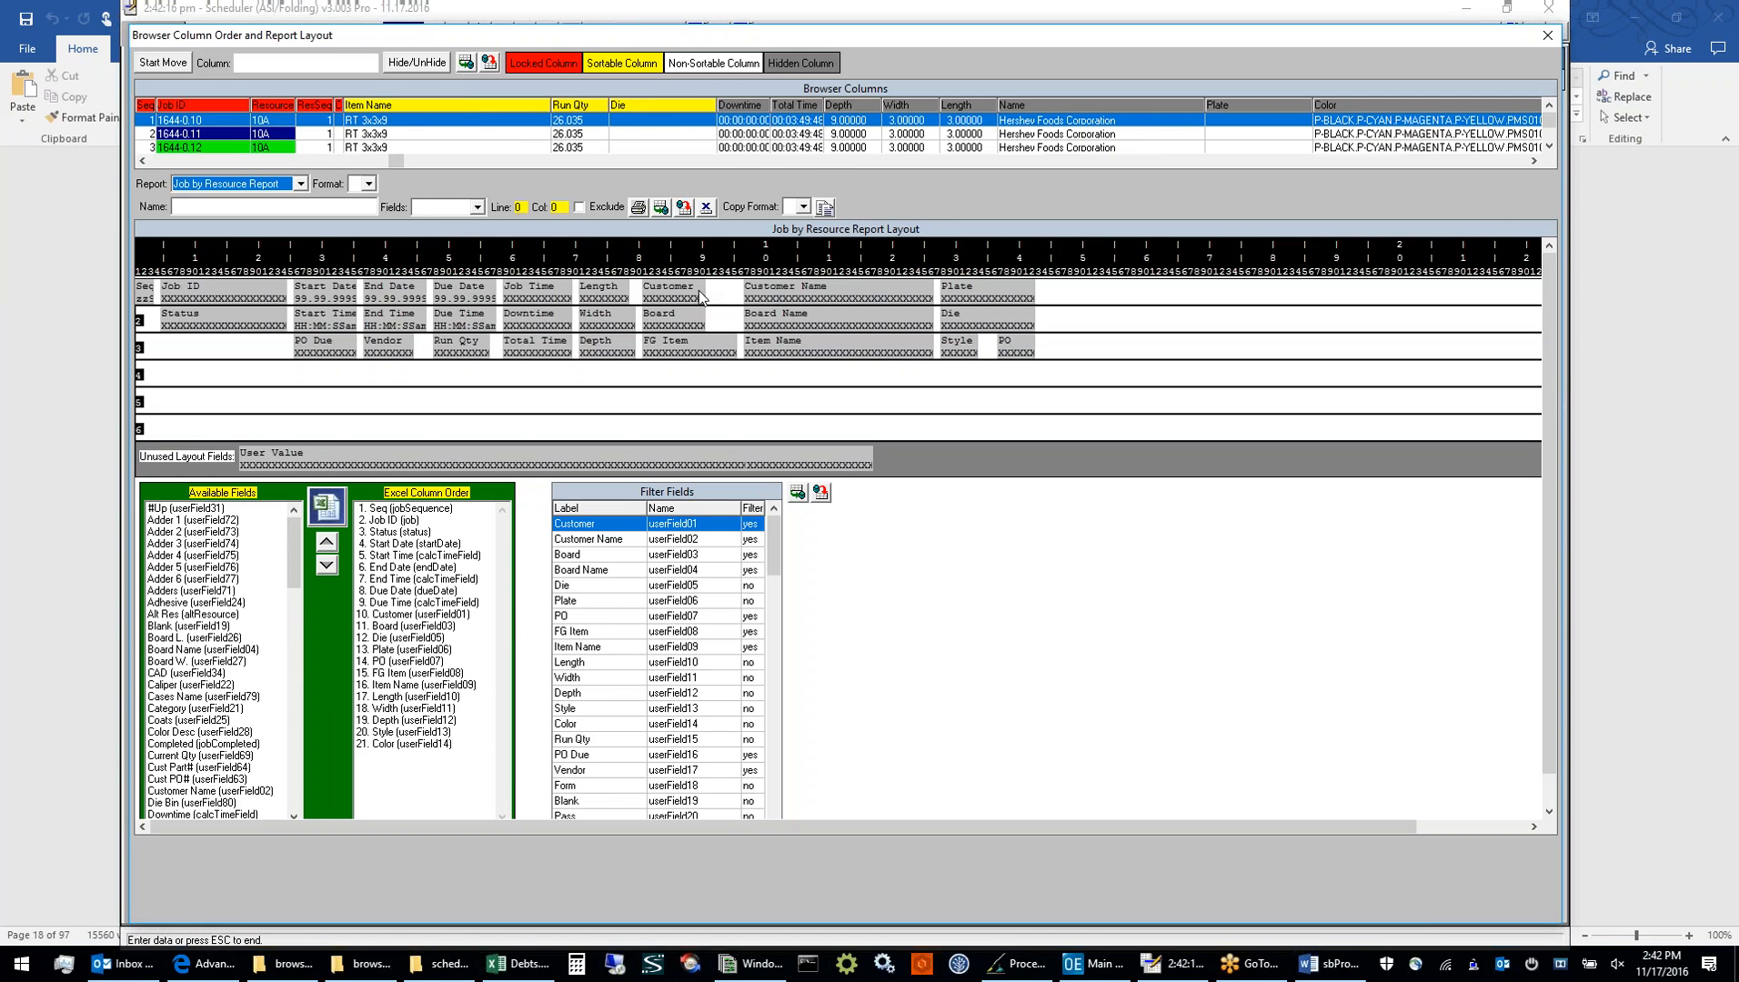
# Load format 1 of the Pending Jobs Report into the report layout editor
pyautogui.click(300, 183)
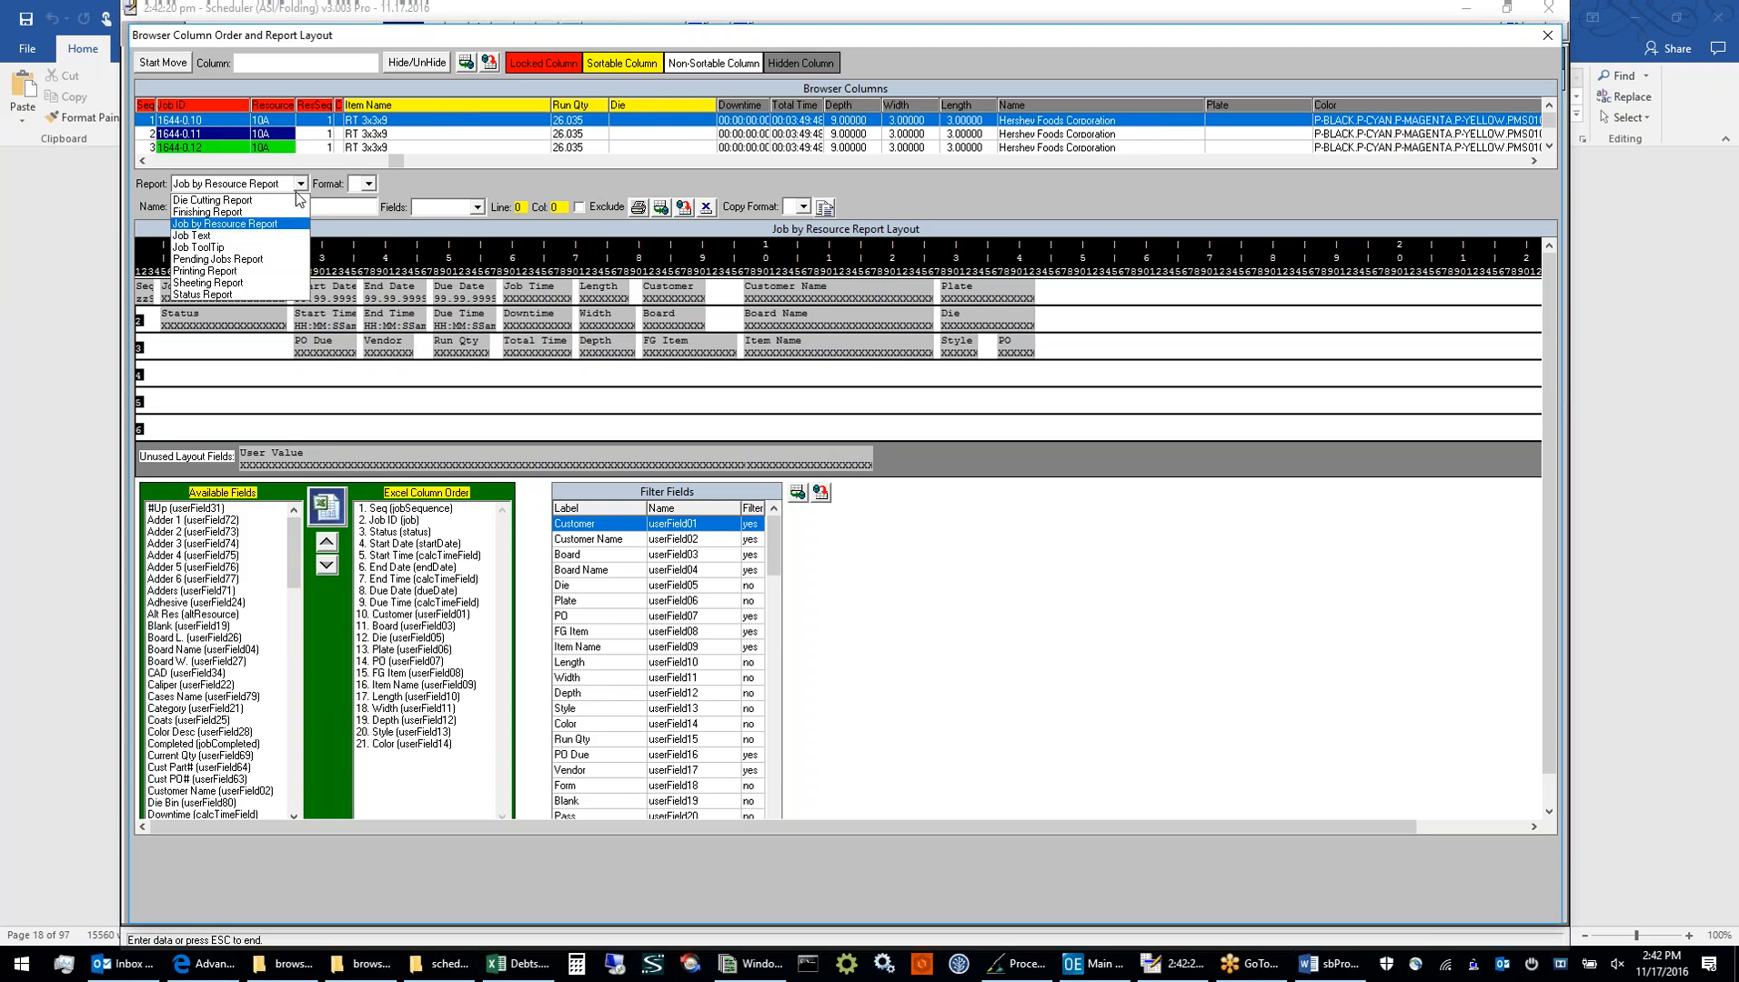
pyautogui.click(282, 261)
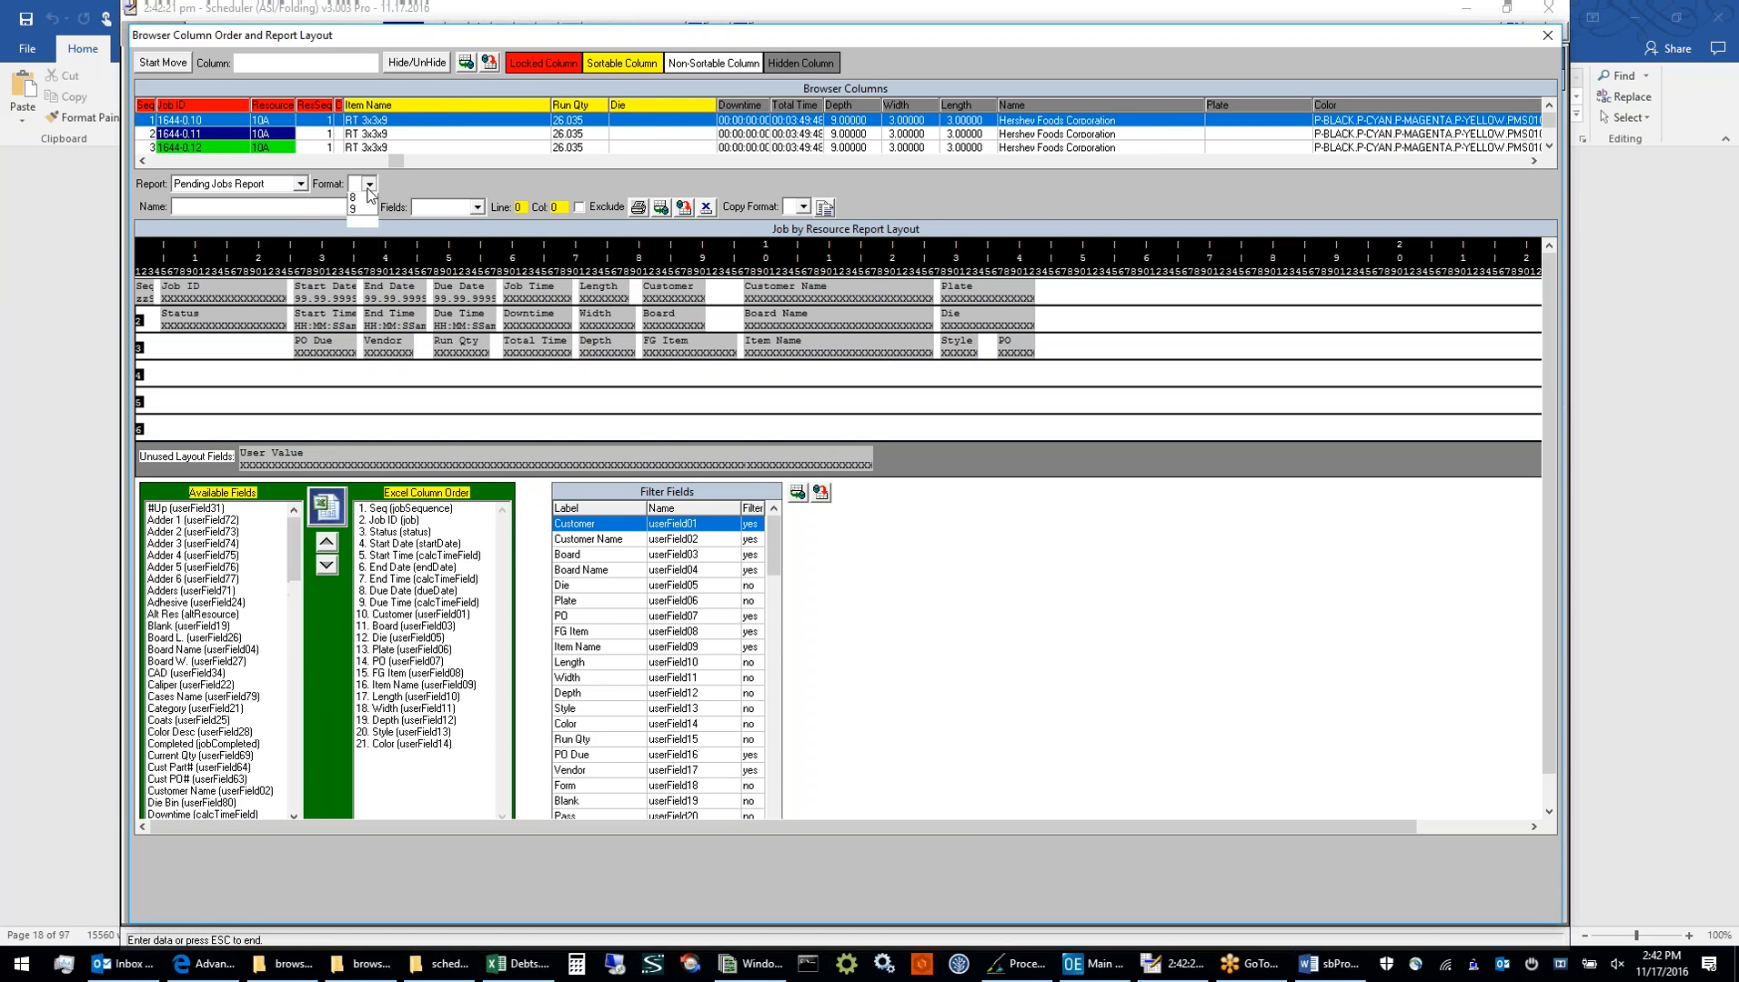
pyautogui.click(368, 185)
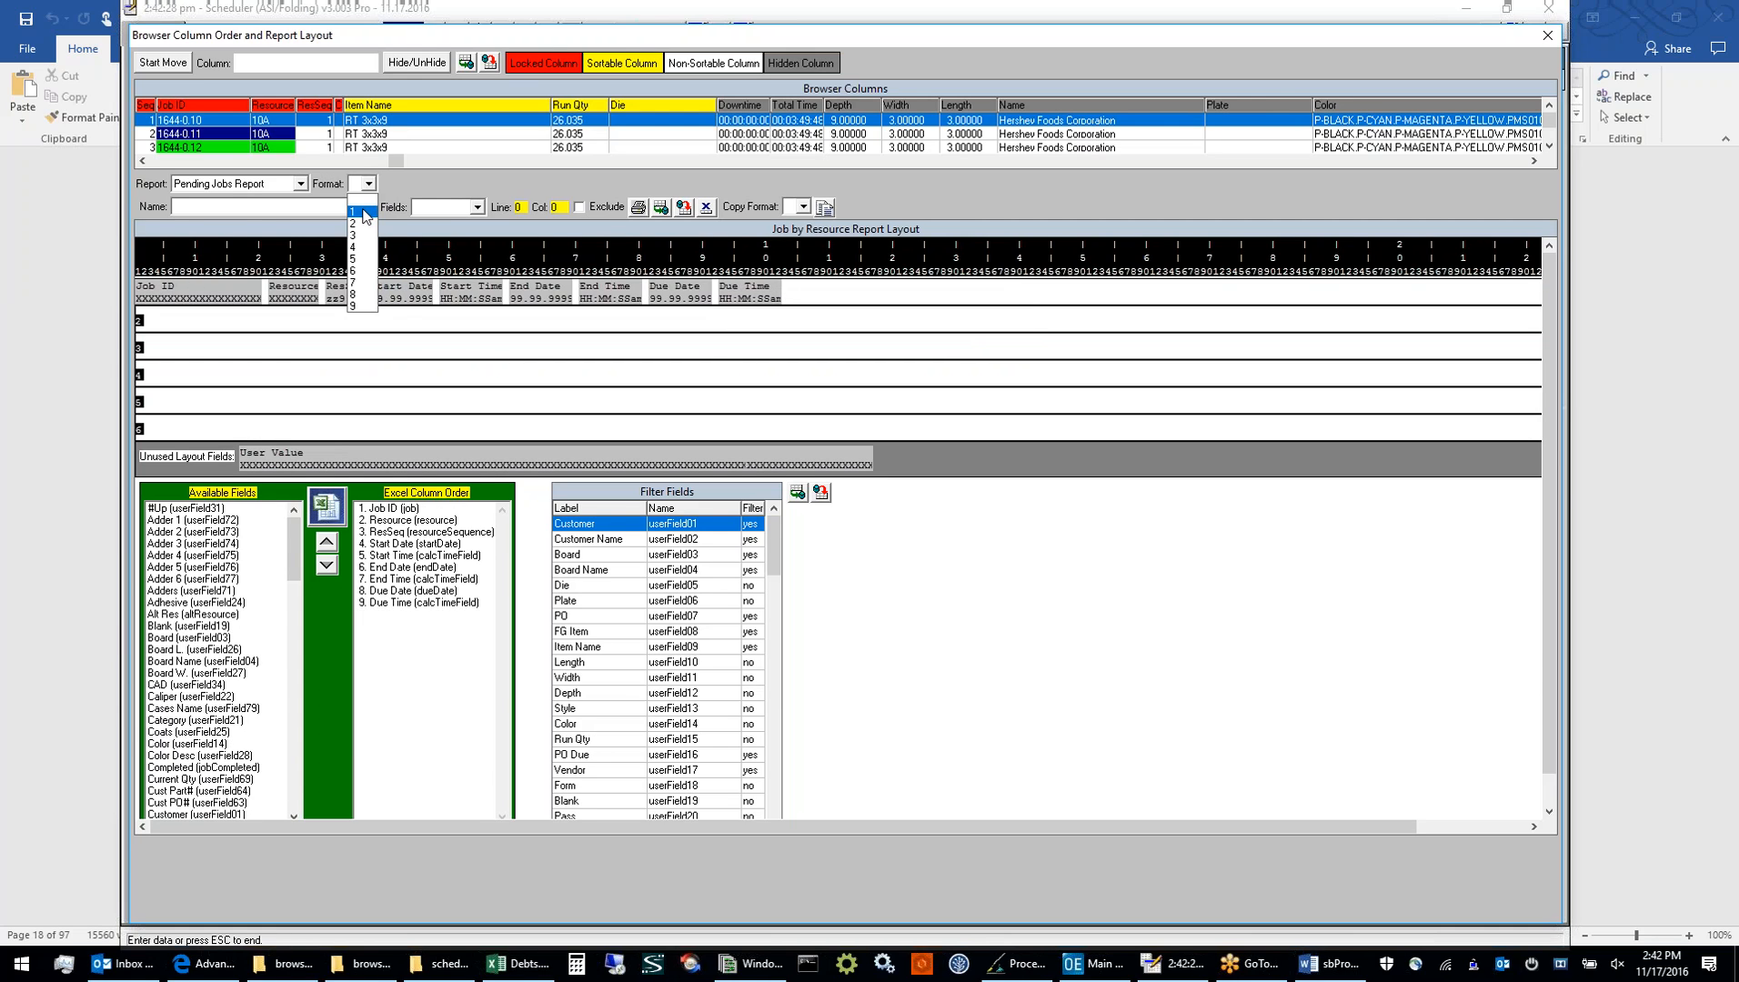
pyautogui.click(364, 215)
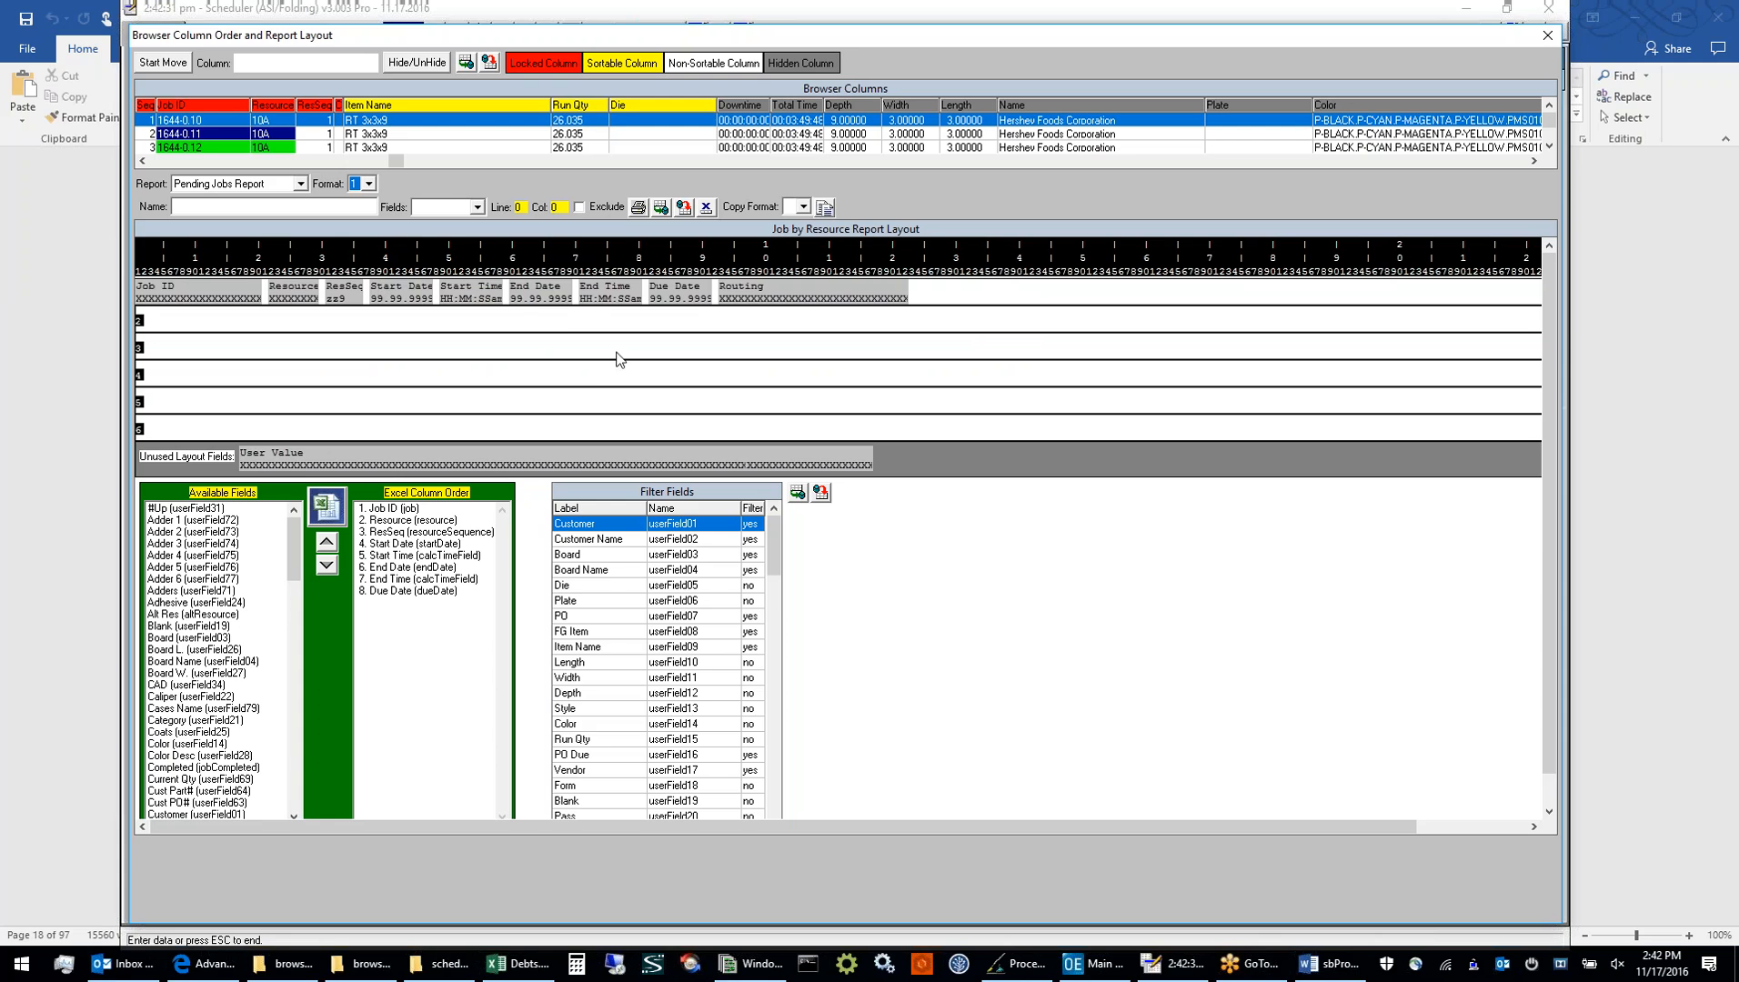
# Add the Category field after Routing on line 1, column 124 of the Pending Jobs Report, and save the report layout
pyautogui.click(787, 286)
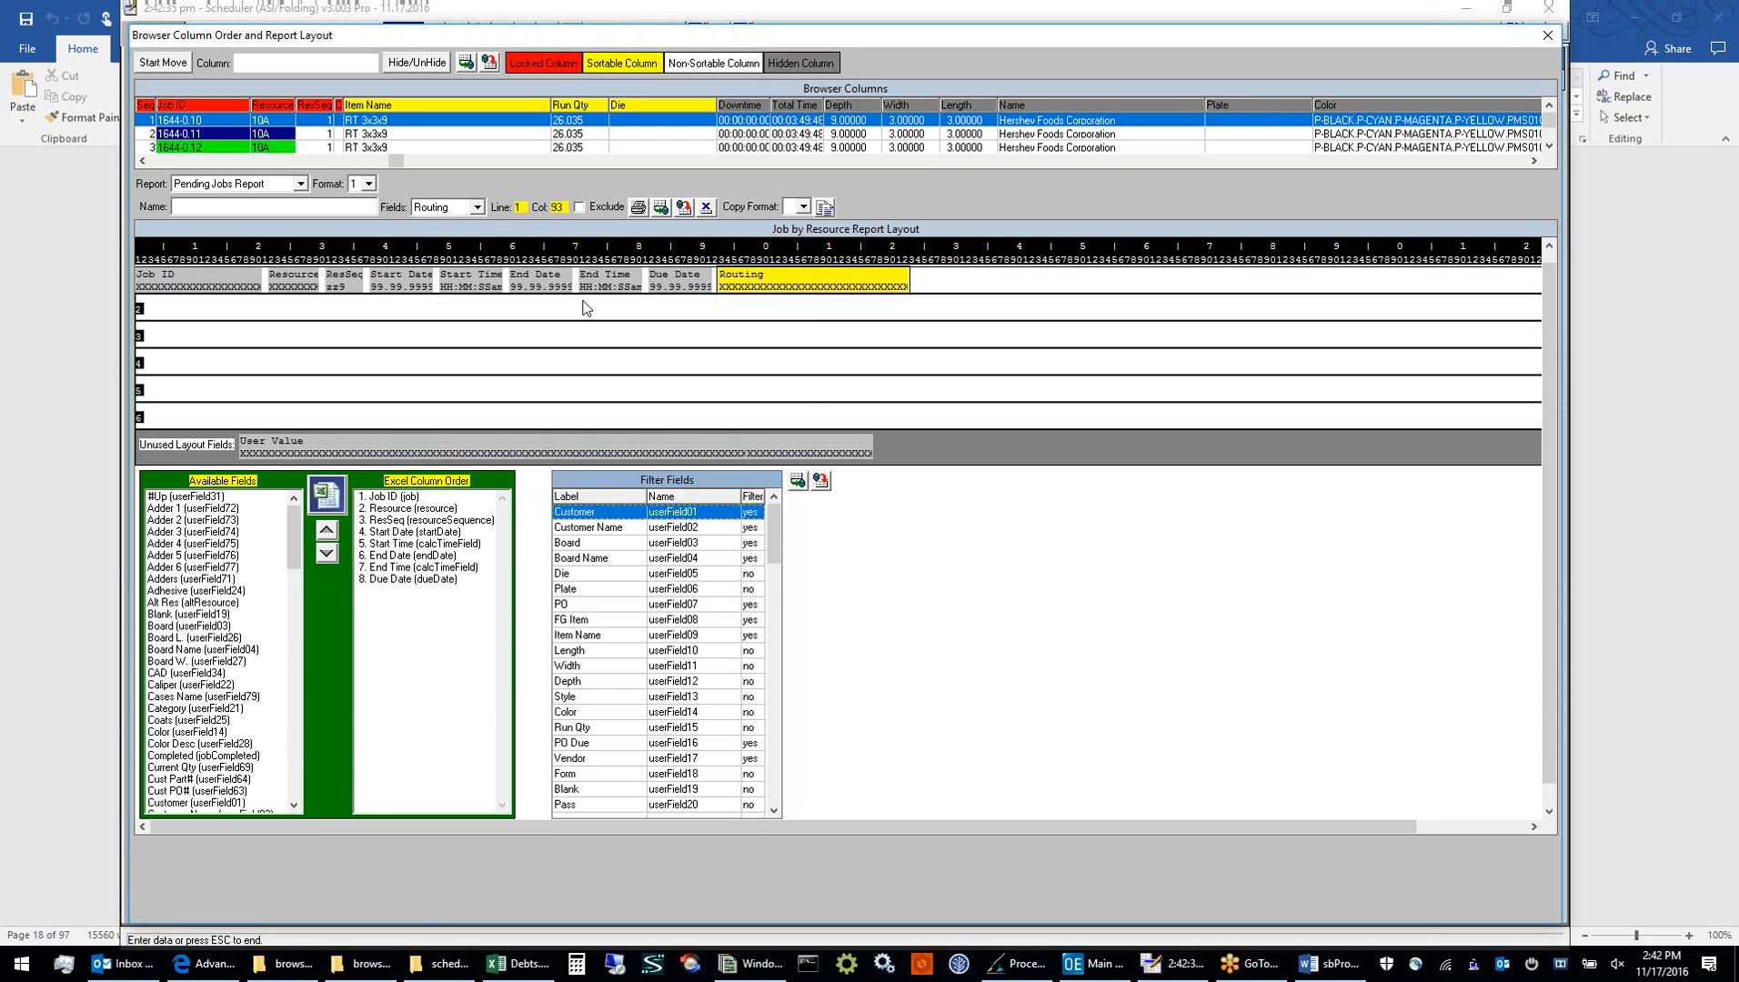
pyautogui.click(477, 208)
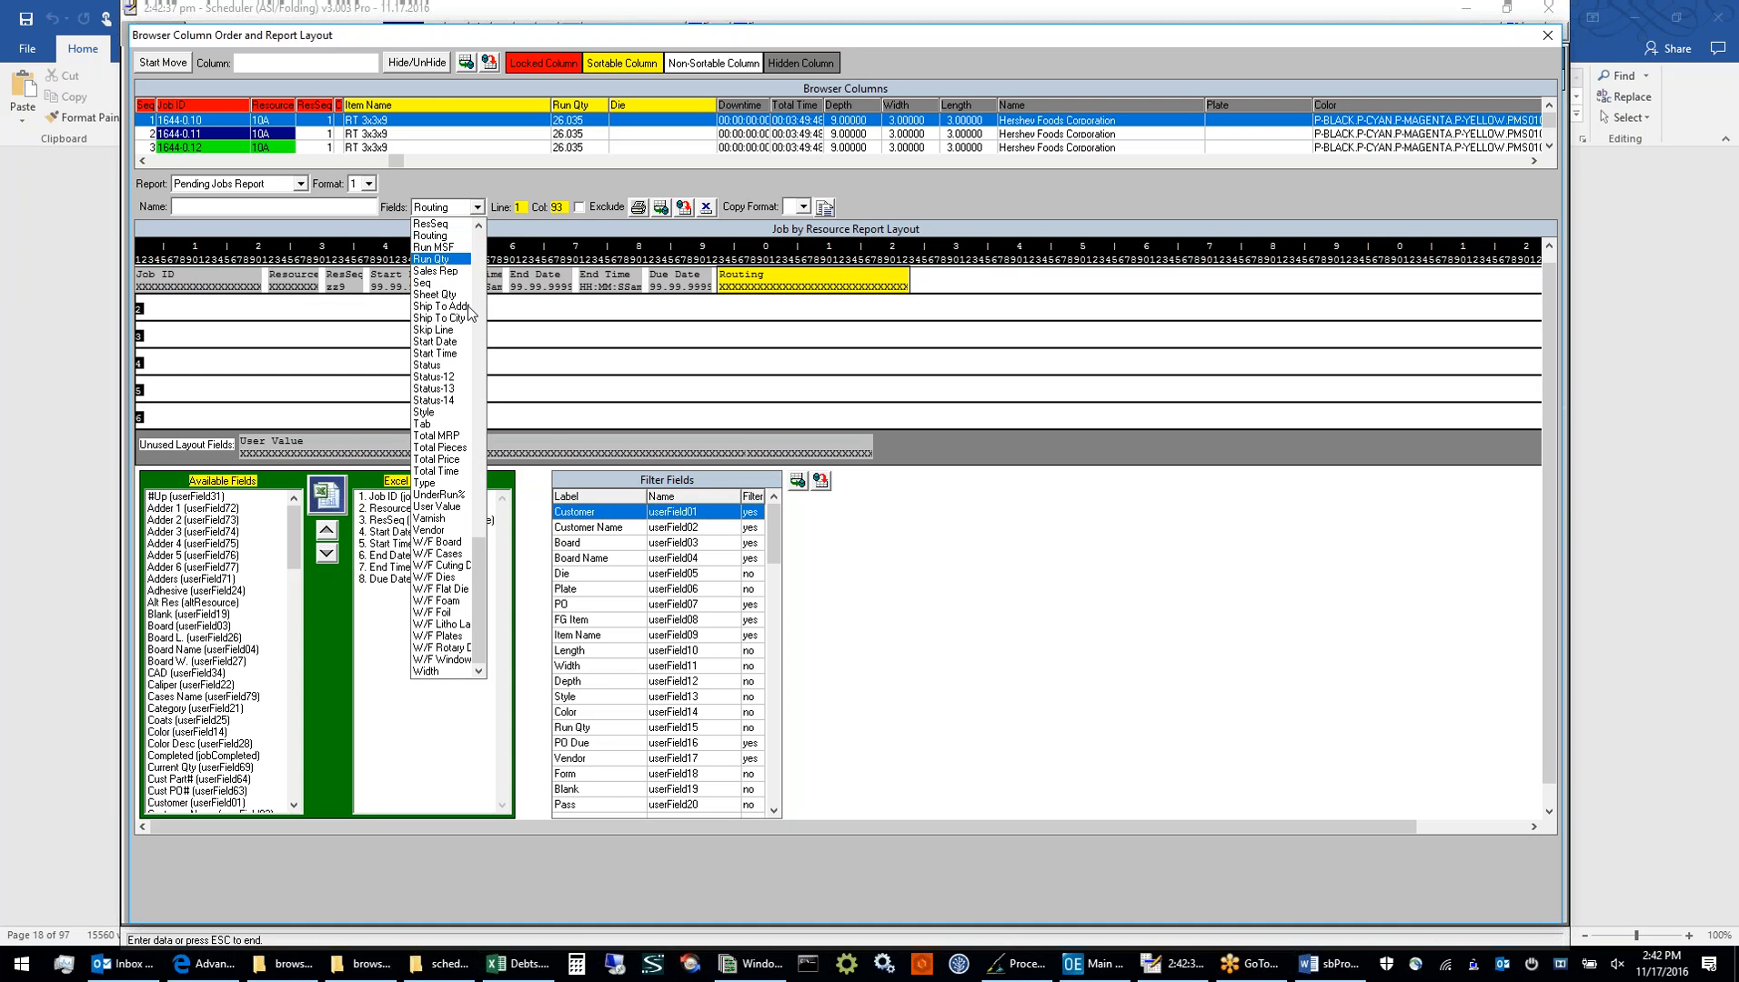
pyautogui.moveTo(477, 555); pyautogui.dragTo(473, 287)
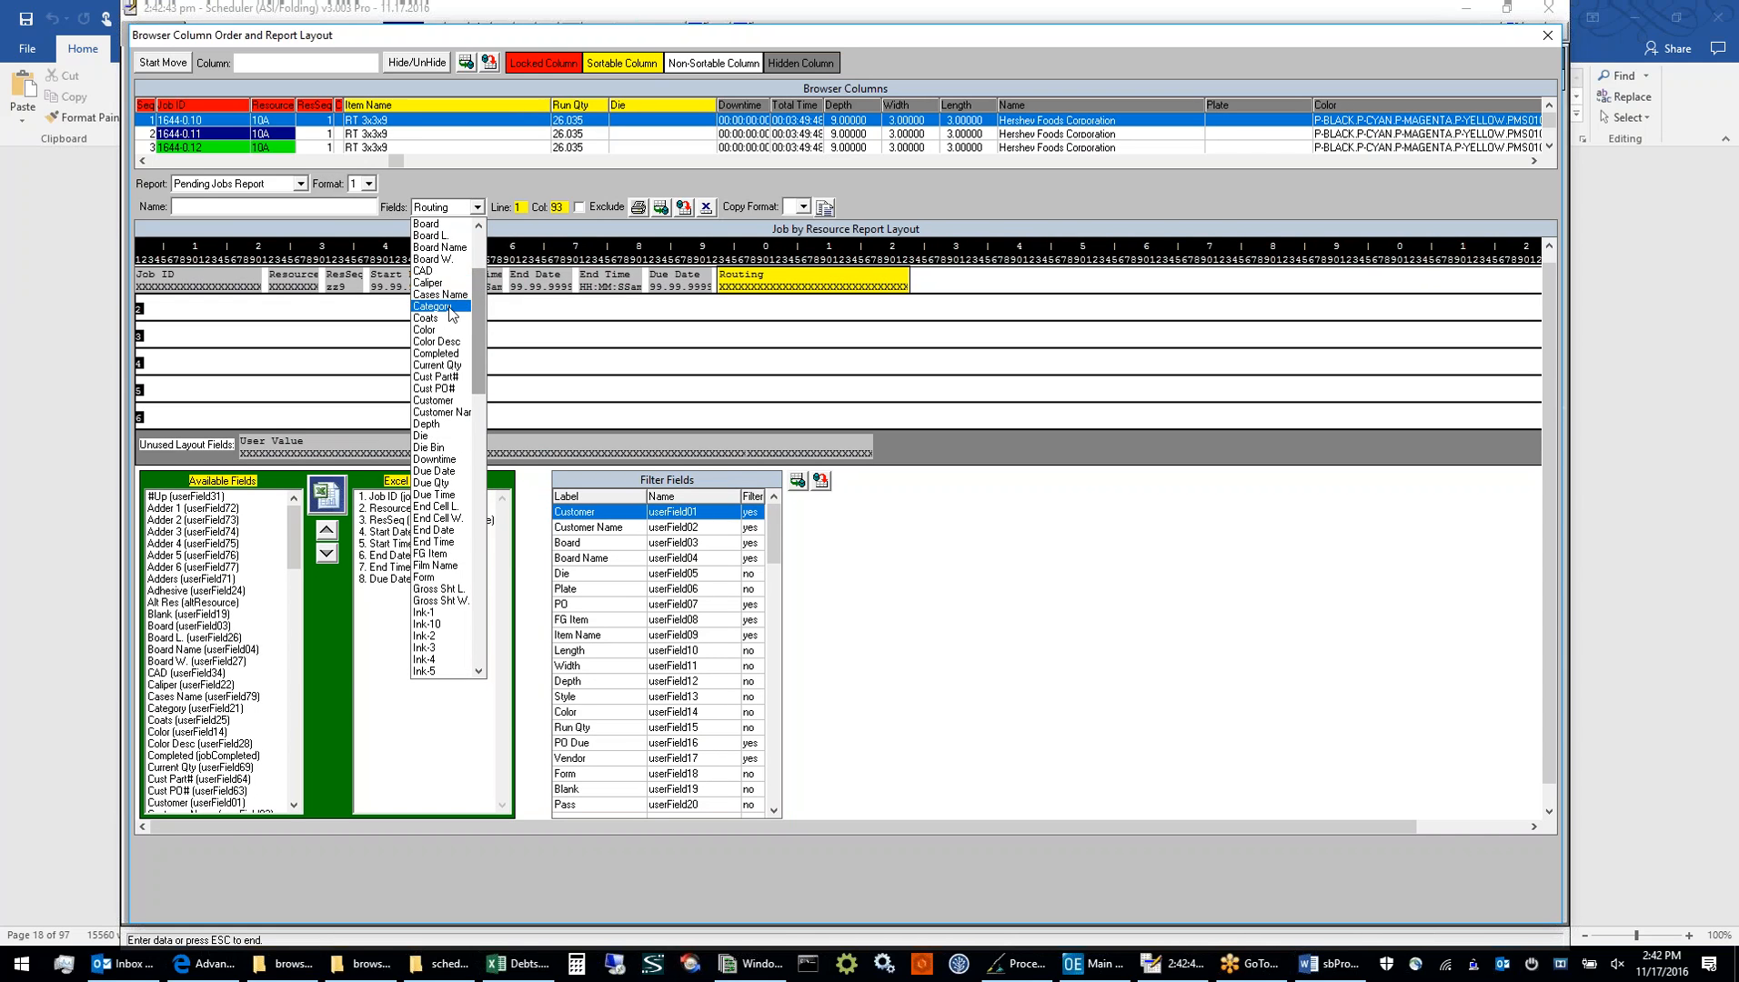
pyautogui.click(443, 307)
pyautogui.moveTo(285, 439); pyautogui.dragTo(956, 279)
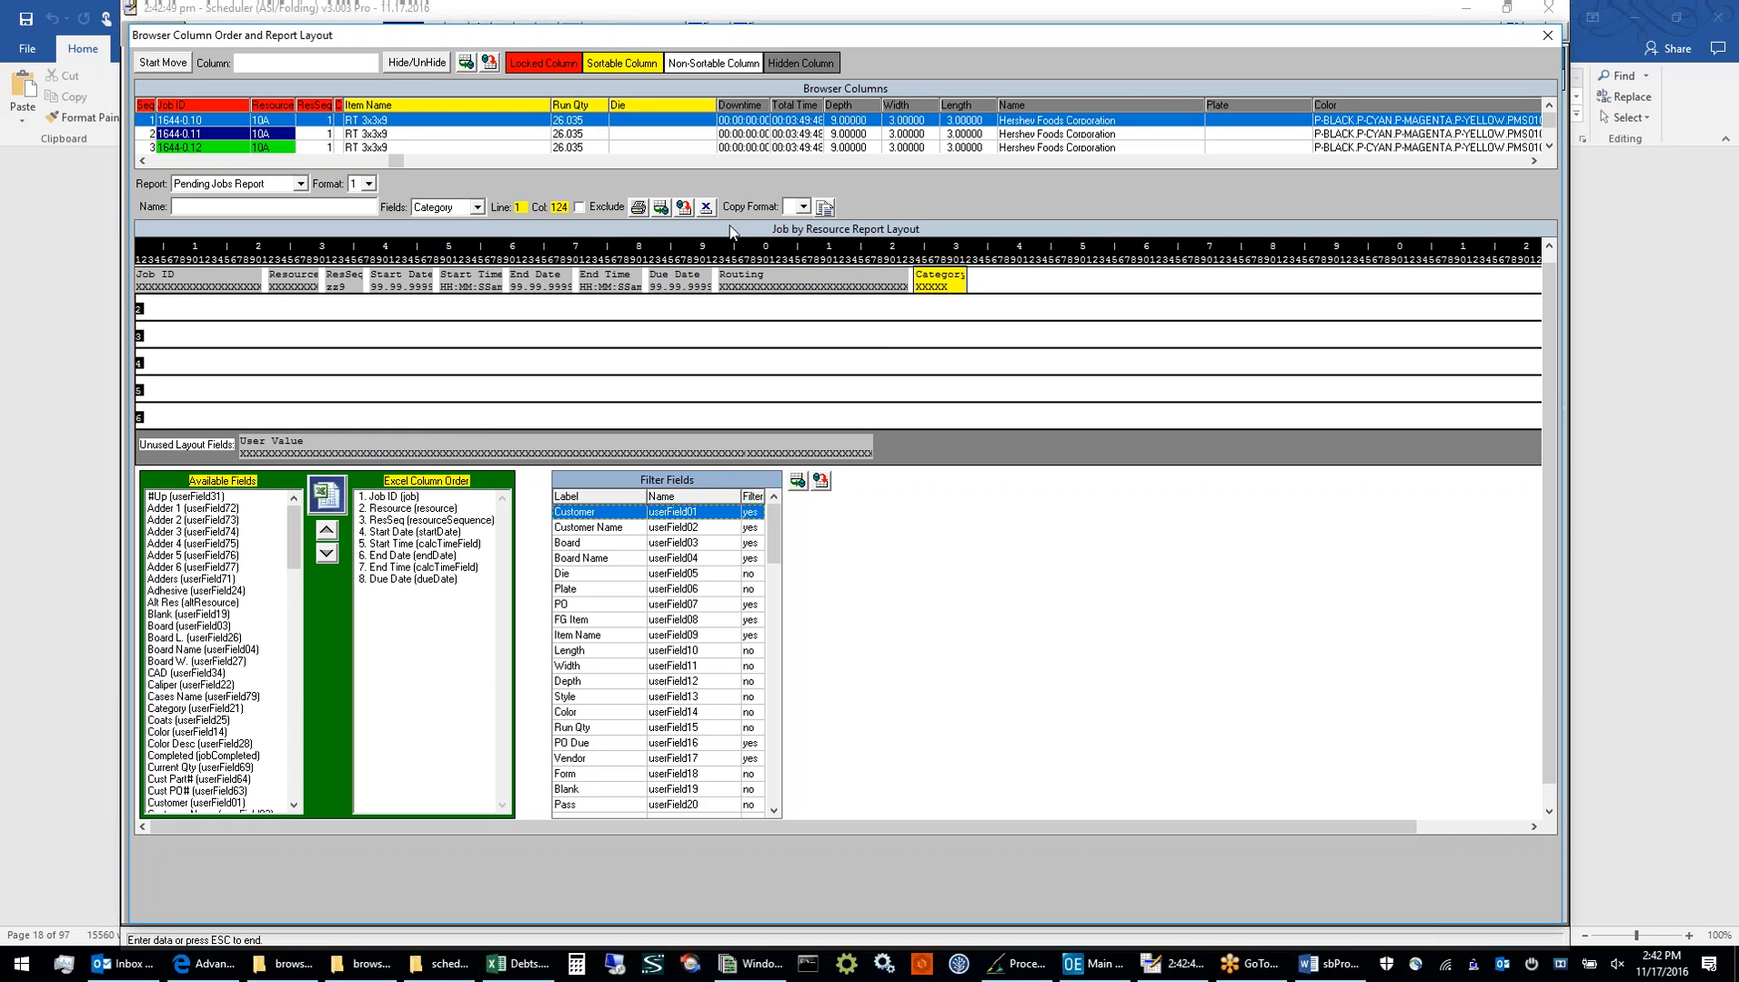
pyautogui.click(661, 208)
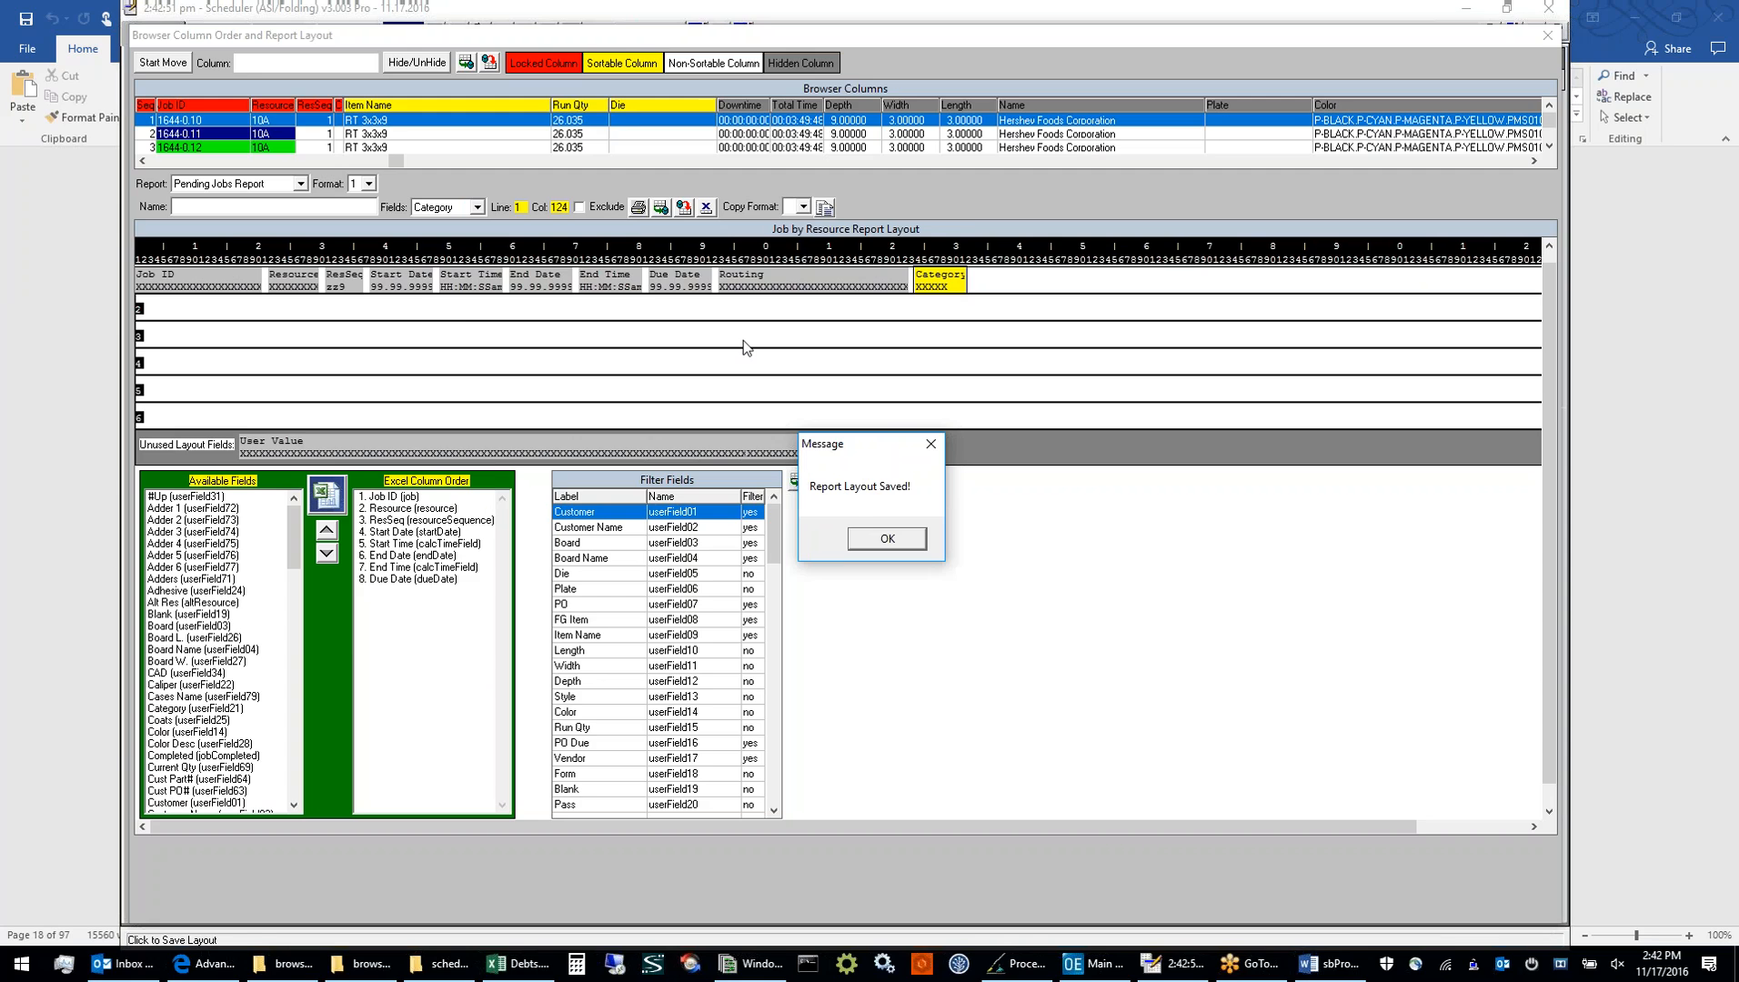
pyautogui.click(887, 538)
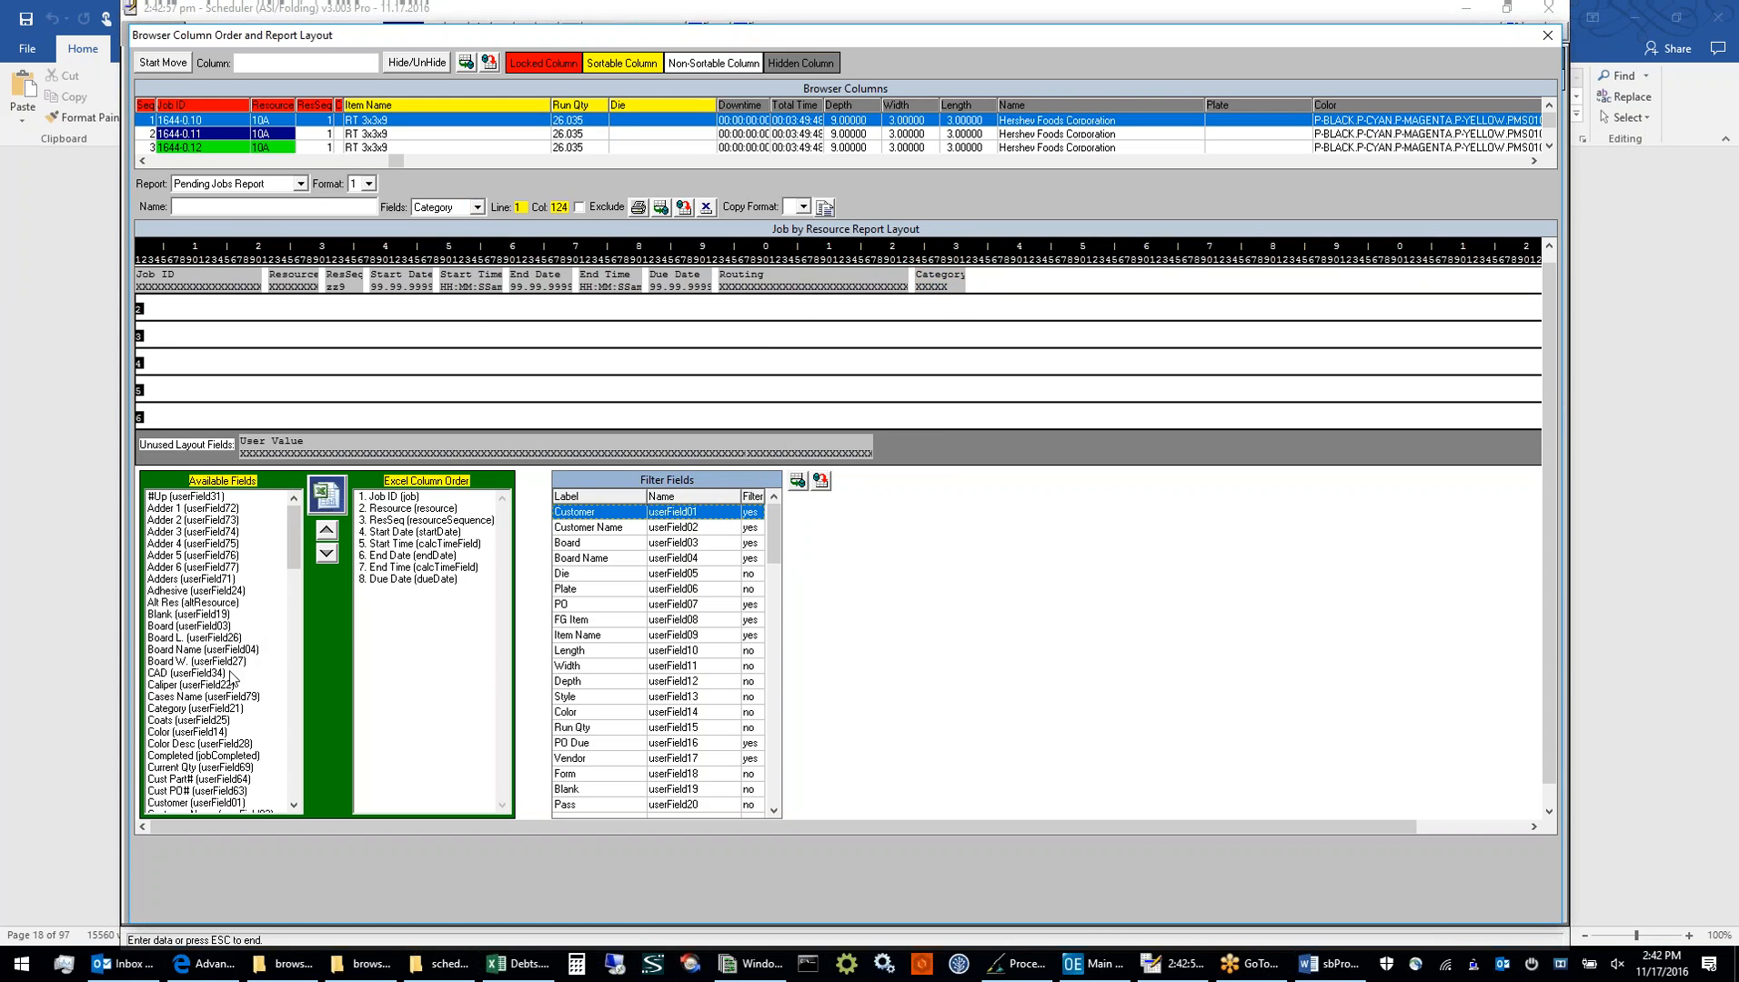
# Add Category (userField21) after Due Date in the report's Excel column order, and look through the Filter Fields list
pyautogui.moveTo(229, 710); pyautogui.dragTo(363, 650)
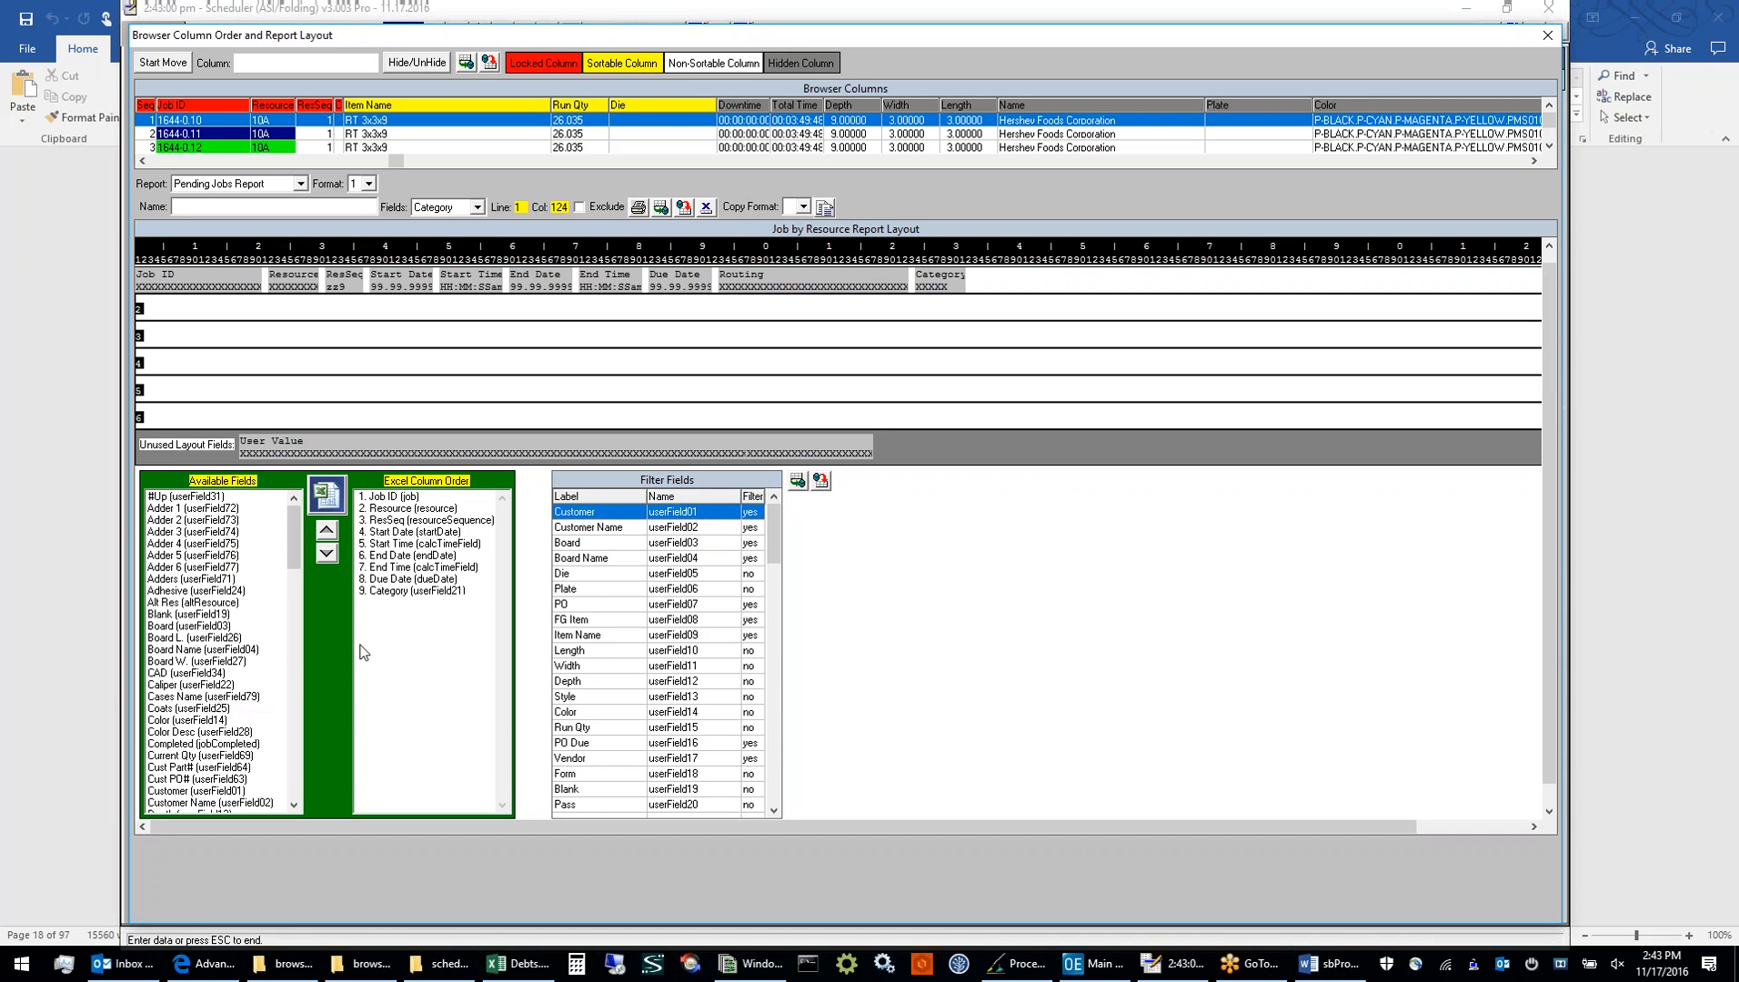
pyautogui.click(423, 595)
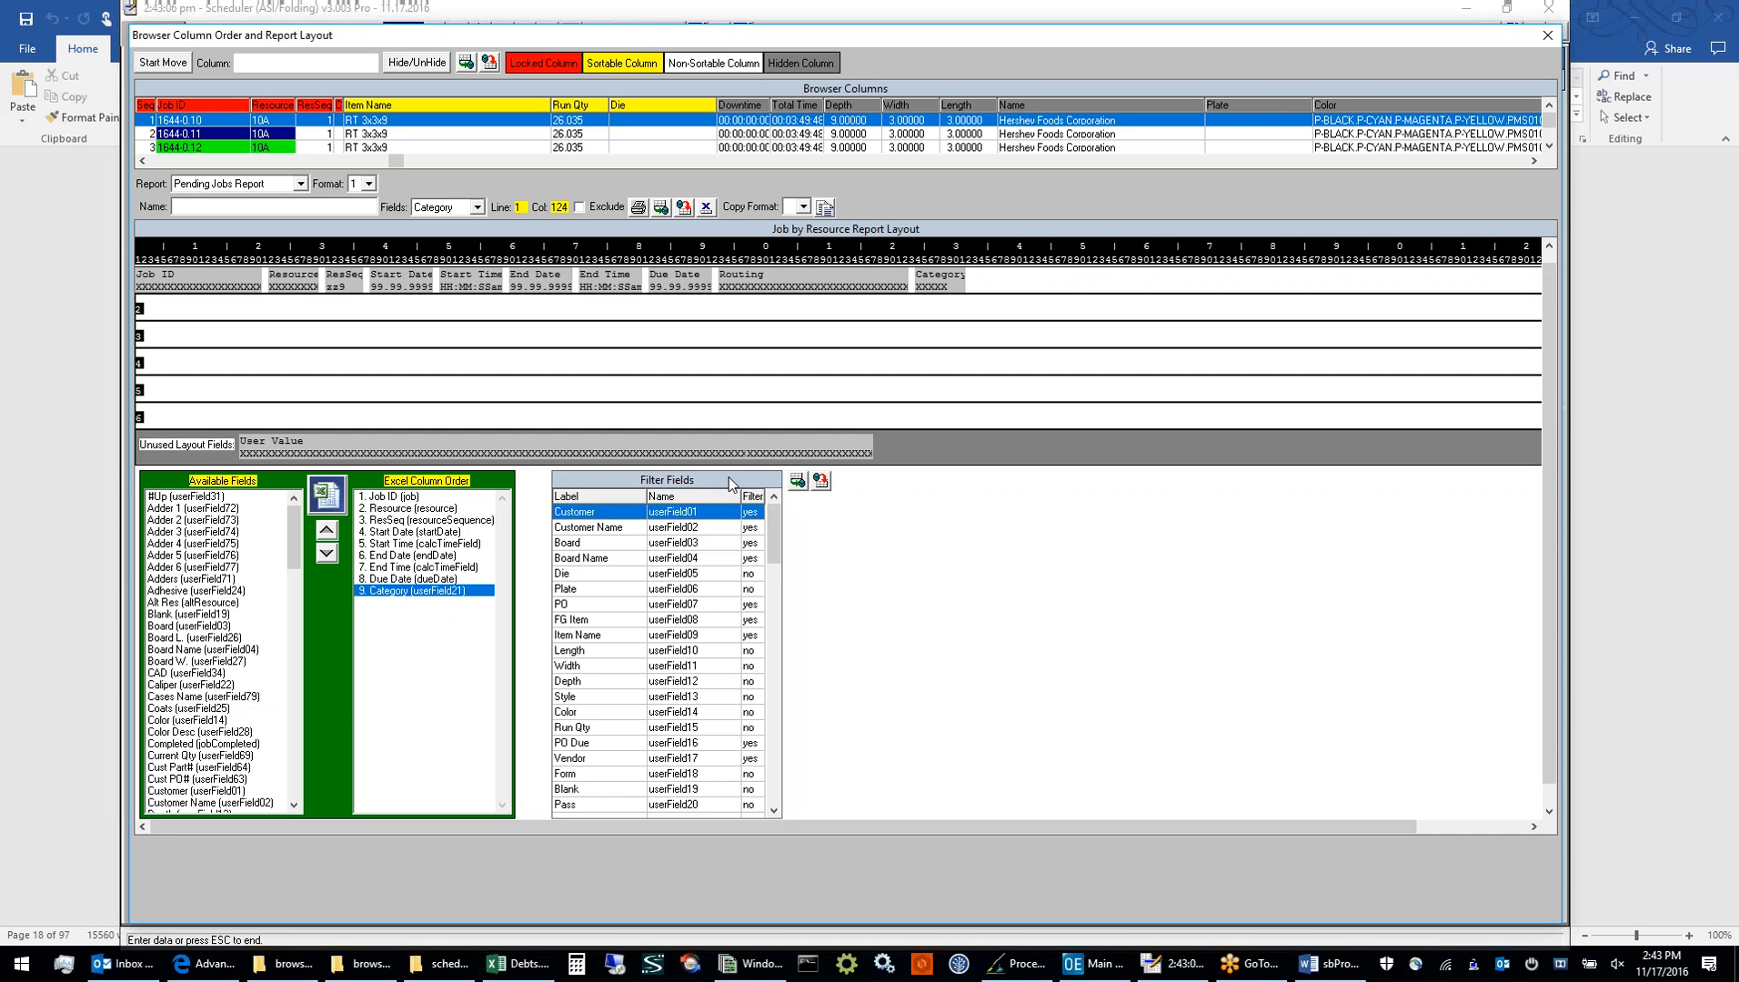
pyautogui.scroll(-8, 641, 543)
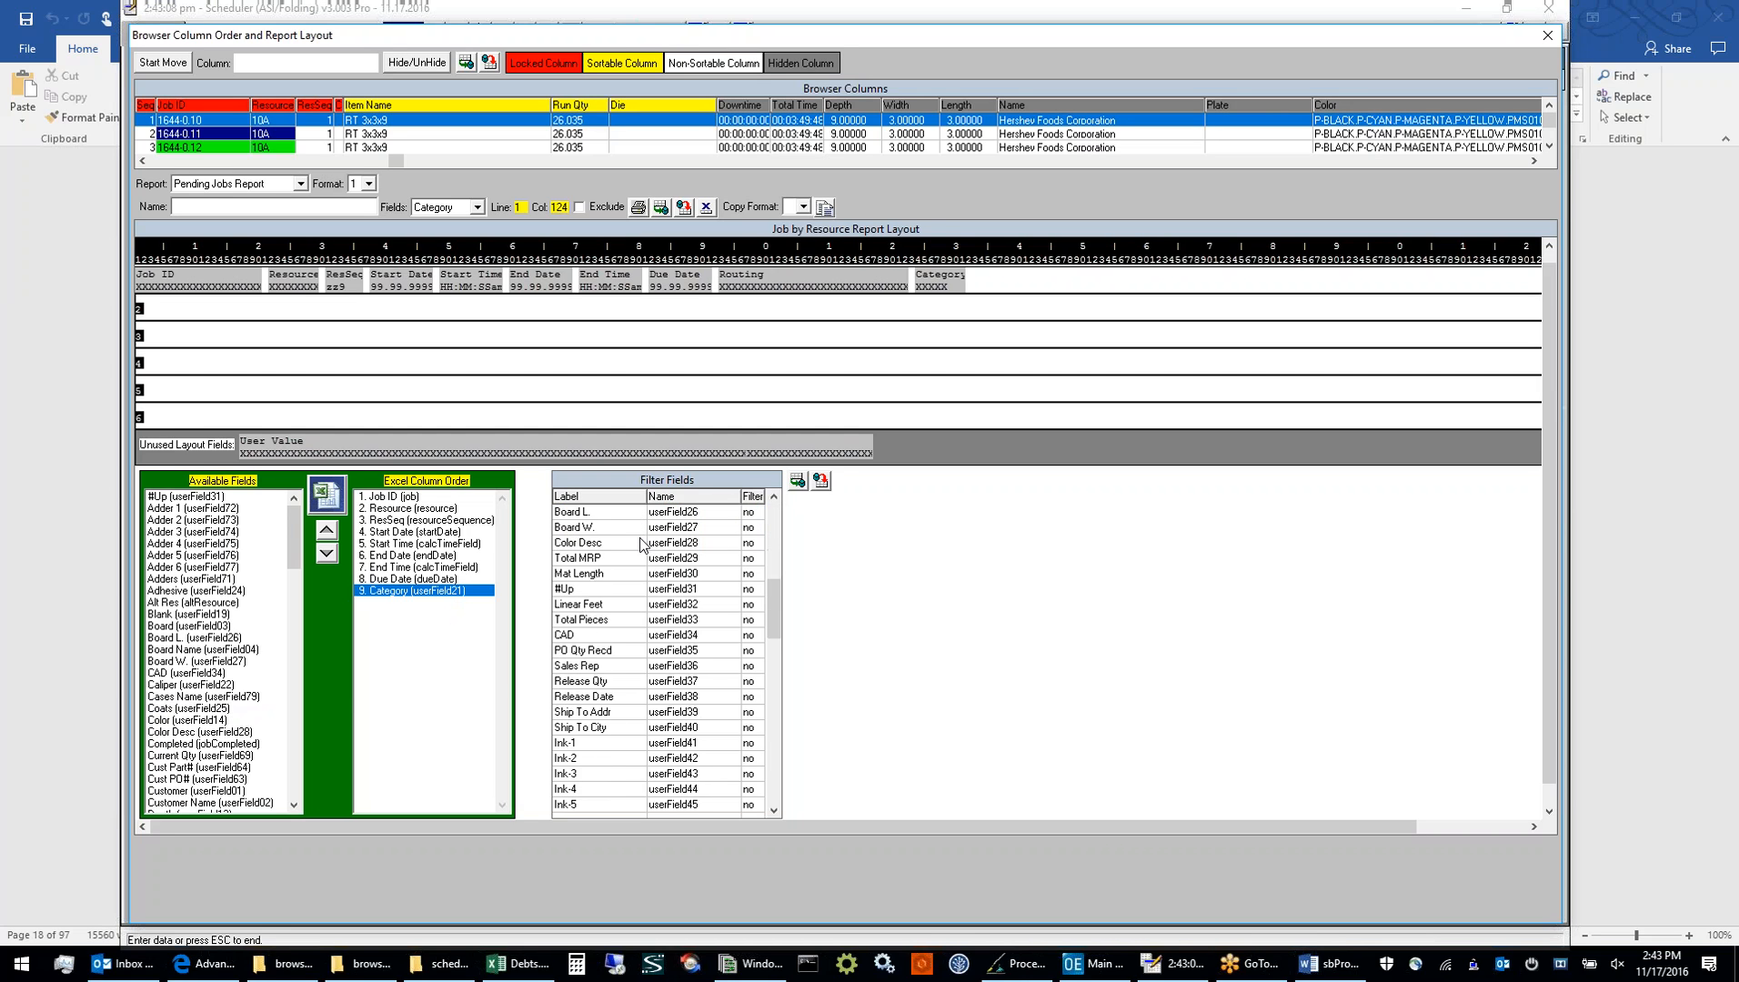
pyautogui.scroll(8, 642, 543)
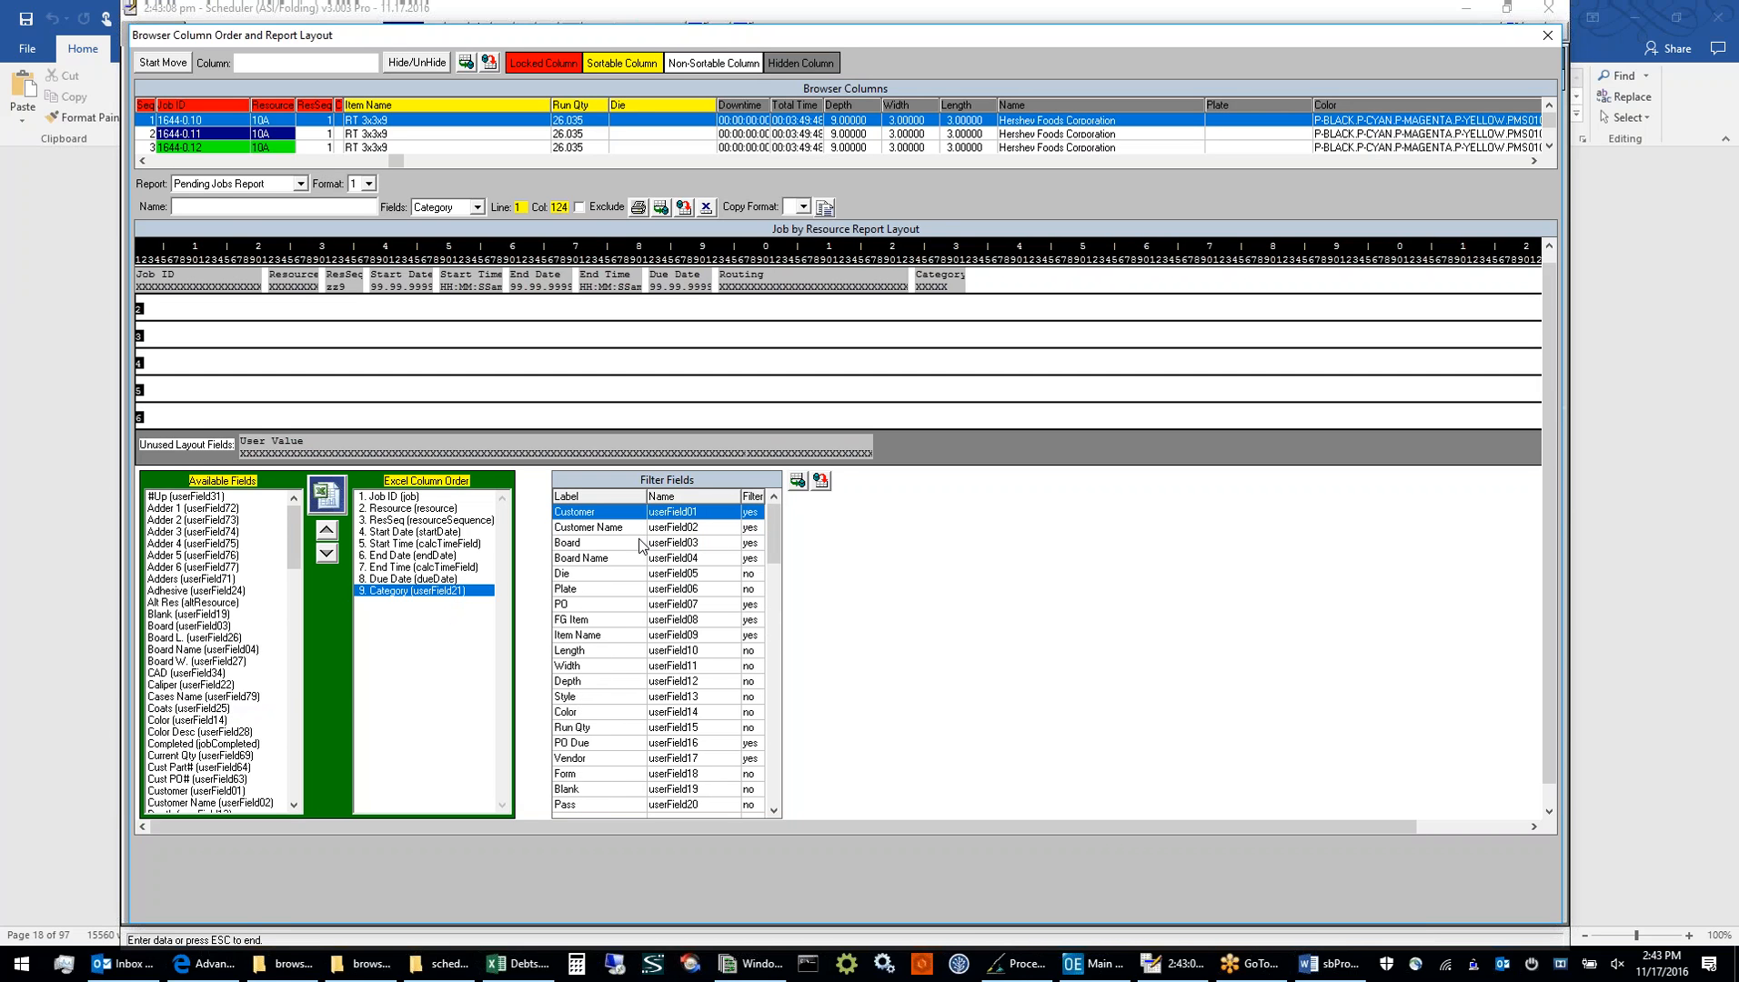
# Try the filter flags of the Die and Board fields, setting Board to no, and close the layout window without saving the filters
pyautogui.click(754, 575)
pyautogui.doubleClick(750, 574)
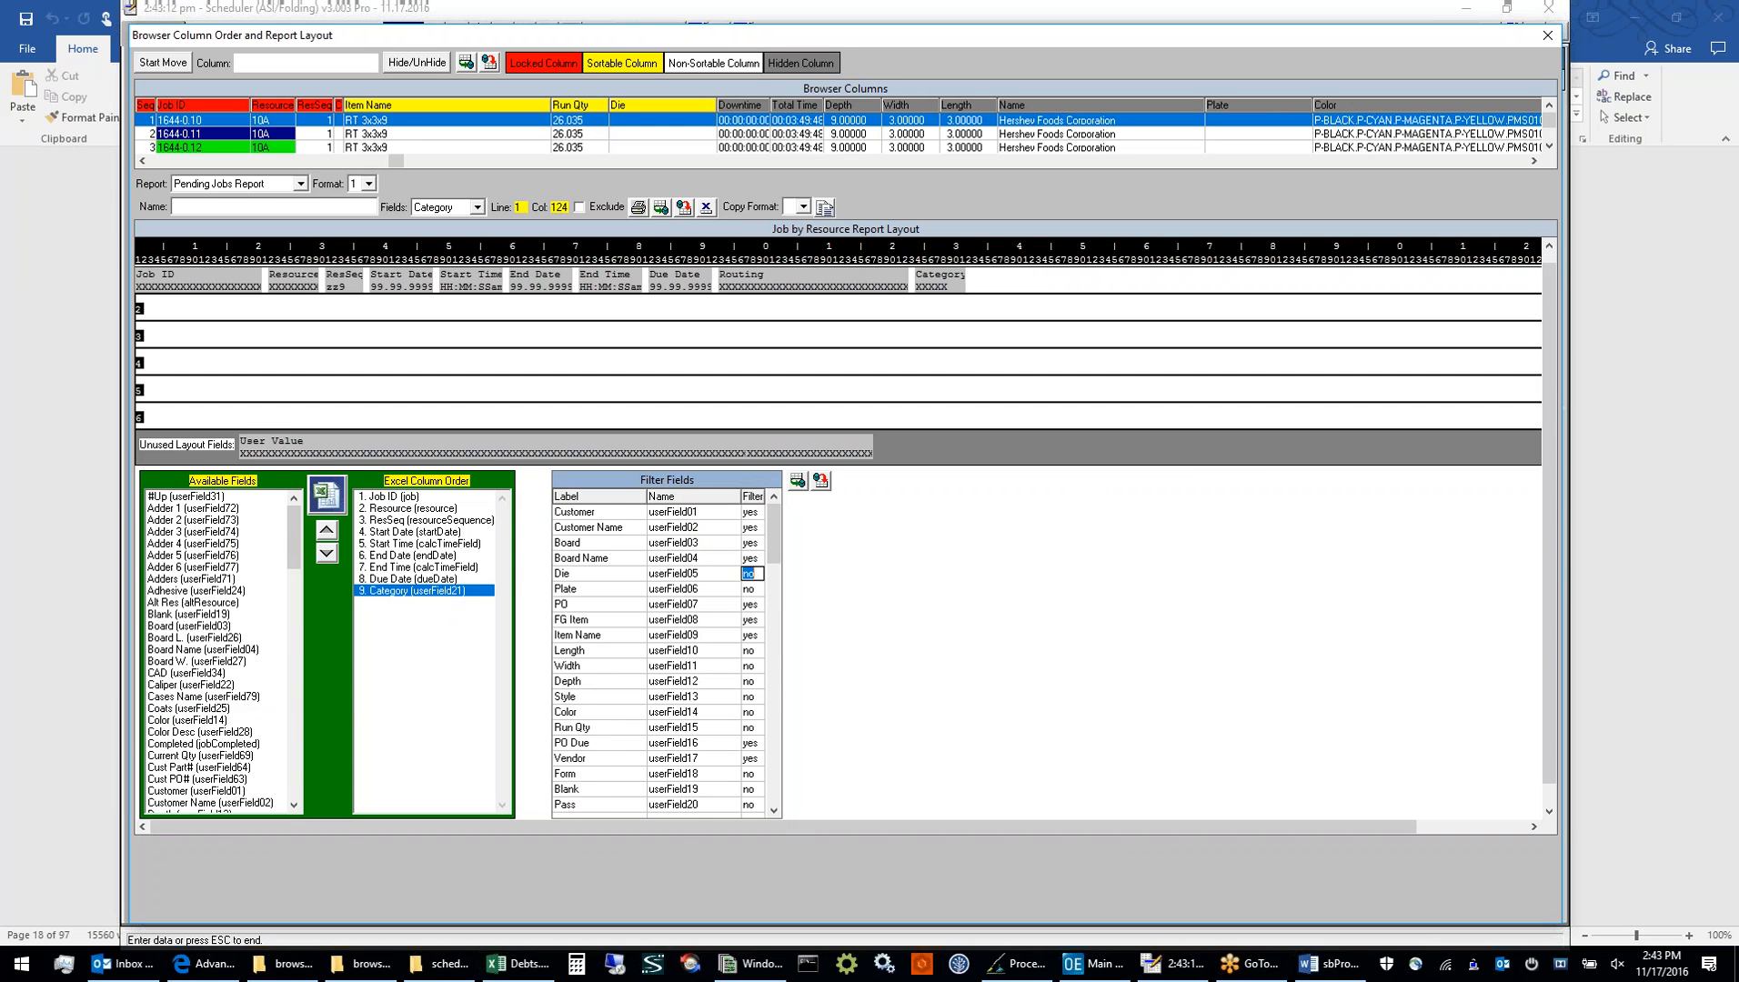
pyautogui.scroll(1, 870, 573)
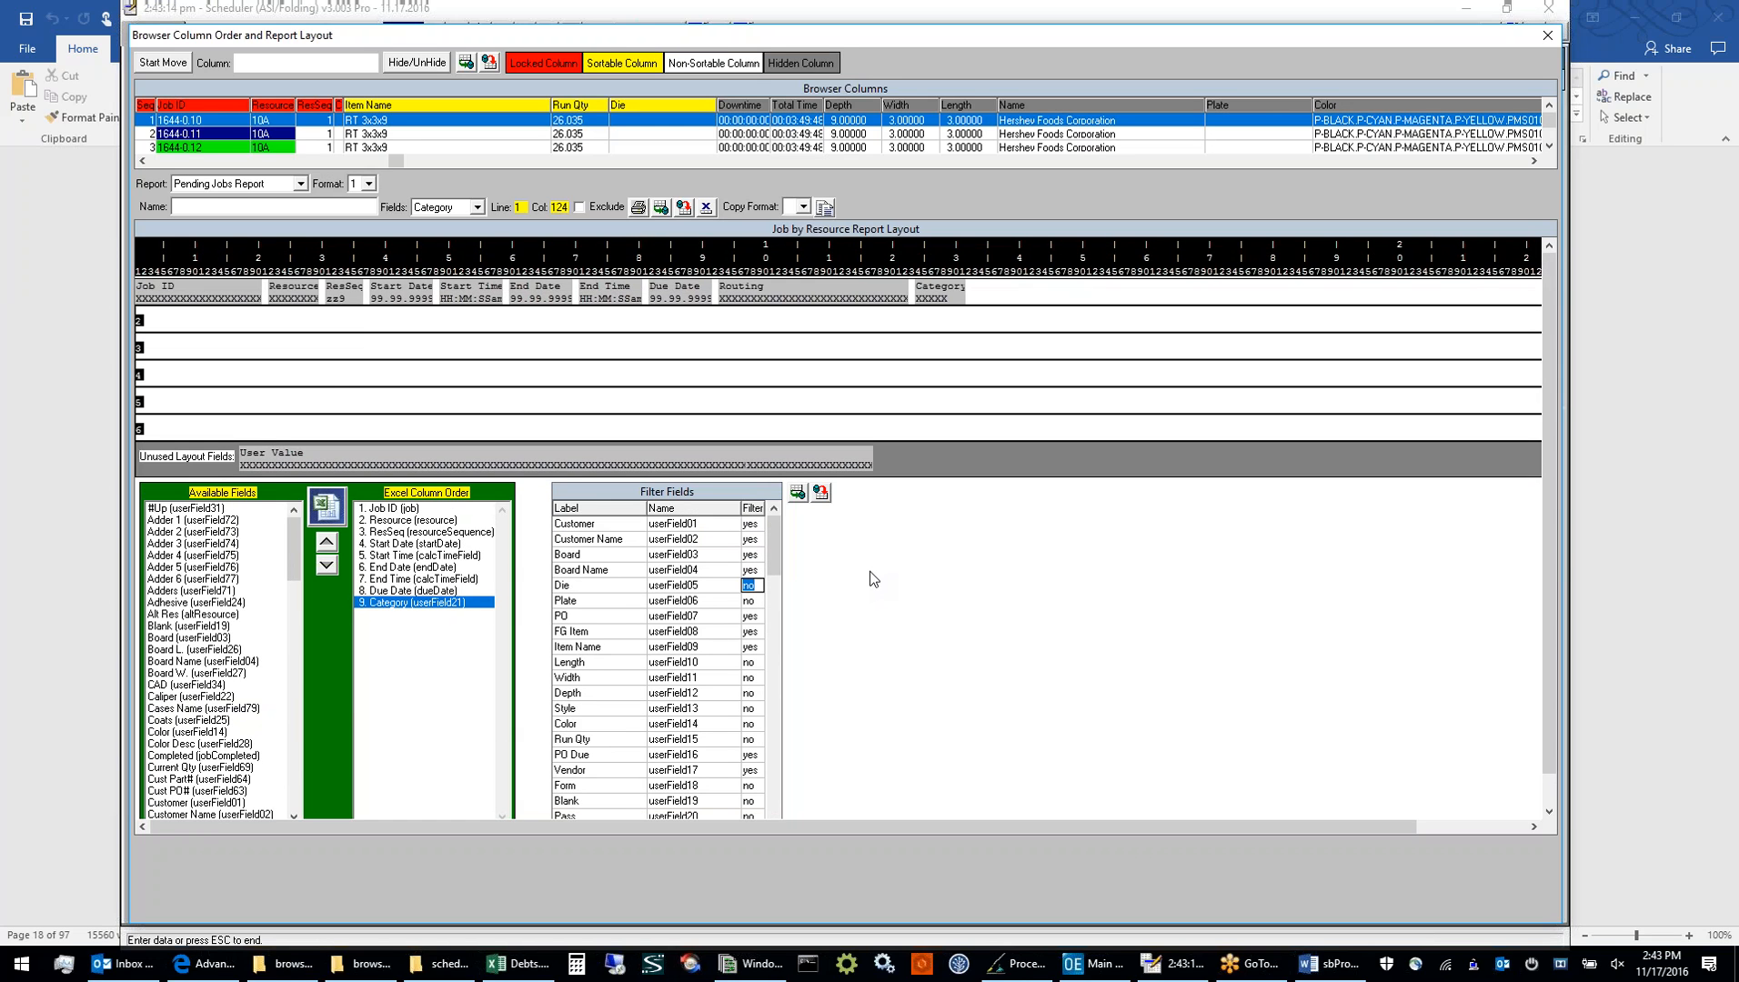
pyautogui.click(687, 557)
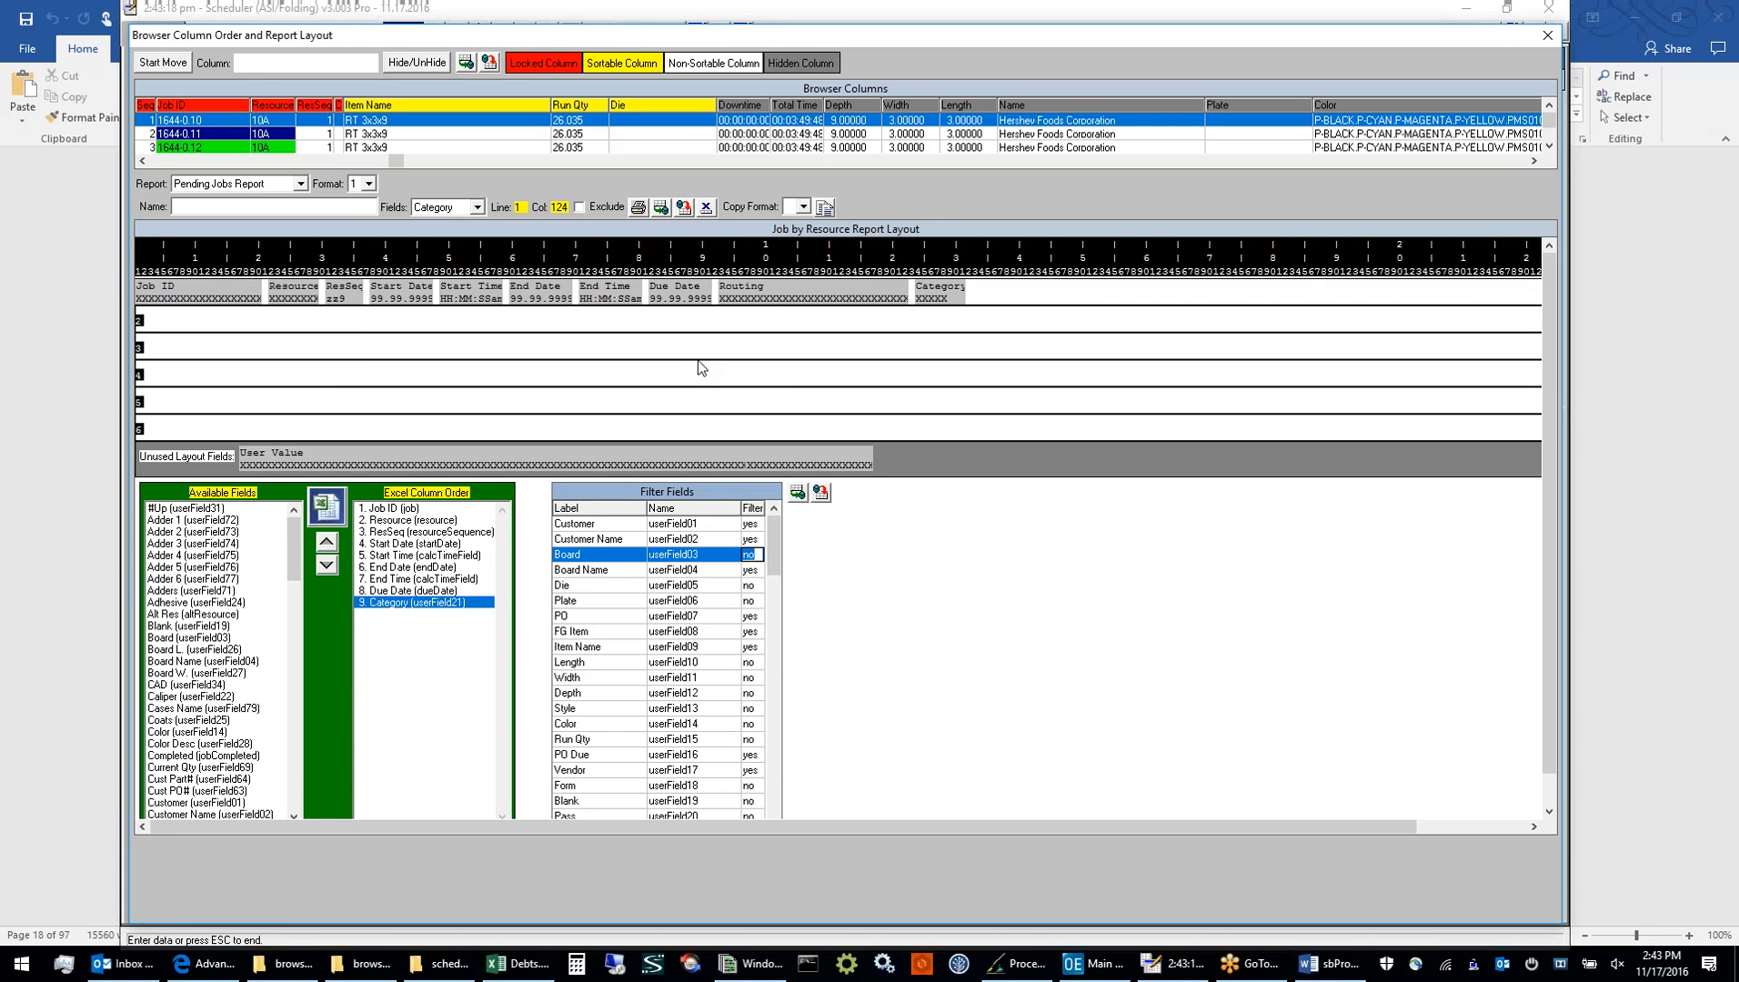
pyautogui.click(1546, 36)
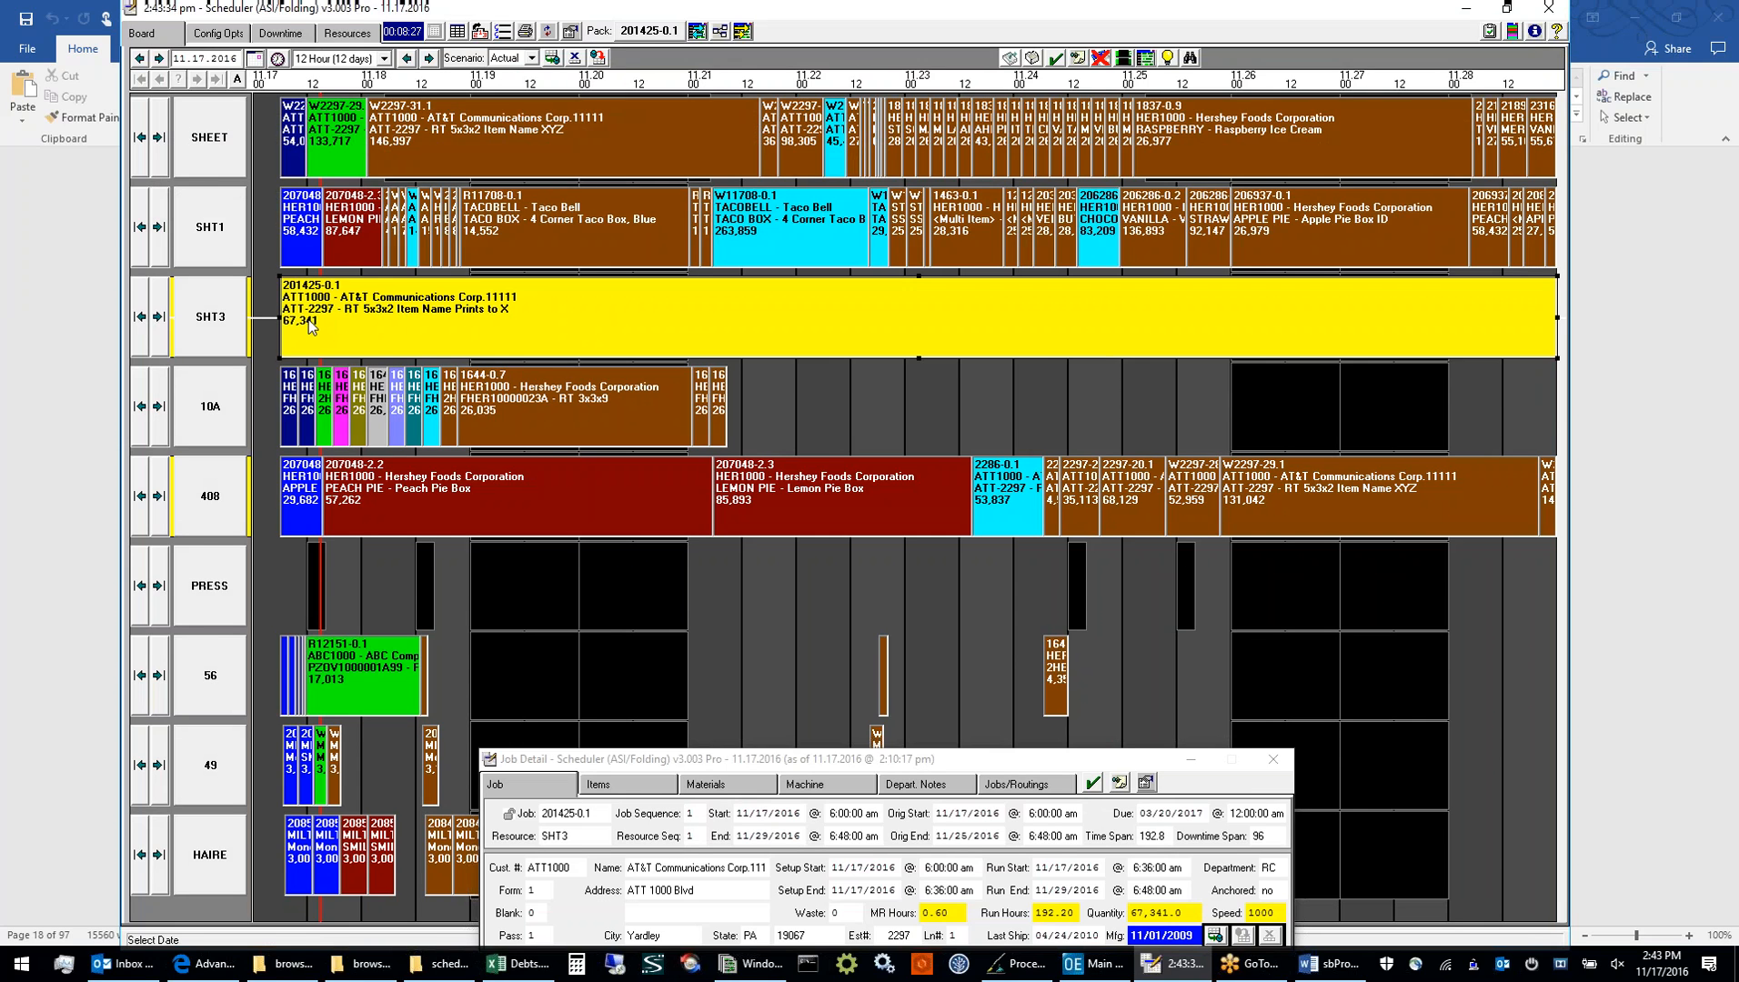
# Reopen Browser Column Order and Report Layout and load format 1 of the Job Text layout
pyautogui.click(457, 32)
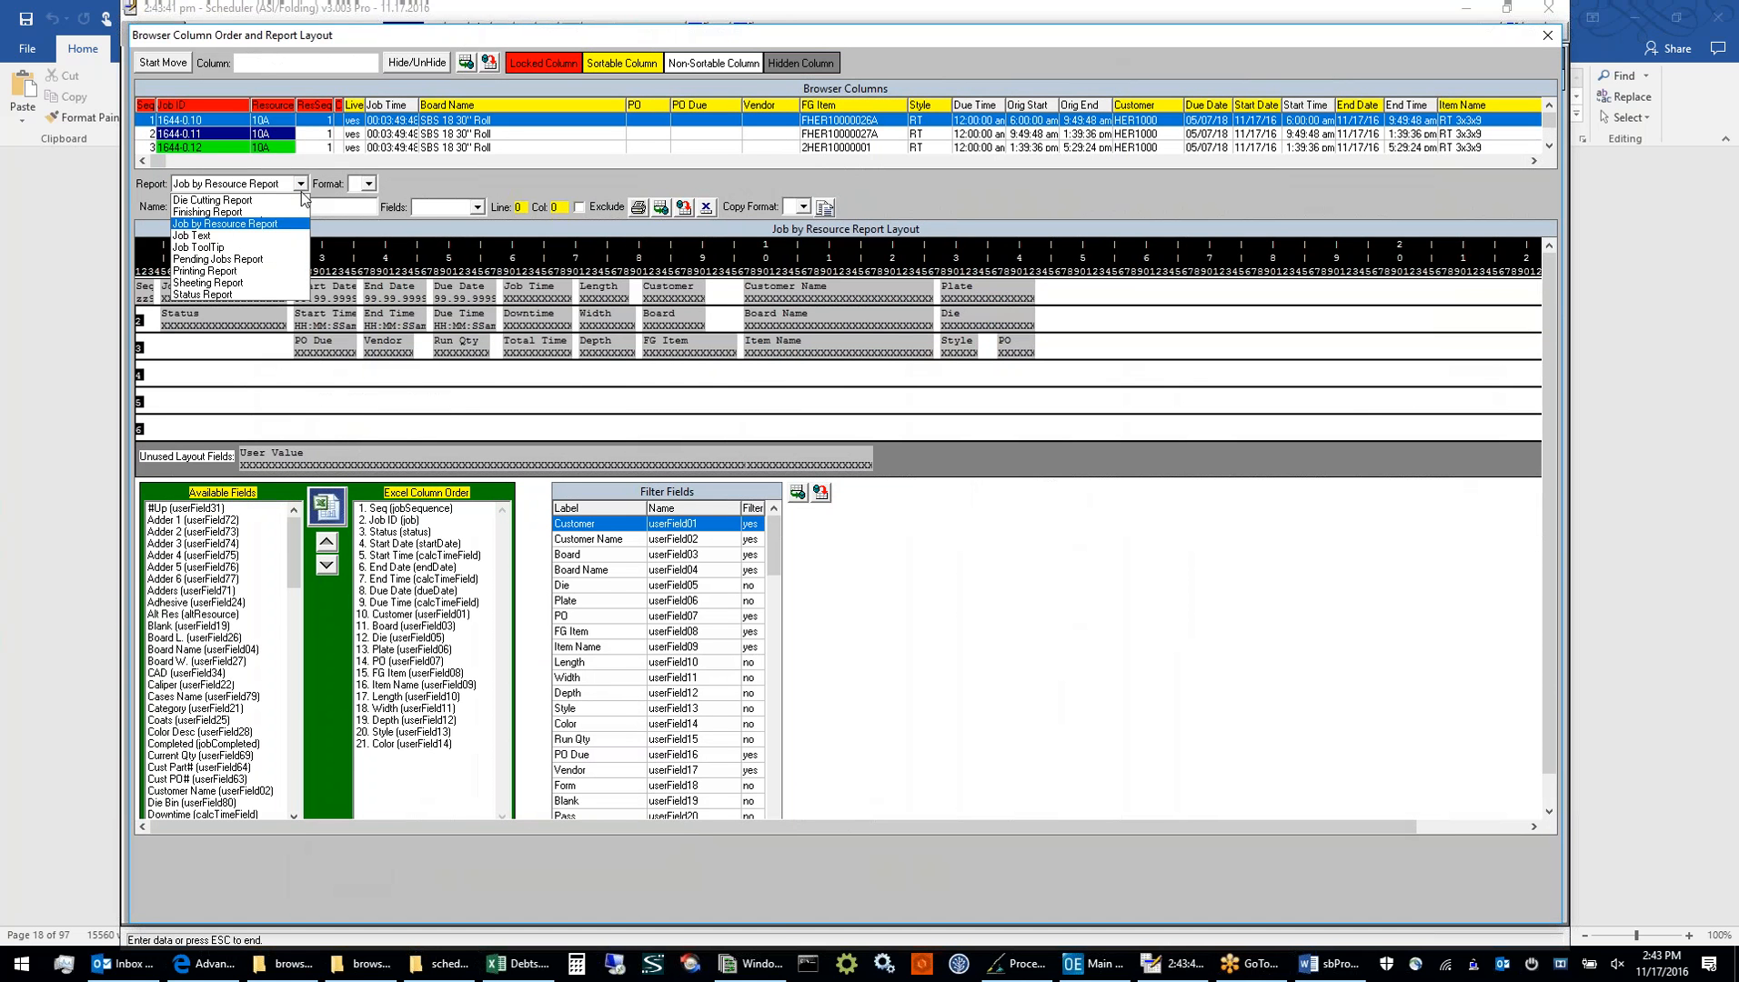
pyautogui.click(277, 238)
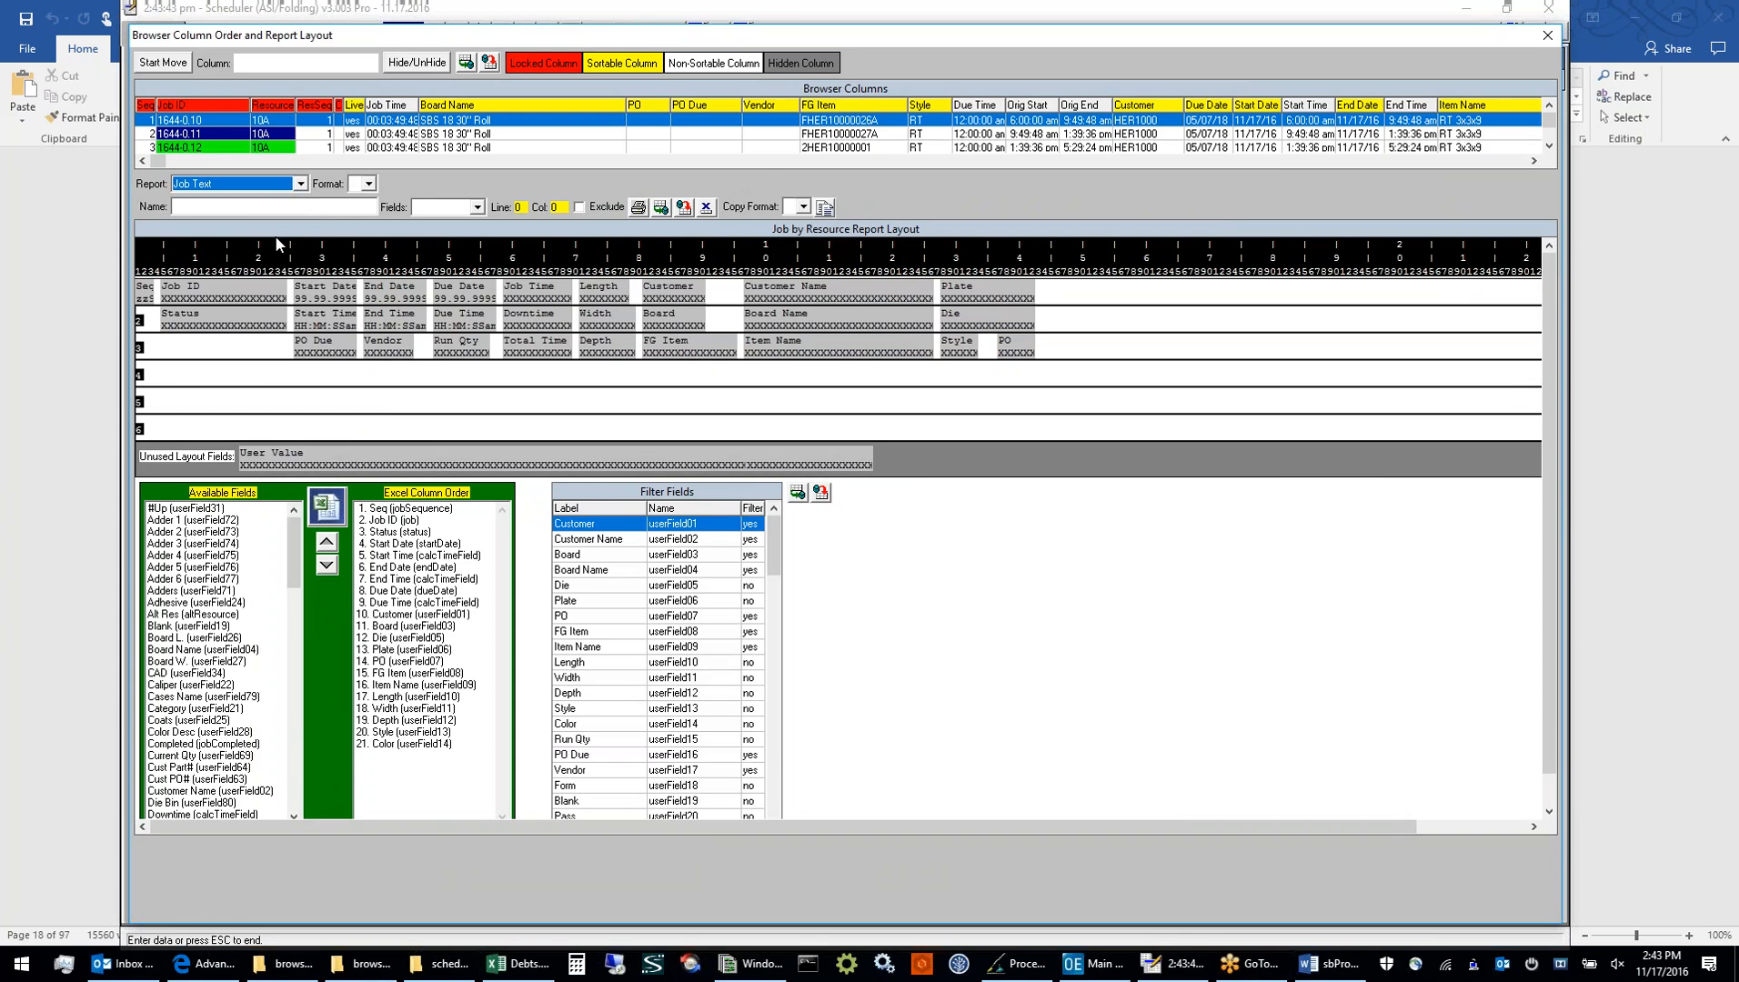
pyautogui.click(367, 186)
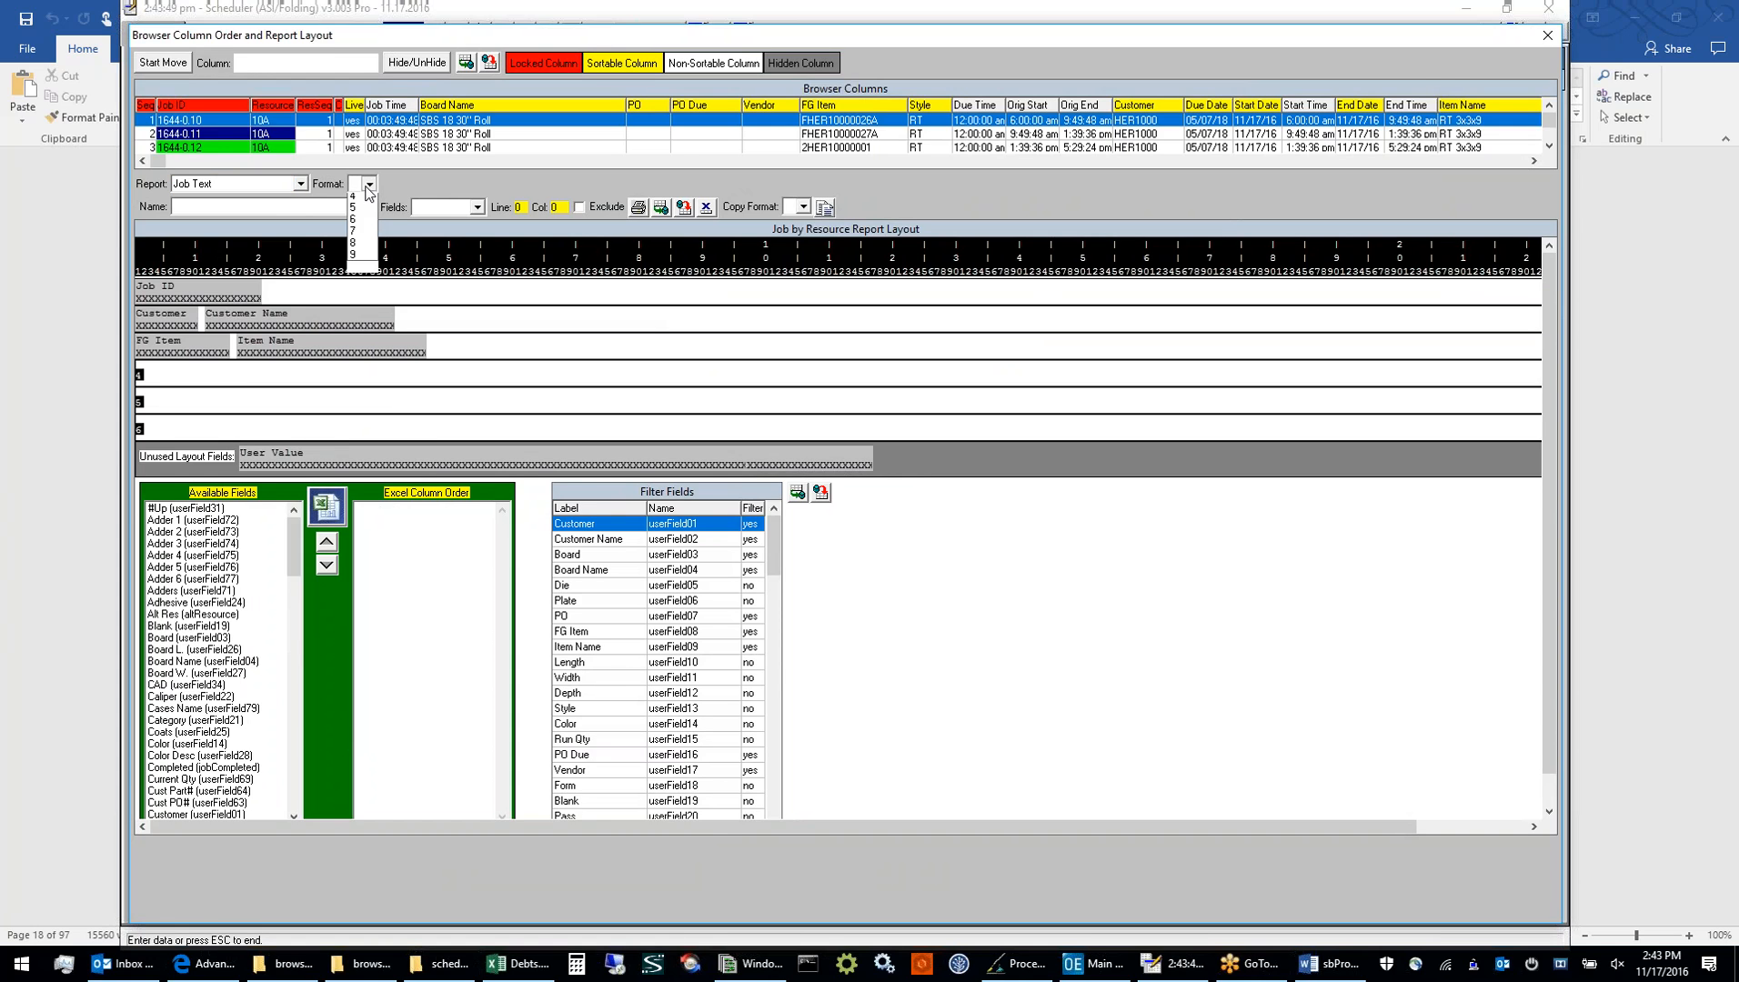
pyautogui.click(355, 213)
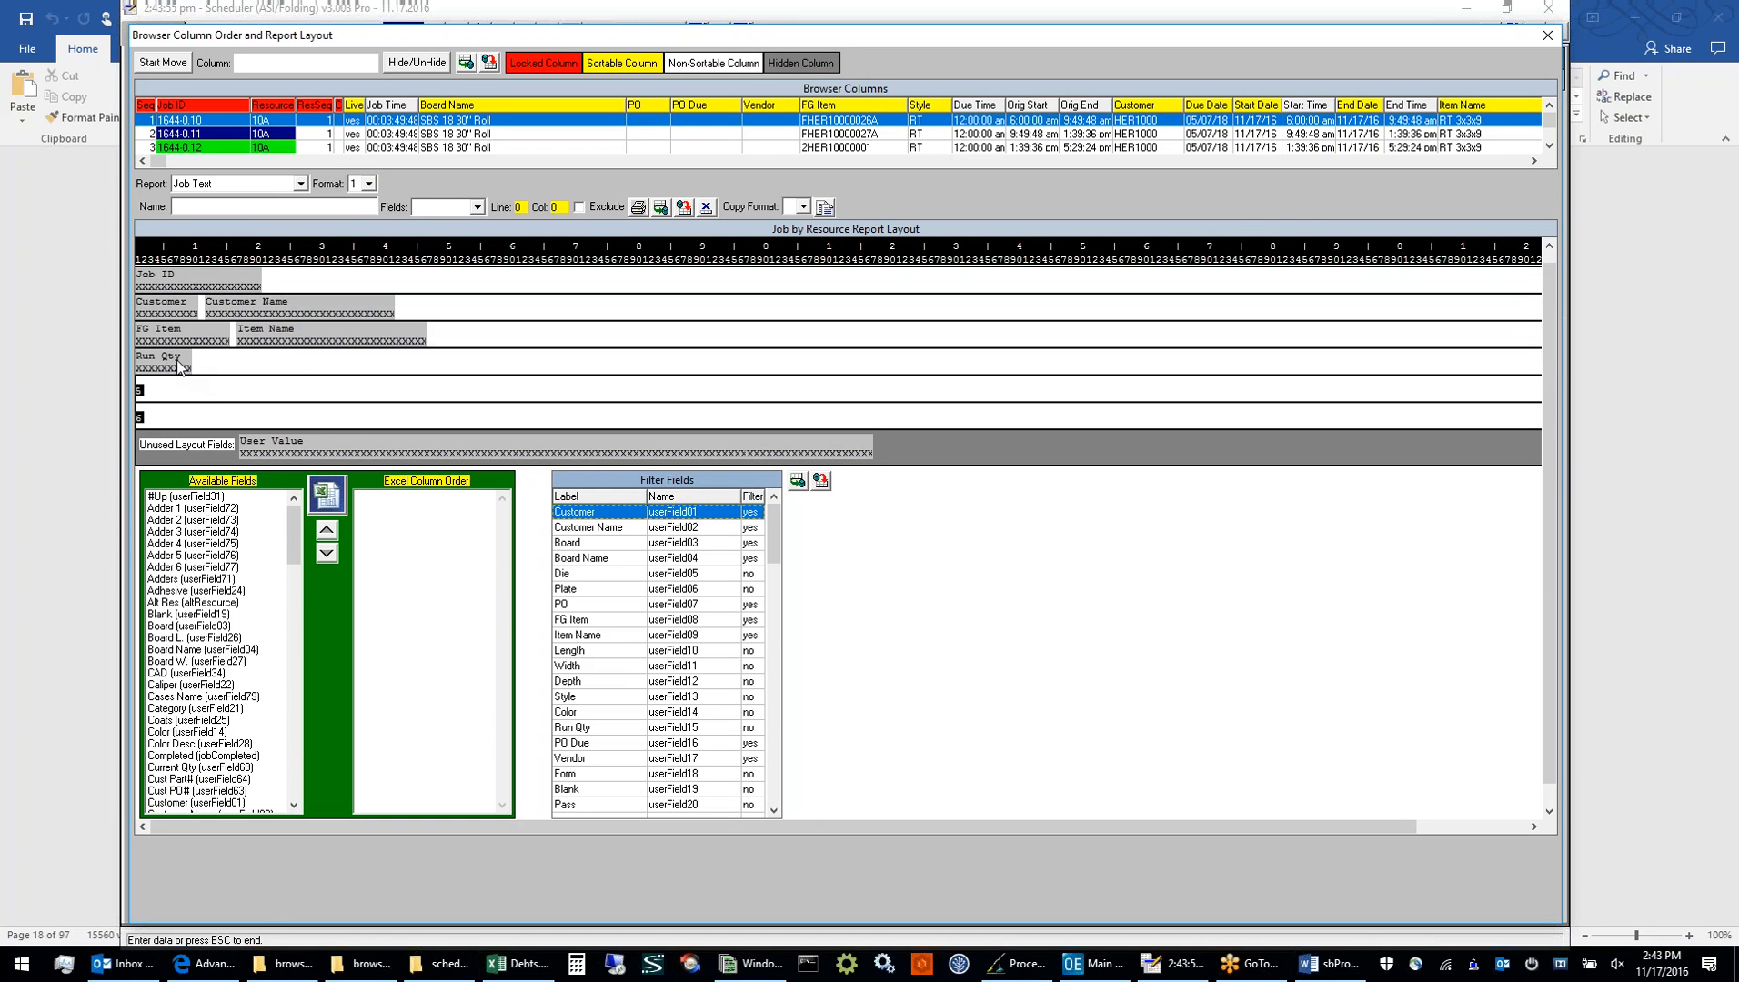
# Add the Routing field on line 5, column 1 of the Job Text layout, save the layout, and close the window
pyautogui.click(182, 363)
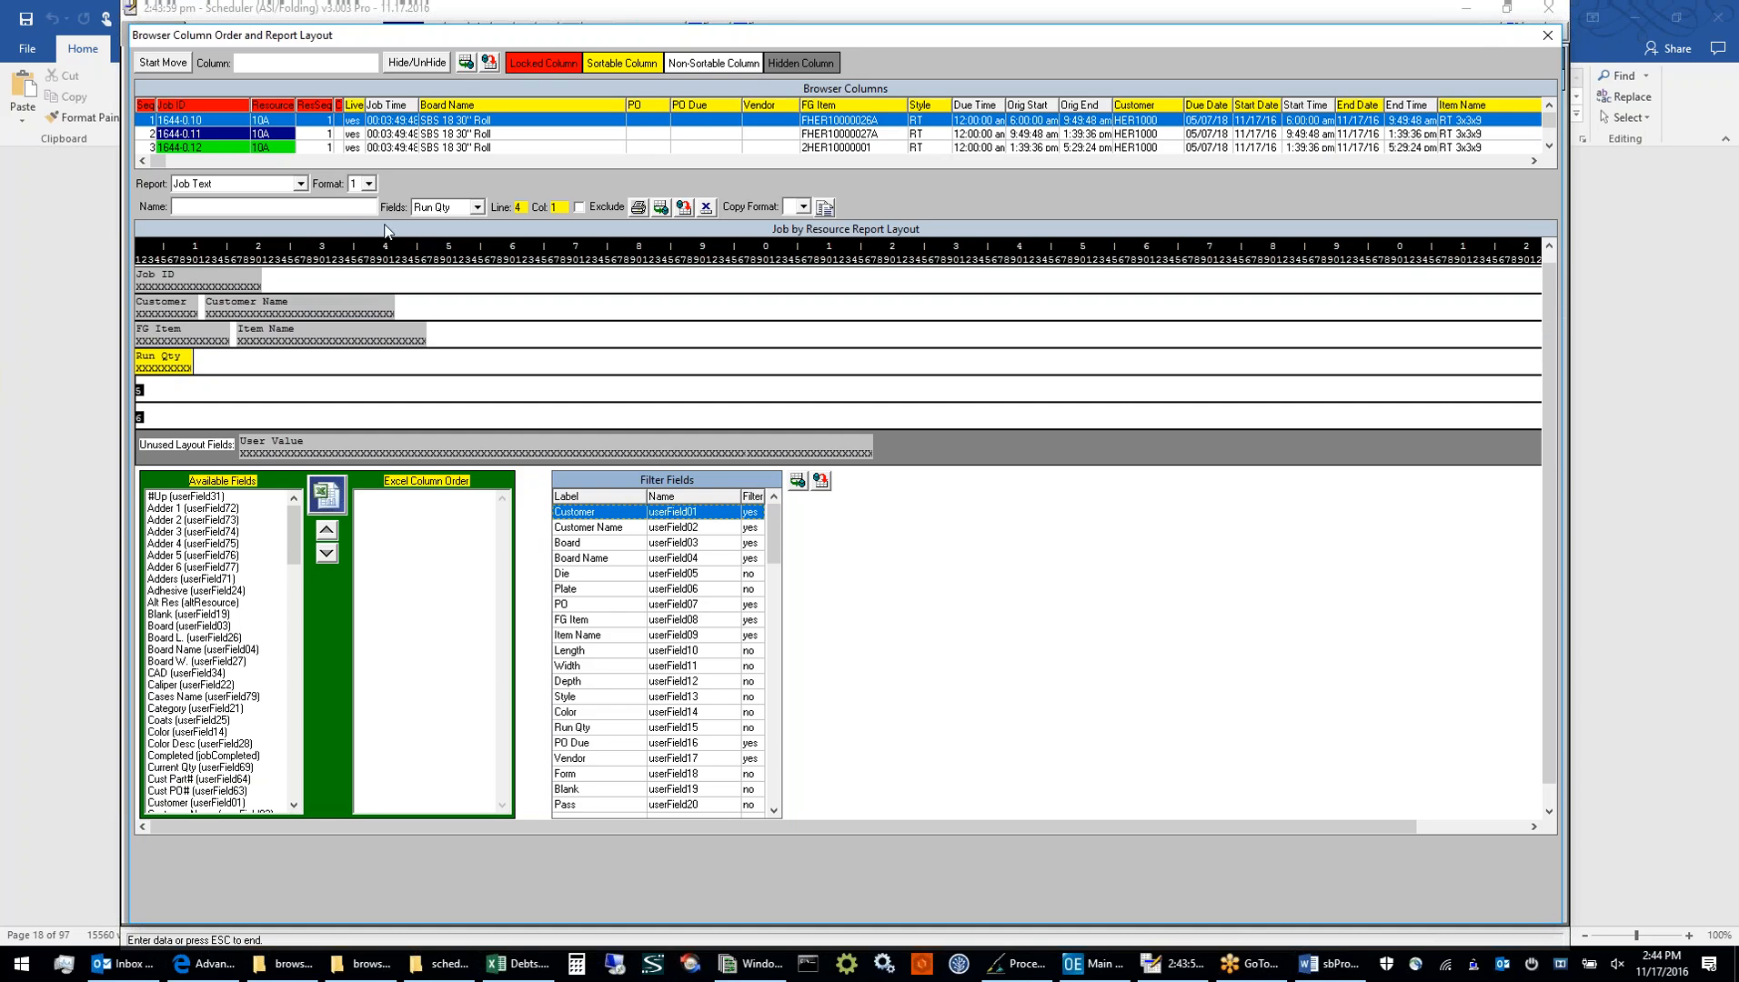
pyautogui.click(476, 209)
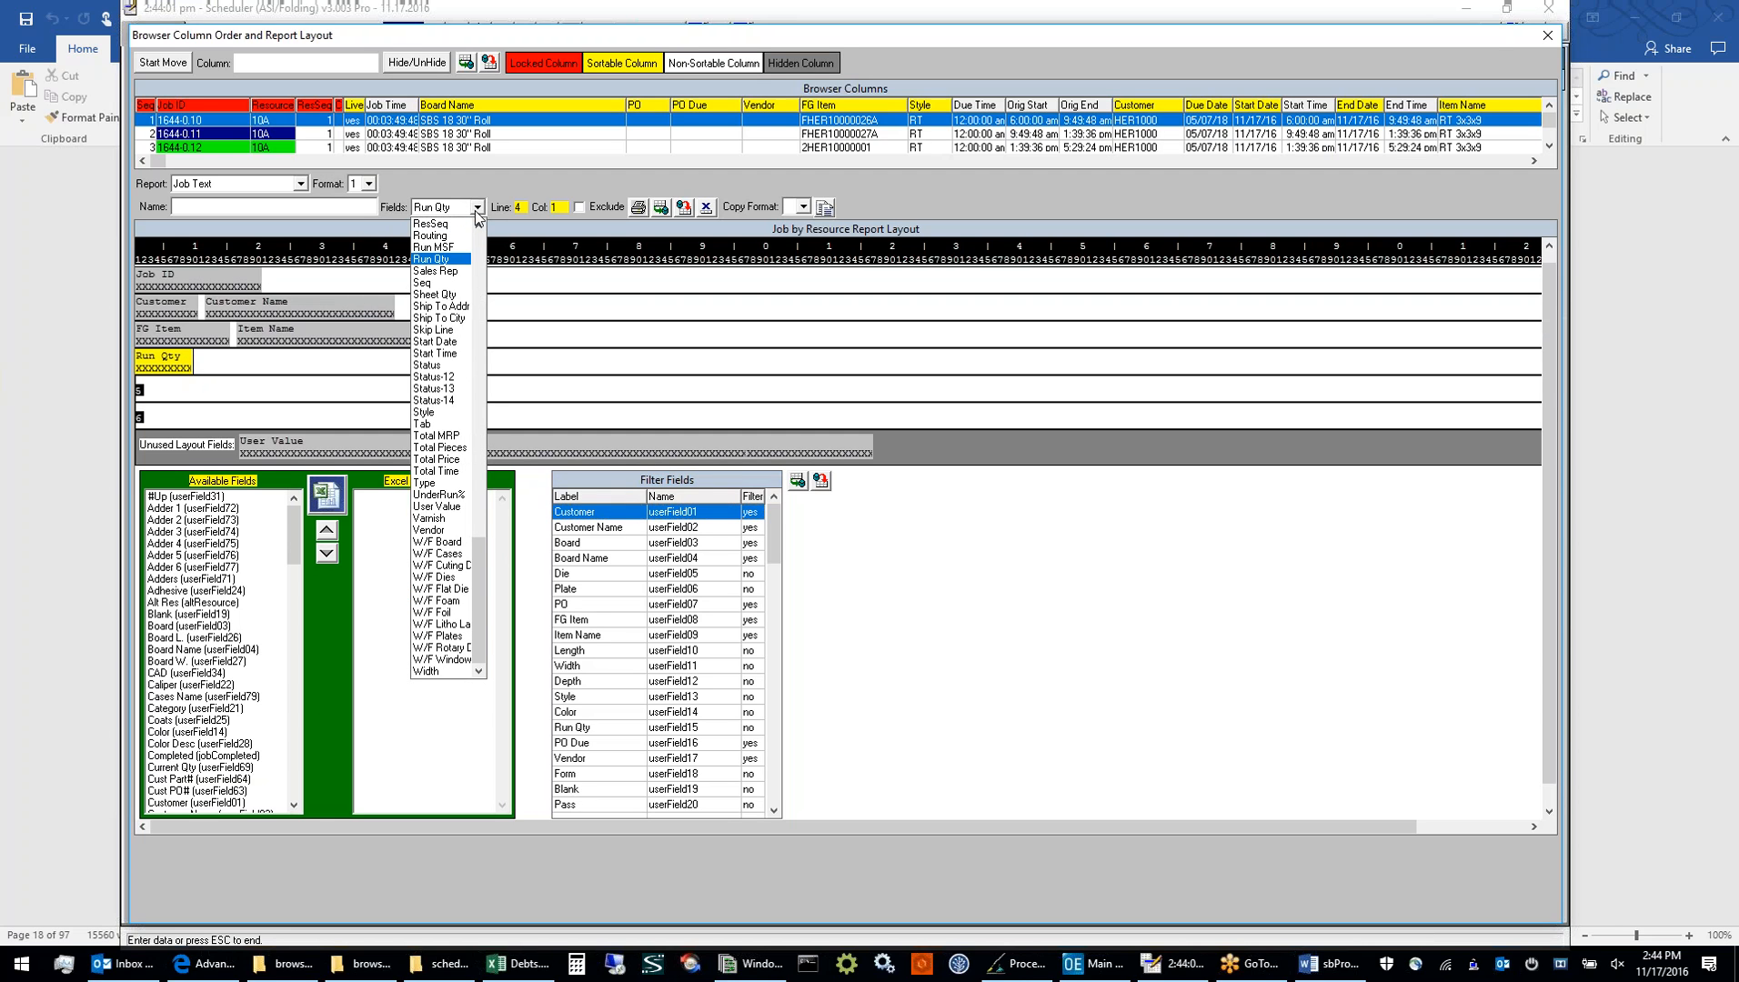
pyautogui.click(431, 236)
pyautogui.moveTo(349, 439); pyautogui.dragTo(235, 389)
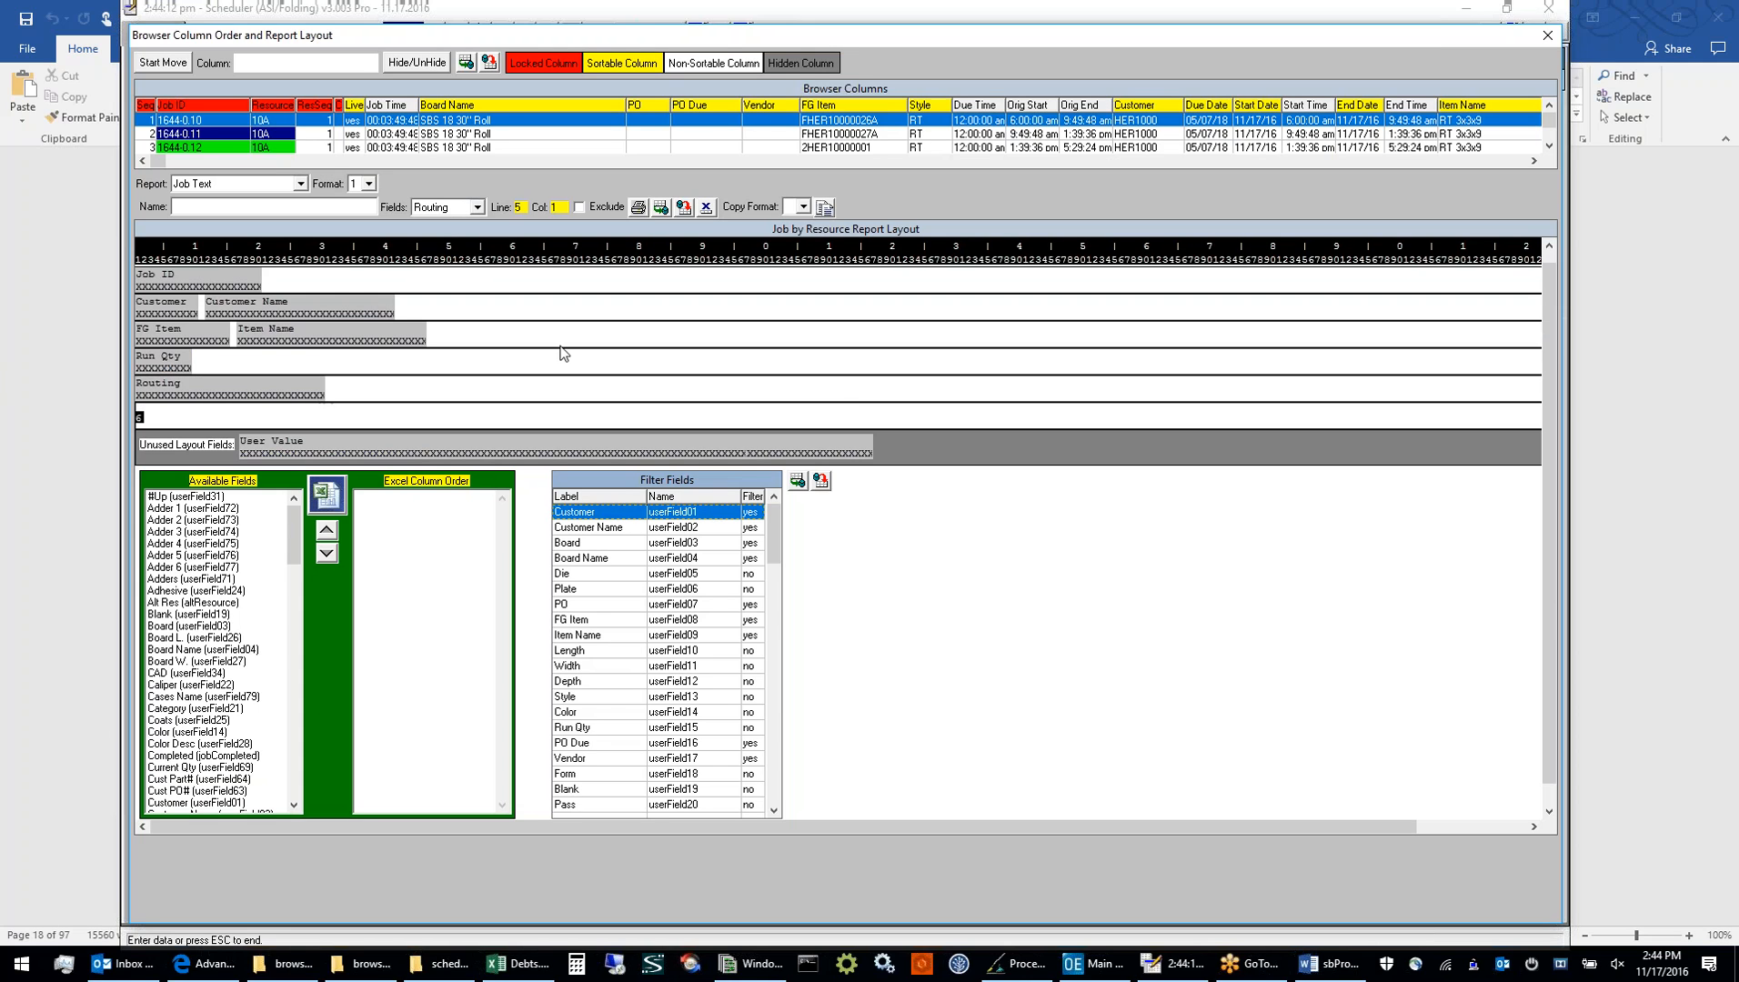
pyautogui.click(669, 216)
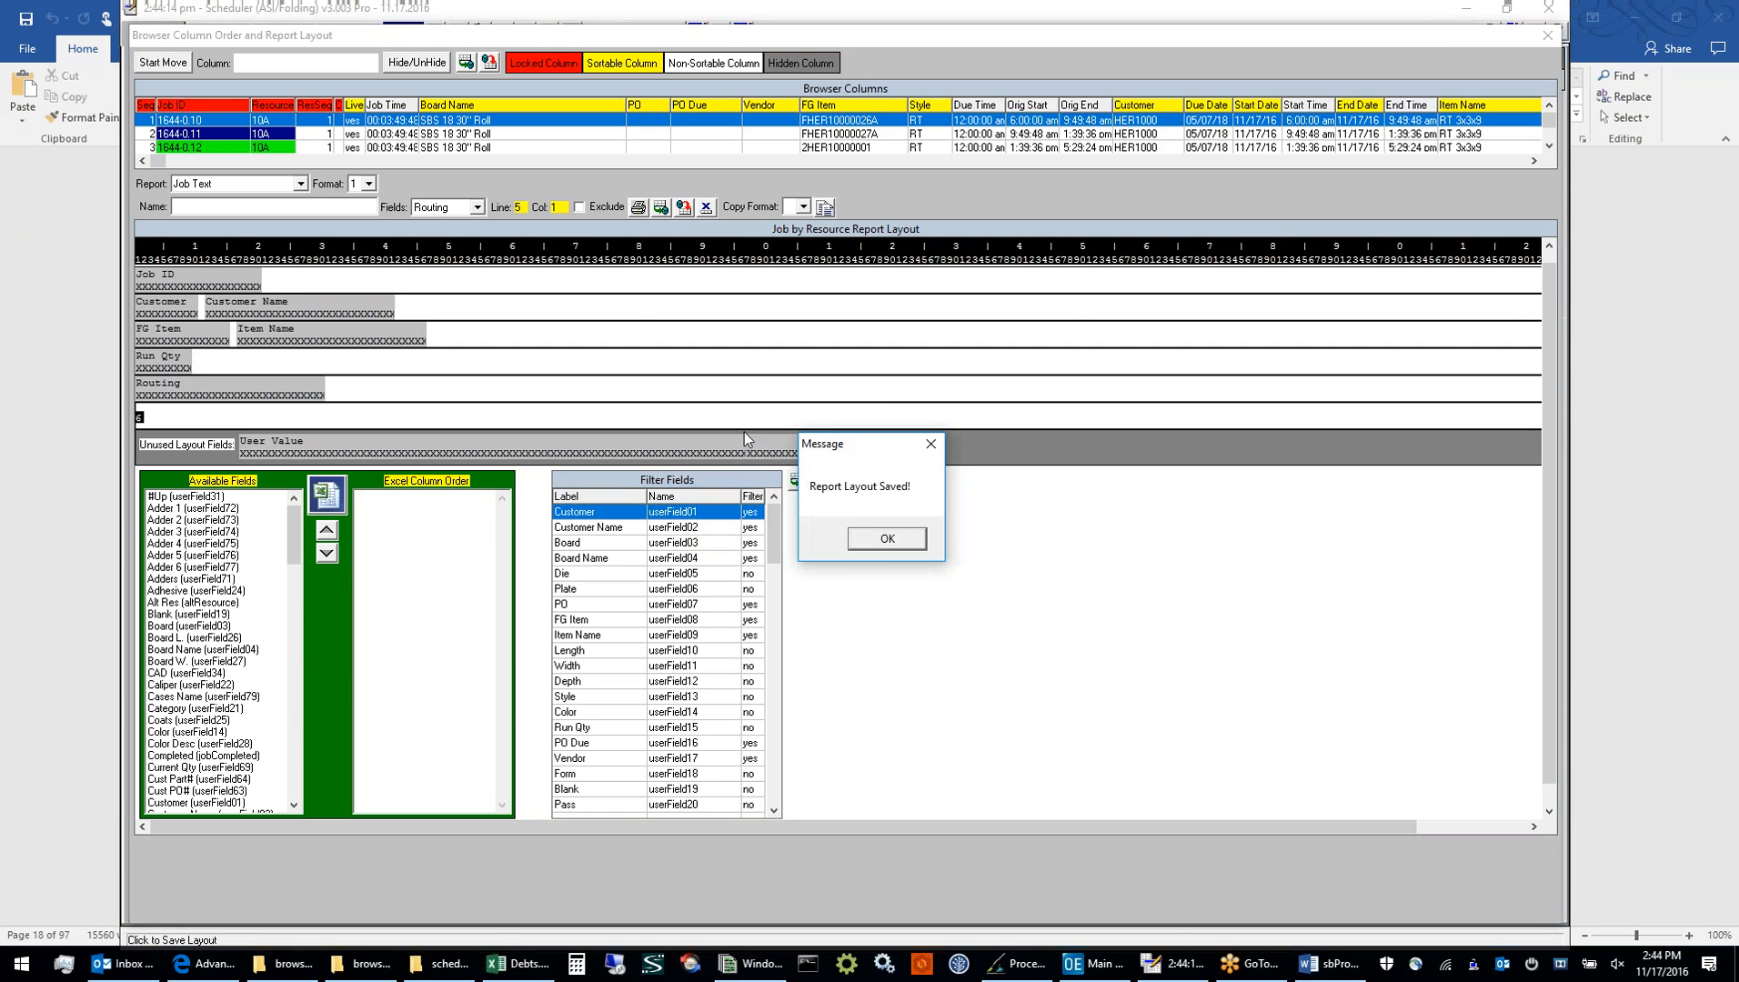
pyautogui.click(885, 540)
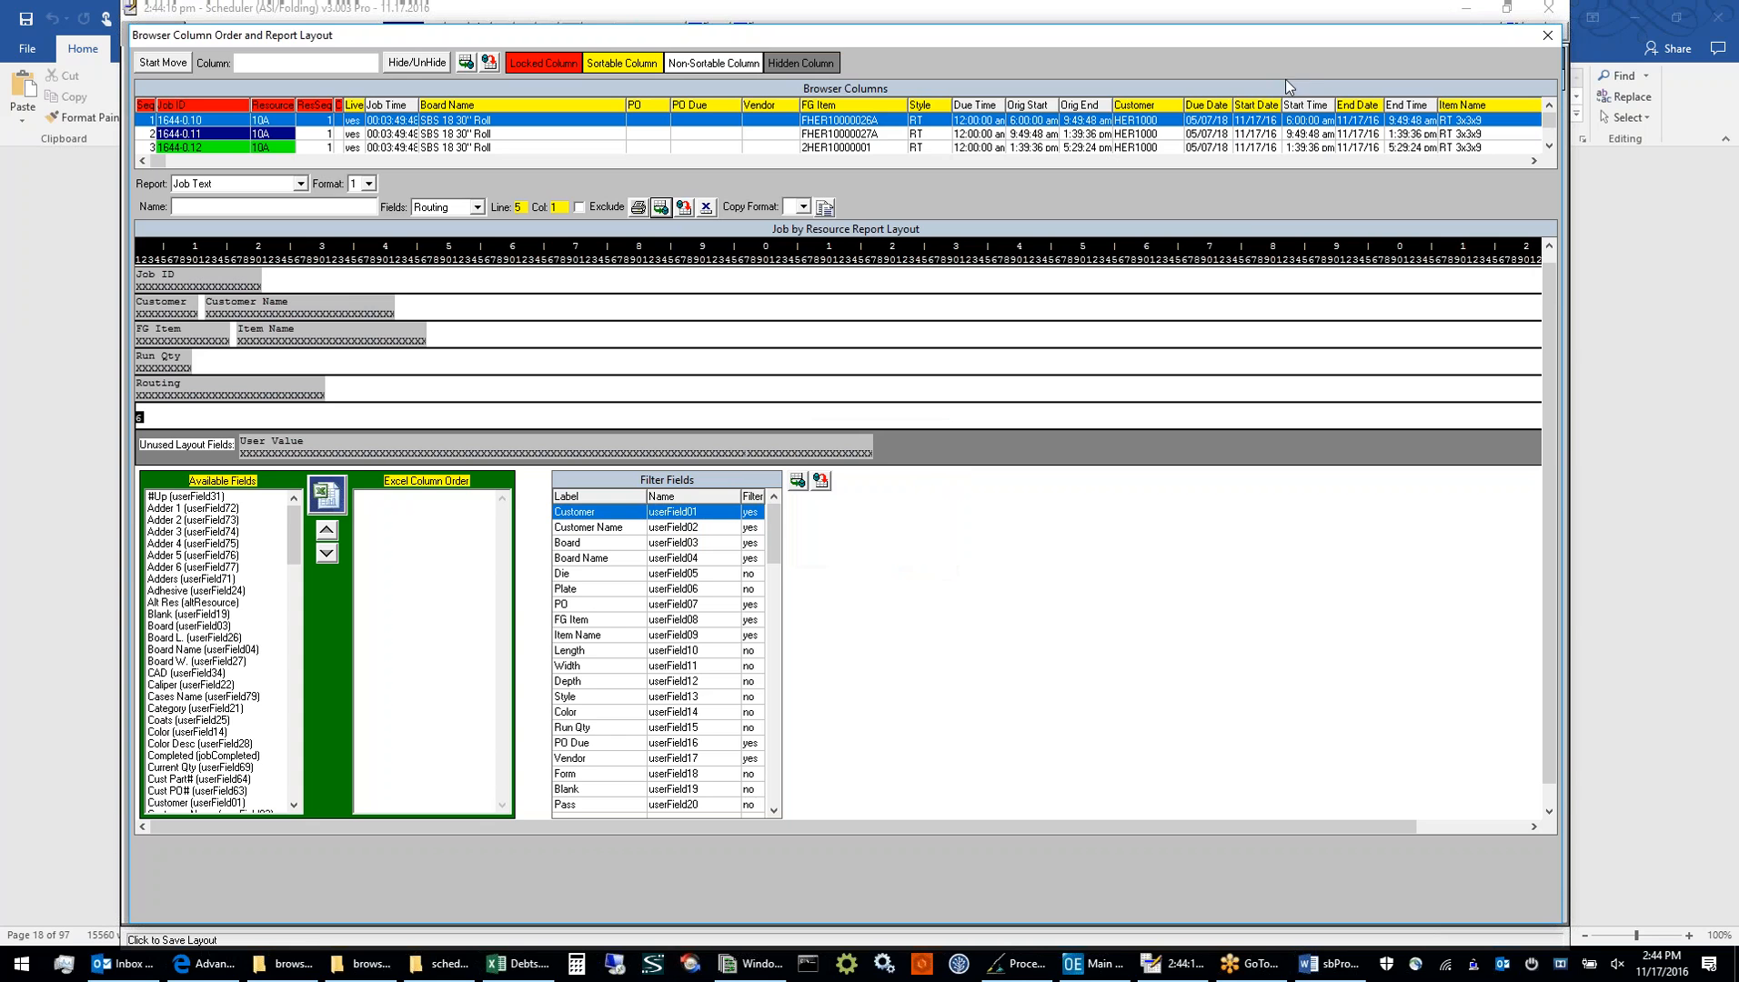
pyautogui.click(1539, 37)
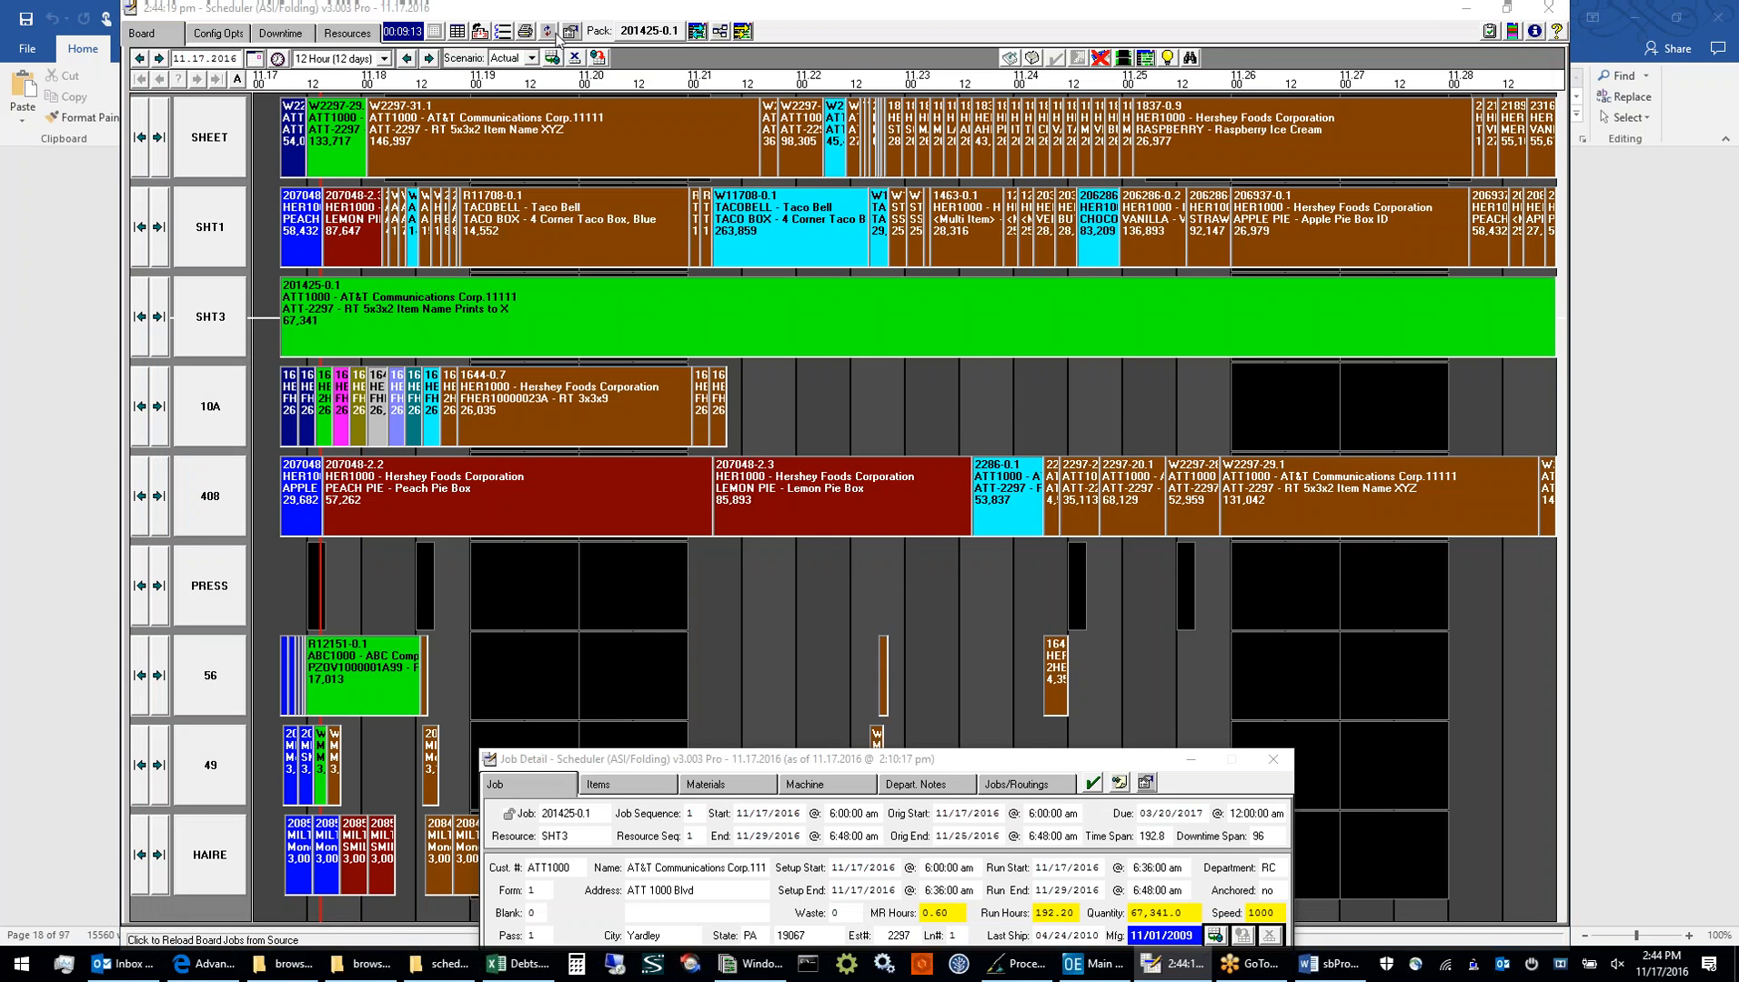
# Reload the board jobs from source without saving the current board
pyautogui.click(554, 34)
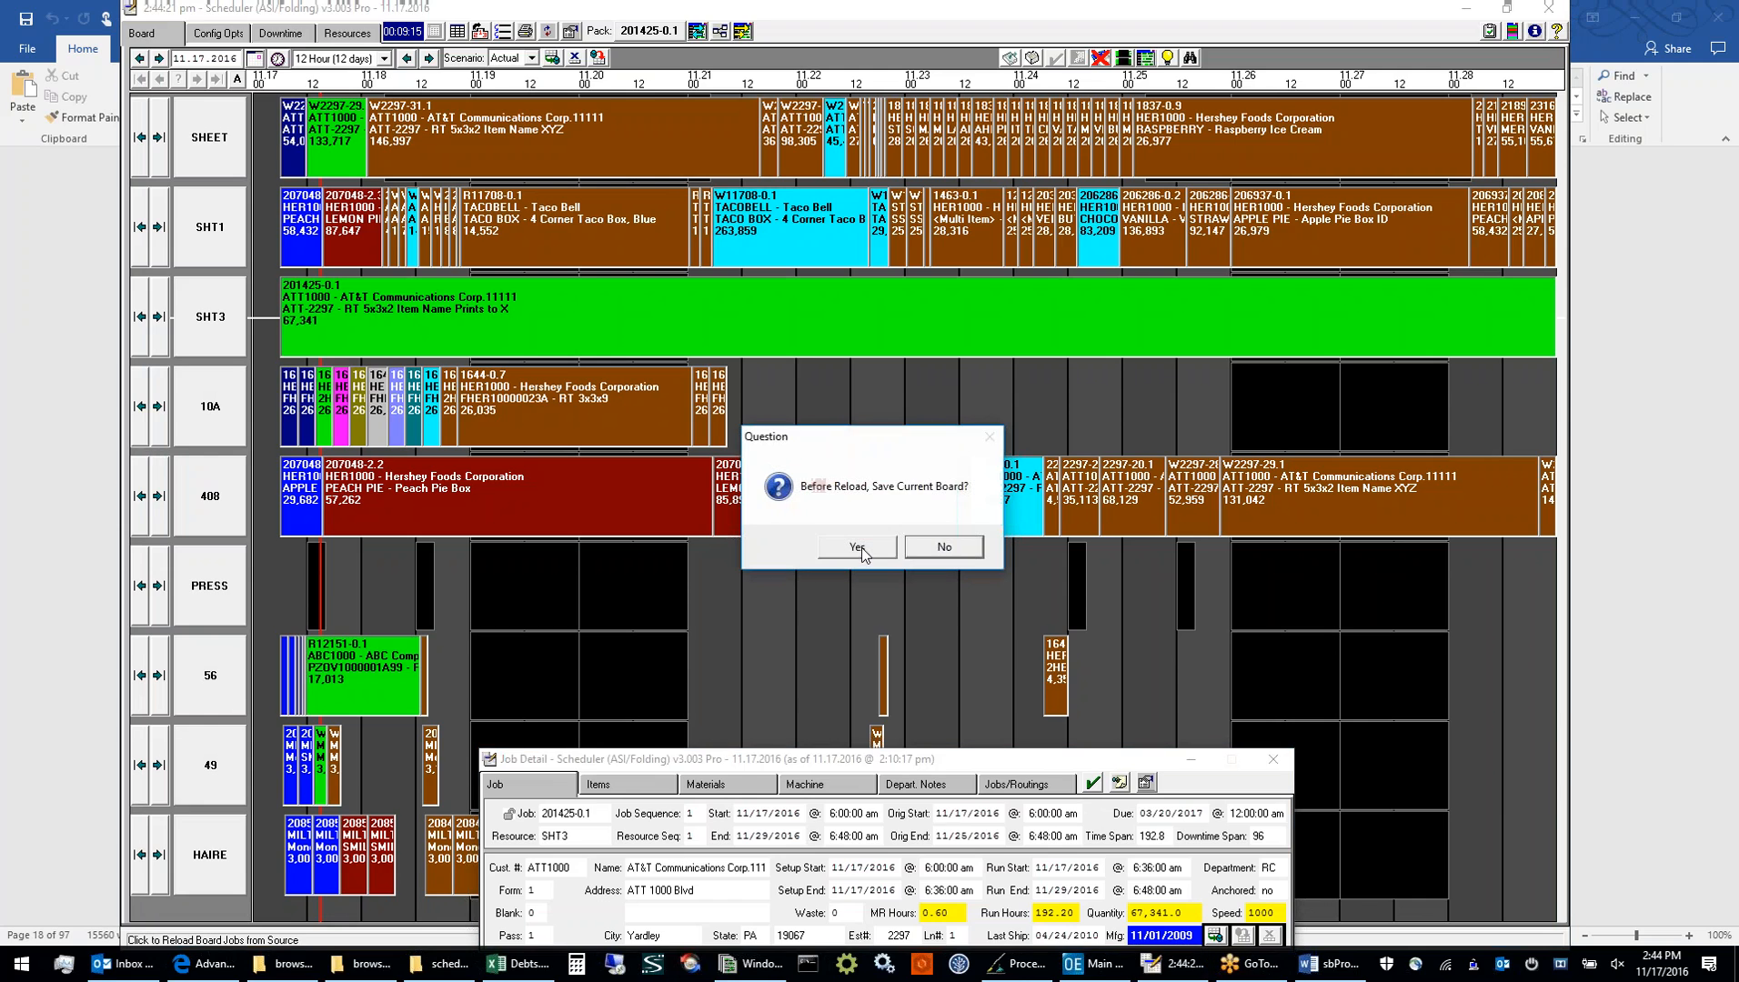
pyautogui.click(932, 551)
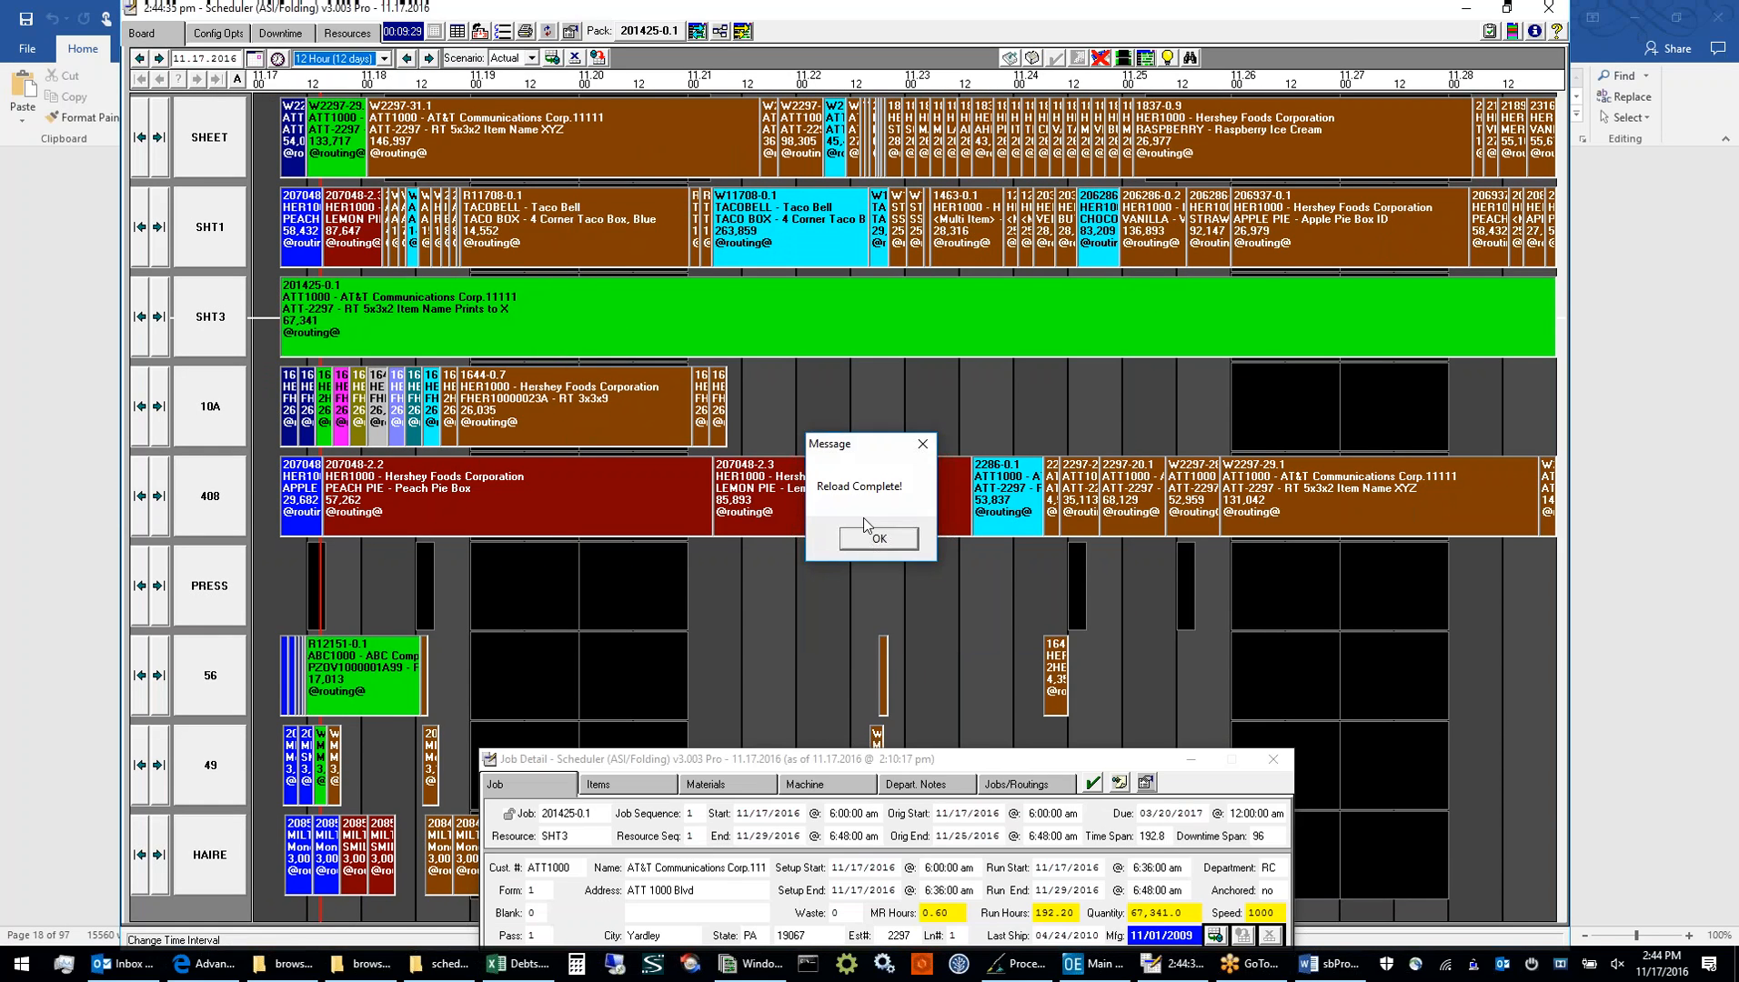
pyautogui.click(865, 536)
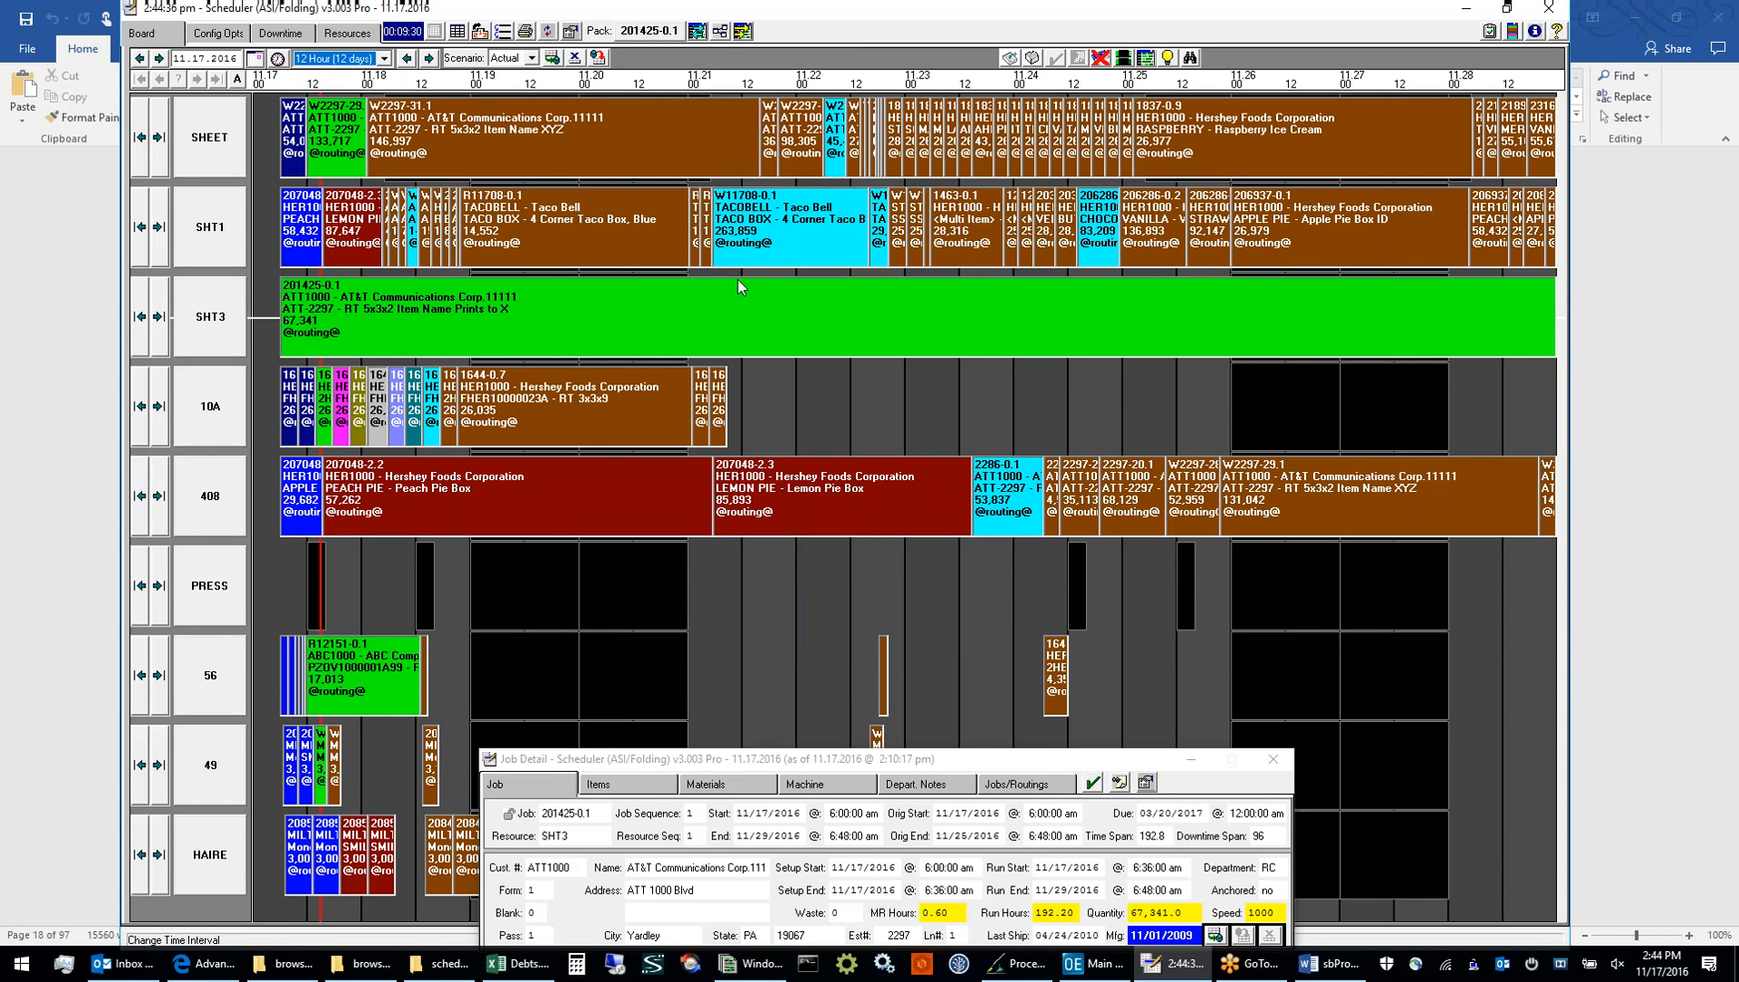
# Inspect the routing text on job bars in the SHT3, 10A and SHT1 rows, and move the Job Detail window higher over the board
pyautogui.click(325, 334)
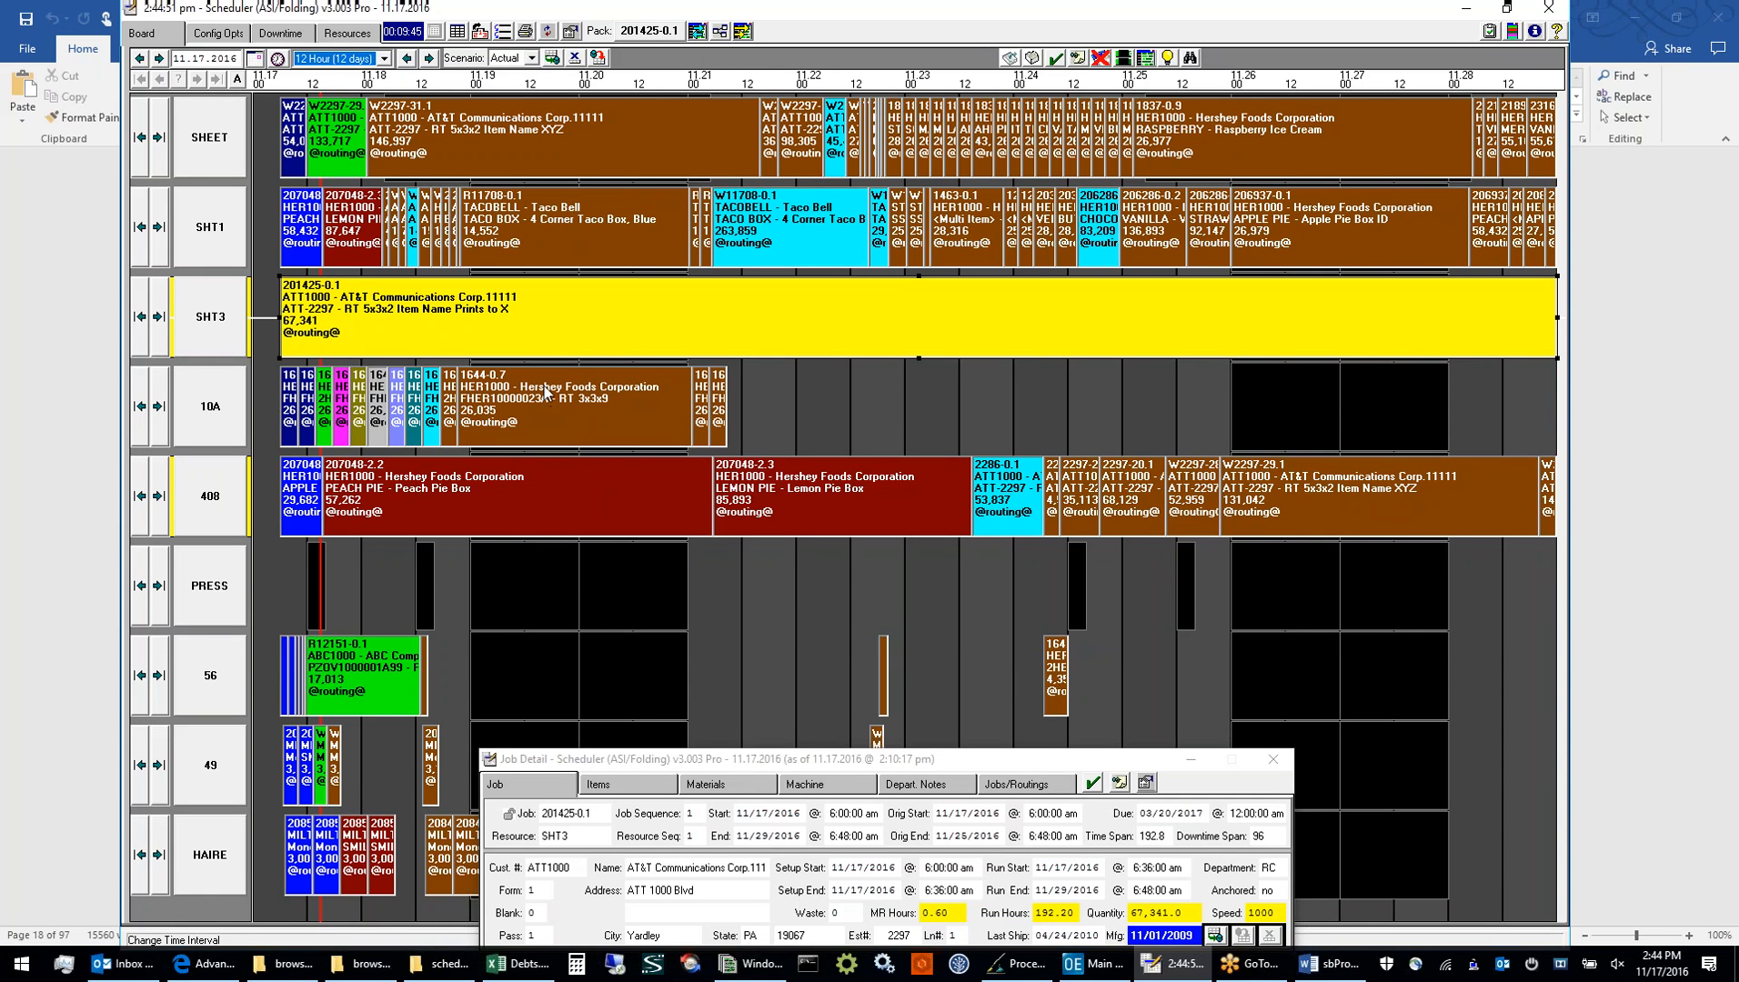
pyautogui.click(789, 403)
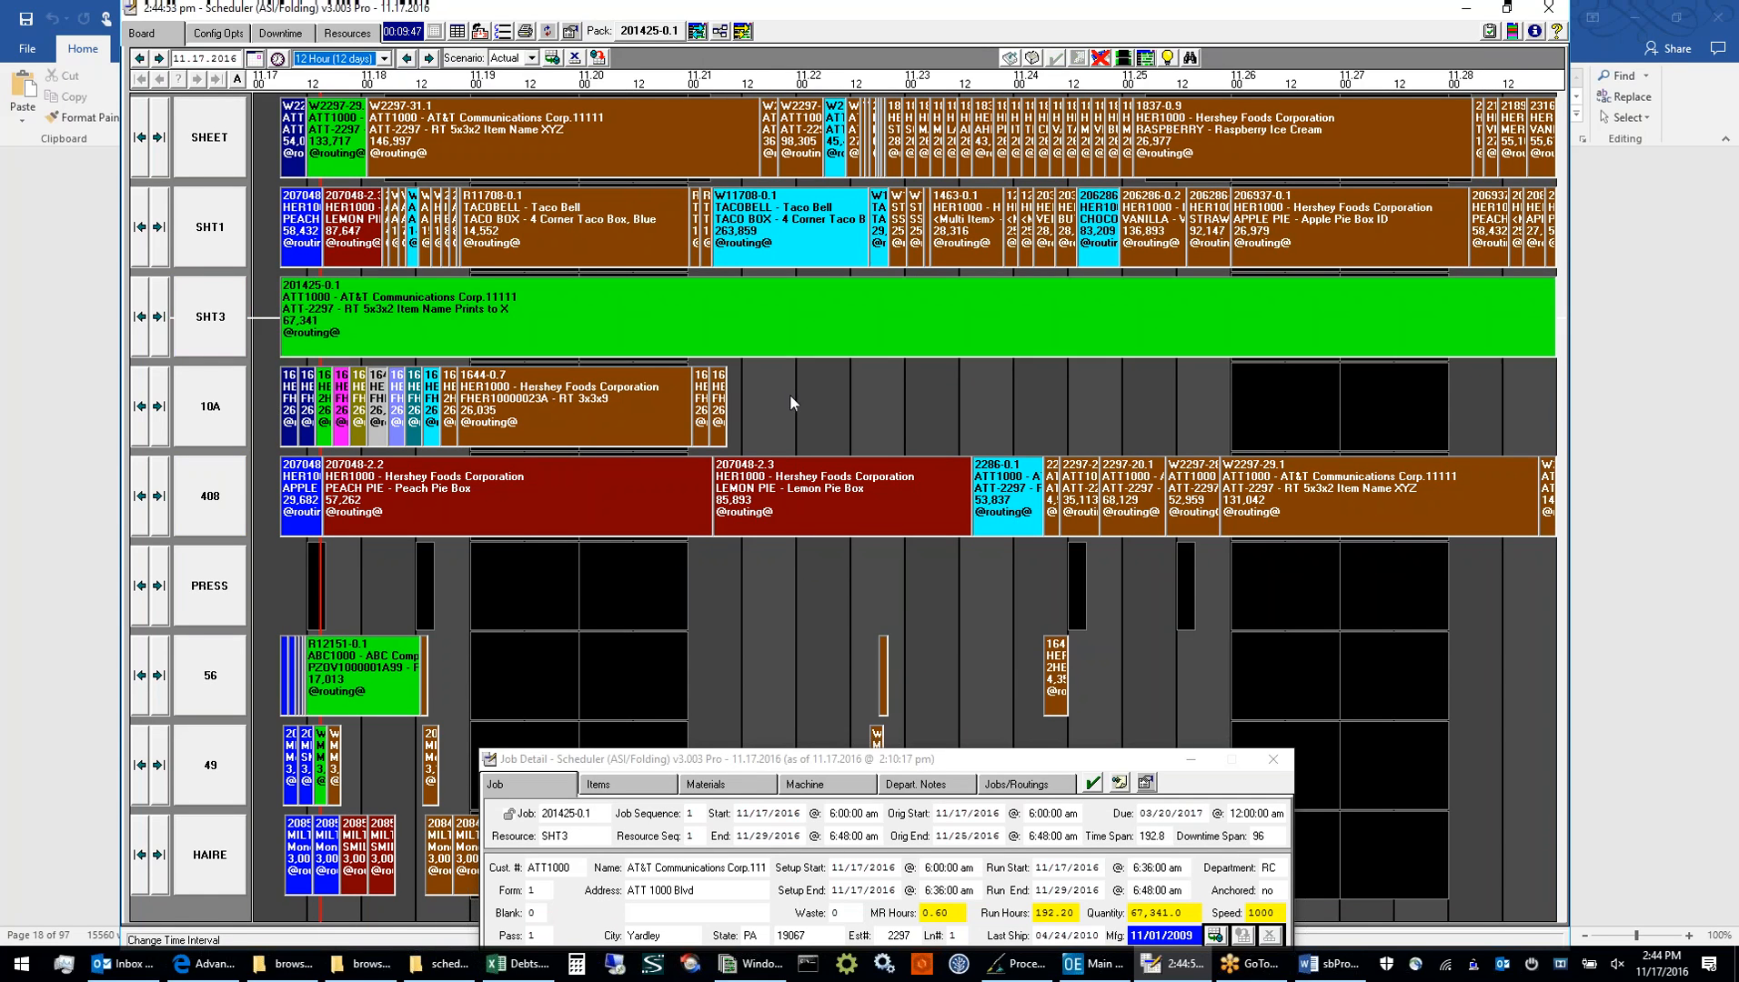
pyautogui.click(644, 408)
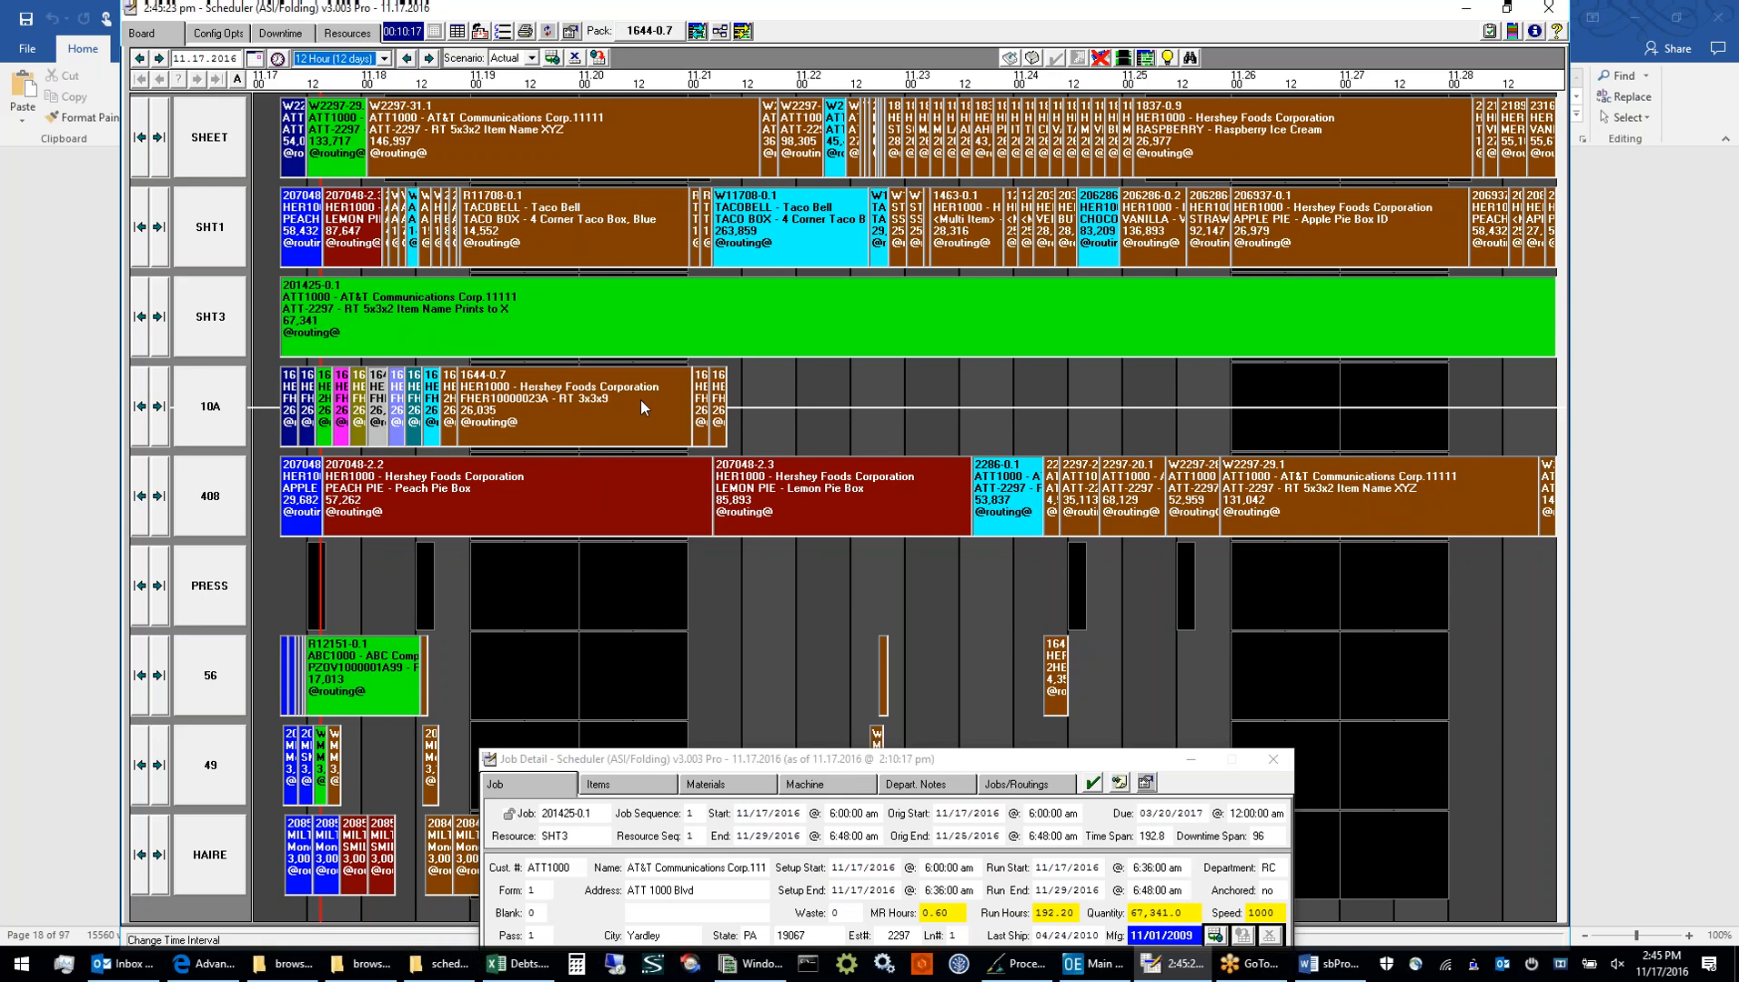
pyautogui.click(696, 229)
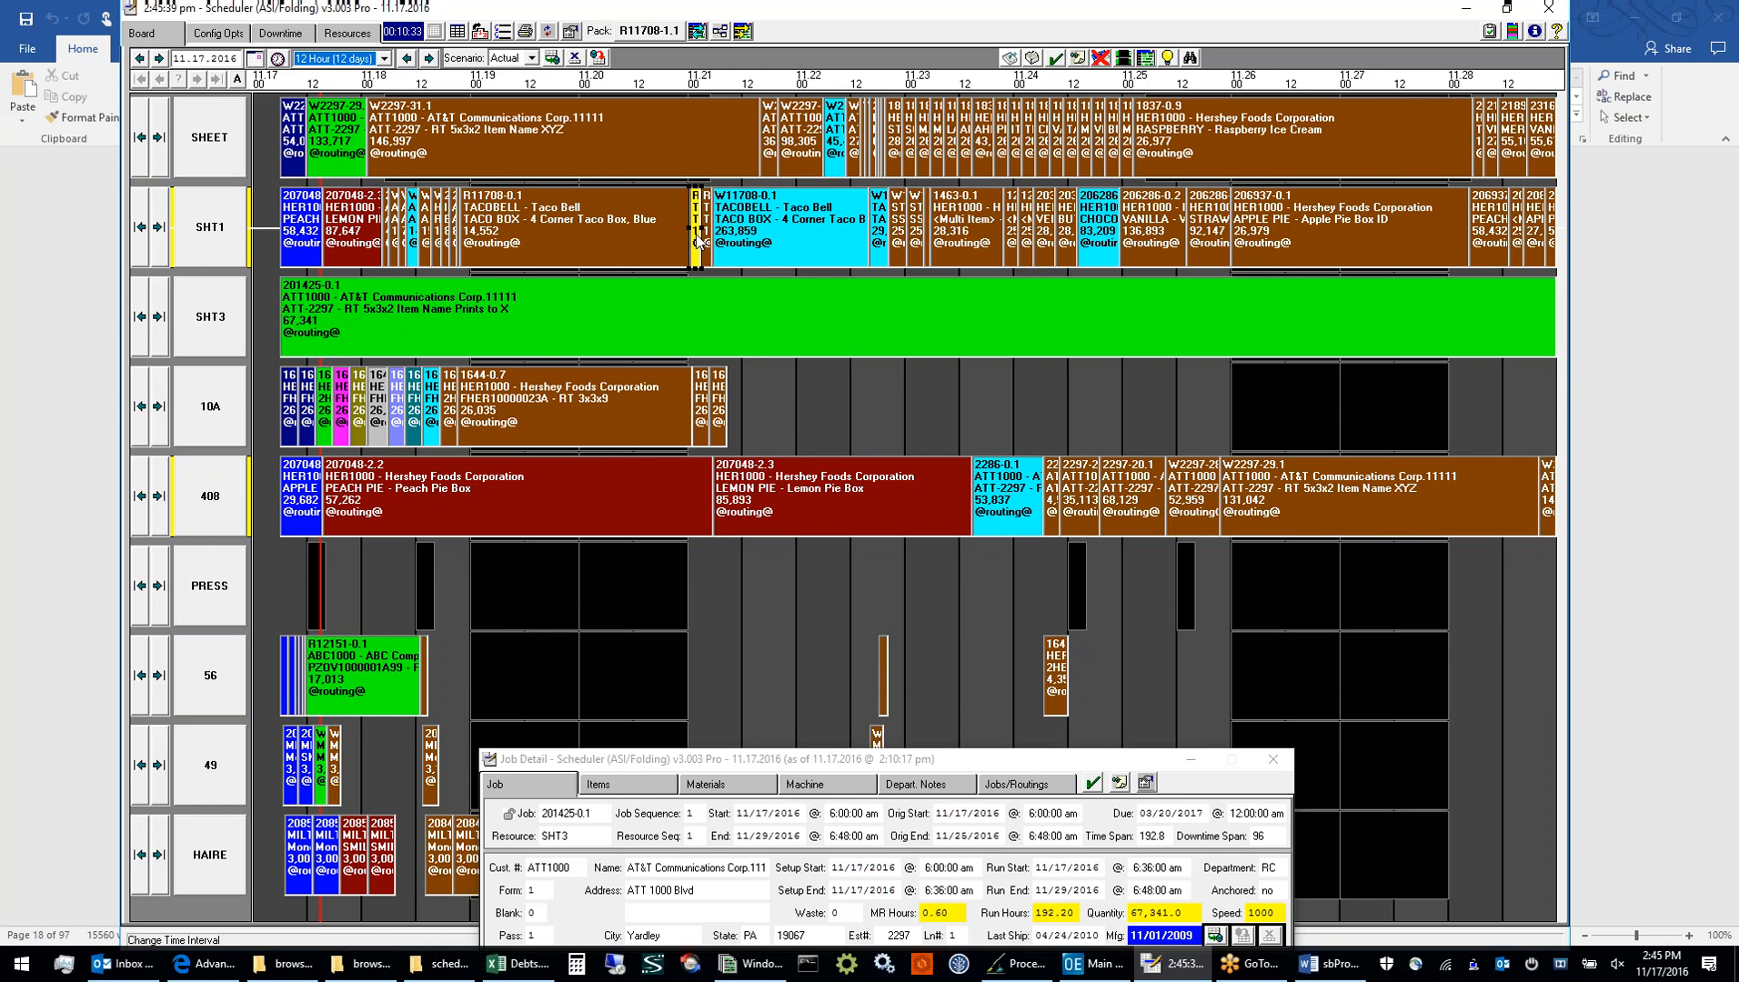
pyautogui.moveTo(689, 762); pyautogui.dragTo(675, 614)
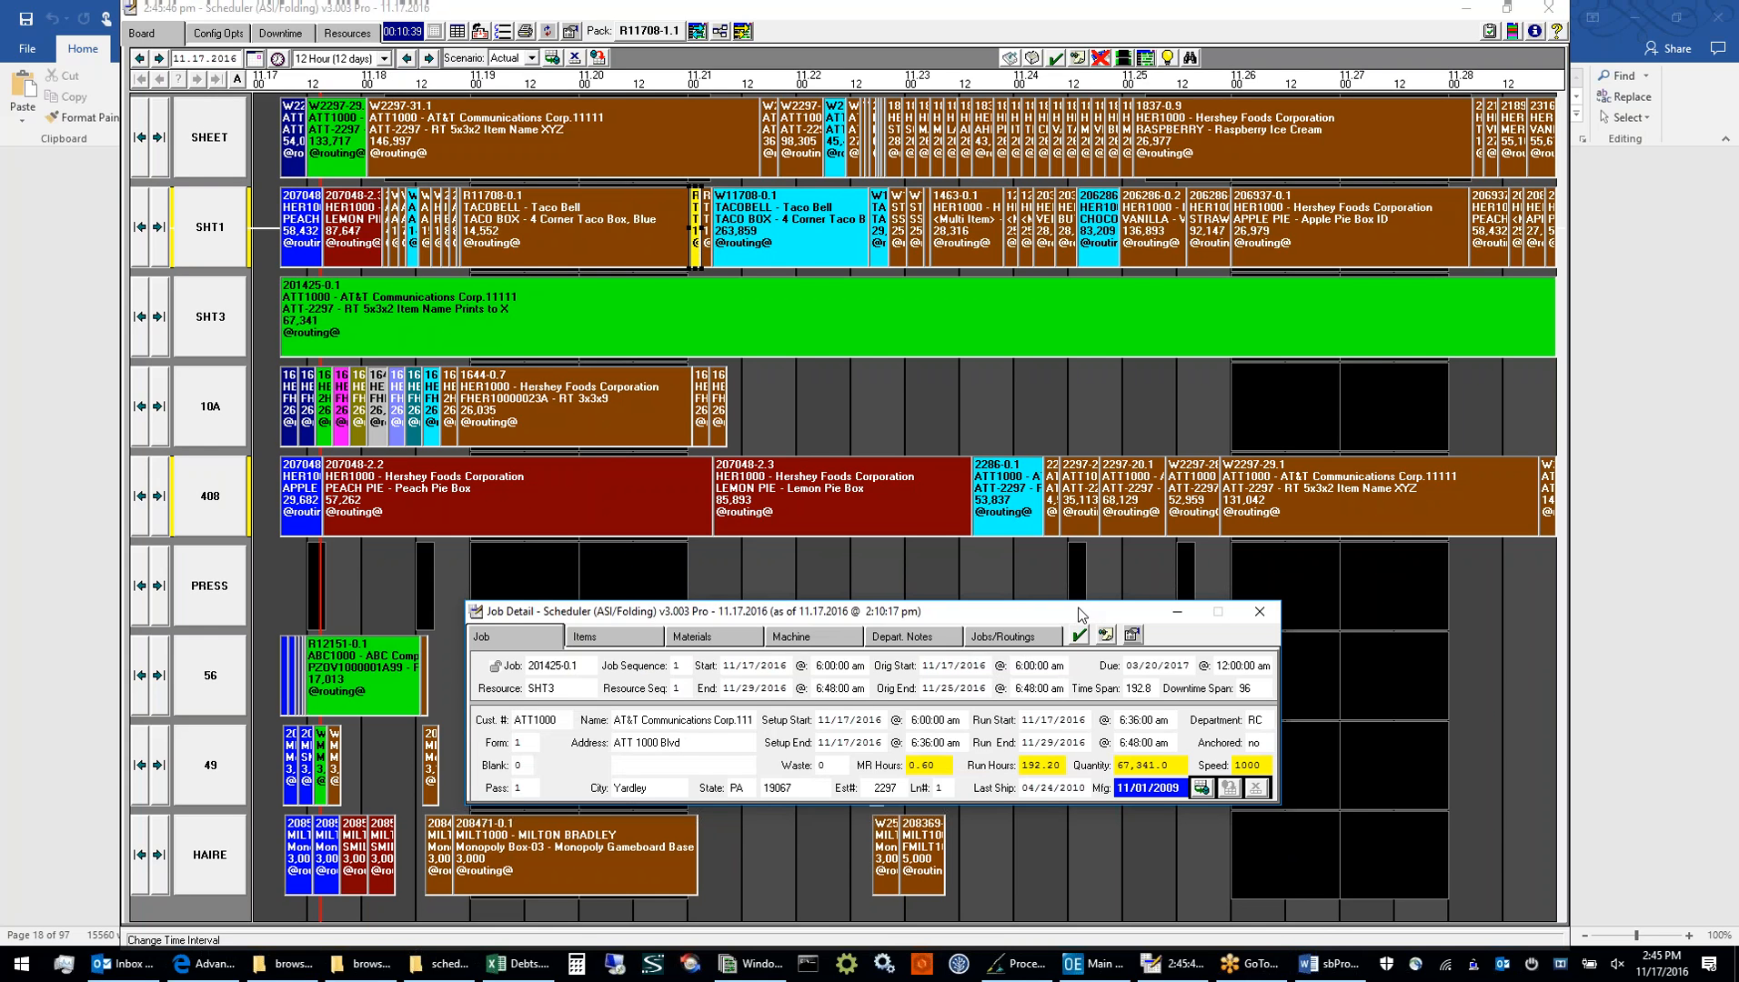
# Lower the Job Detail window over the board, then bring up format 1 of the Job Text layout in Browser Column Order and Report Layout
pyautogui.moveTo(1080, 614); pyautogui.dragTo(1065, 732)
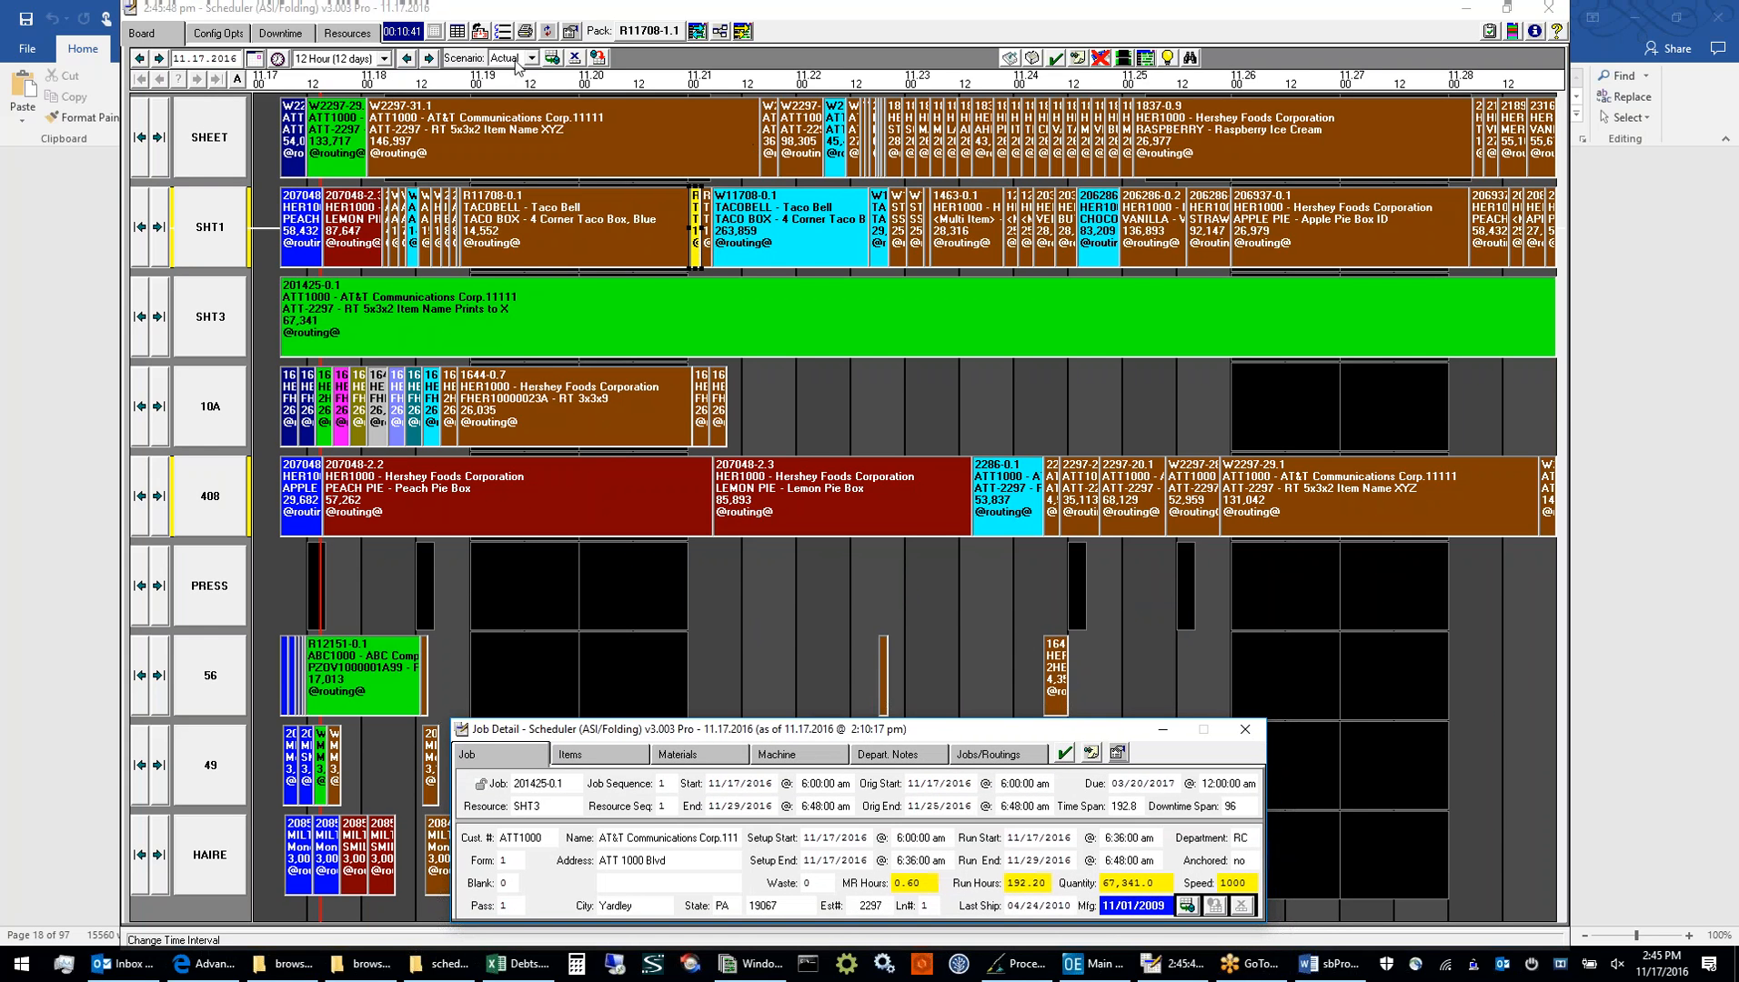
pyautogui.click(451, 34)
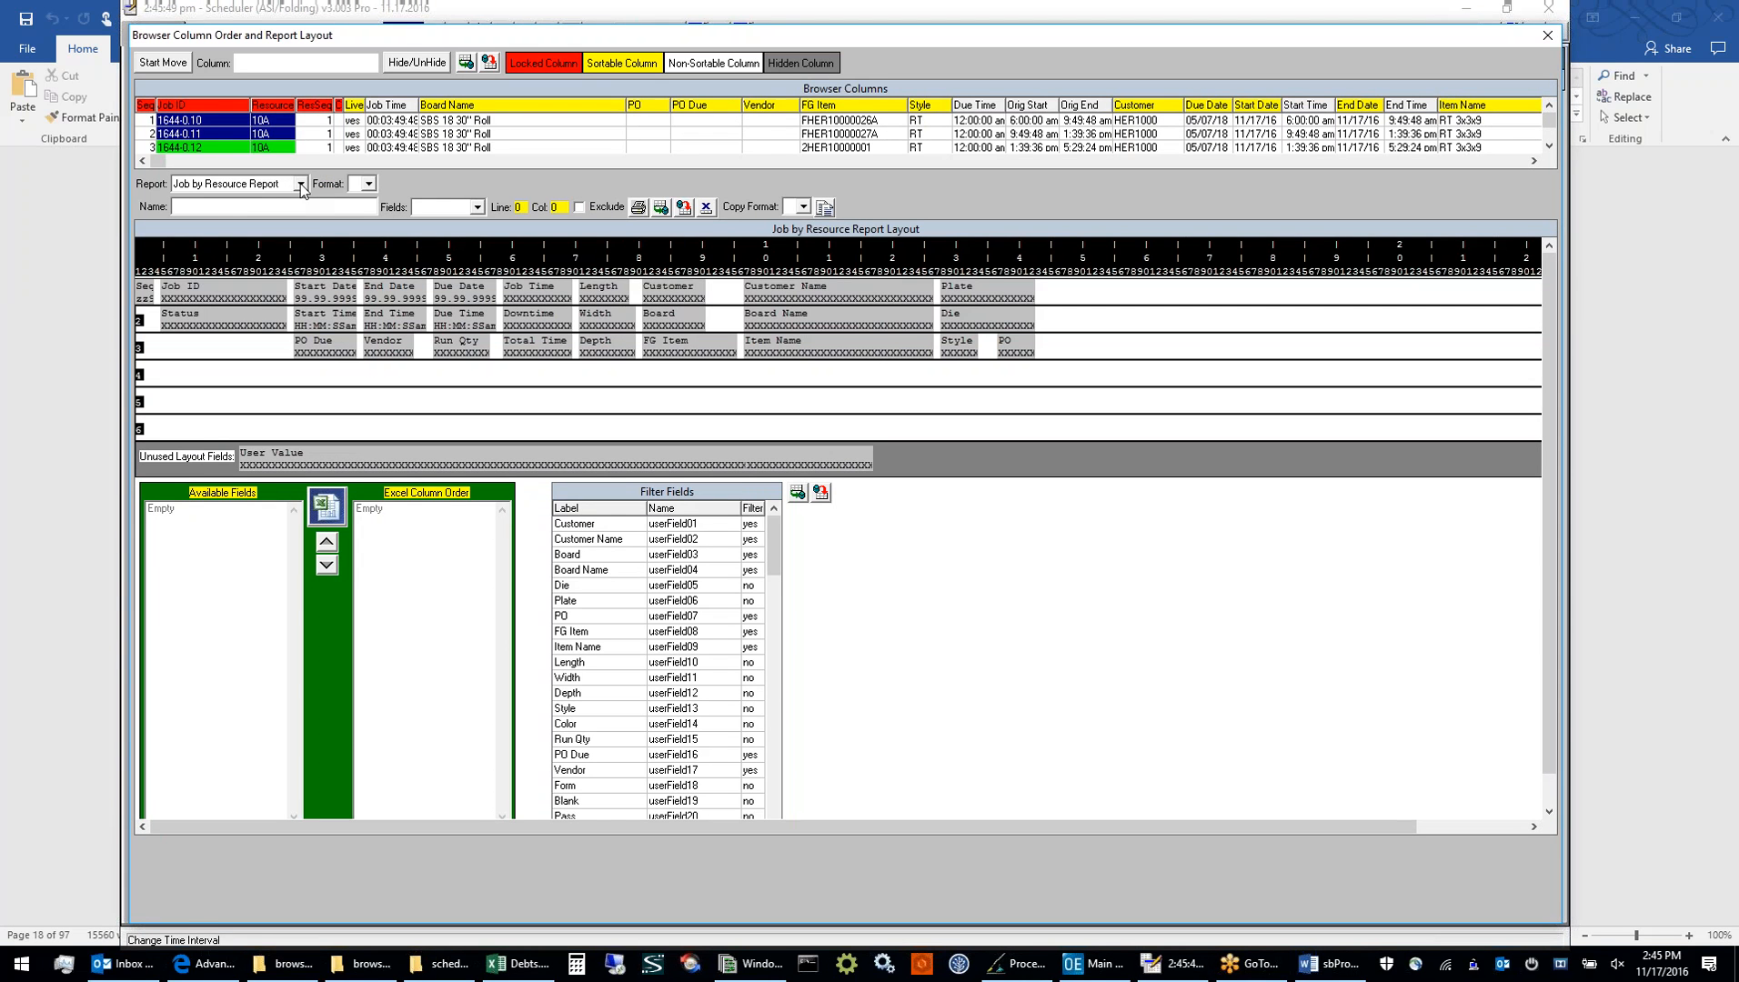
pyautogui.click(300, 185)
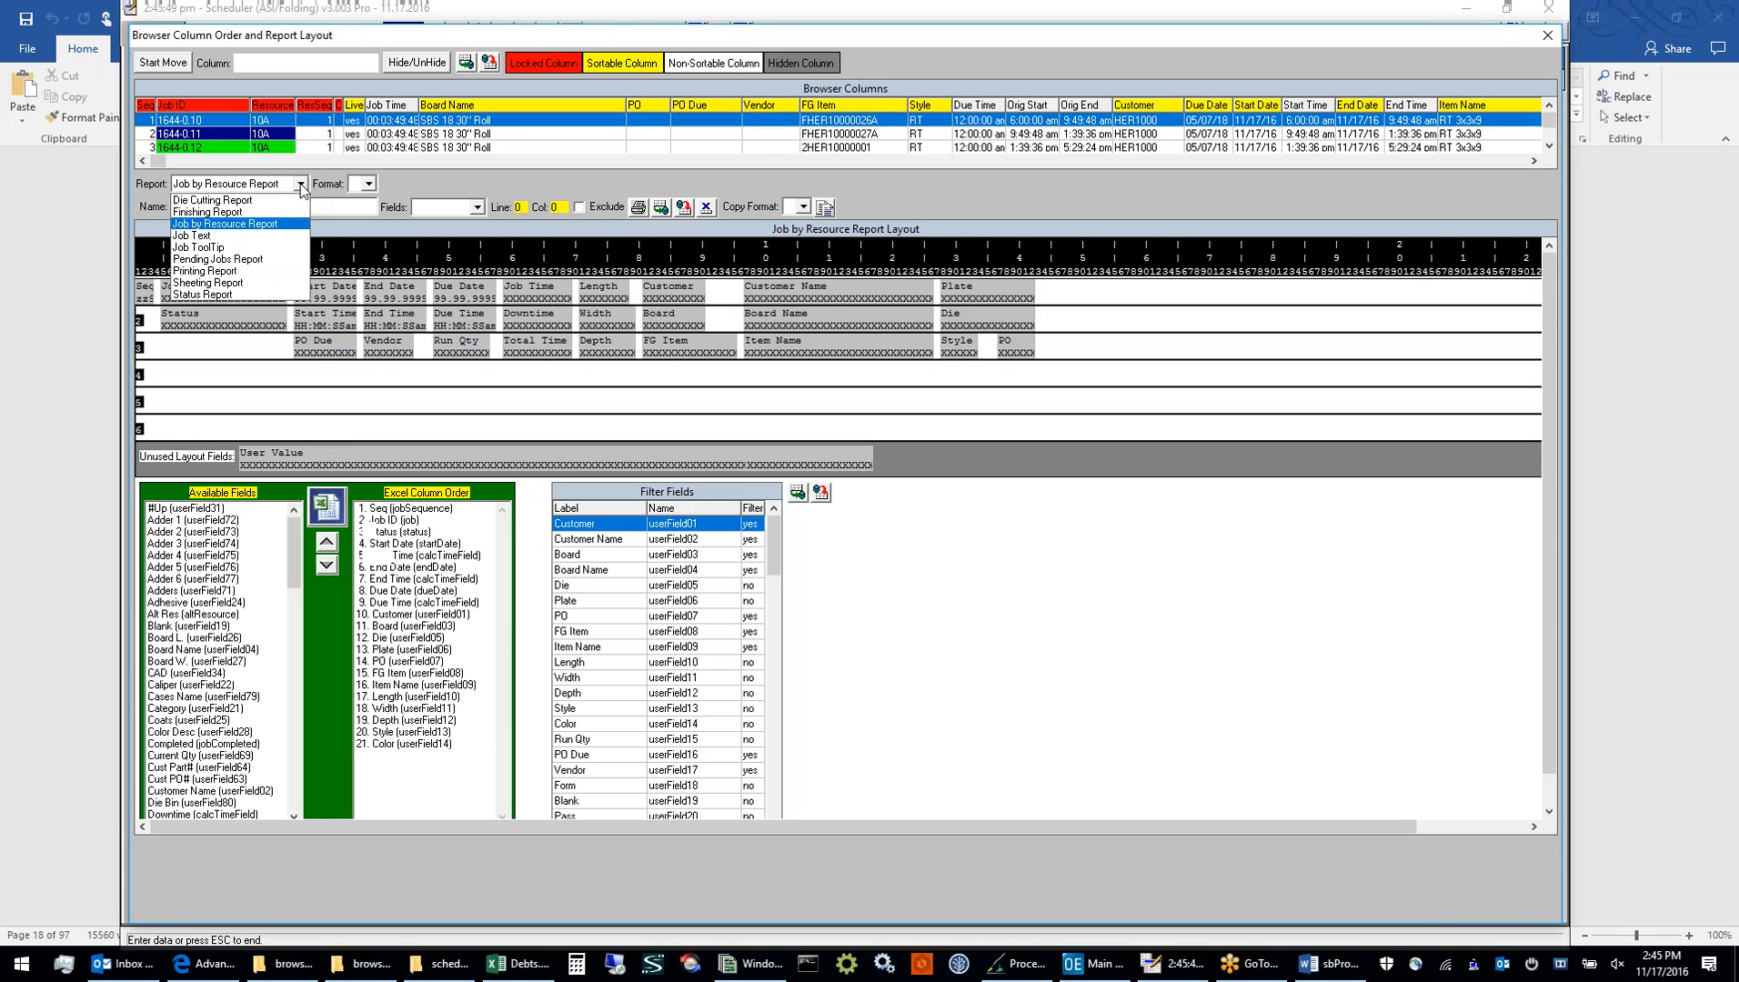
pyautogui.click(280, 242)
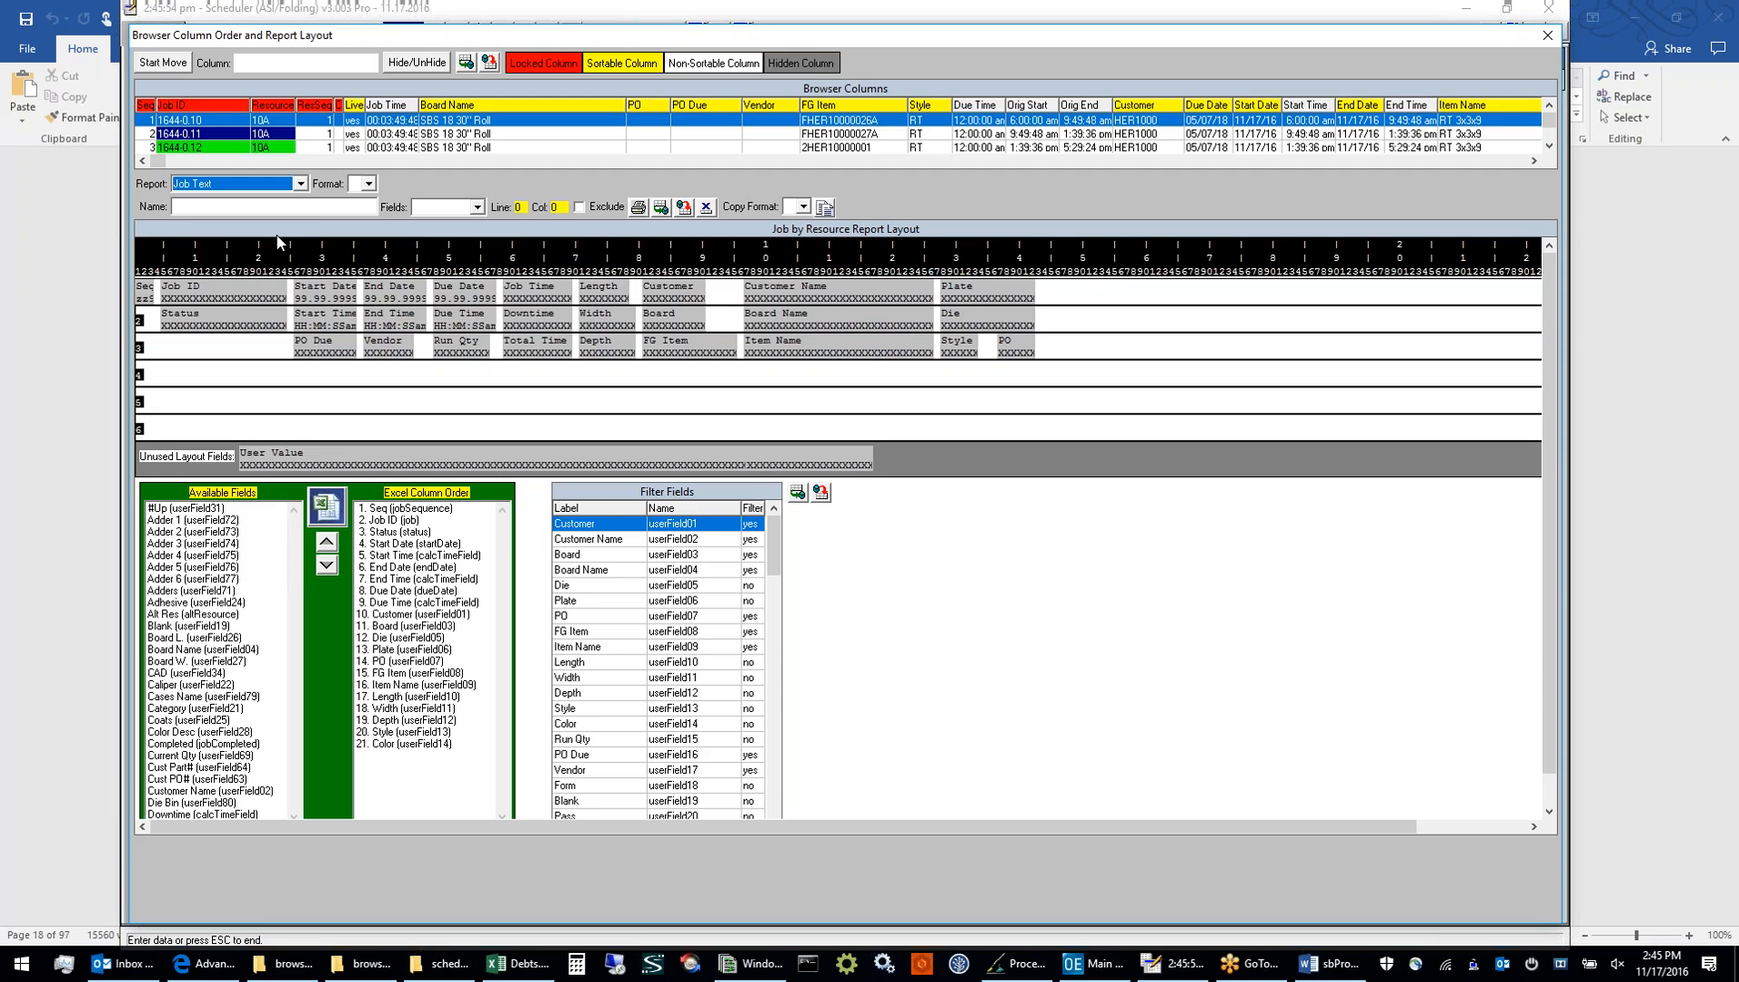
pyautogui.click(368, 184)
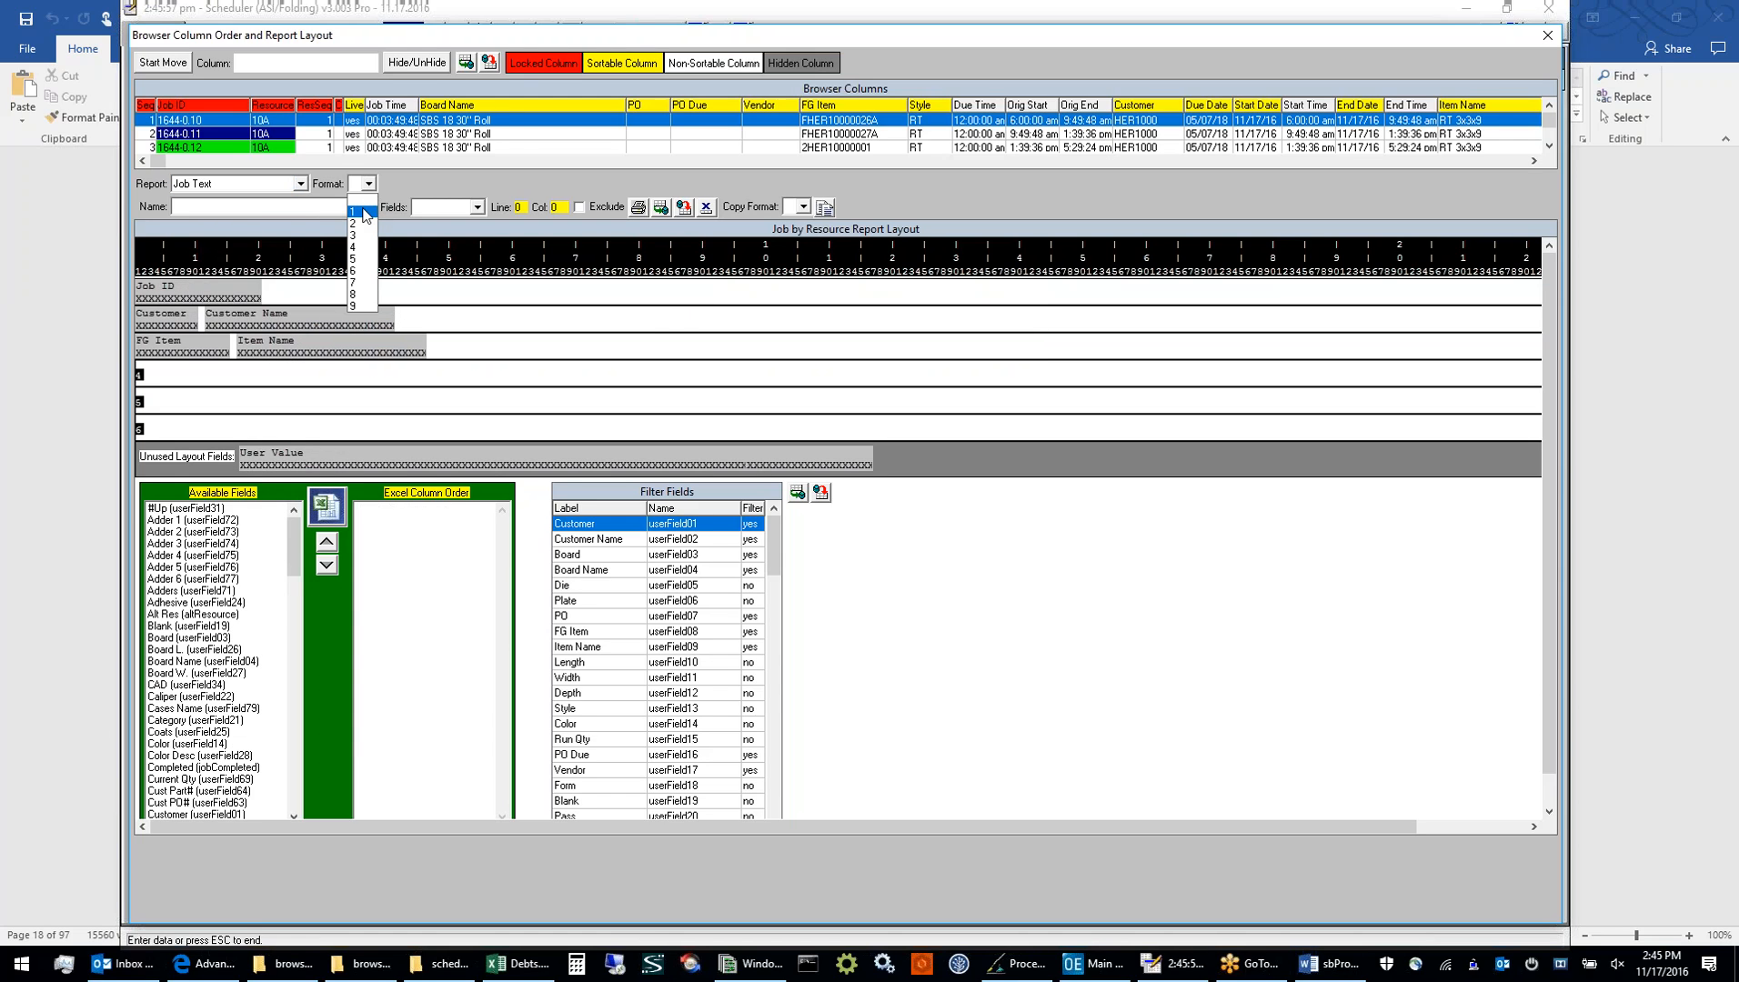
pyautogui.click(363, 212)
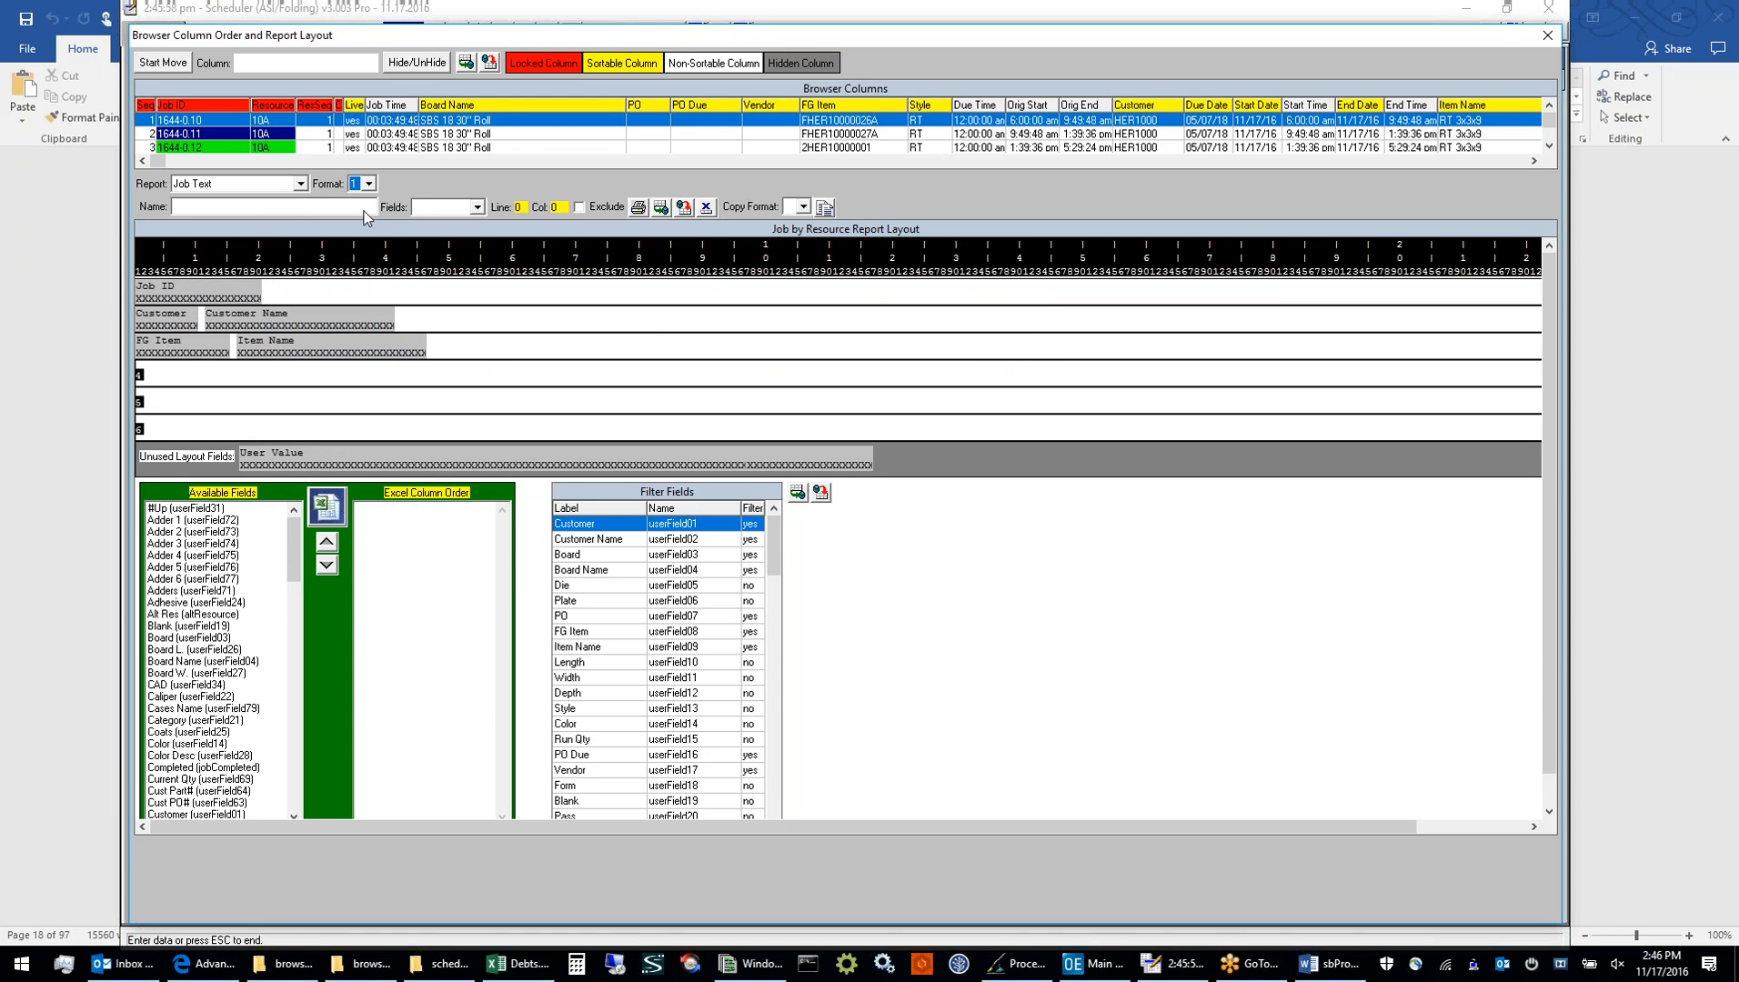
# Delete format 1 of the Job Text layout and save the report layout to complete the deletion
pyautogui.click(705, 210)
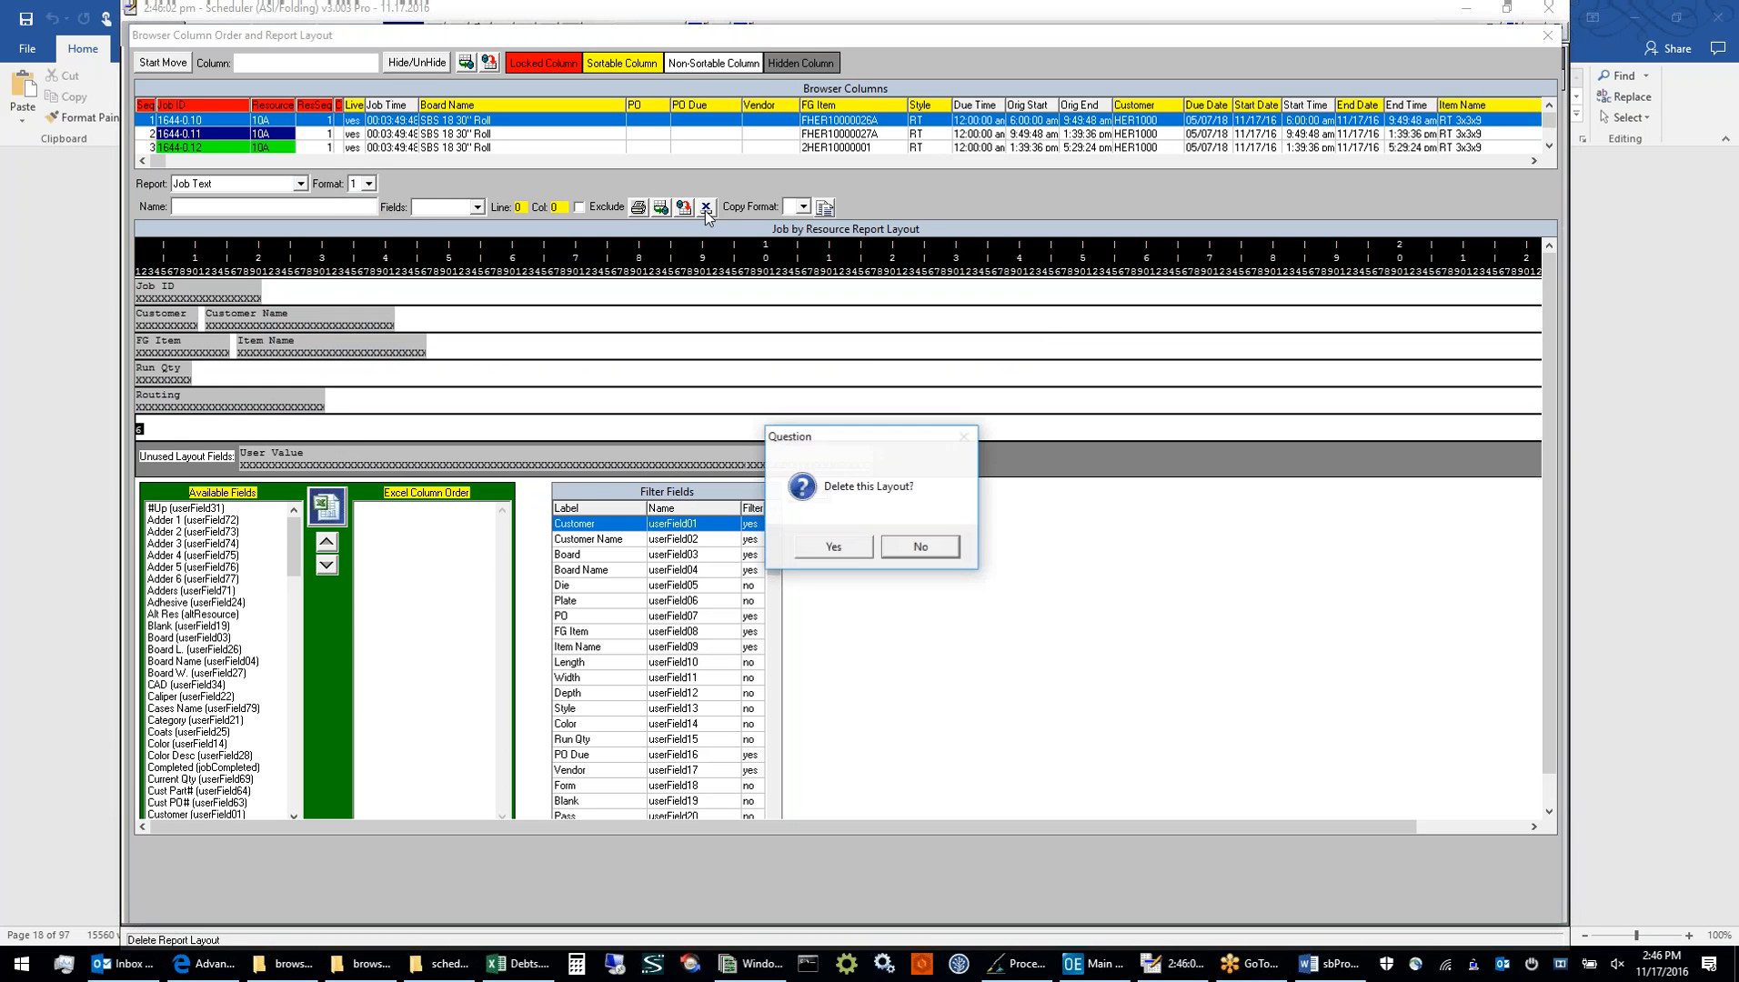
pyautogui.click(833, 548)
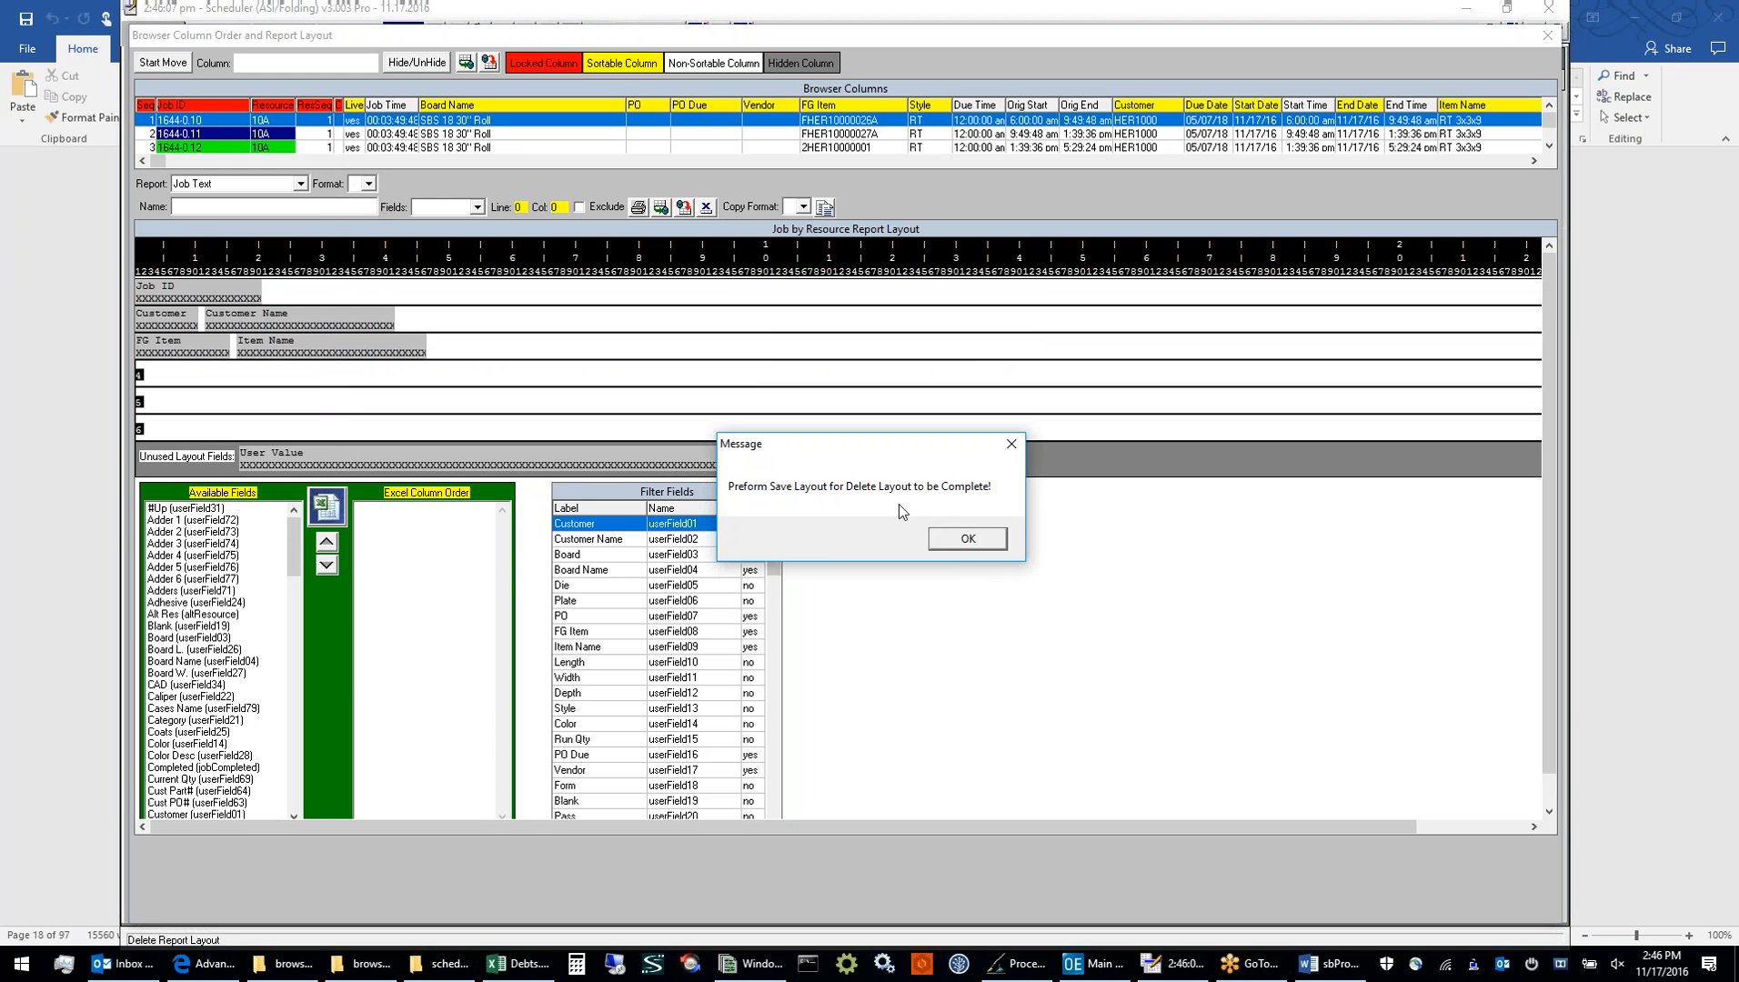
pyautogui.click(937, 536)
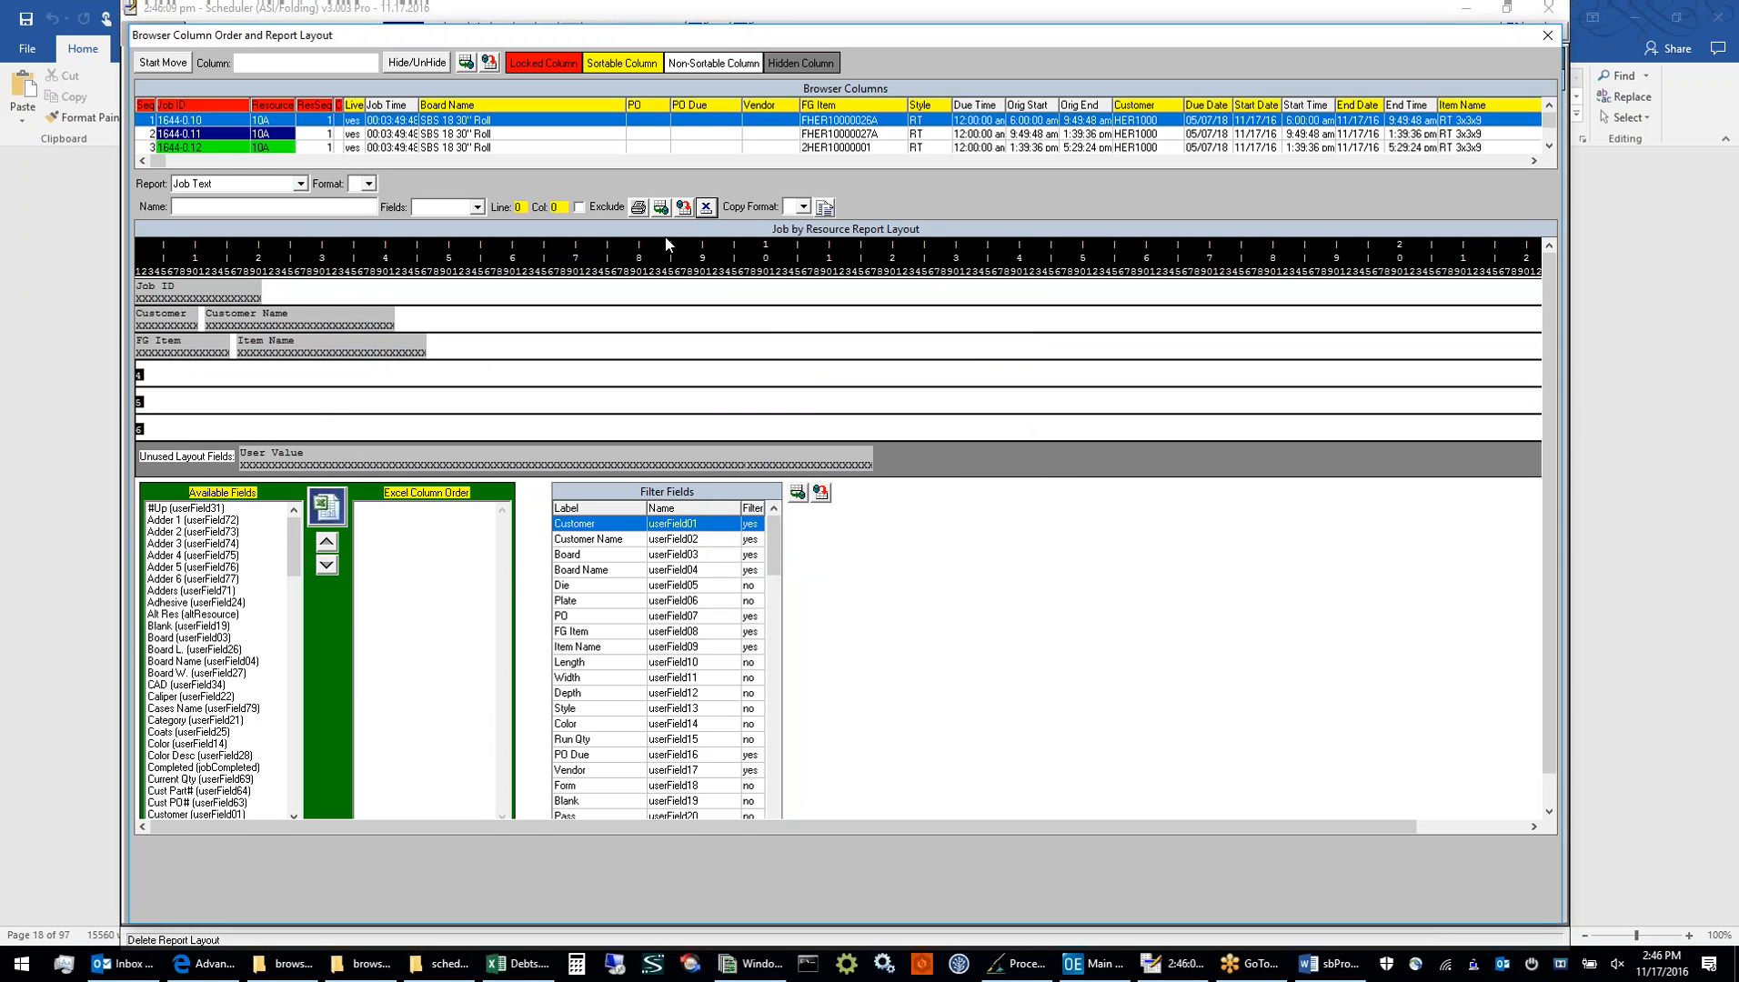
pyautogui.click(661, 209)
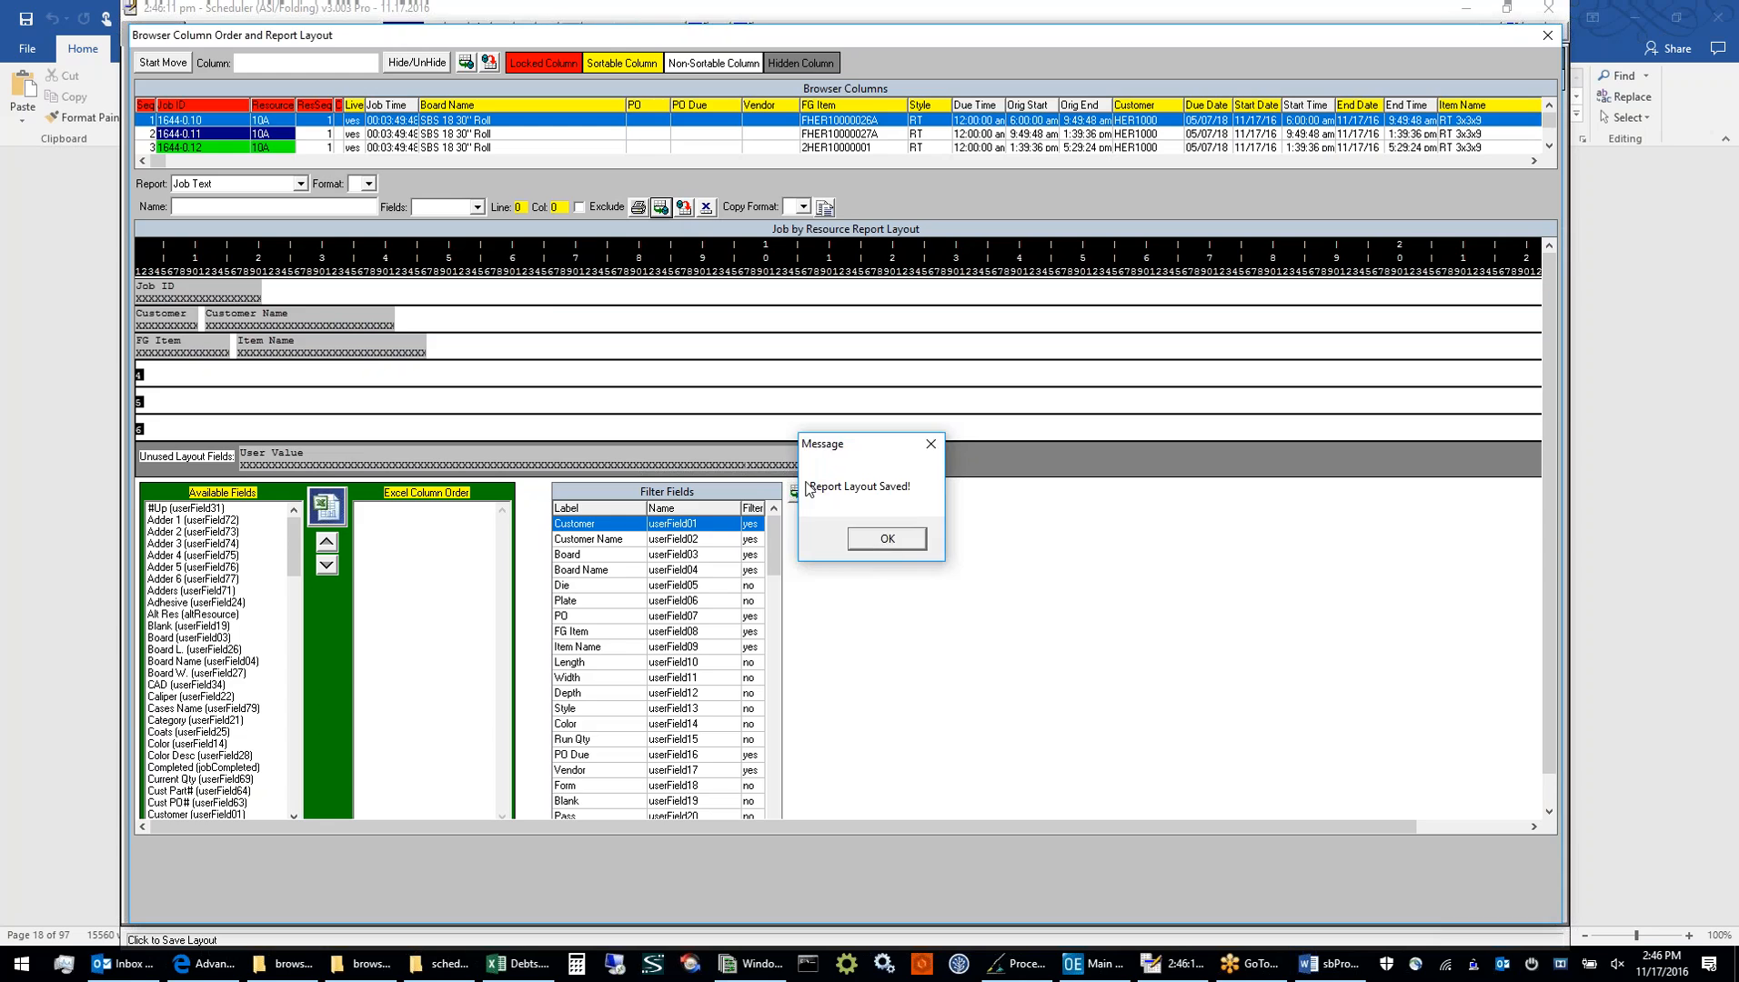
pyautogui.click(888, 540)
# View the Job ToolTip layout and close Browser Column Order and Report Layout
pyautogui.click(304, 185)
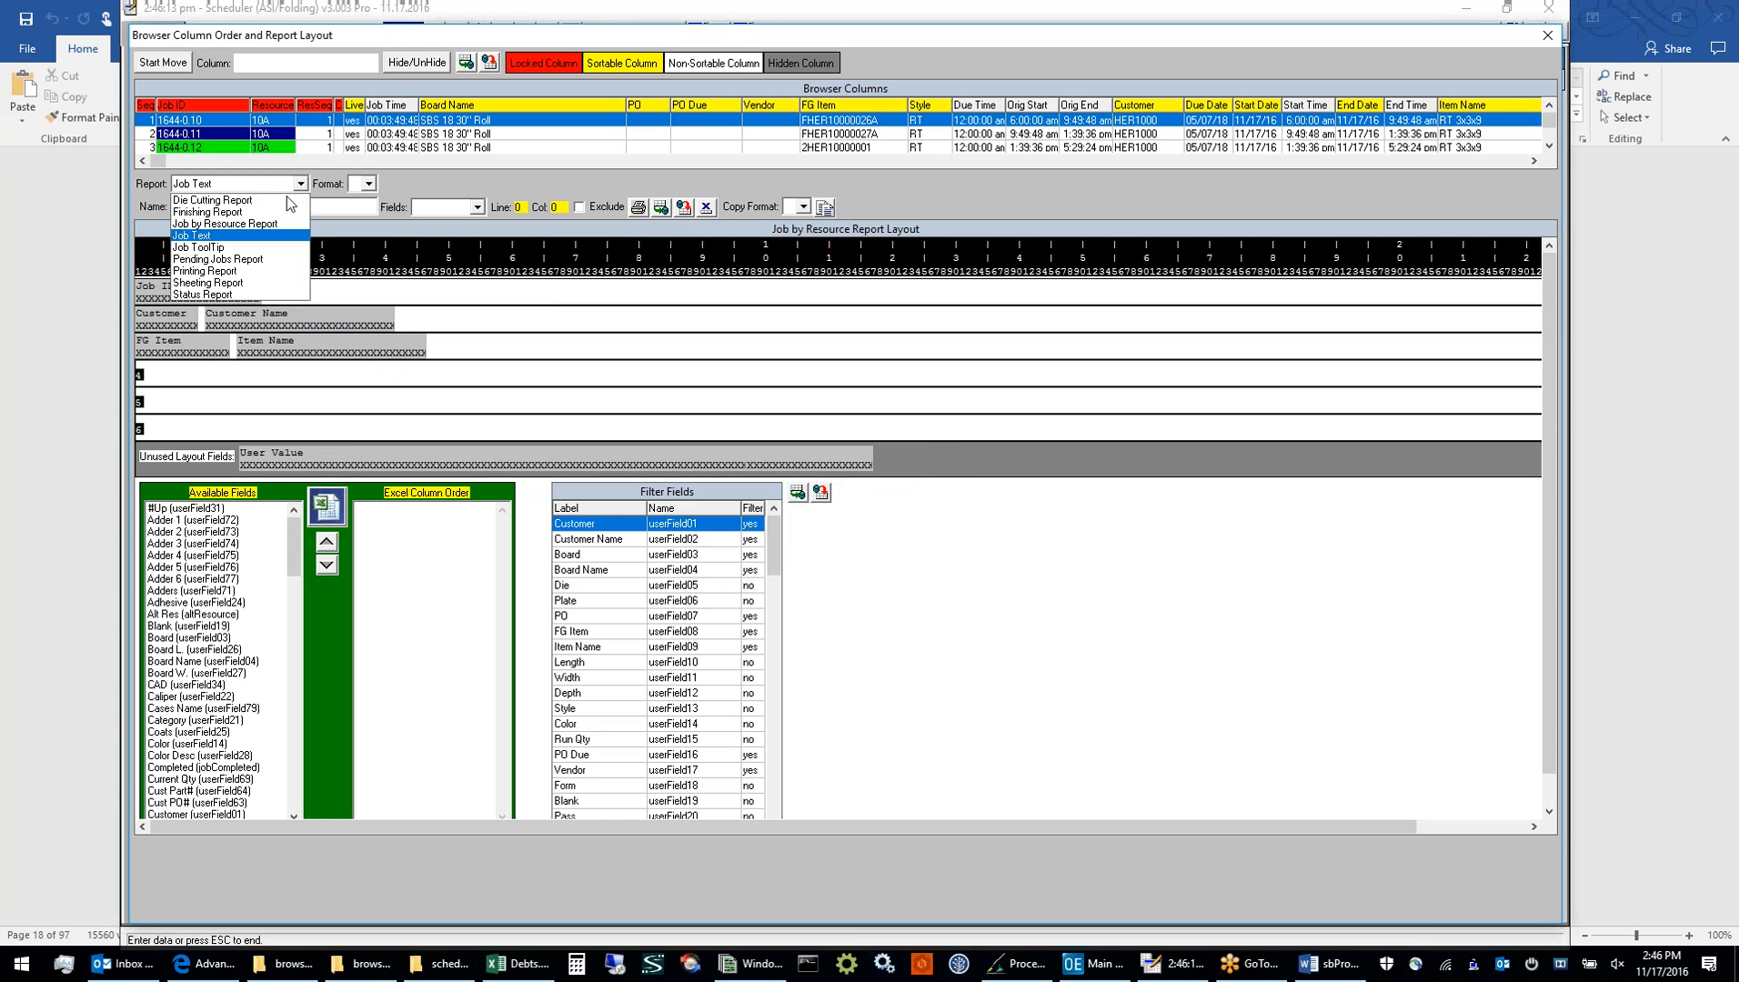
pyautogui.click(267, 247)
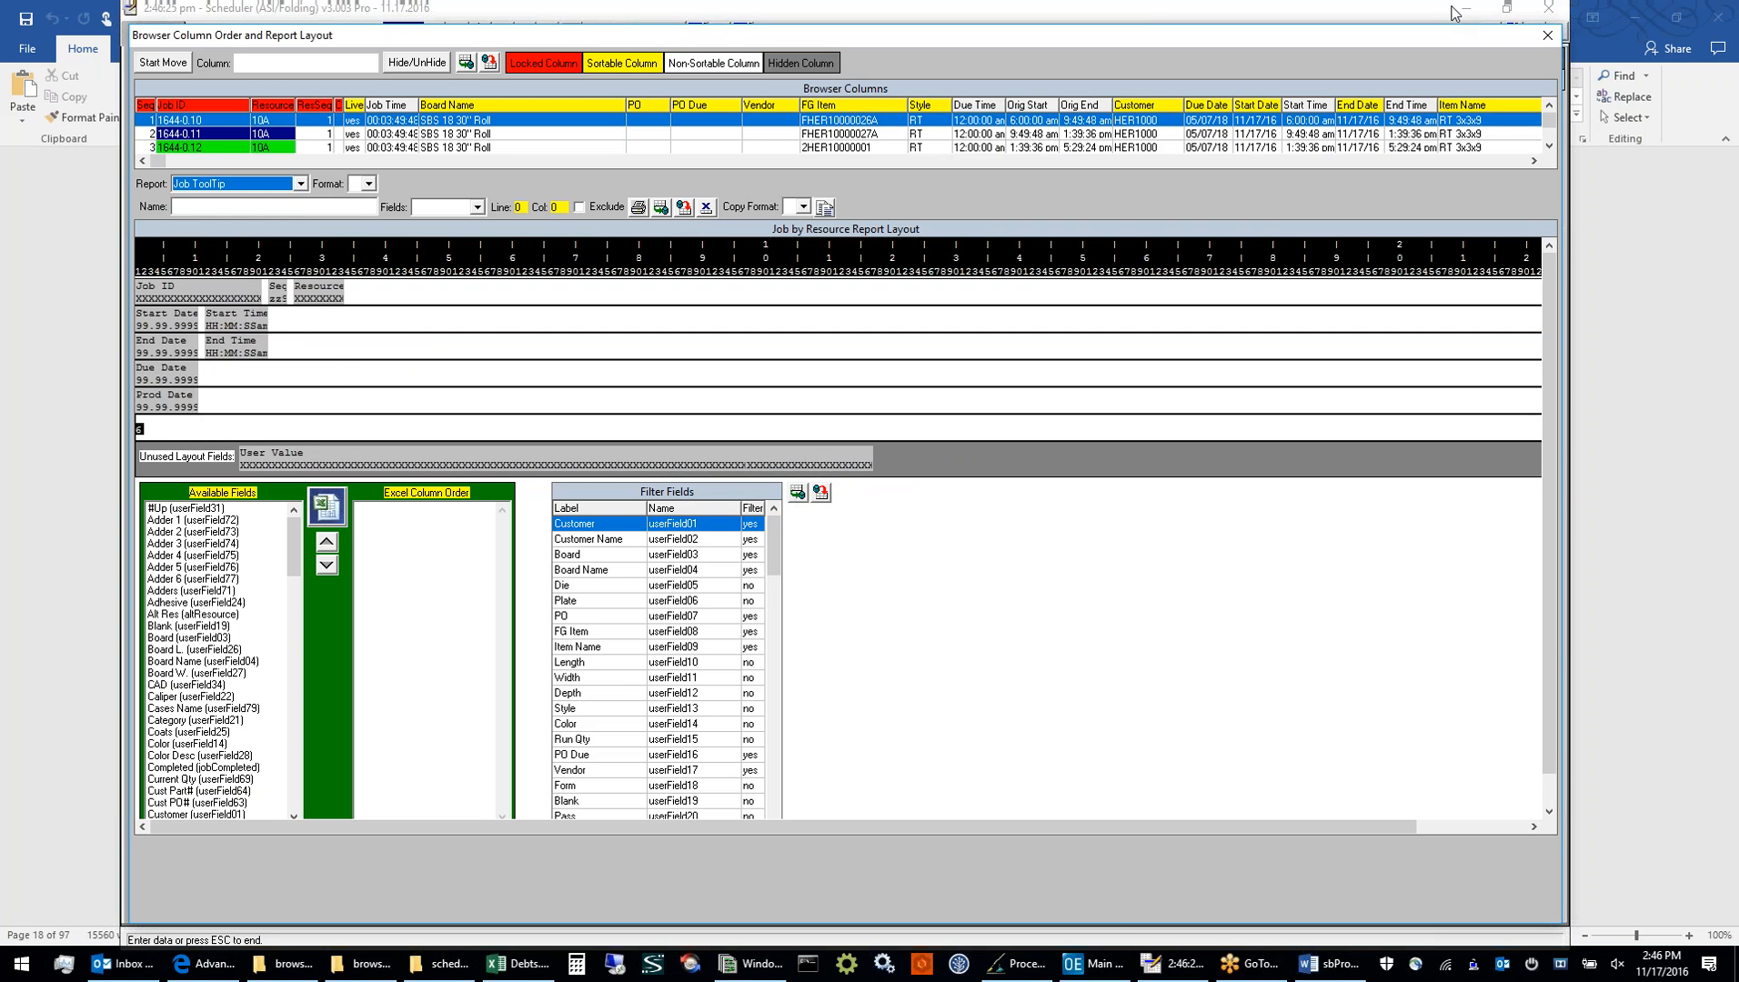
pyautogui.click(1548, 38)
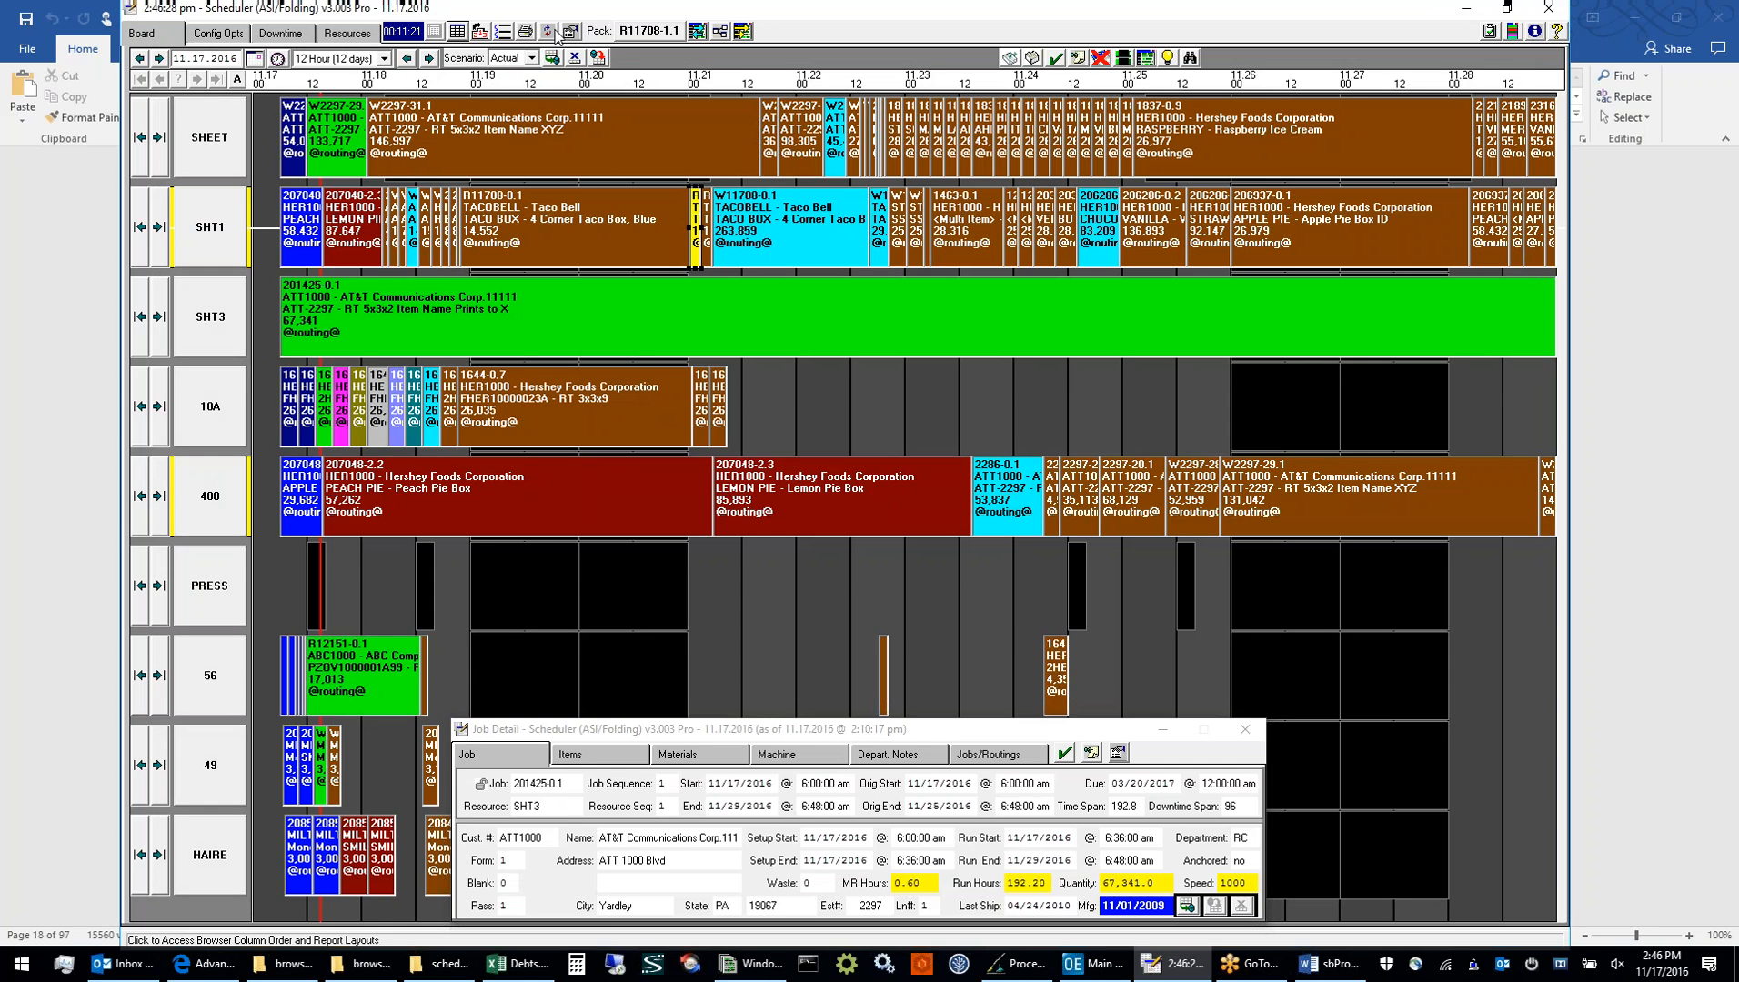
# Reload the board jobs from source without saving the current board
pyautogui.click(551, 31)
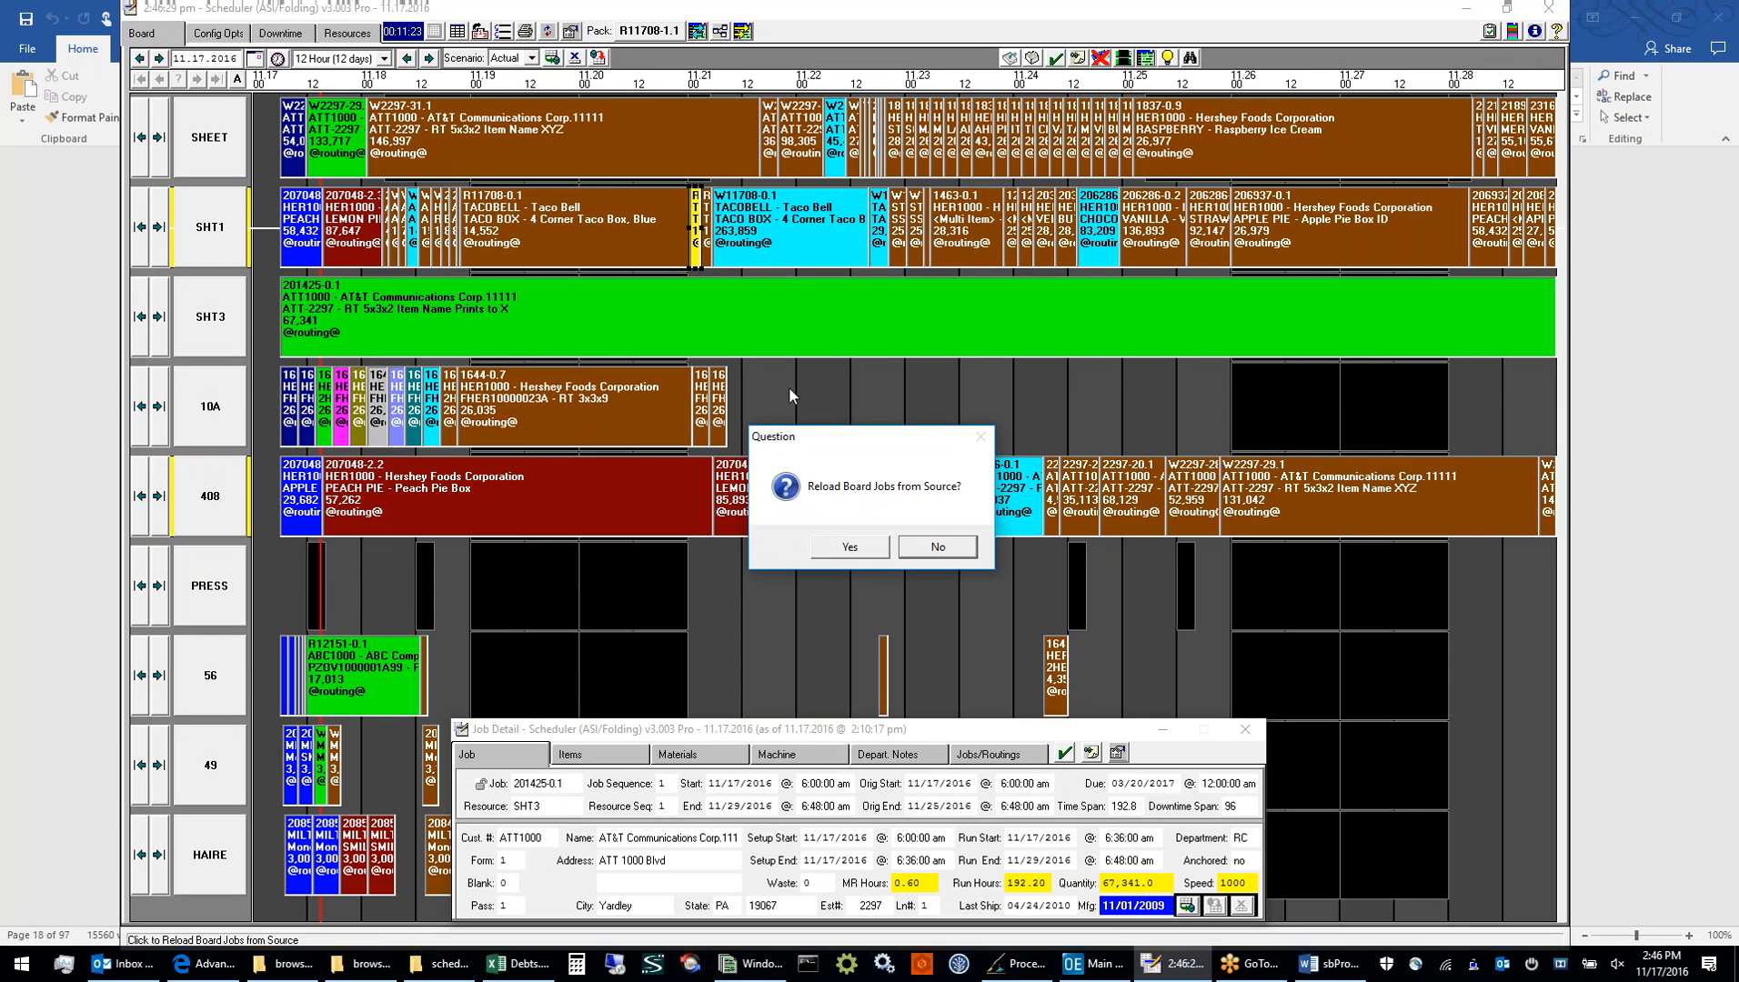
pyautogui.click(942, 546)
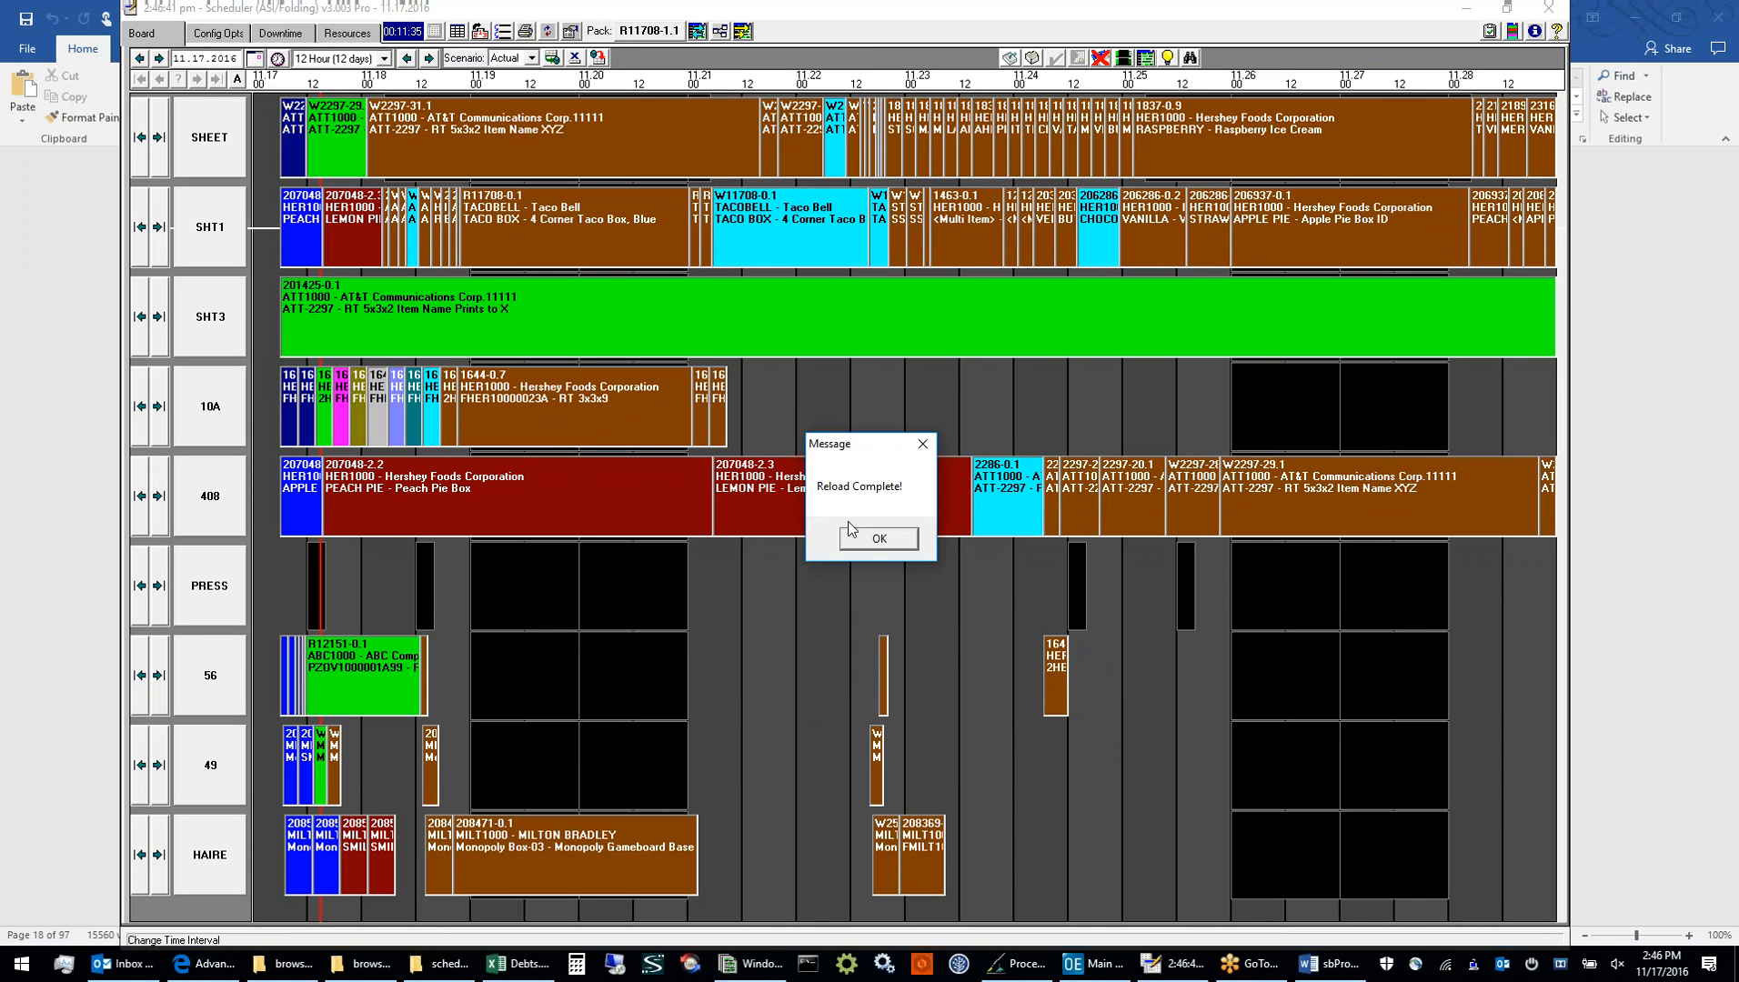
pyautogui.click(864, 540)
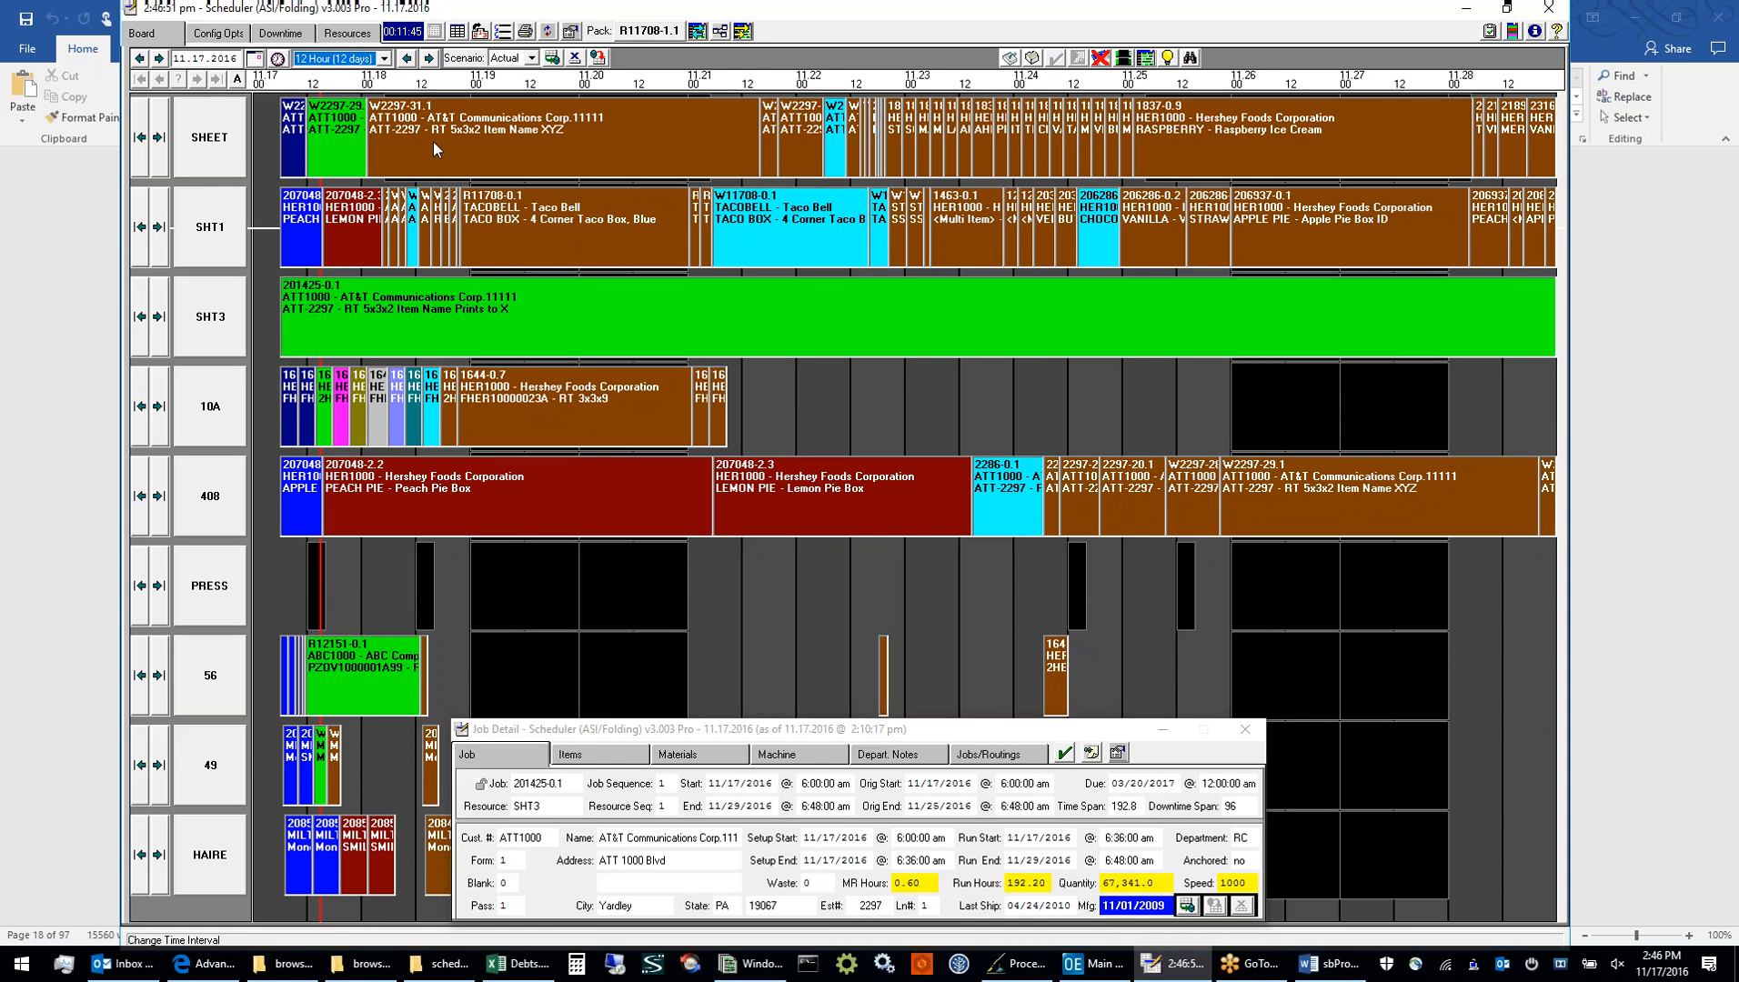
# Set the board's time interval to 3 Hour (3 days) and list only the SHT1 jobs in Move Job Resource
pyautogui.click(383, 60)
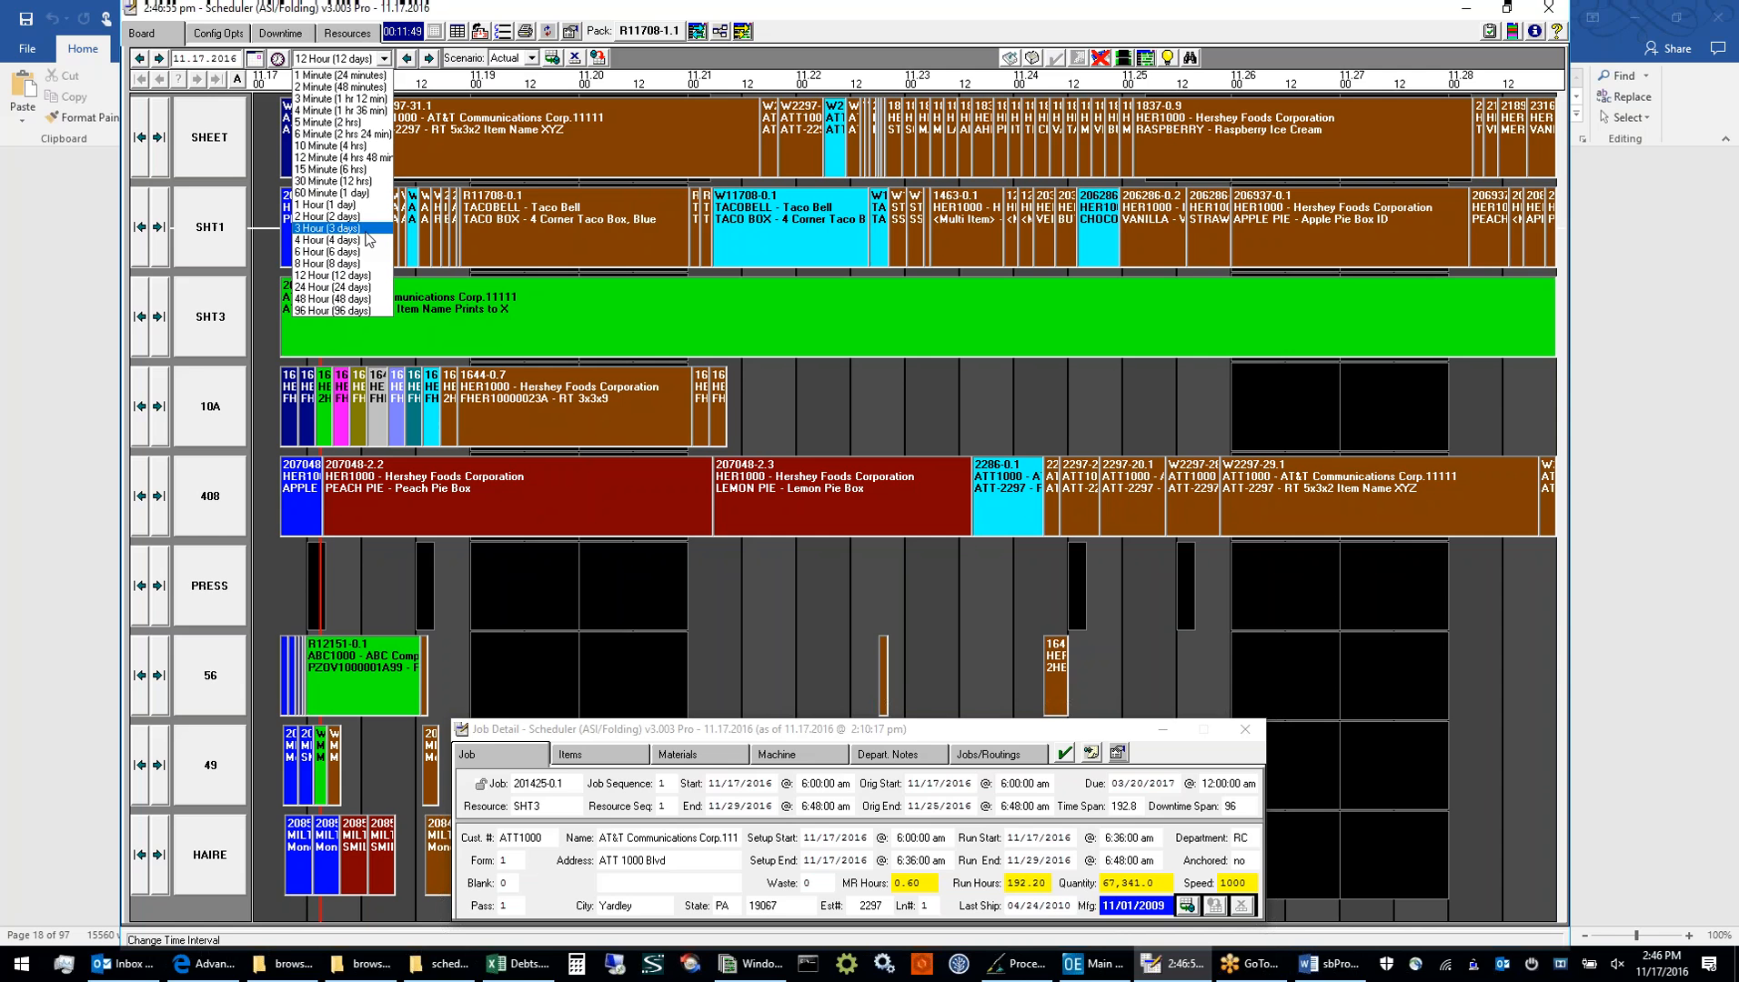
pyautogui.click(367, 231)
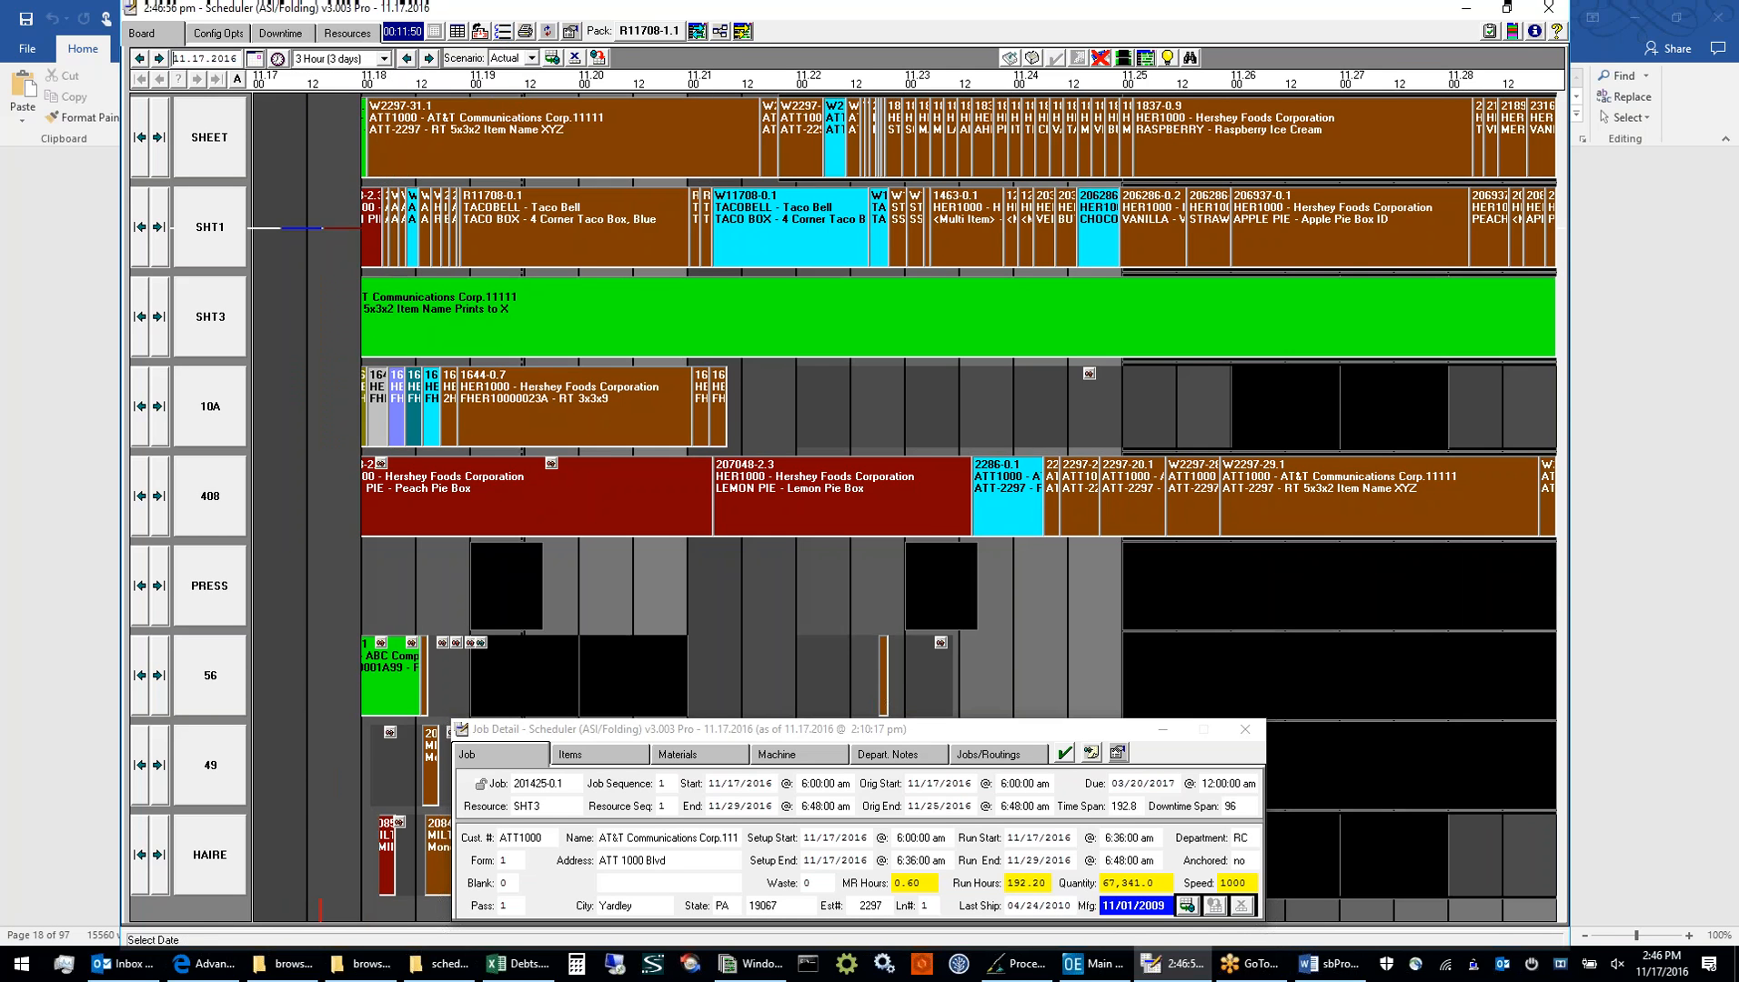
pyautogui.click(502, 34)
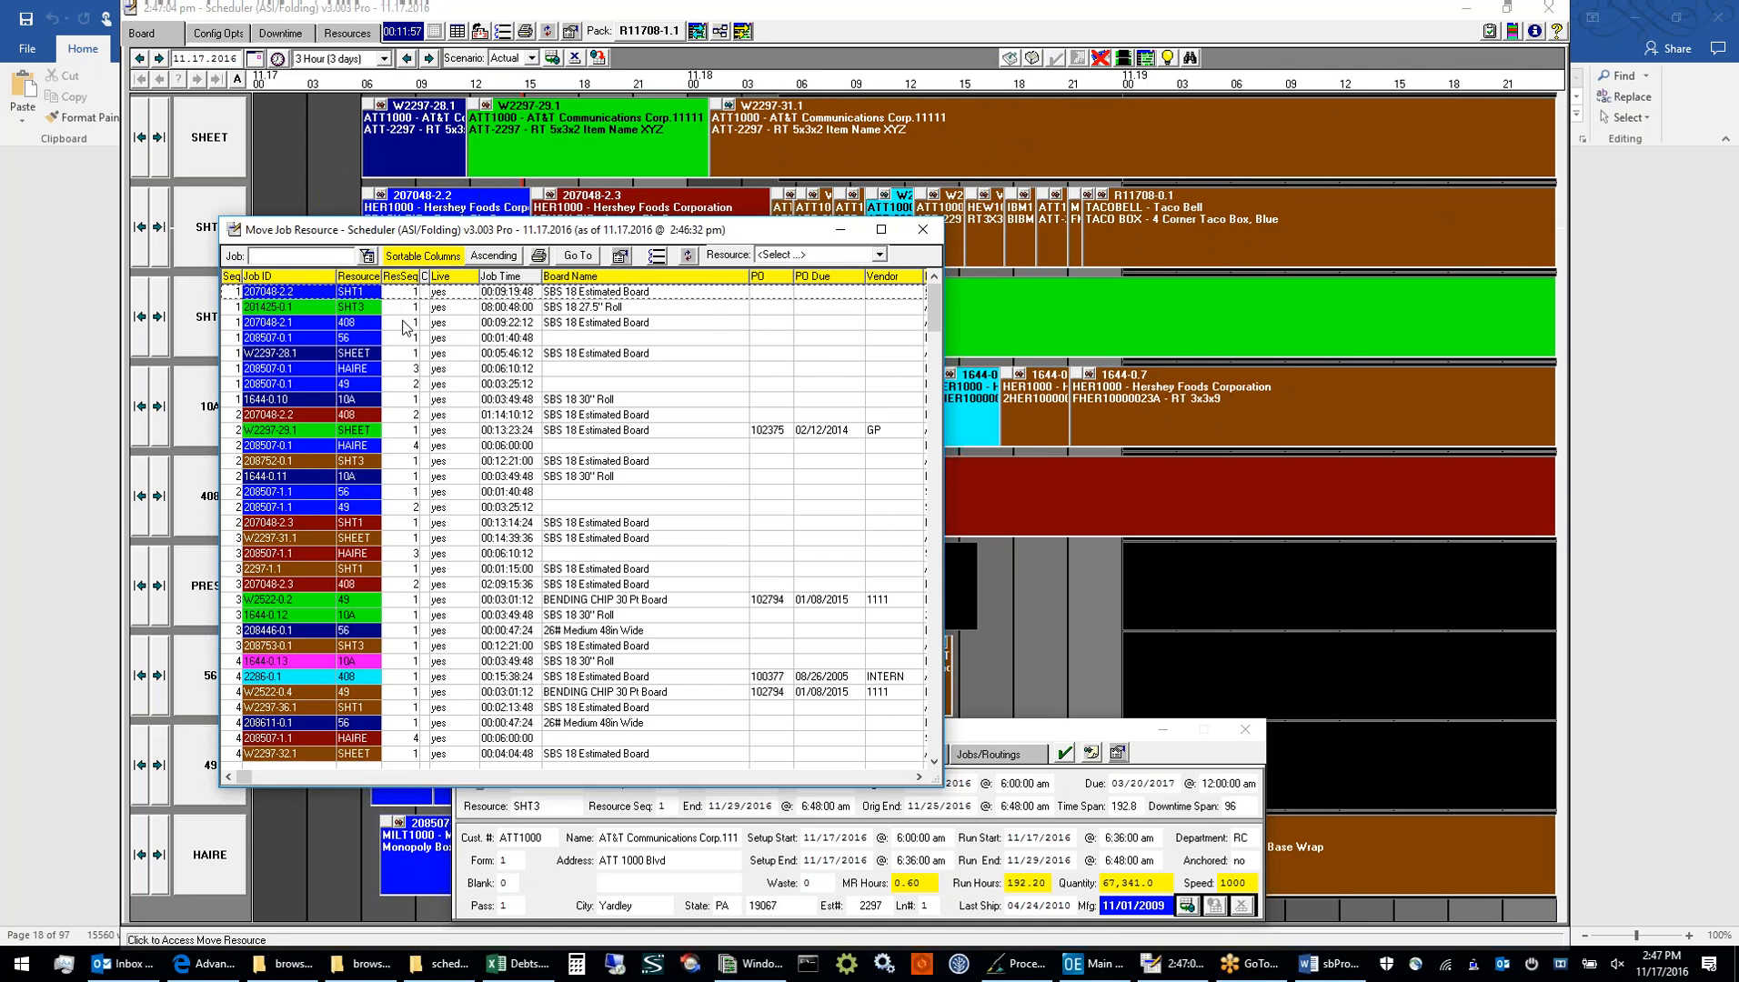
pyautogui.click(879, 256)
pyautogui.scroll(-10, 834, 373)
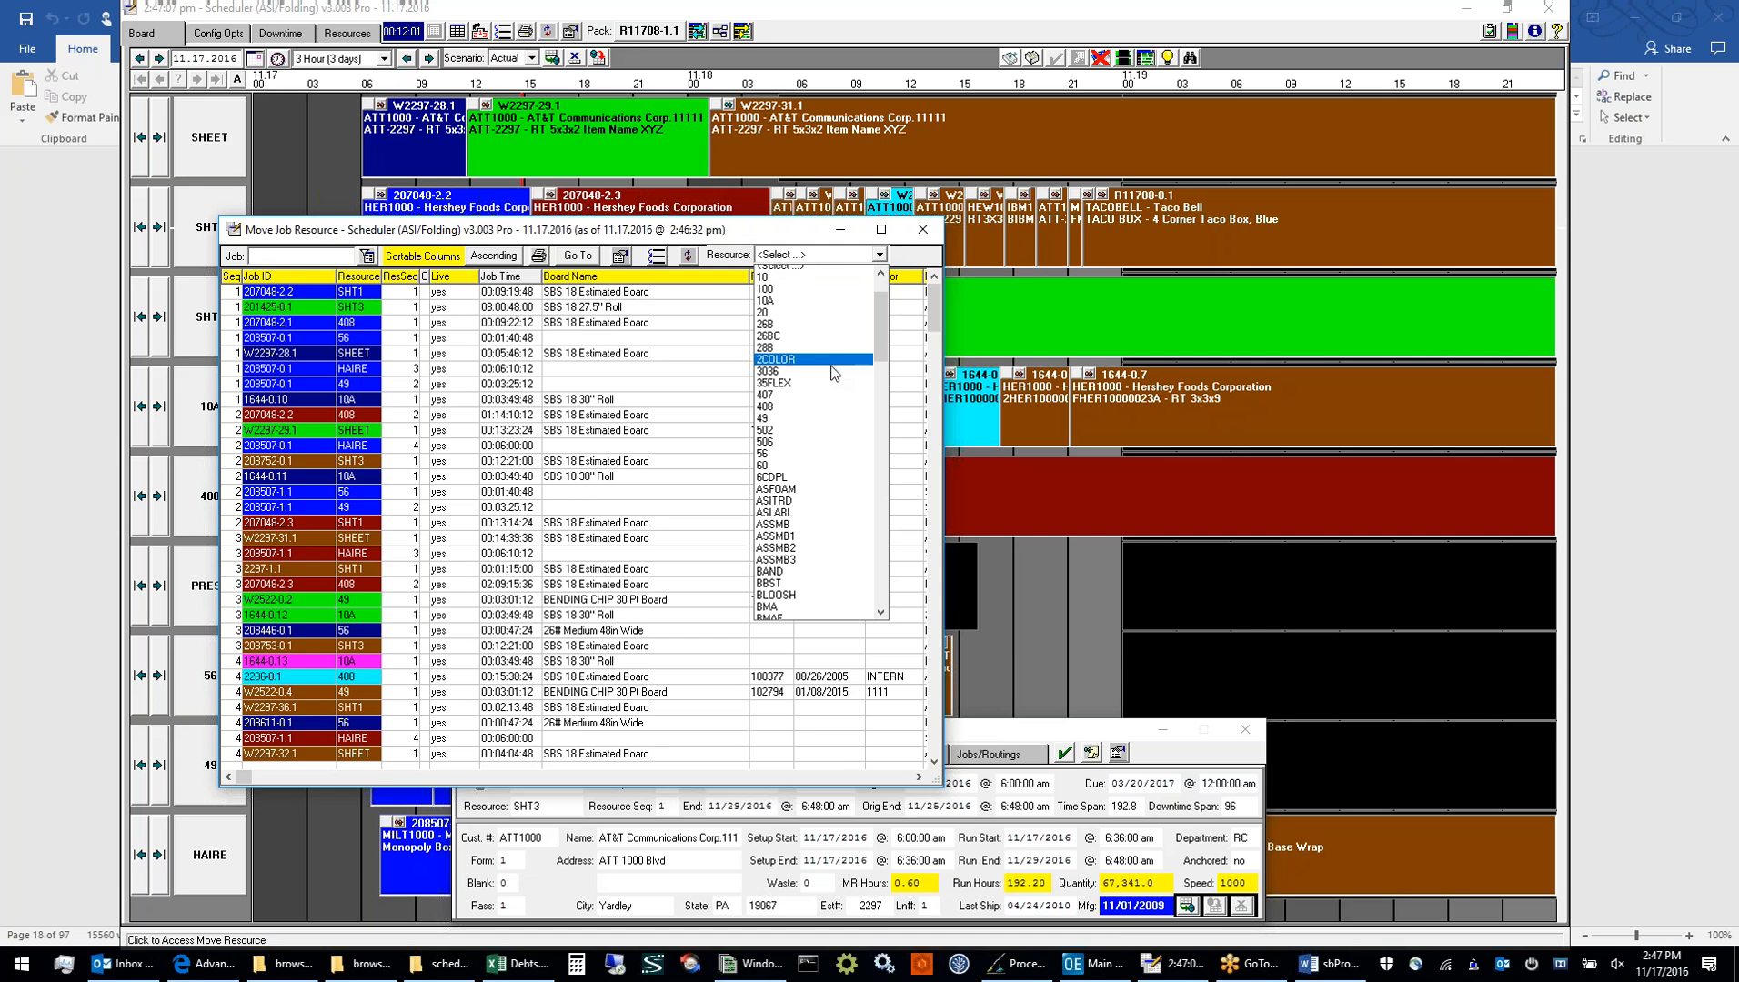
pyautogui.scroll(-20, 835, 372)
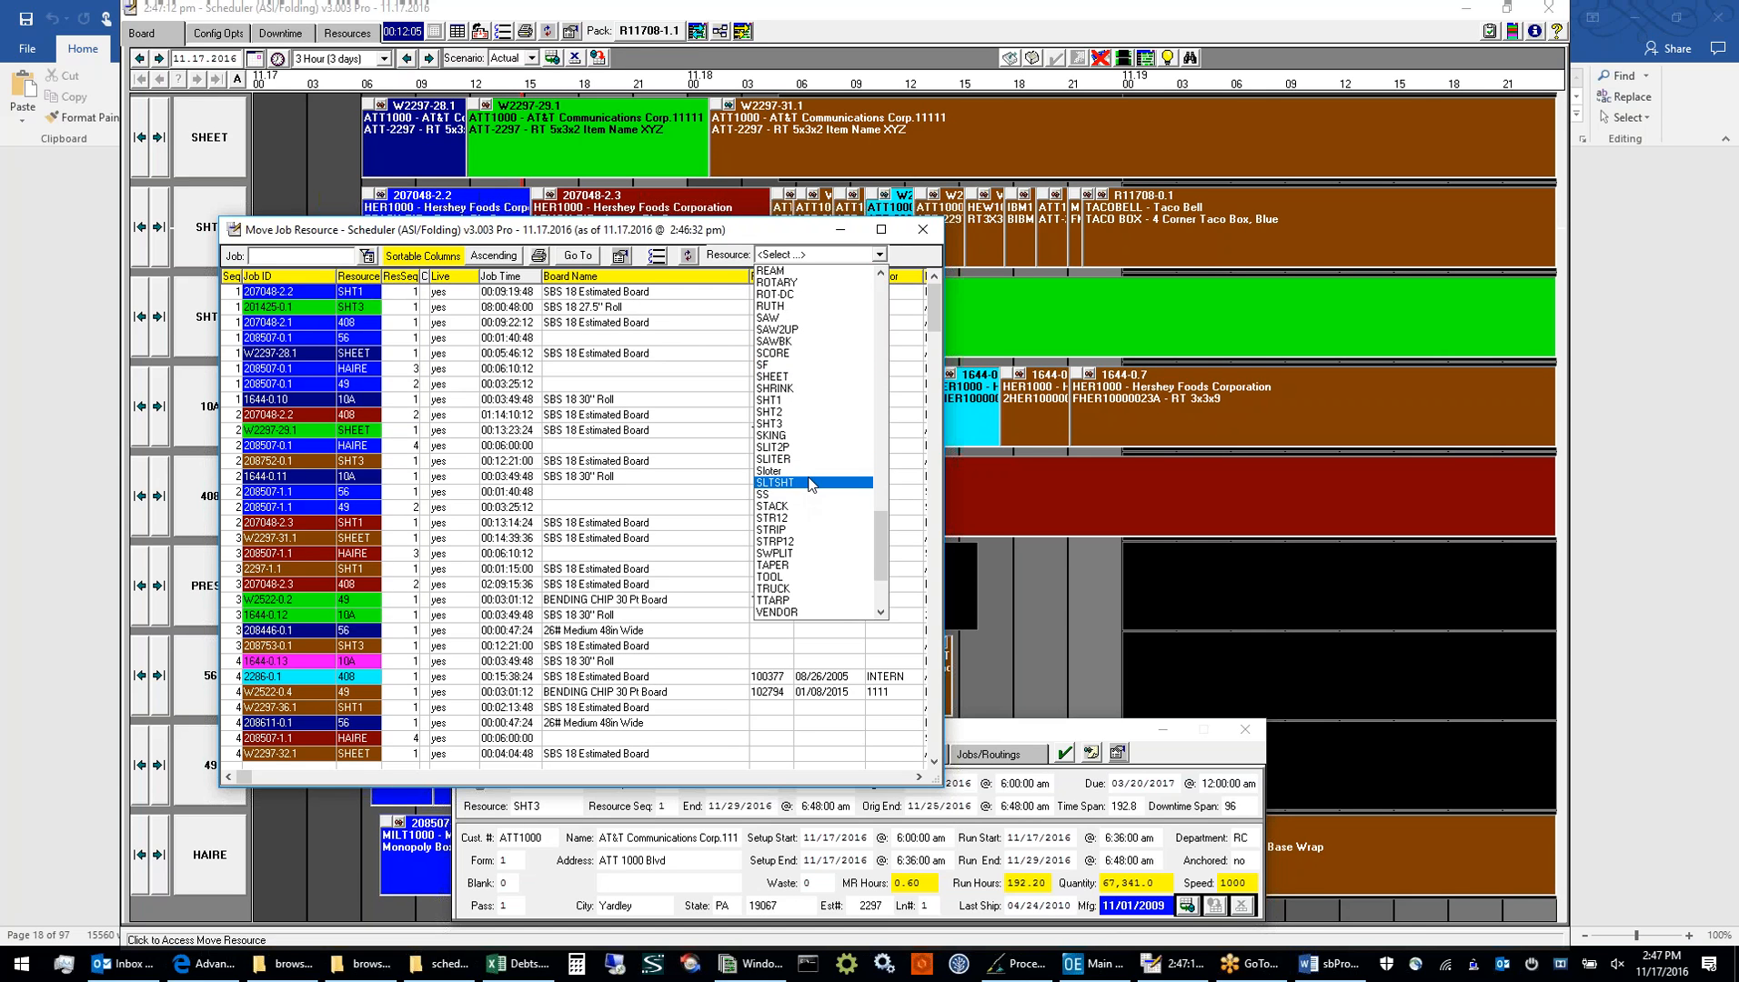
pyautogui.click(797, 400)
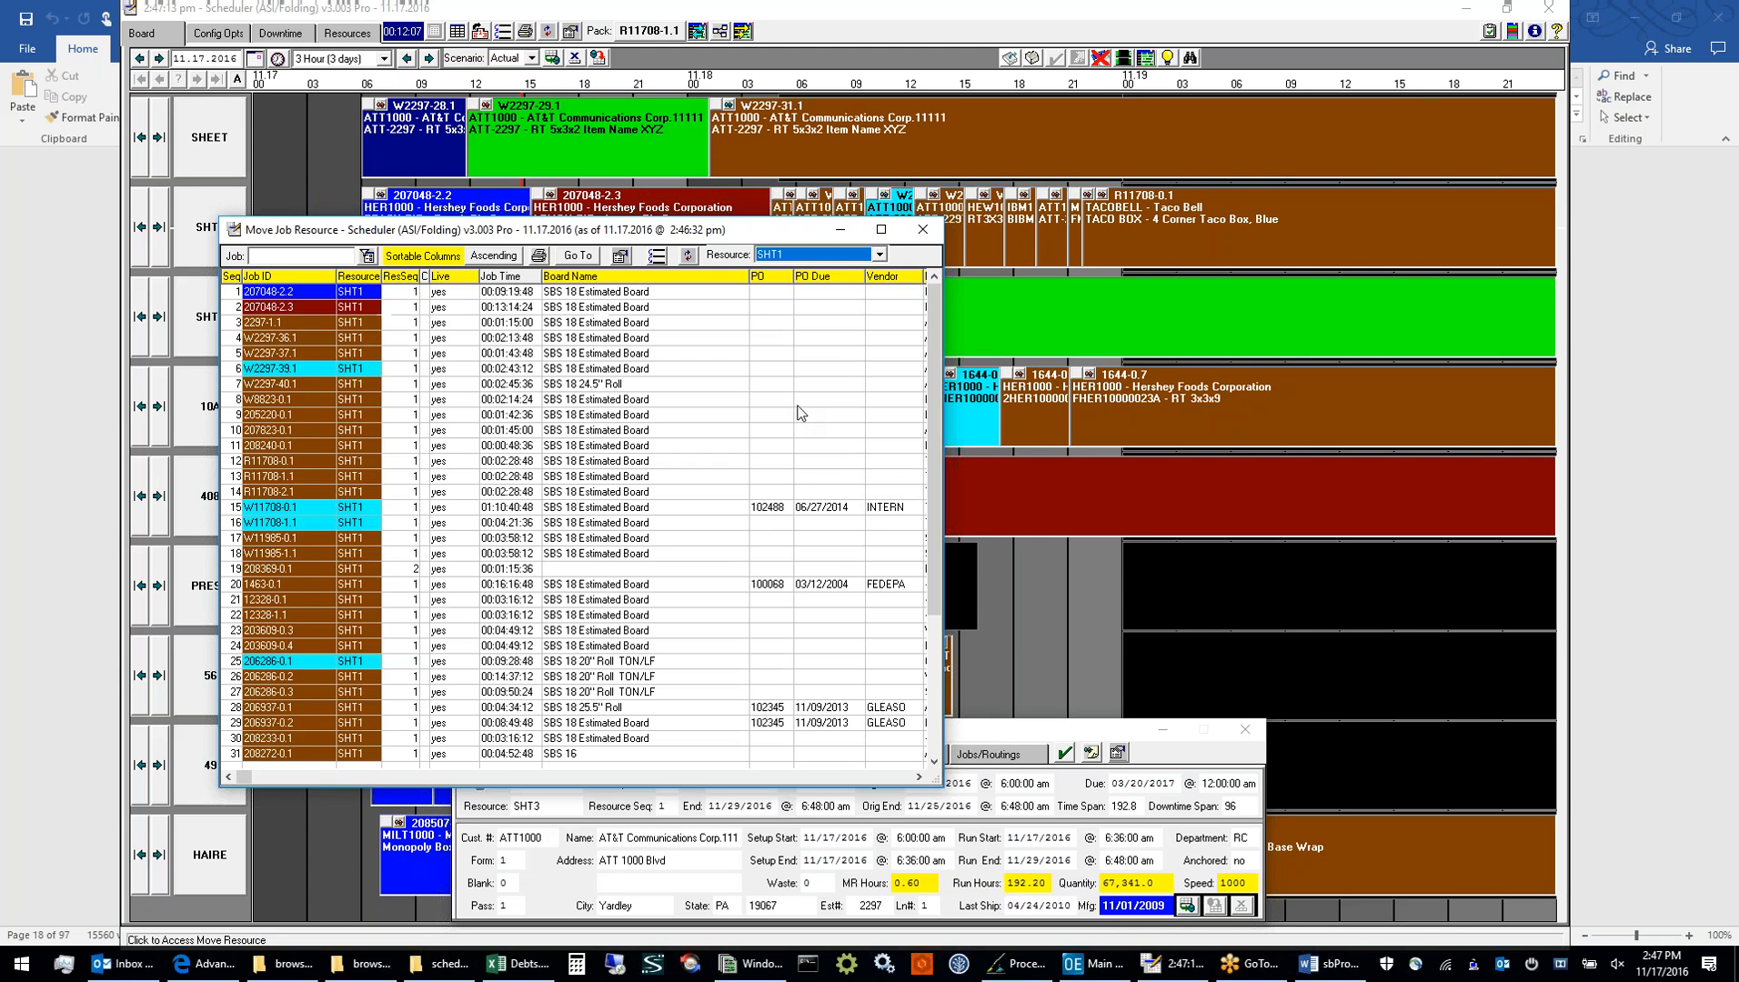
# Move the SHT1 jobs in rows 4 to 13, 18, 21, 22 and 28 to the PRESS - 50" PRESS resource and close Move Job Resource
pyautogui.moveTo(408, 346); pyautogui.dragTo(440, 480)
pyautogui.keyDown('ctrl'); pyautogui.click(496, 554); pyautogui.keyUp('ctrl')
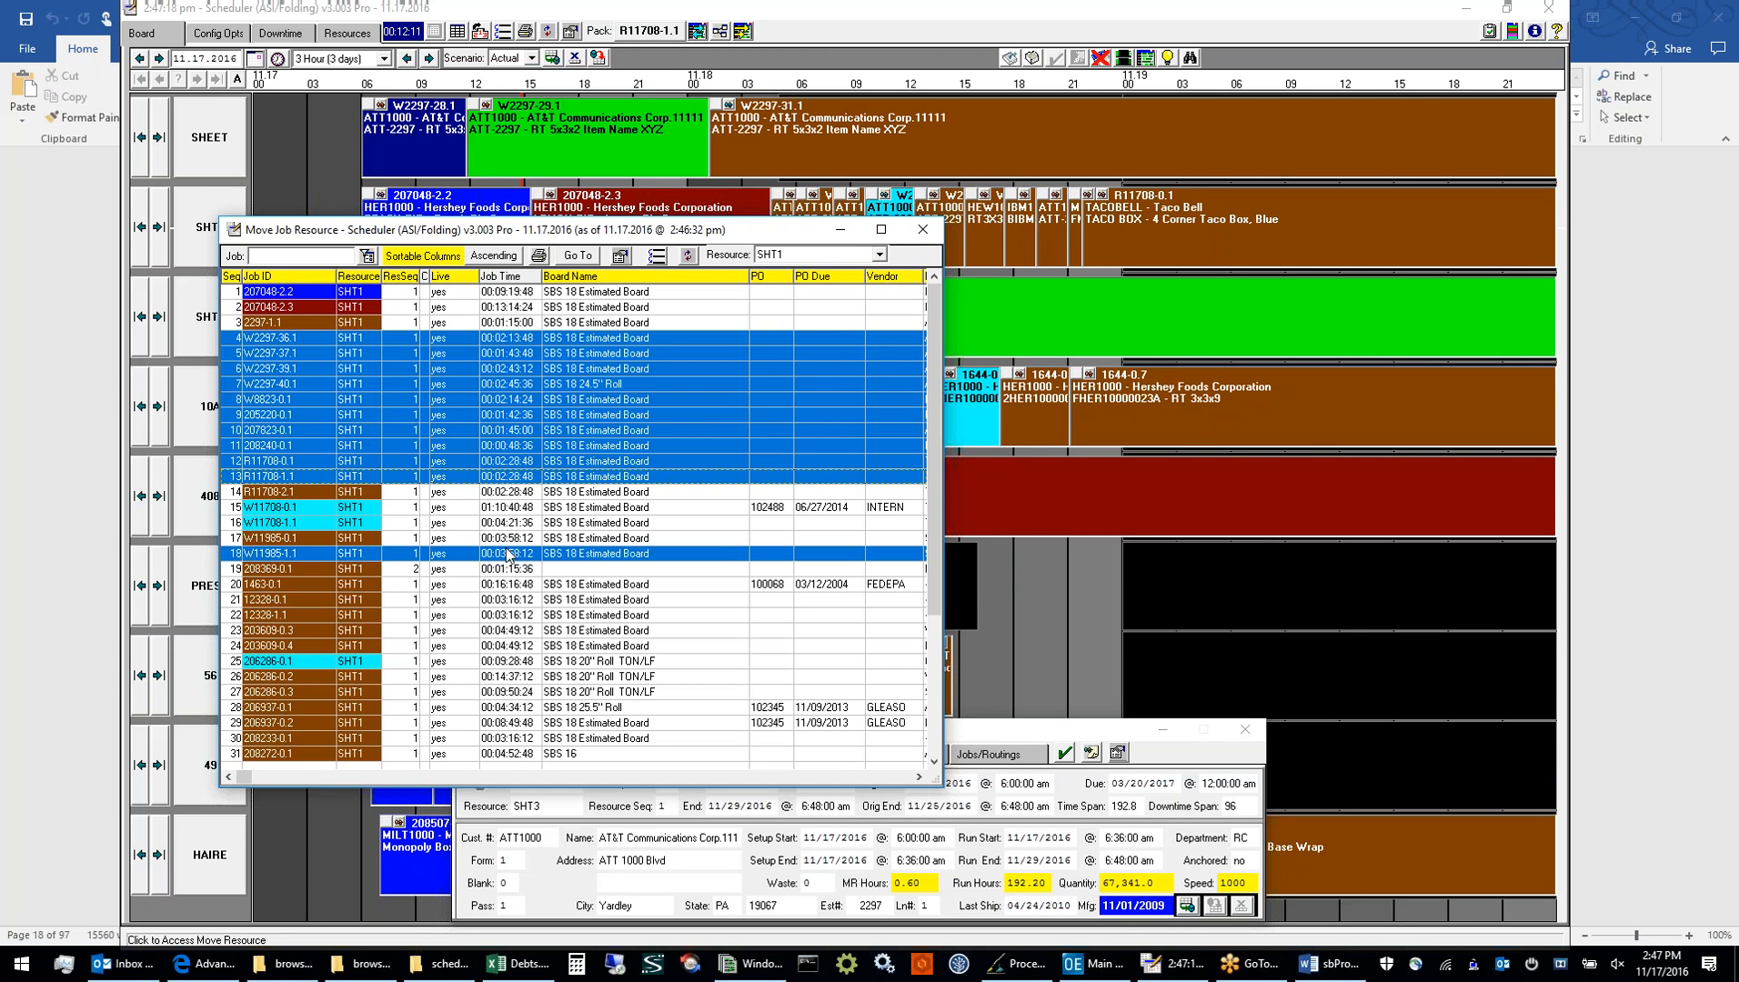
pyautogui.moveTo(500, 601); pyautogui.dragTo(500, 616)
pyautogui.keyDown('ctrl'); pyautogui.click(521, 709); pyautogui.keyUp('ctrl')
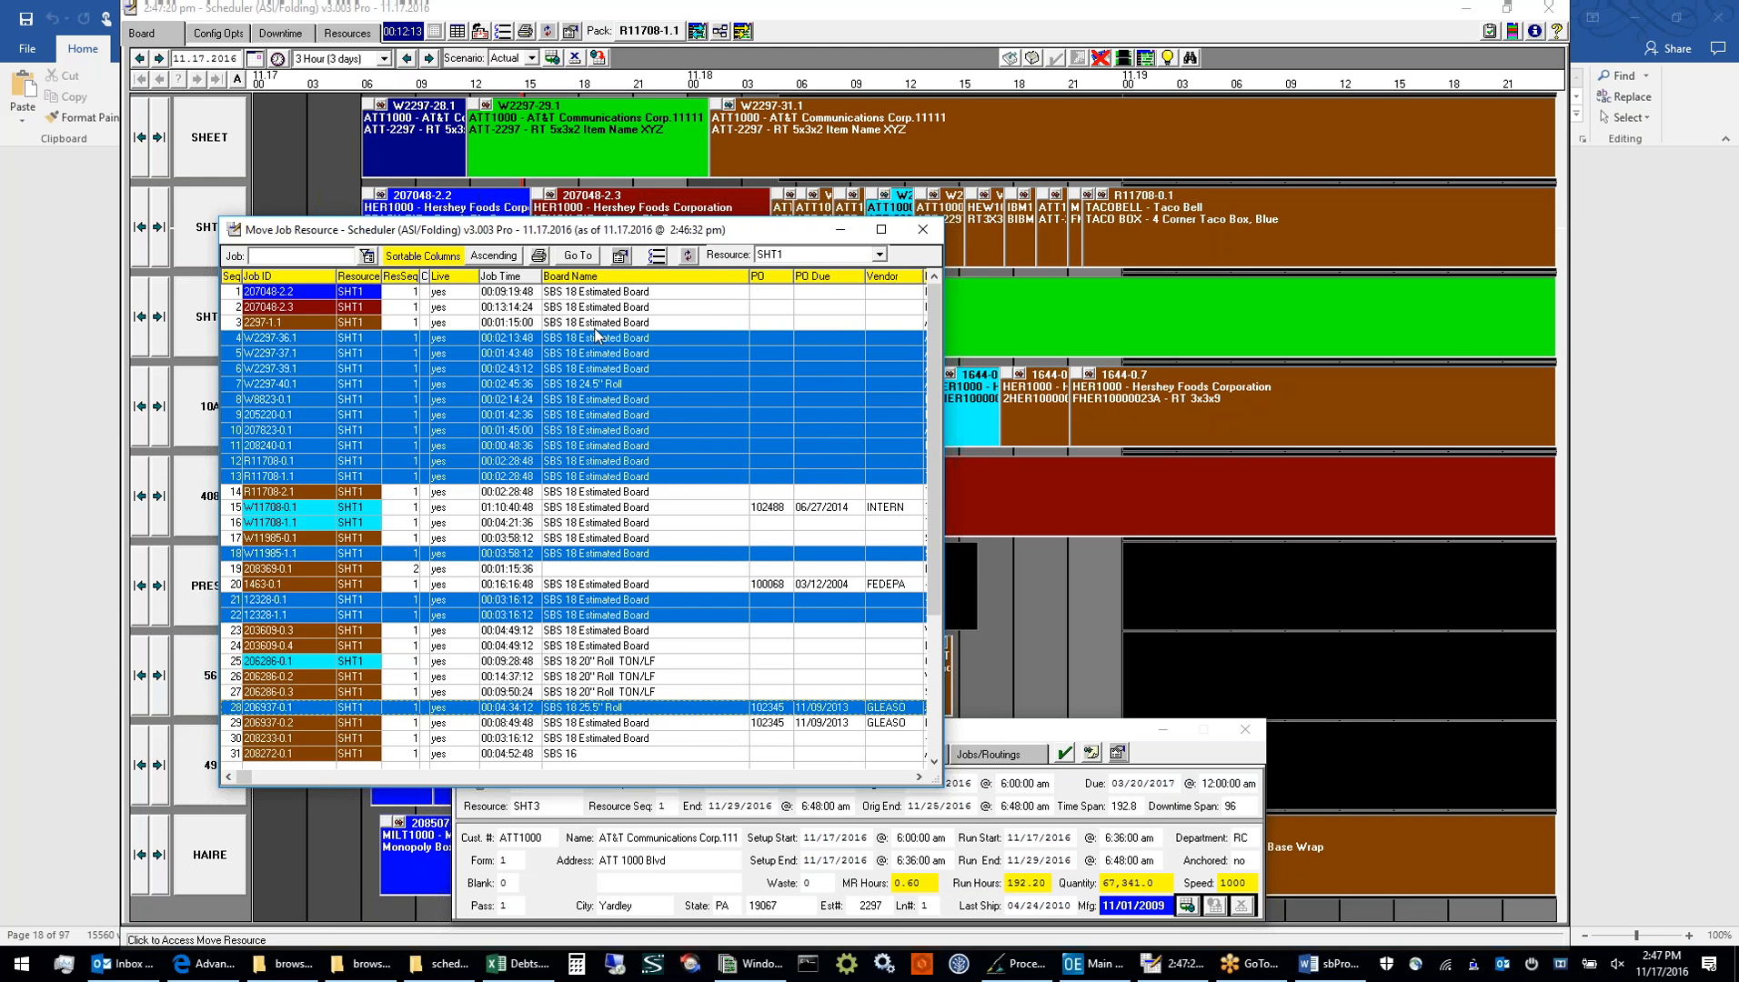
pyautogui.click(655, 256)
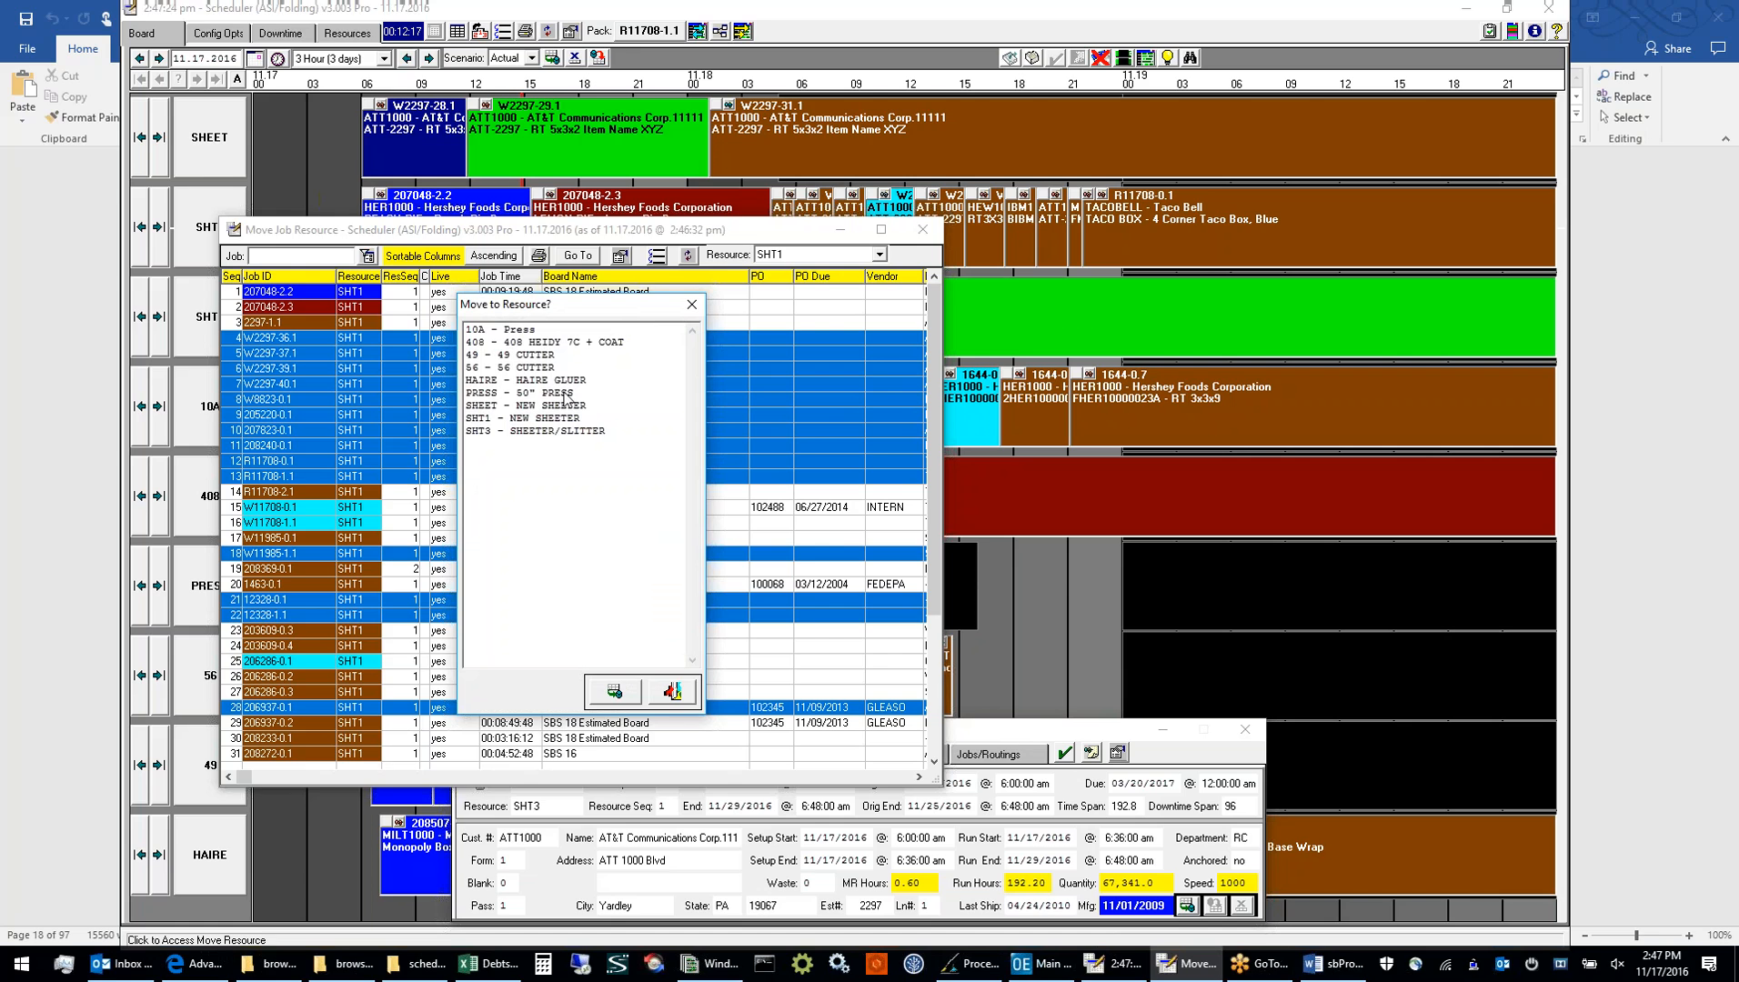
pyautogui.click(563, 394)
pyautogui.click(603, 693)
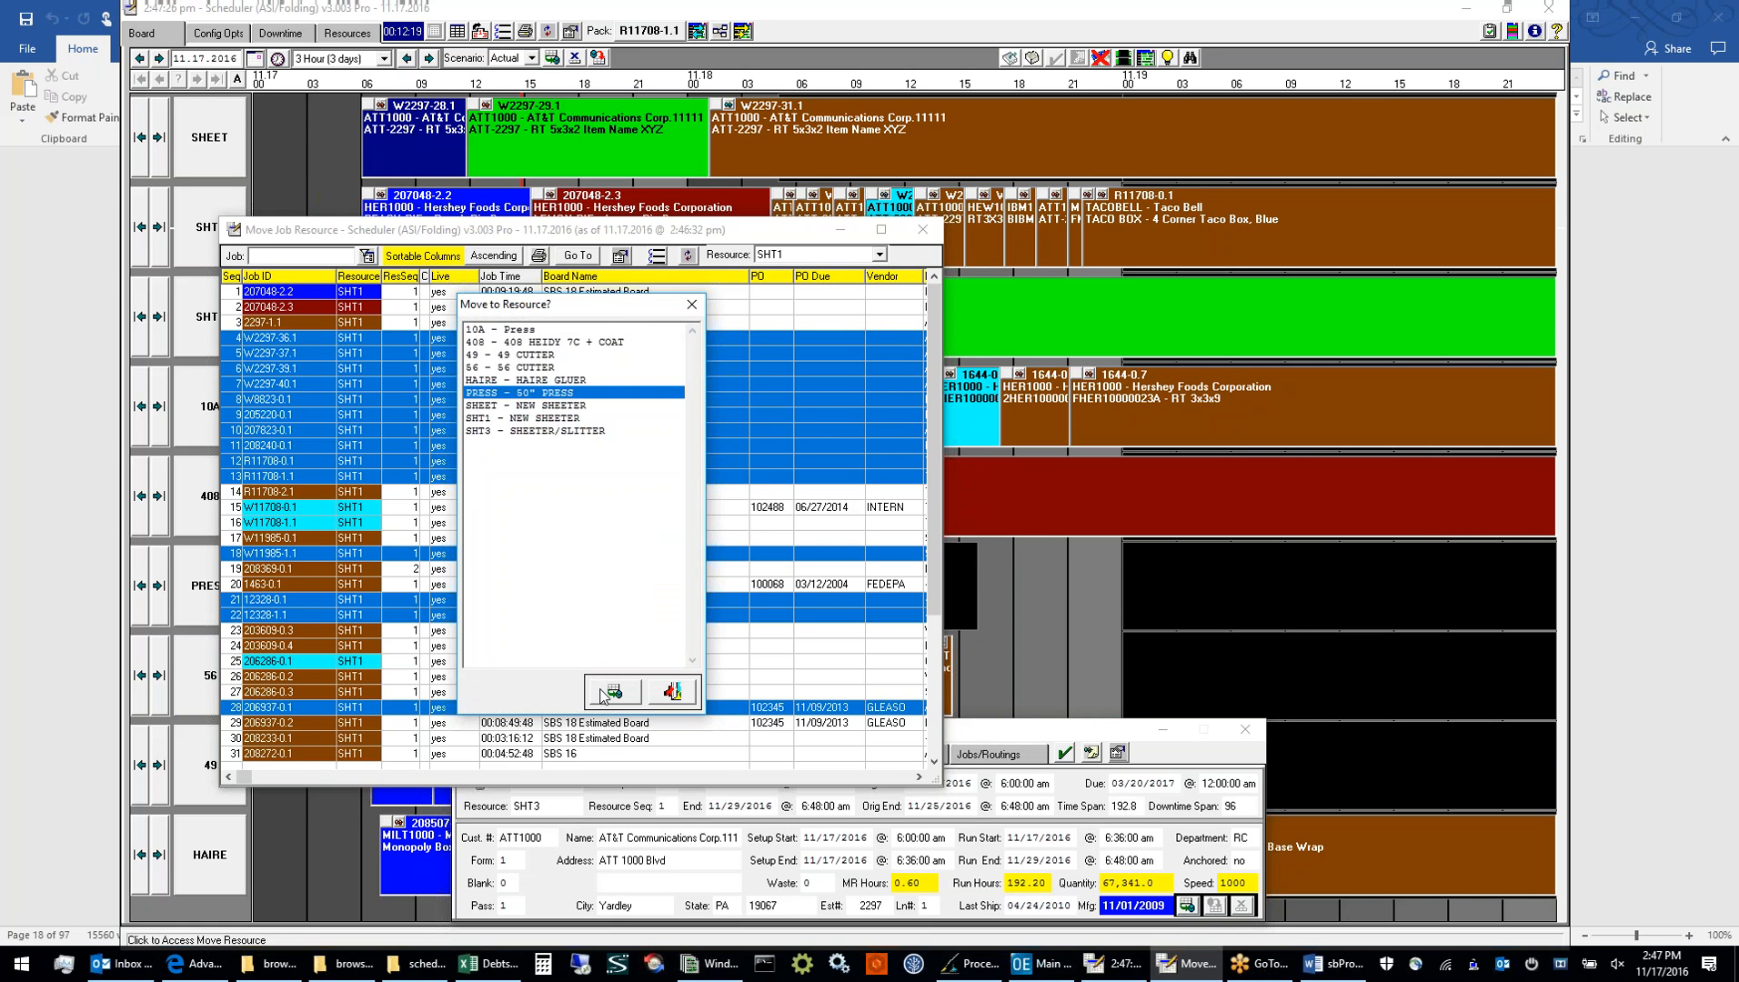
pyautogui.click(876, 547)
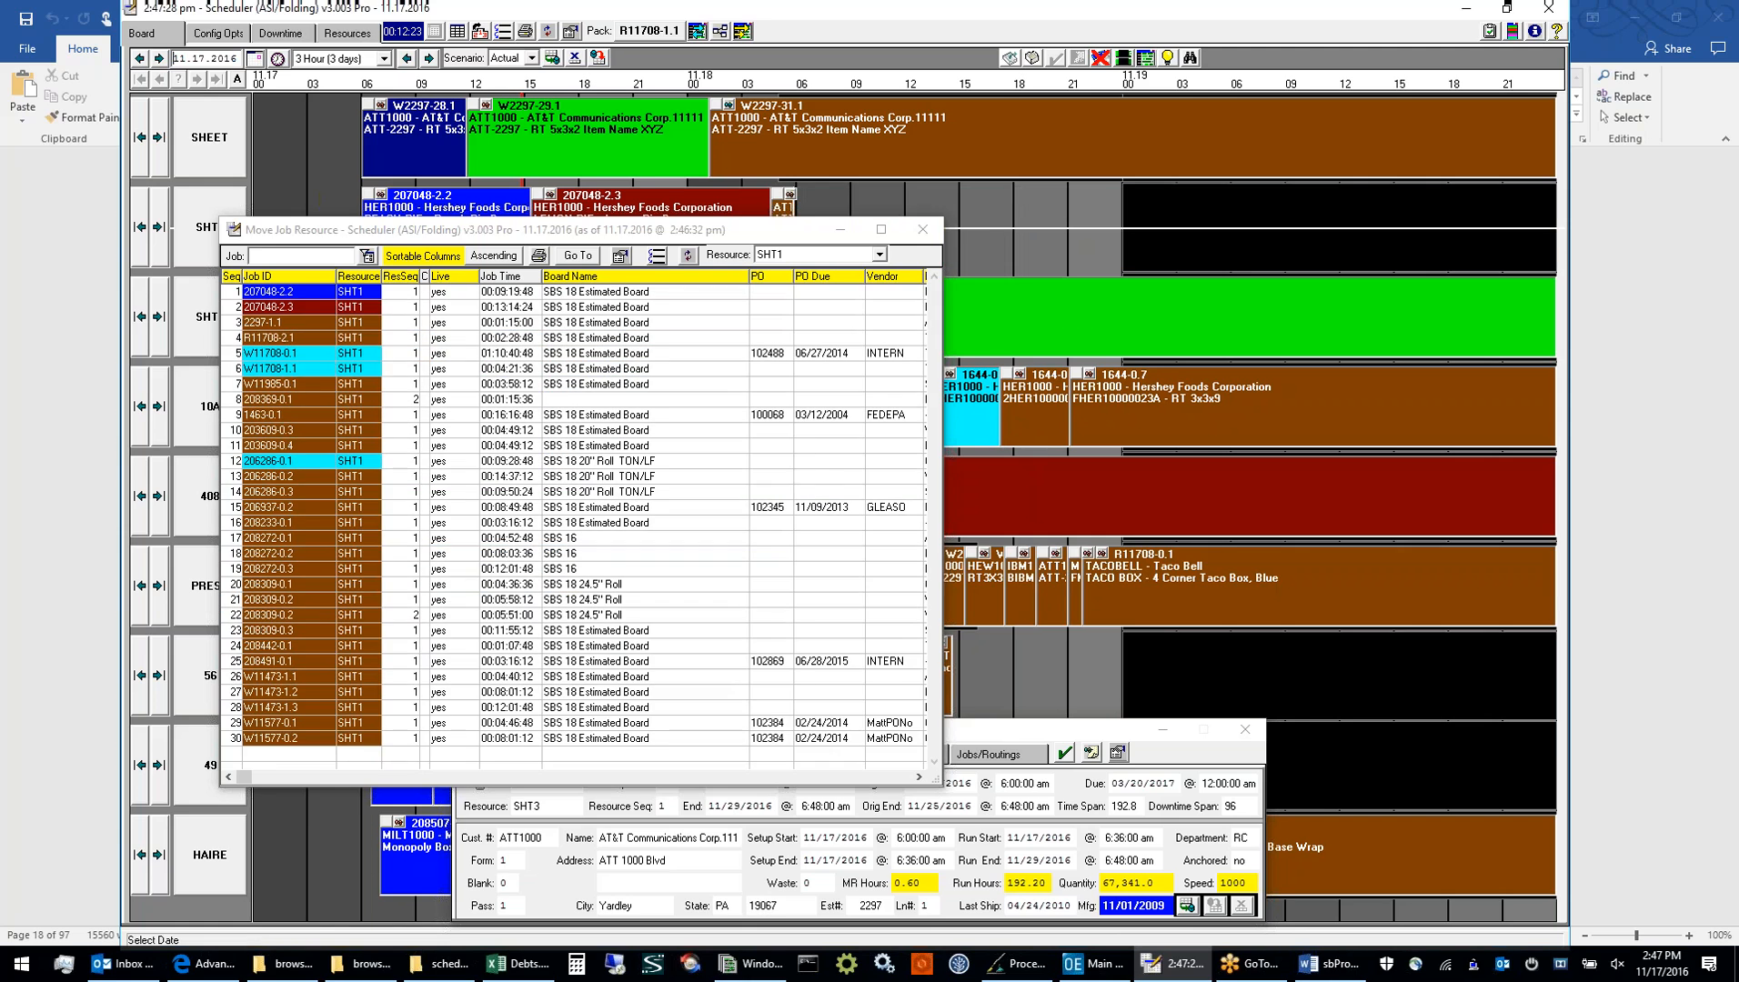
pyautogui.click(923, 239)
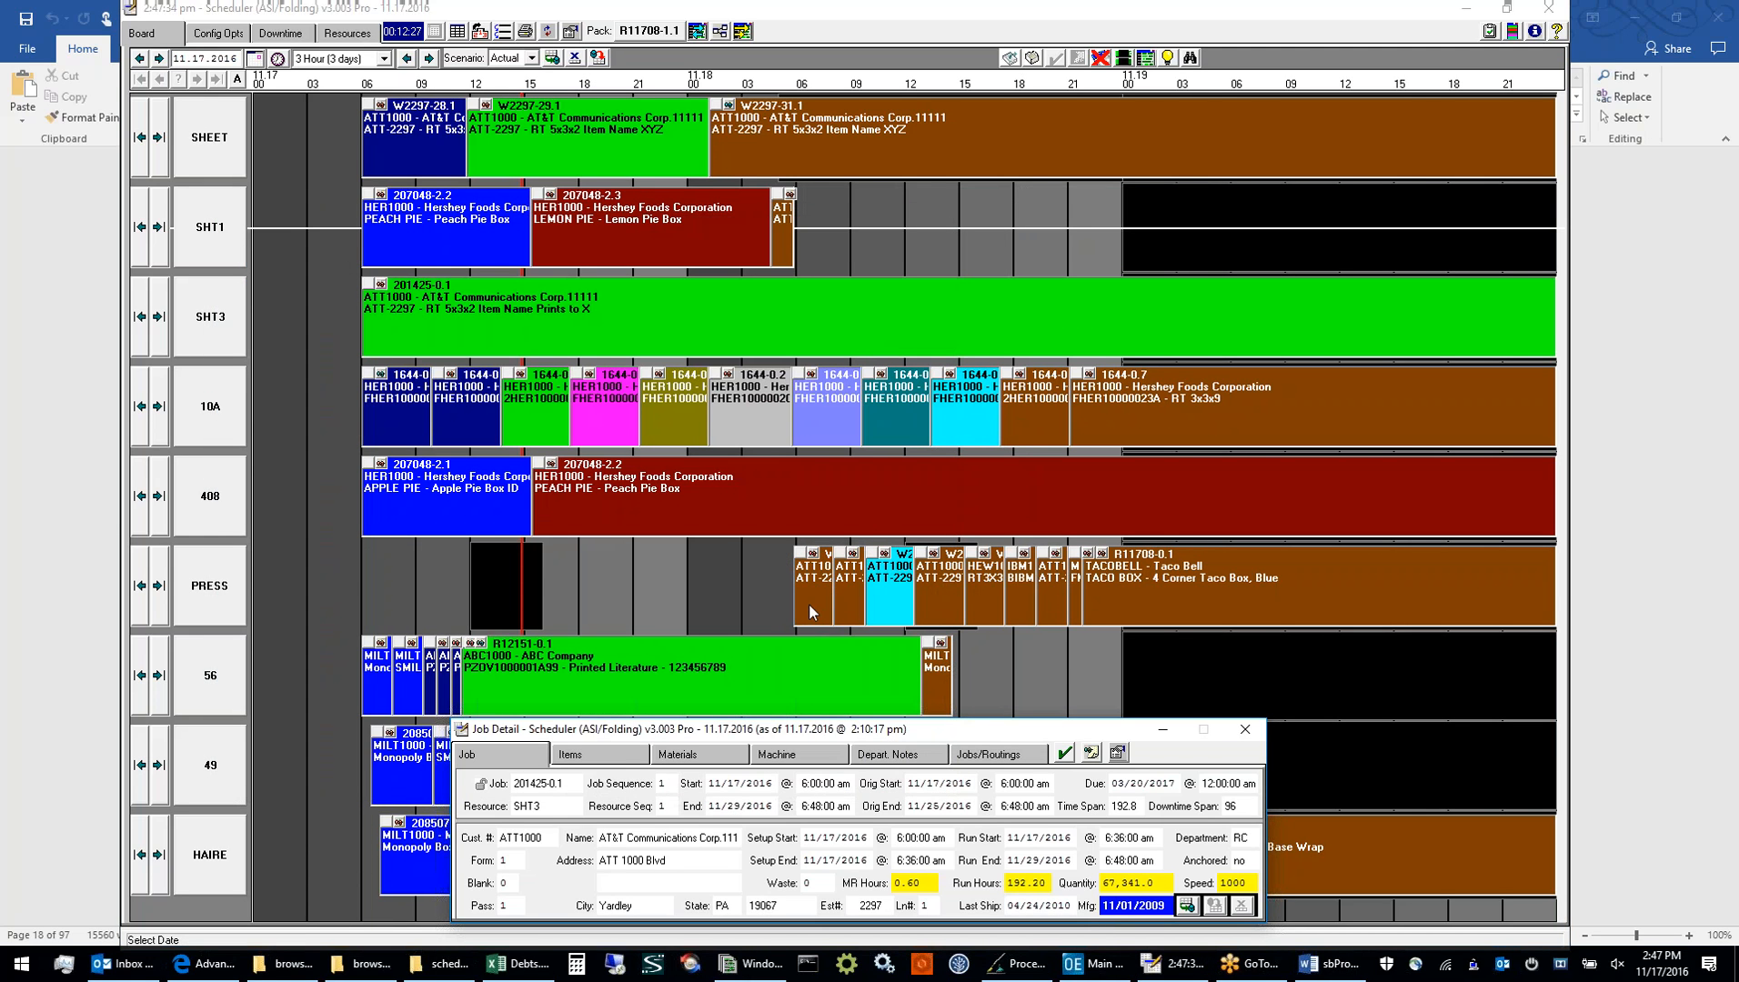
# Select job W2297-39.1 in the PRESS row, then restore the board from the Actual scenario to reverse the resource move
pyautogui.click(847, 597)
pyautogui.click(890, 599)
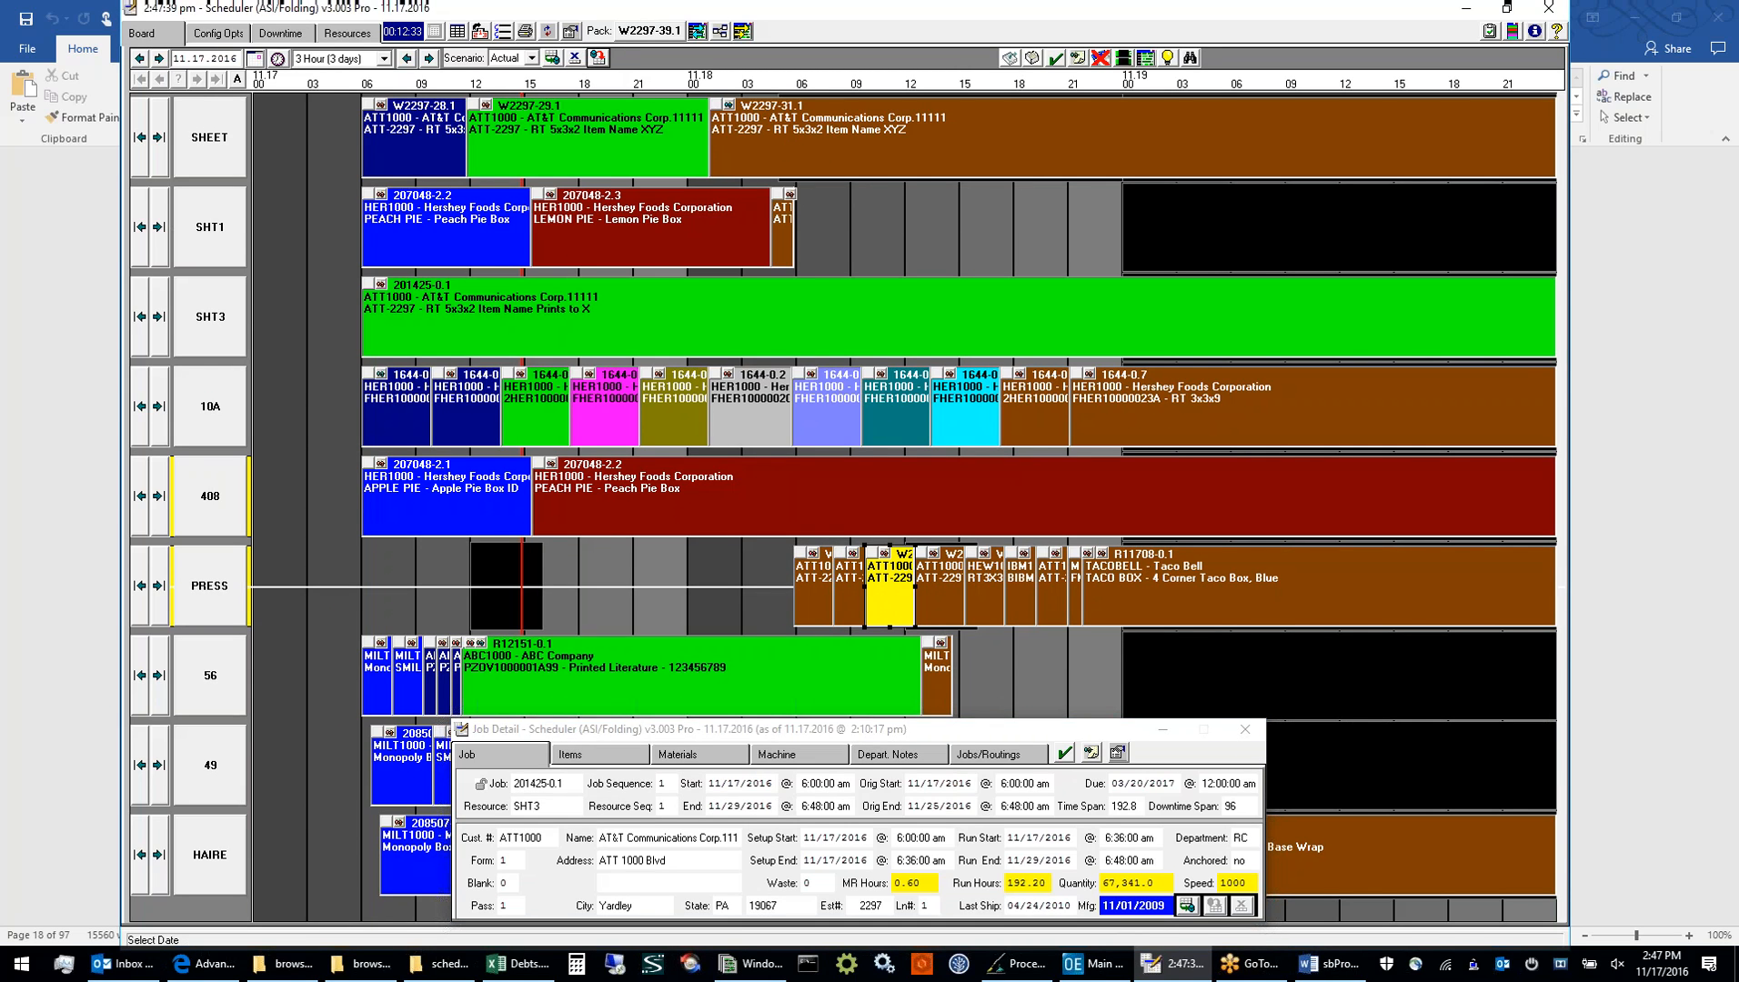
pyautogui.click(552, 58)
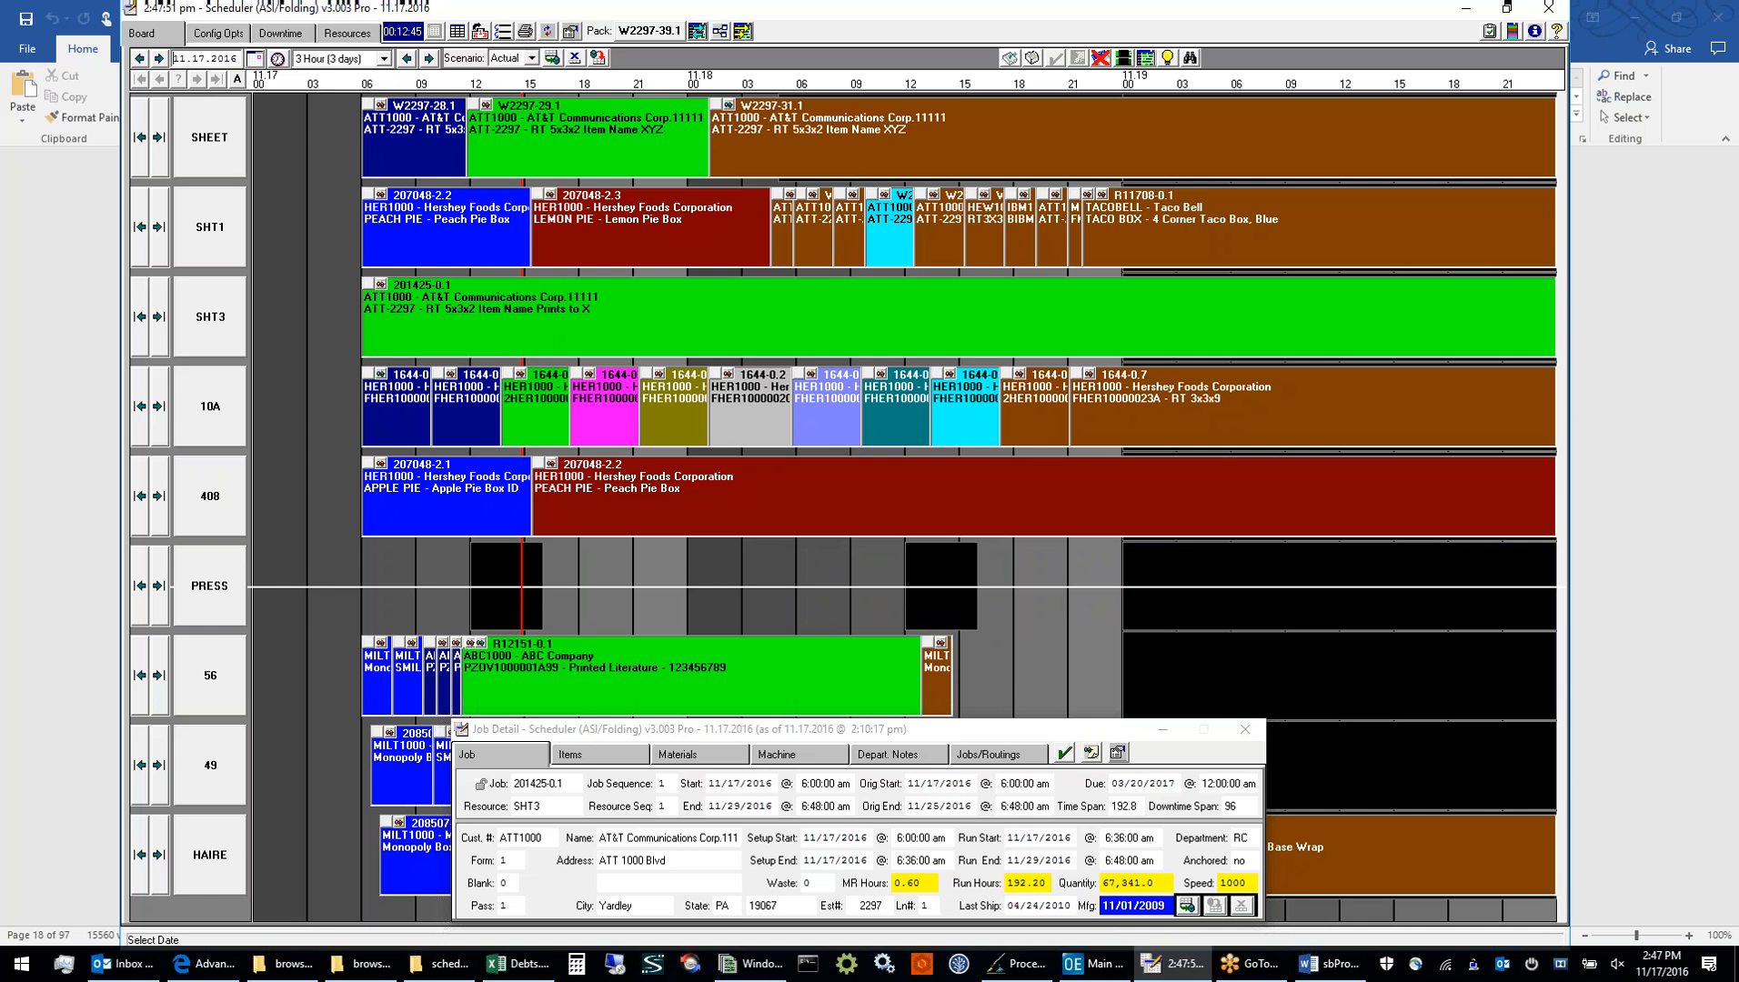
# Open the Job Sequencer and move job W2297-28.1 in the SHEET column down to row 6
pyautogui.click(483, 35)
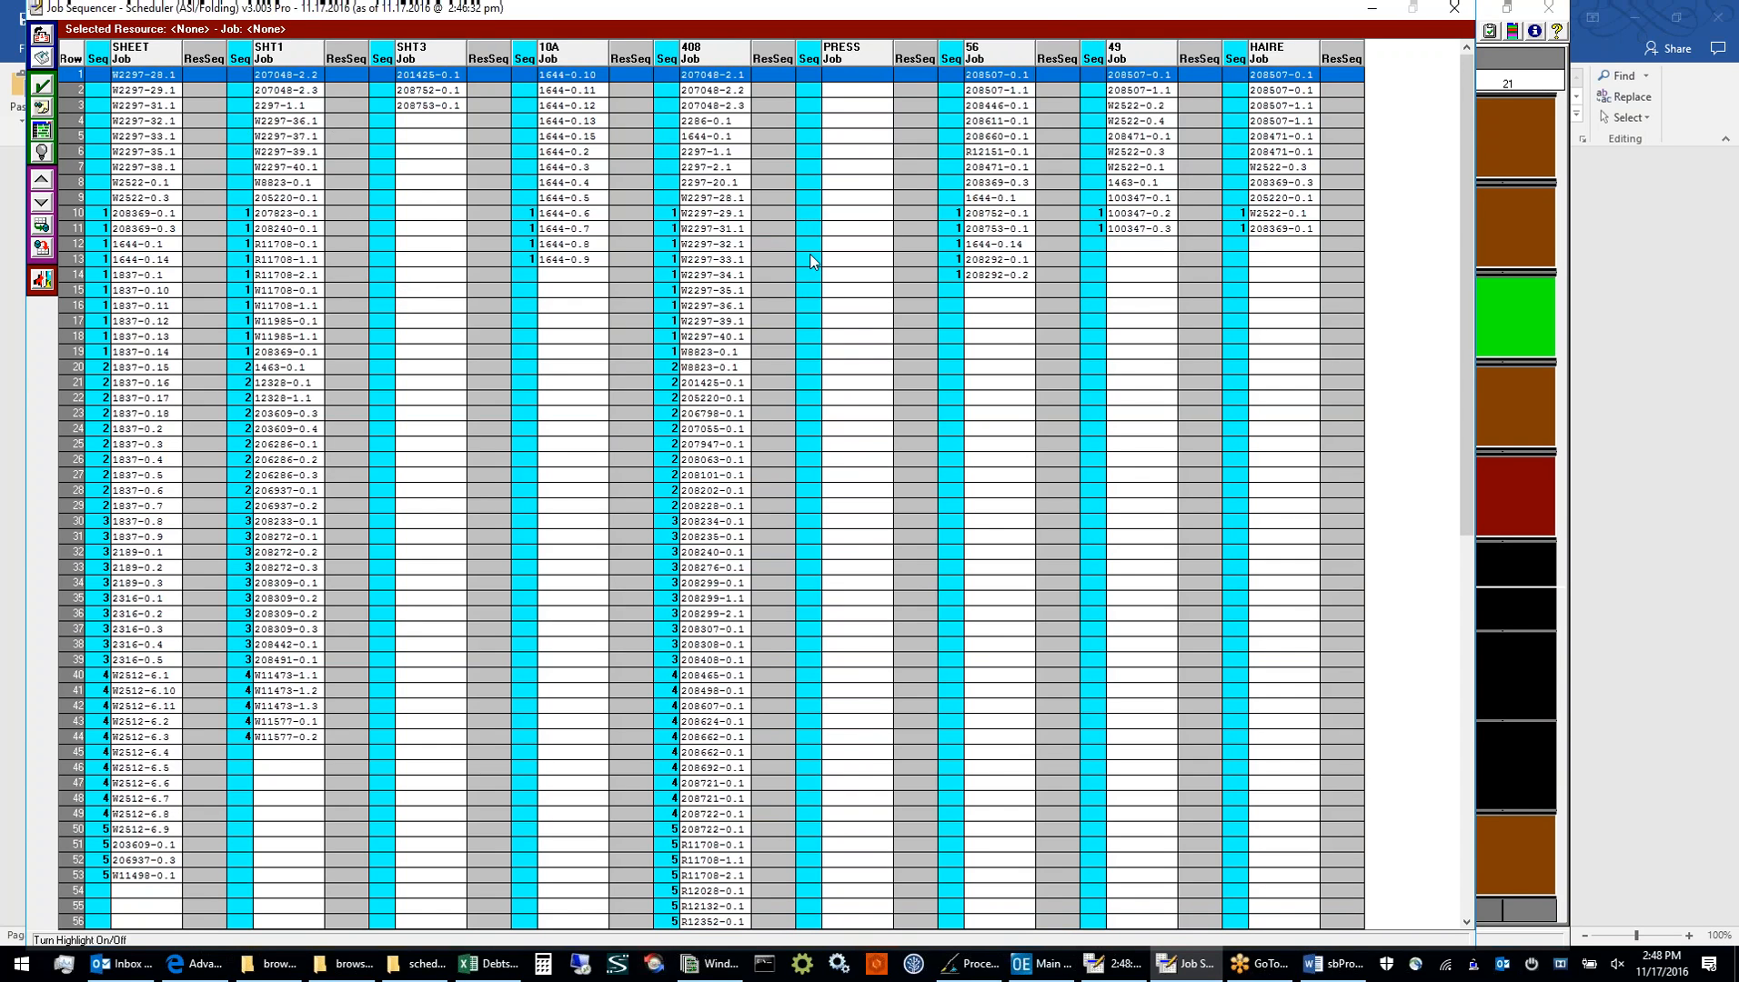
pyautogui.click(151, 63)
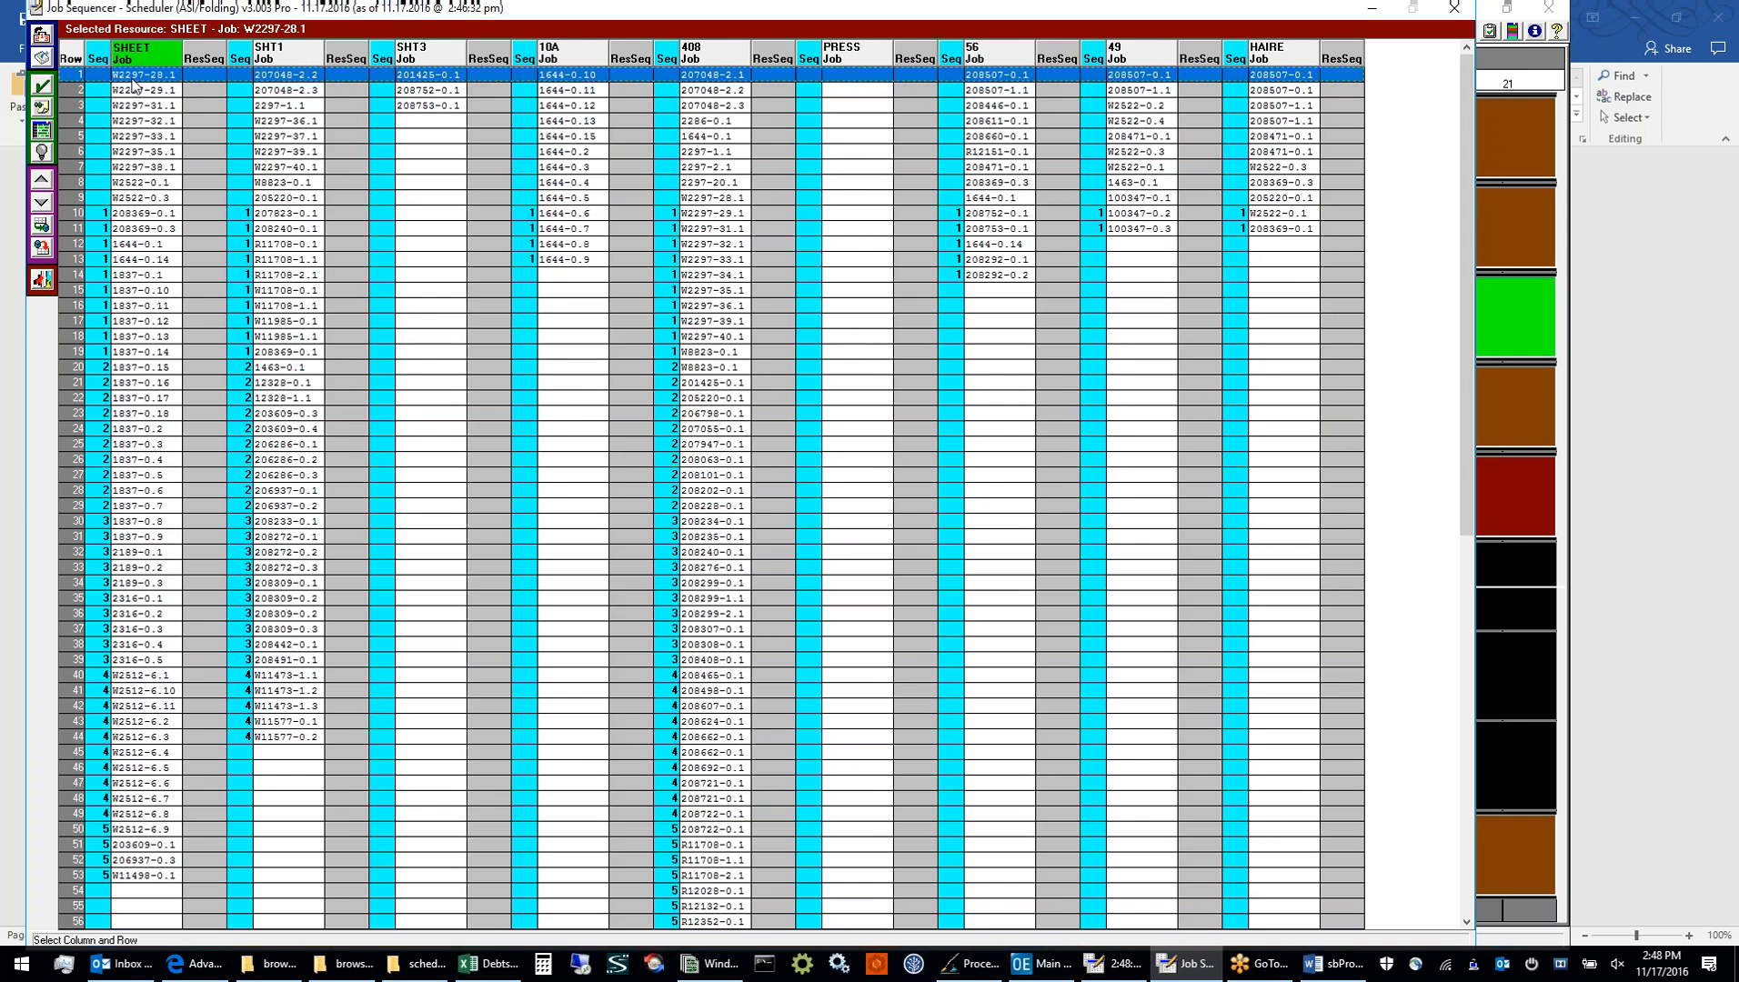
pyautogui.click(41, 202)
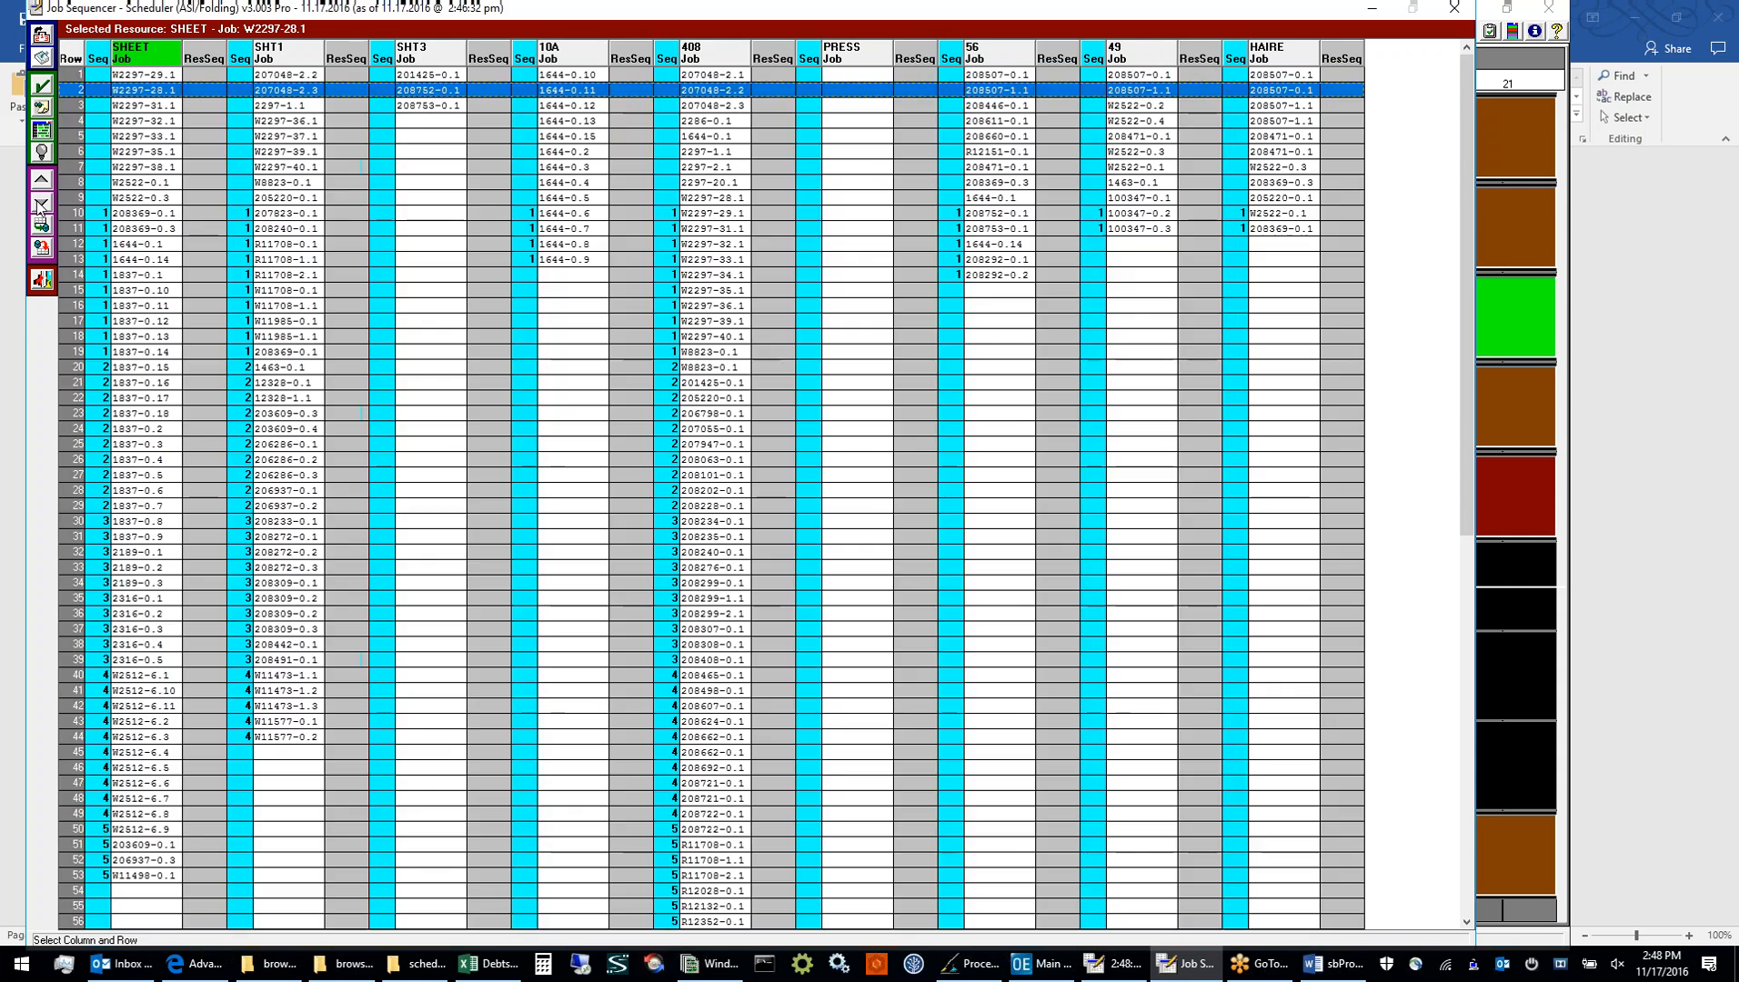
pyautogui.click(40, 206)
pyautogui.click(40, 205)
pyautogui.click(40, 205)
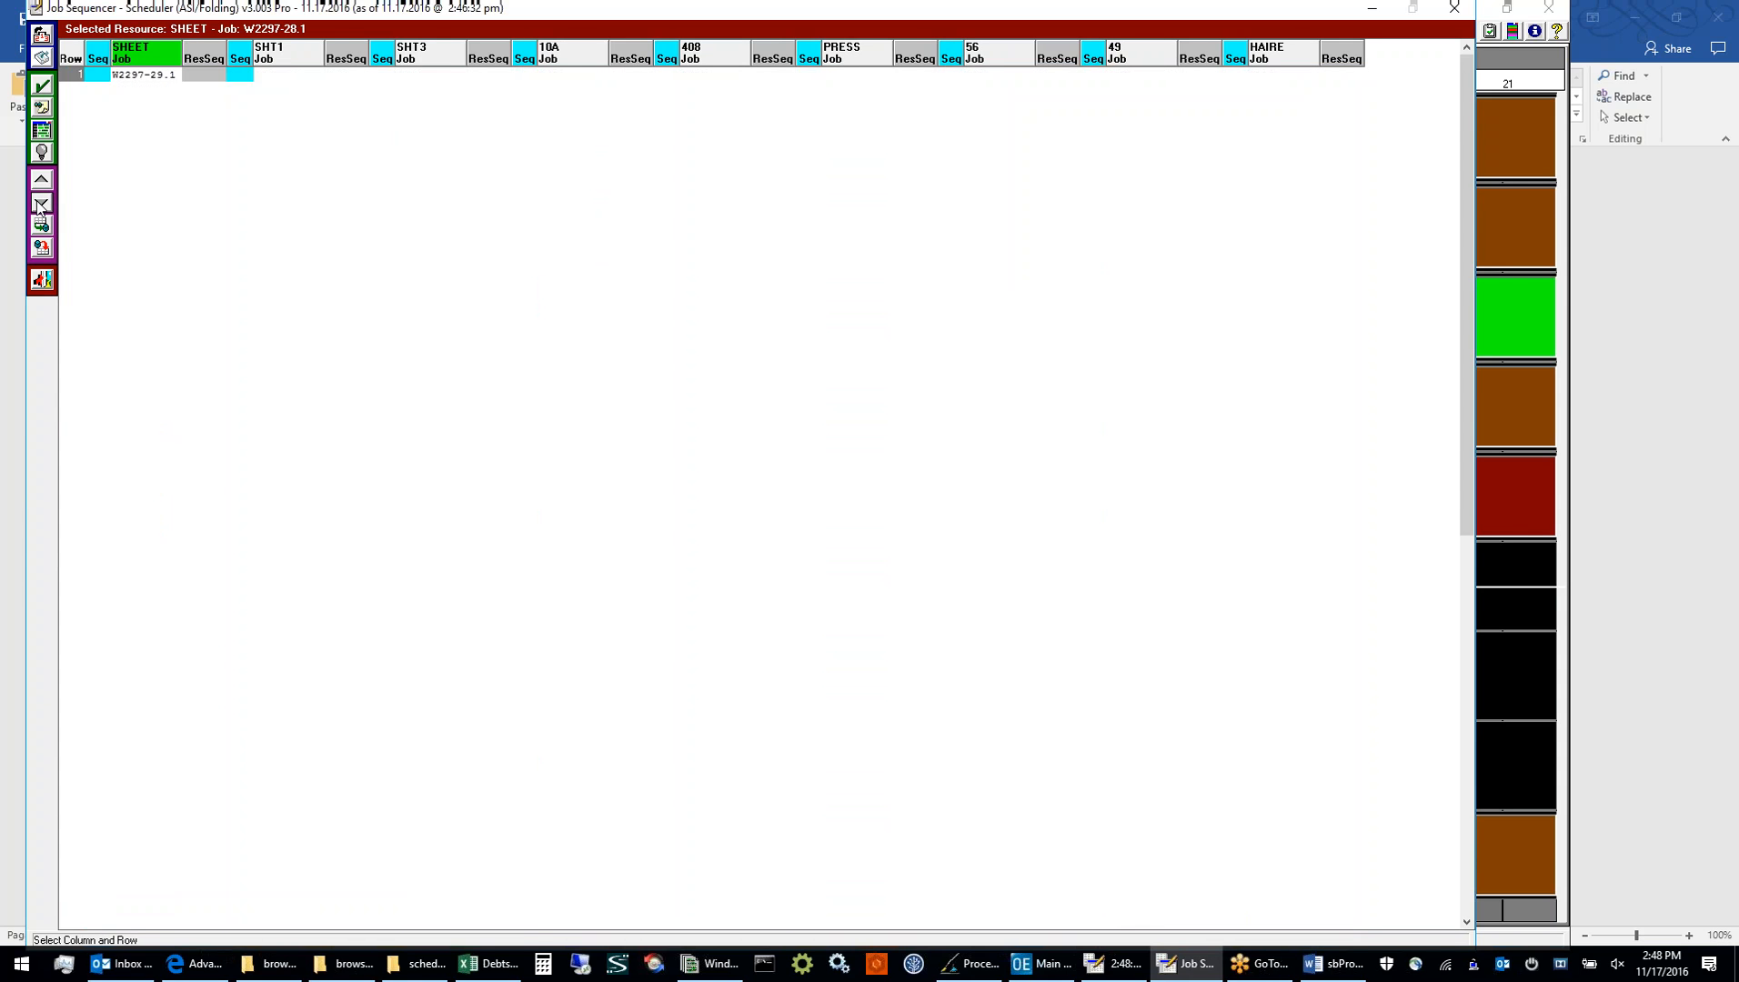
pyautogui.click(40, 206)
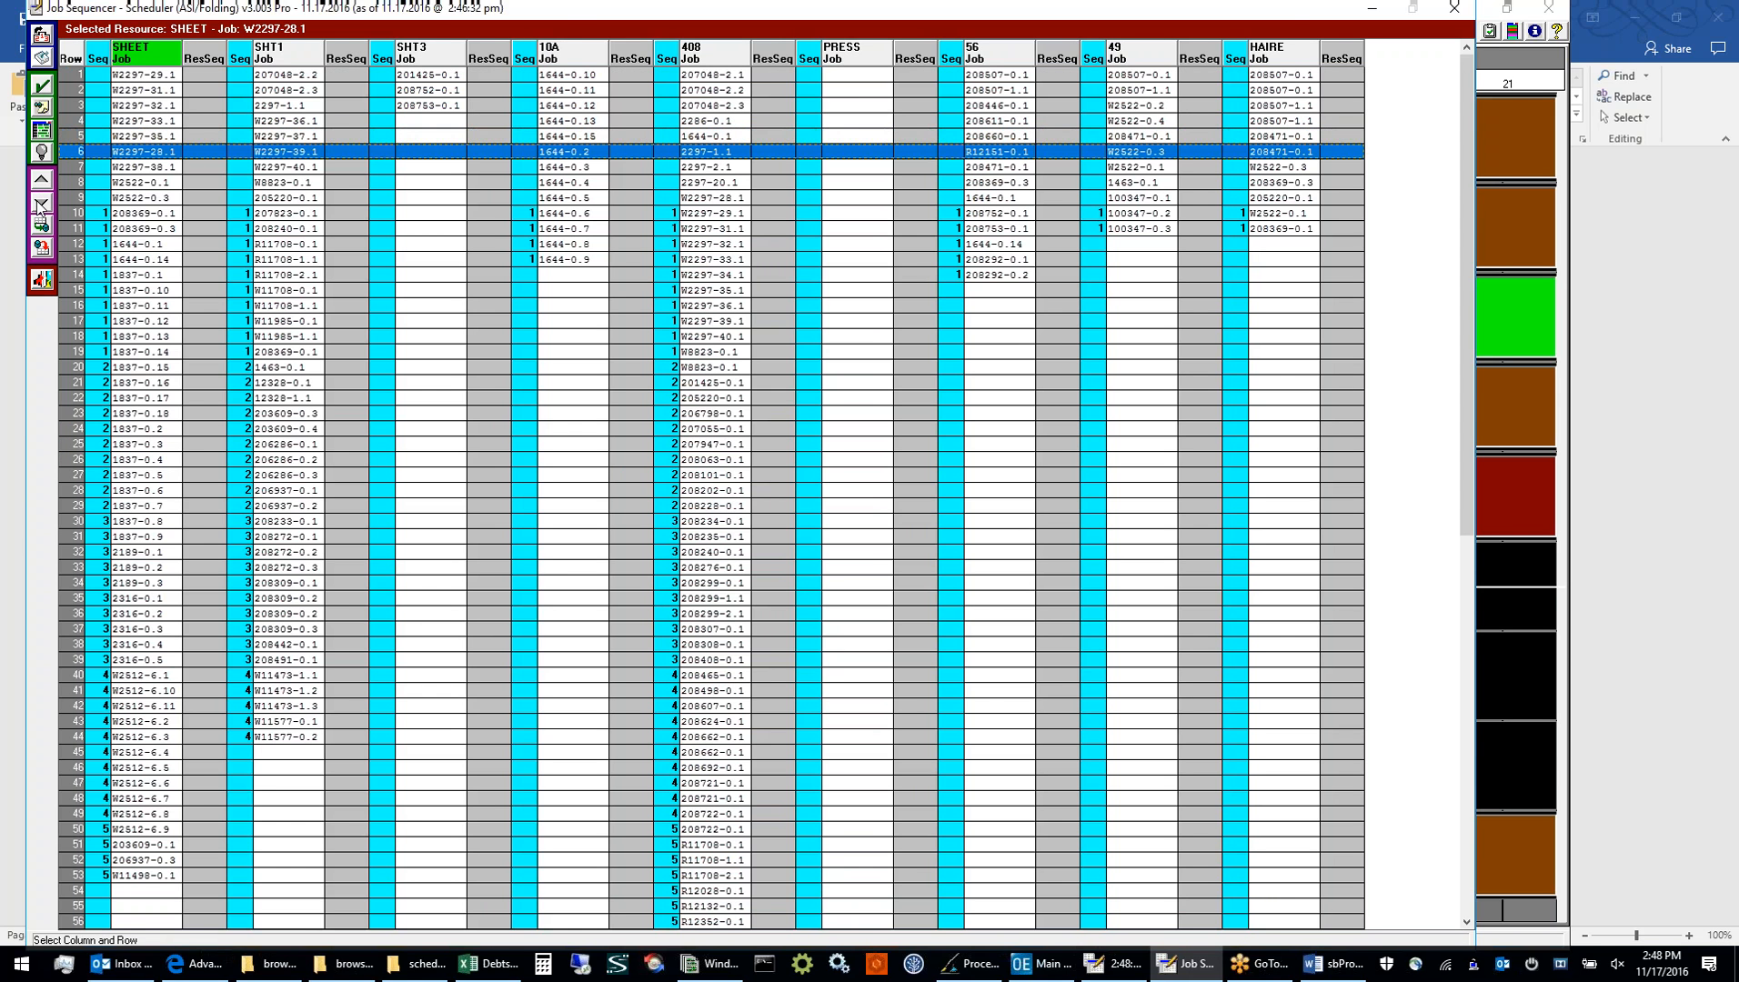
# Save the SHEET resource's changed job sequence, packing it from First Job to Board End, and acknowledge the completed save
pyautogui.click(420, 55)
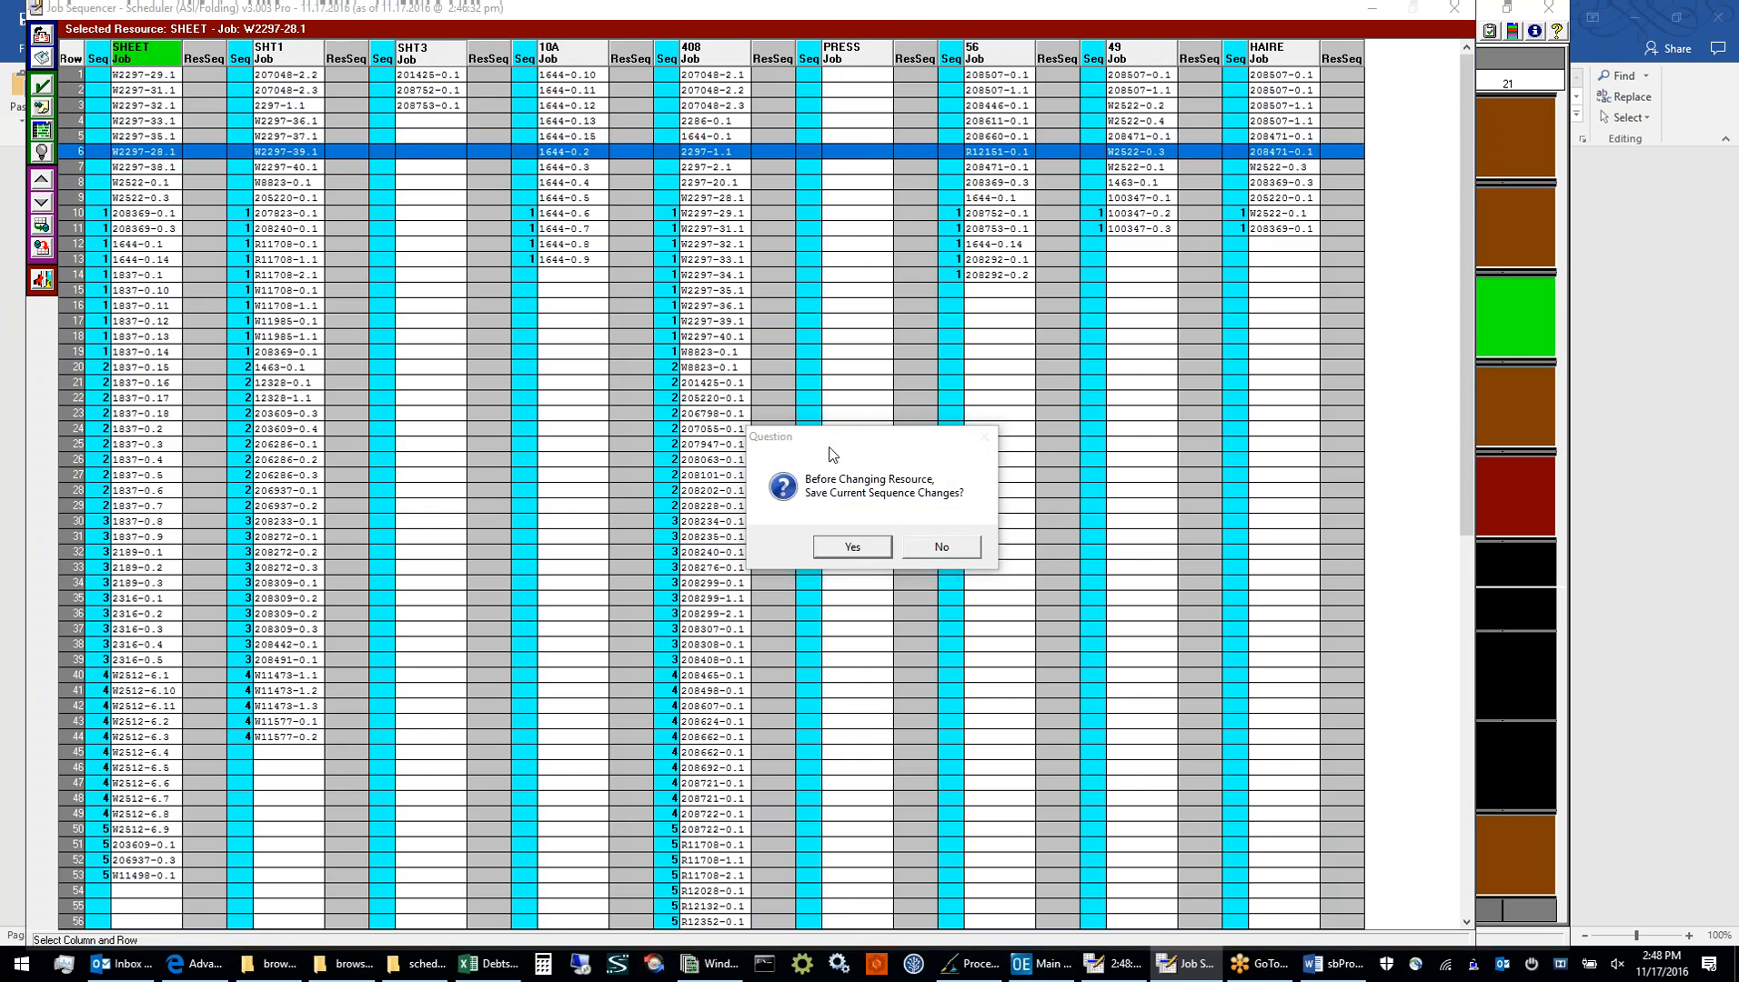
pyautogui.click(862, 546)
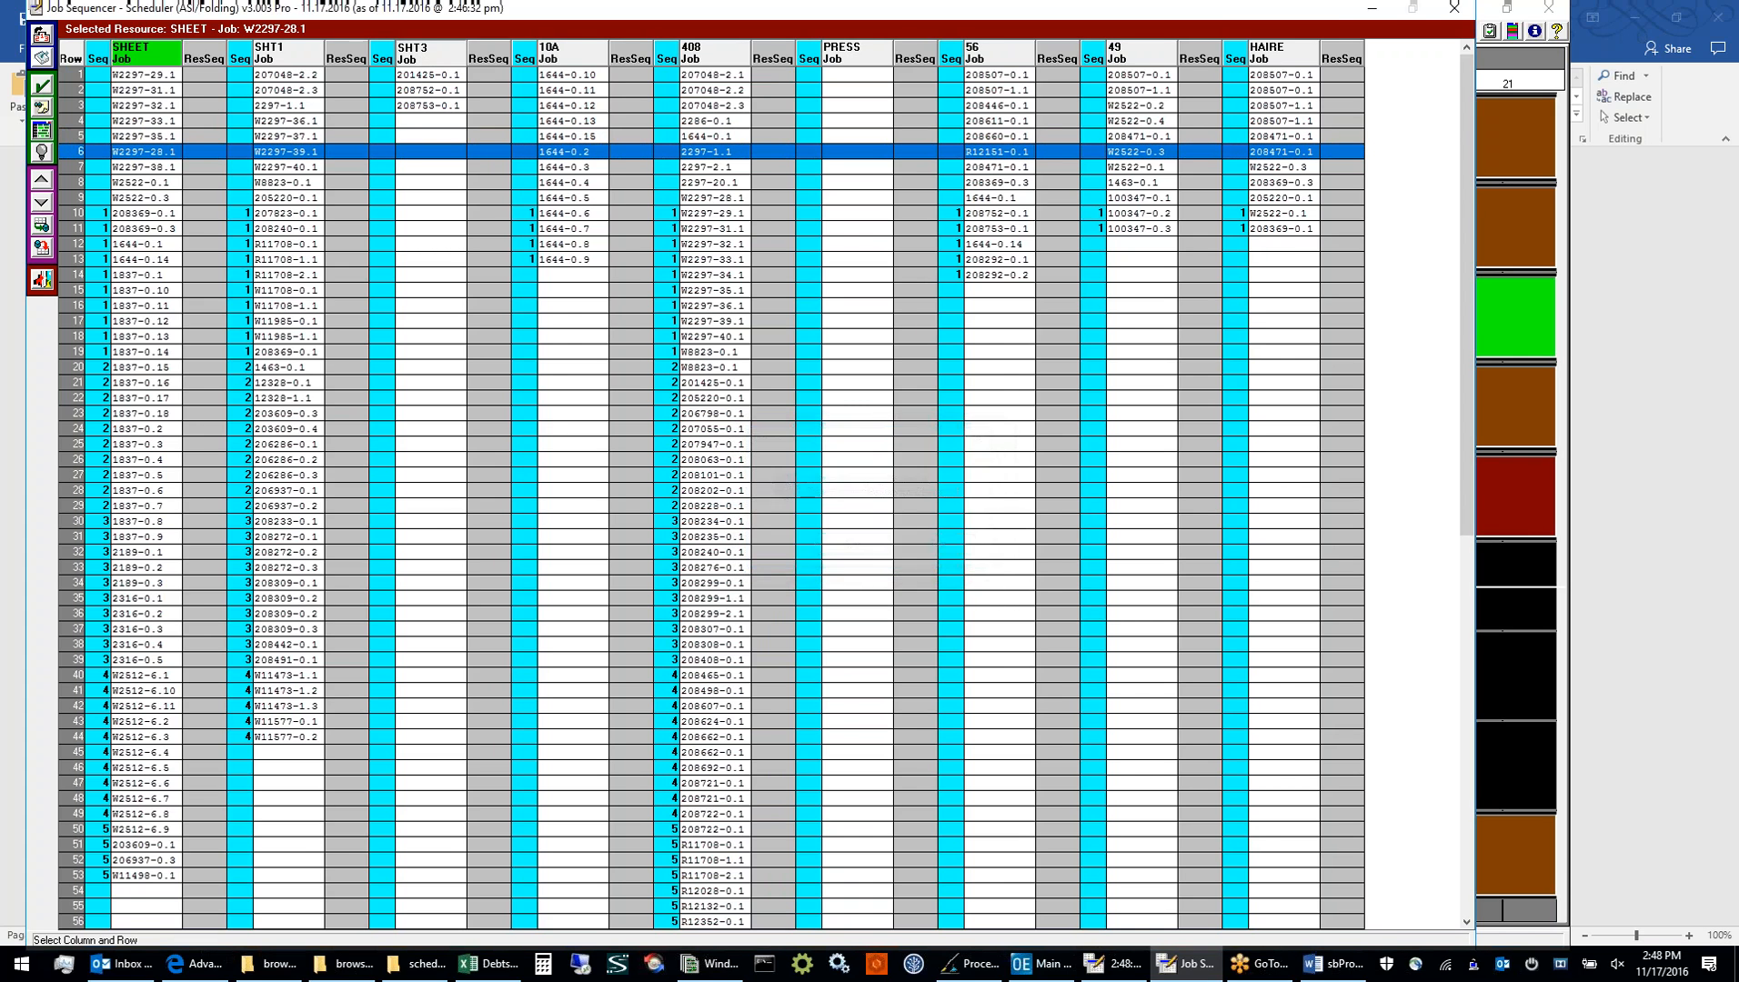
pyautogui.click(856, 417)
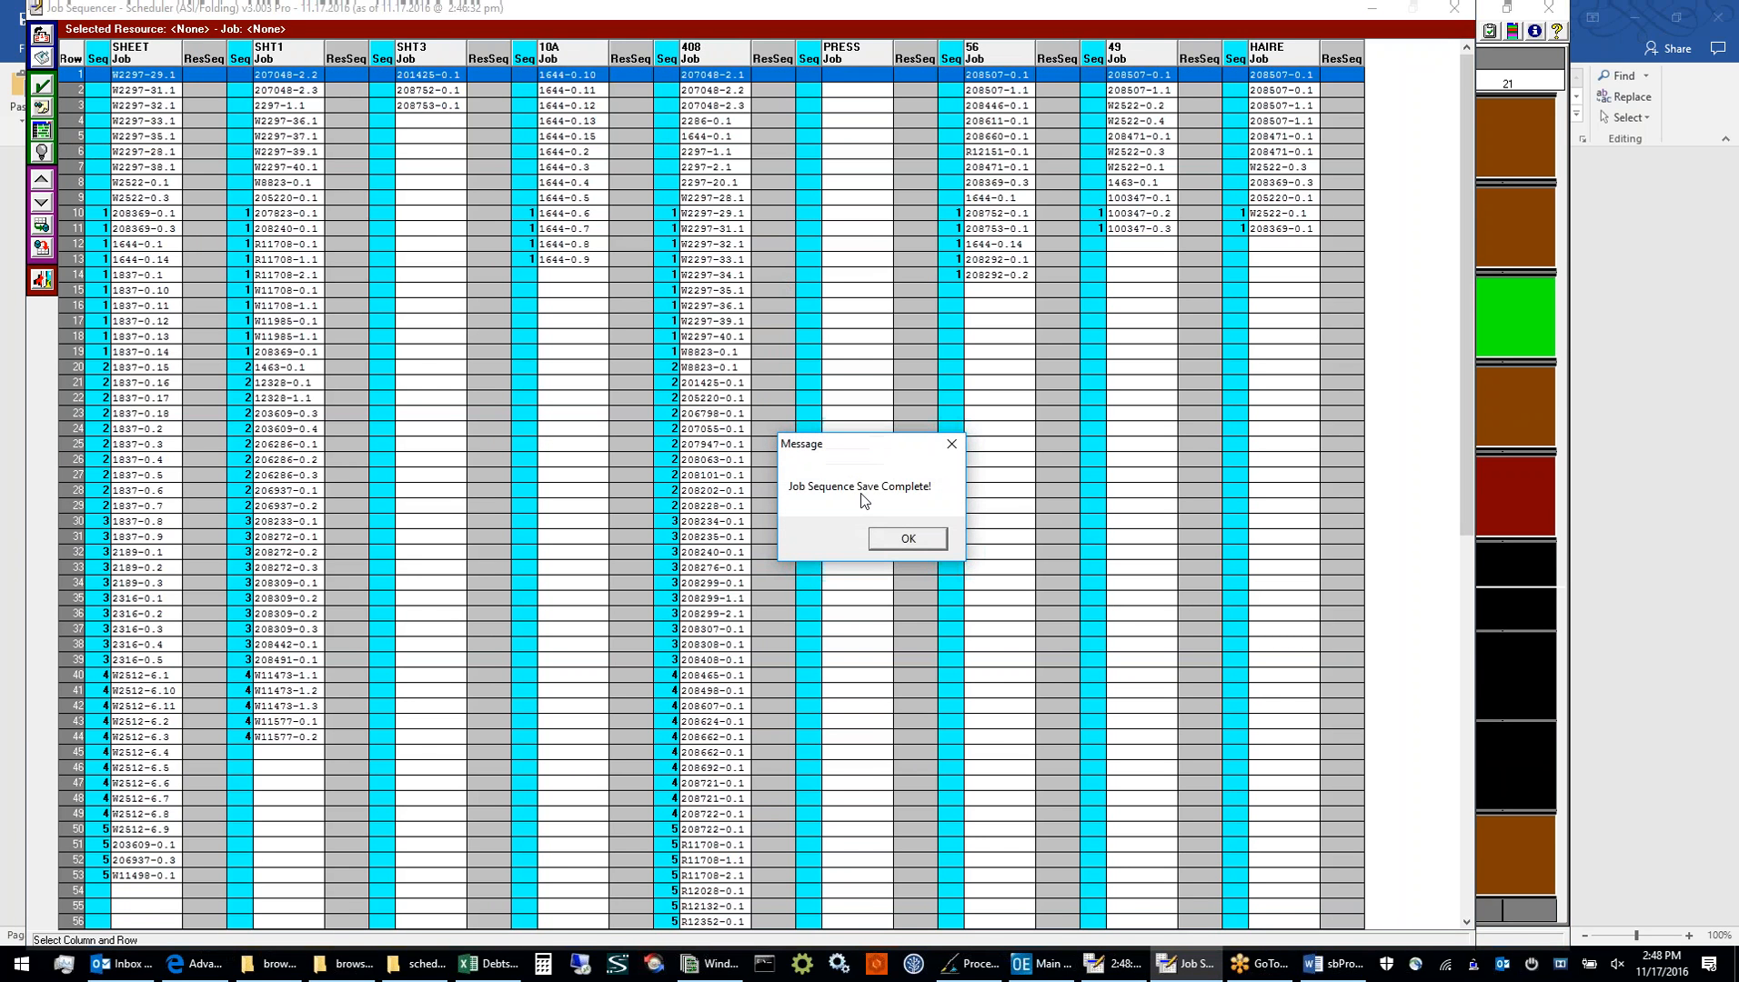
pyautogui.click(892, 539)
# Move job 1644-0.2 in the 10A column from row 6 down to row 9
pyautogui.click(558, 64)
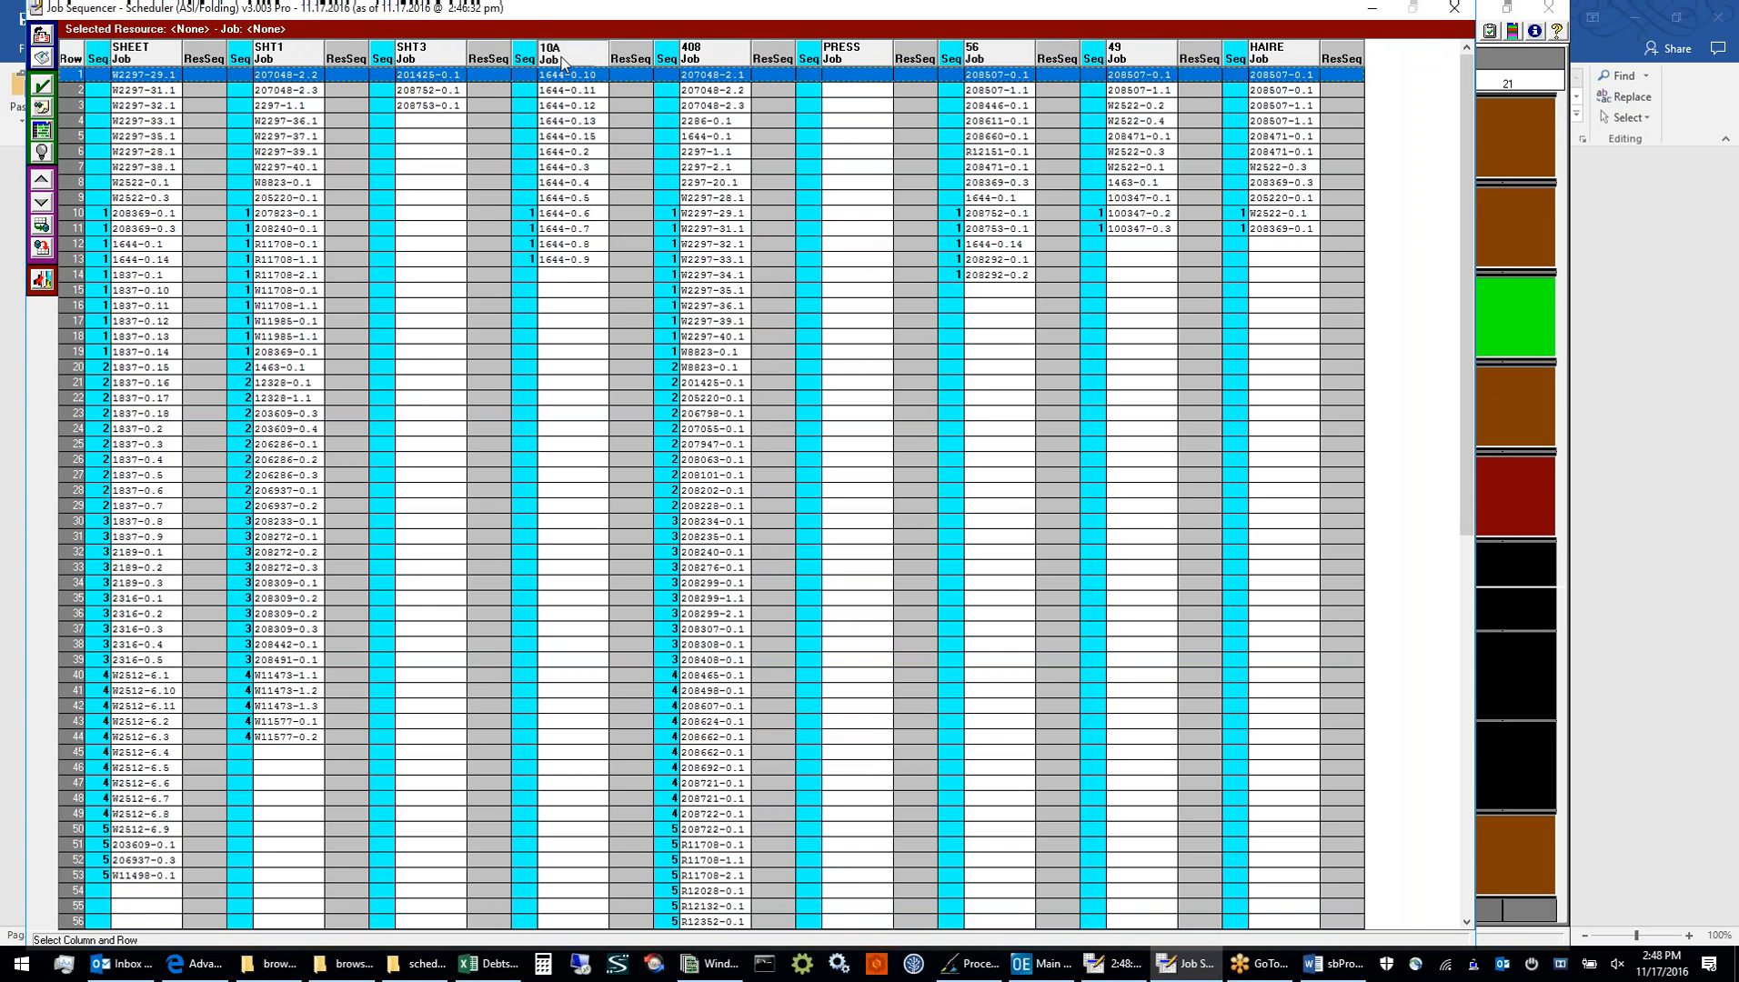
pyautogui.click(569, 157)
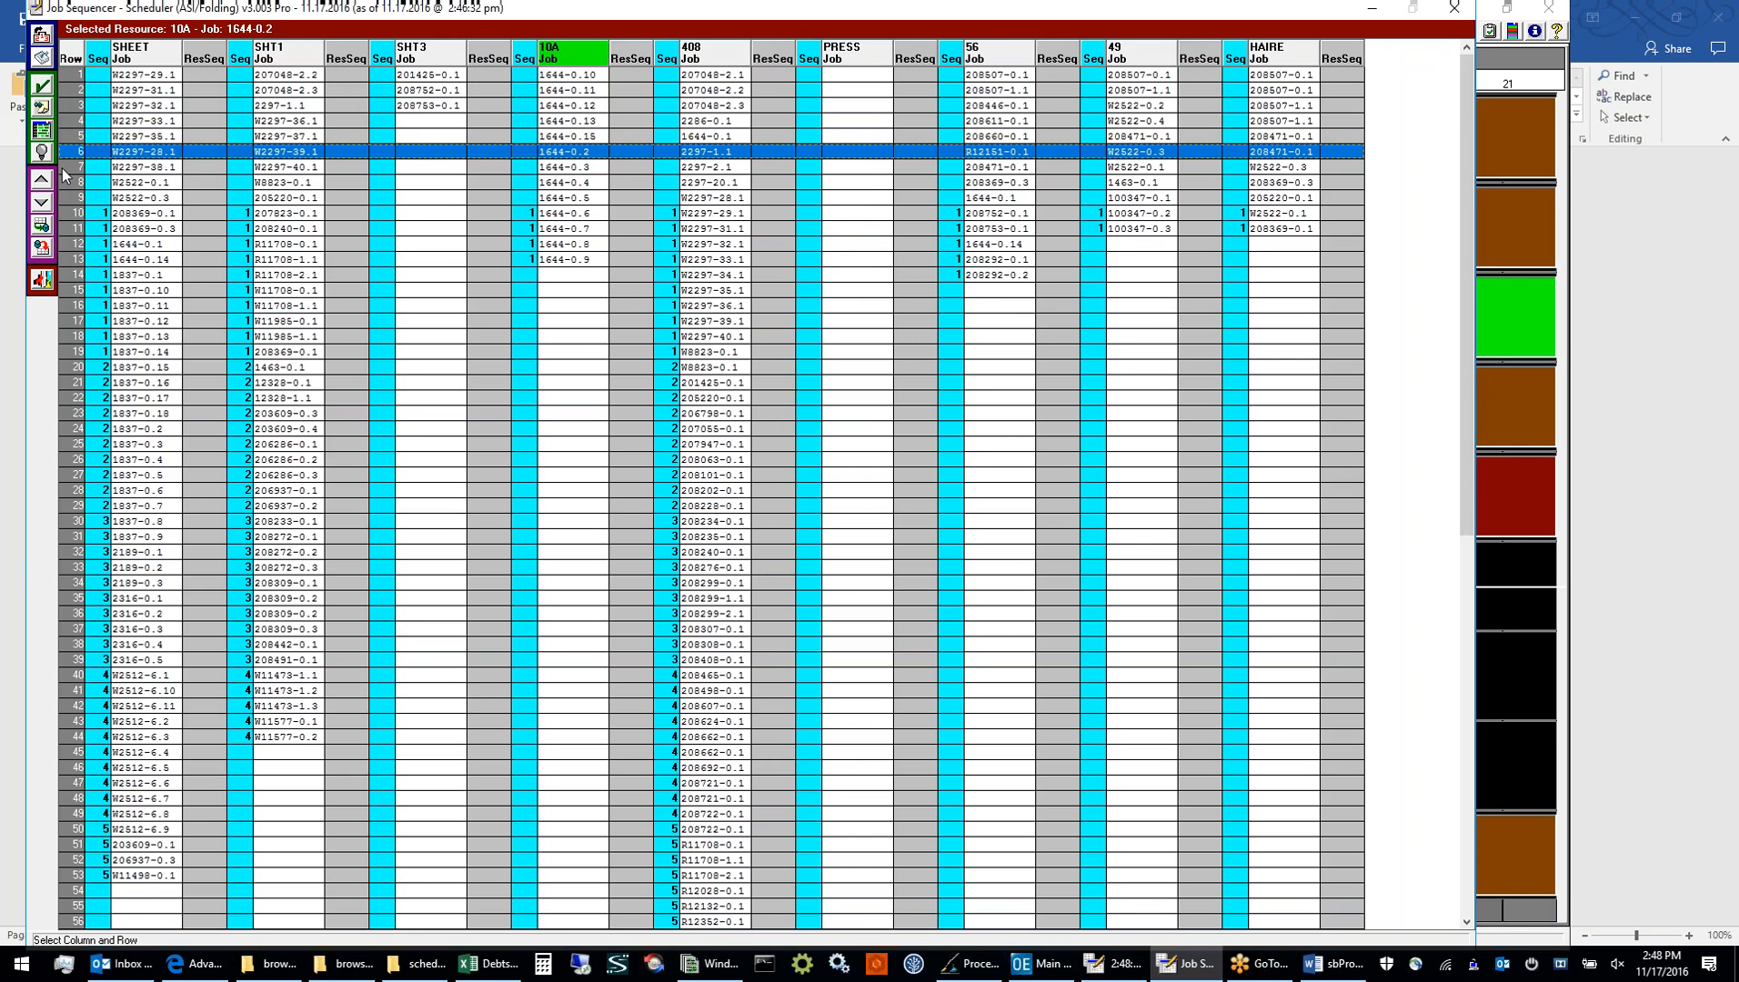
pyautogui.click(42, 202)
pyautogui.click(45, 205)
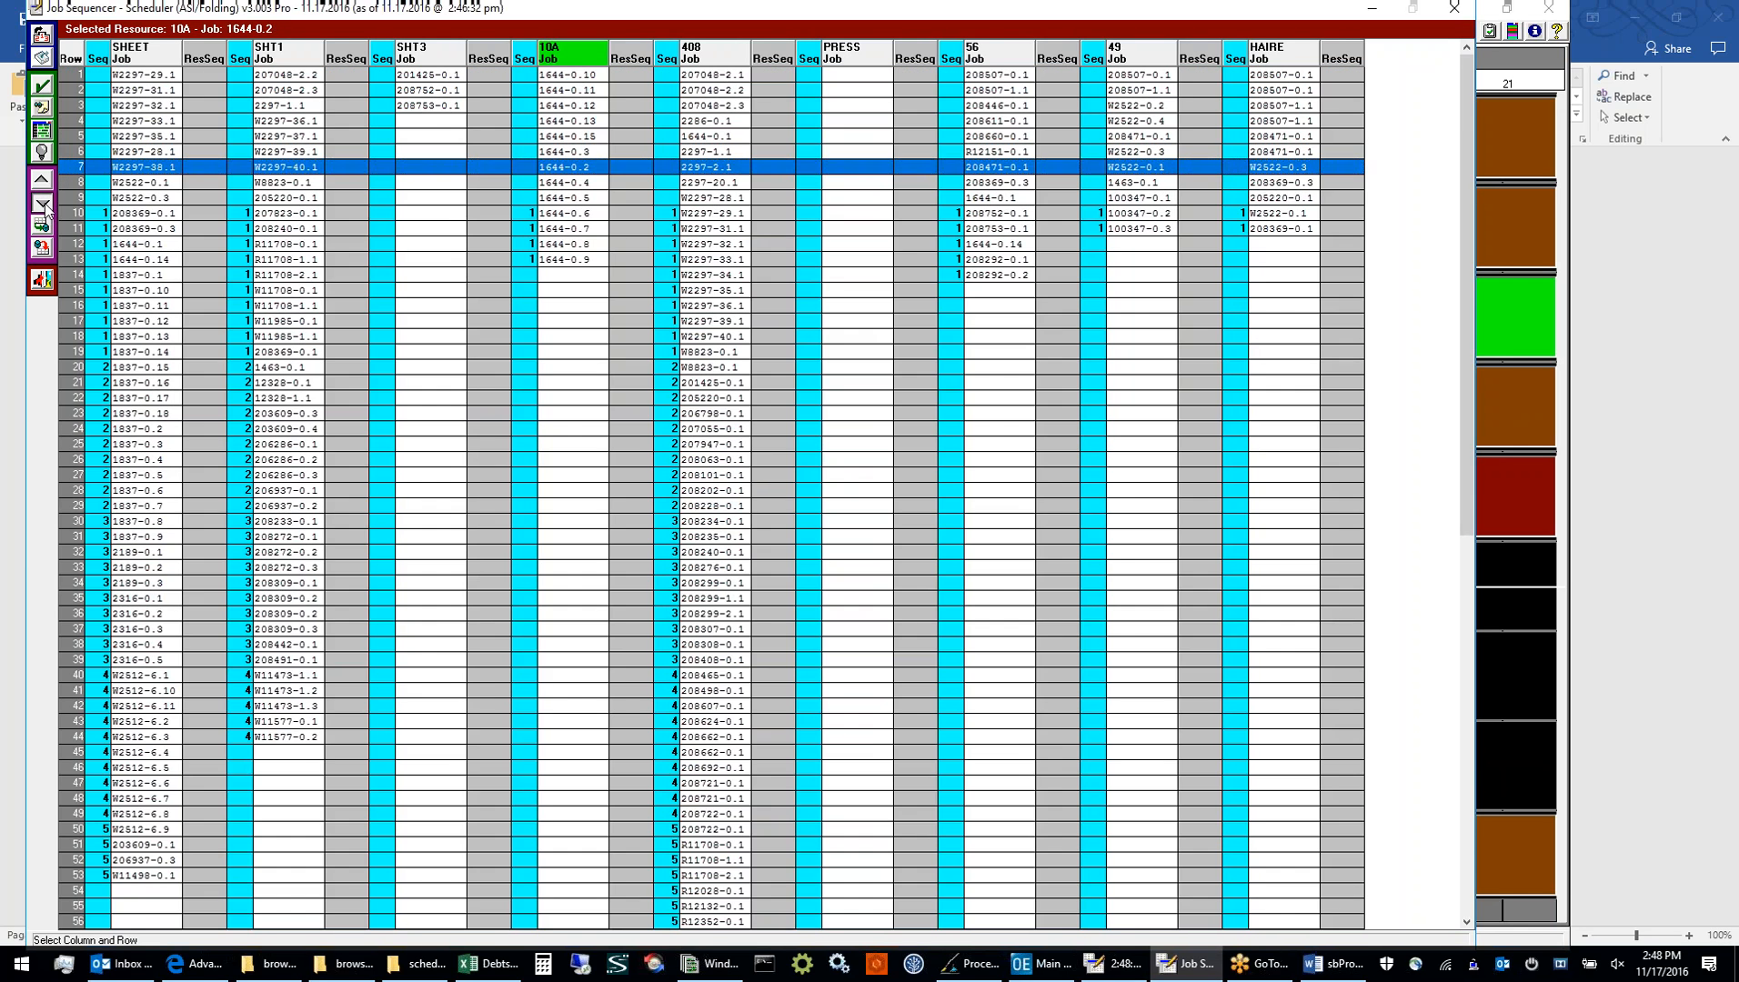
pyautogui.click(44, 205)
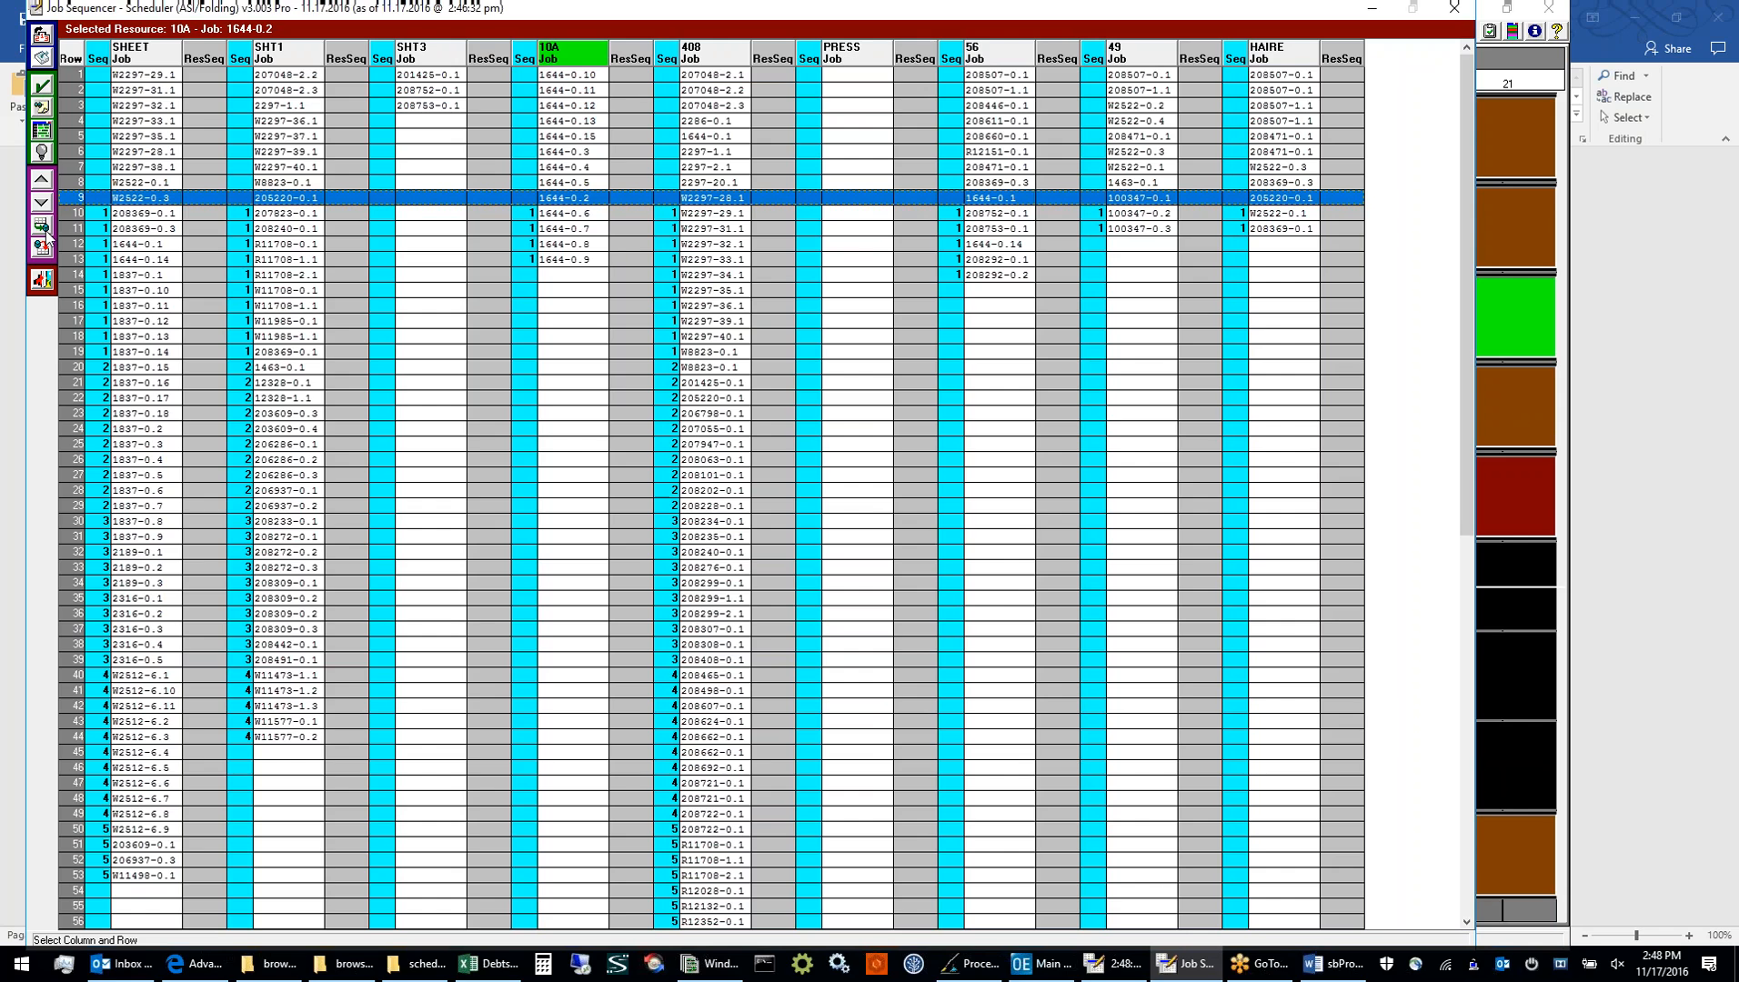
# Save the 10A job sequence with the First Job to Board End packing option and close the Job Sequencer
pyautogui.click(42, 246)
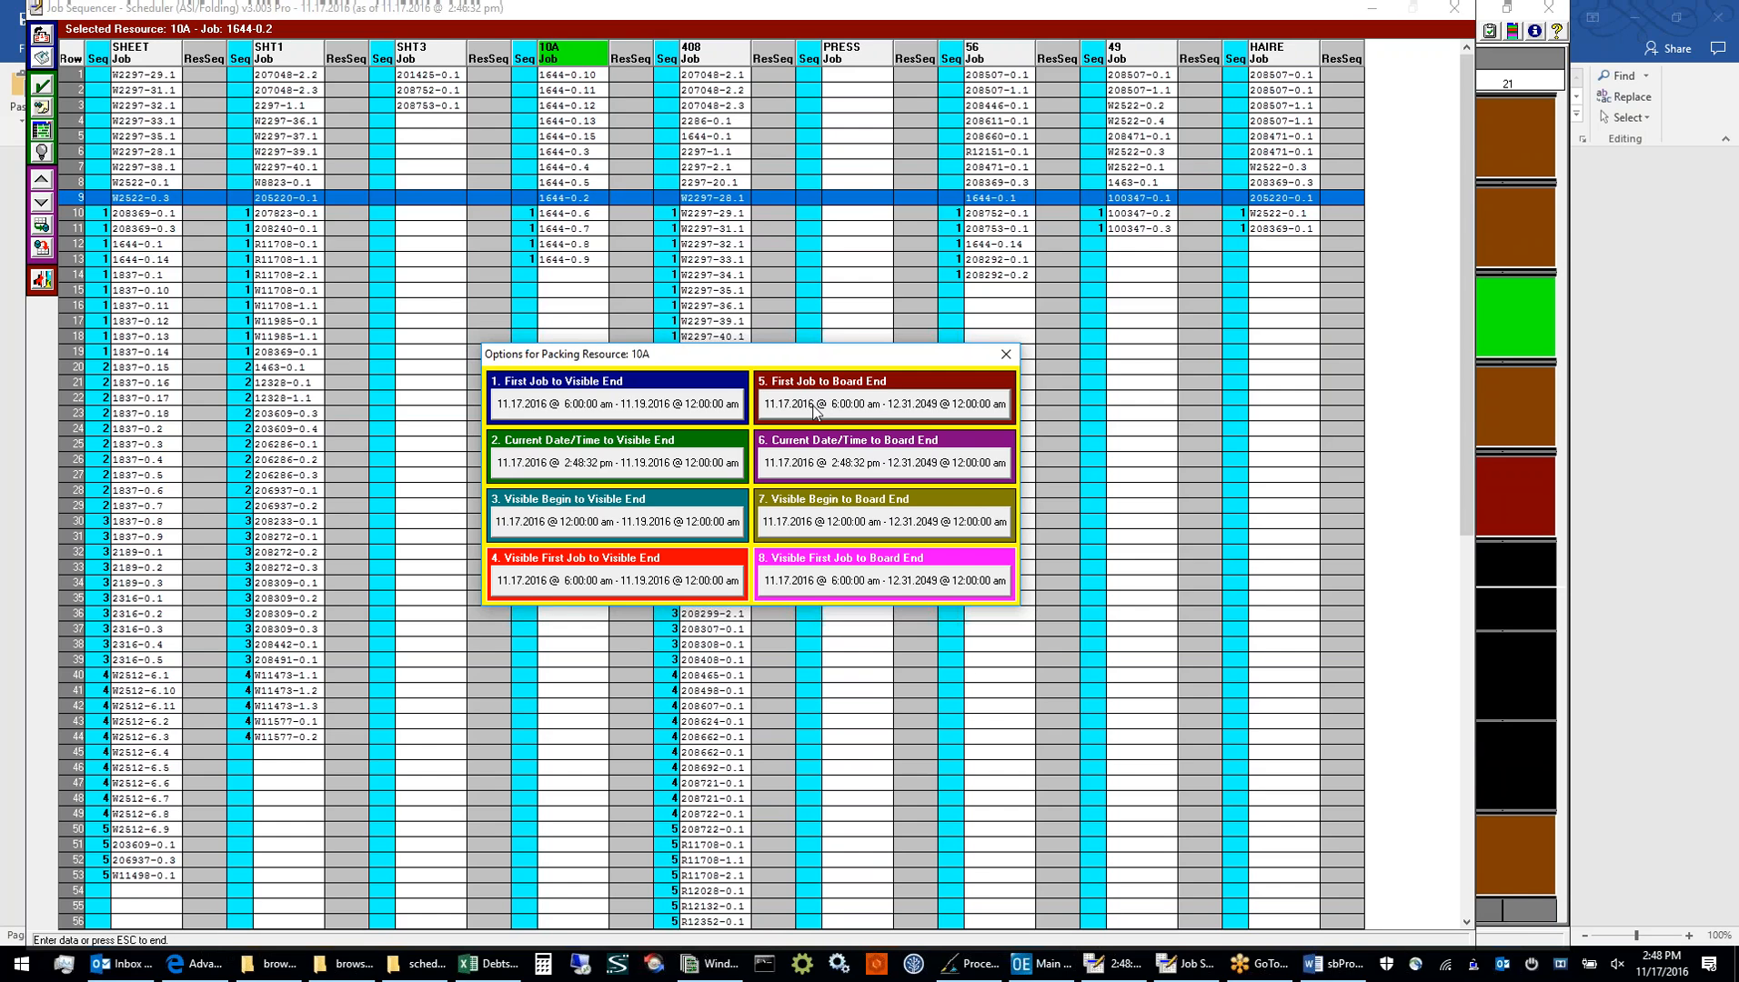
pyautogui.click(814, 410)
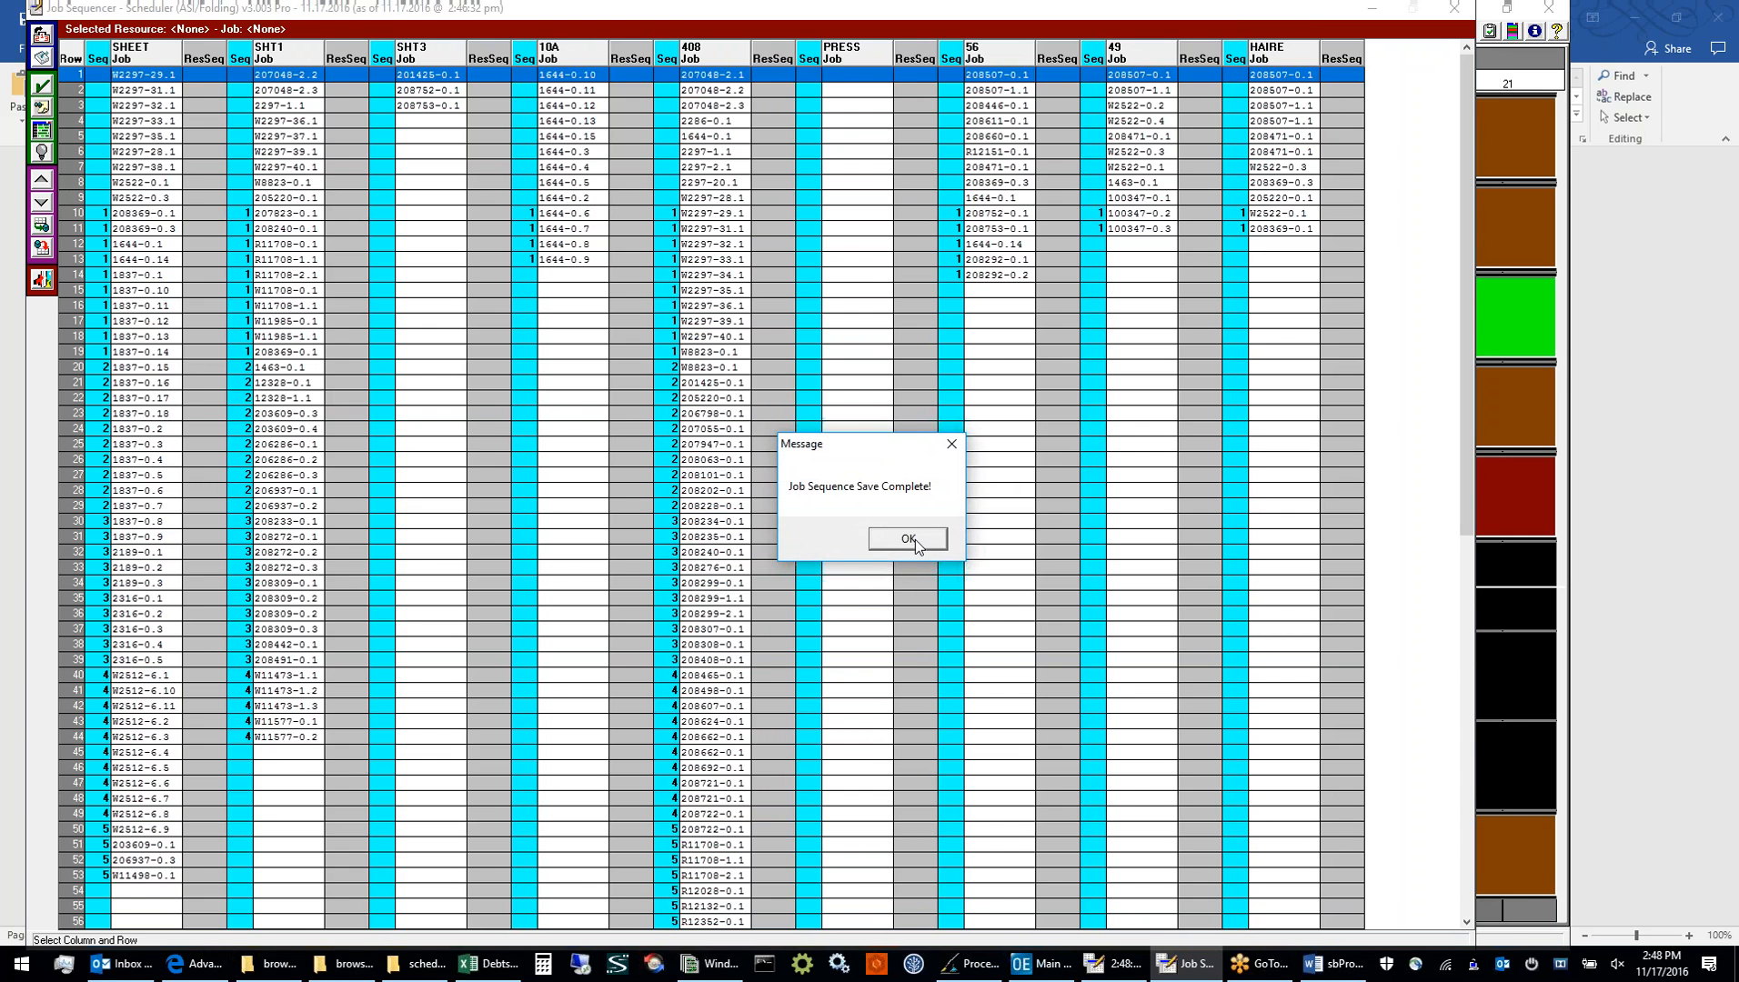
pyautogui.click(909, 539)
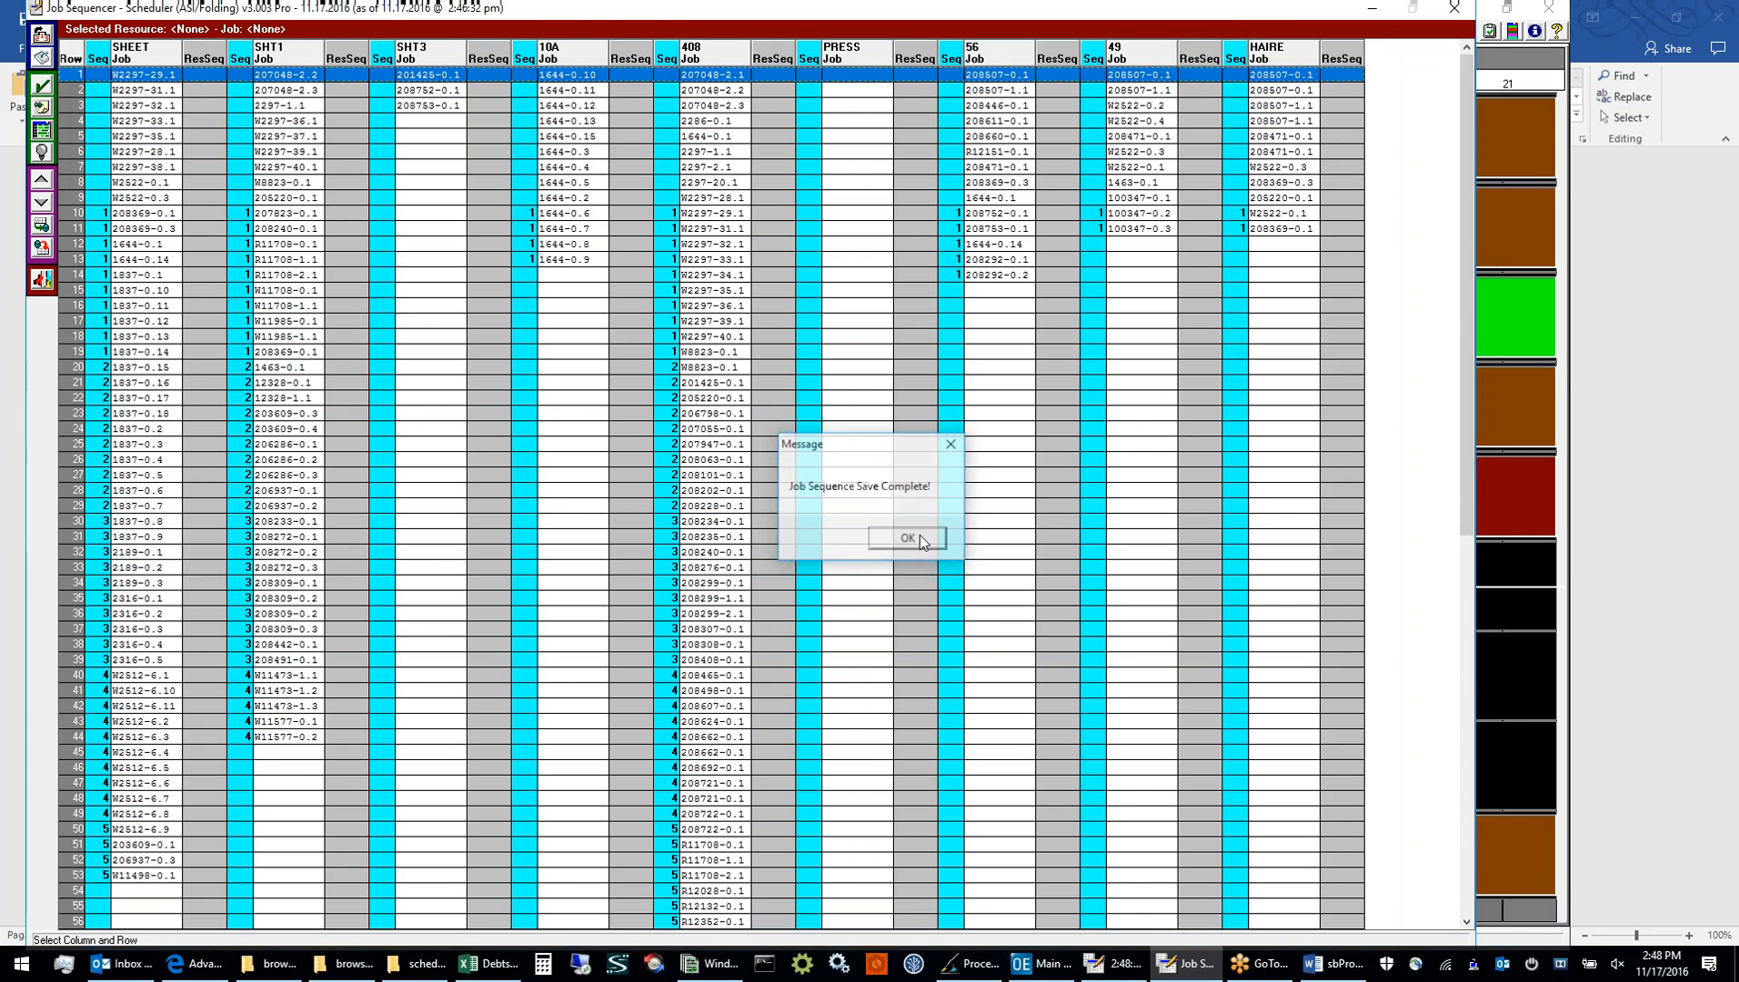
pyautogui.click(1453, 7)
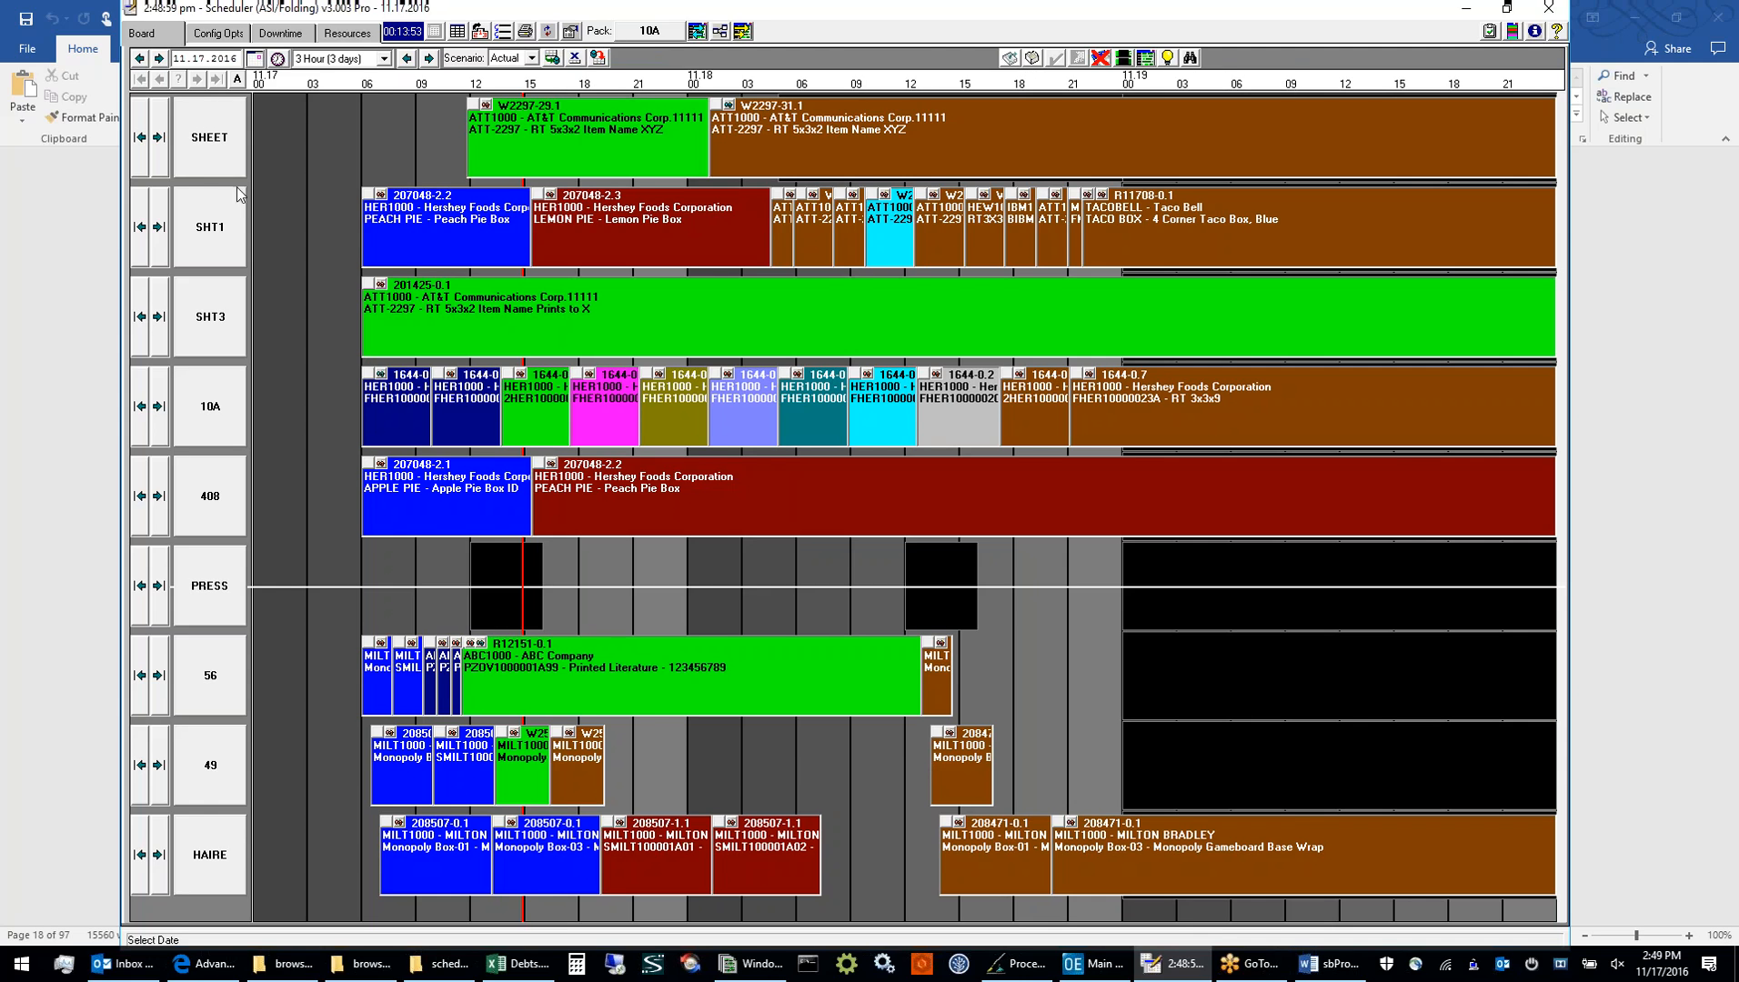
# Open the SHEET resource's job list in a maximized window and select job W2297-38.1 in row 7
pyautogui.click(214, 159)
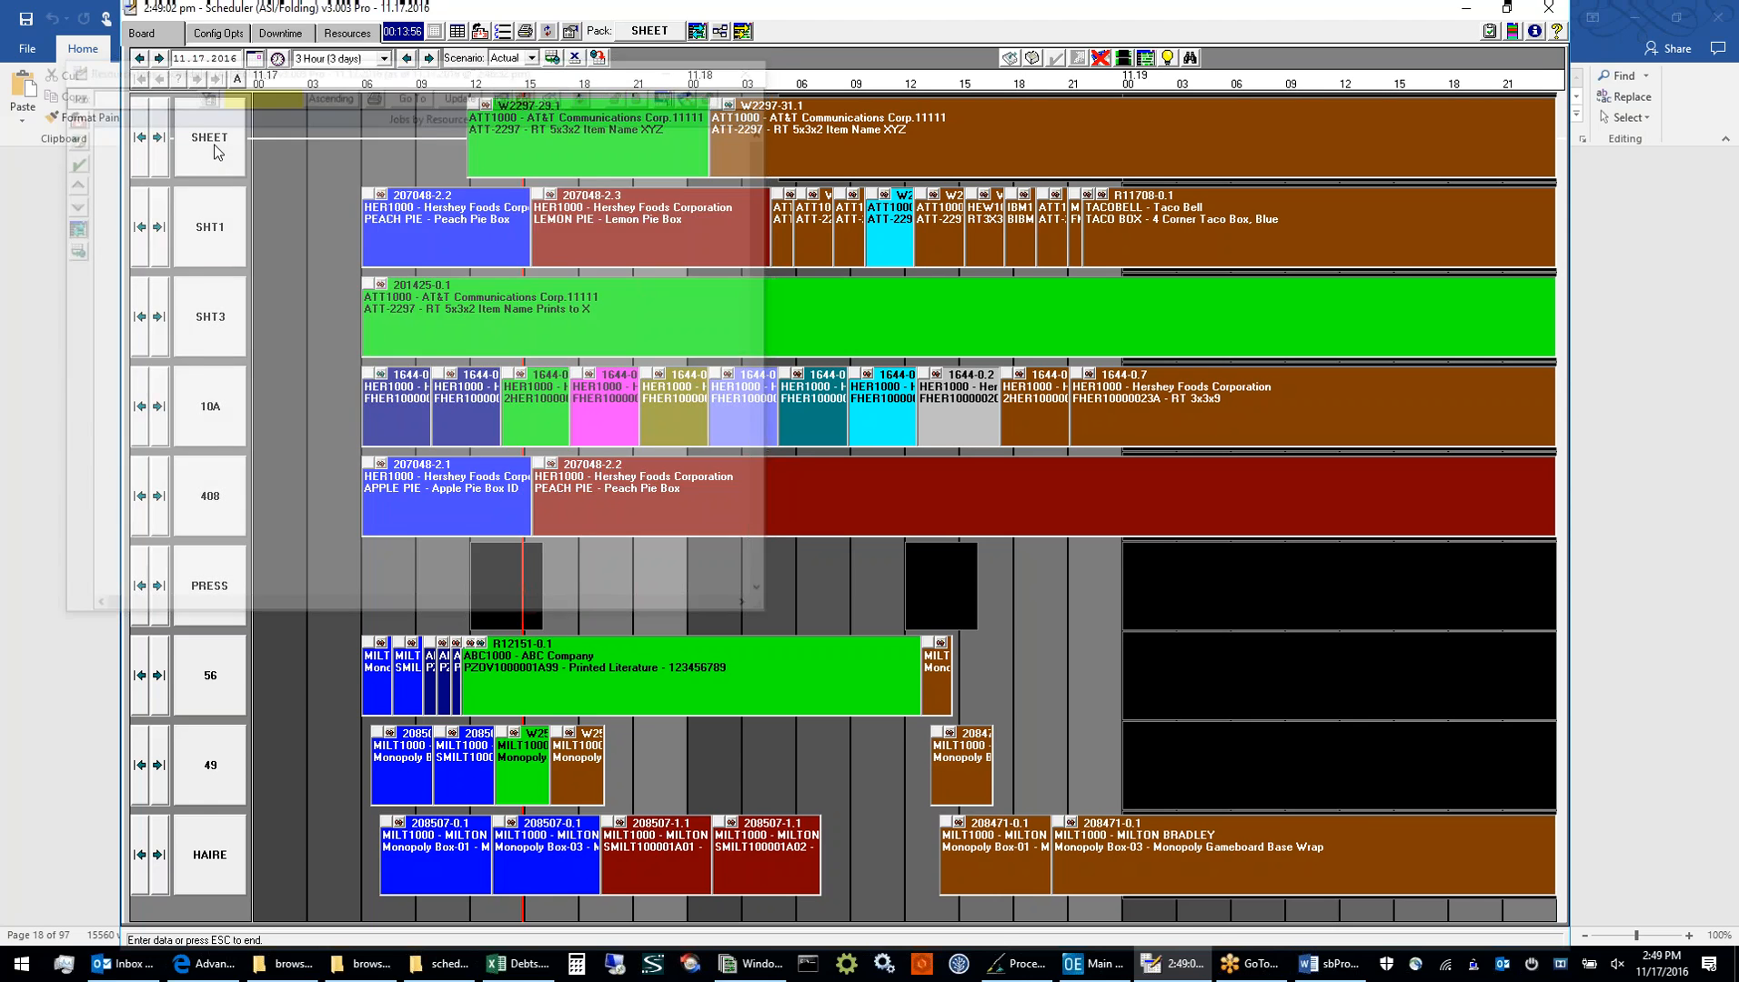
pyautogui.doubleClick(403, 68)
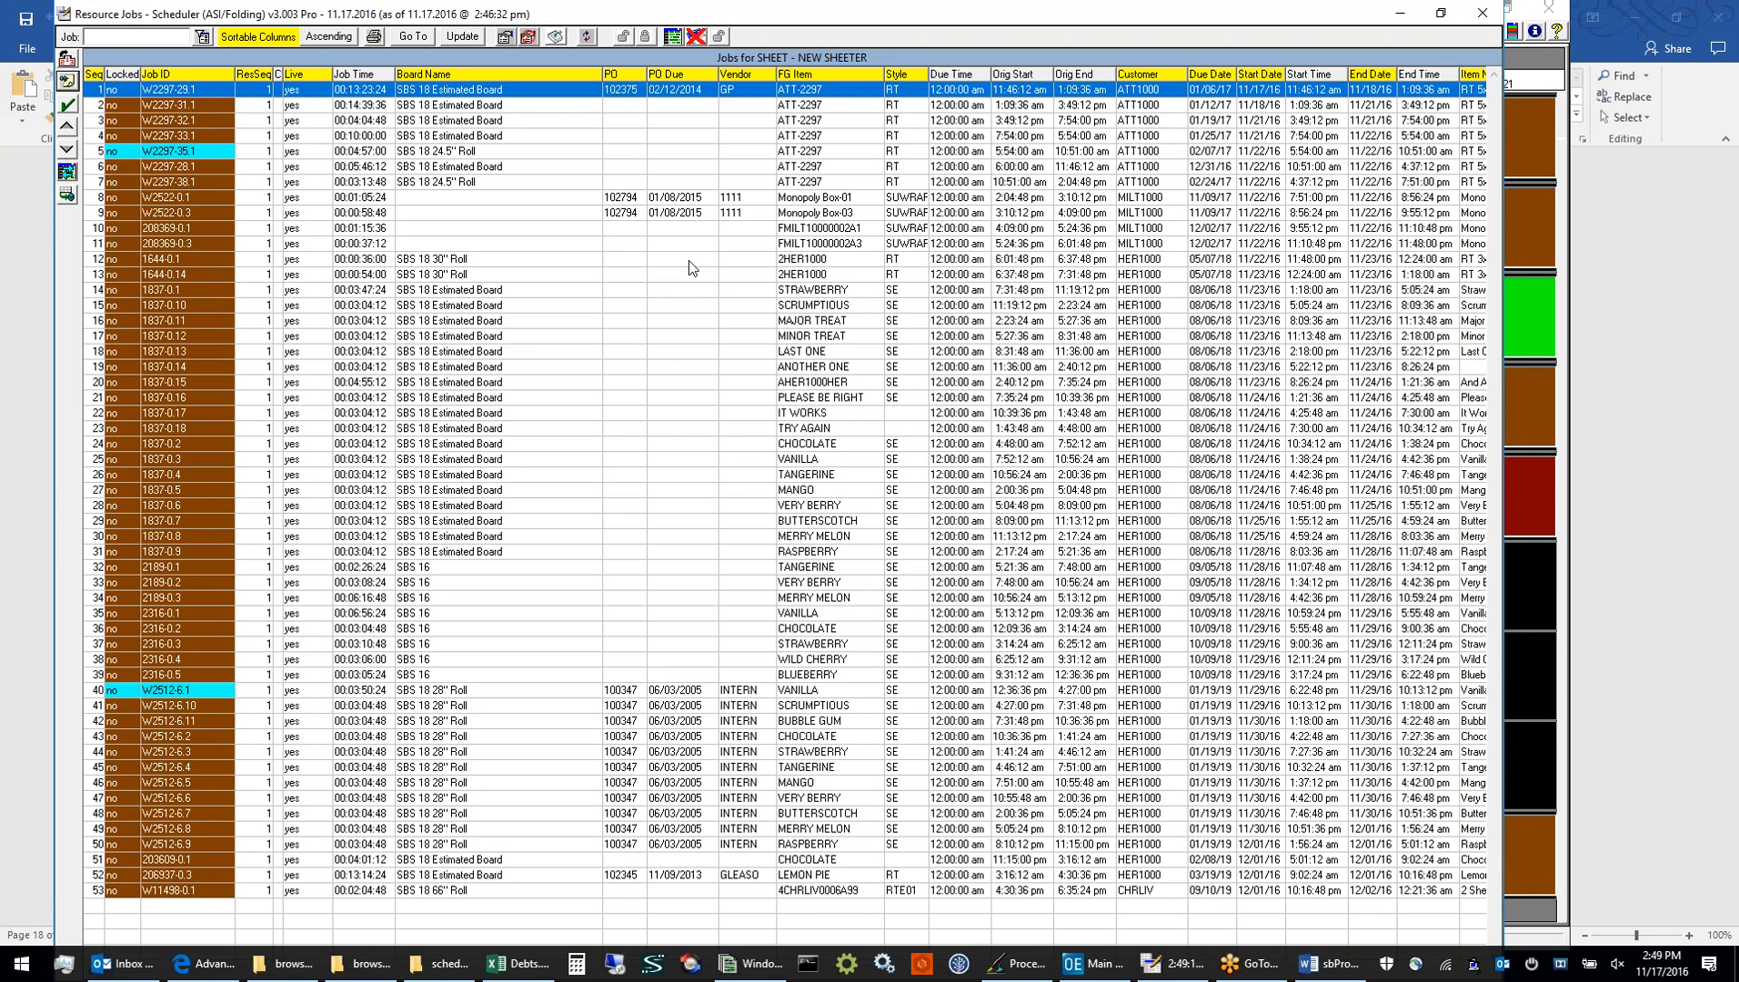
pyautogui.click(151, 200)
pyautogui.click(173, 245)
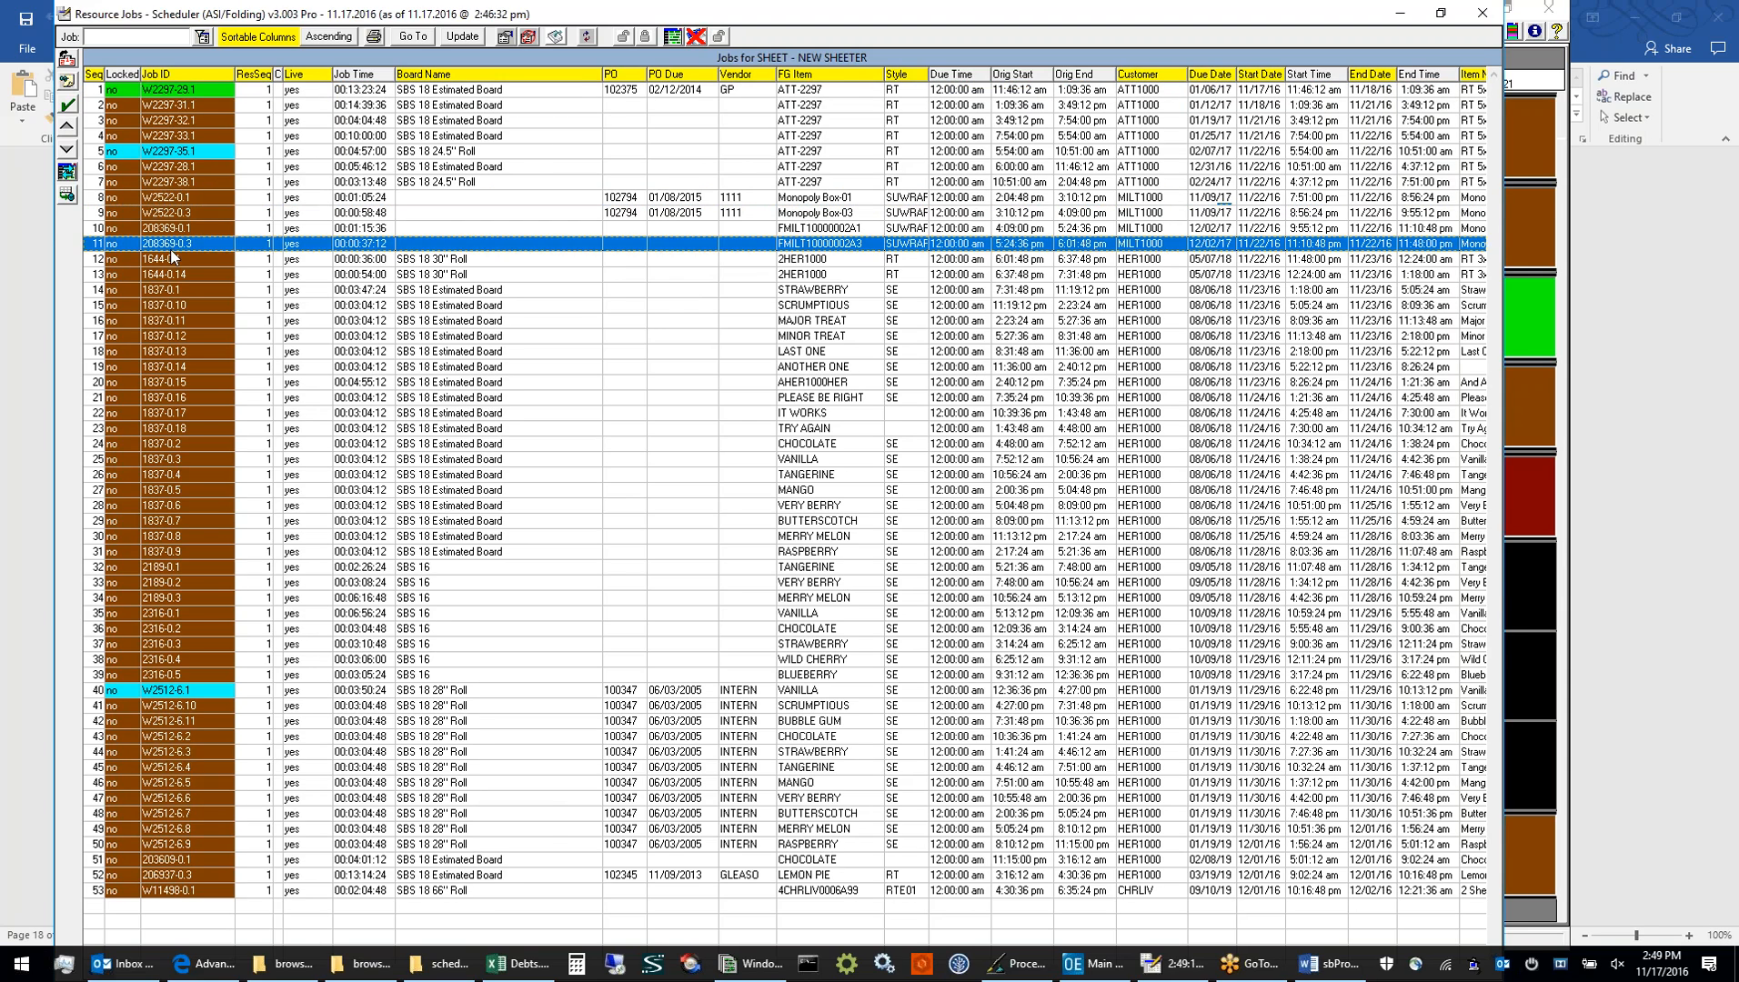
pyautogui.click(170, 183)
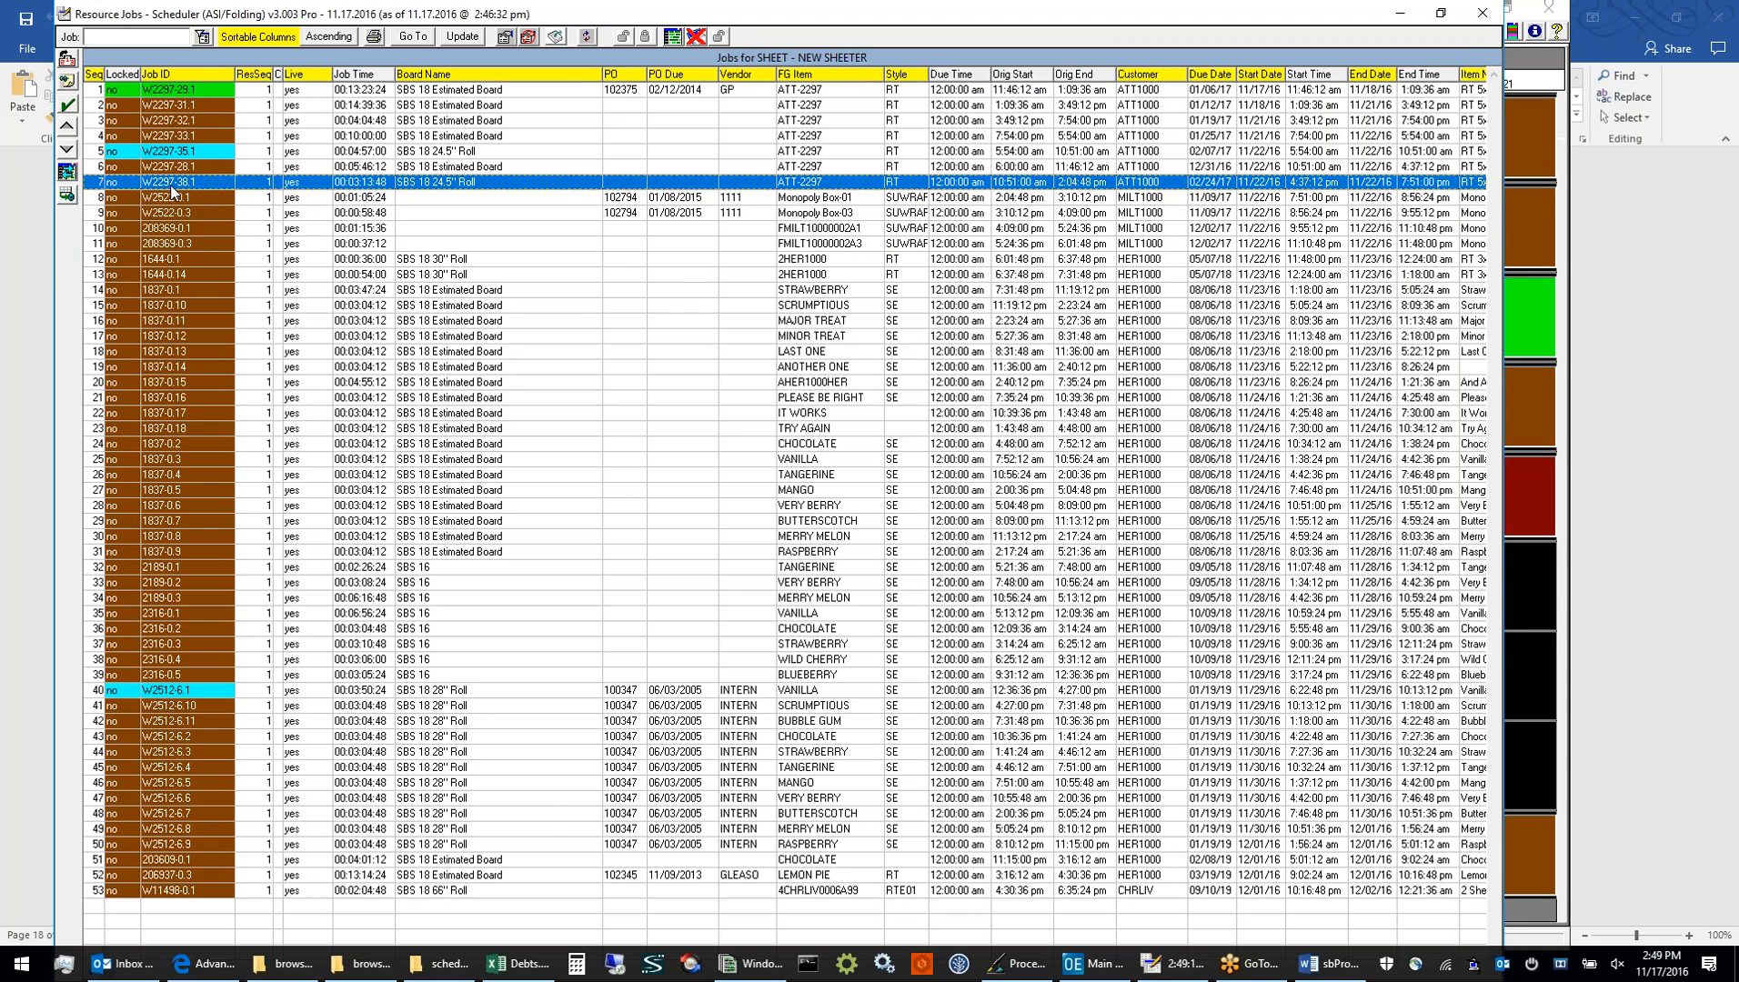
# Mark W/F Board, Litho Labels, Cases, Dies, Flat Die and Foil as Ready for job W2297-38.1, then close the SHEET job list
pyautogui.click(70, 108)
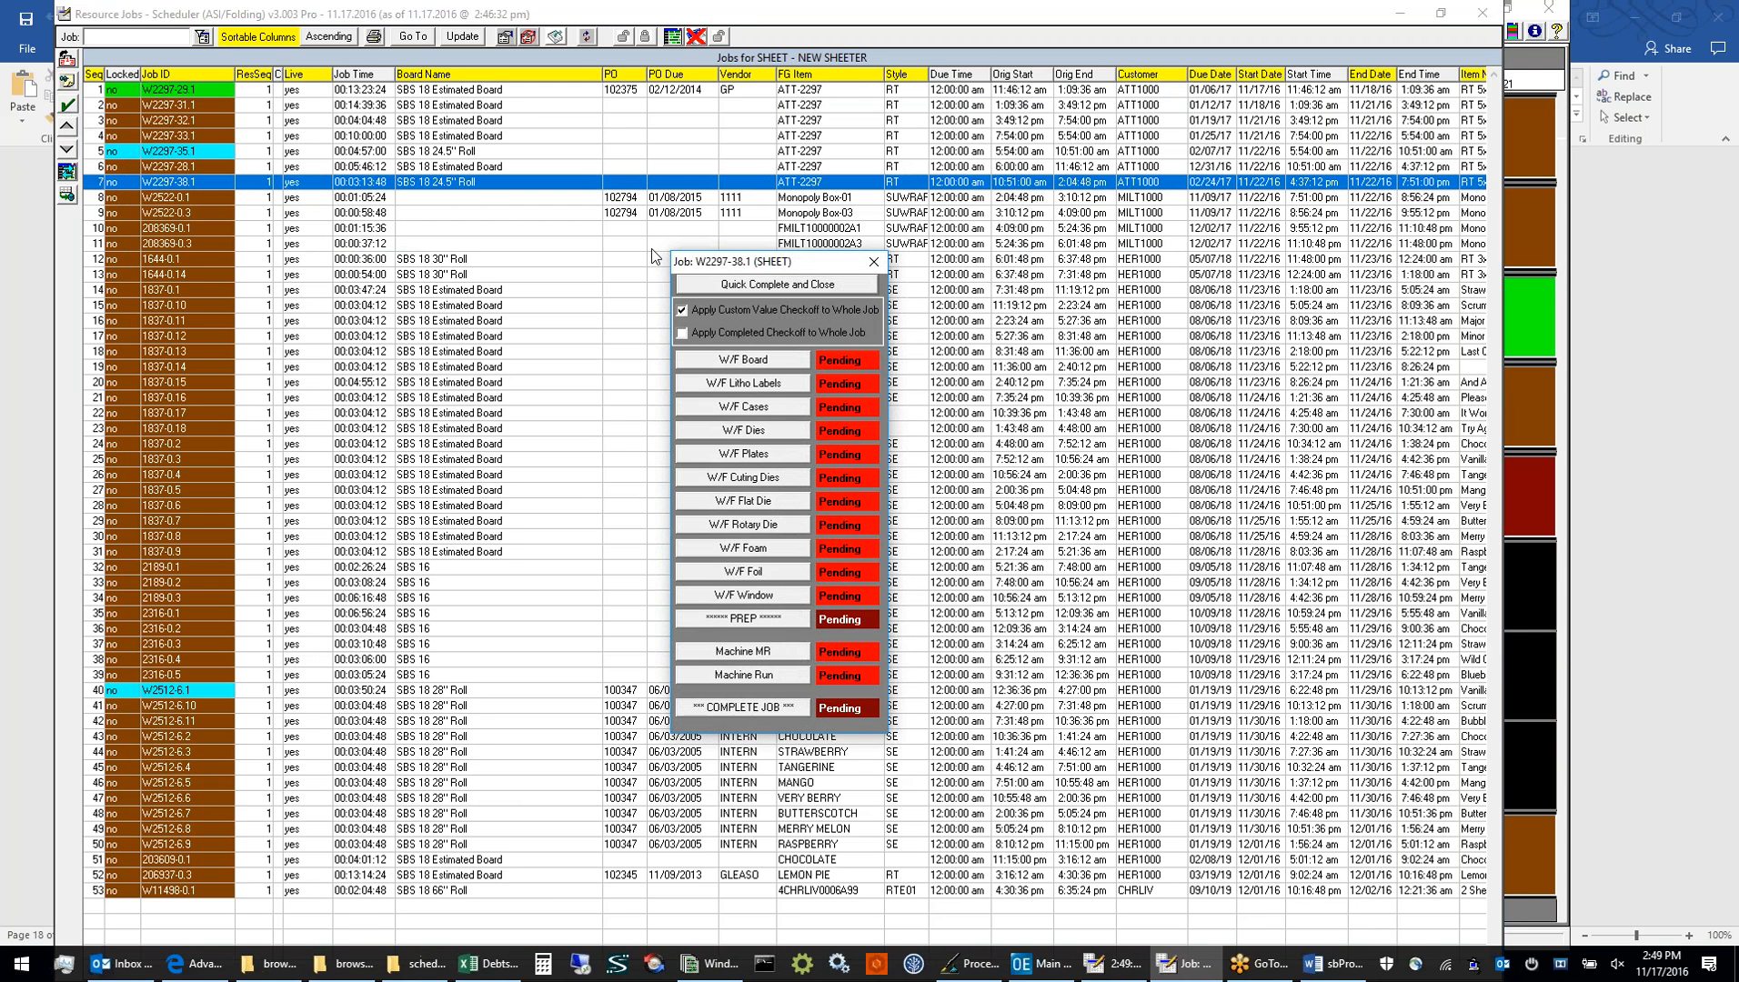
pyautogui.moveTo(688, 269); pyautogui.dragTo(595, 201)
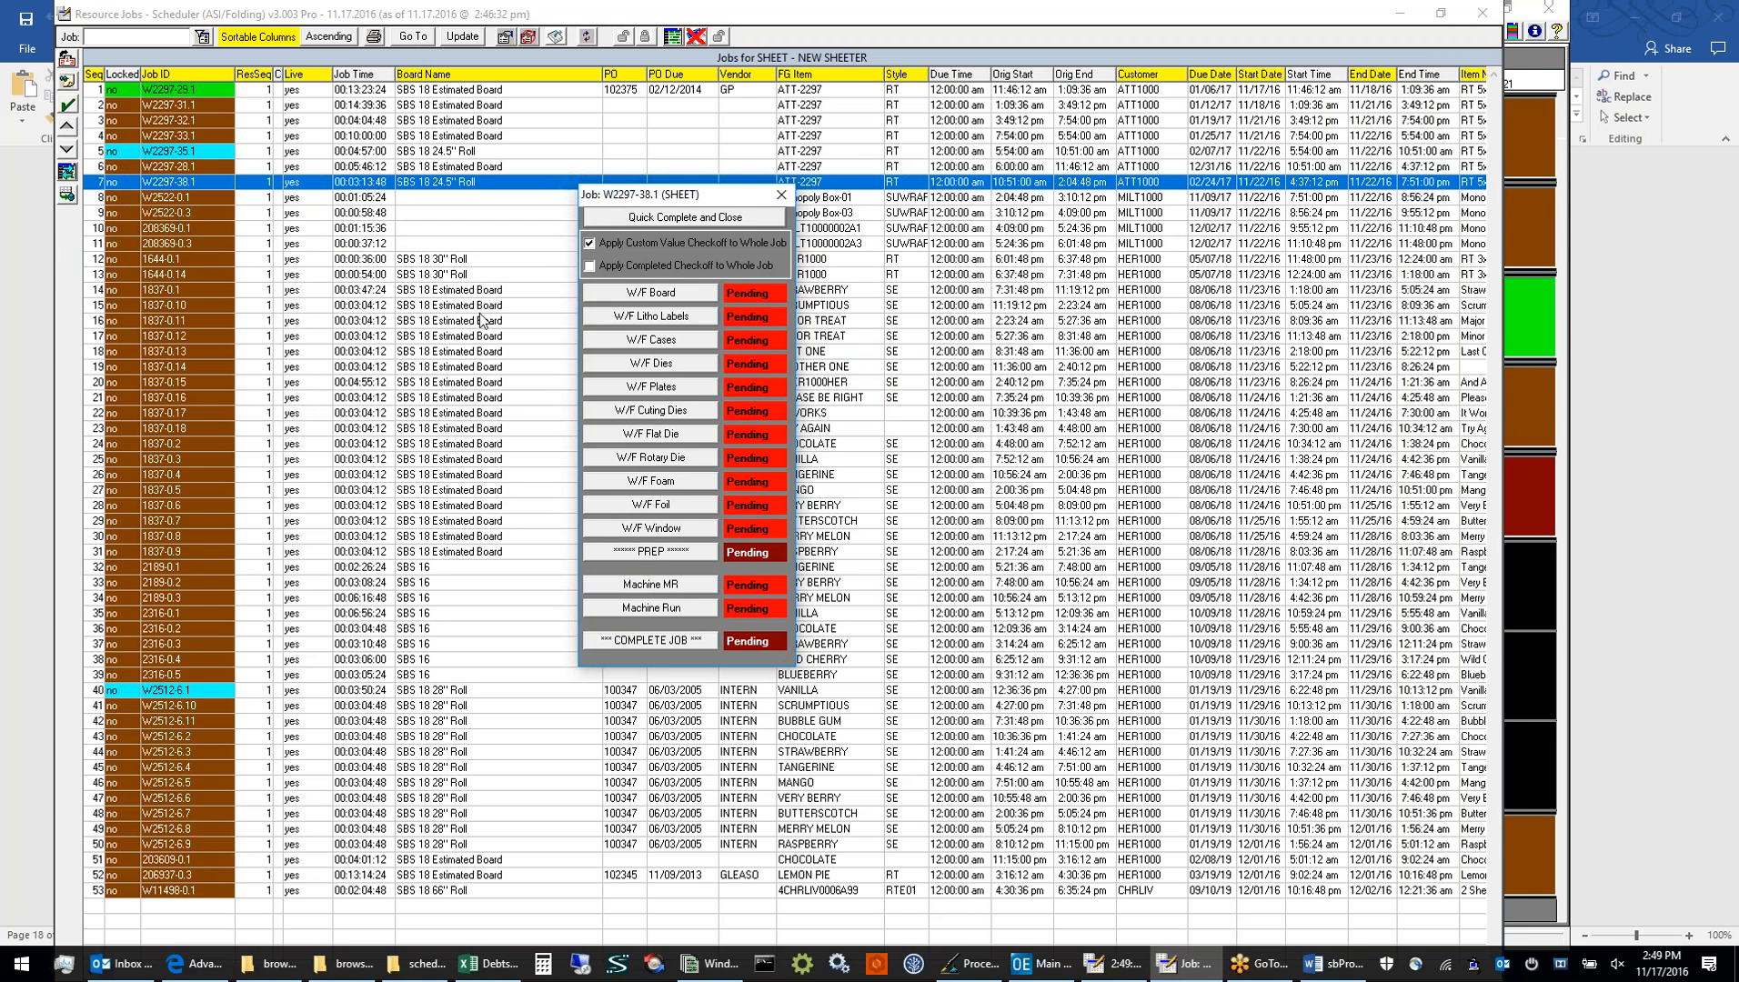
pyautogui.click(661, 299)
pyautogui.click(661, 320)
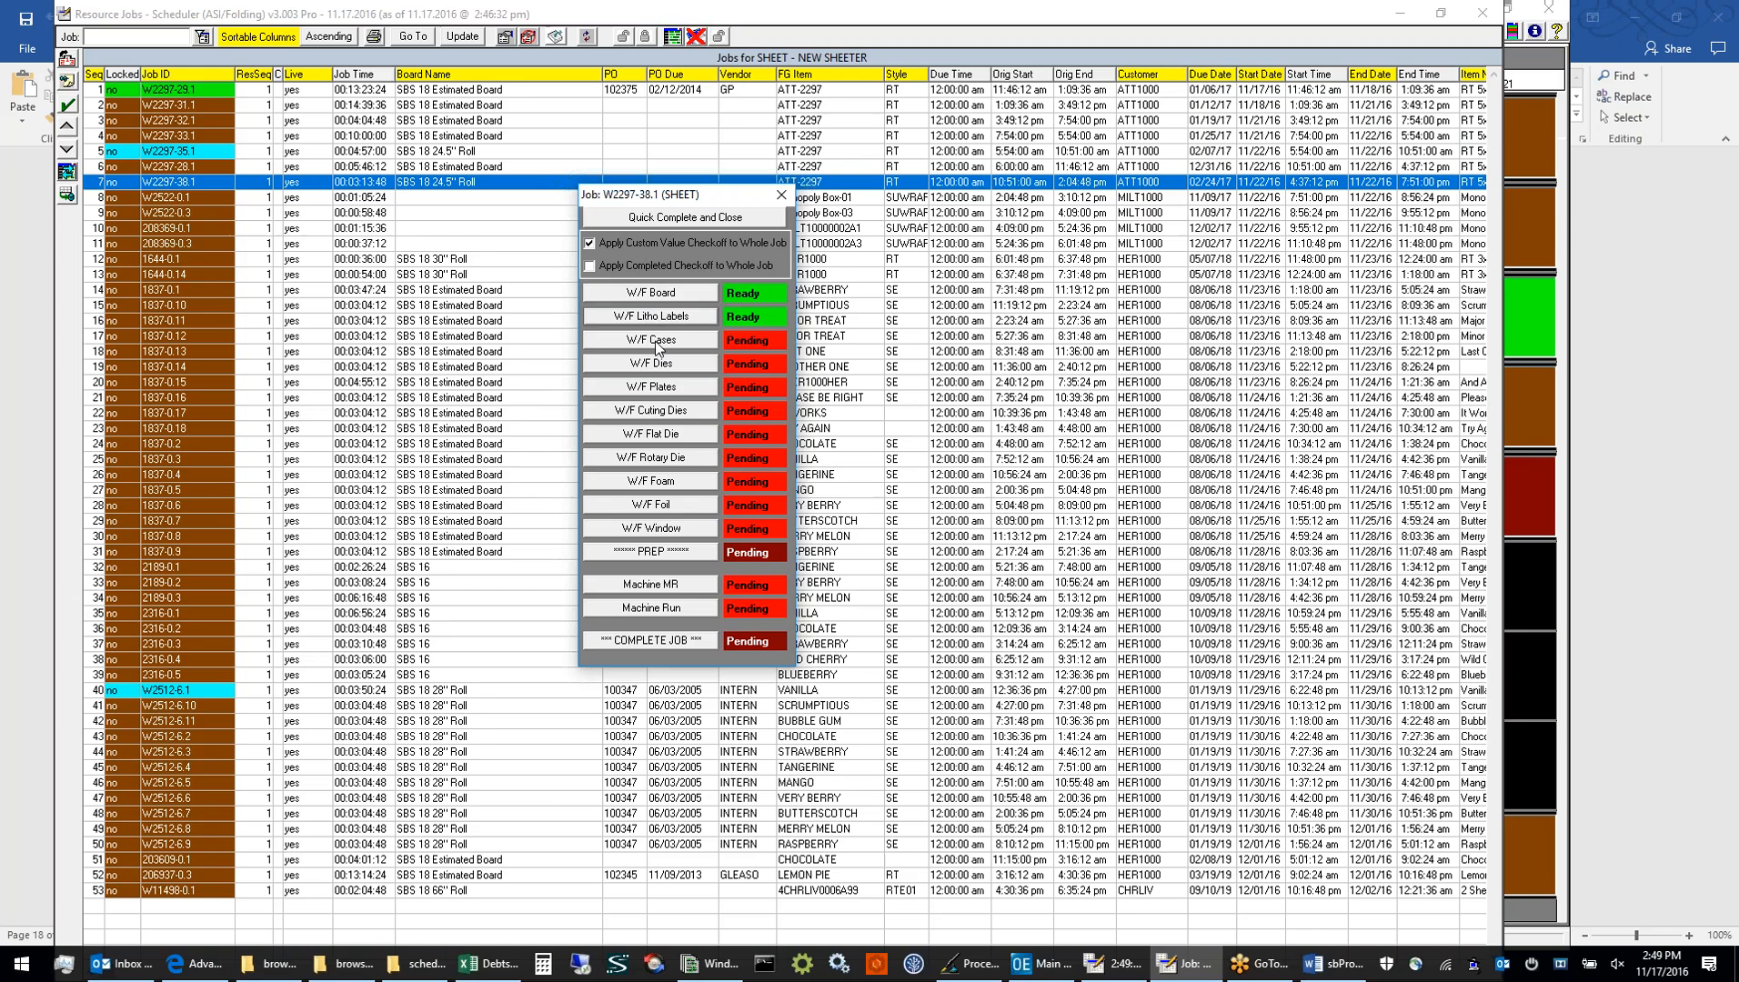
pyautogui.click(654, 341)
pyautogui.click(659, 364)
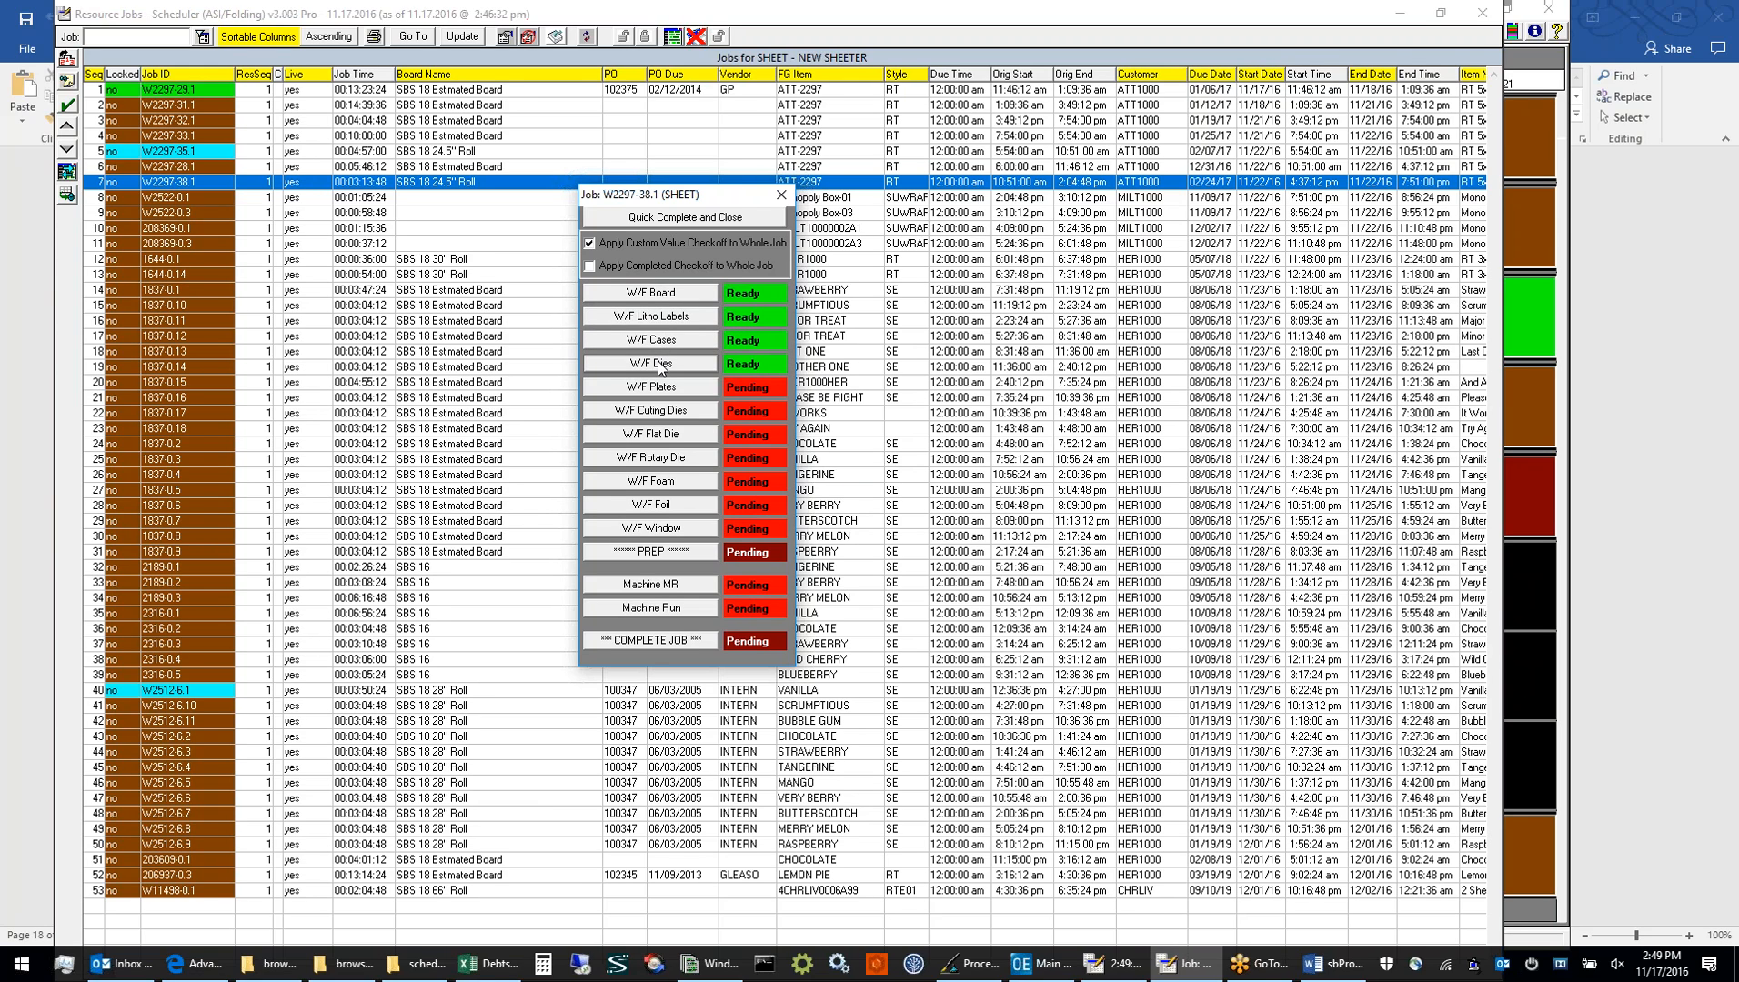
pyautogui.click(658, 435)
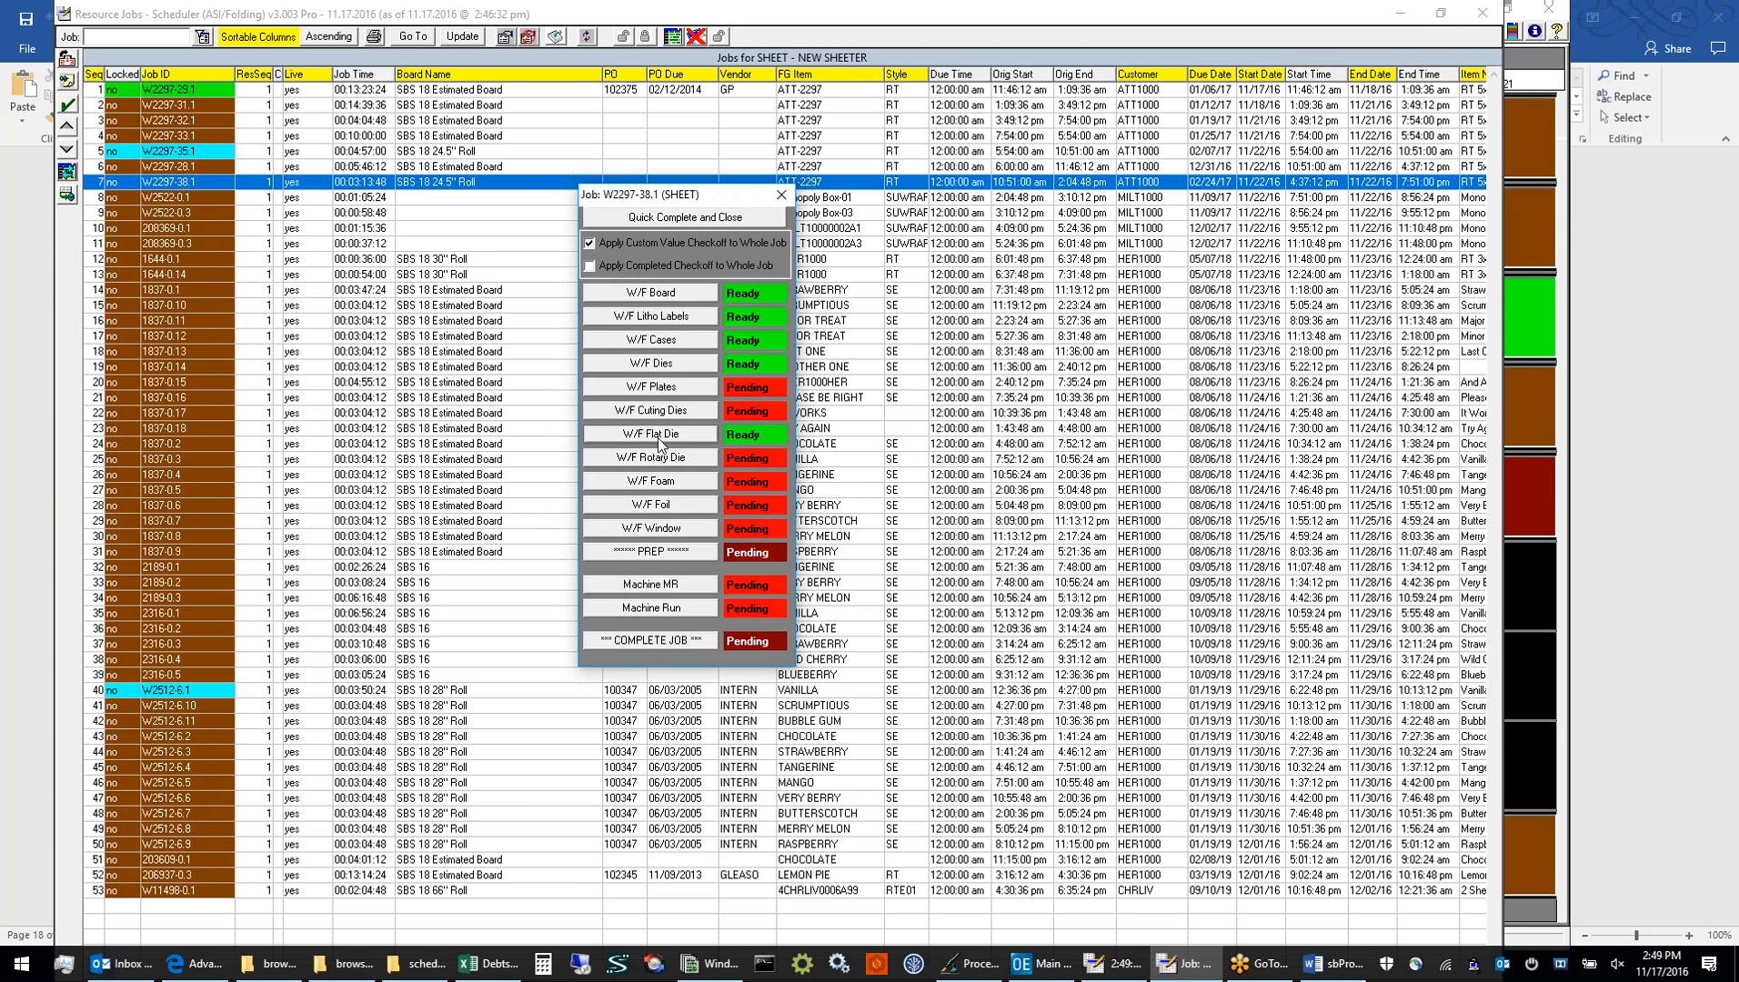
pyautogui.click(652, 506)
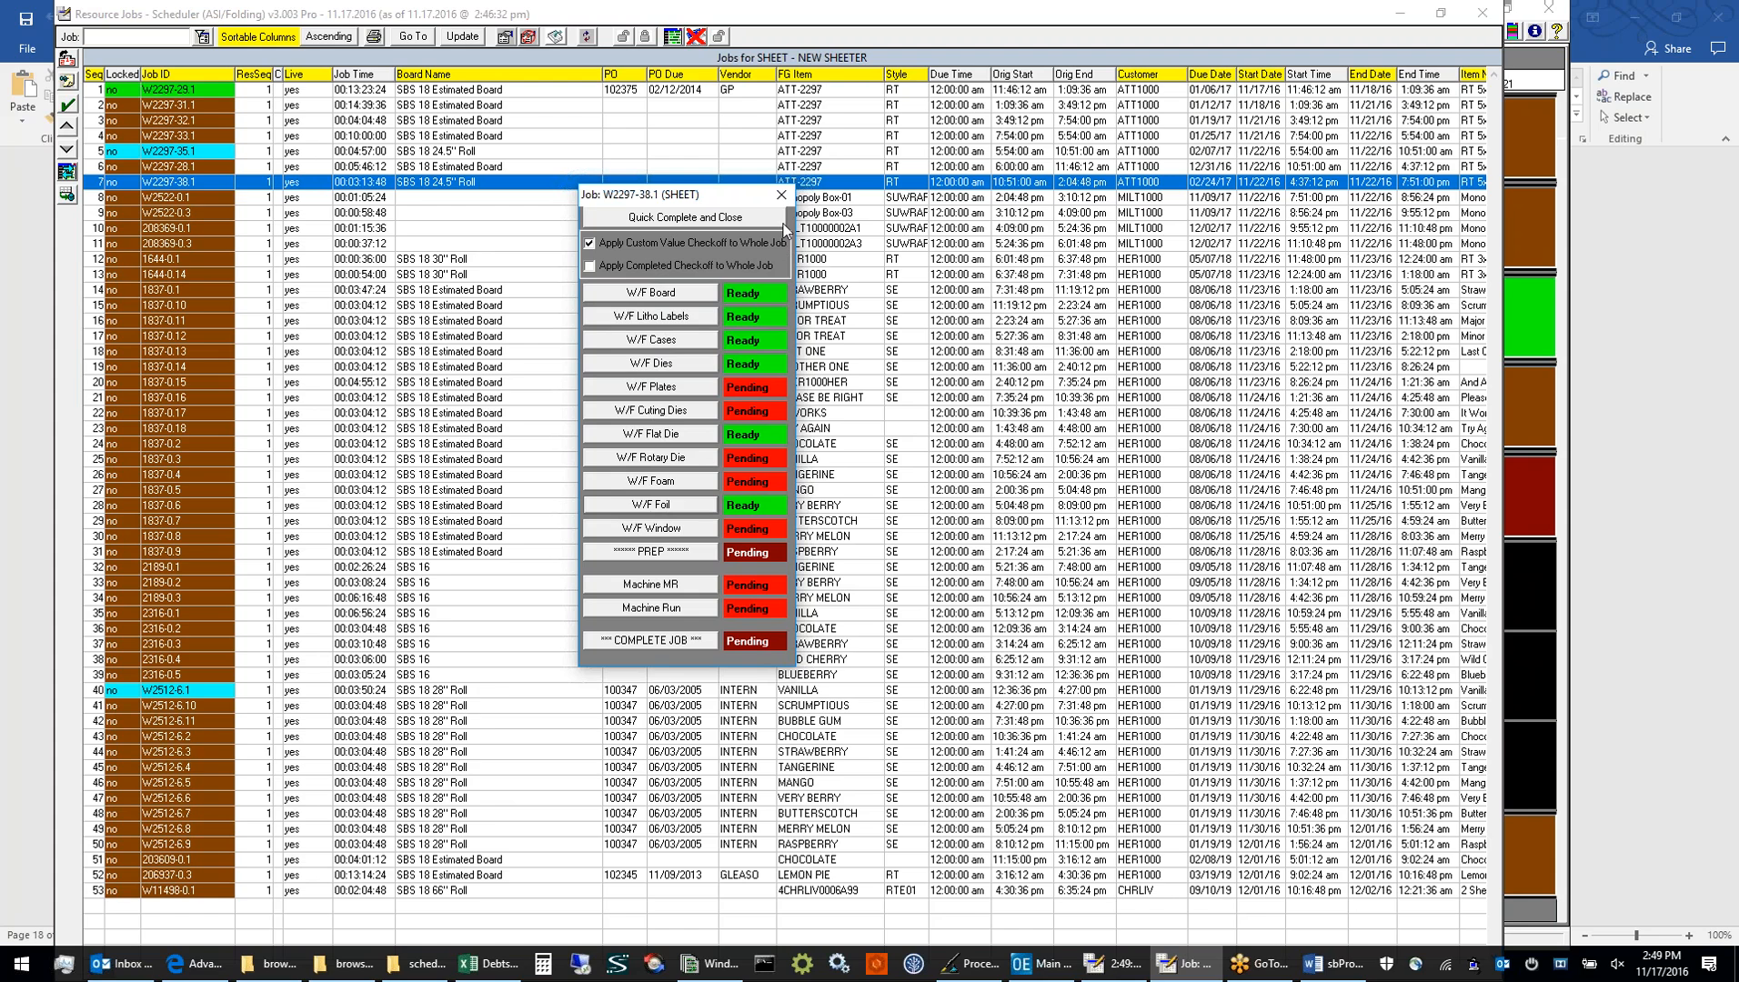
pyautogui.click(783, 196)
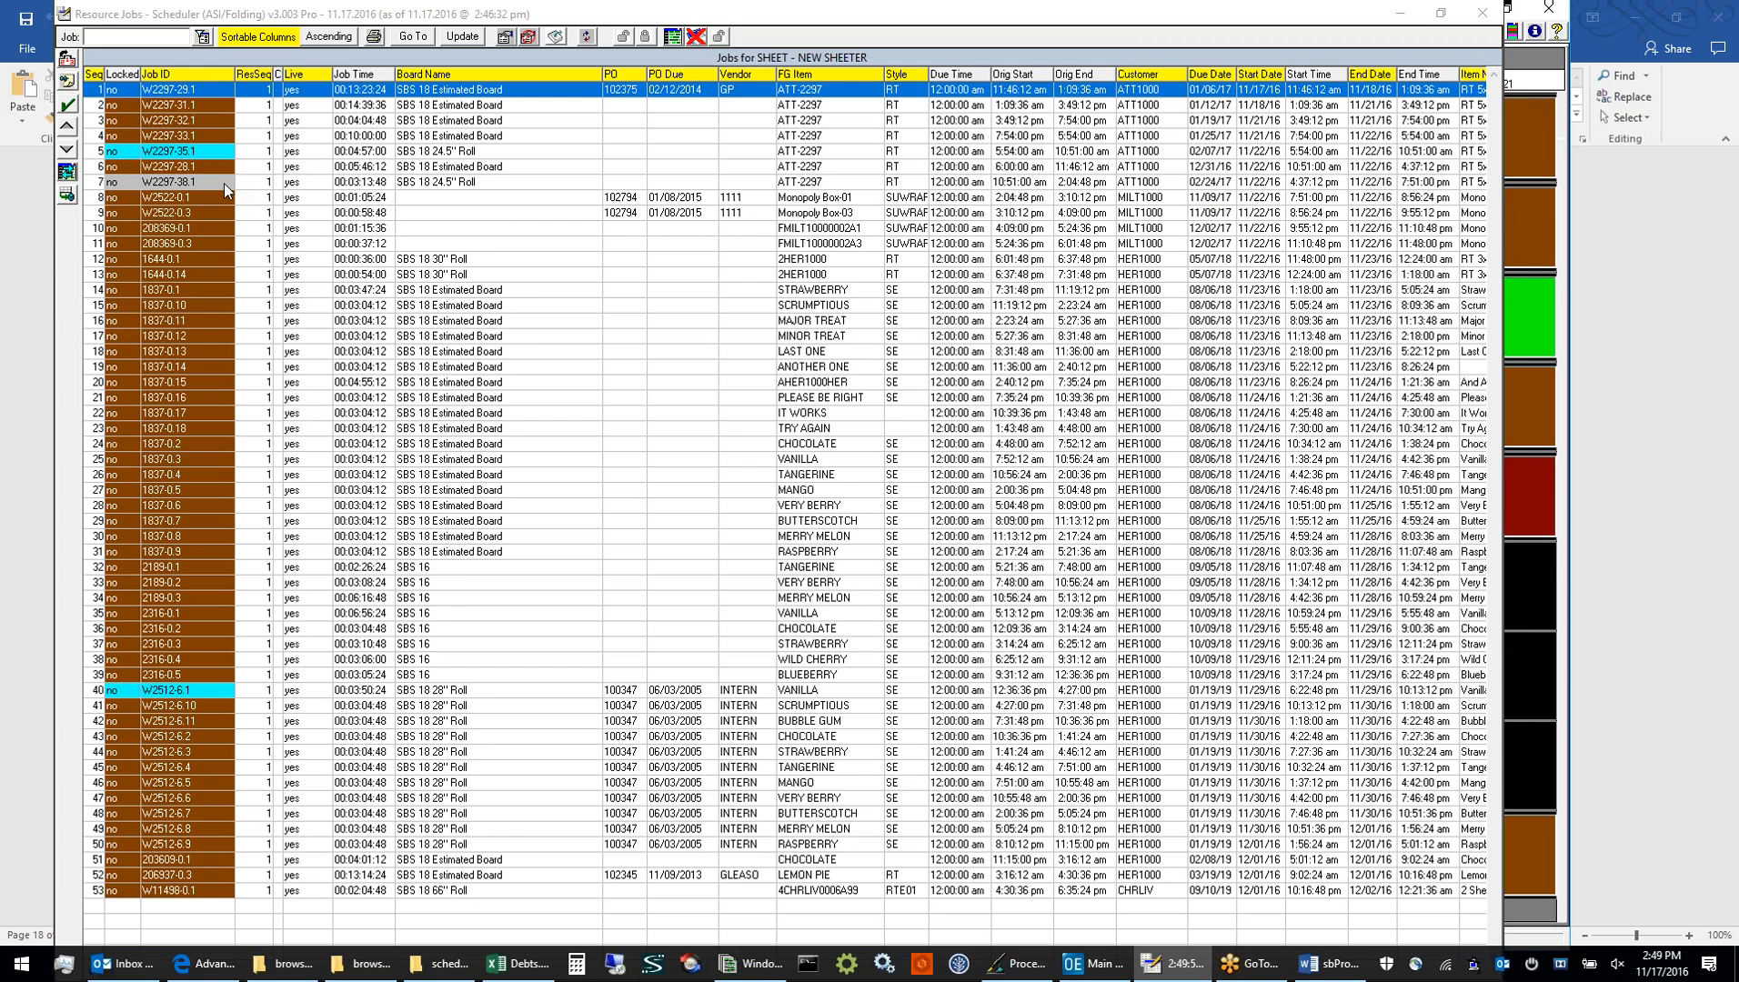
pyautogui.click(223, 184)
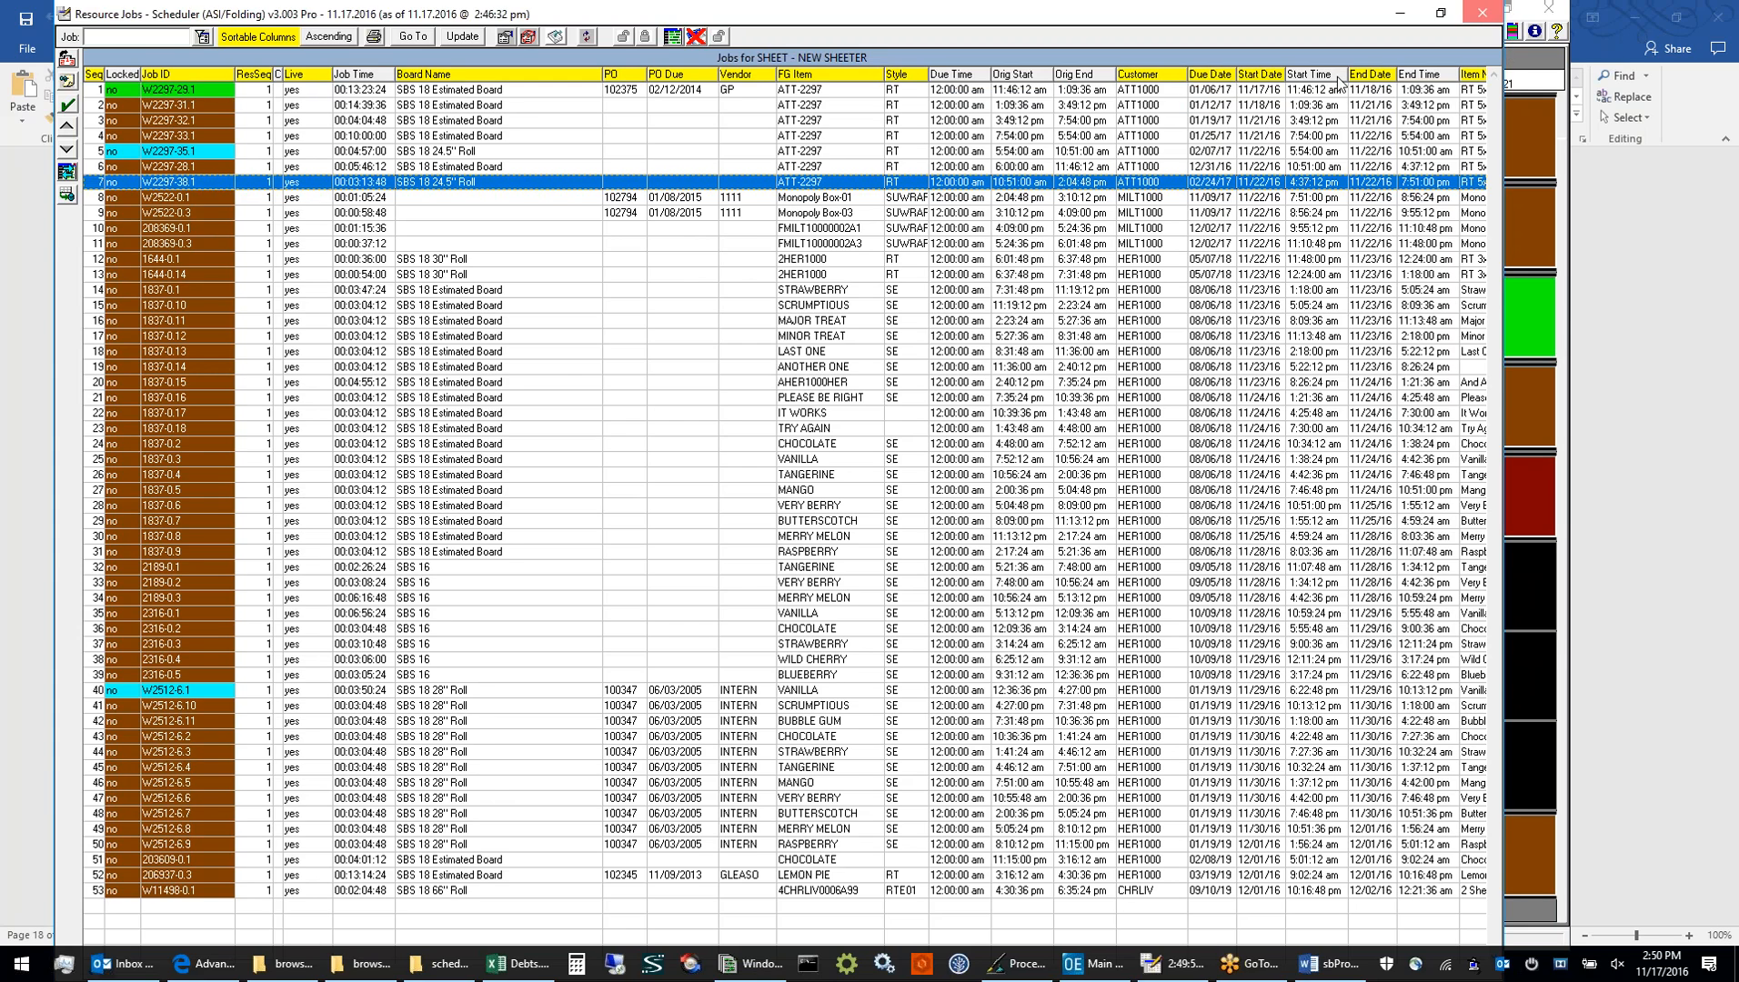
pyautogui.click(1482, 13)
# Examine the configuration's color settings, including the W/F Plates custom label and the Pending Past Due job label, and return to the board
pyautogui.click(218, 34)
pyautogui.click(532, 281)
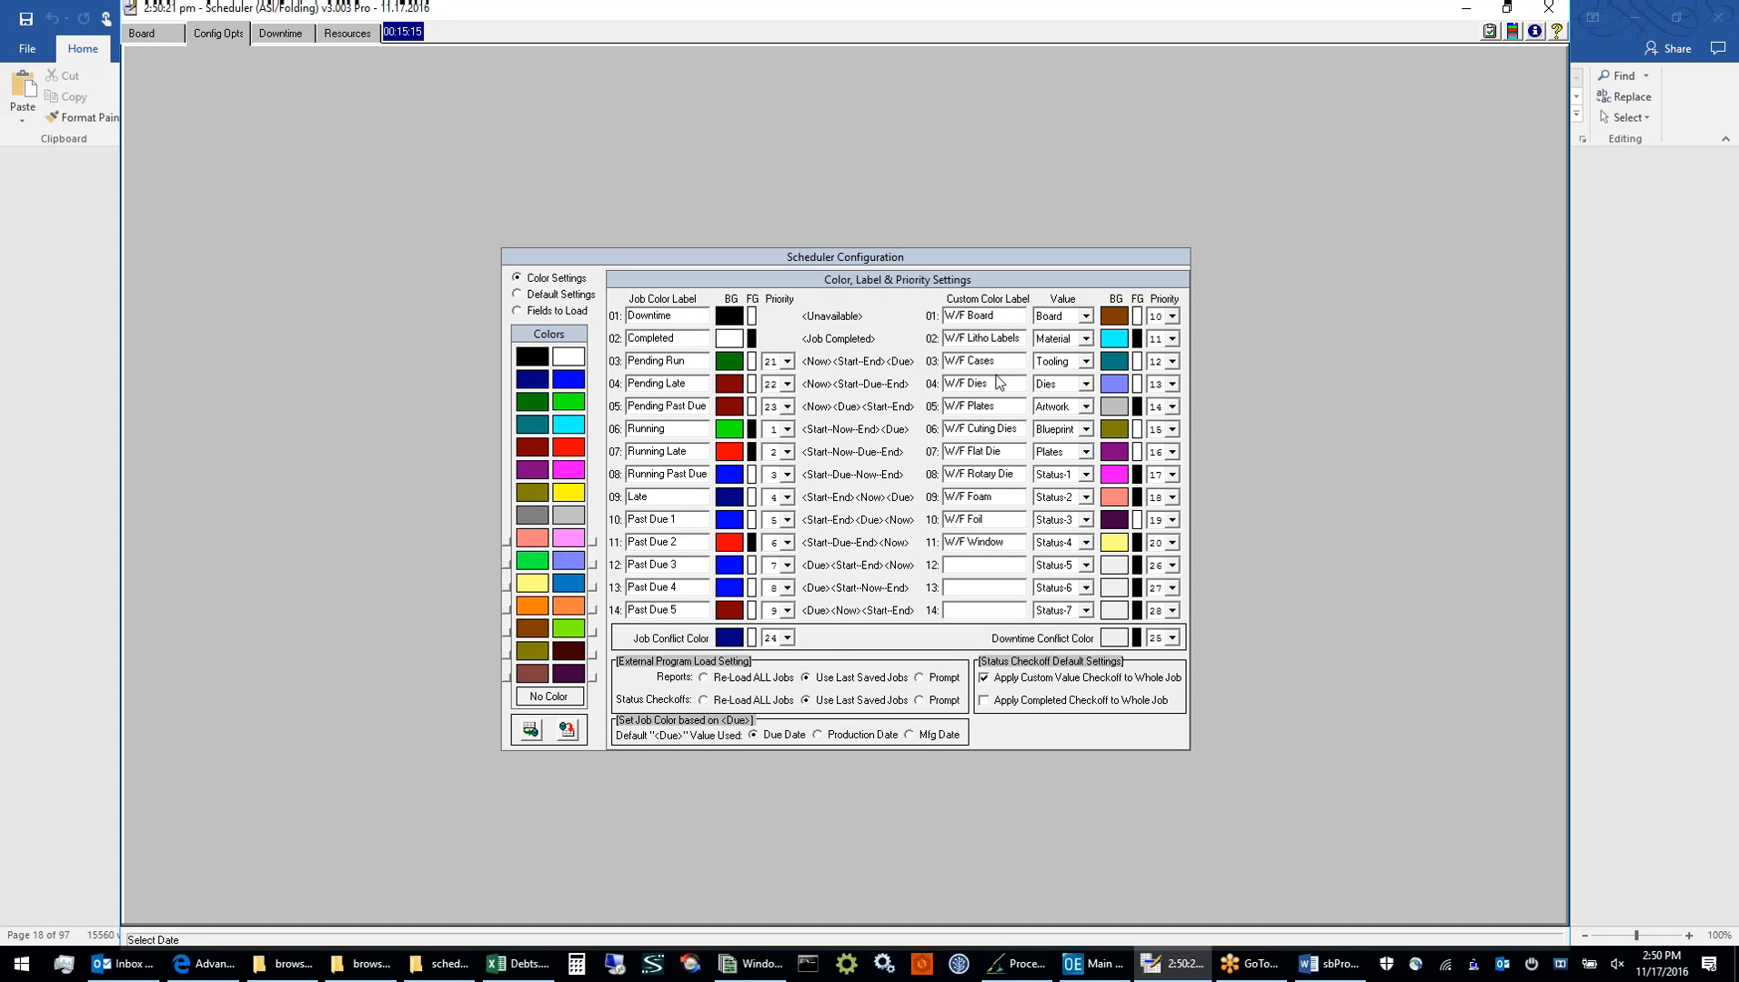
pyautogui.doubleClick(995, 406)
pyautogui.click(1113, 411)
pyautogui.click(689, 406)
pyautogui.click(725, 433)
pyautogui.click(737, 453)
pyautogui.click(145, 33)
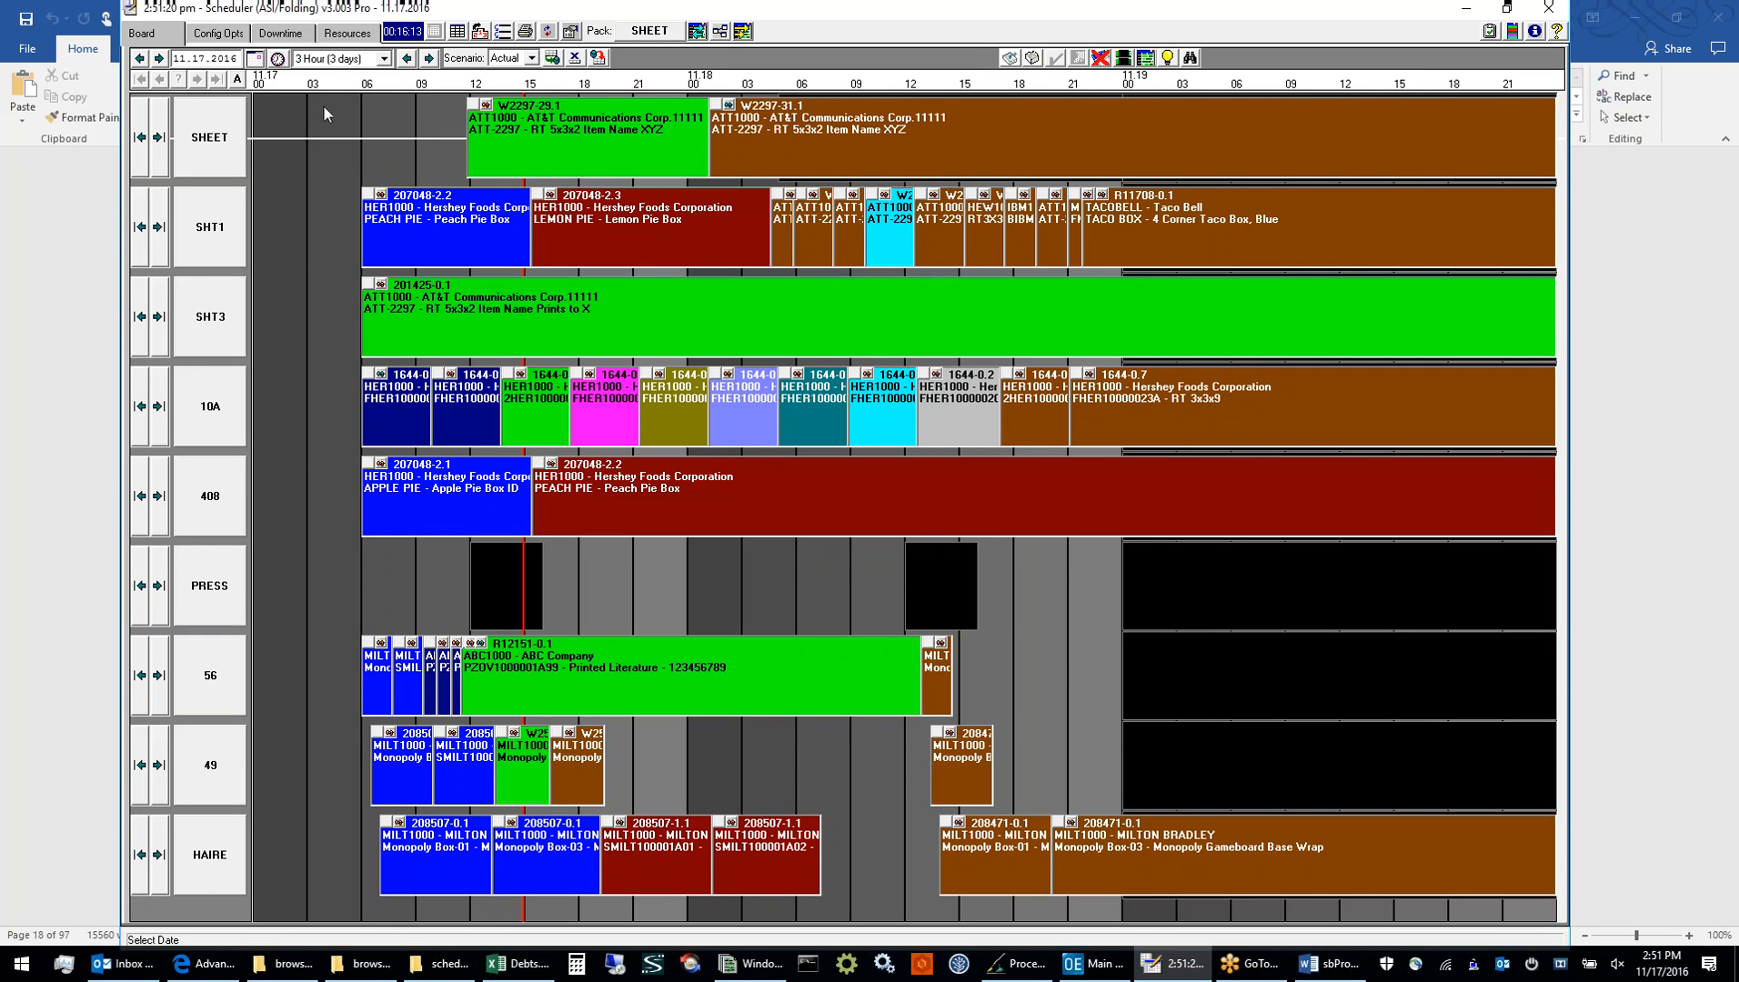
# View the board in job color modes T and S, highlighting jobs 207048-2.2 and 207048-2.1 in mode T, and return to mode A
pyautogui.click(236, 80)
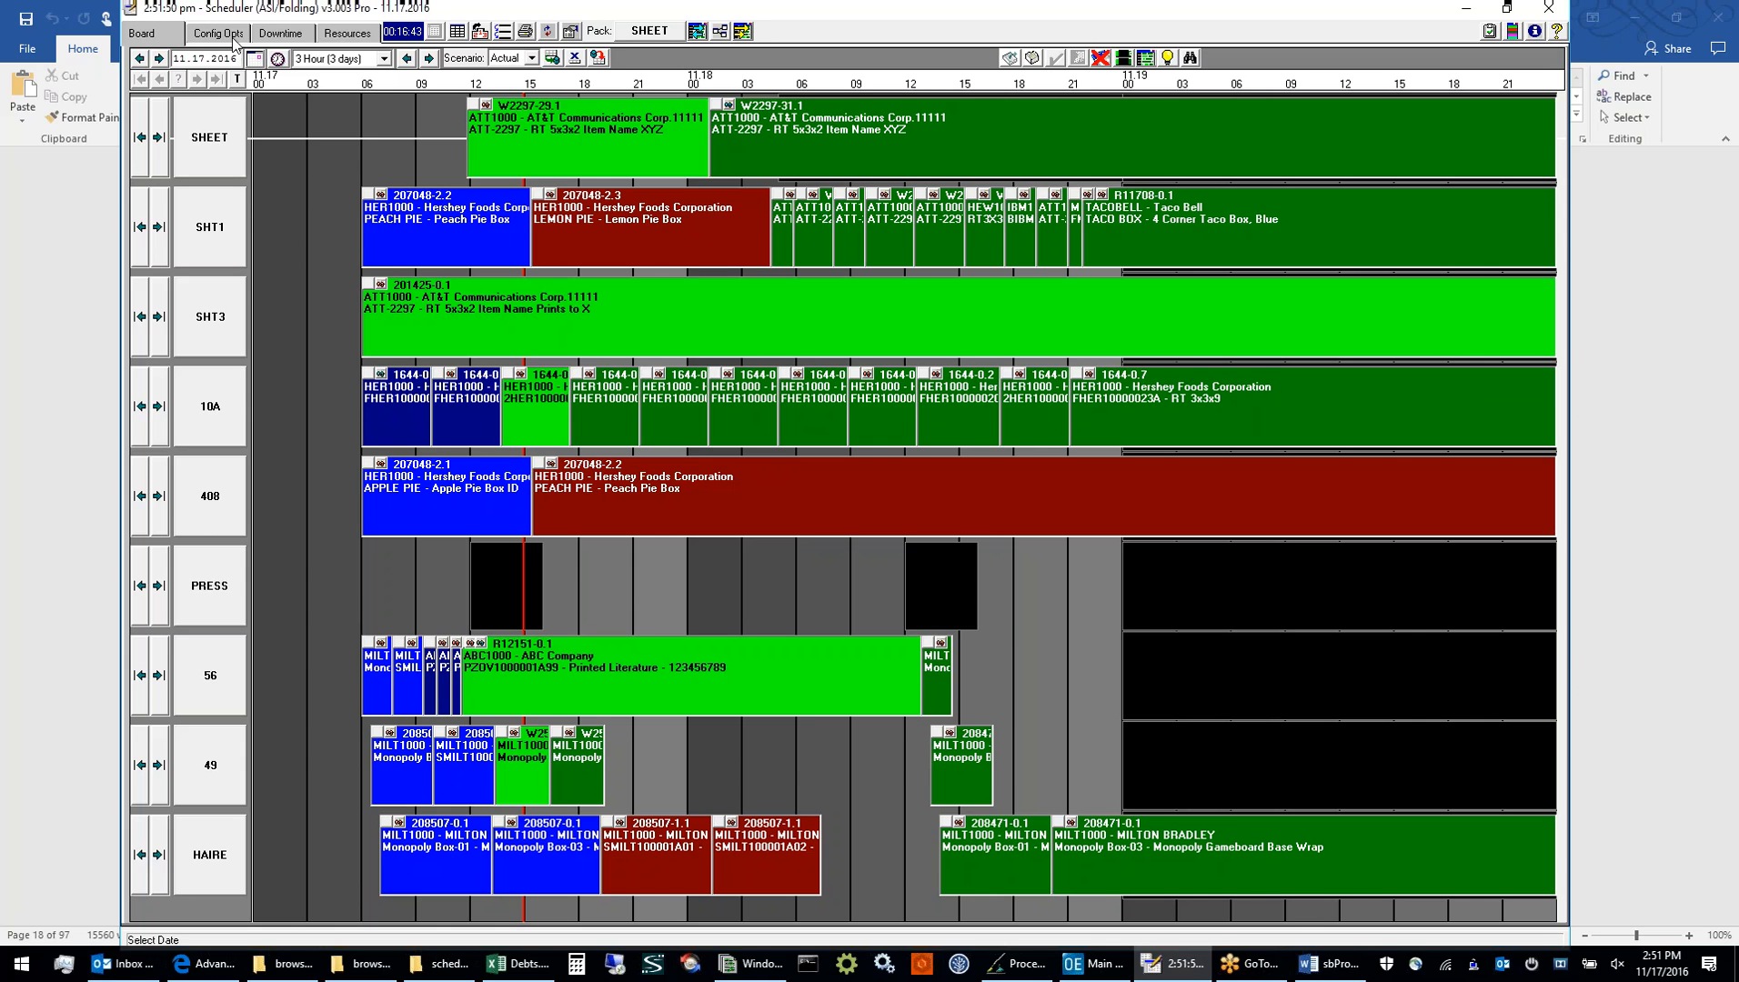
pyautogui.click(435, 213)
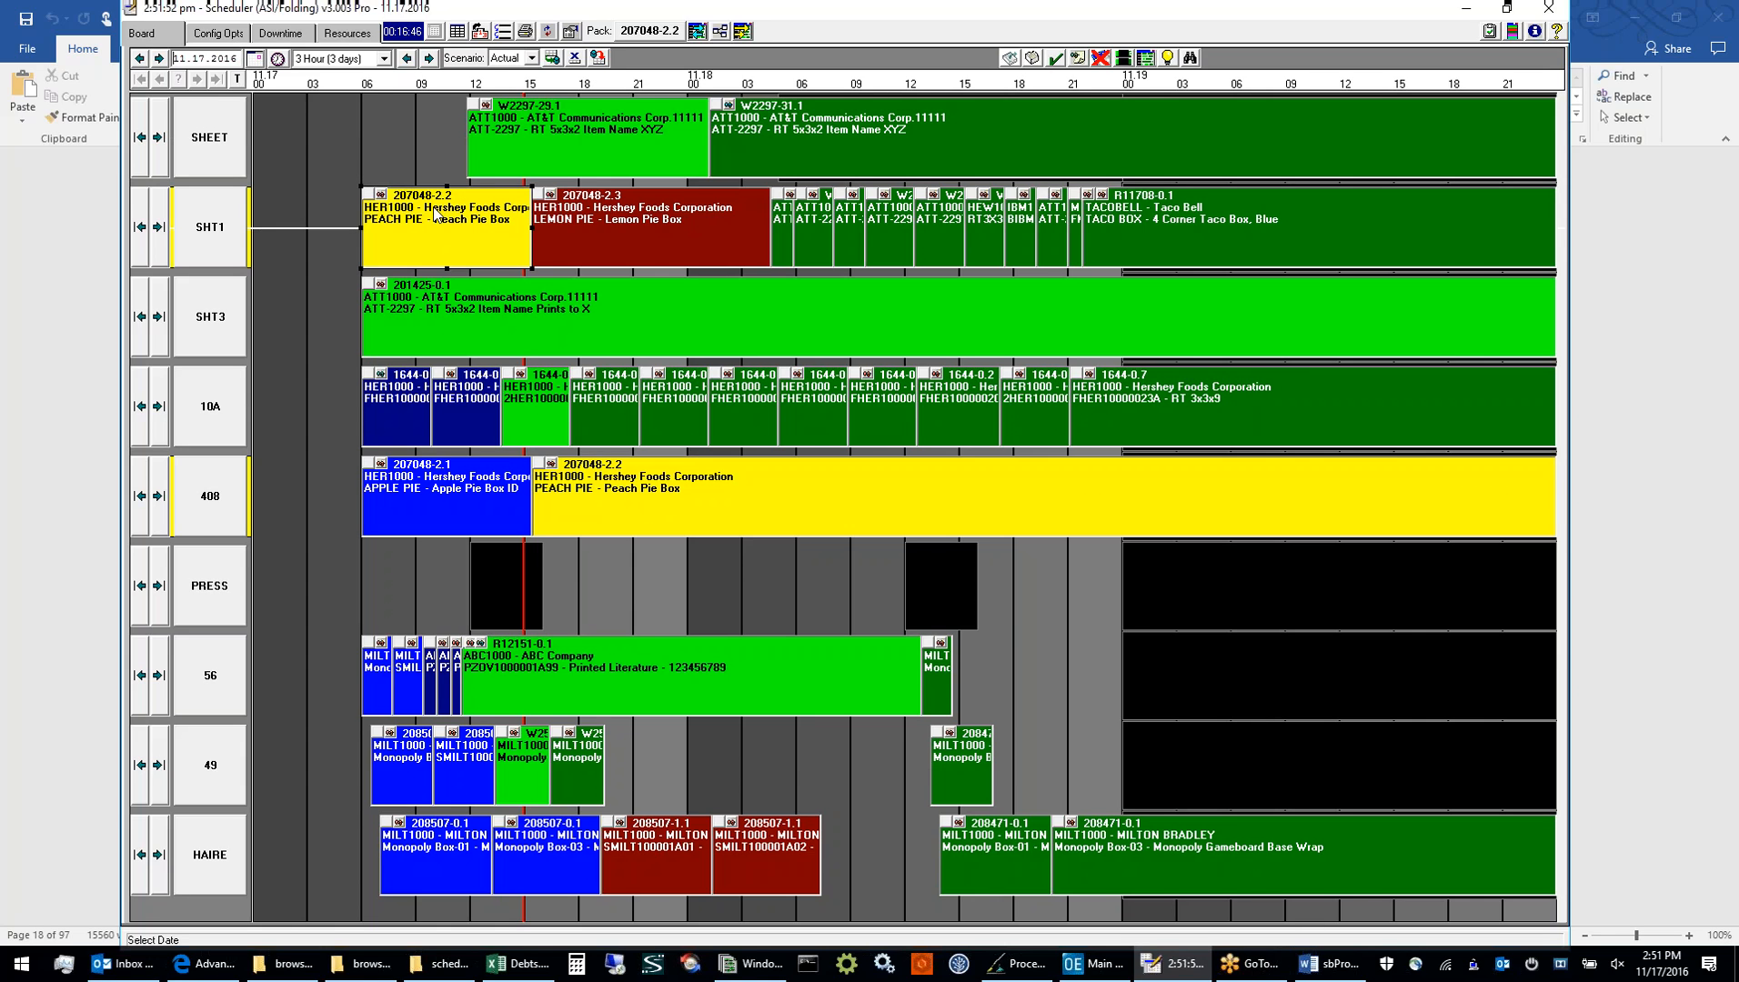
pyautogui.click(455, 517)
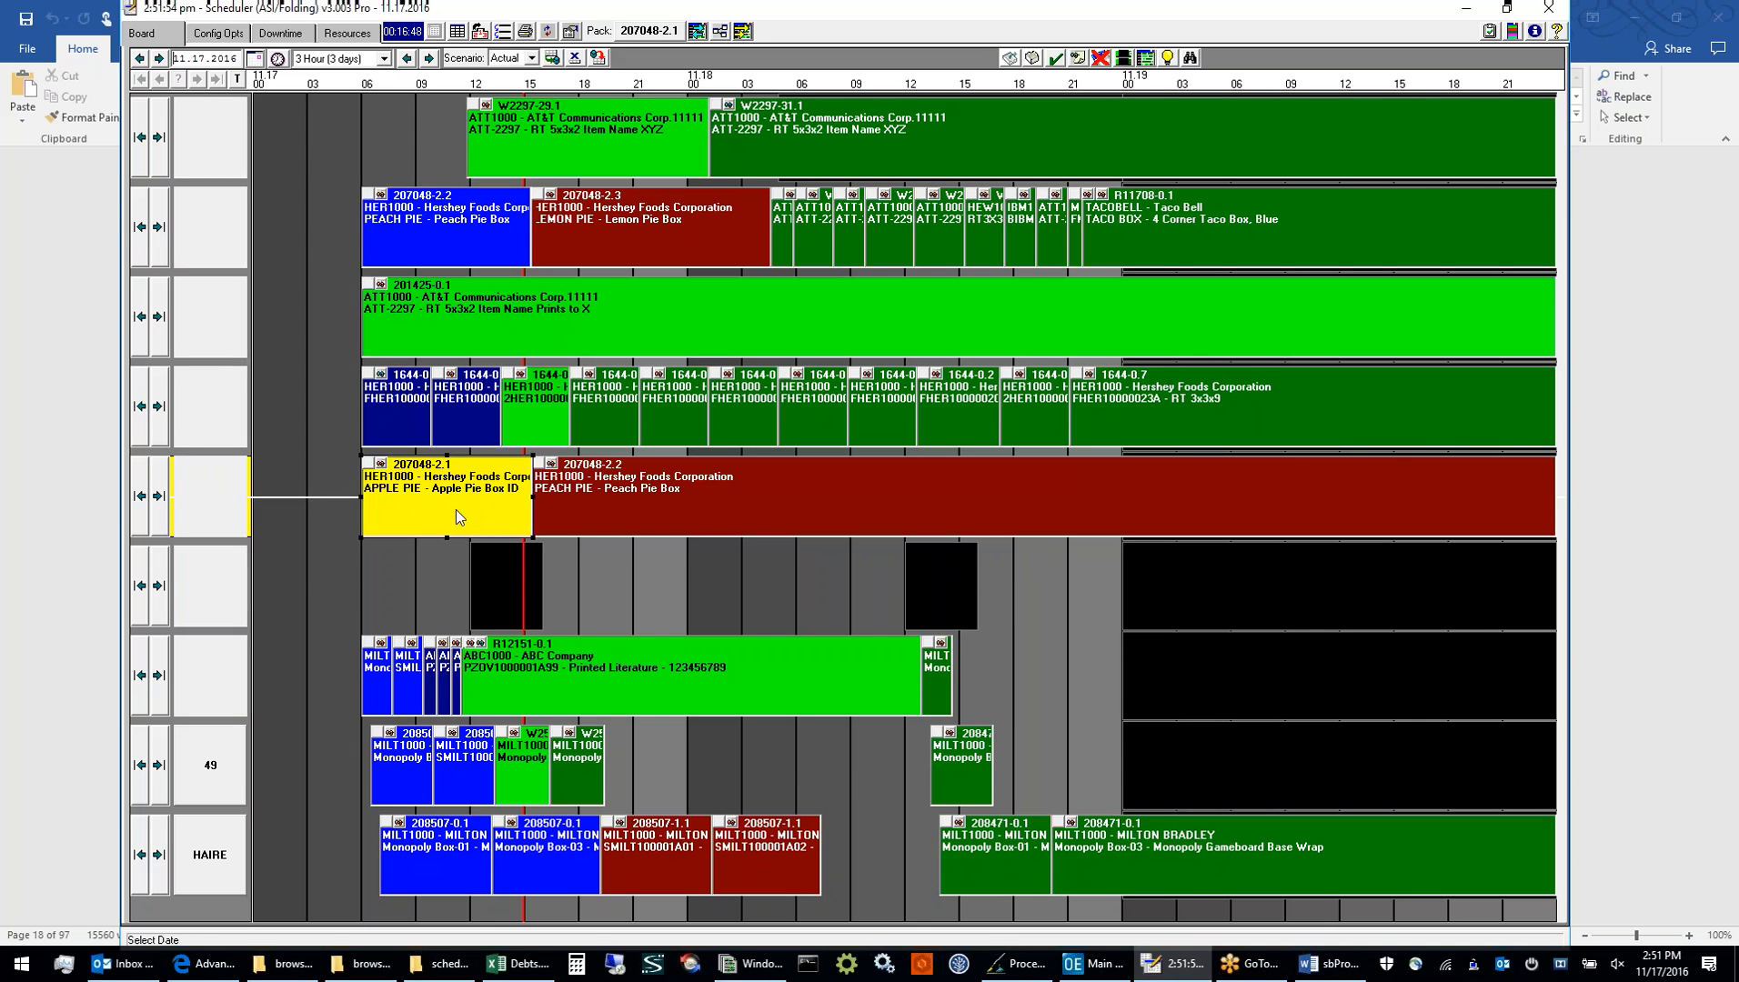
pyautogui.click(449, 599)
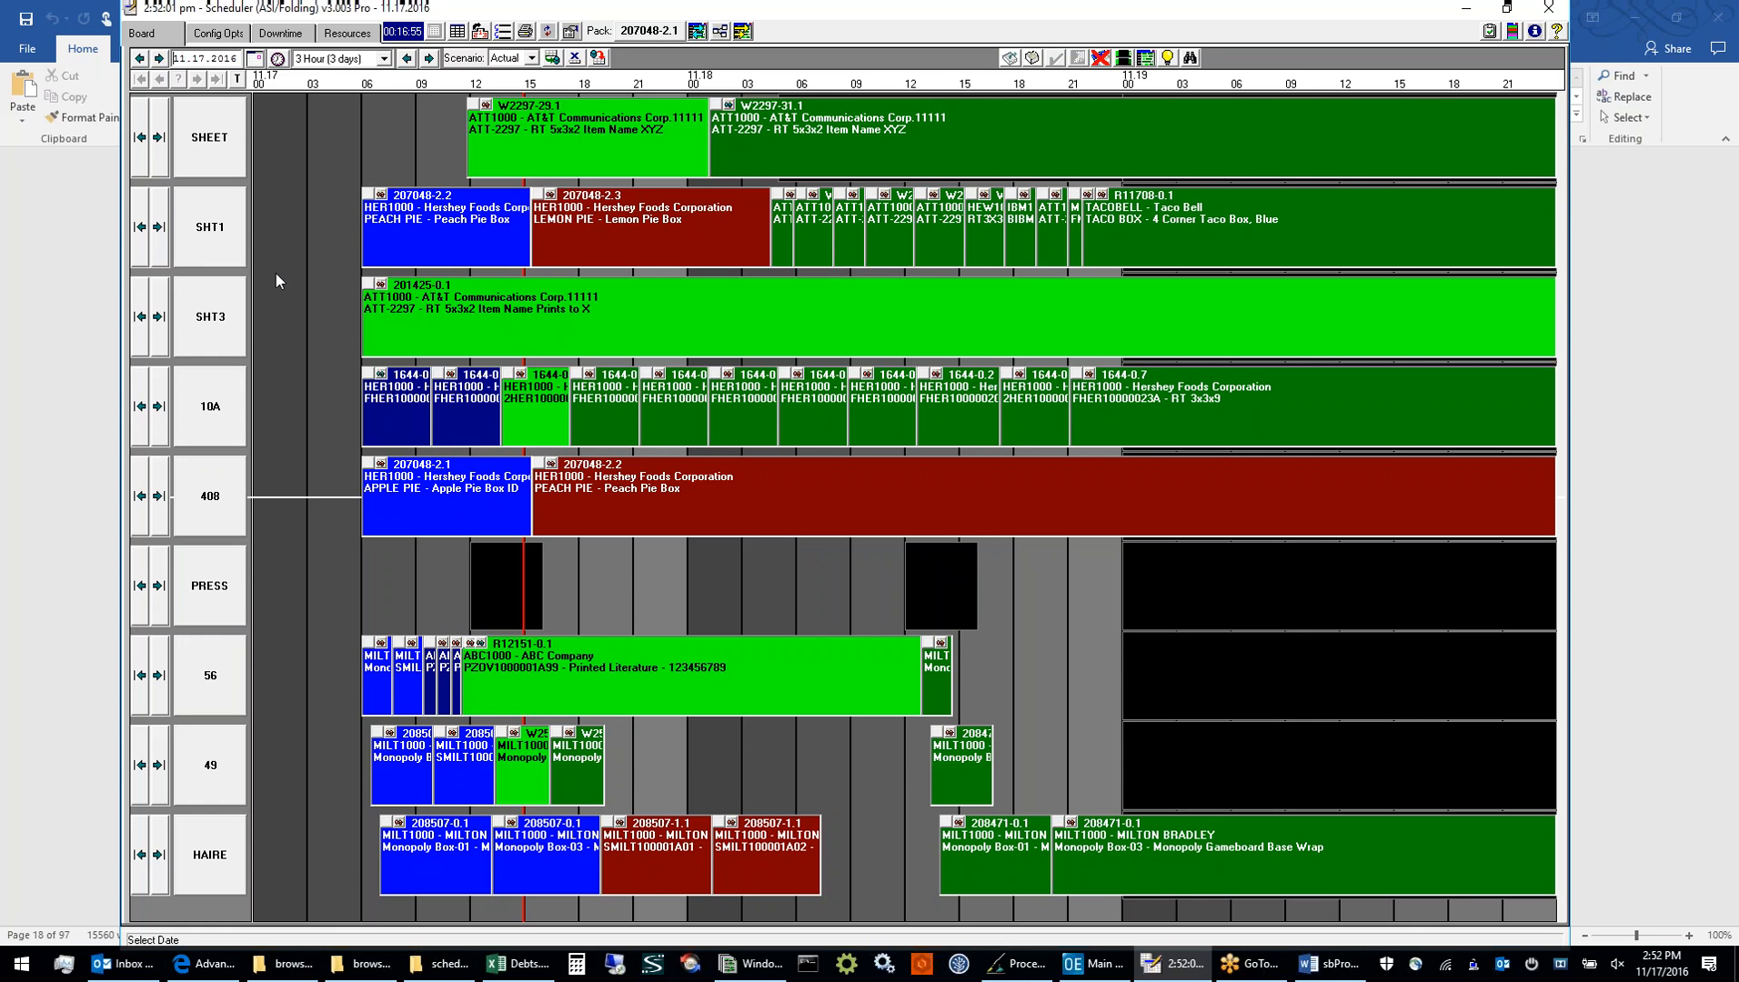
pyautogui.click(238, 80)
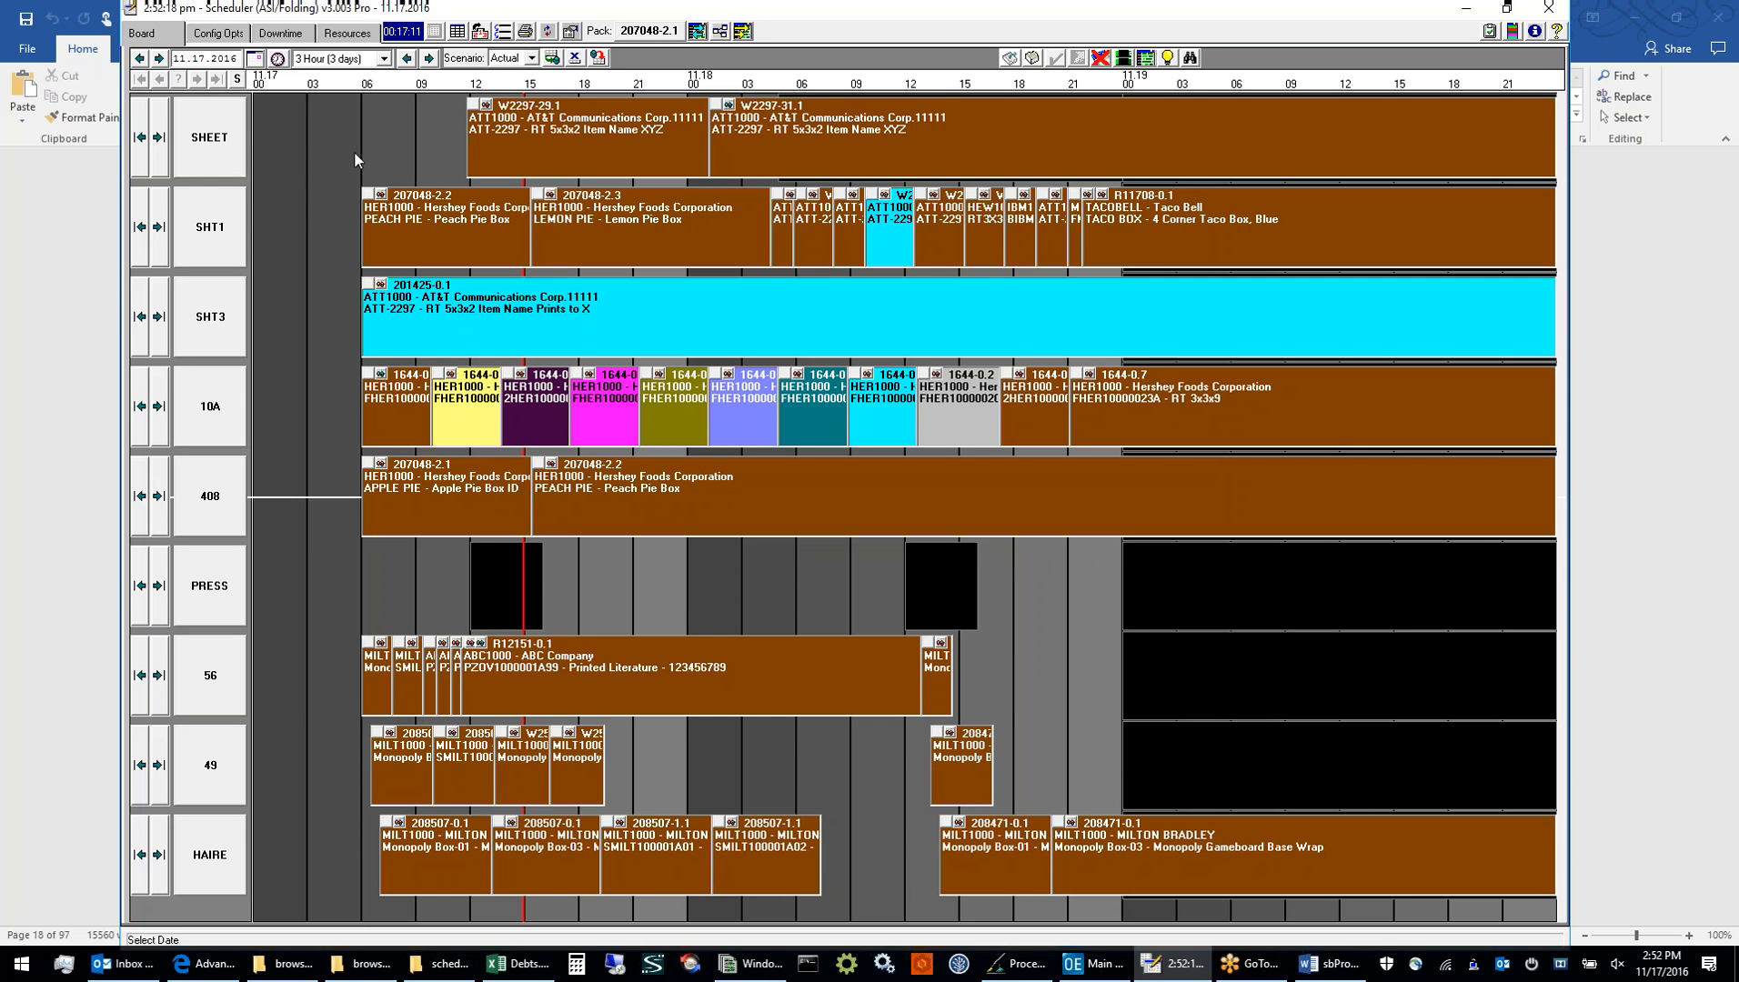
pyautogui.click(238, 80)
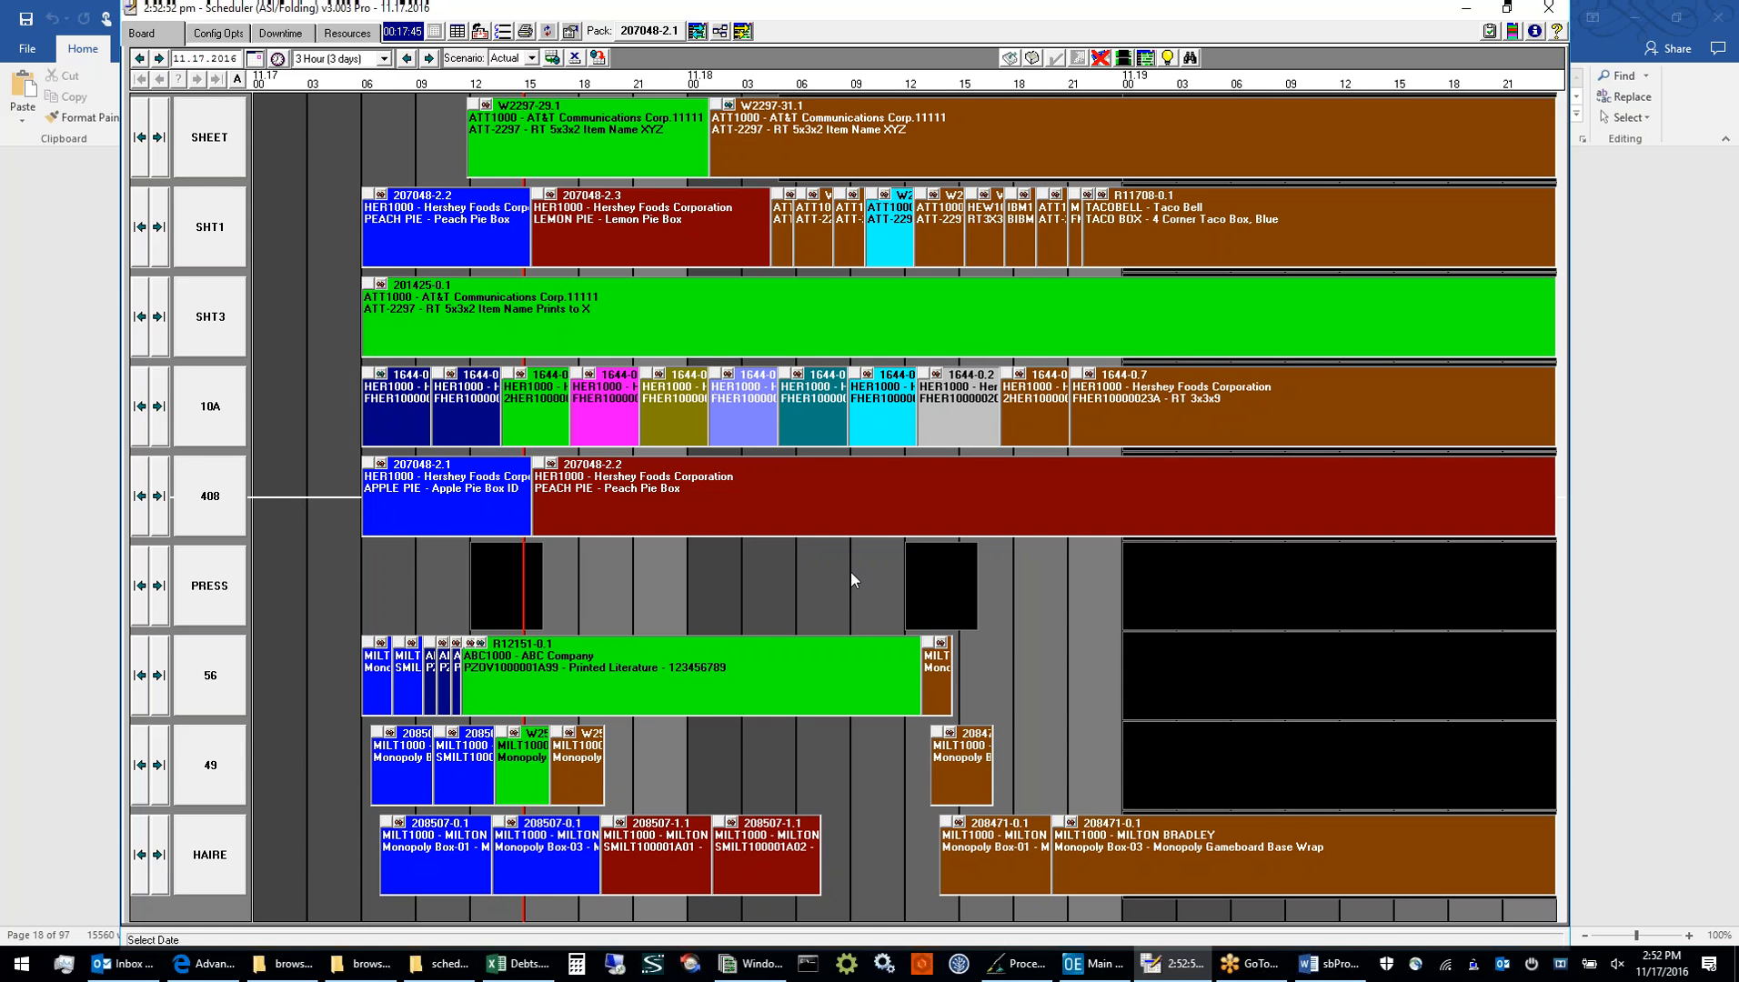
# Highlight jobs W2297-29.1 on SHEET, 207048-2.3 on SHT1, and 1644-0.13 and 1644-0.12 on 10A in turn
pyautogui.click(600, 135)
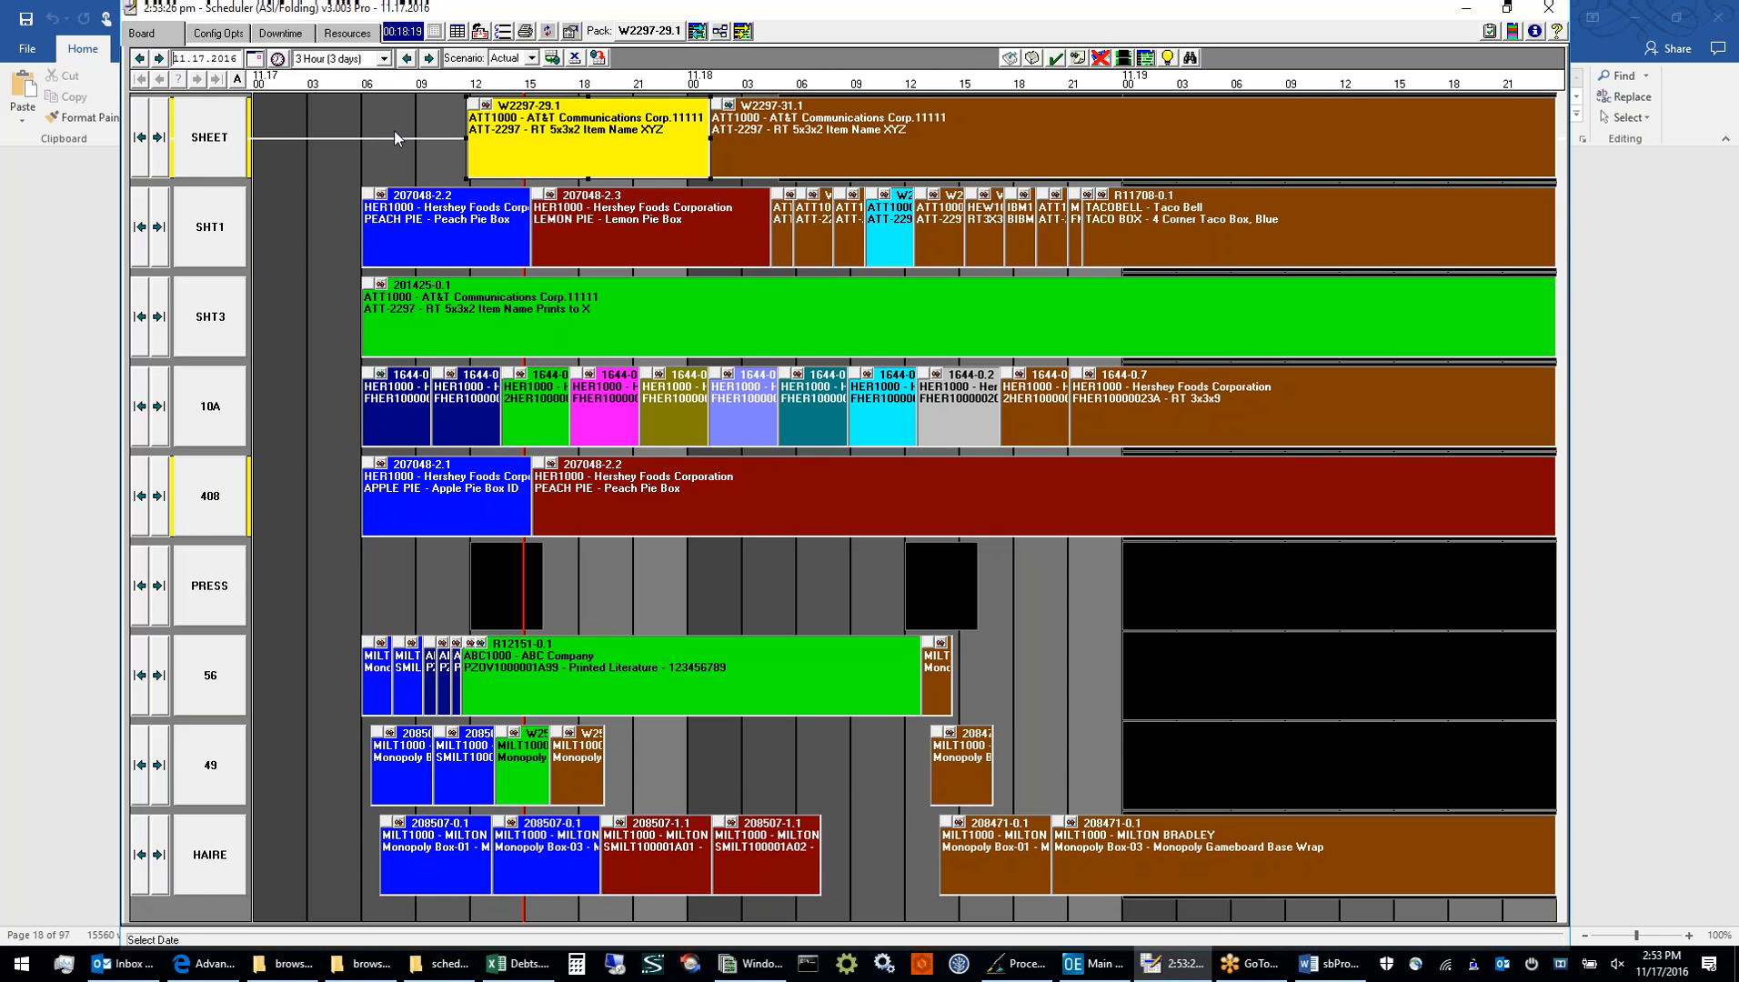
pyautogui.click(597, 233)
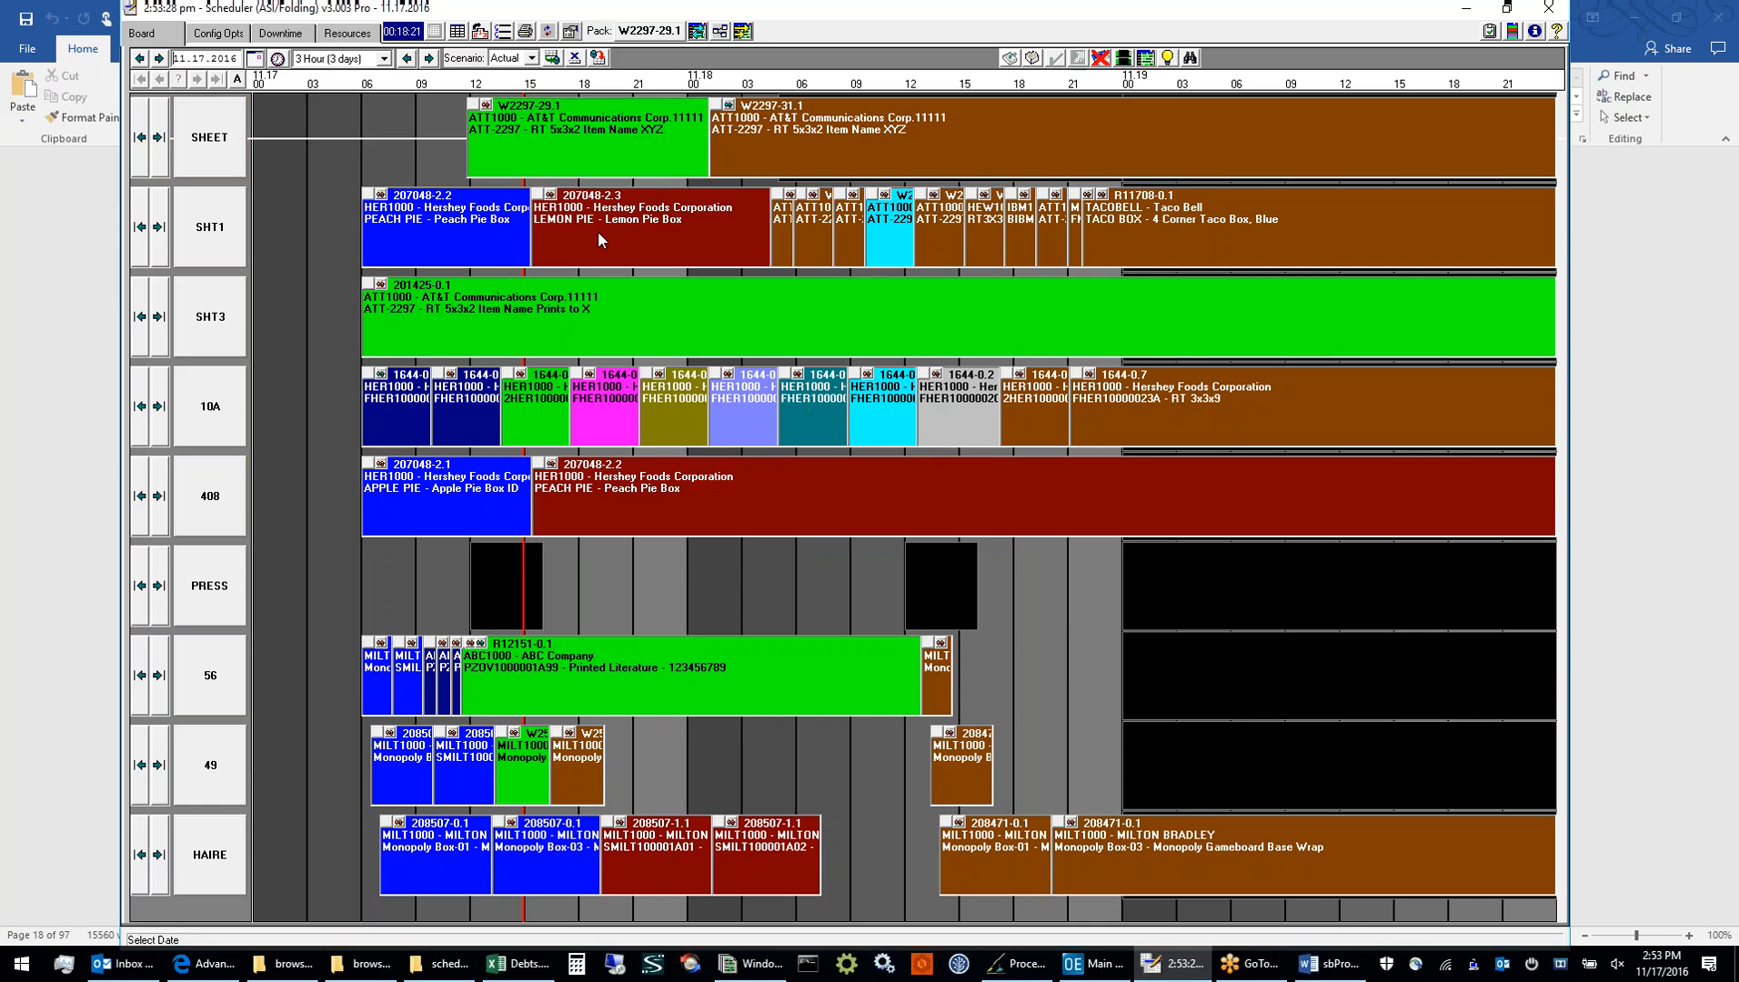
pyautogui.click(591, 391)
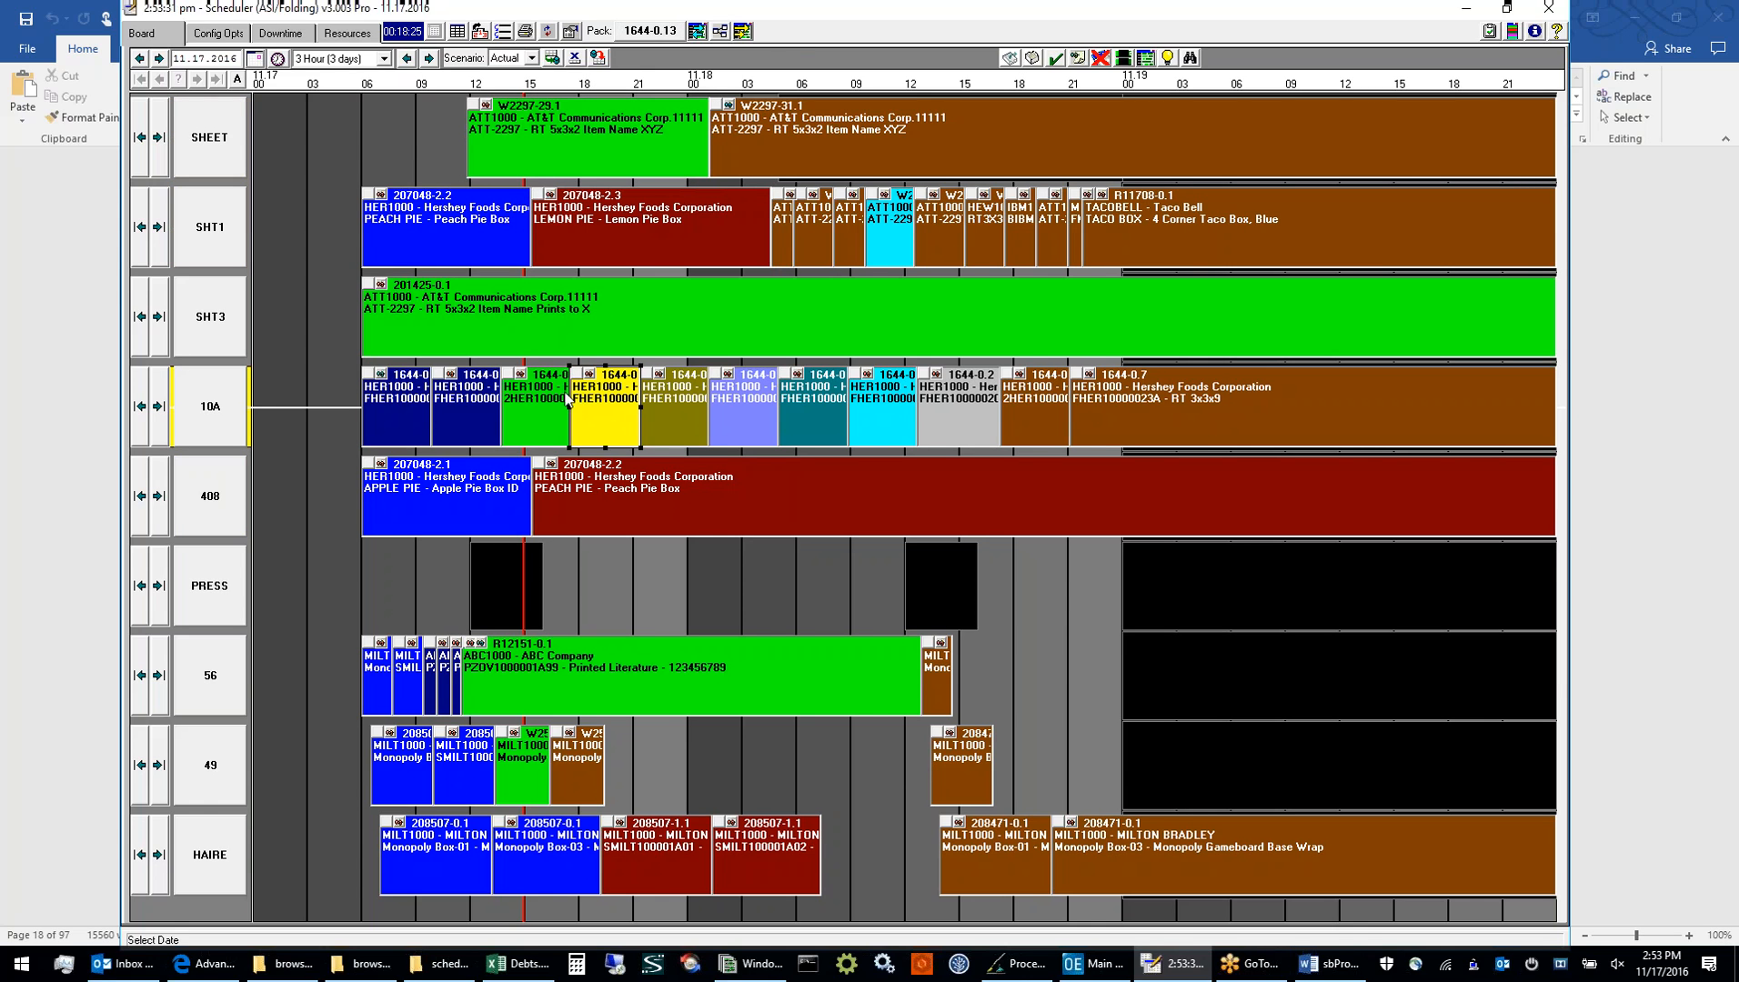
pyautogui.click(528, 398)
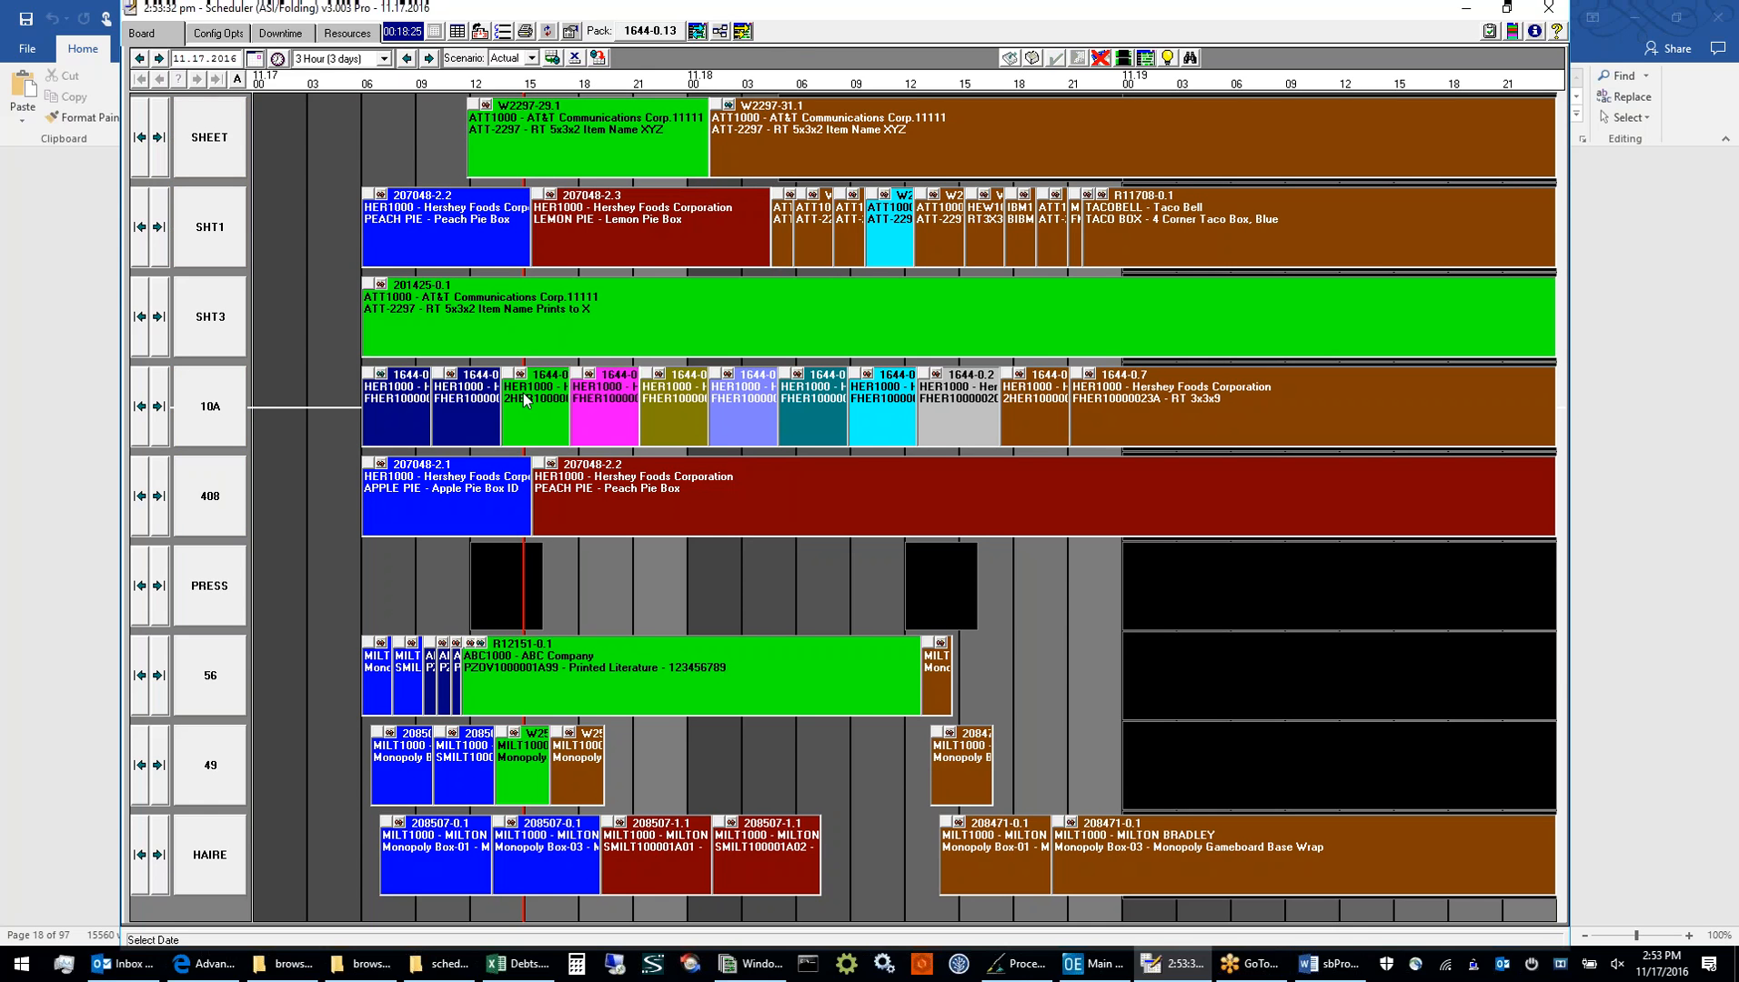
# Mark job 207048-2.1 on resource 408 as complete with Quick Complete and save the Actual scenario
pyautogui.click(570, 504)
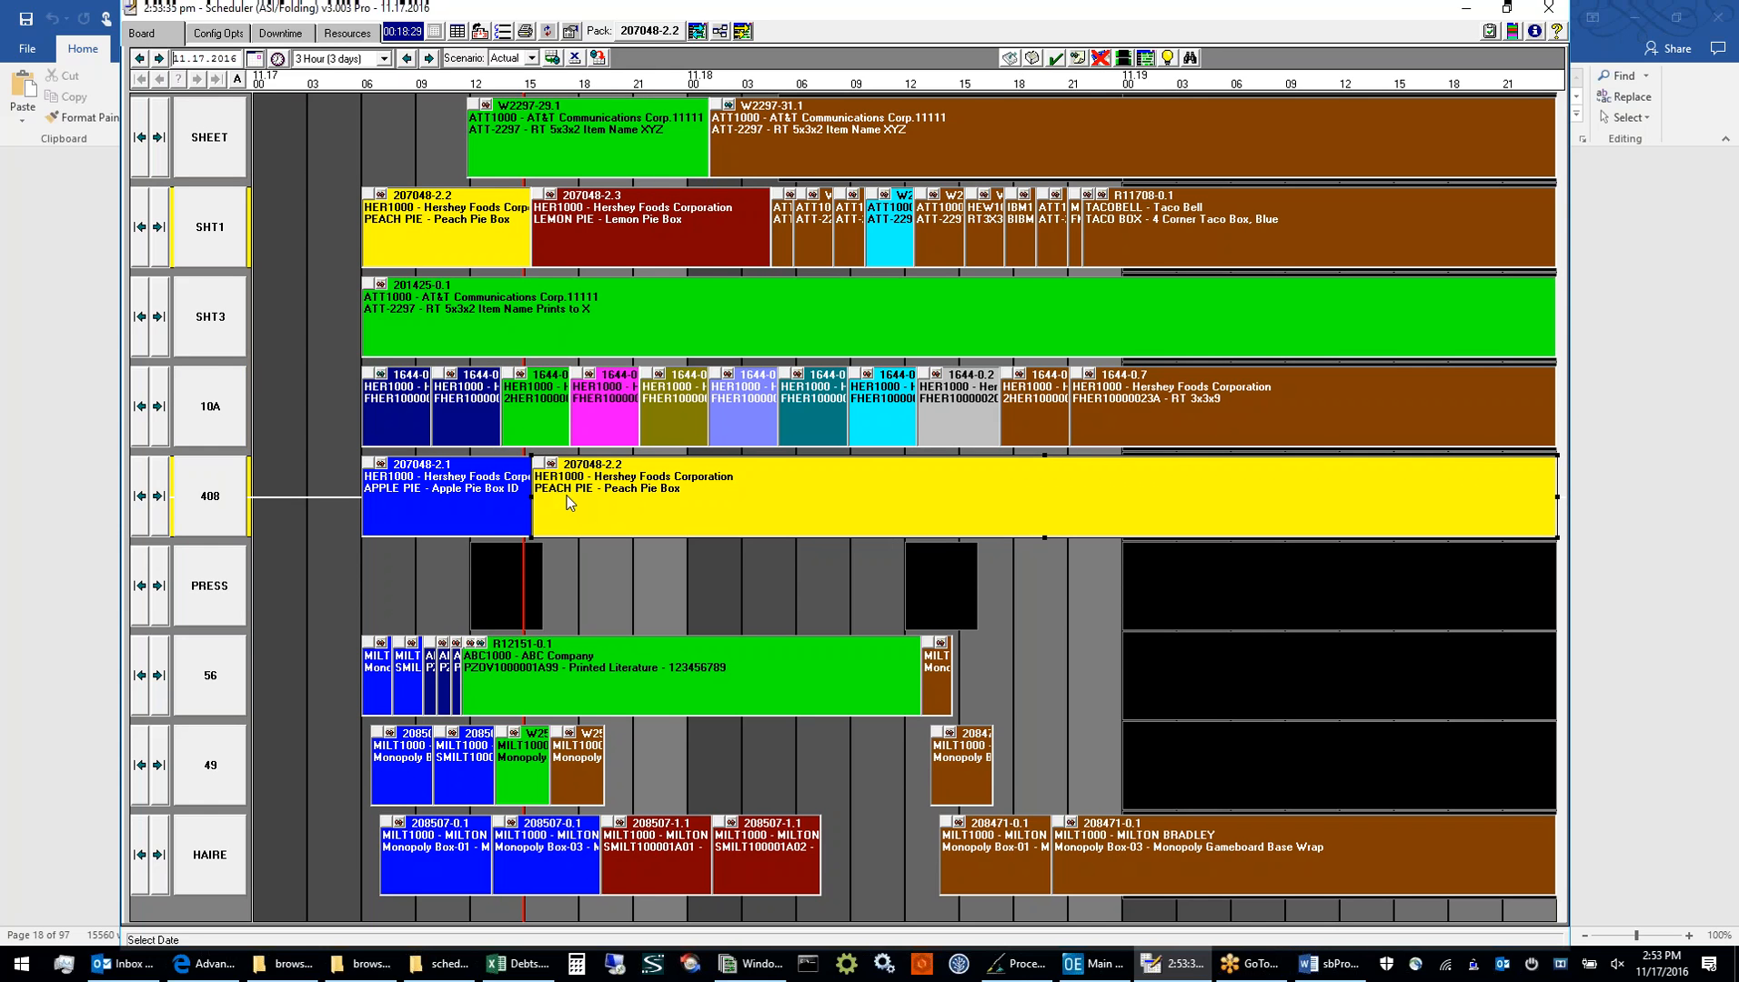
pyautogui.click(510, 492)
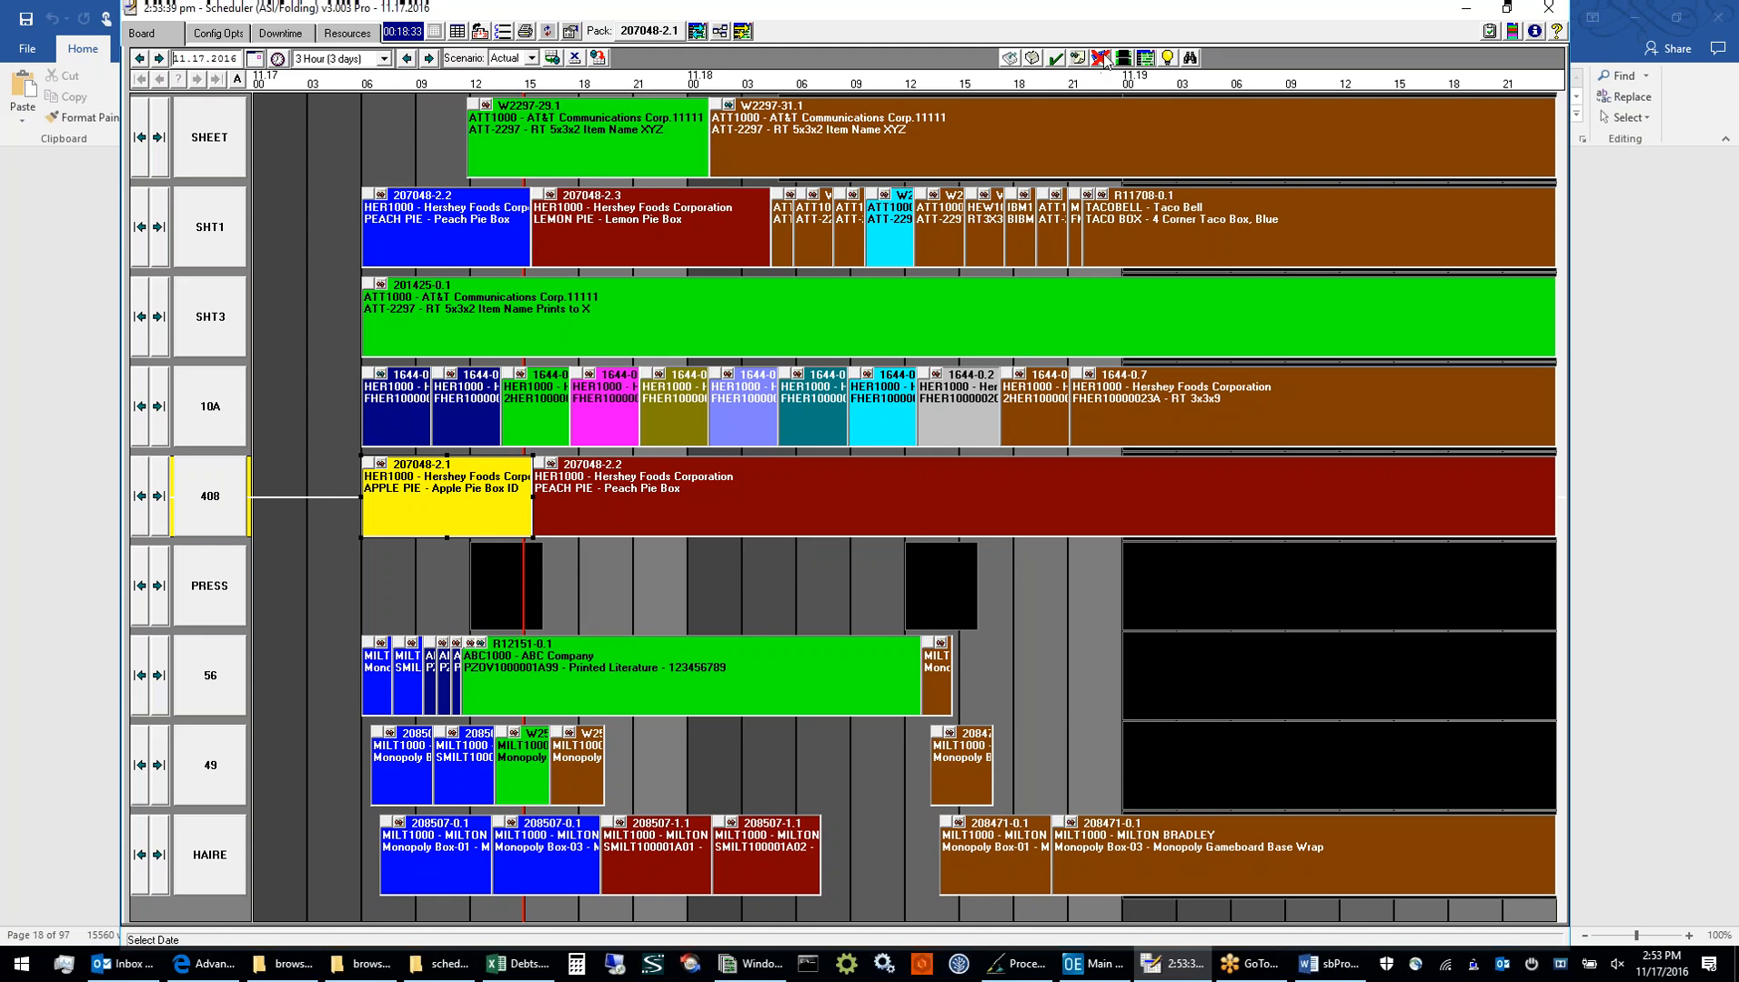
pyautogui.click(1055, 63)
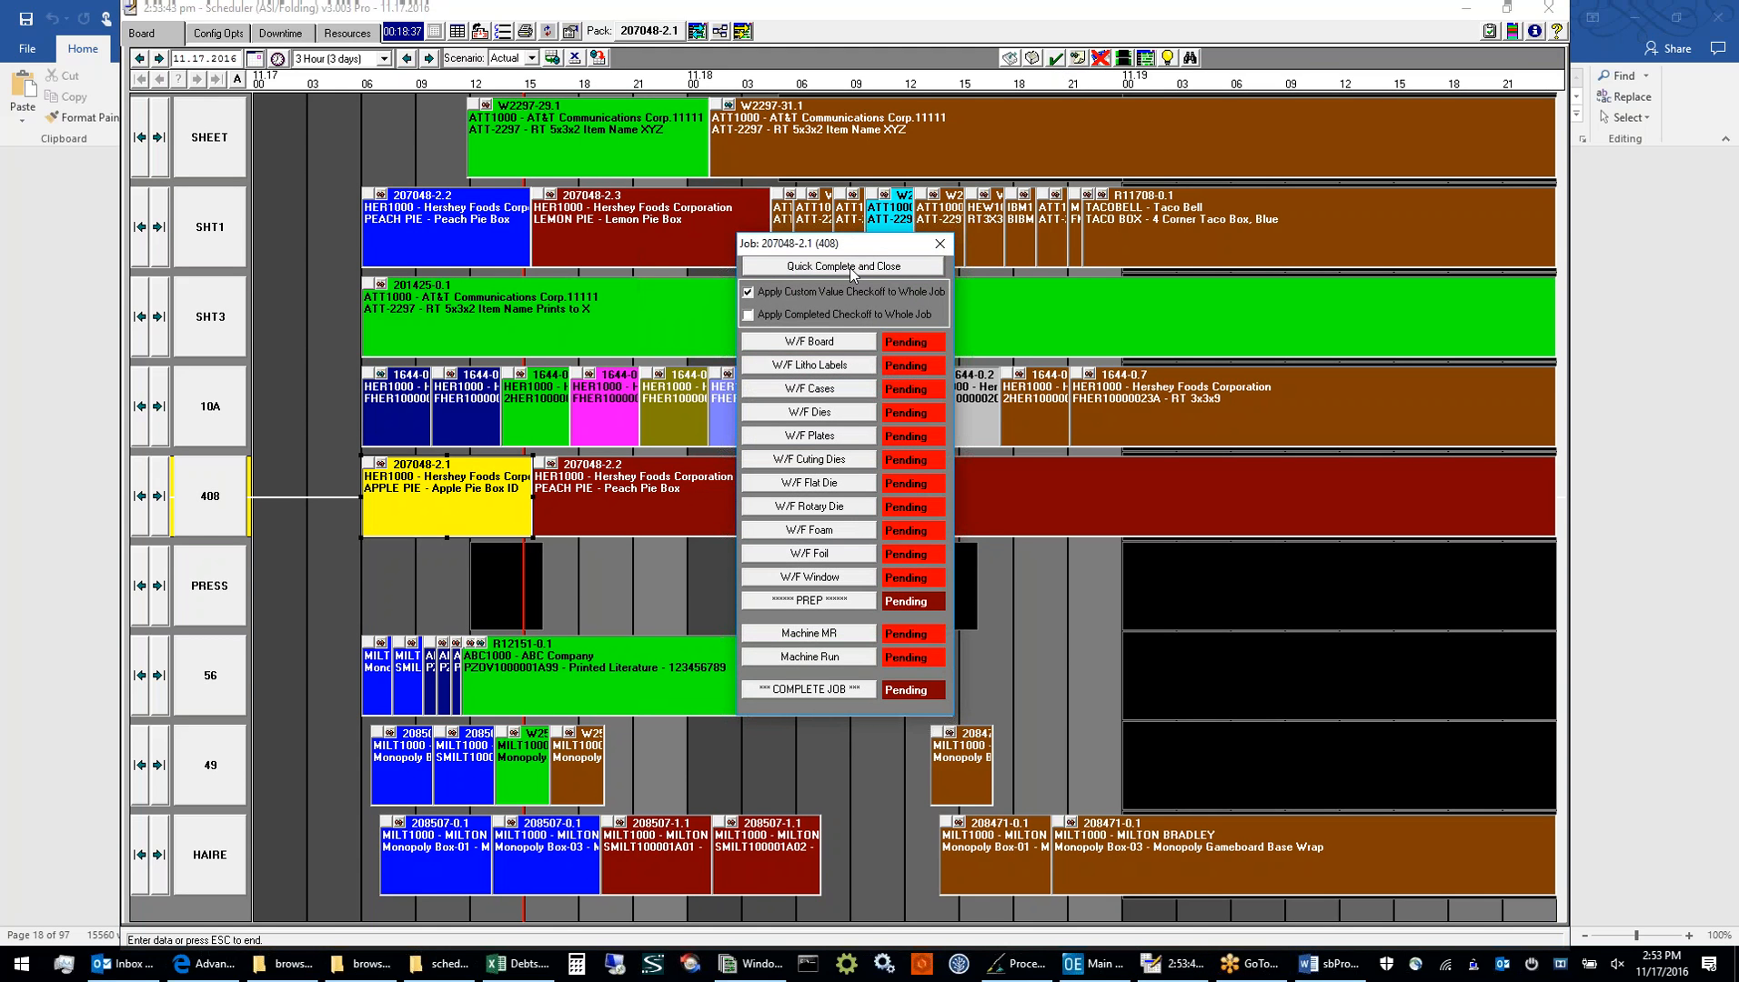
pyautogui.click(852, 267)
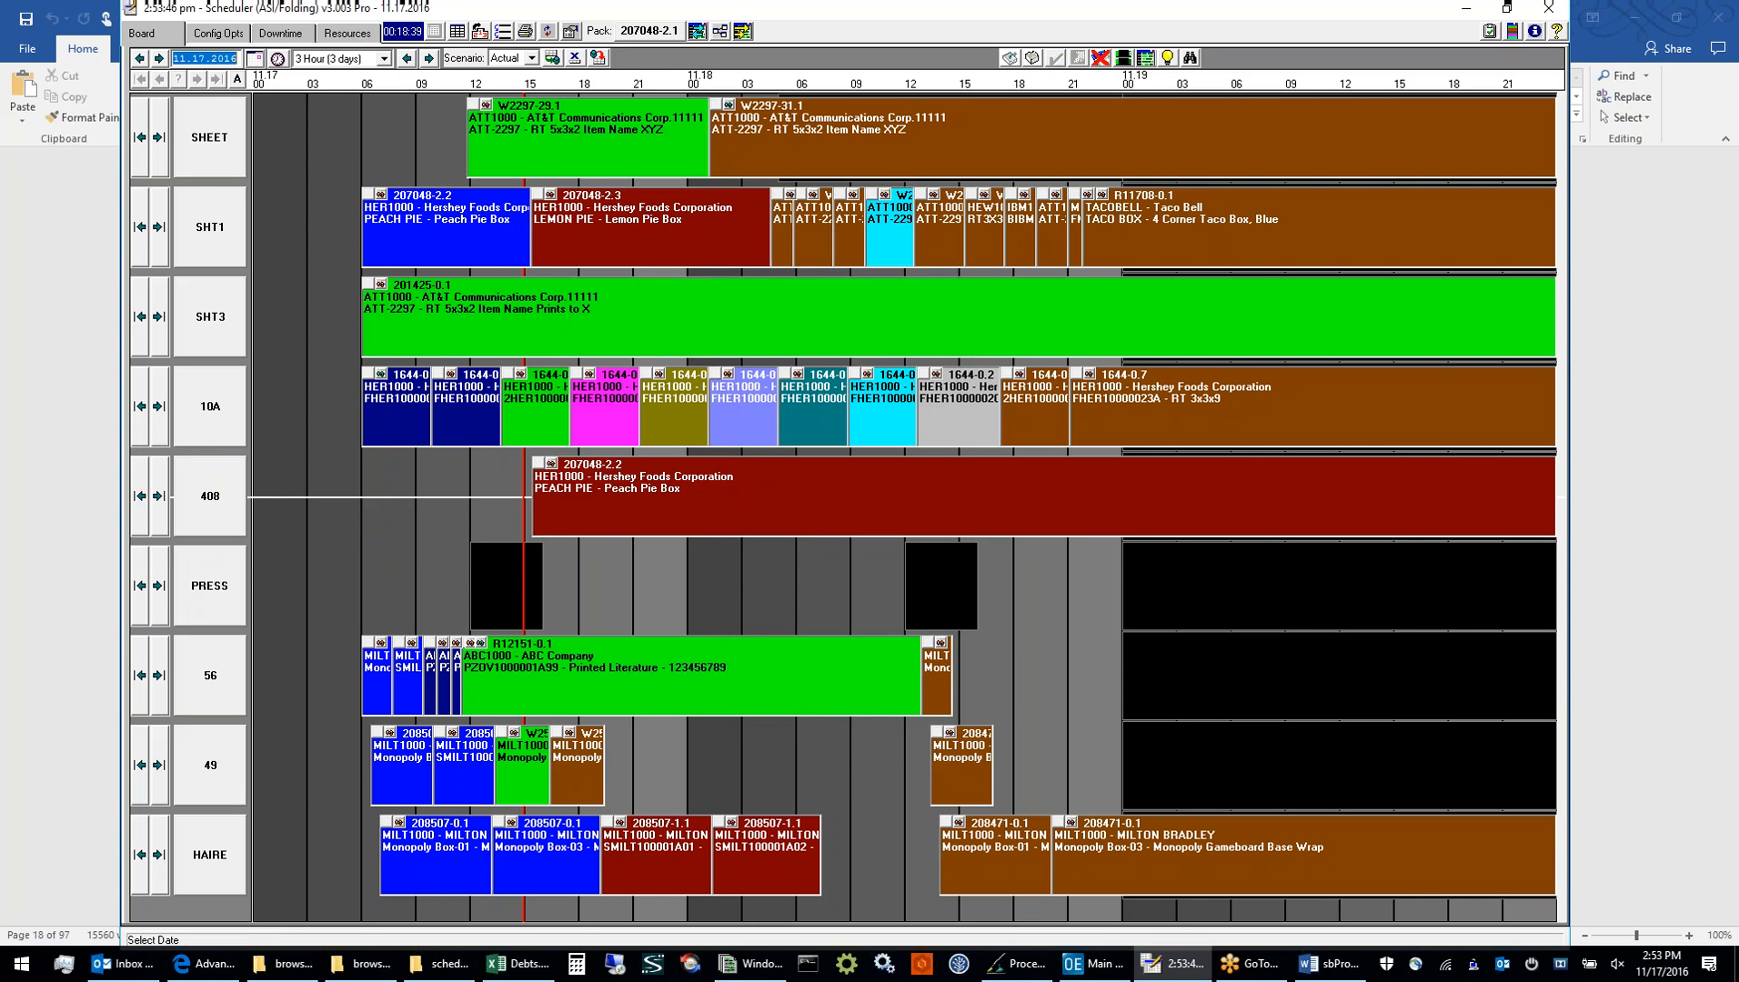
pyautogui.click(552, 59)
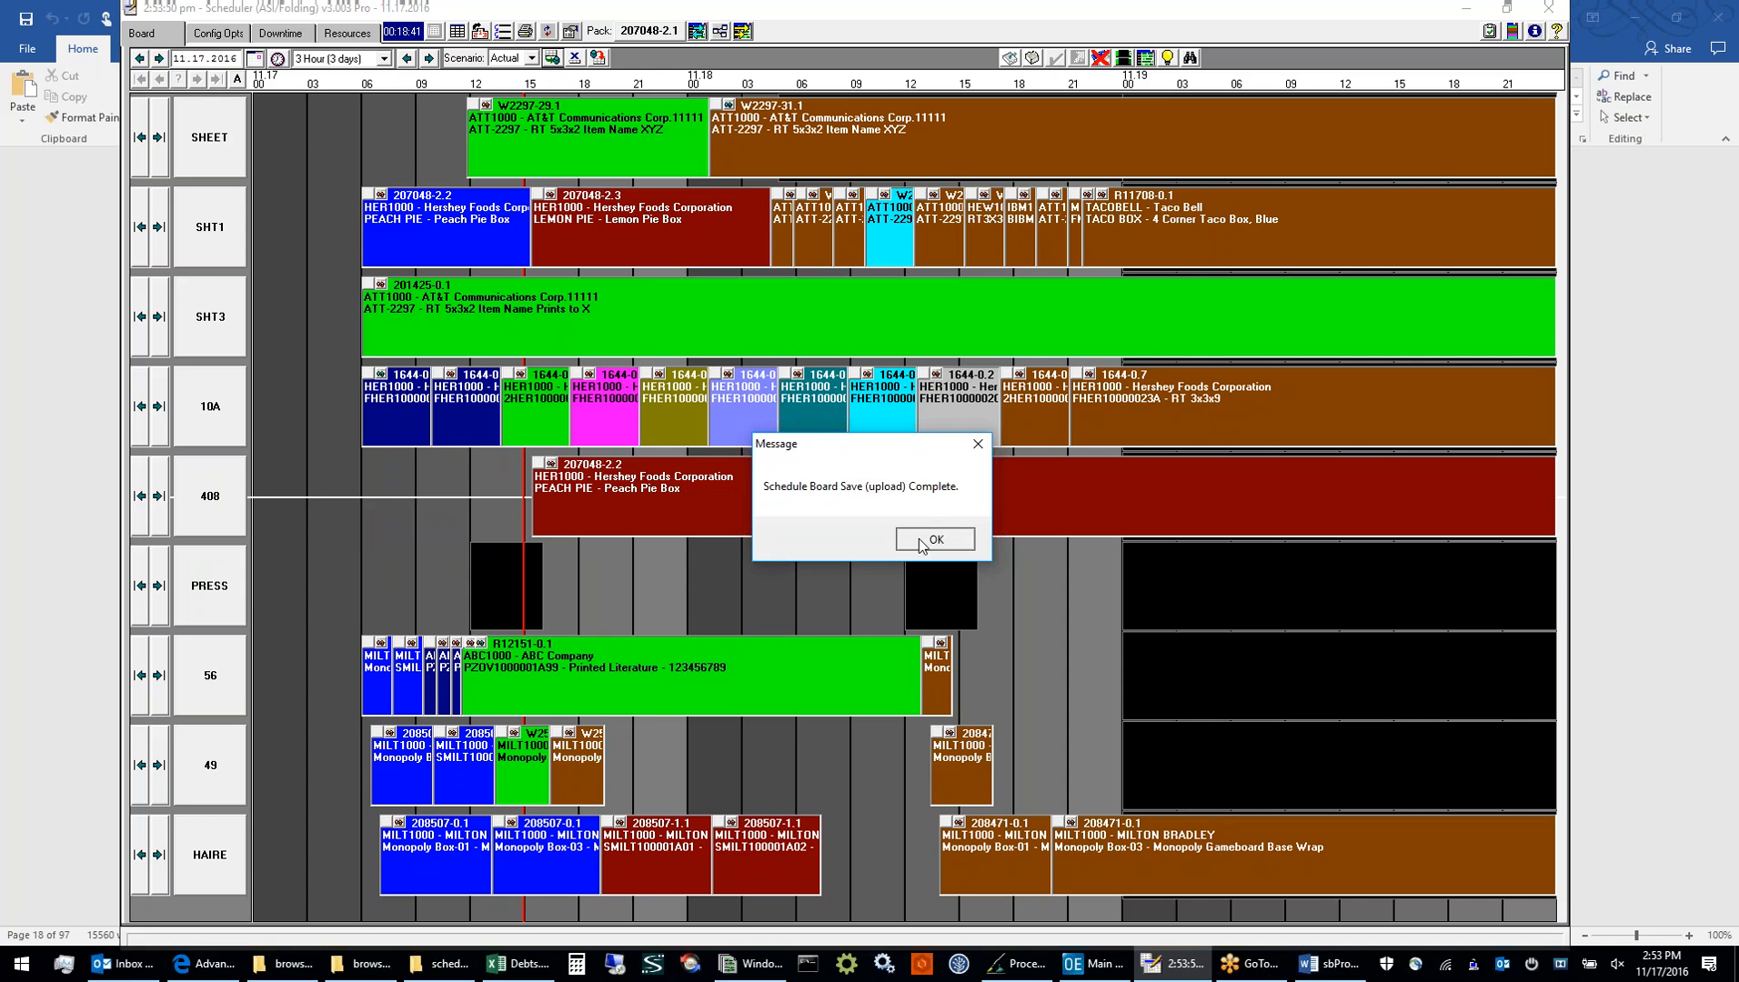
pyautogui.click(928, 542)
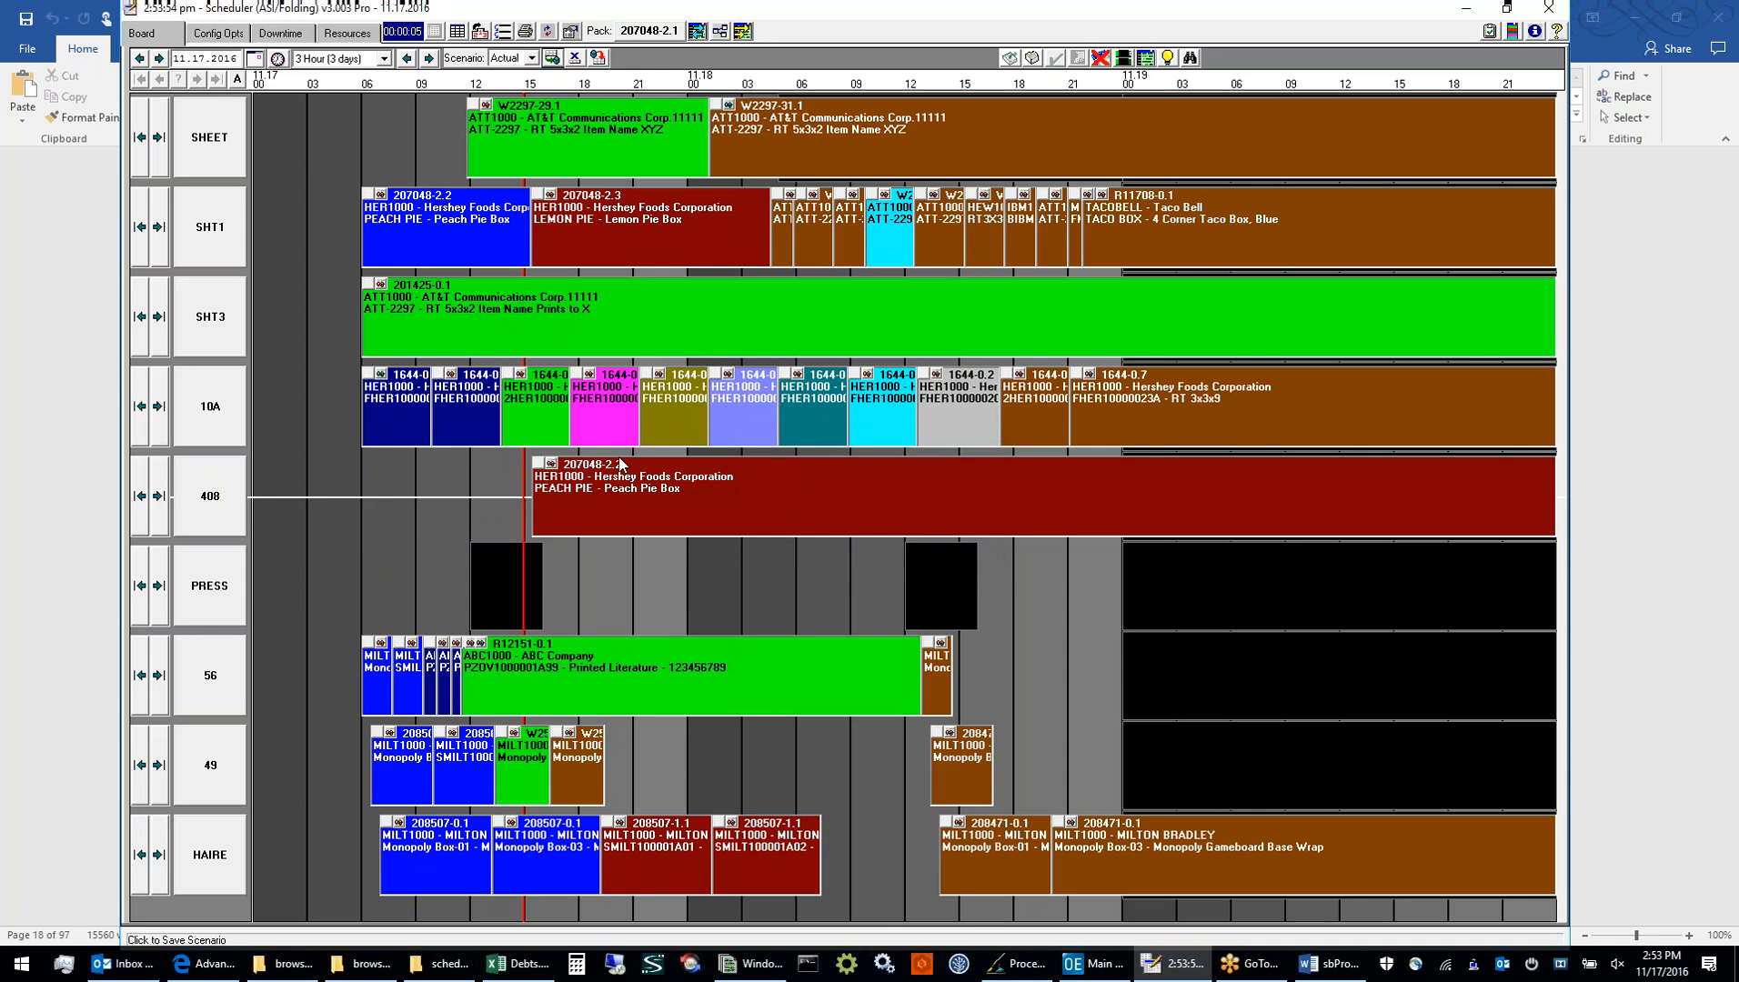
# Reload the board jobs from source
pyautogui.click(547, 31)
pyautogui.click(853, 556)
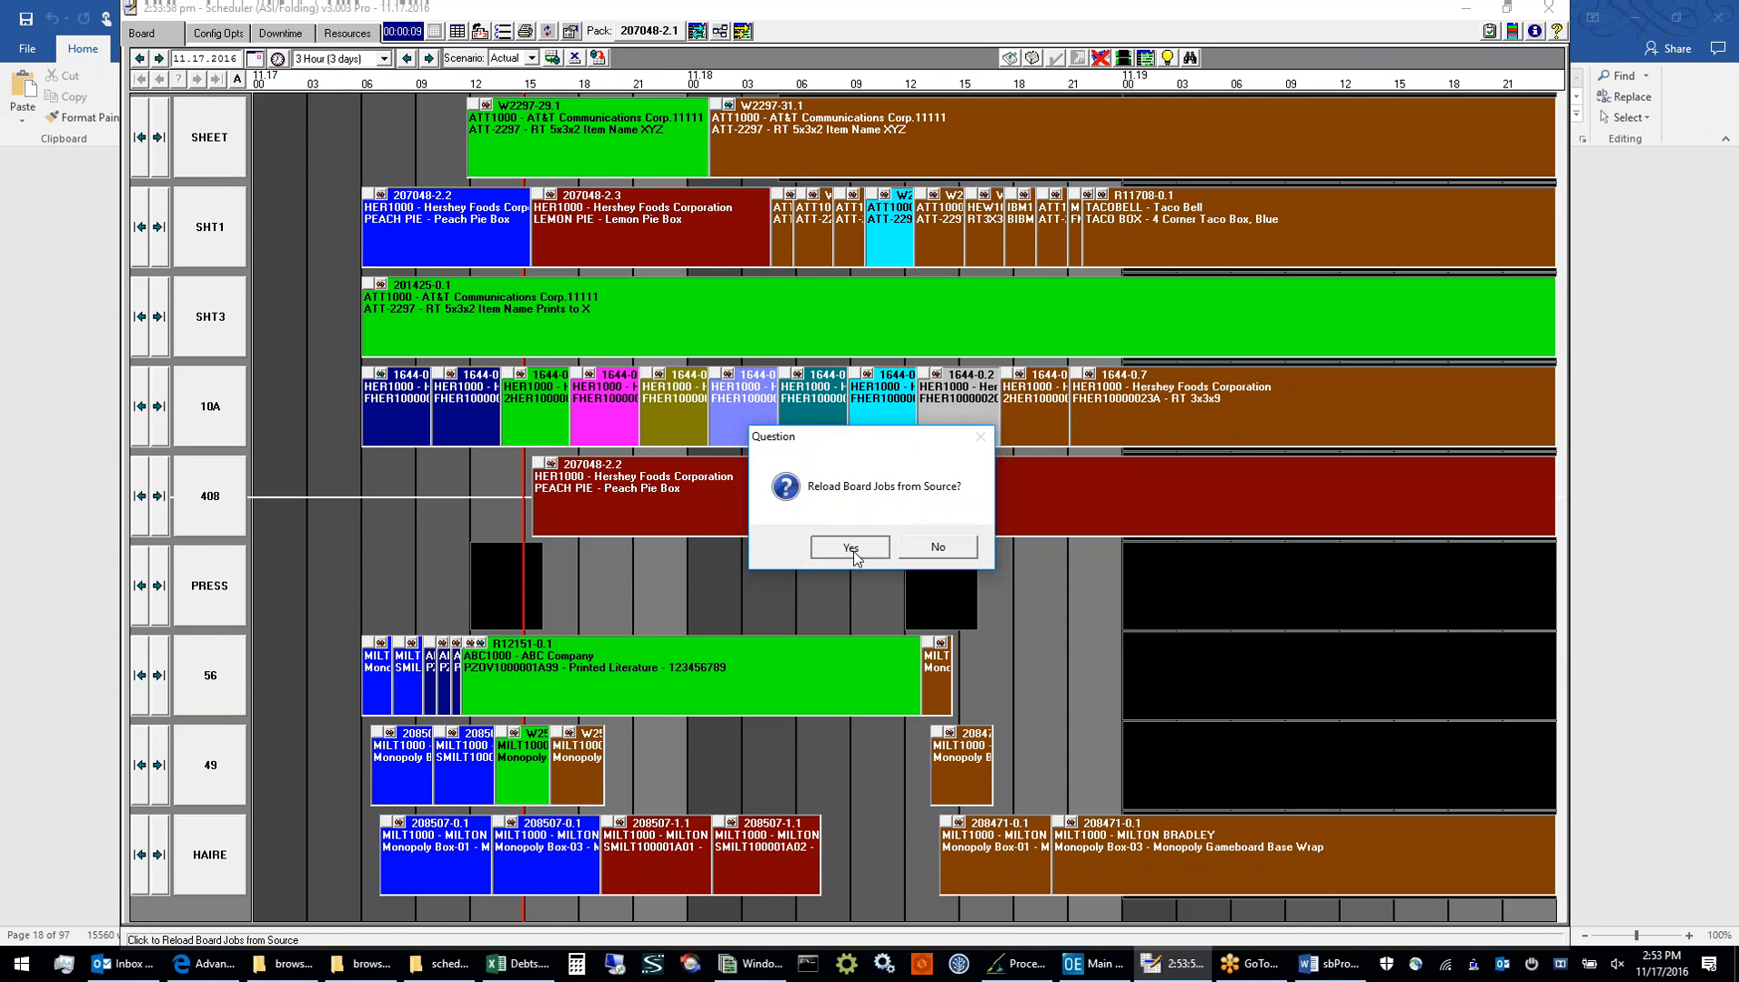
pyautogui.click(860, 550)
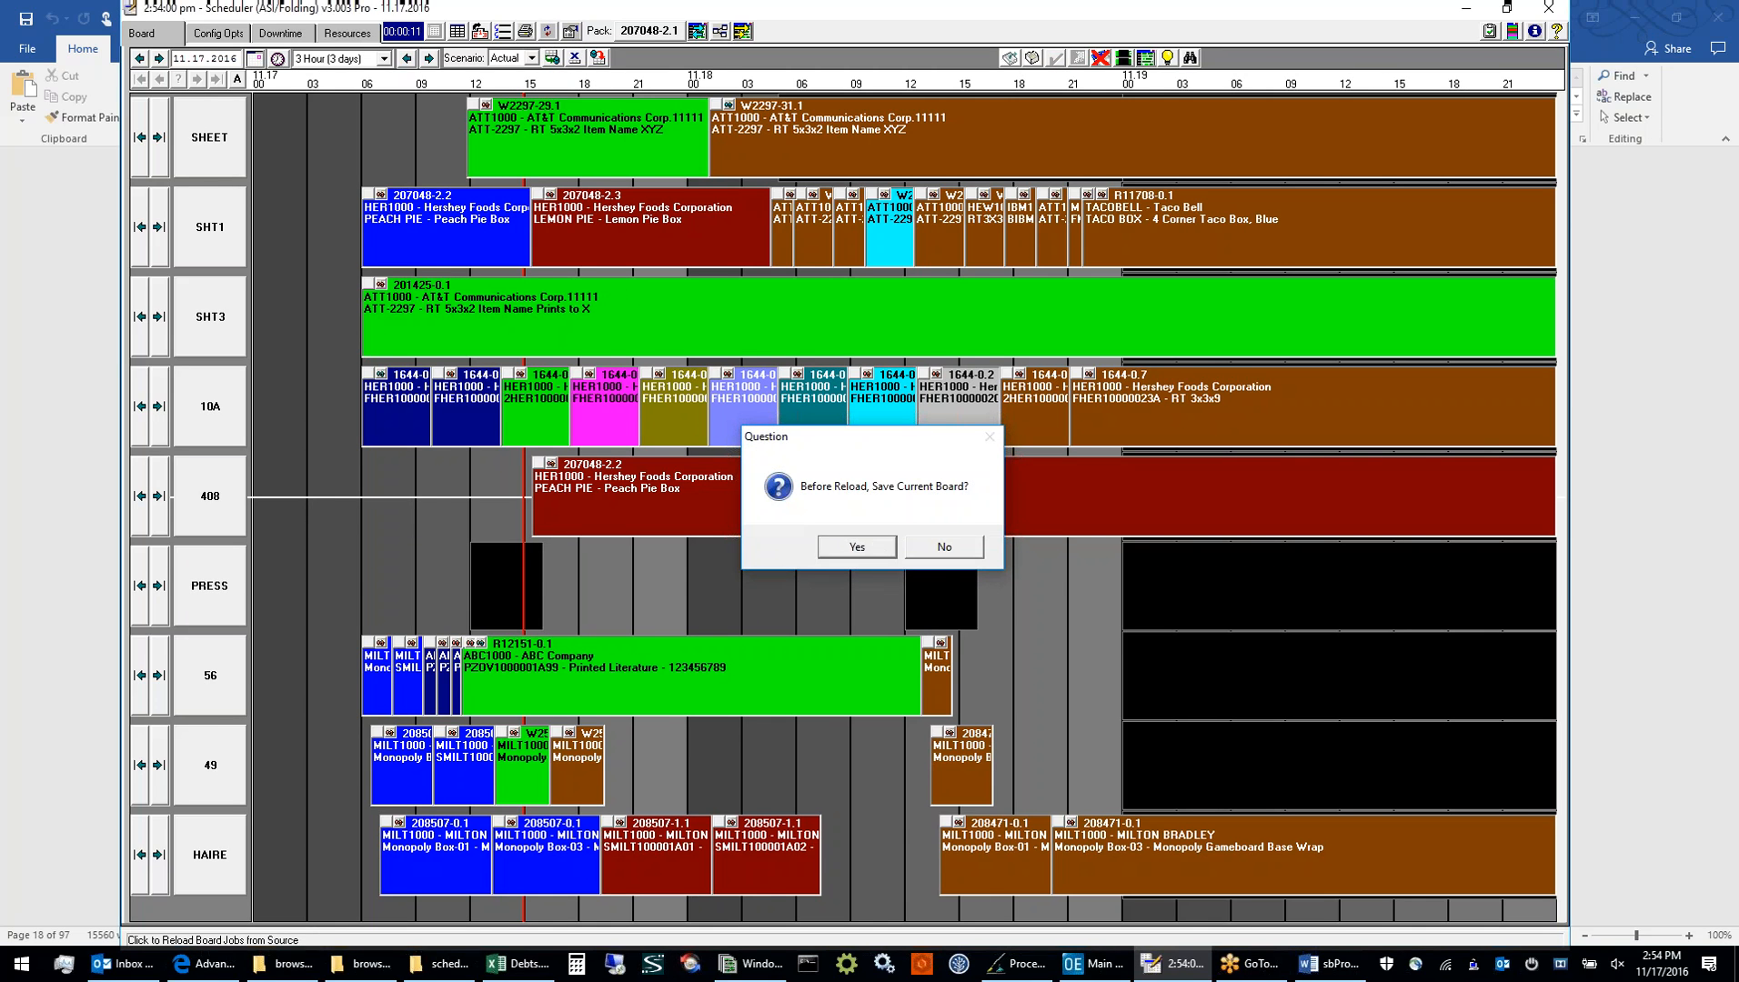
pyautogui.click(900, 540)
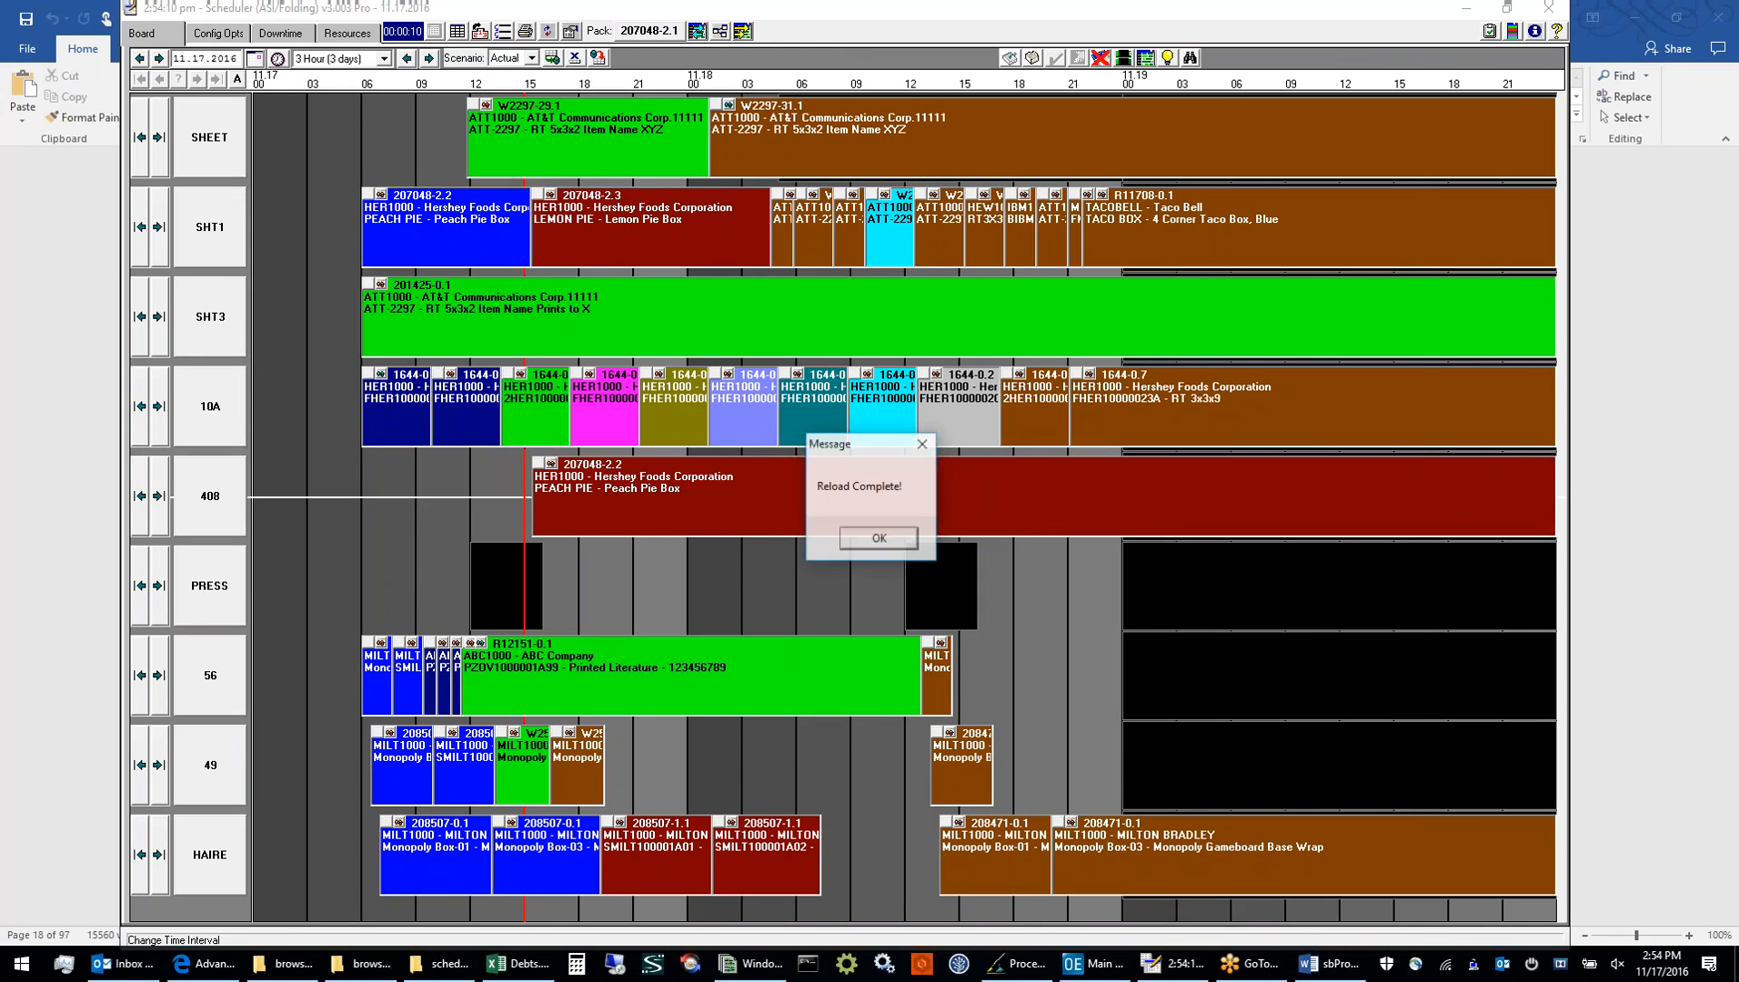
pyautogui.click(848, 541)
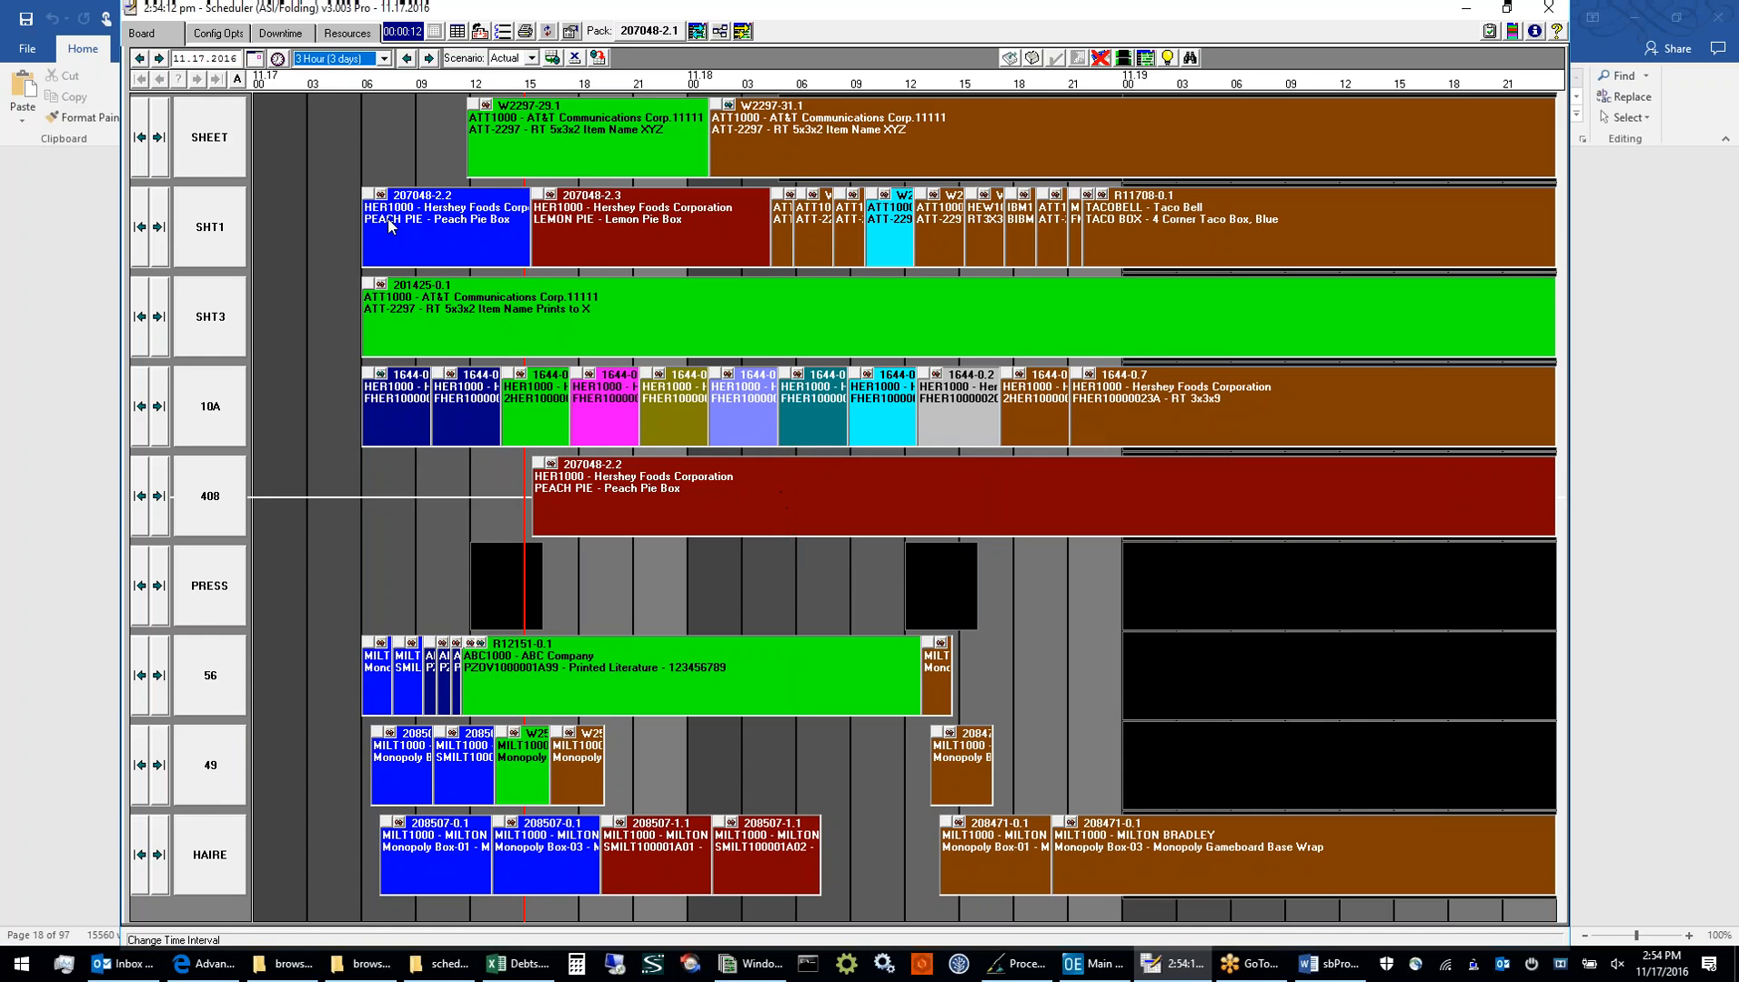
# Set the lag time of job 207048-2.2 on SHT1 to 3 hours
pyautogui.click(446, 229)
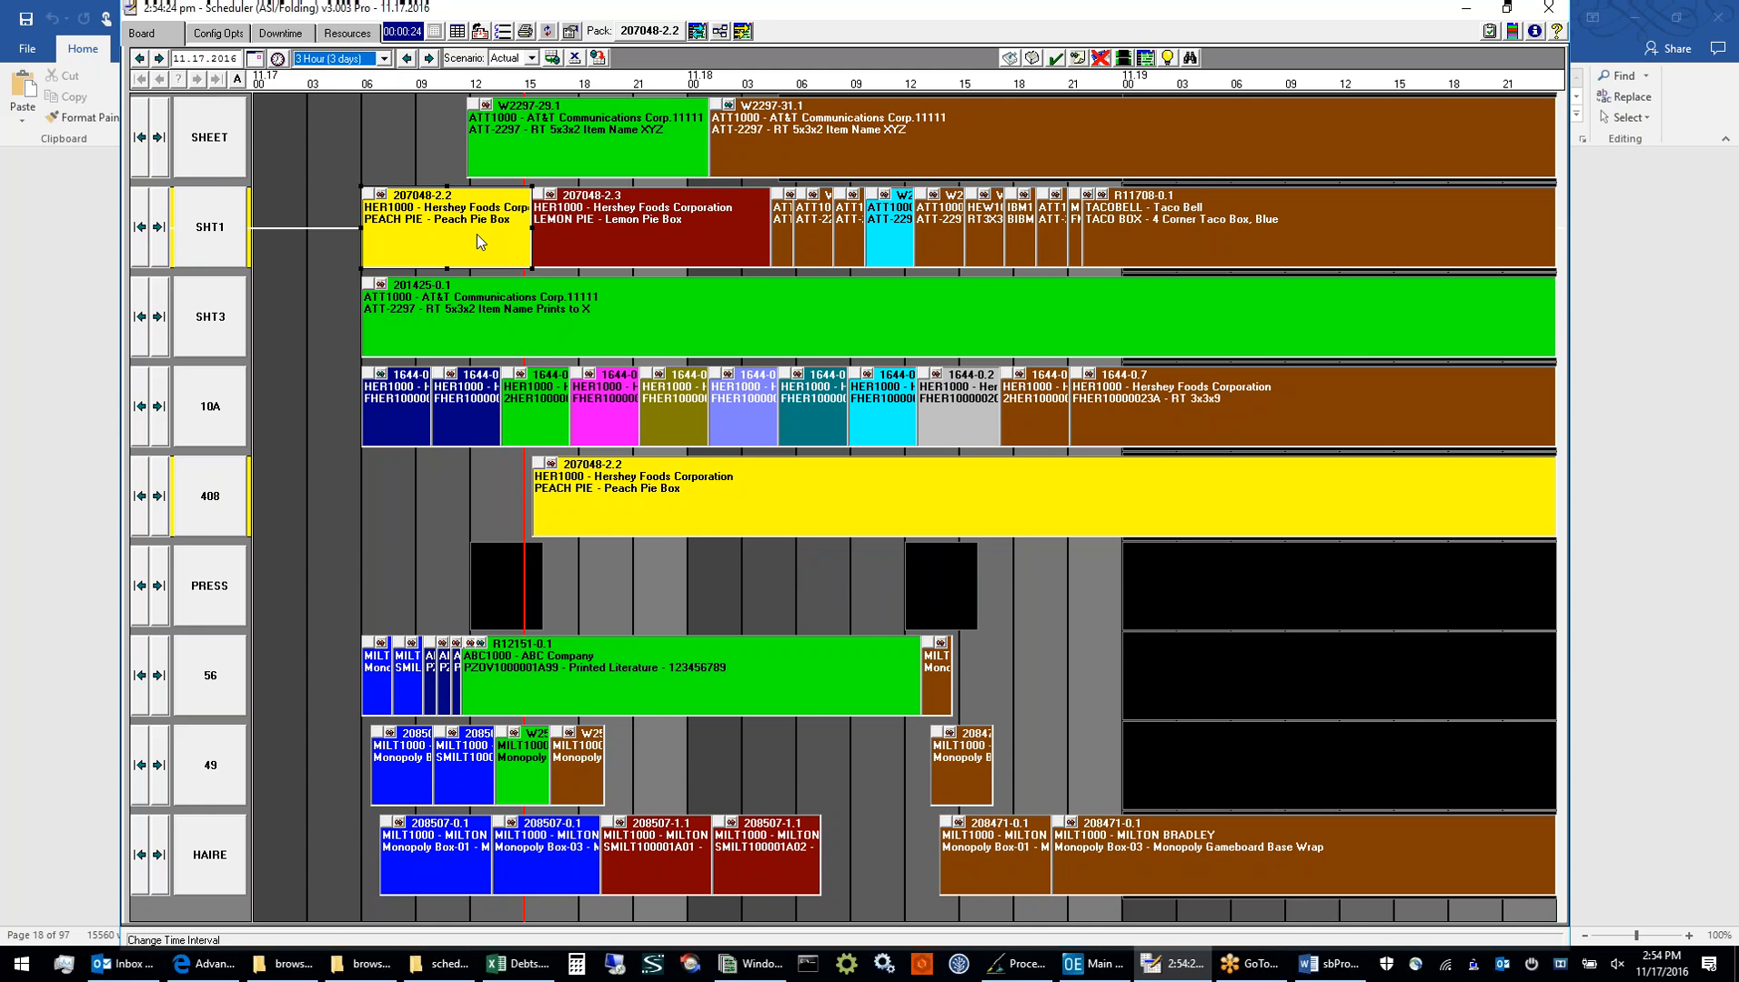
pyautogui.doubleClick(476, 233)
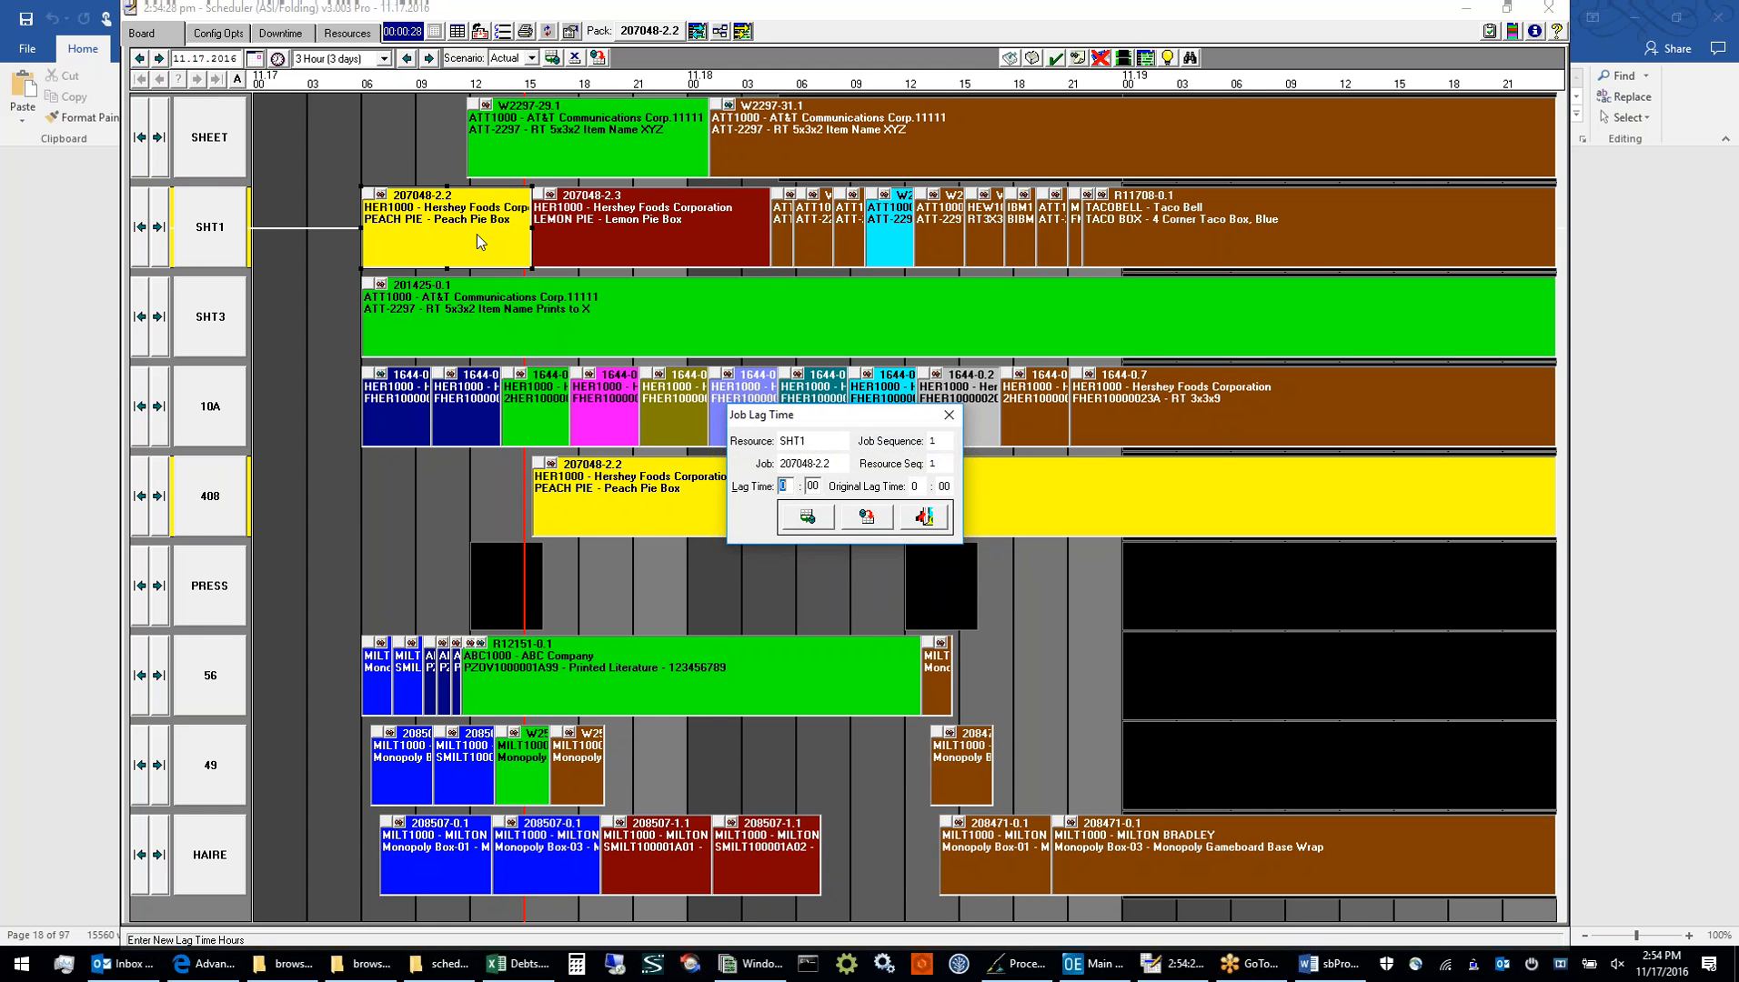
pyautogui.write('3')
pyautogui.click(808, 518)
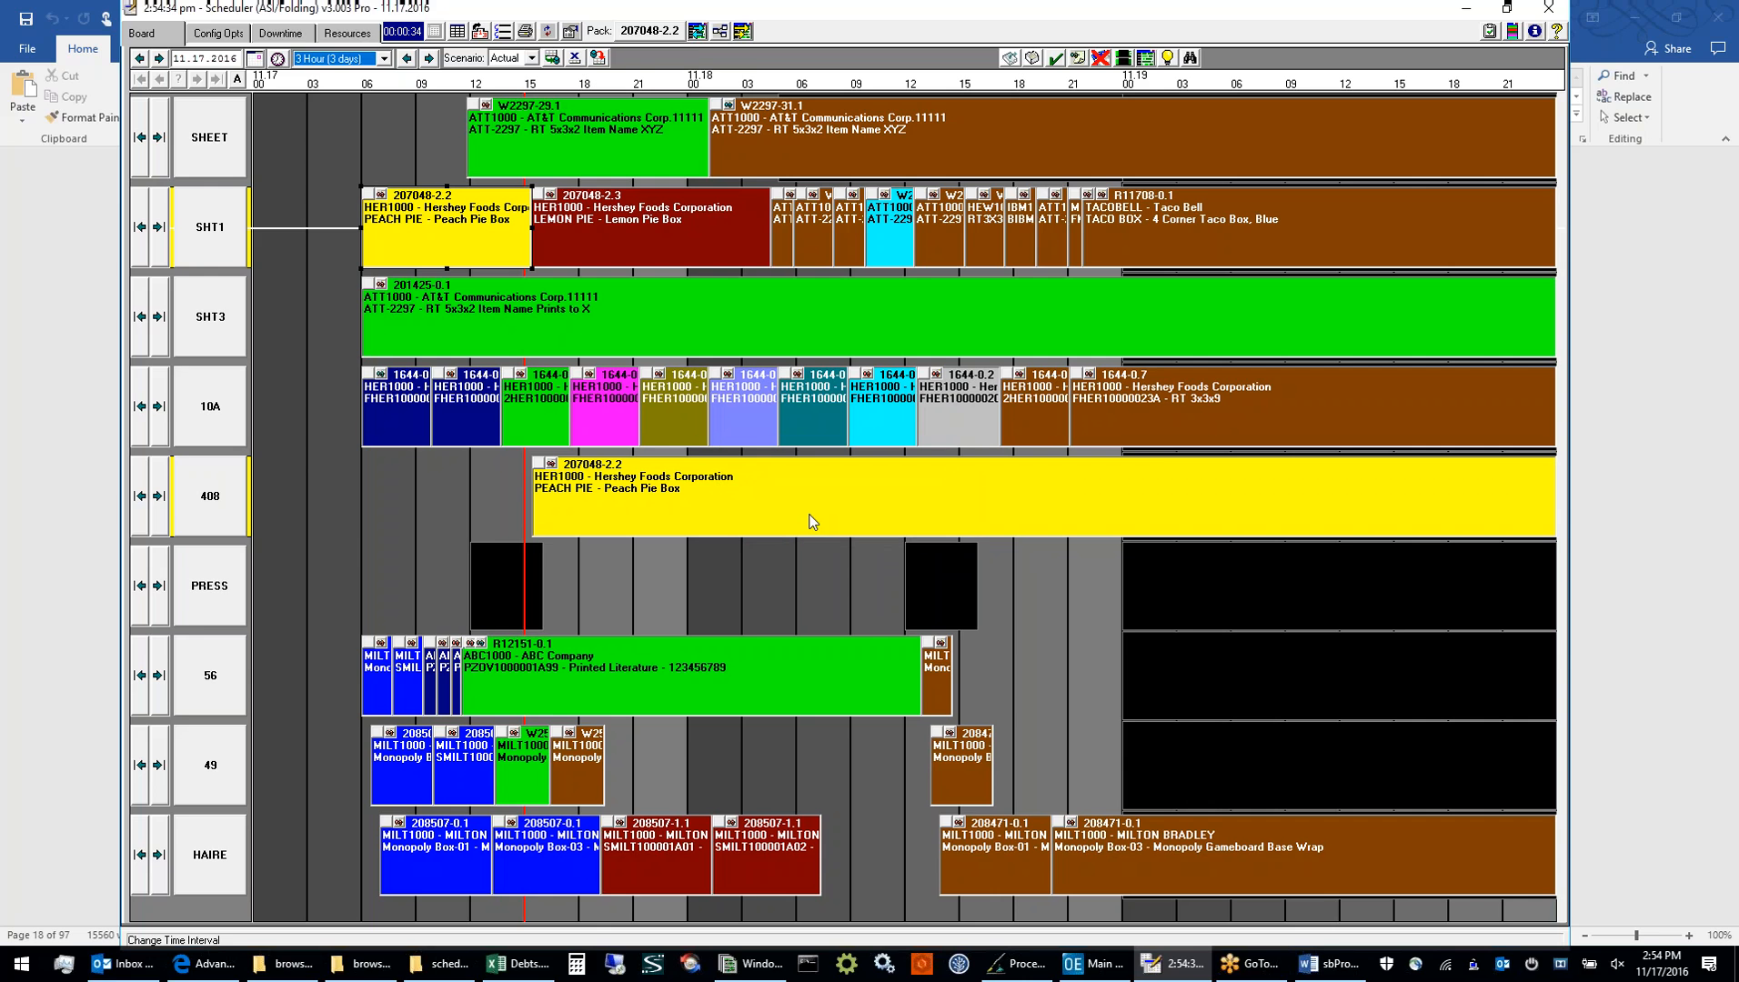
# Pack the board from First Job to Board End and check the lag time of job 207048-2.2 on SHT1
pyautogui.click(696, 35)
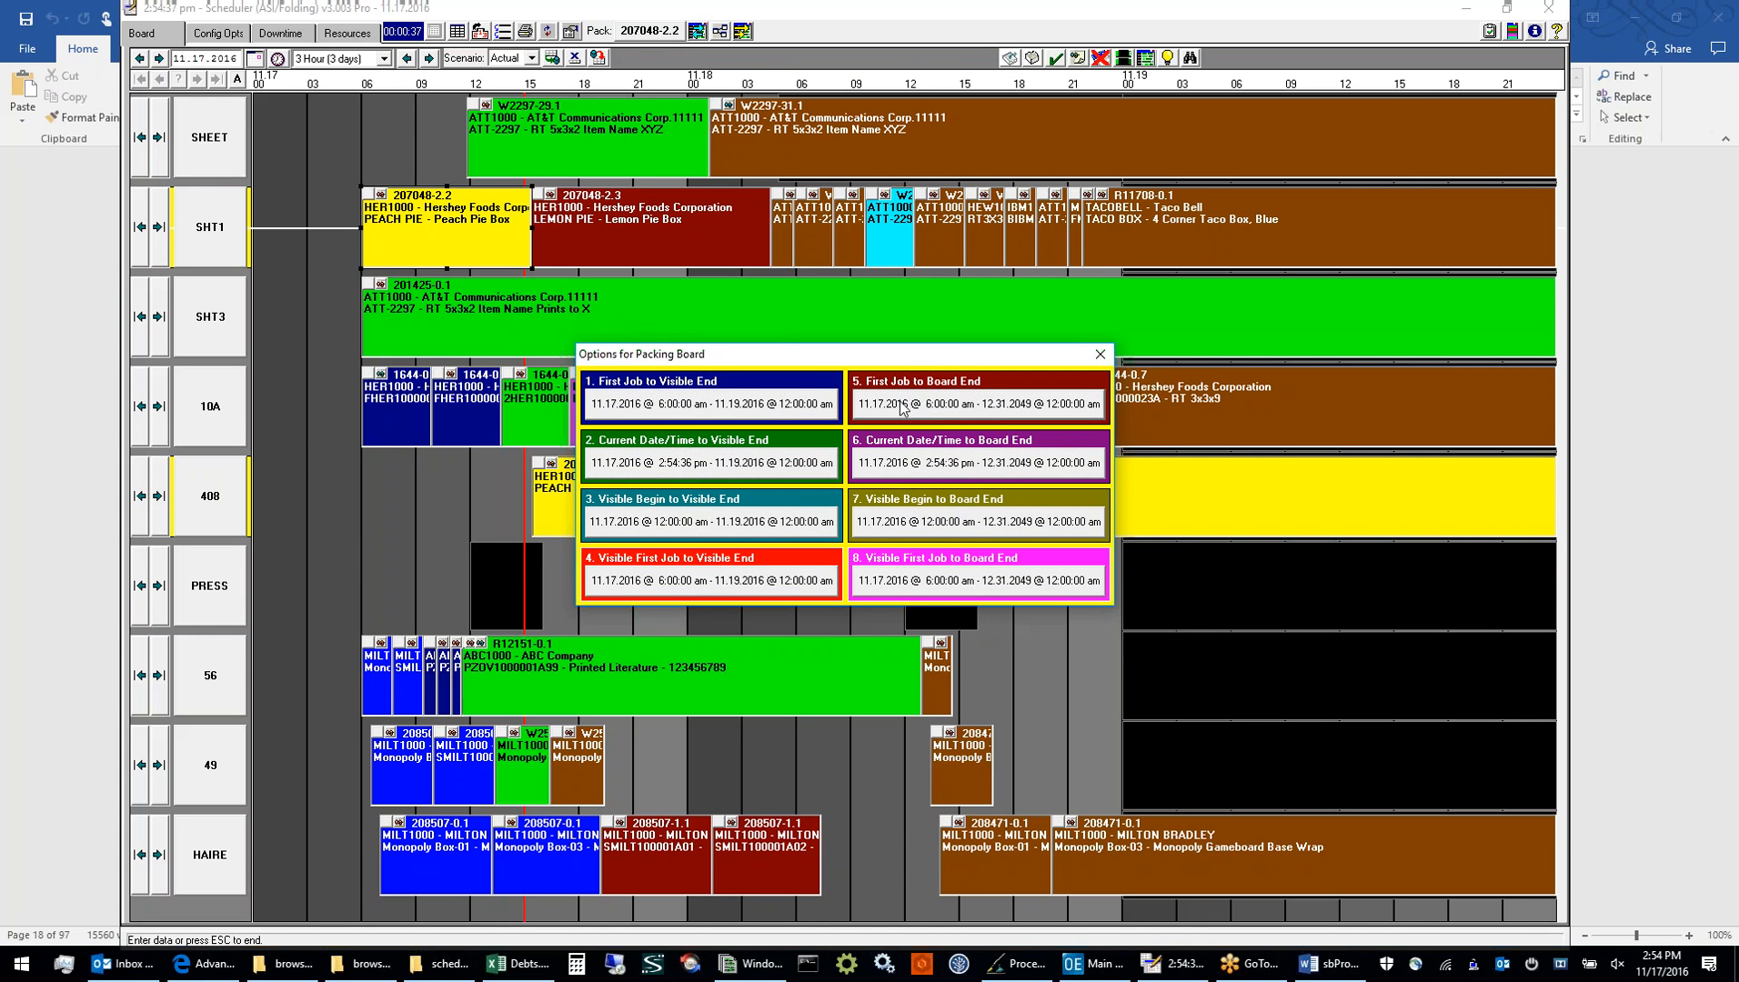
pyautogui.click(901, 405)
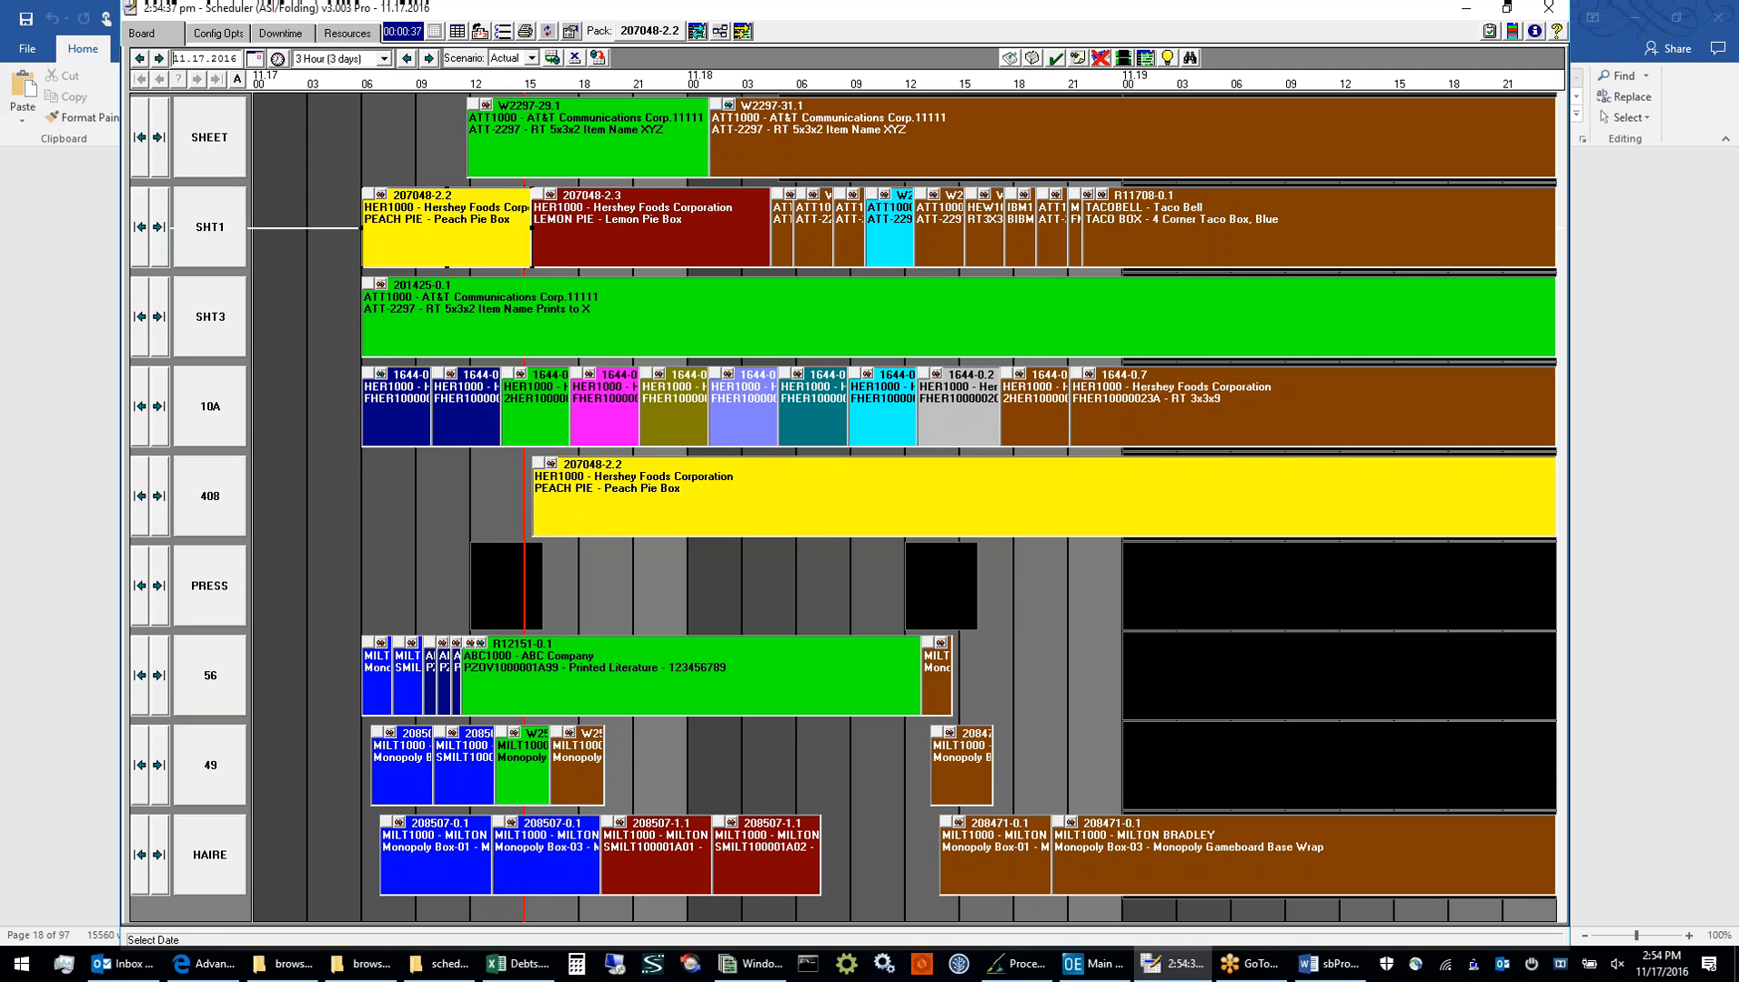
pyautogui.click(656, 490)
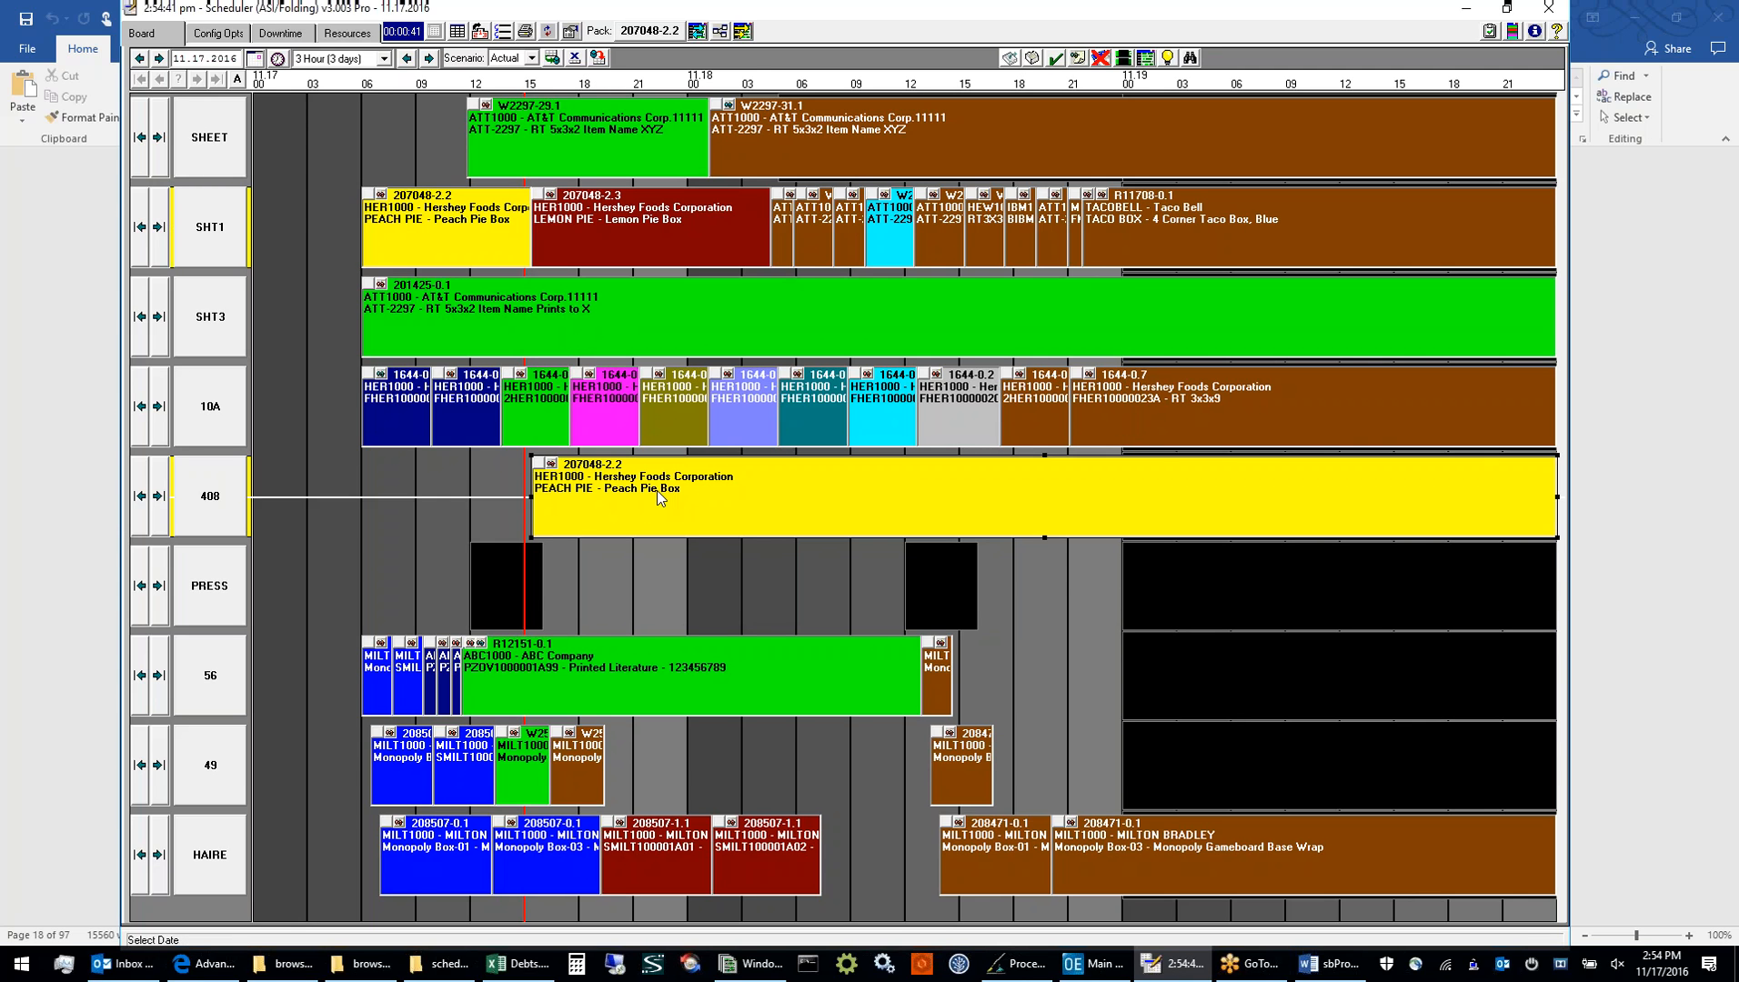
pyautogui.click(479, 224)
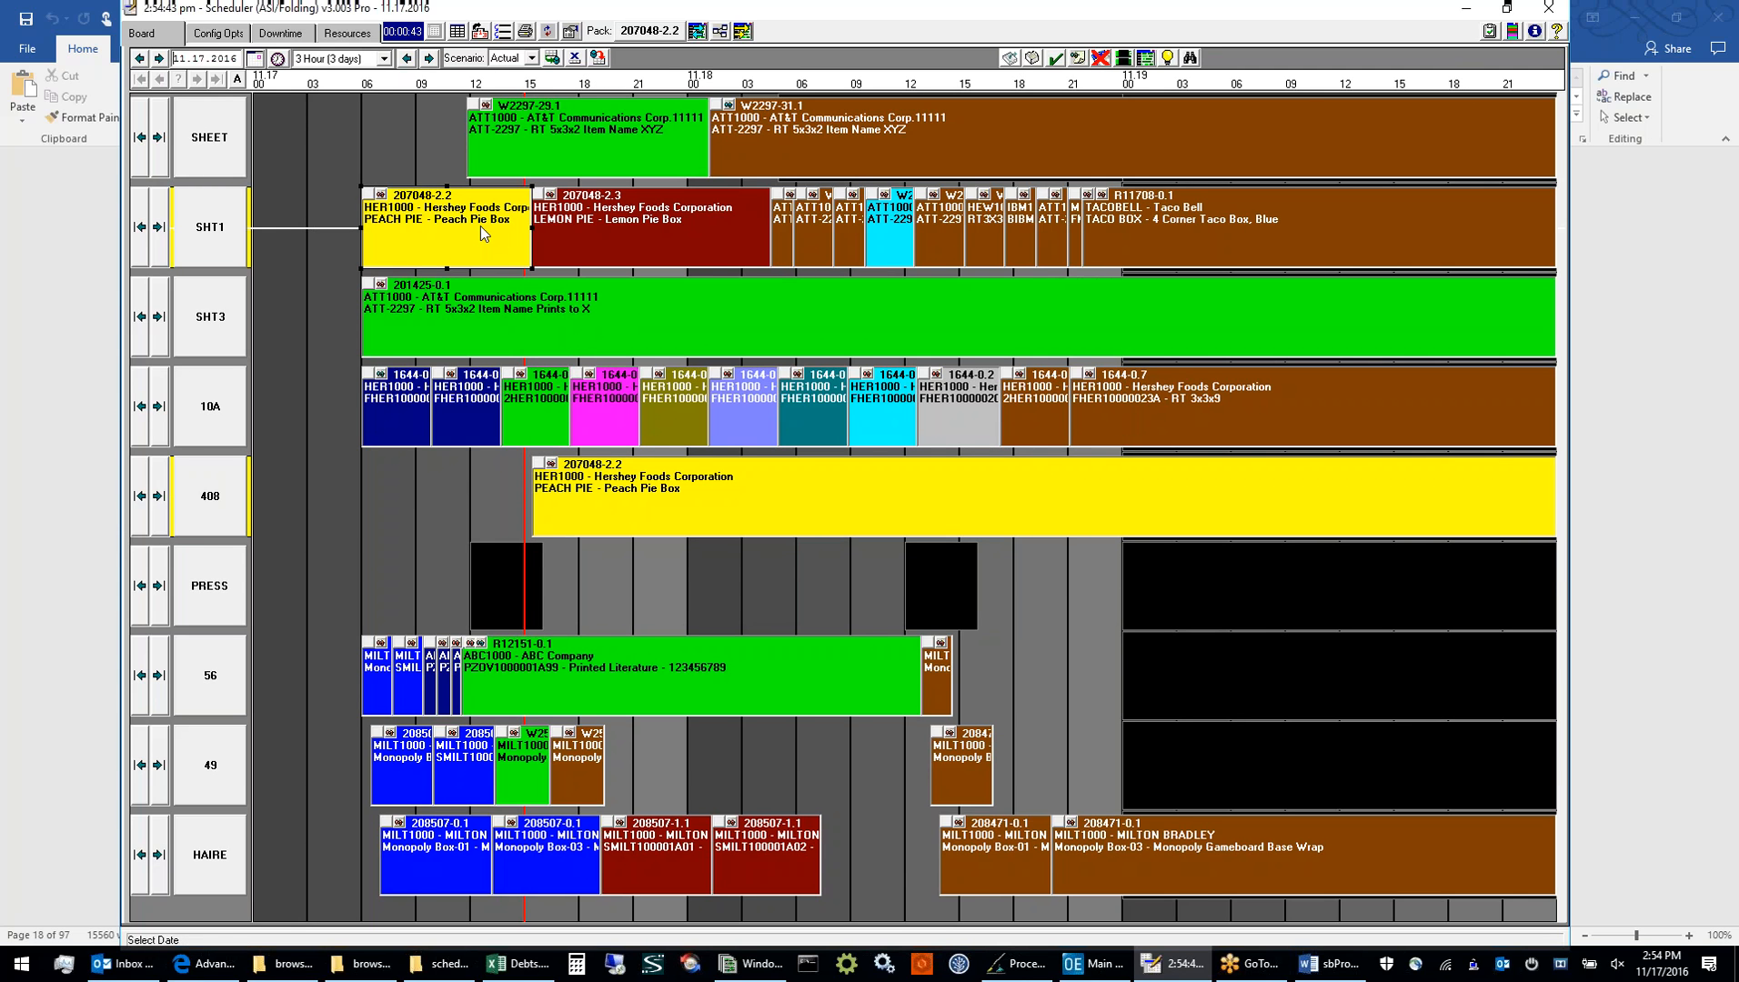
pyautogui.doubleClick(480, 225)
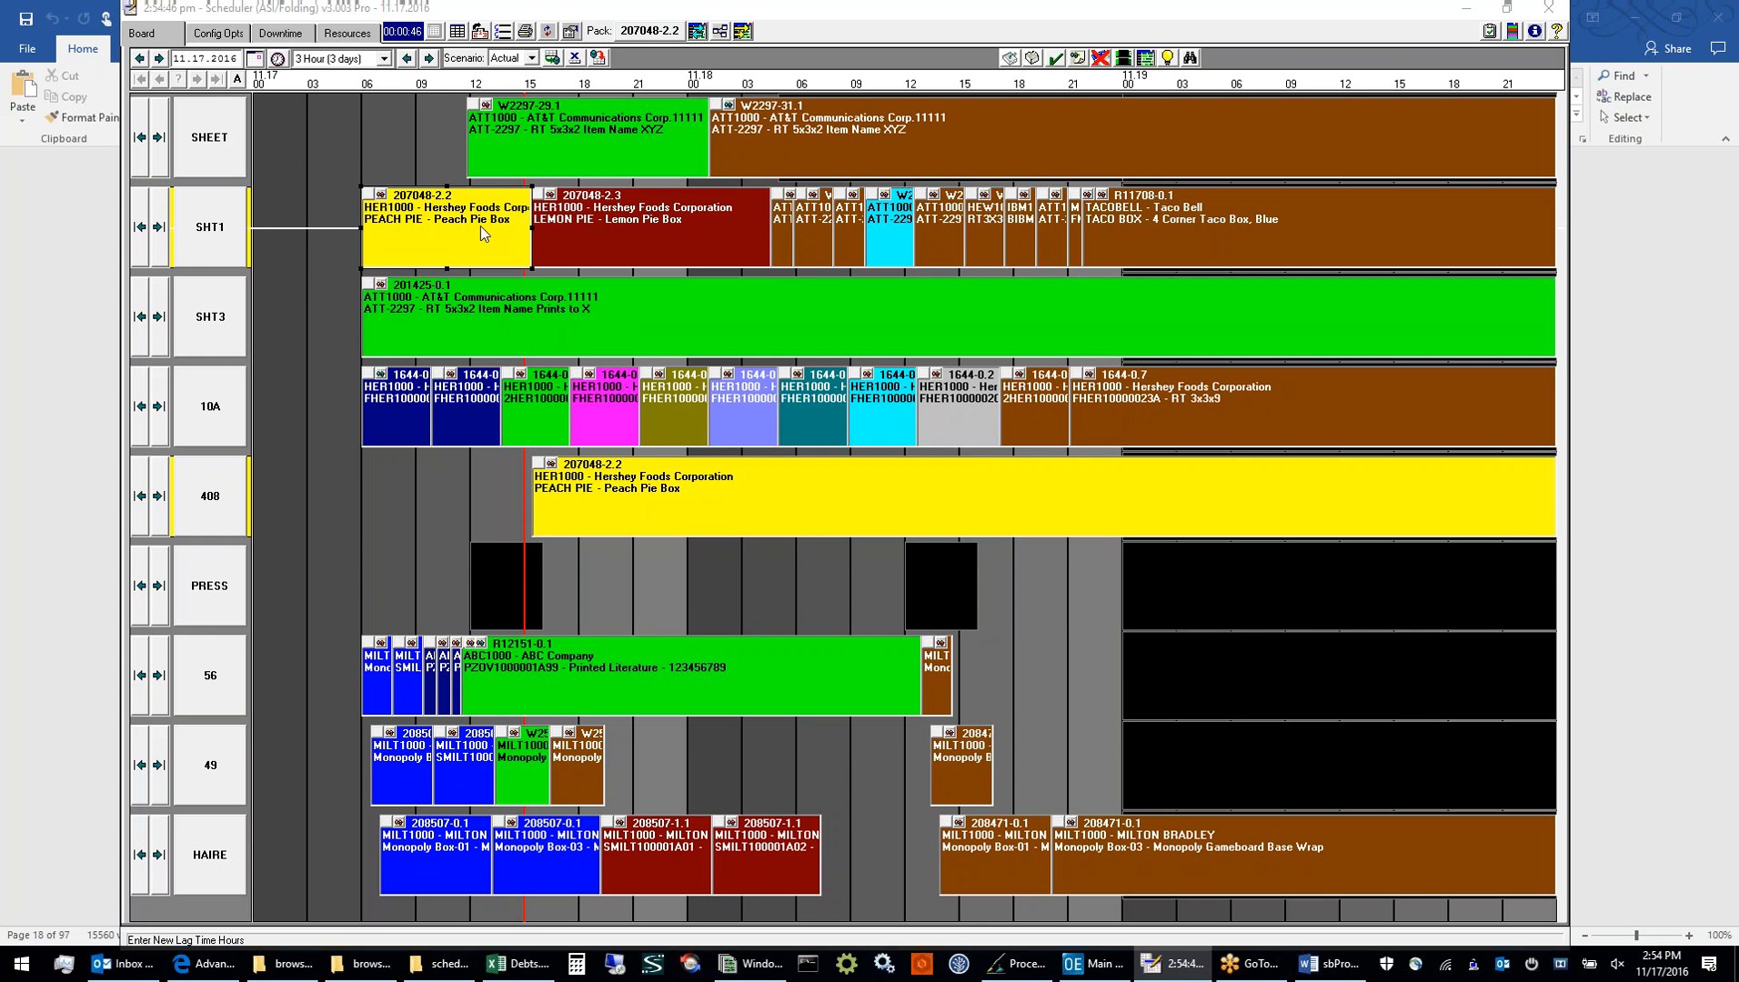
pyautogui.click(807, 517)
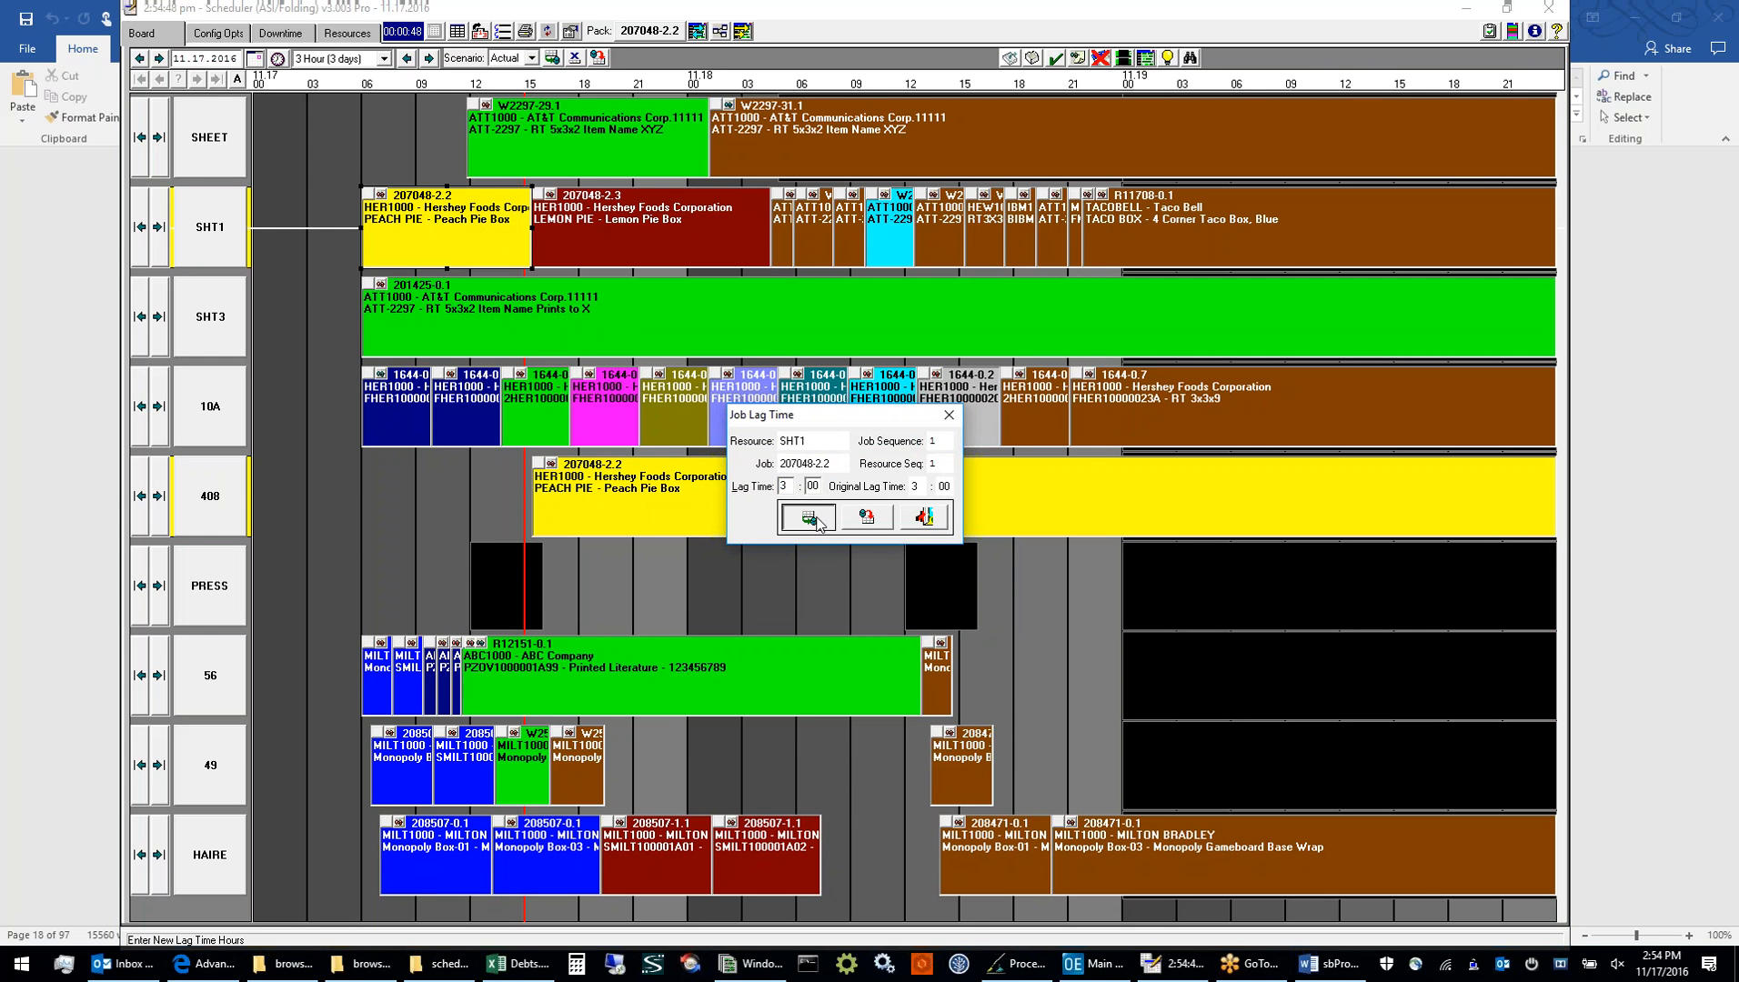
# Pack the board from Visible Begin to Board End, inspecting job 207048-2.2 on SHT1 and 408, and reset the board
pyautogui.click(697, 34)
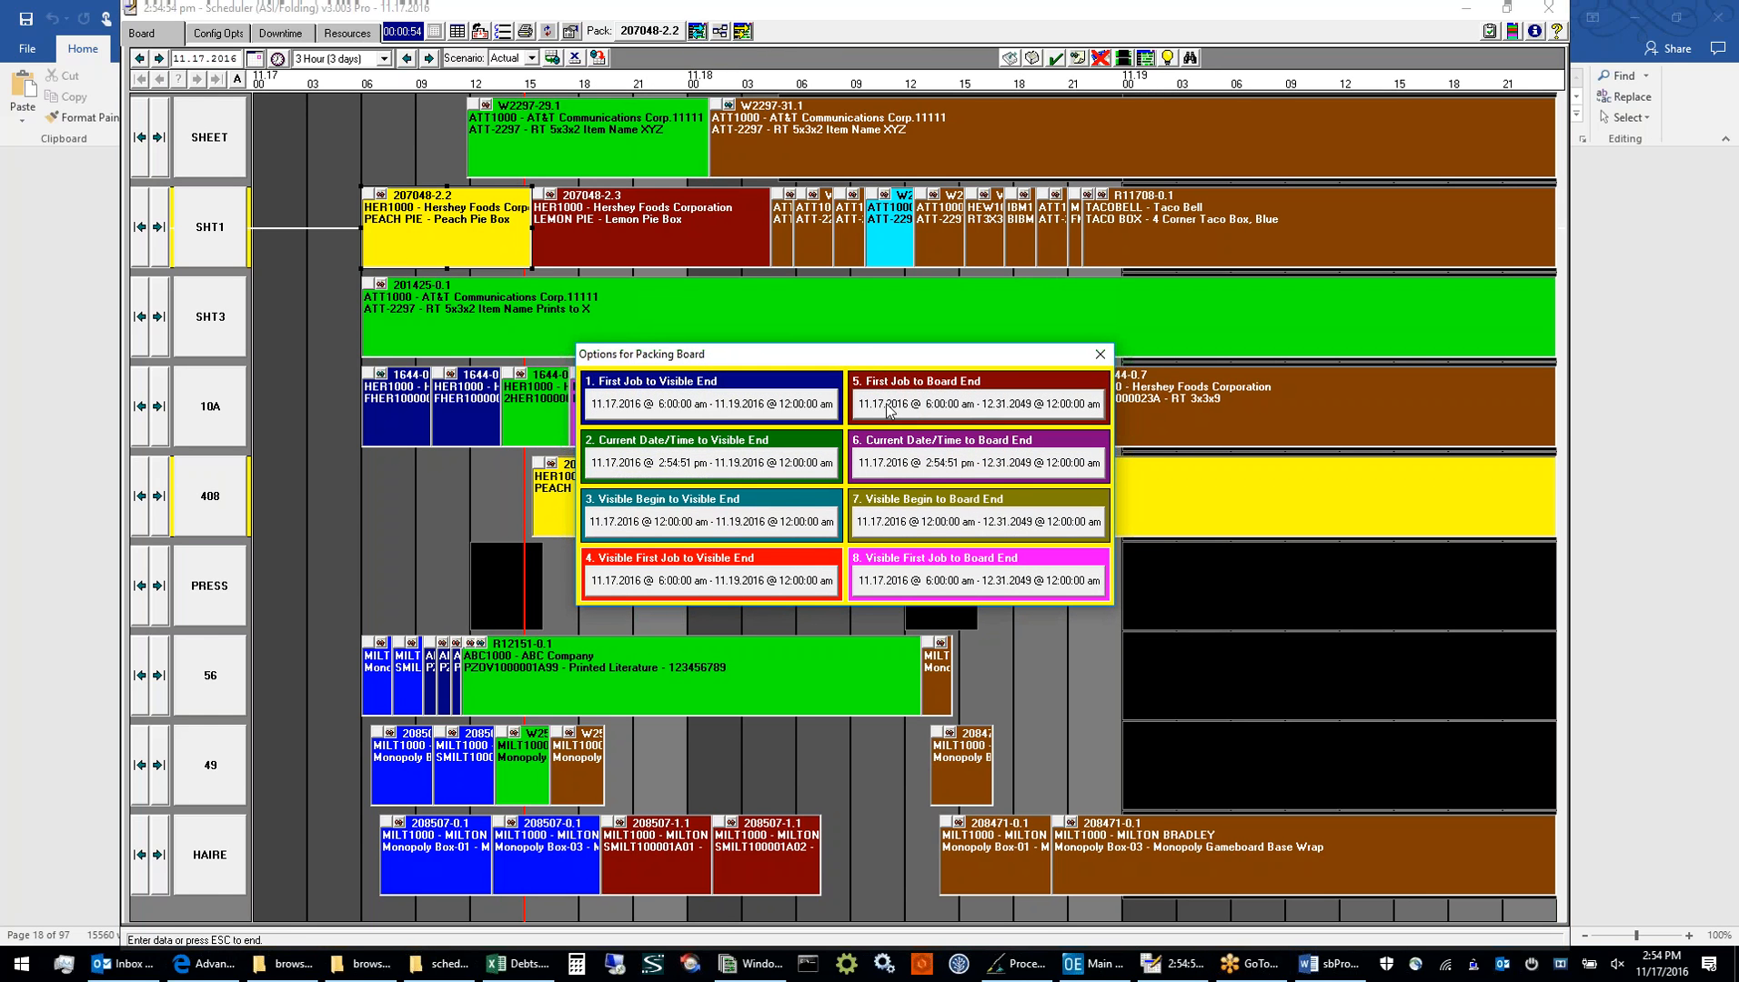
pyautogui.click(887, 522)
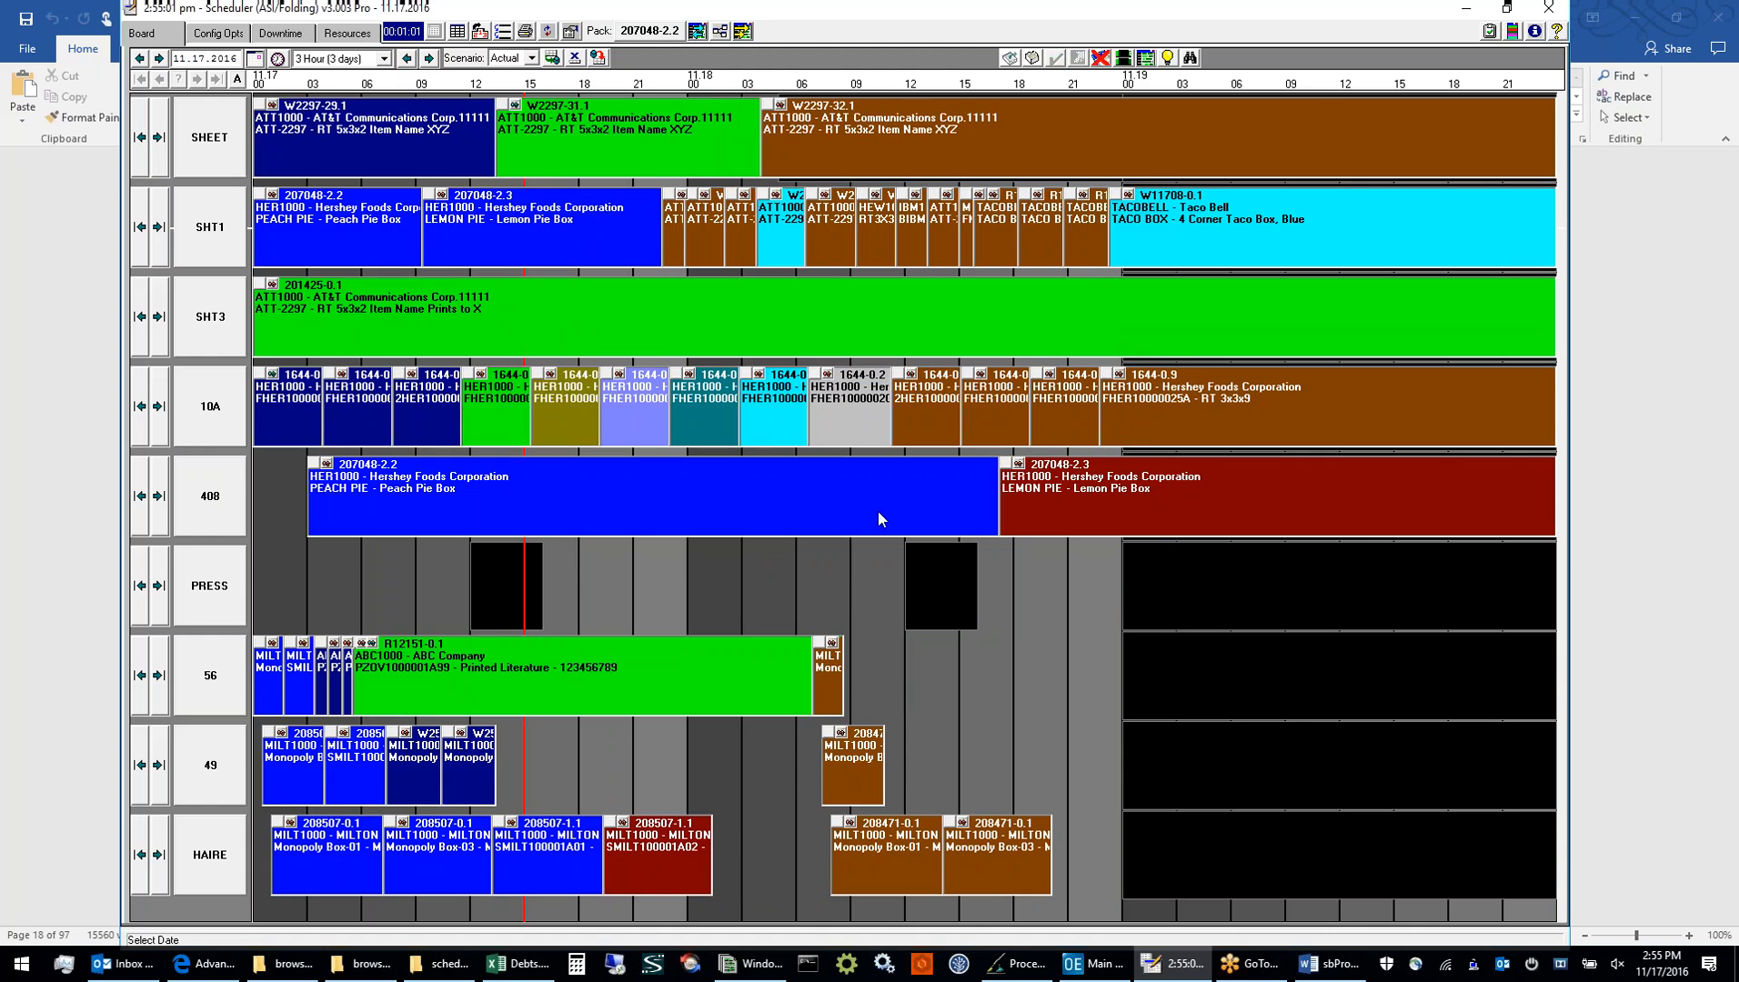
pyautogui.click(307, 222)
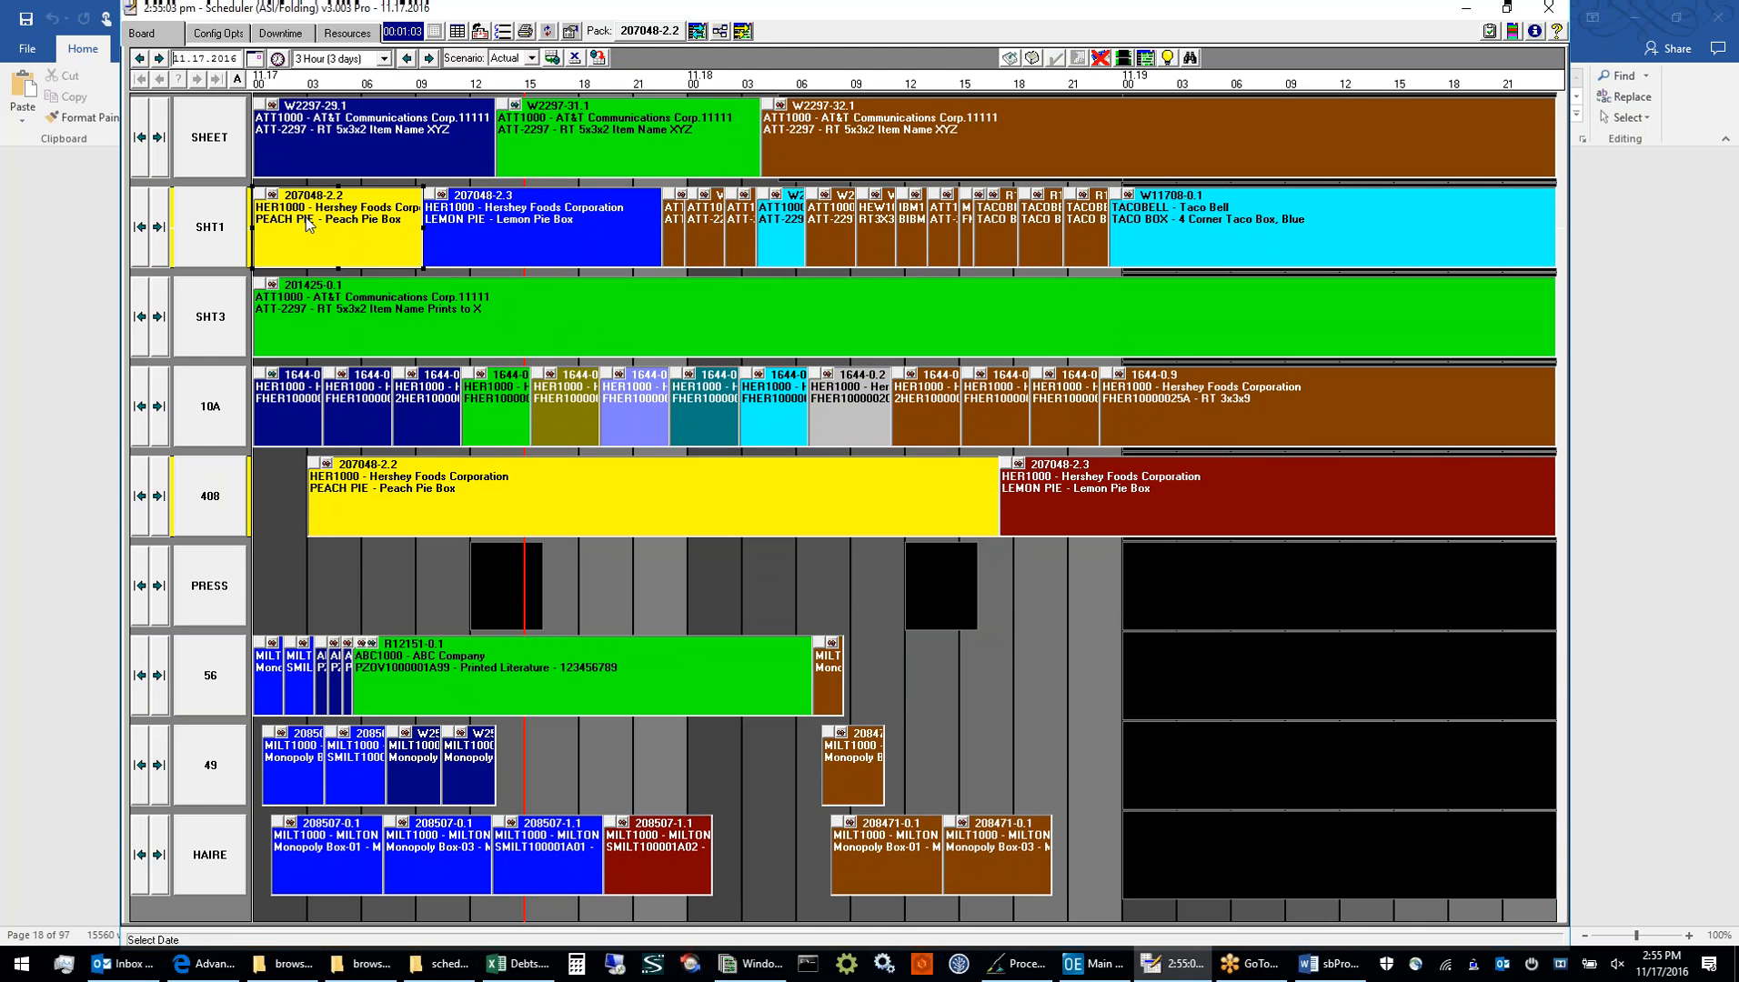
pyautogui.click(334, 490)
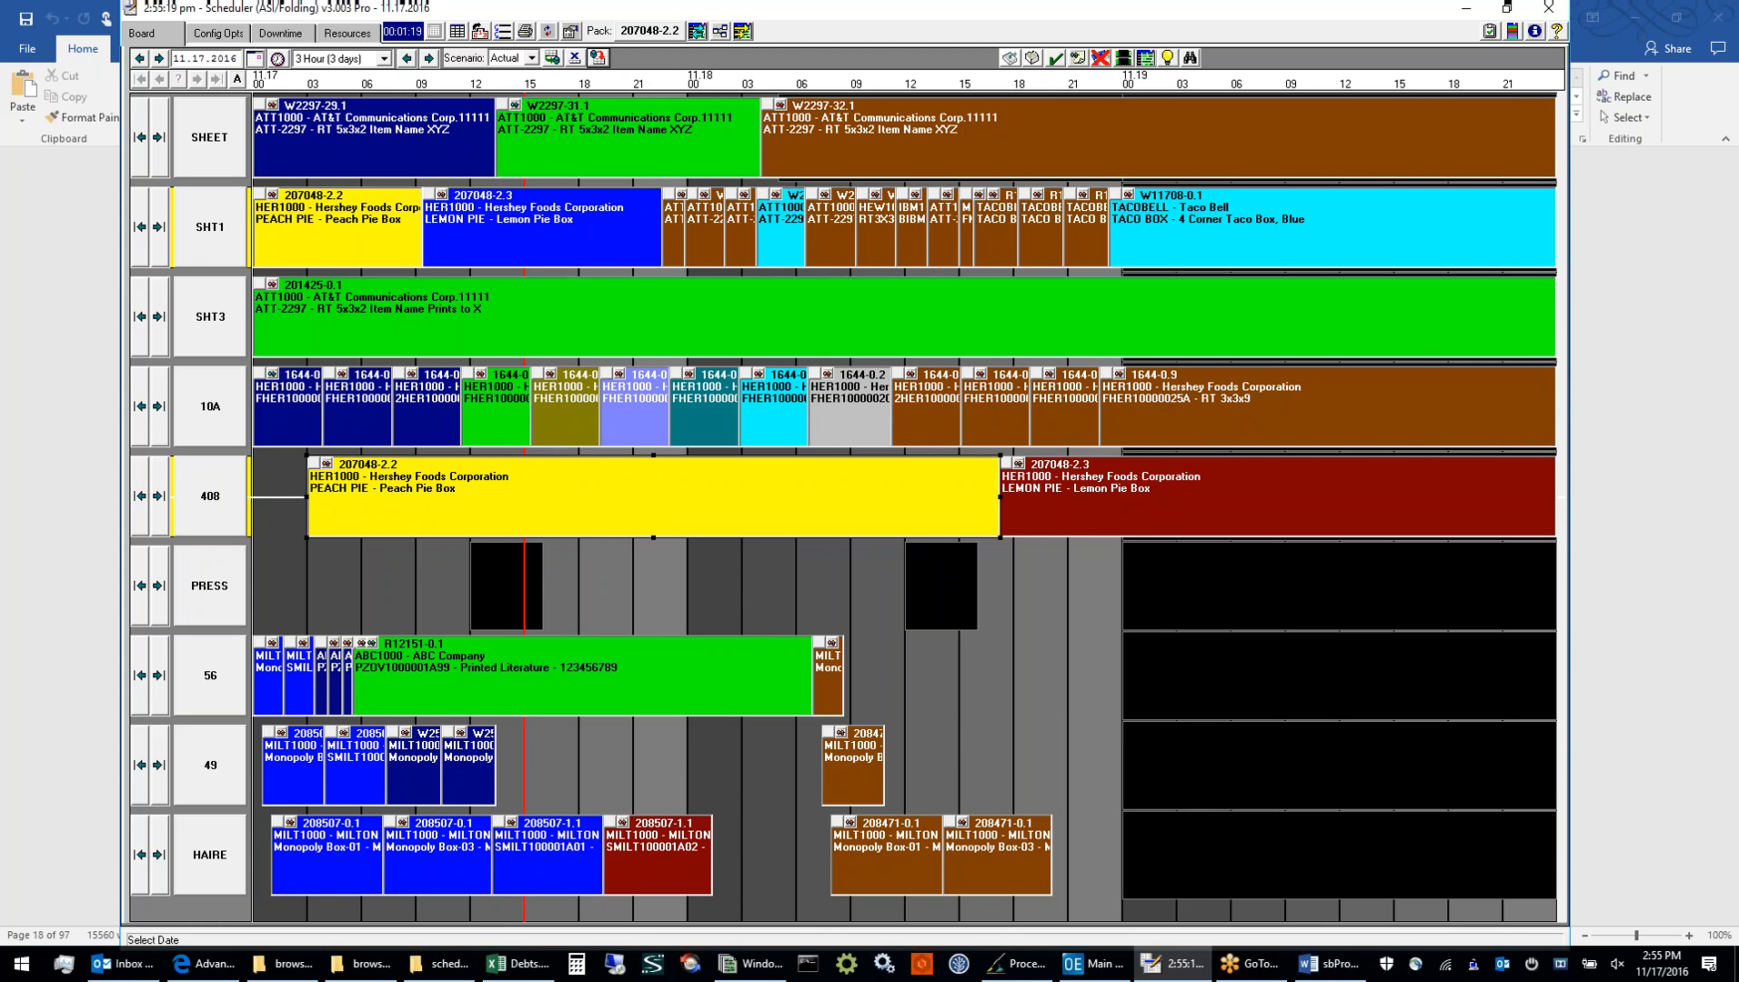
pyautogui.click(597, 57)
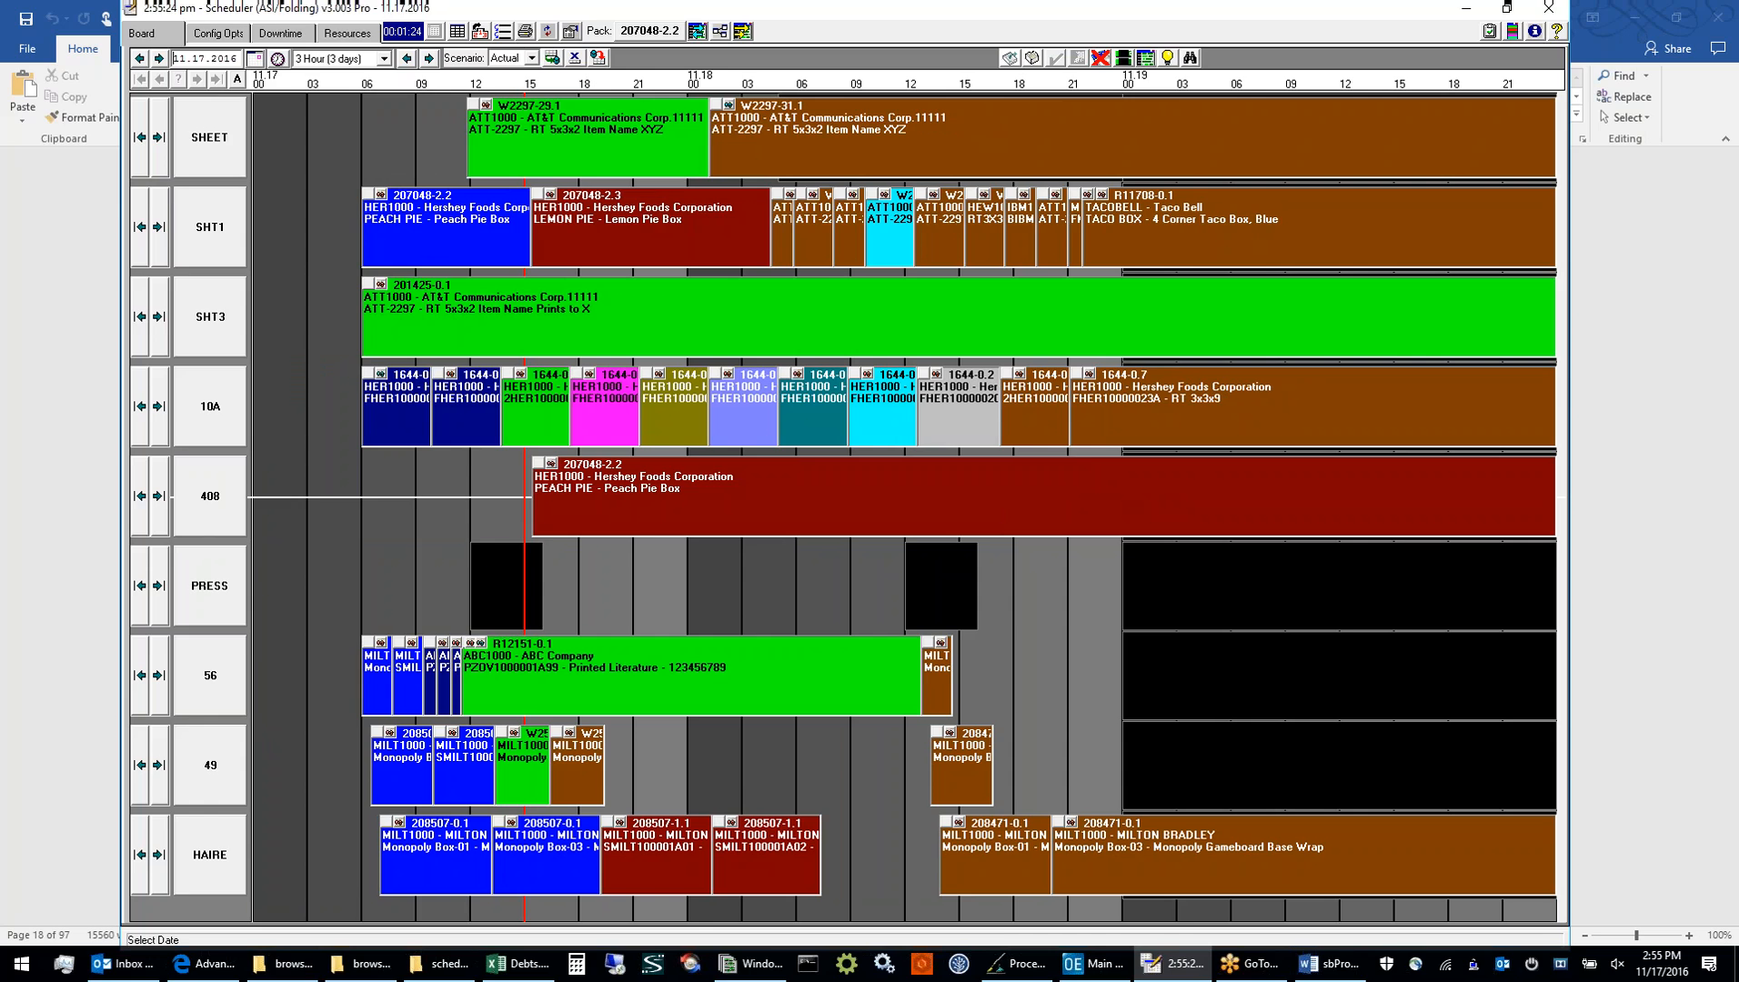
# Add full-day downtime of 12:00 AM - 12:00 AM on November 24 and 25, 2016 to the overall <Calendar>
pyautogui.click(280, 35)
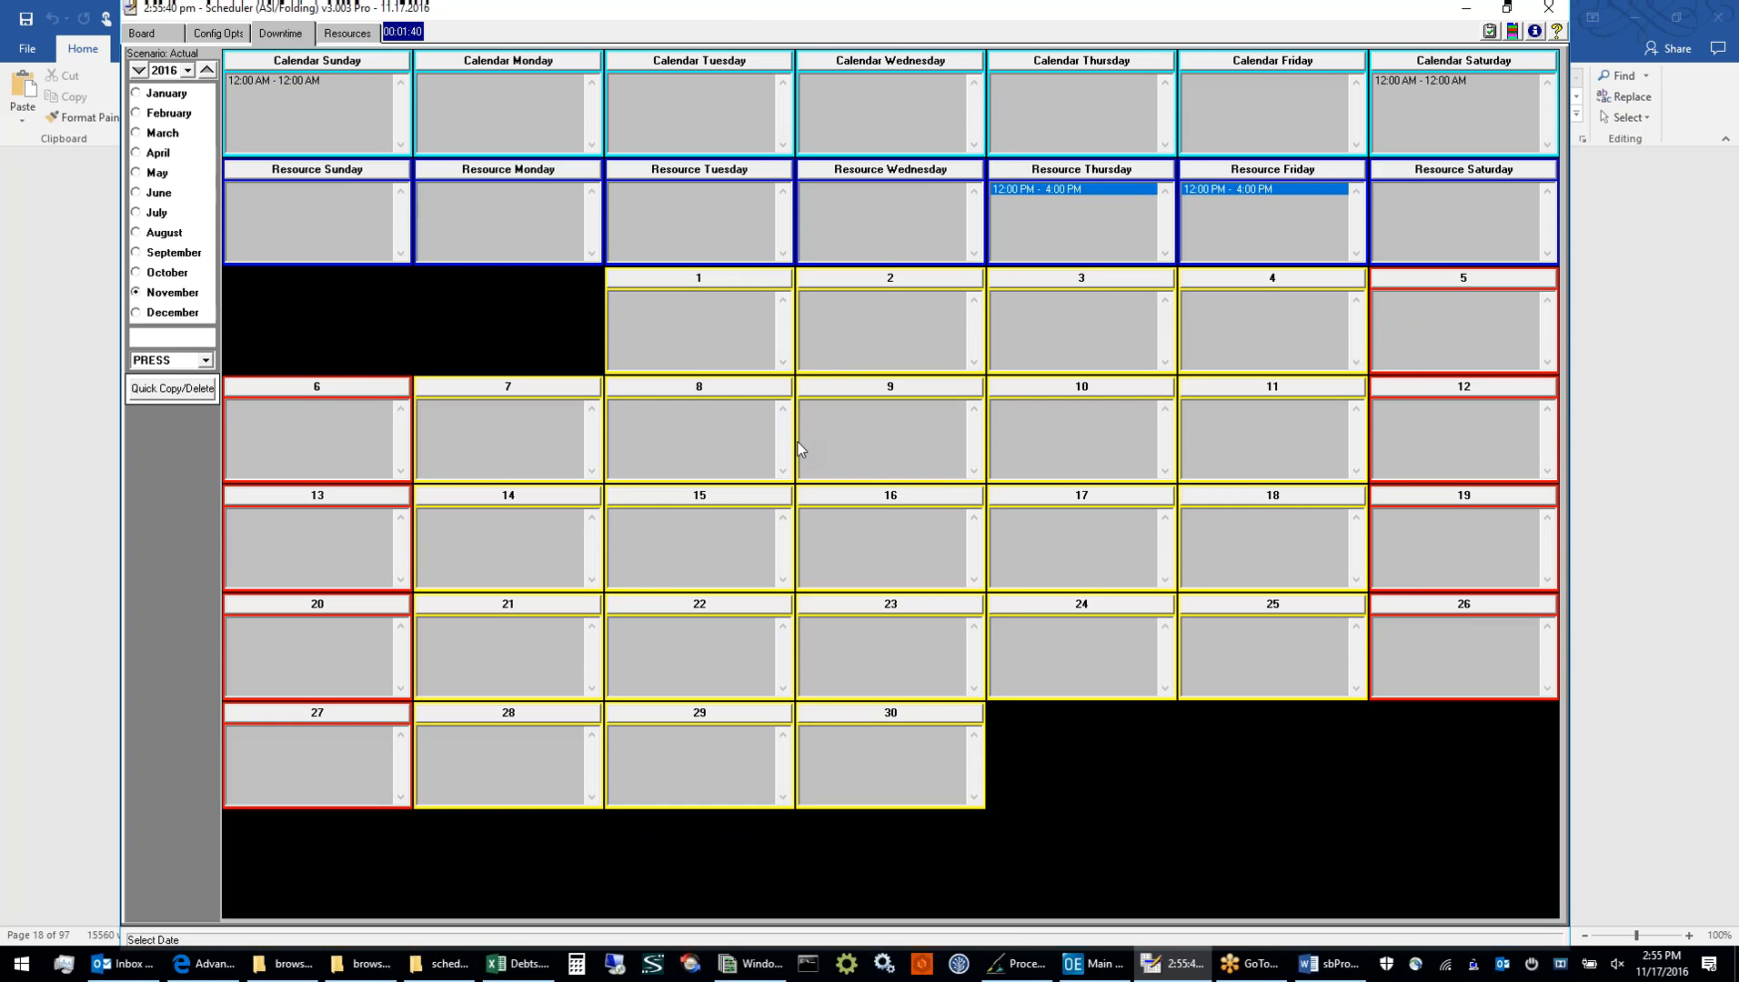
pyautogui.click(206, 360)
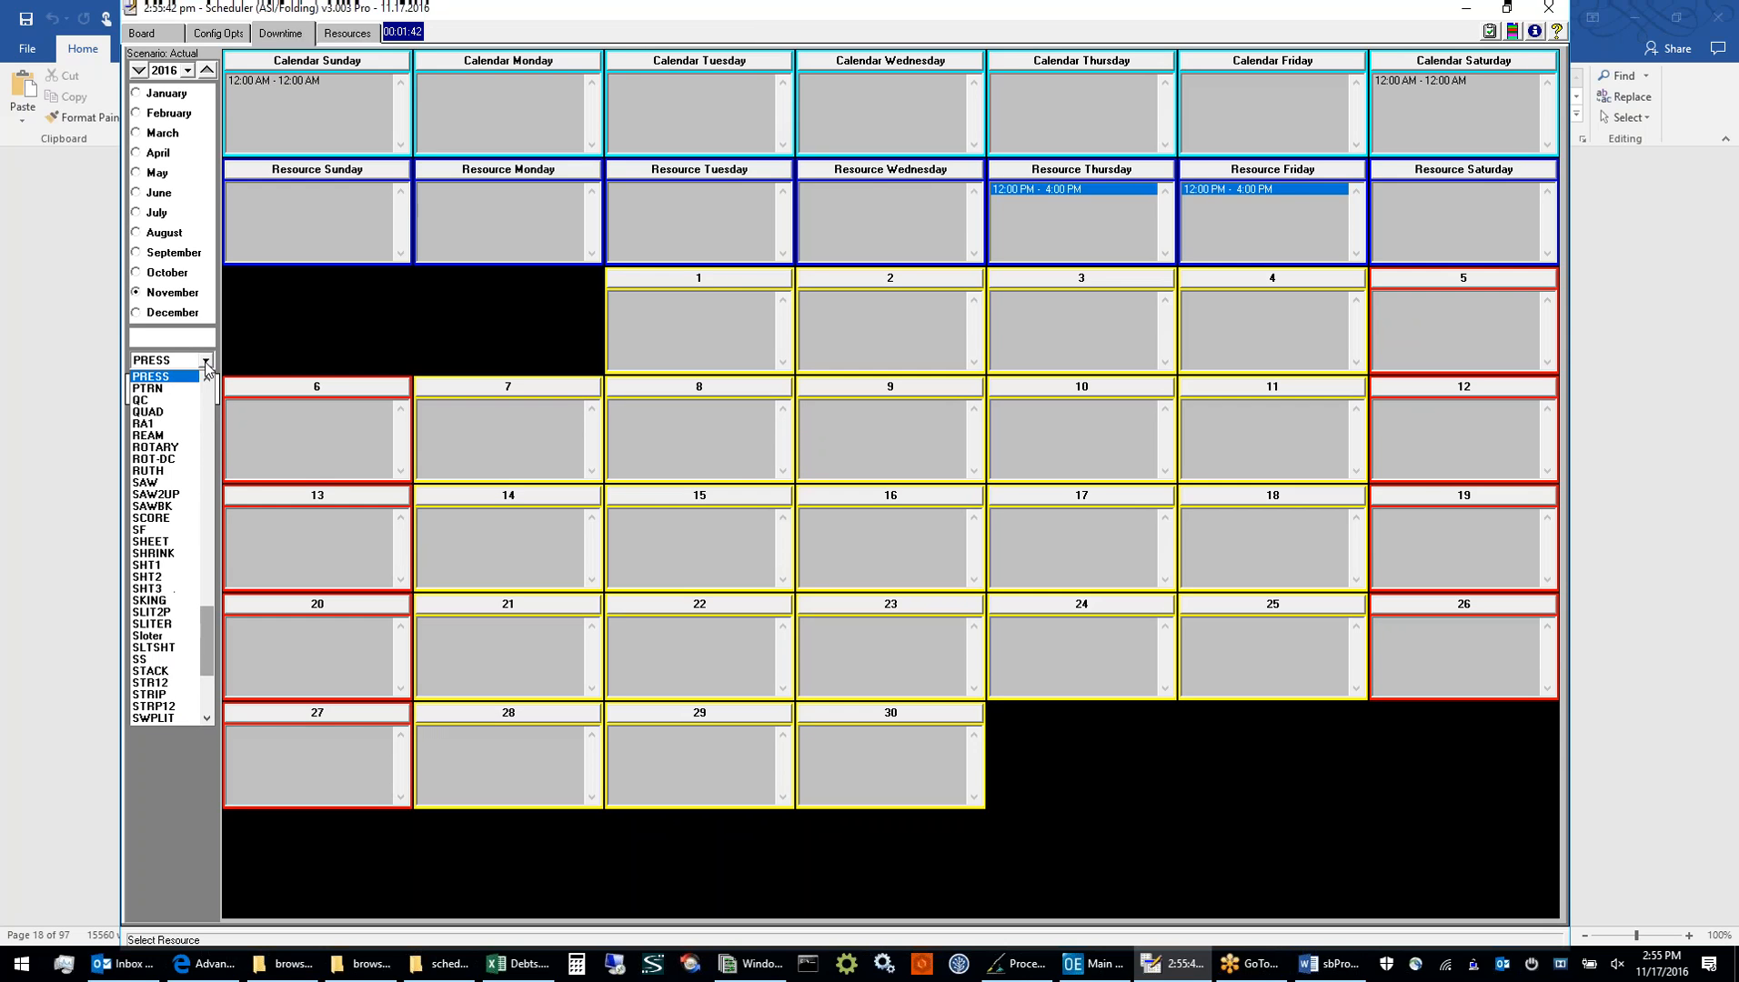
pyautogui.moveTo(209, 629); pyautogui.dragTo(208, 382)
pyautogui.click(171, 378)
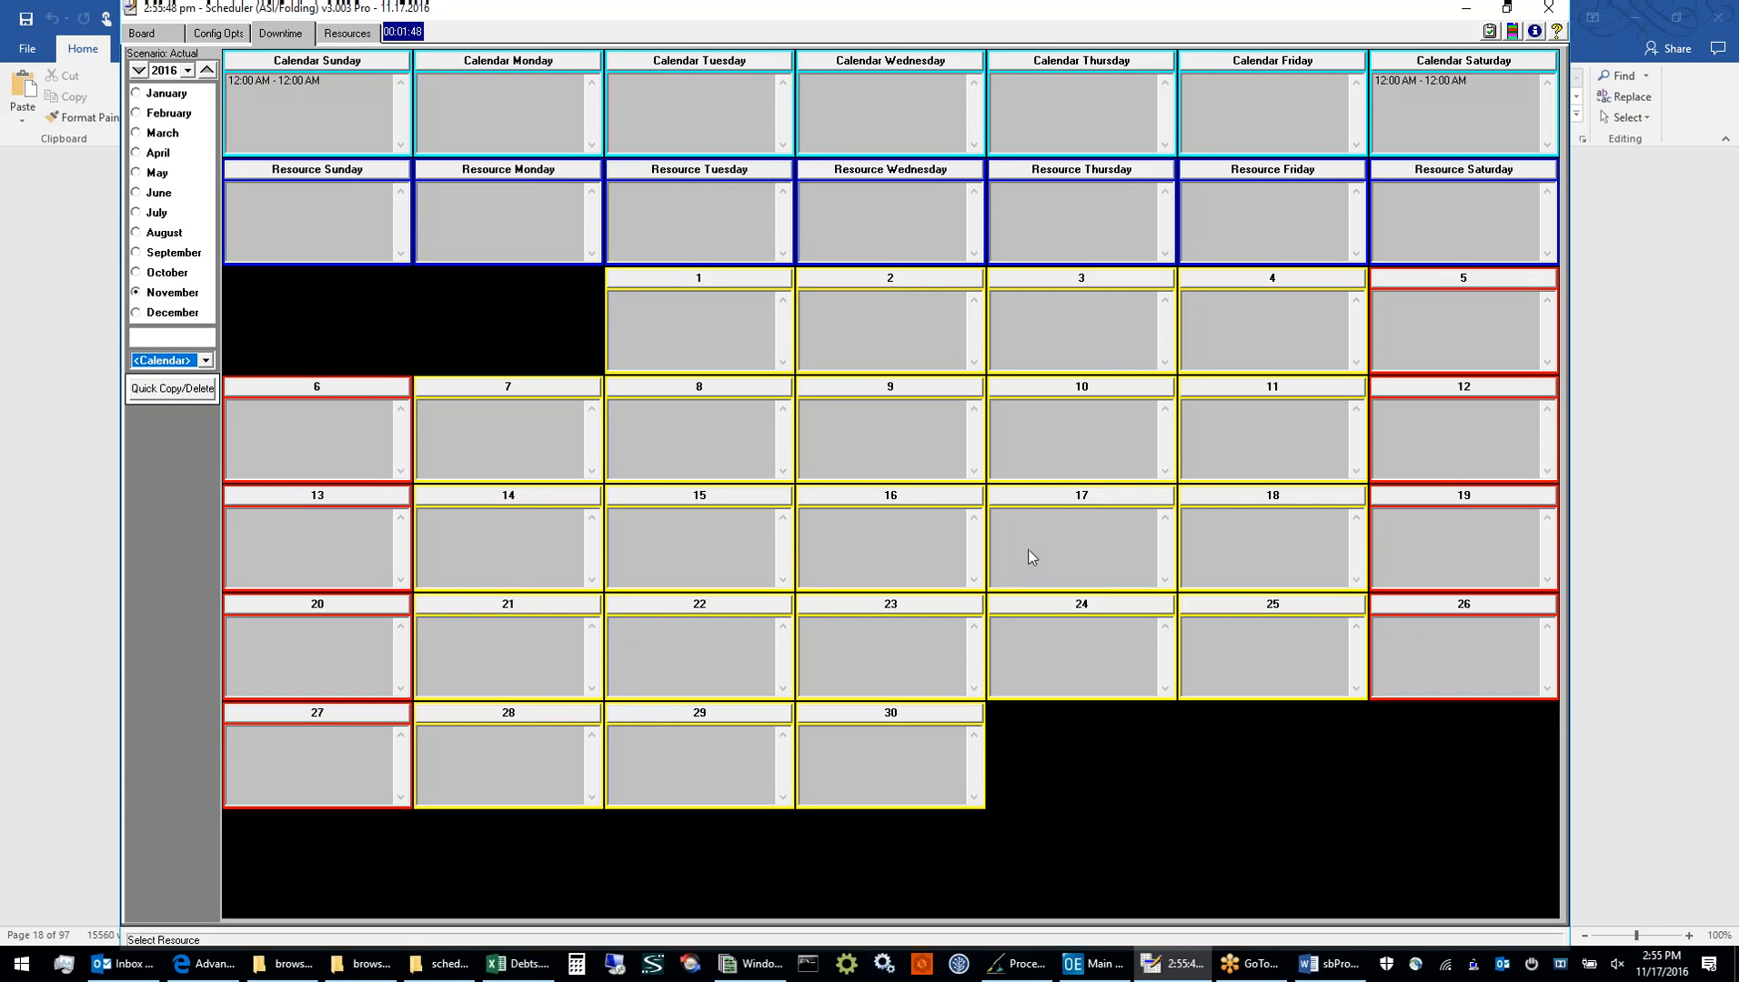
pyautogui.click(1081, 608)
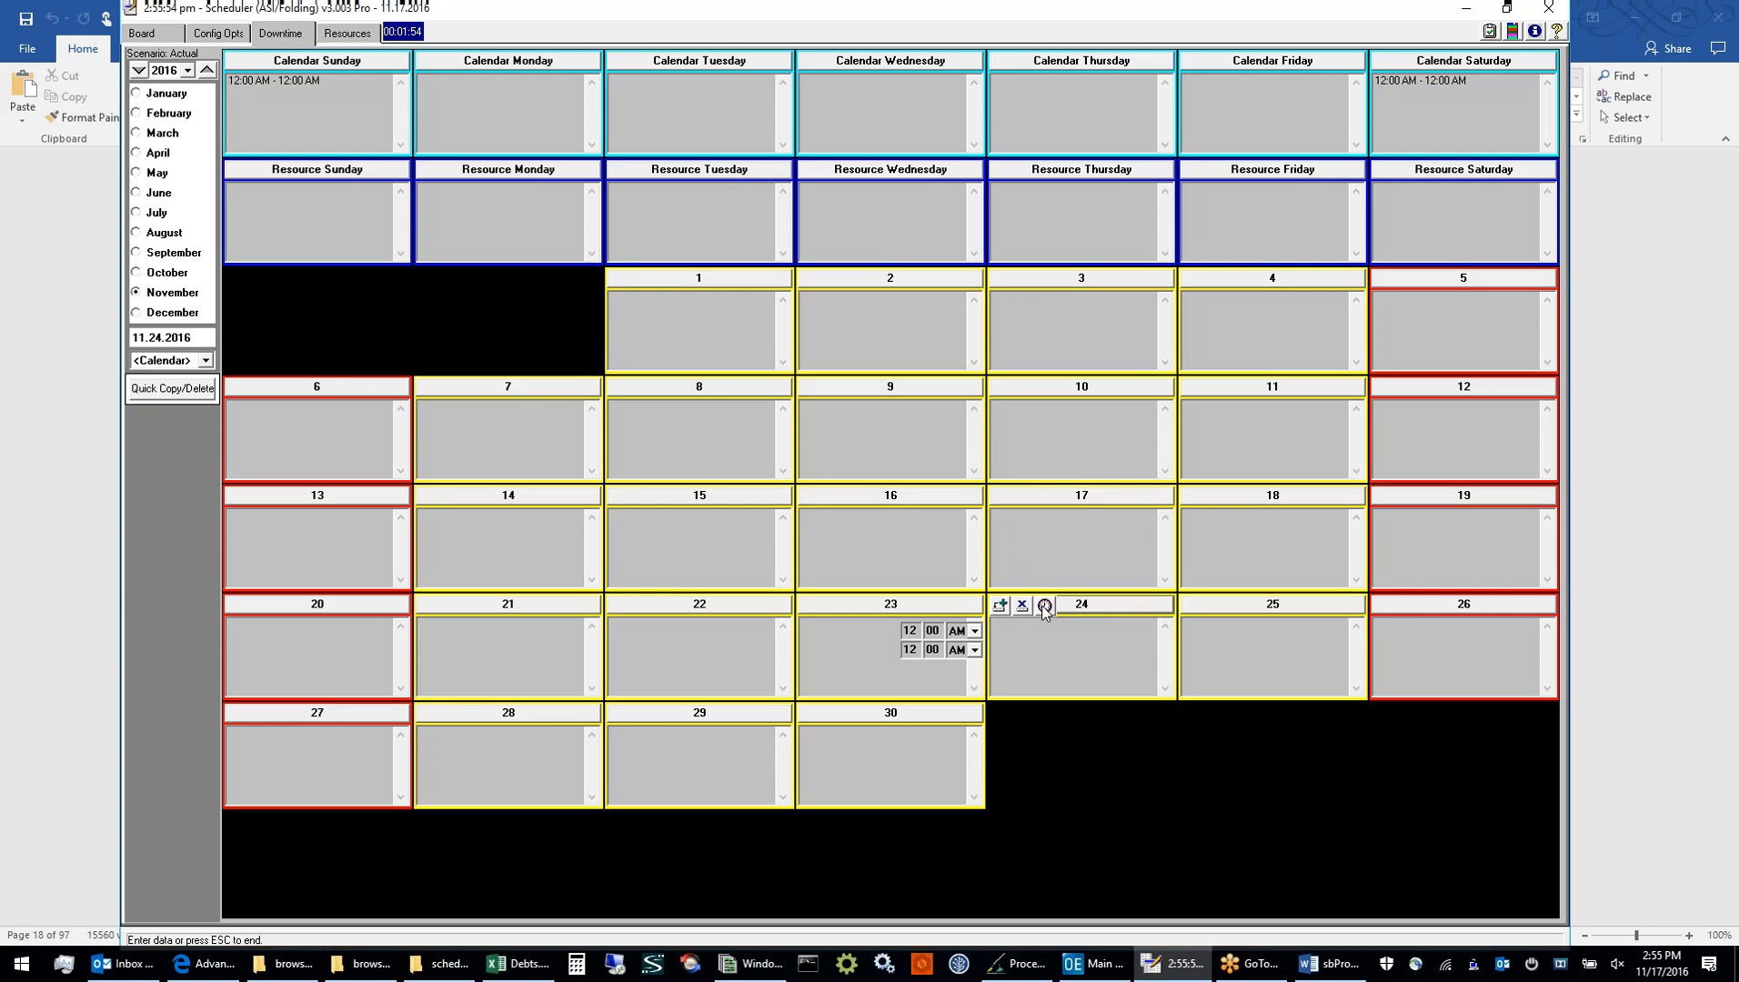
pyautogui.click(1001, 605)
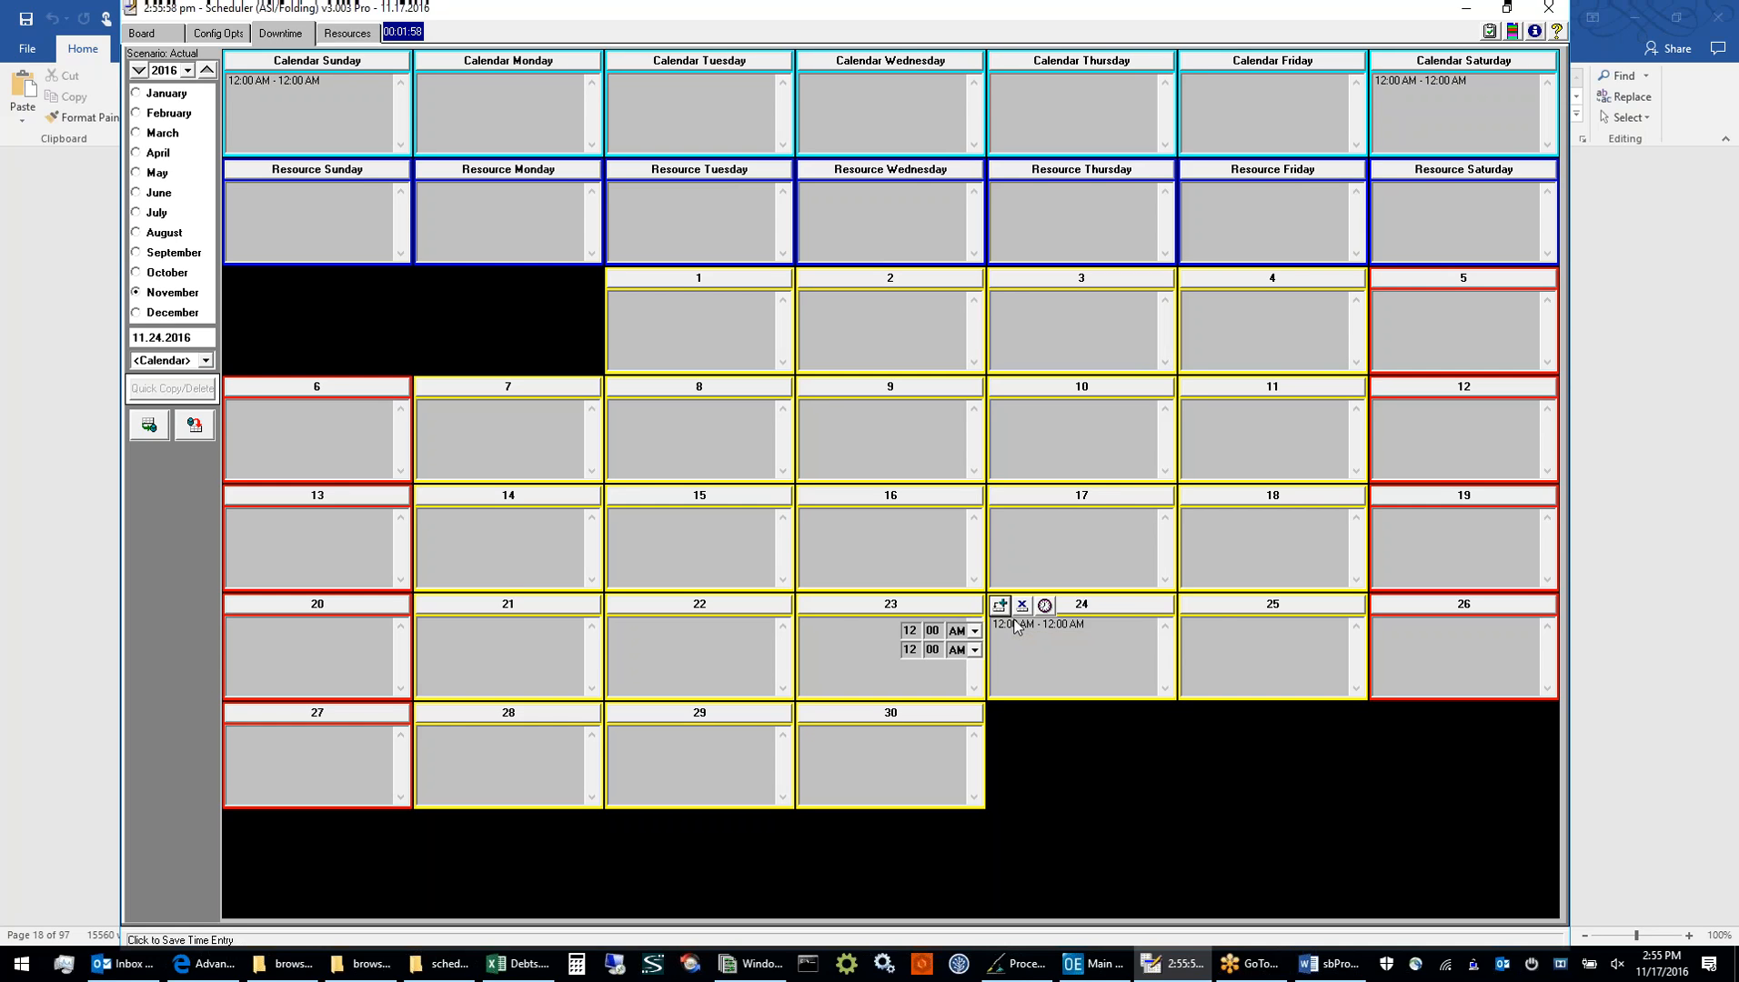
pyautogui.click(1016, 626)
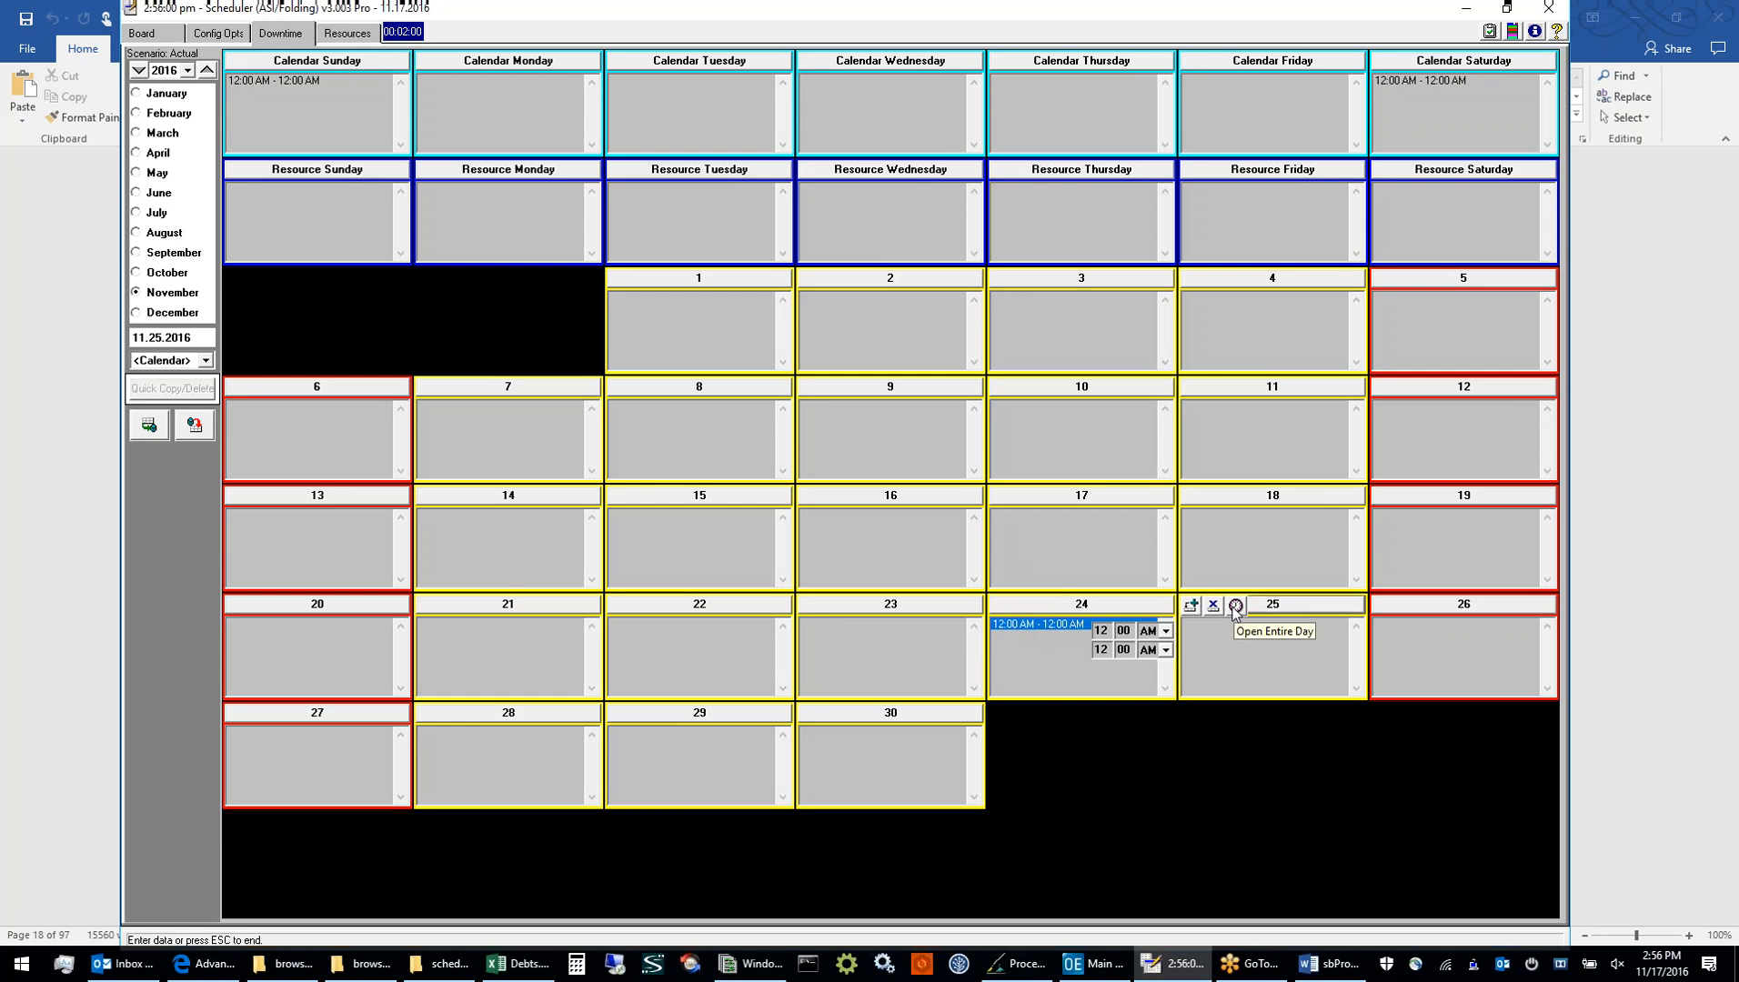
pyautogui.click(1235, 606)
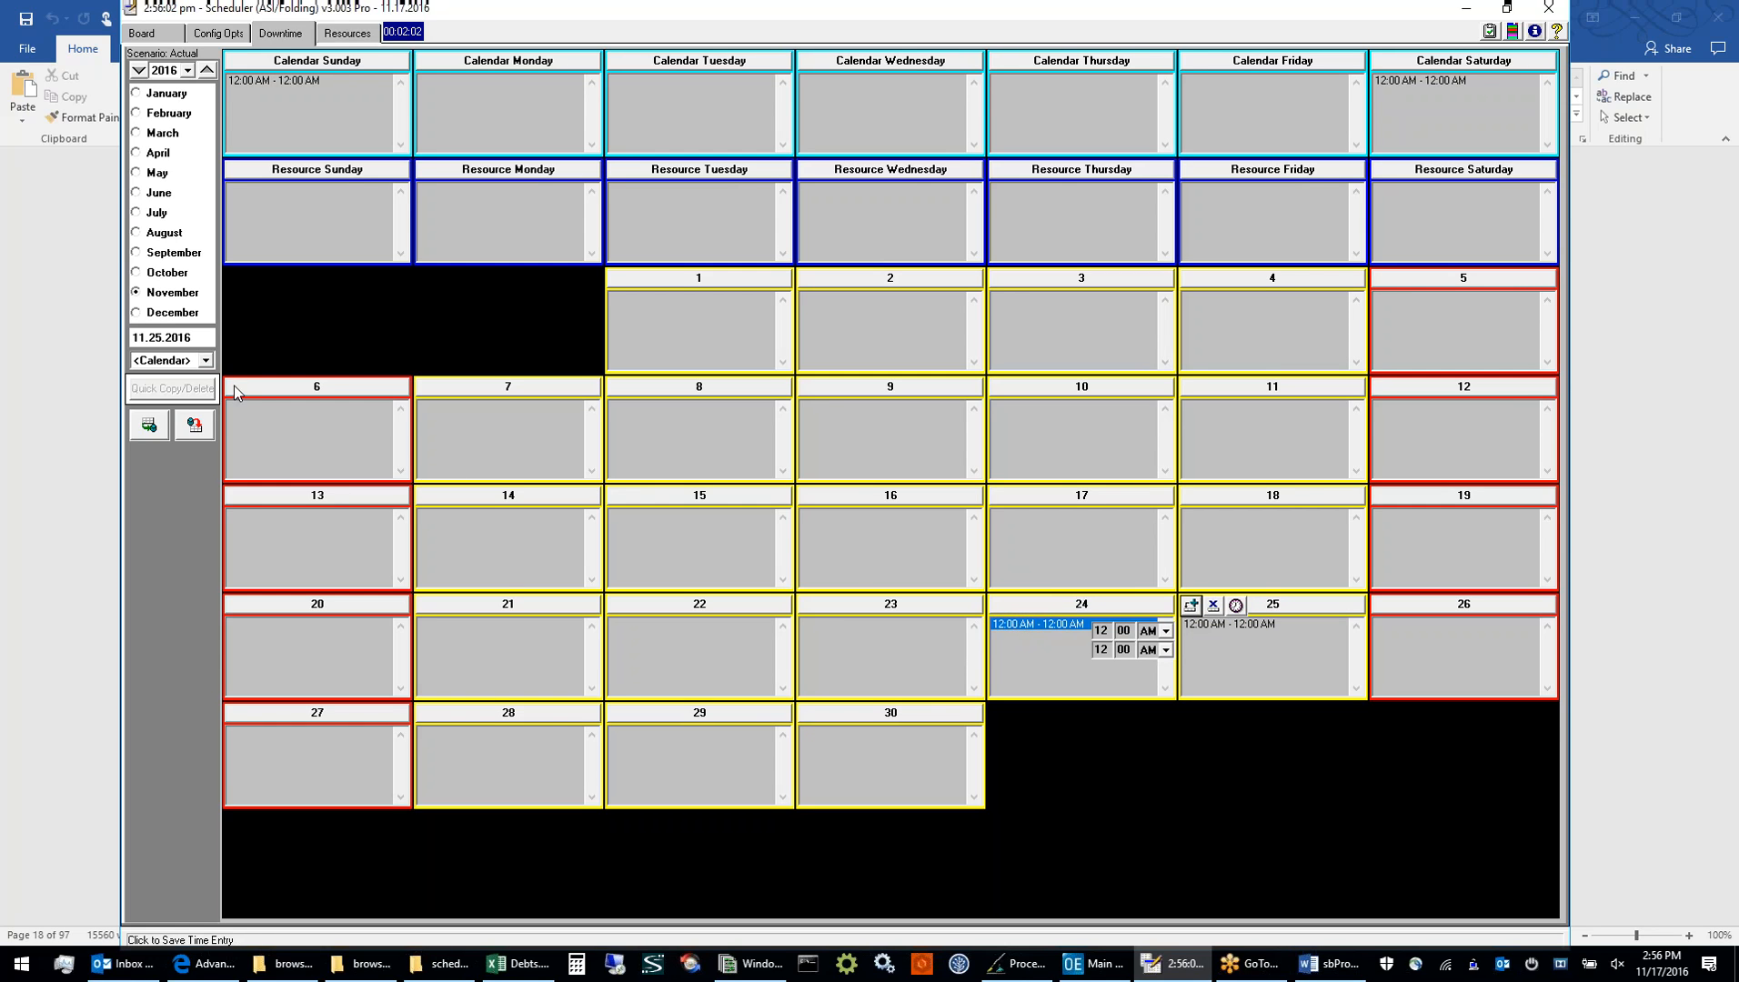
pyautogui.click(206, 361)
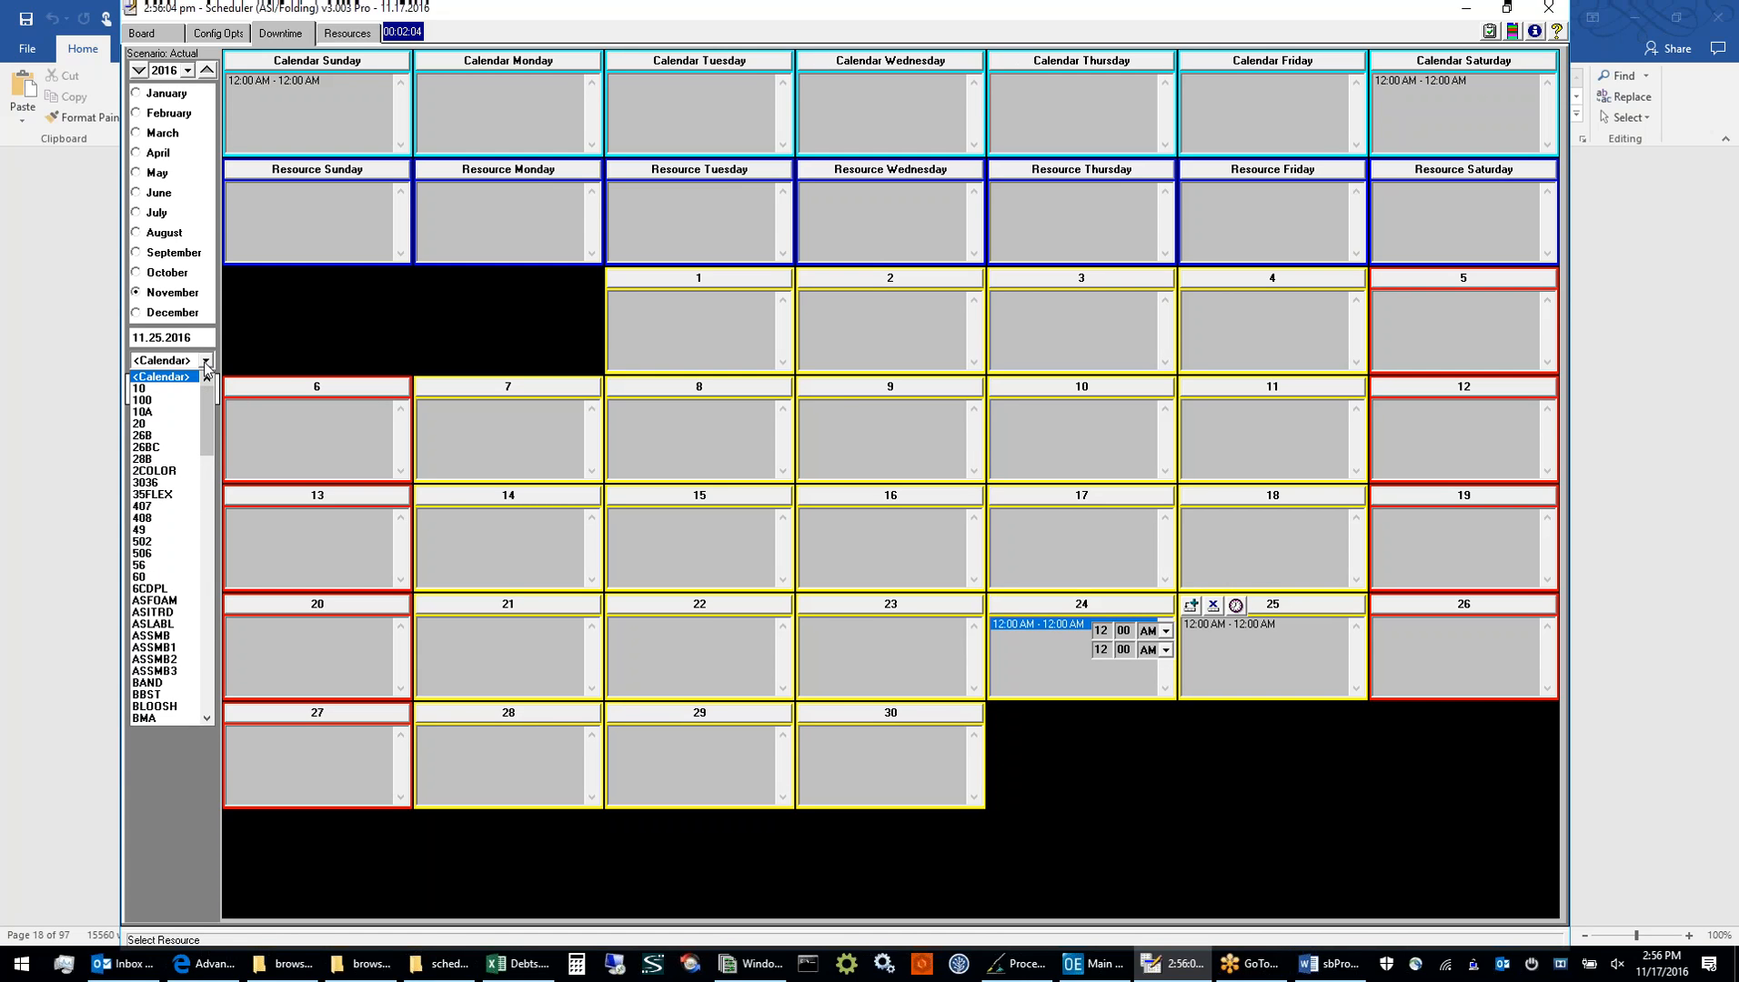
pyautogui.click(206, 364)
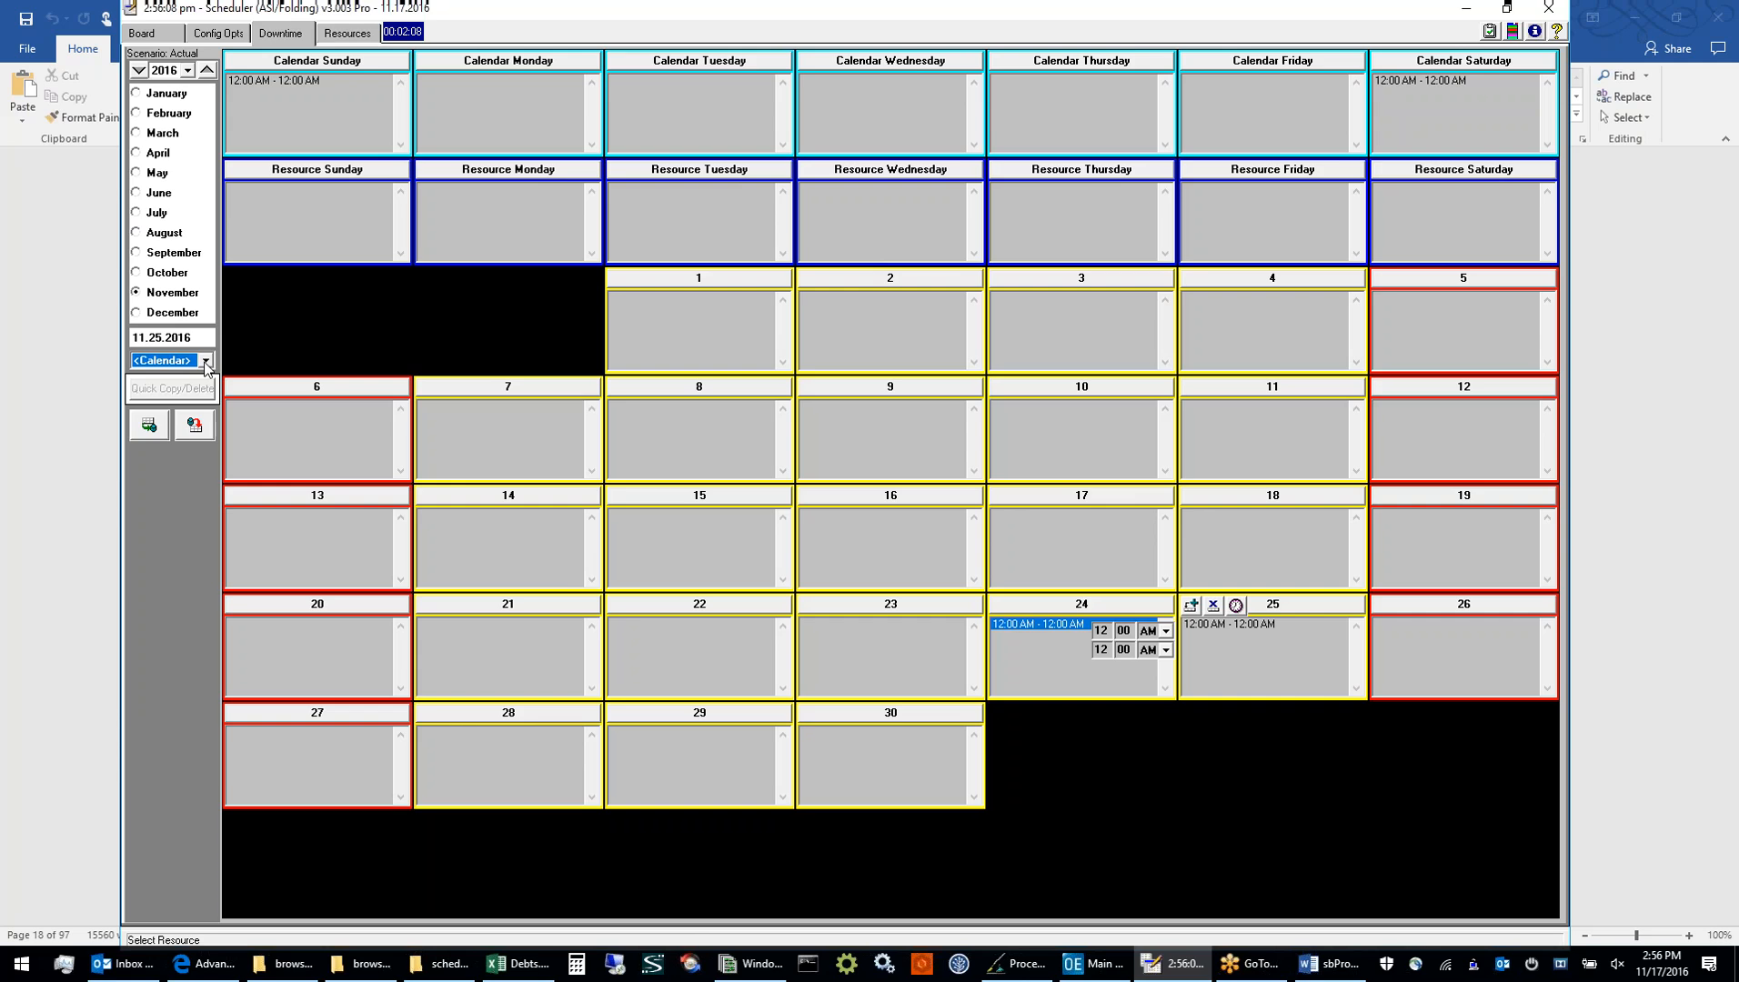
pyautogui.click(873, 635)
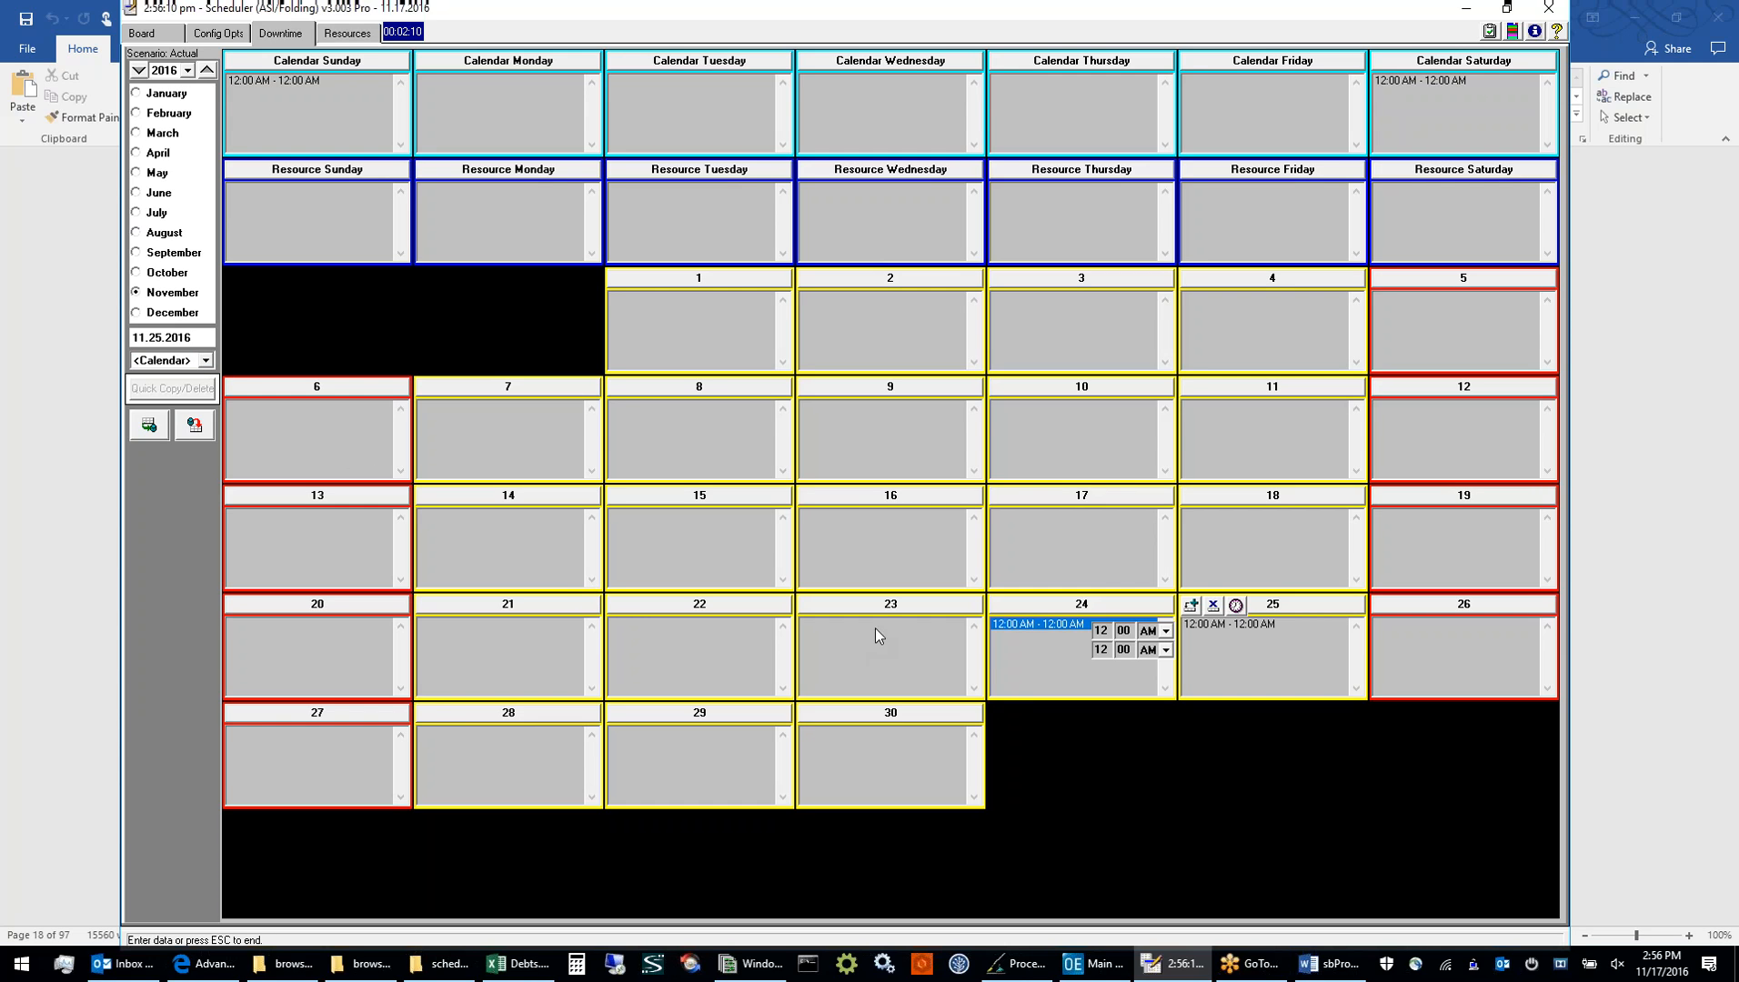
# Add downtime of 12:00 PM - 4:00 PM on November 23, 2016 to the PRESS resource
pyautogui.click(204, 361)
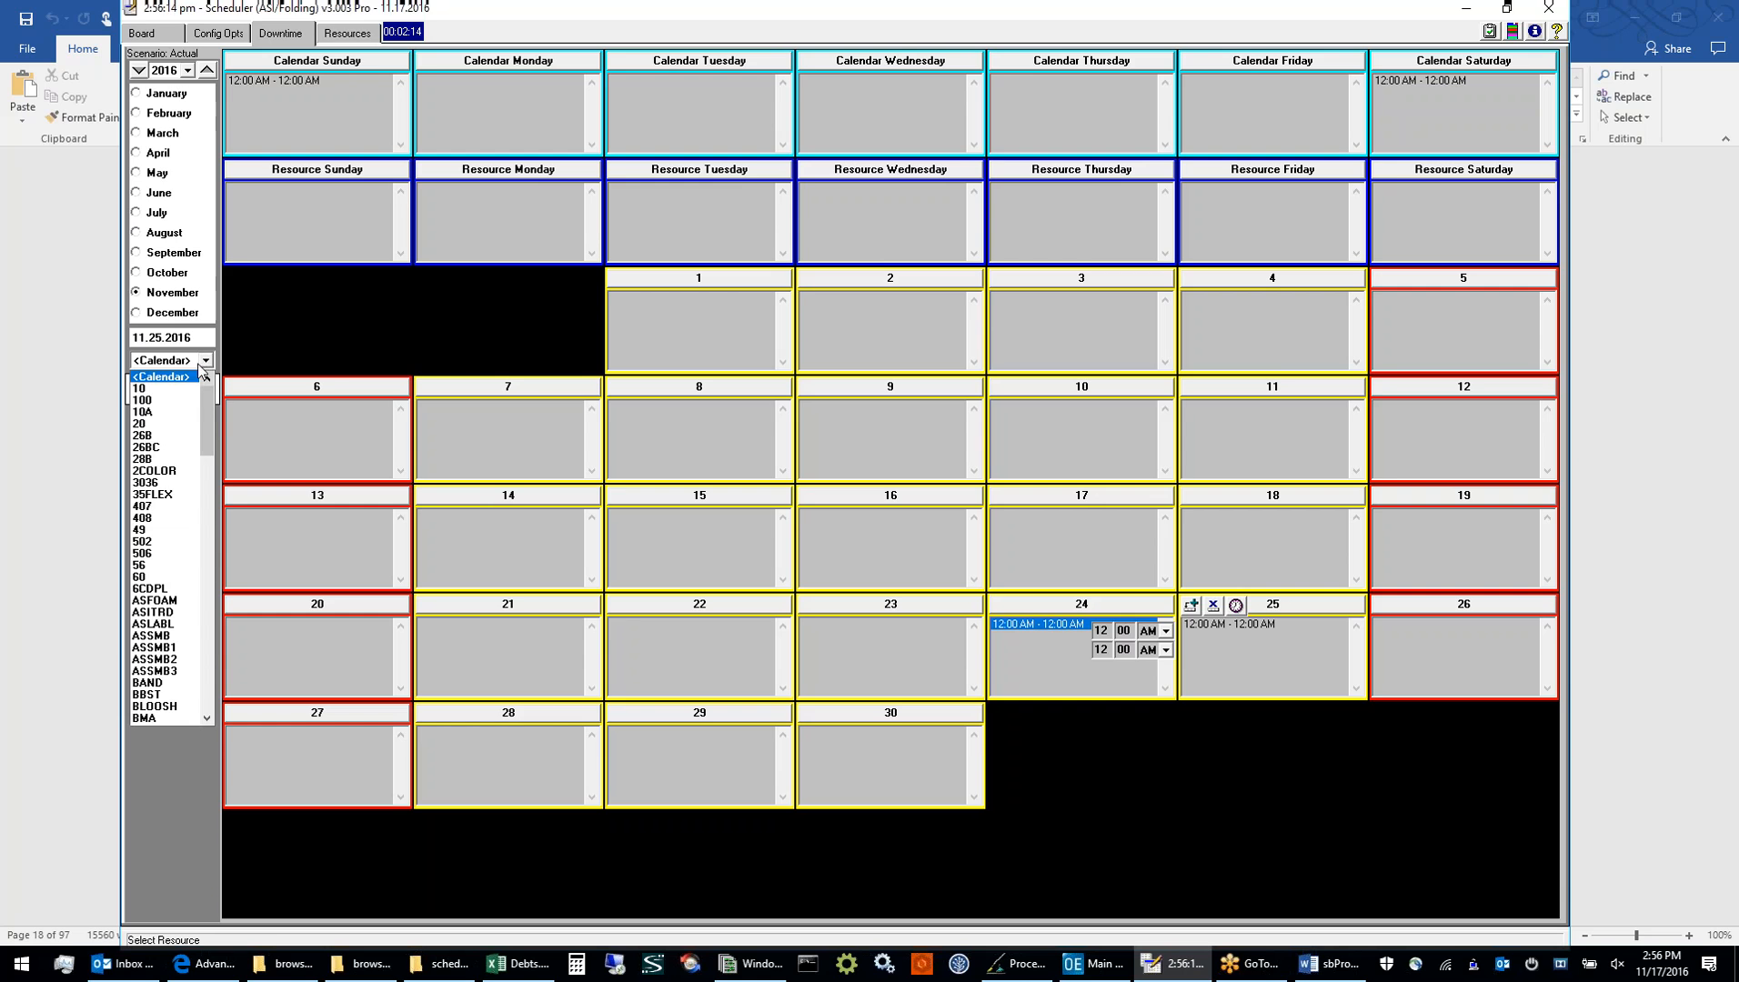
pyautogui.moveTo(201, 410); pyautogui.dragTo(201, 618)
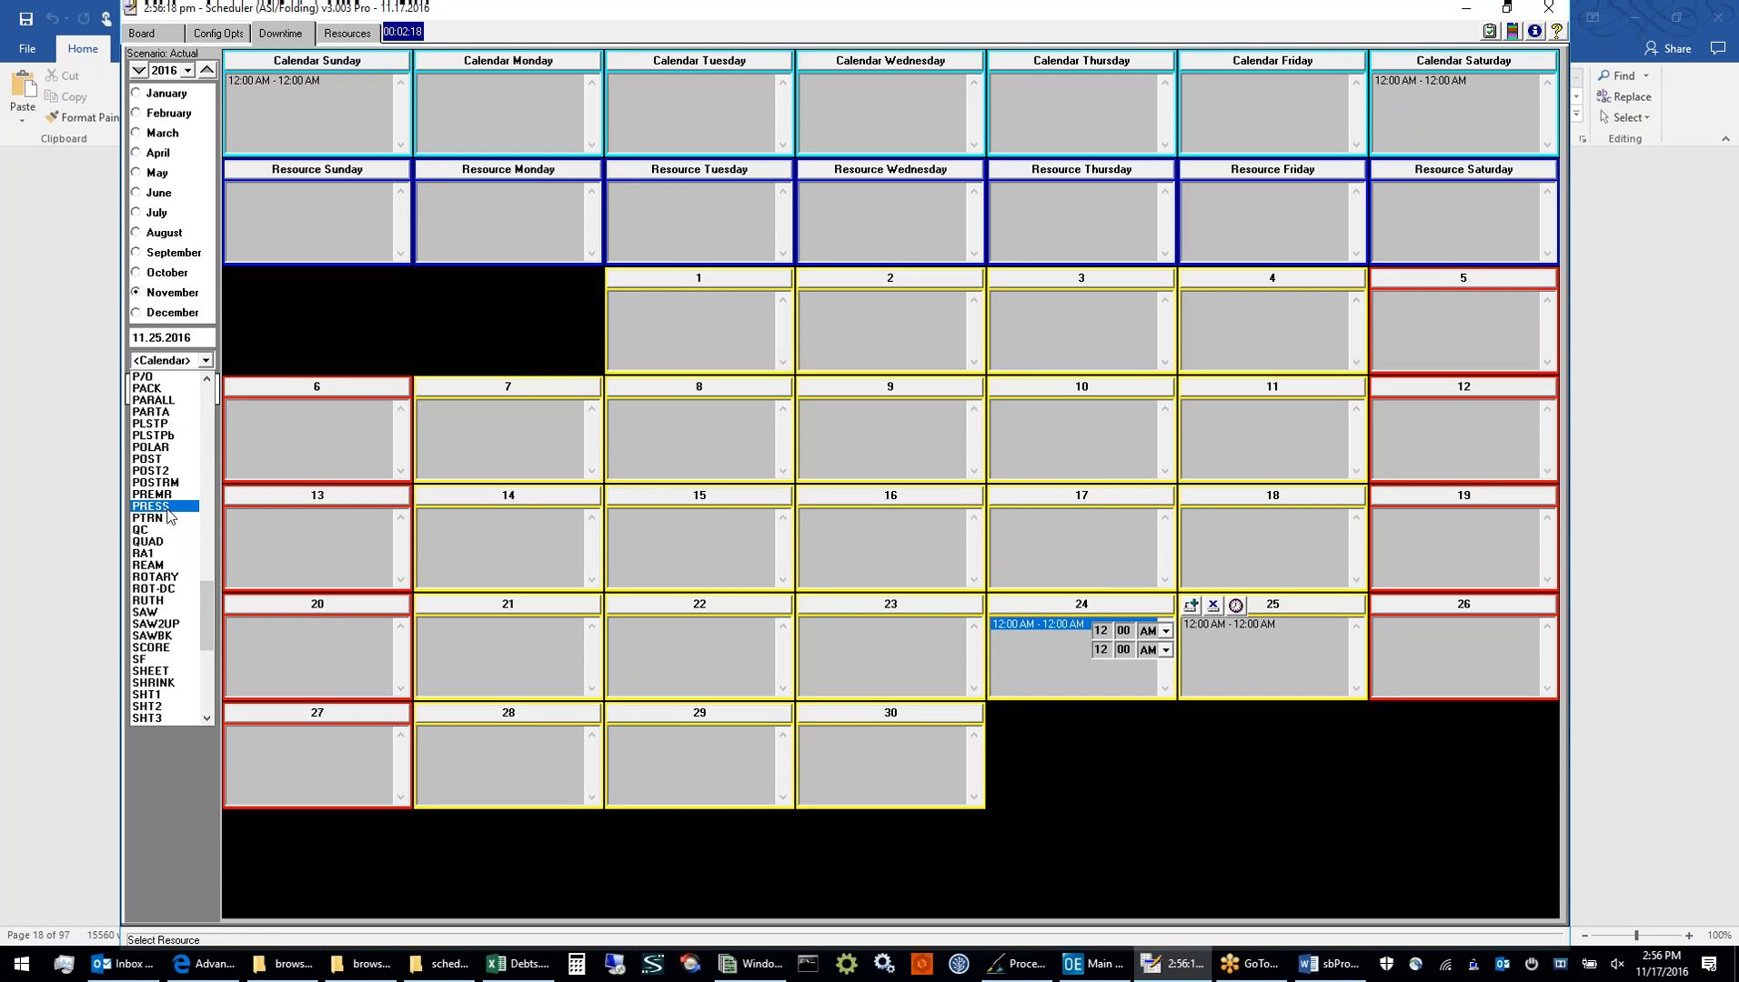
pyautogui.click(162, 506)
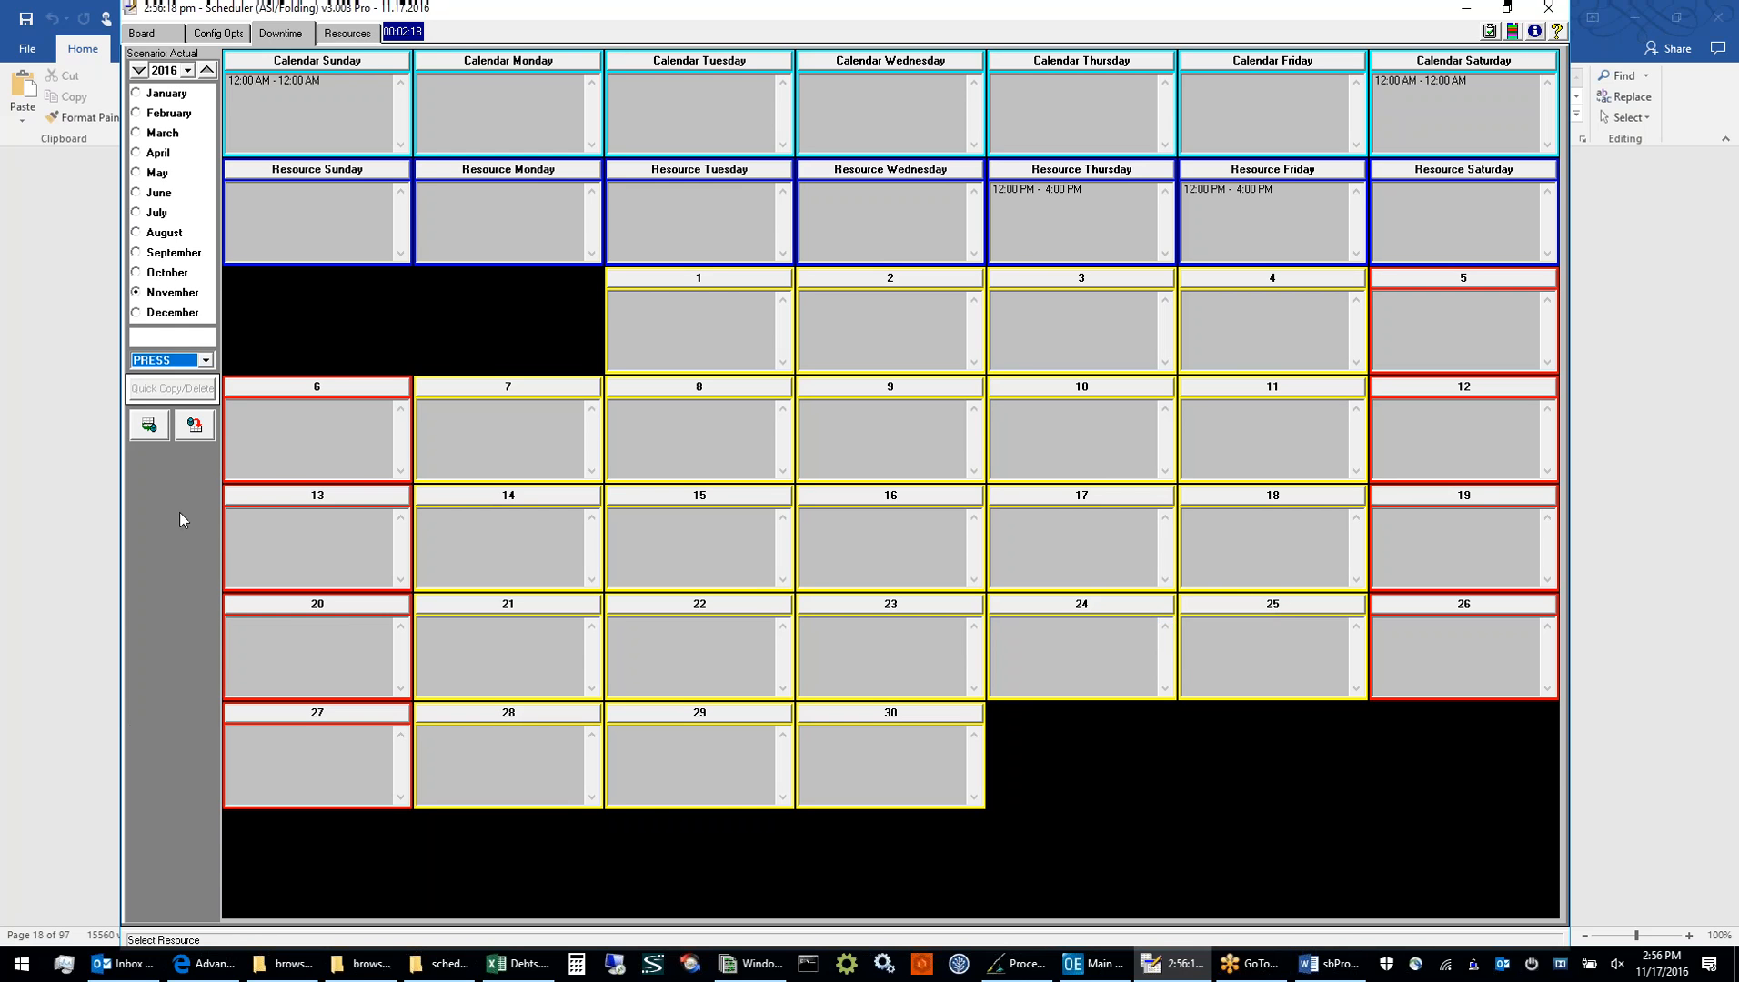
pyautogui.click(909, 605)
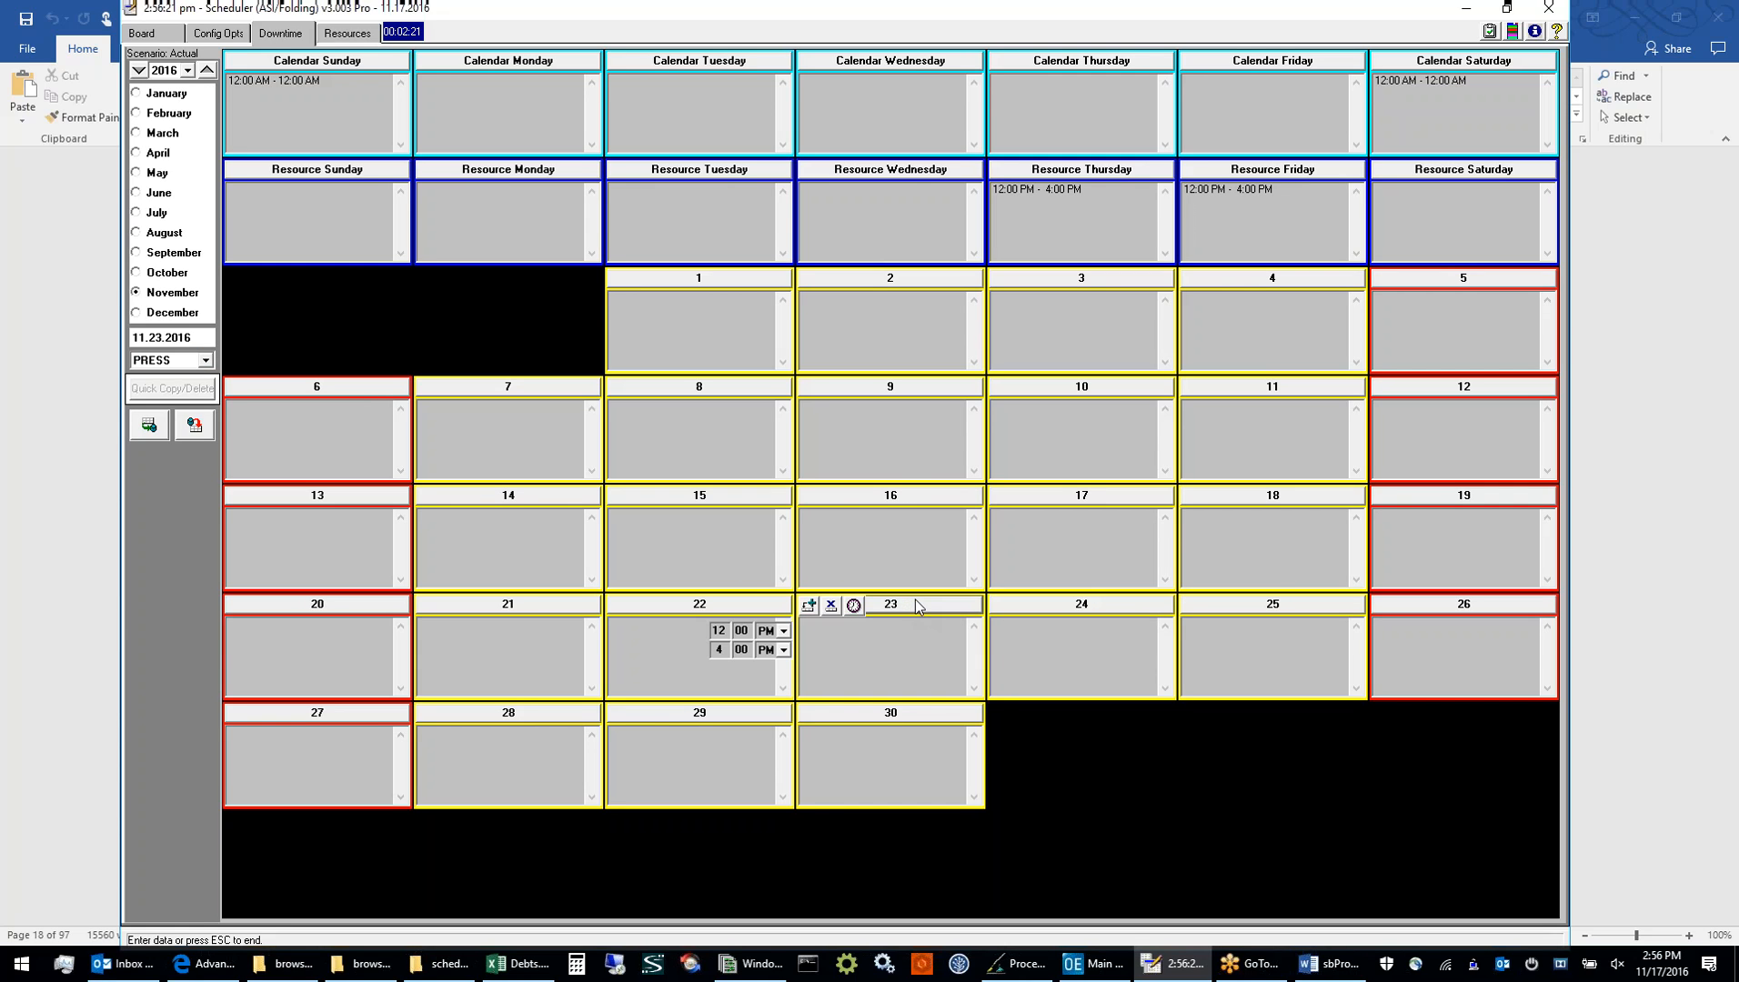
pyautogui.click(809, 605)
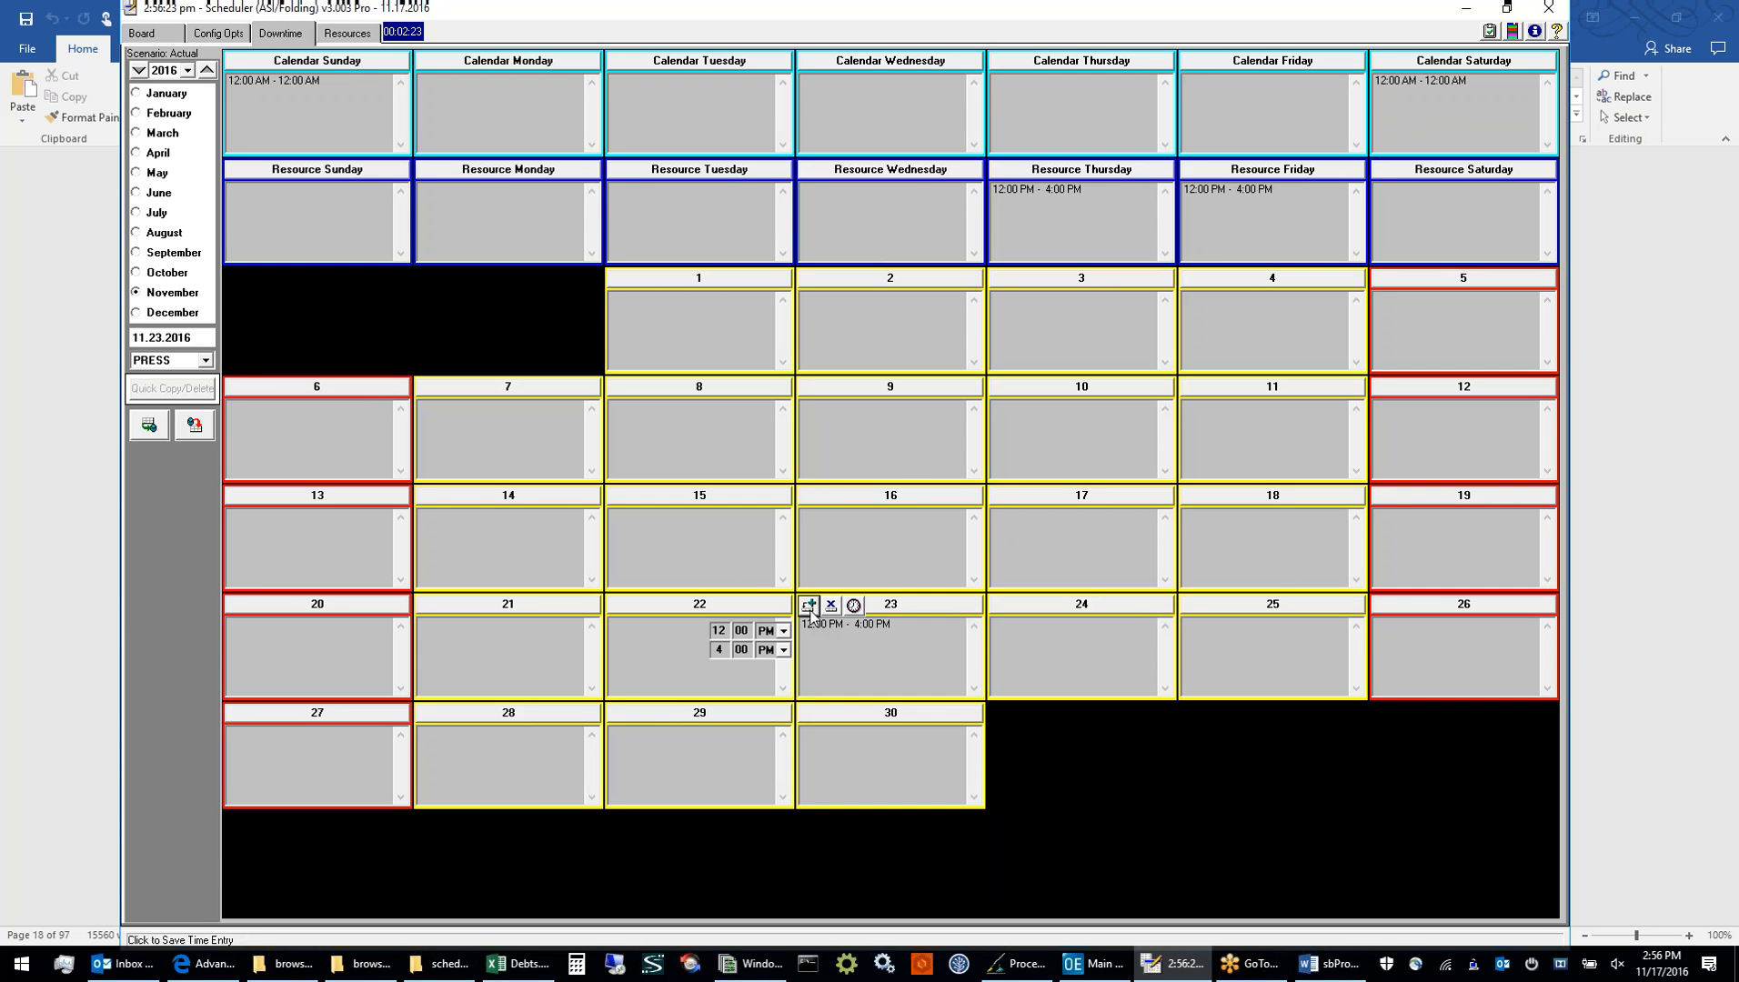
# Review the PRESS downtime entries for November 23 and the recurring Resource Thursday and Resource Friday by selecting each one
pyautogui.click(860, 624)
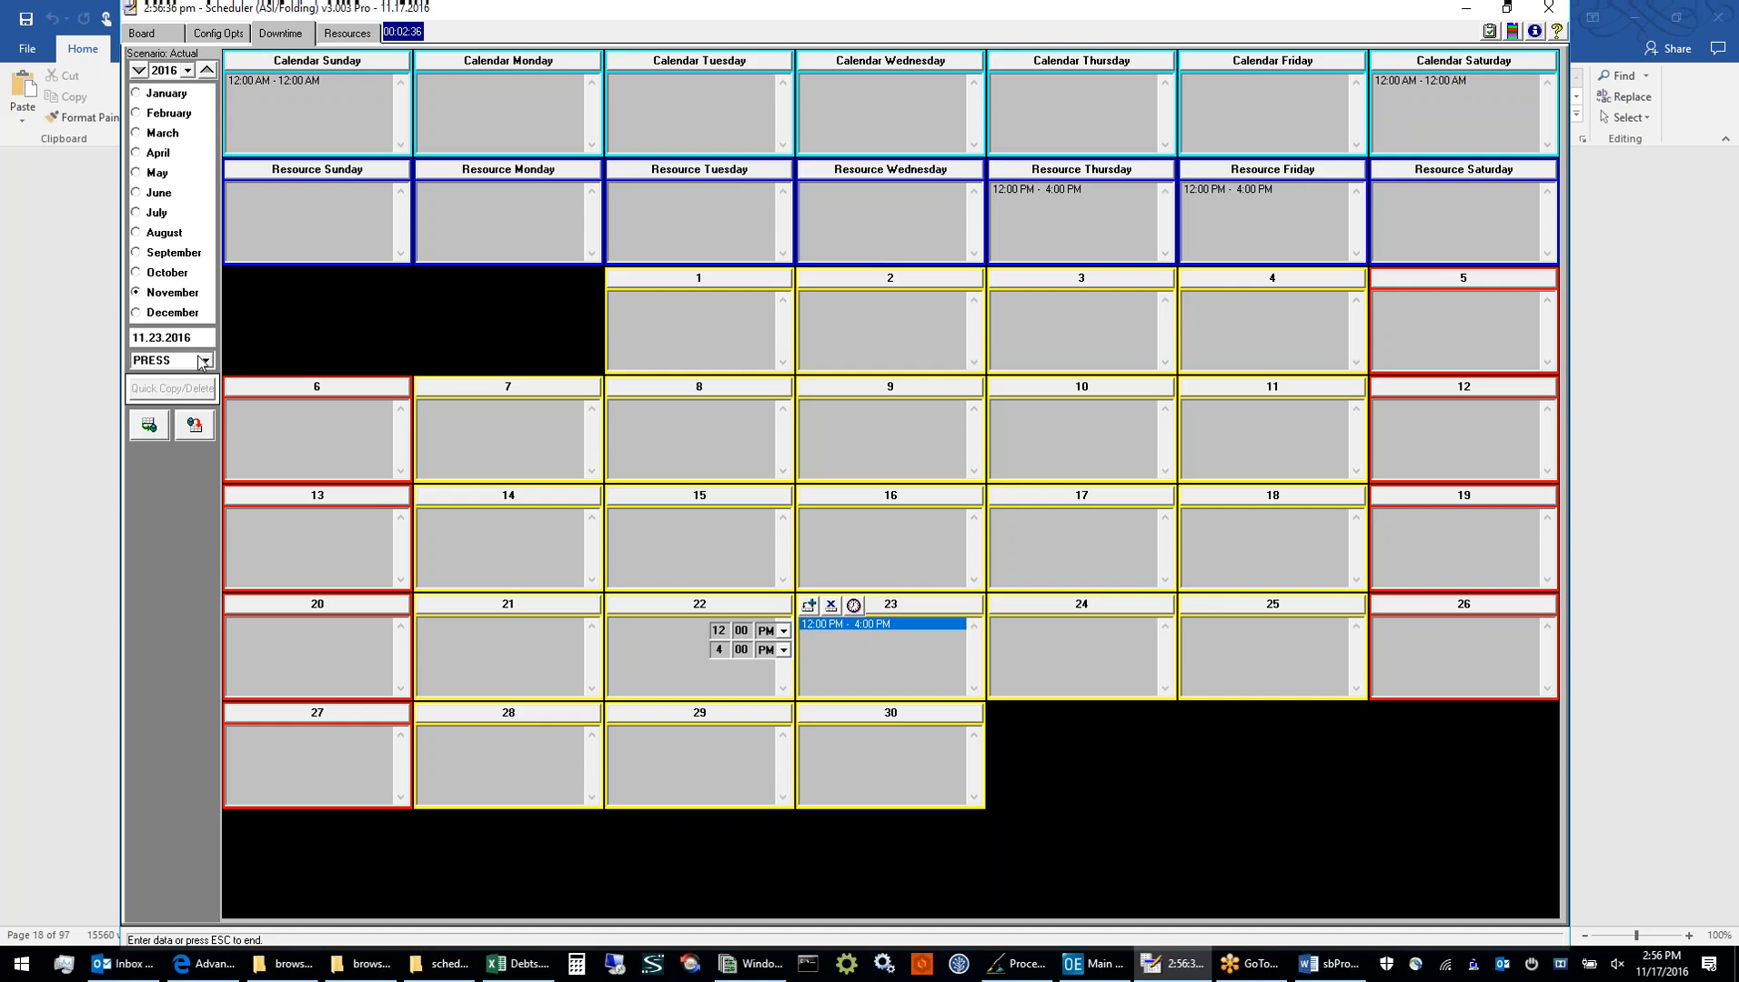
pyautogui.click(1013, 194)
pyautogui.click(1230, 189)
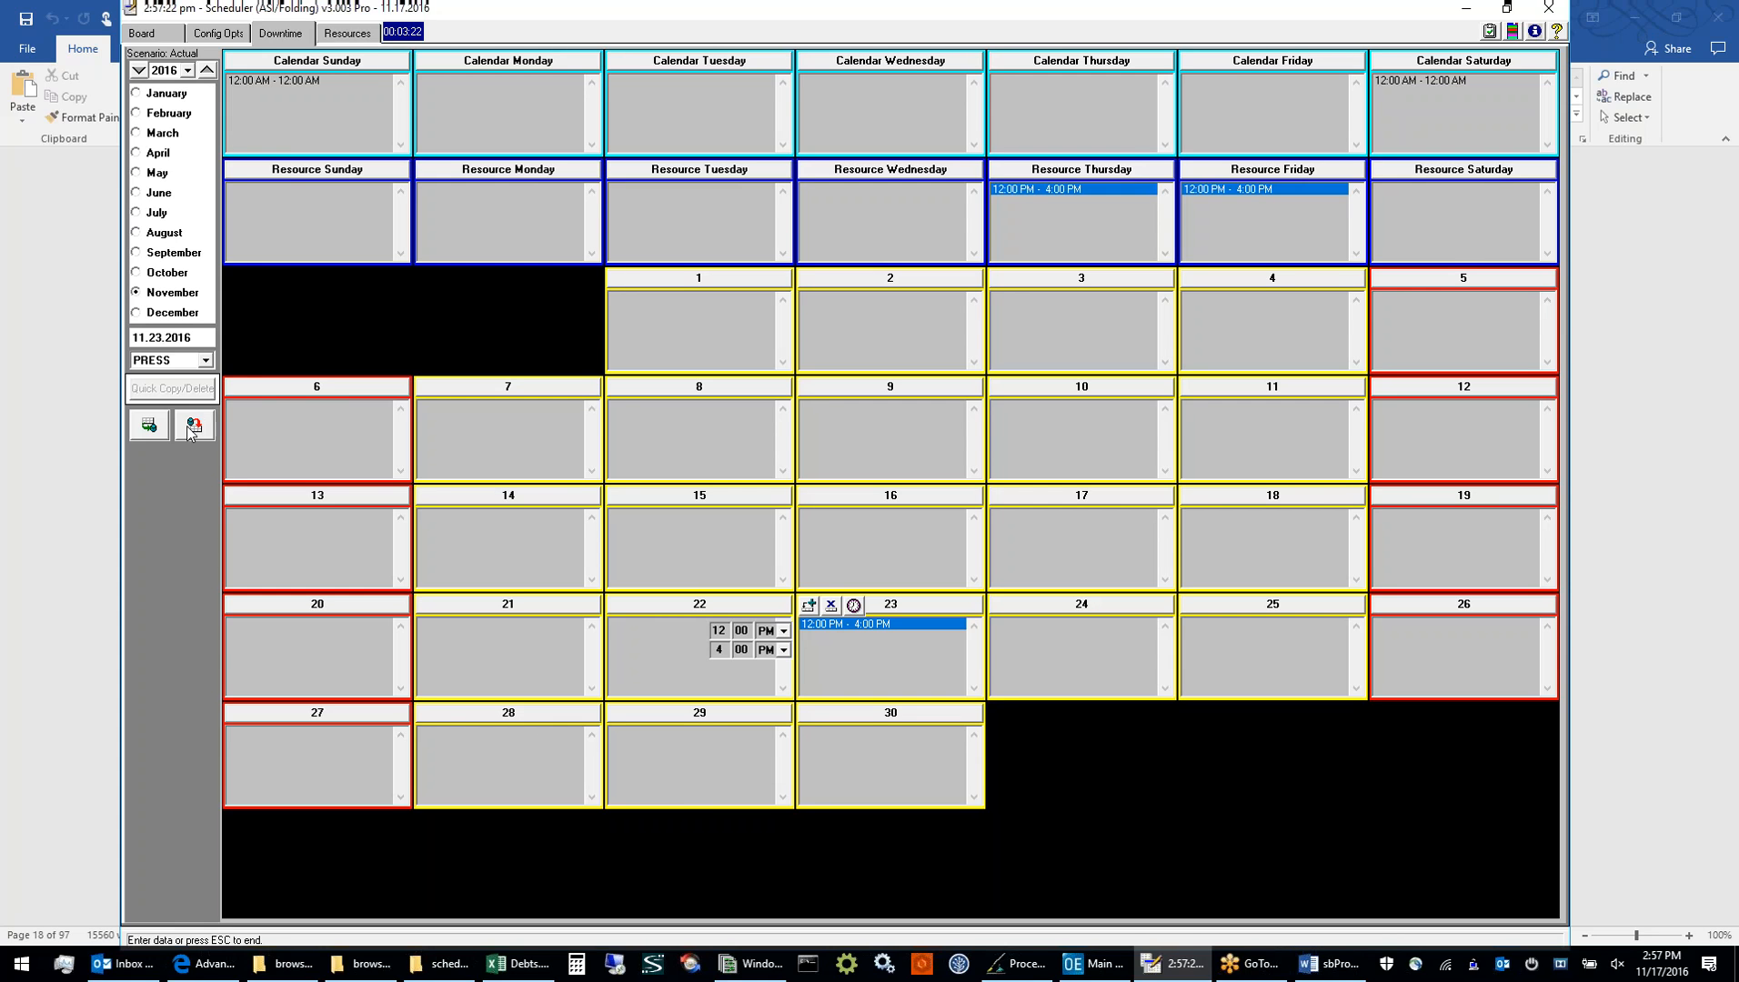
# Save the downtime changes to the schedule board and acknowledge the completed upload
pyautogui.click(155, 426)
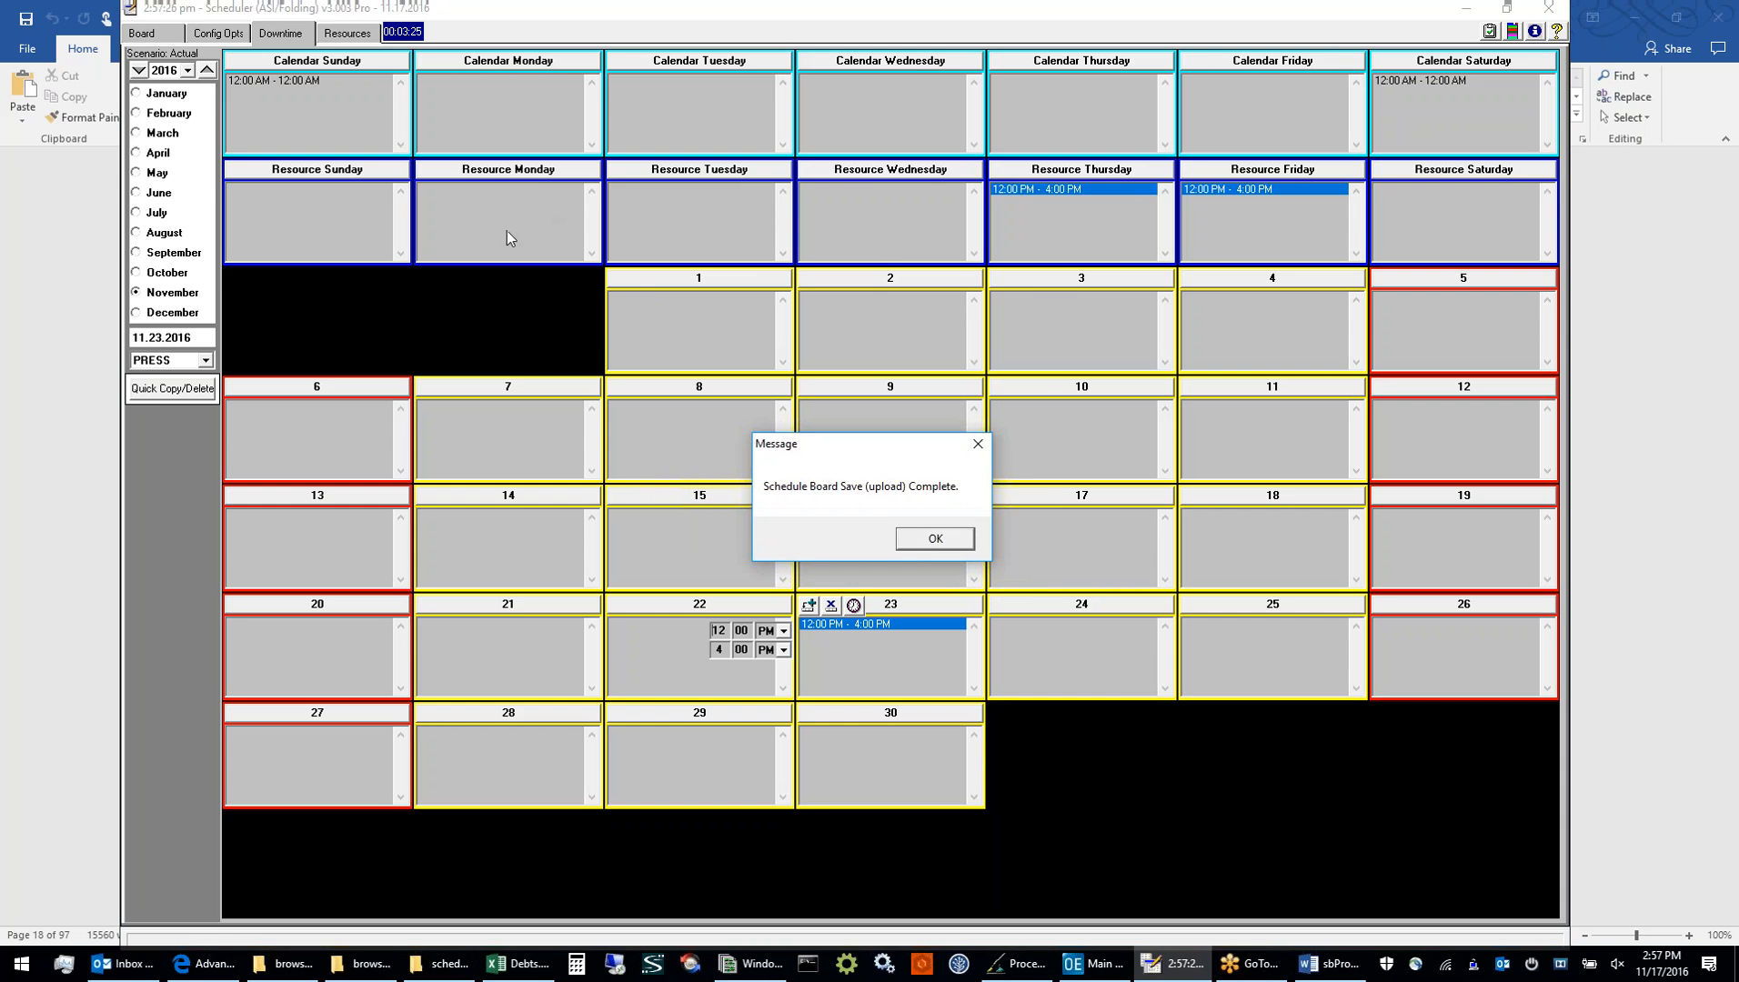
pyautogui.click(935, 540)
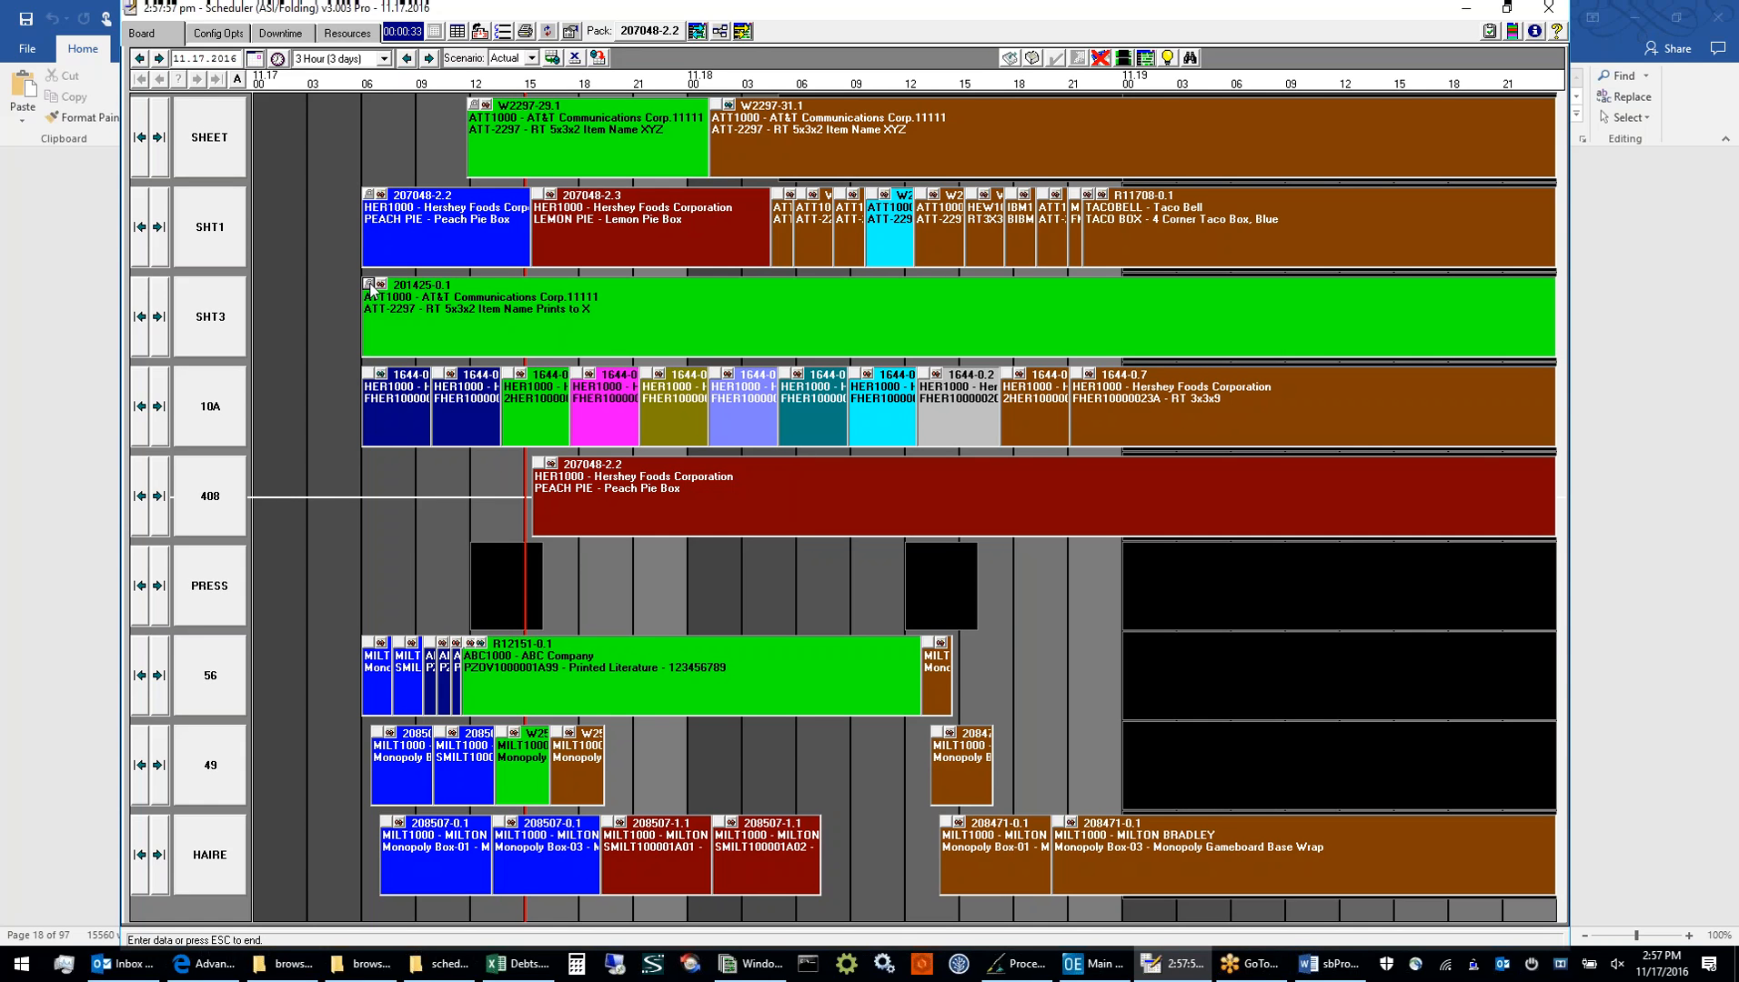
# Open the job list of the SHEET resource and maximize its window
pyautogui.click(227, 148)
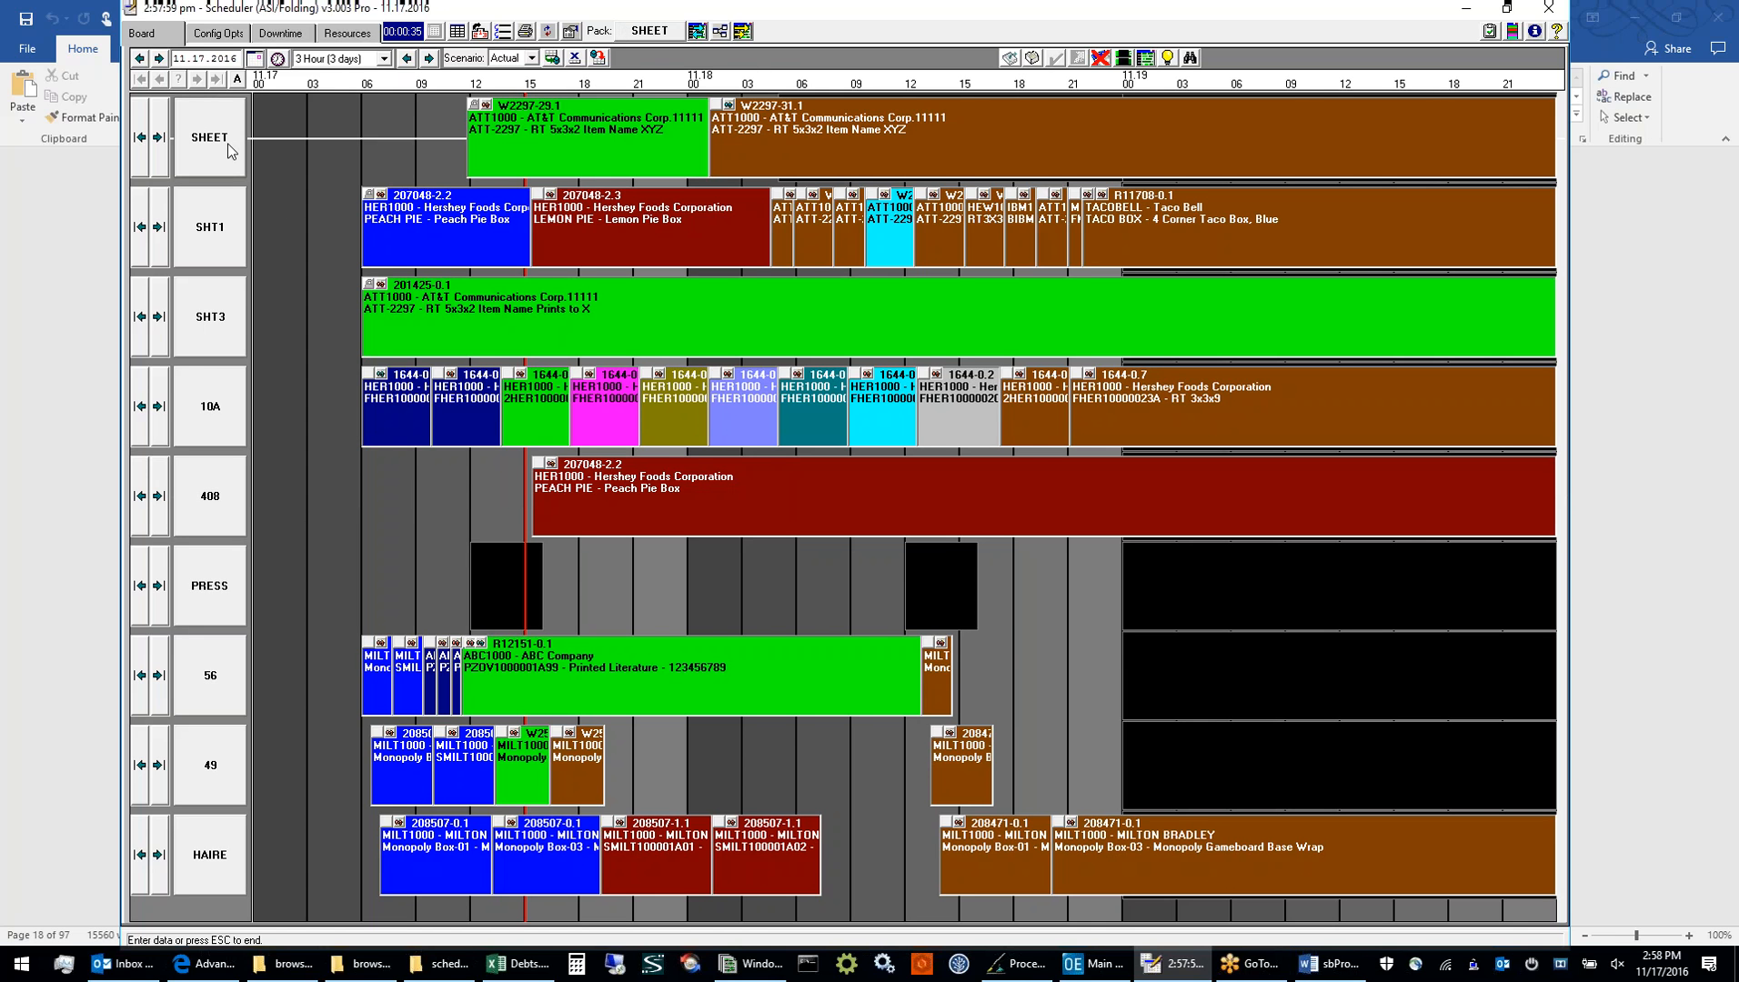
pyautogui.doubleClick(227, 147)
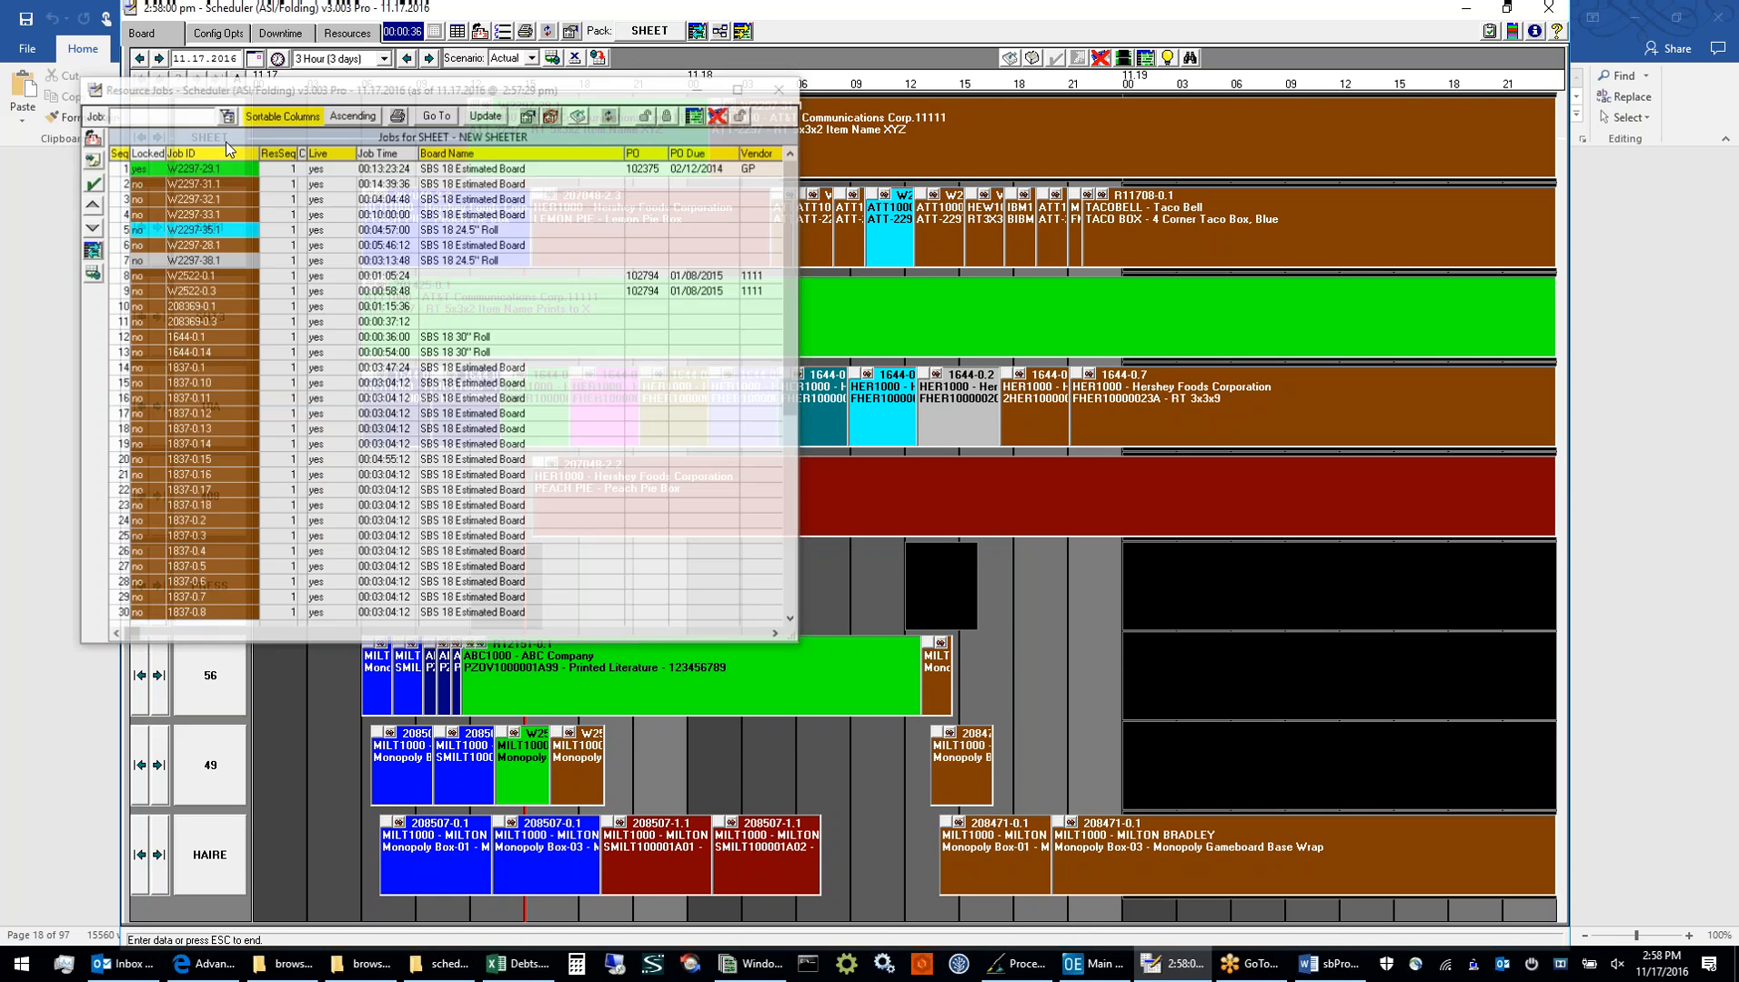
pyautogui.click(738, 88)
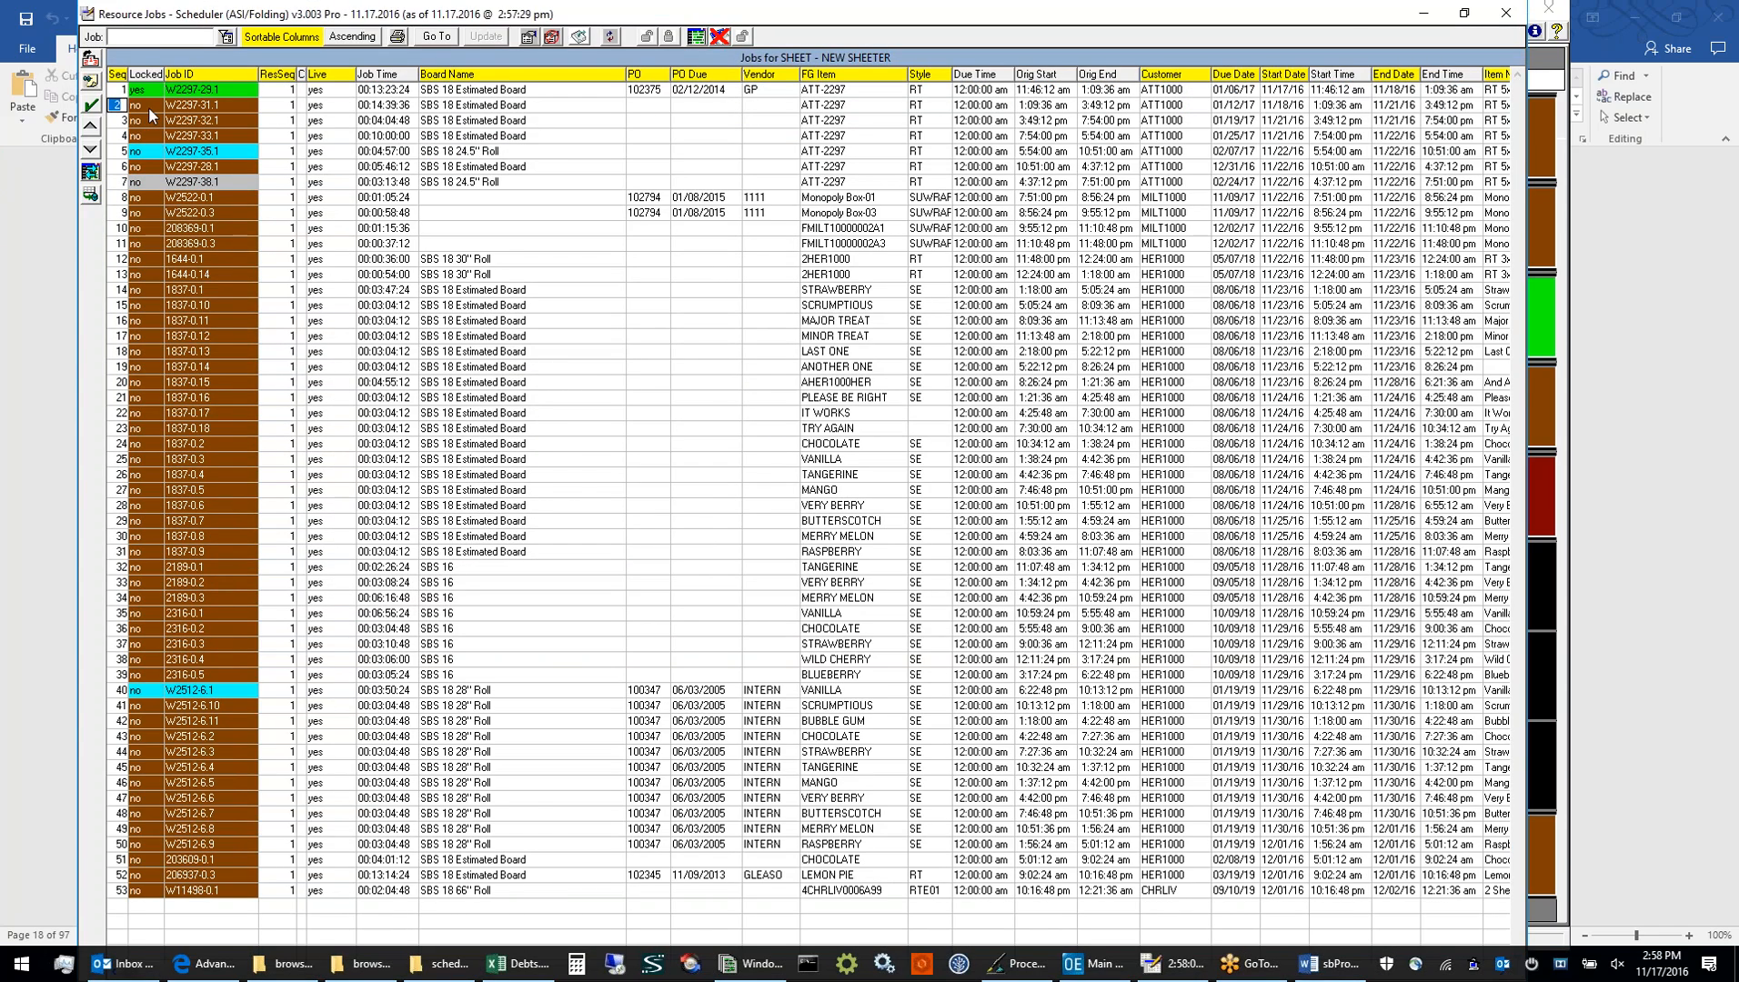
# Set Locked to yes for jobs W2297-31.1 and W2297-32.1 in the SHEET job list
pyautogui.click(150, 108)
pyautogui.click(145, 121)
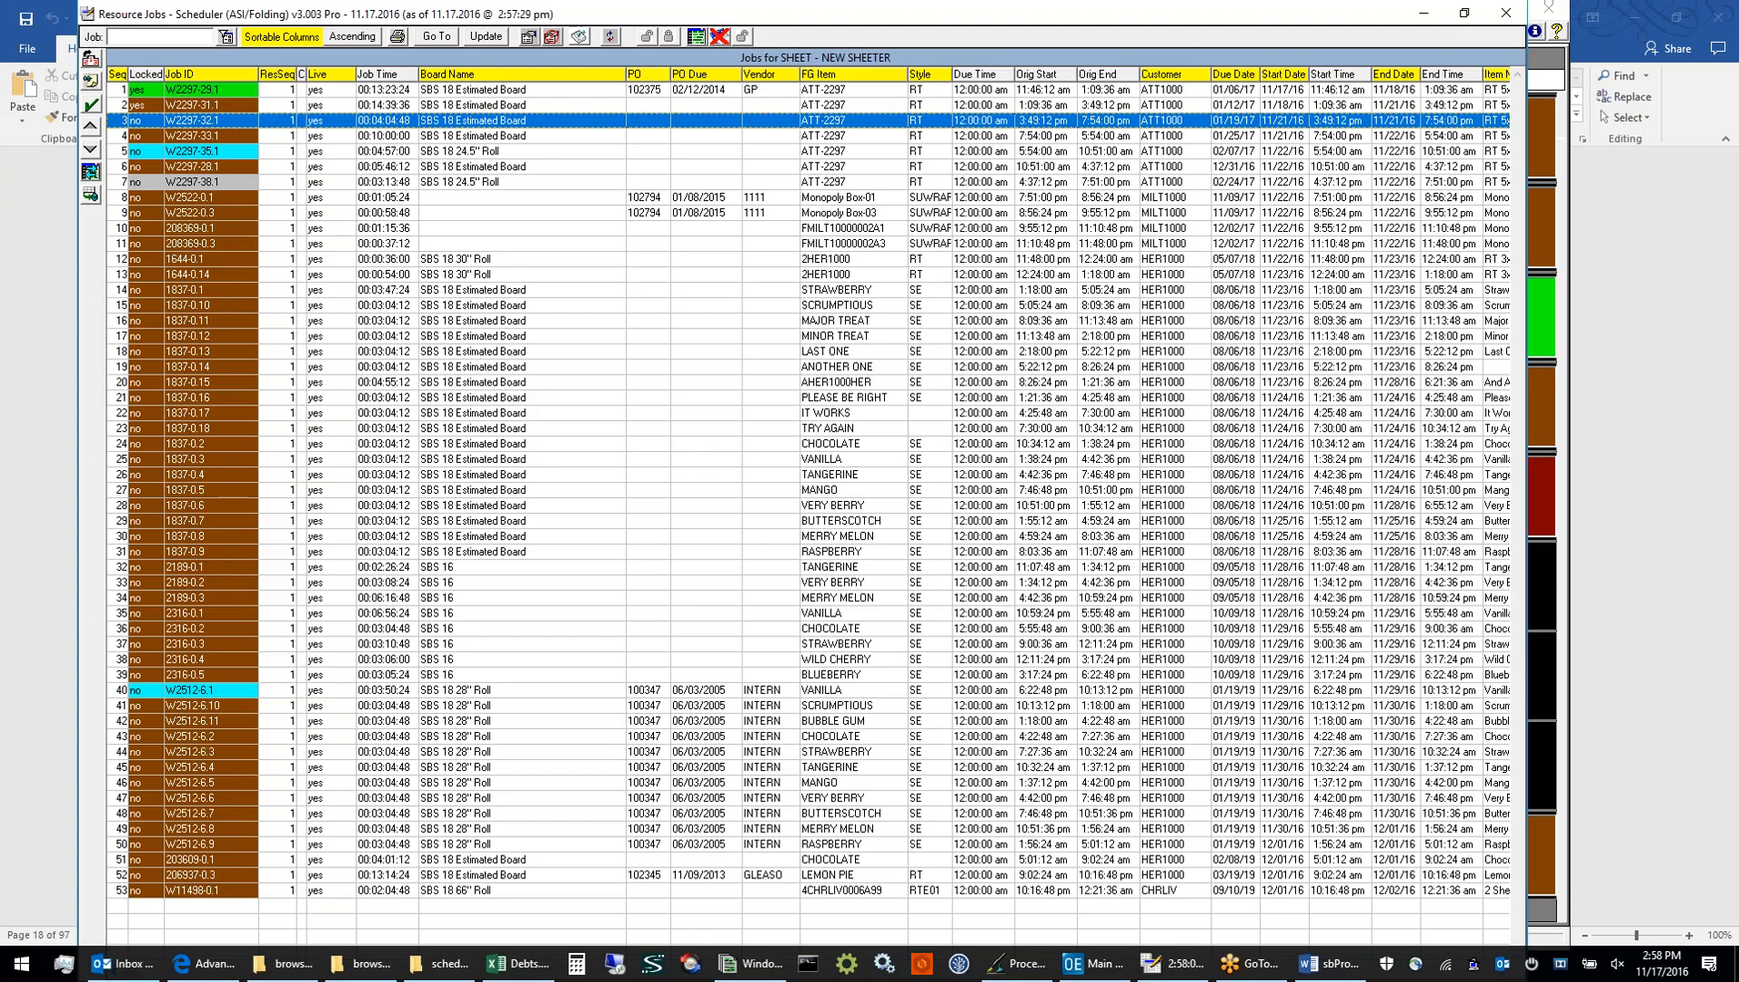
pyautogui.click(145, 121)
pyautogui.write('yes')
pyautogui.press('Return')
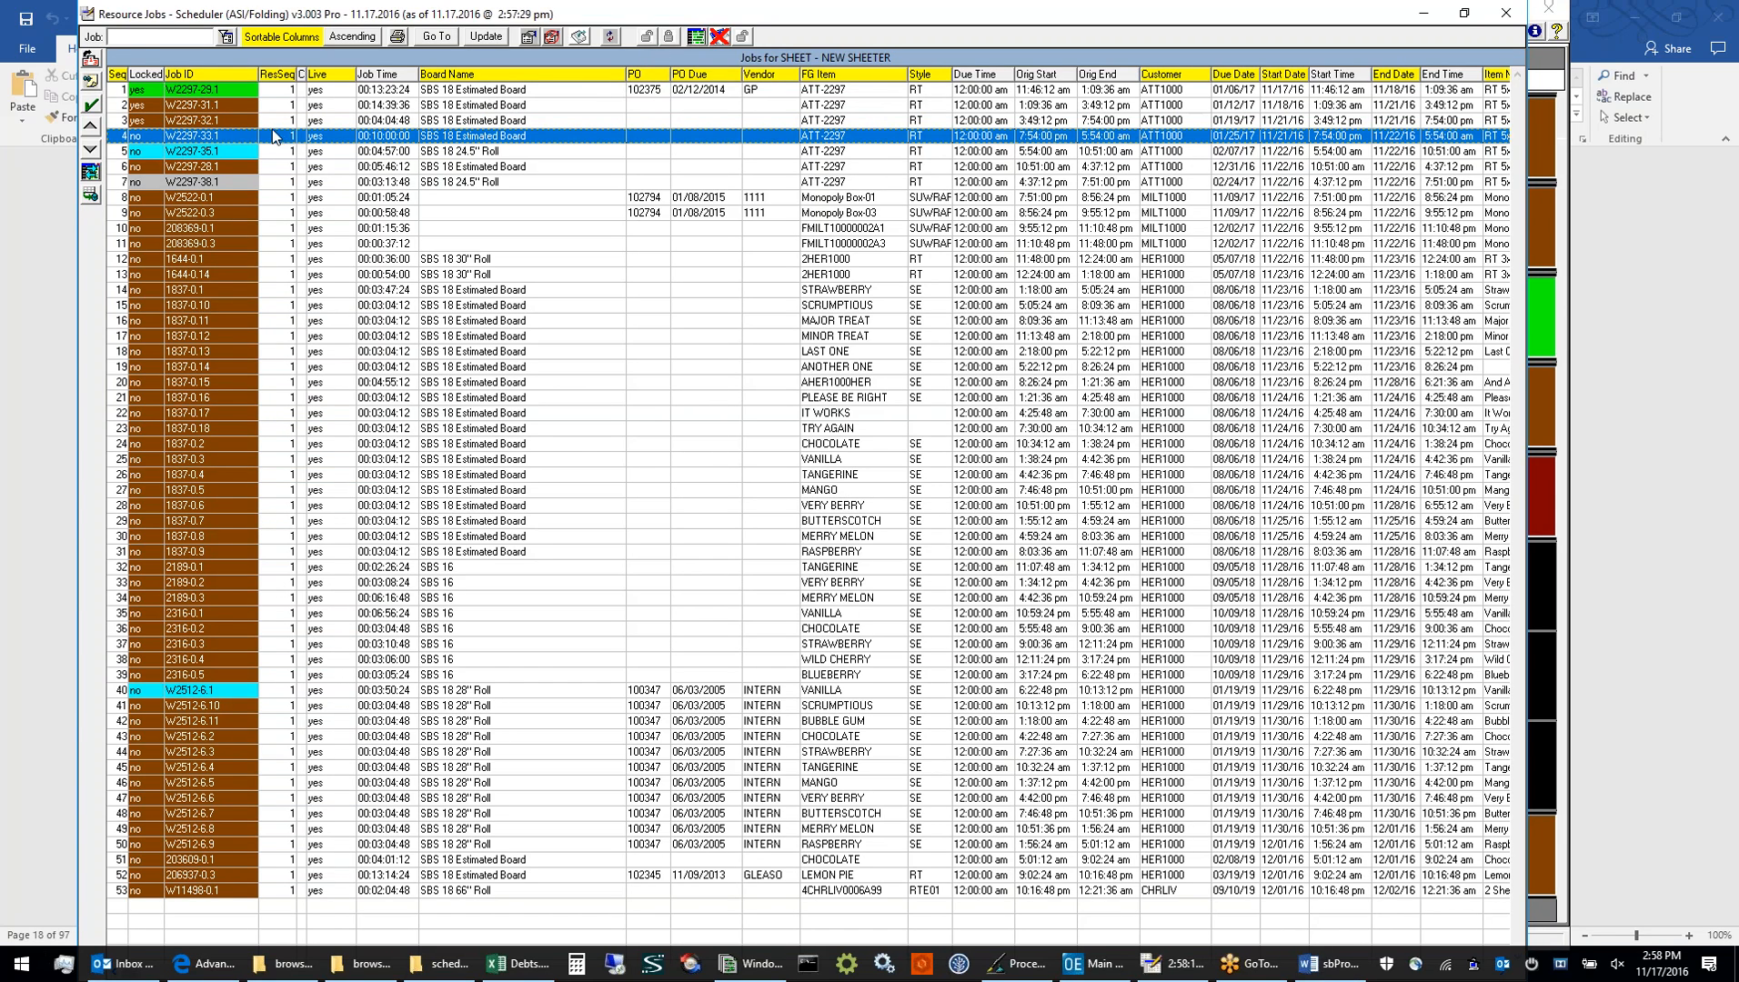
# Filter the SHEET job list to job 1837, try the lock and unlock options, and close the list
pyautogui.click(145, 37)
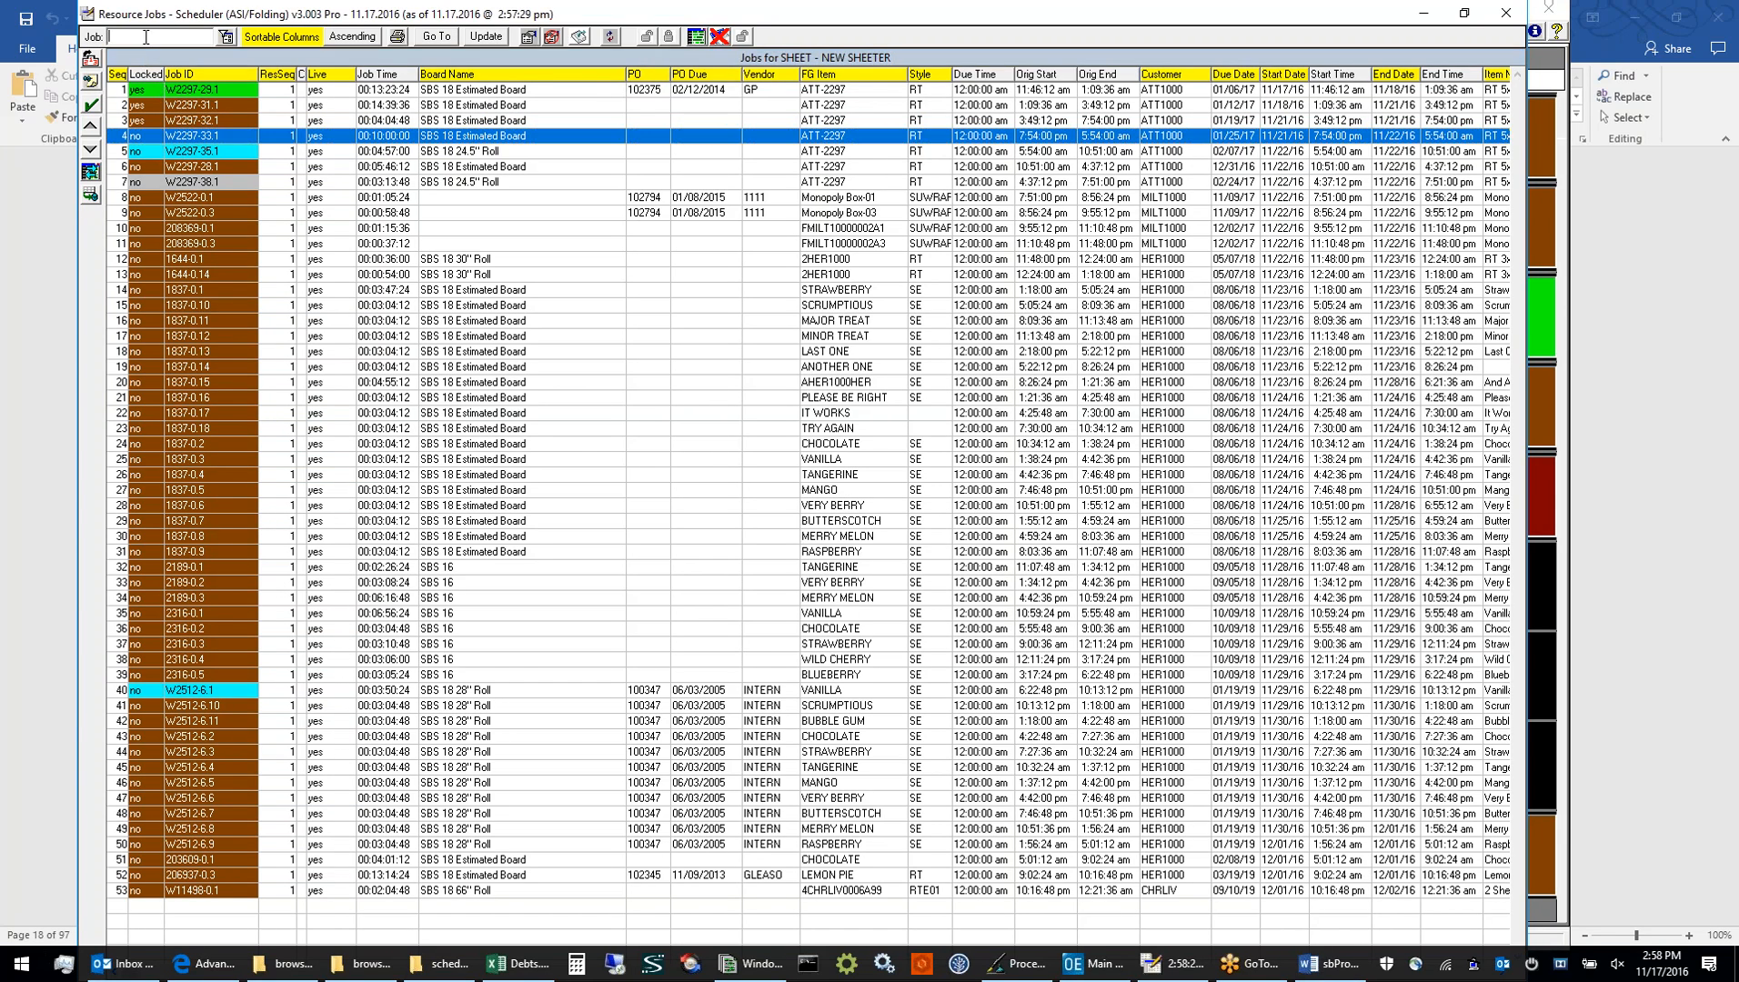
pyautogui.write('1837')
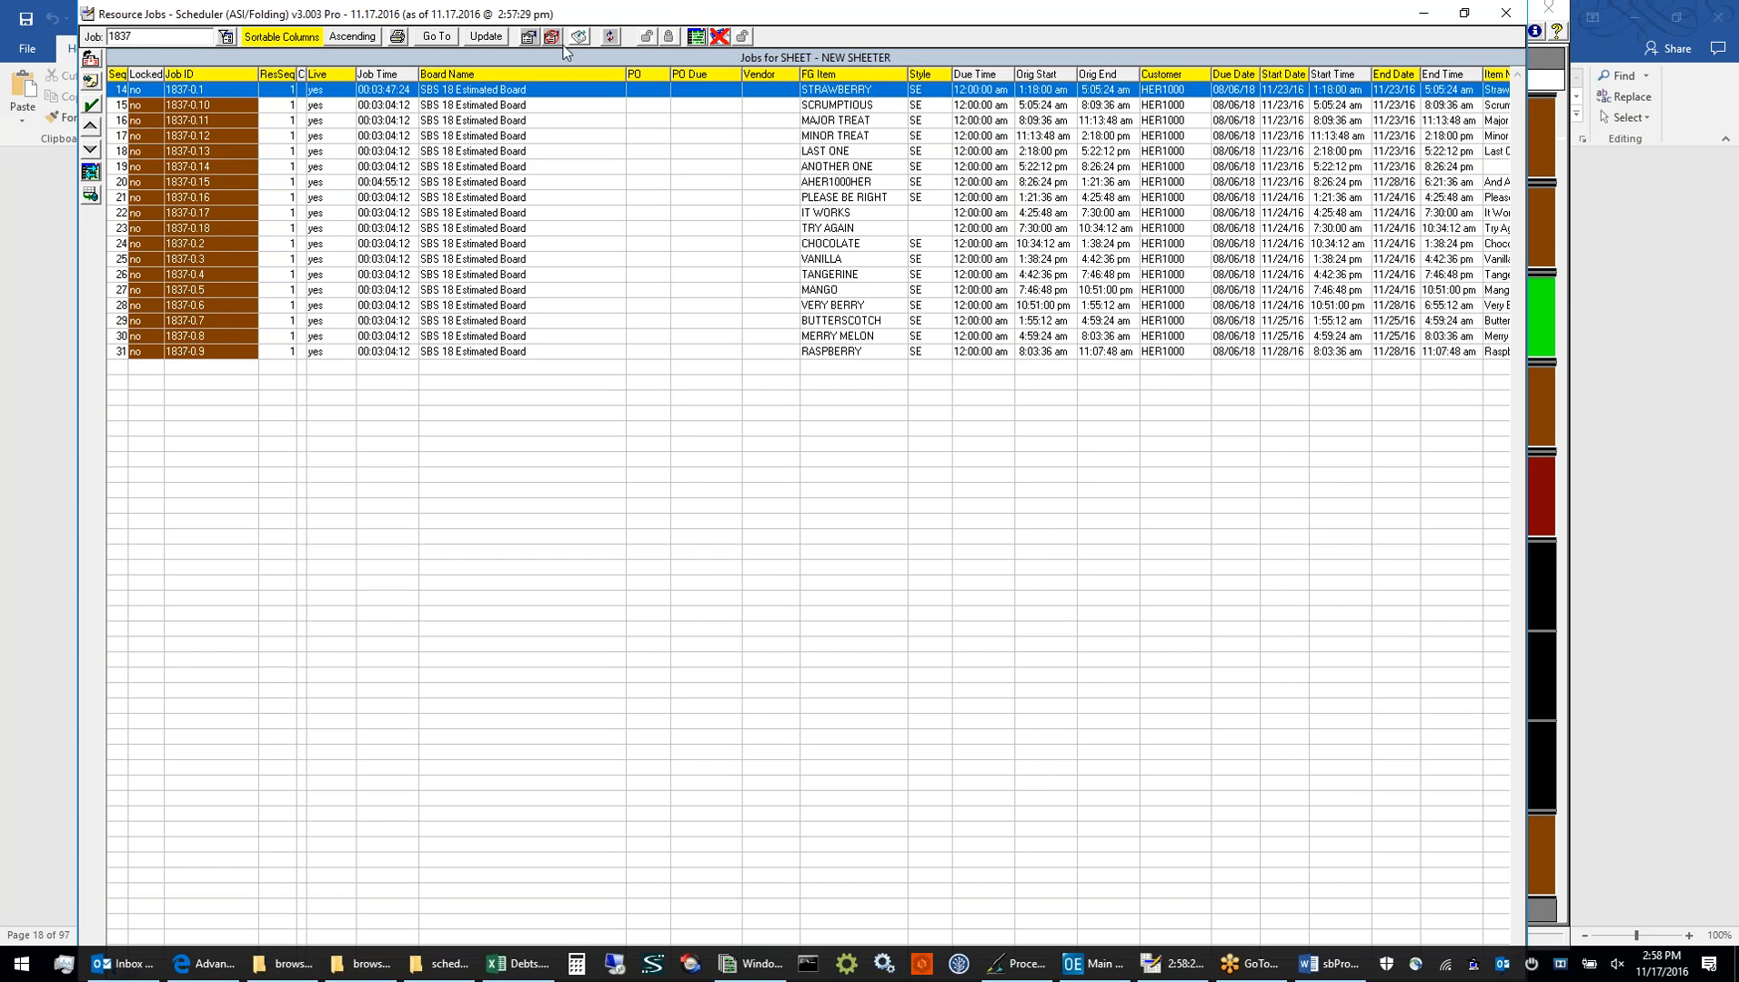
pyautogui.click(670, 37)
pyautogui.click(645, 37)
pyautogui.click(1505, 16)
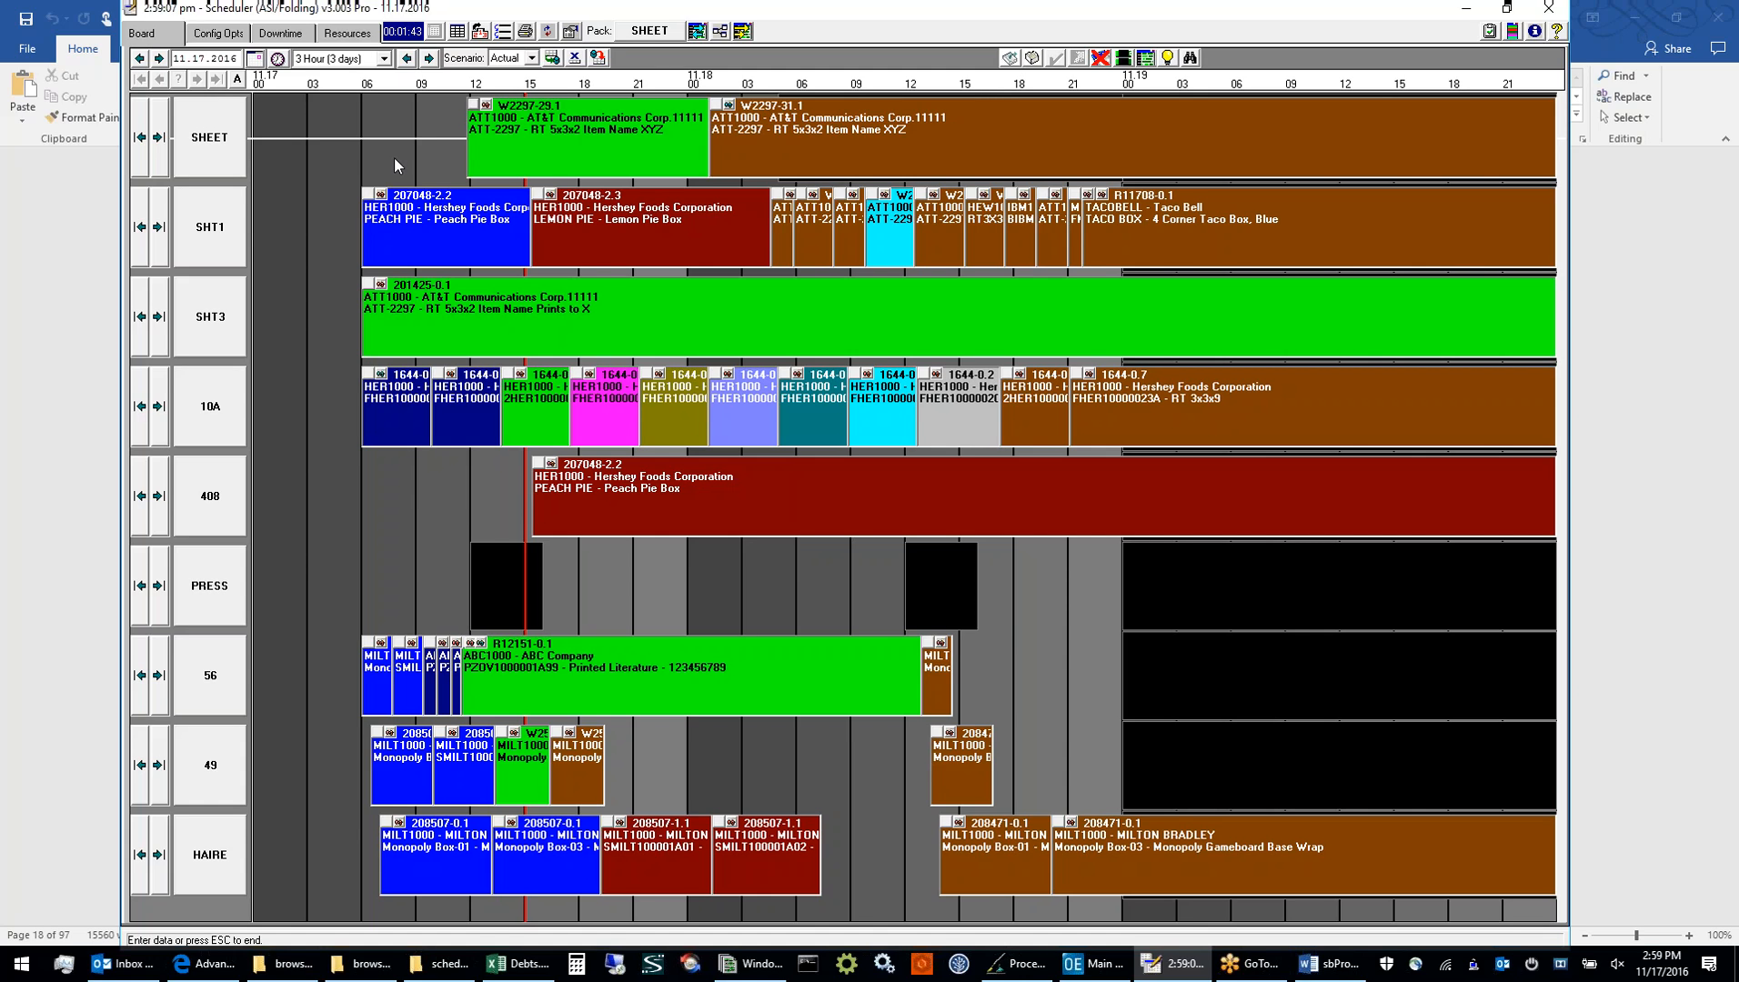
# Open the quick copy/delete view for downtimes and review the <Calendar> entries for Saturday, 11/24/2016 and 11/25/2016
pyautogui.click(282, 34)
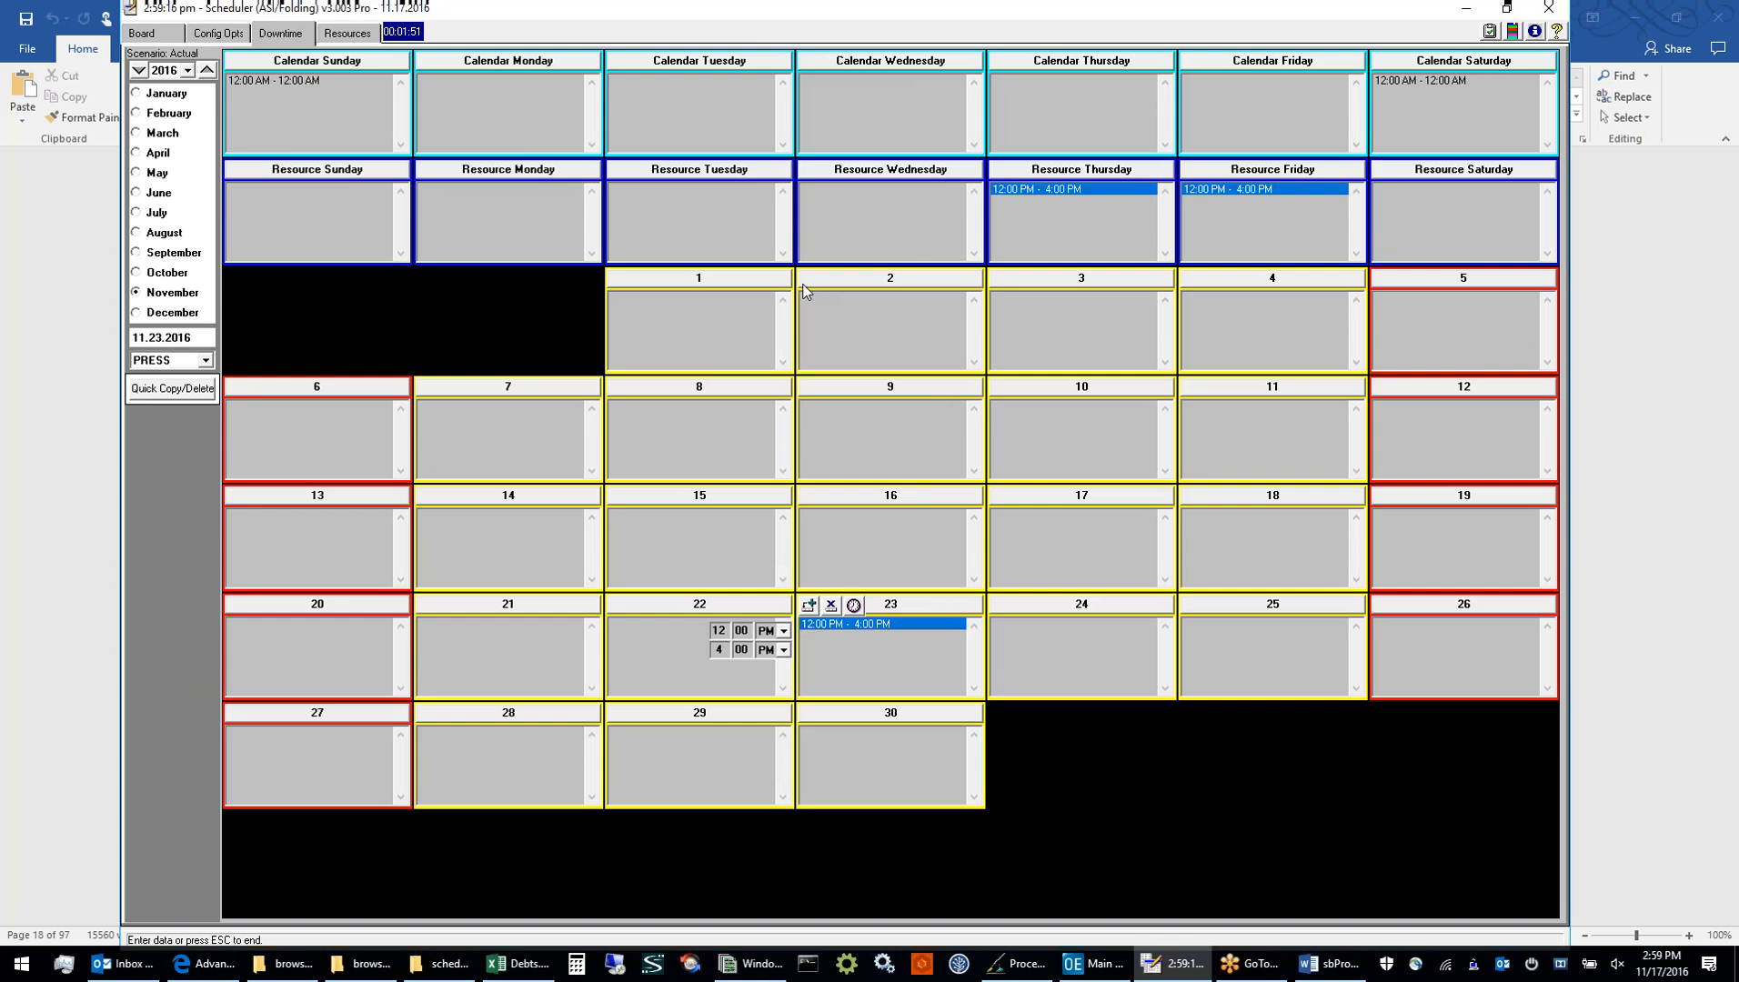
pyautogui.click(155, 292)
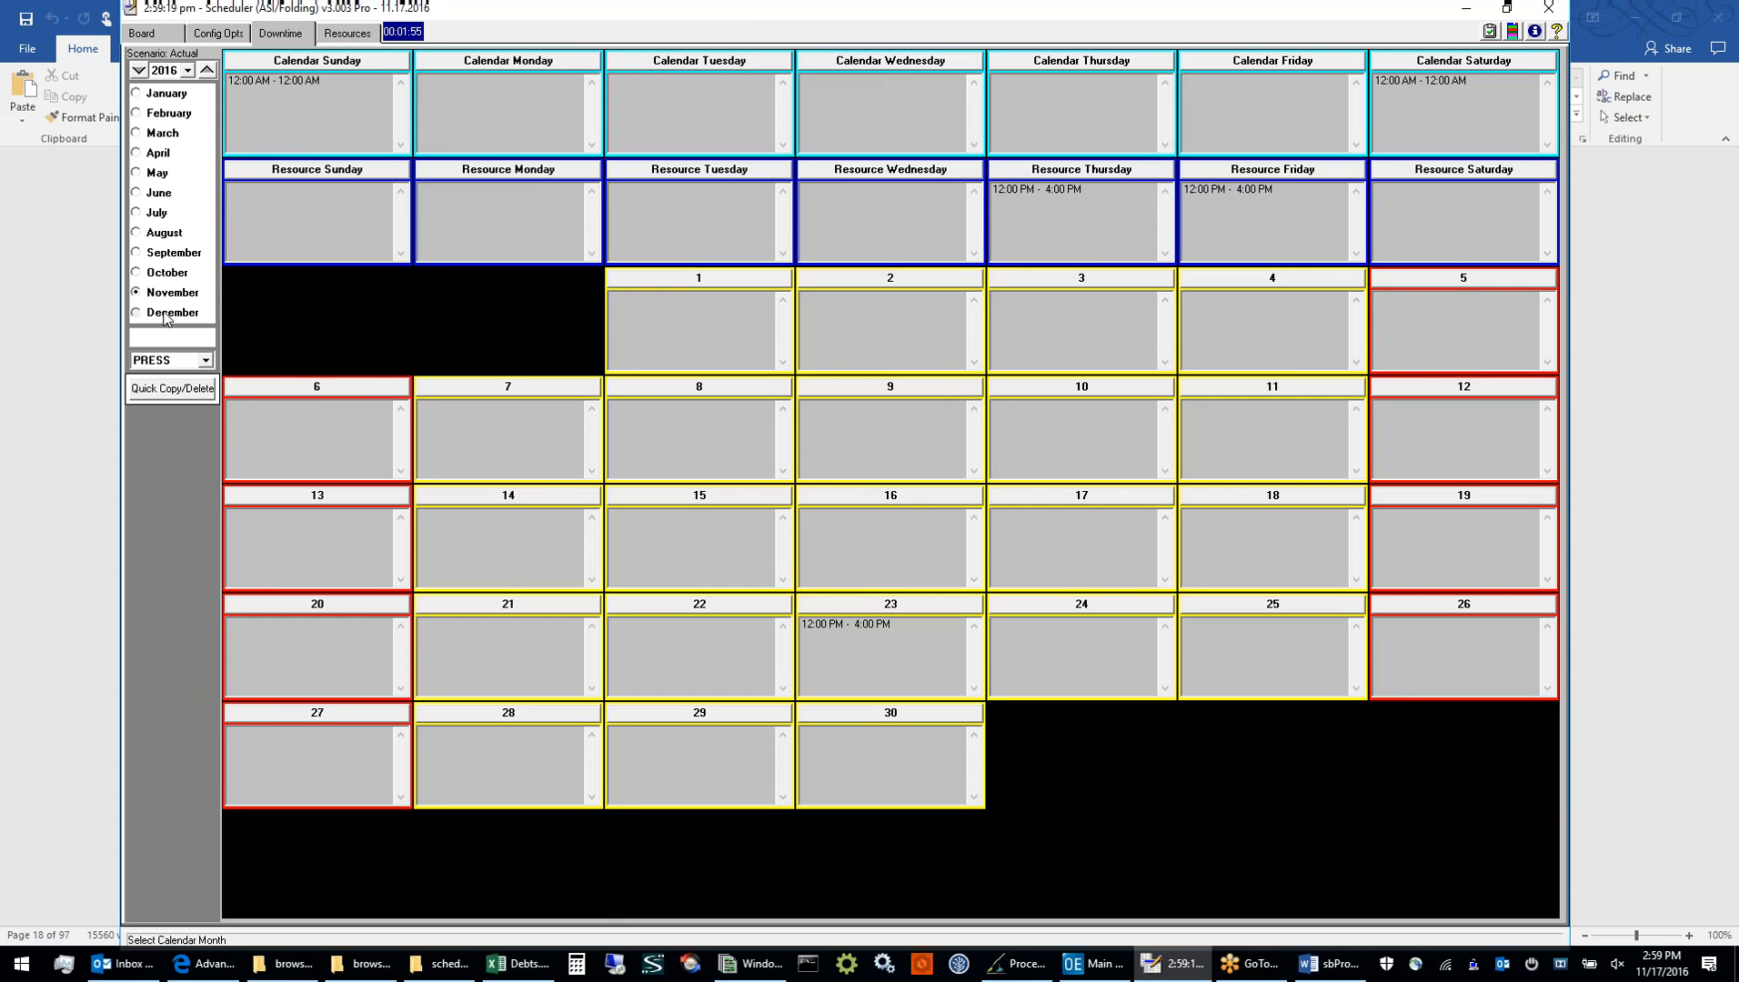
pyautogui.click(166, 312)
pyautogui.click(173, 388)
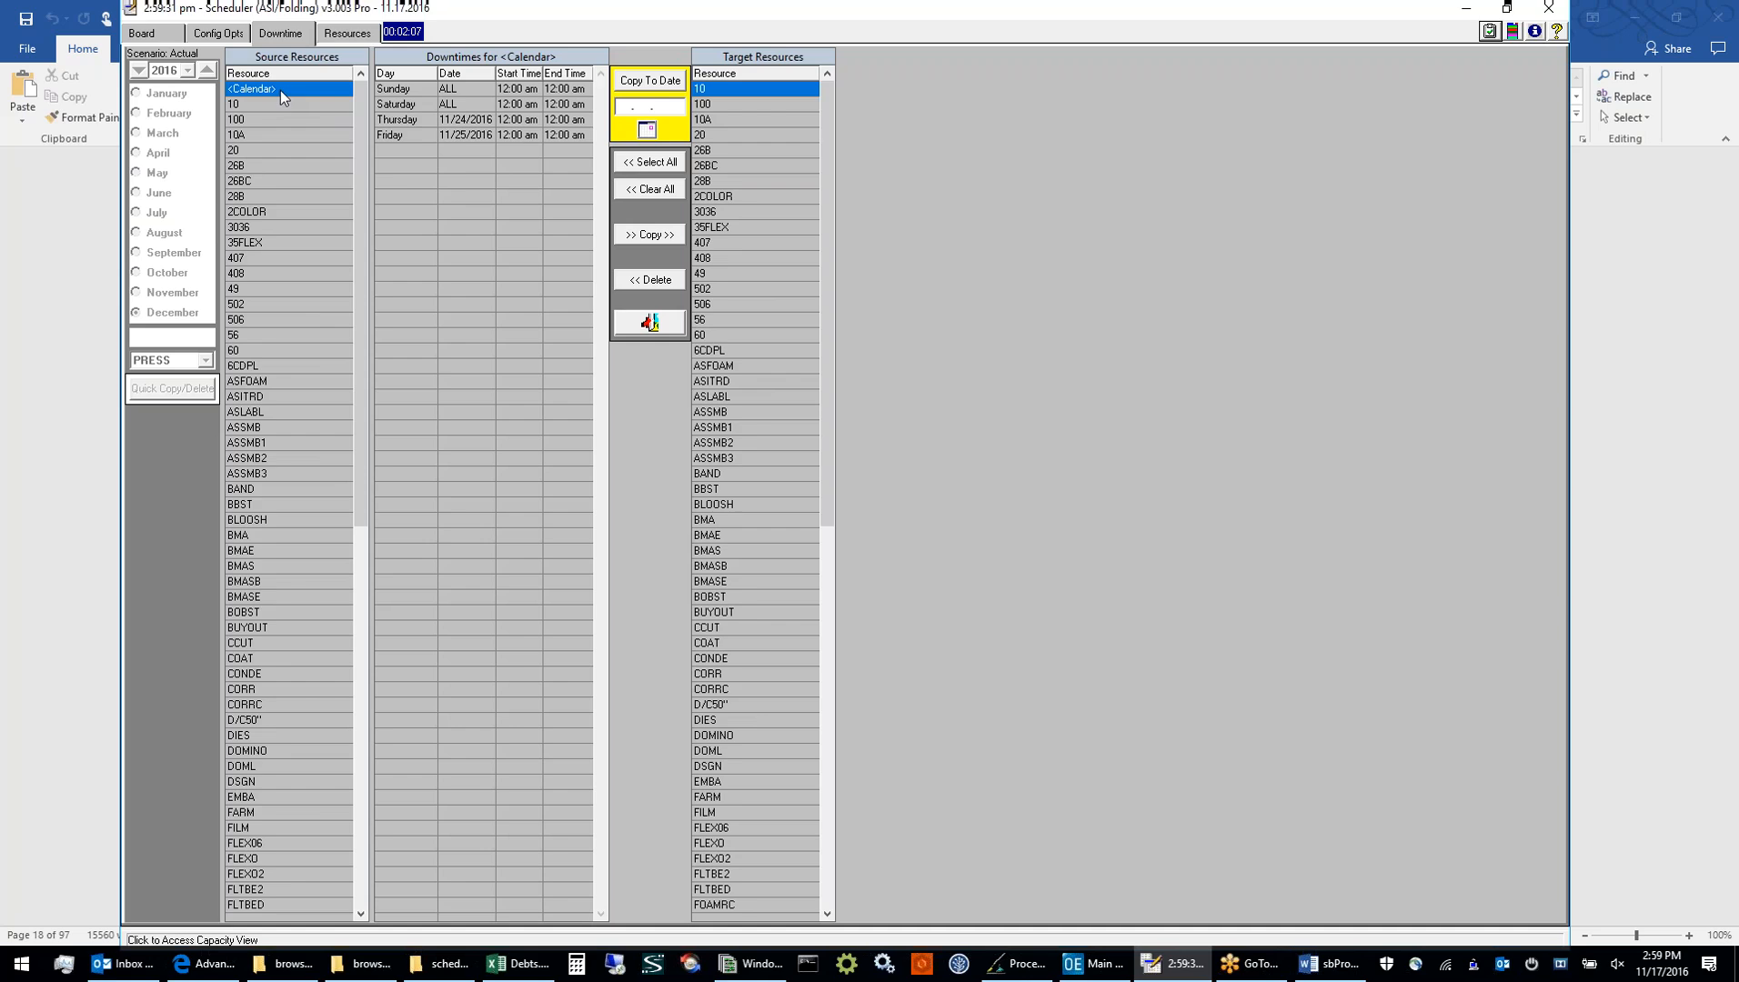
pyautogui.click(455, 106)
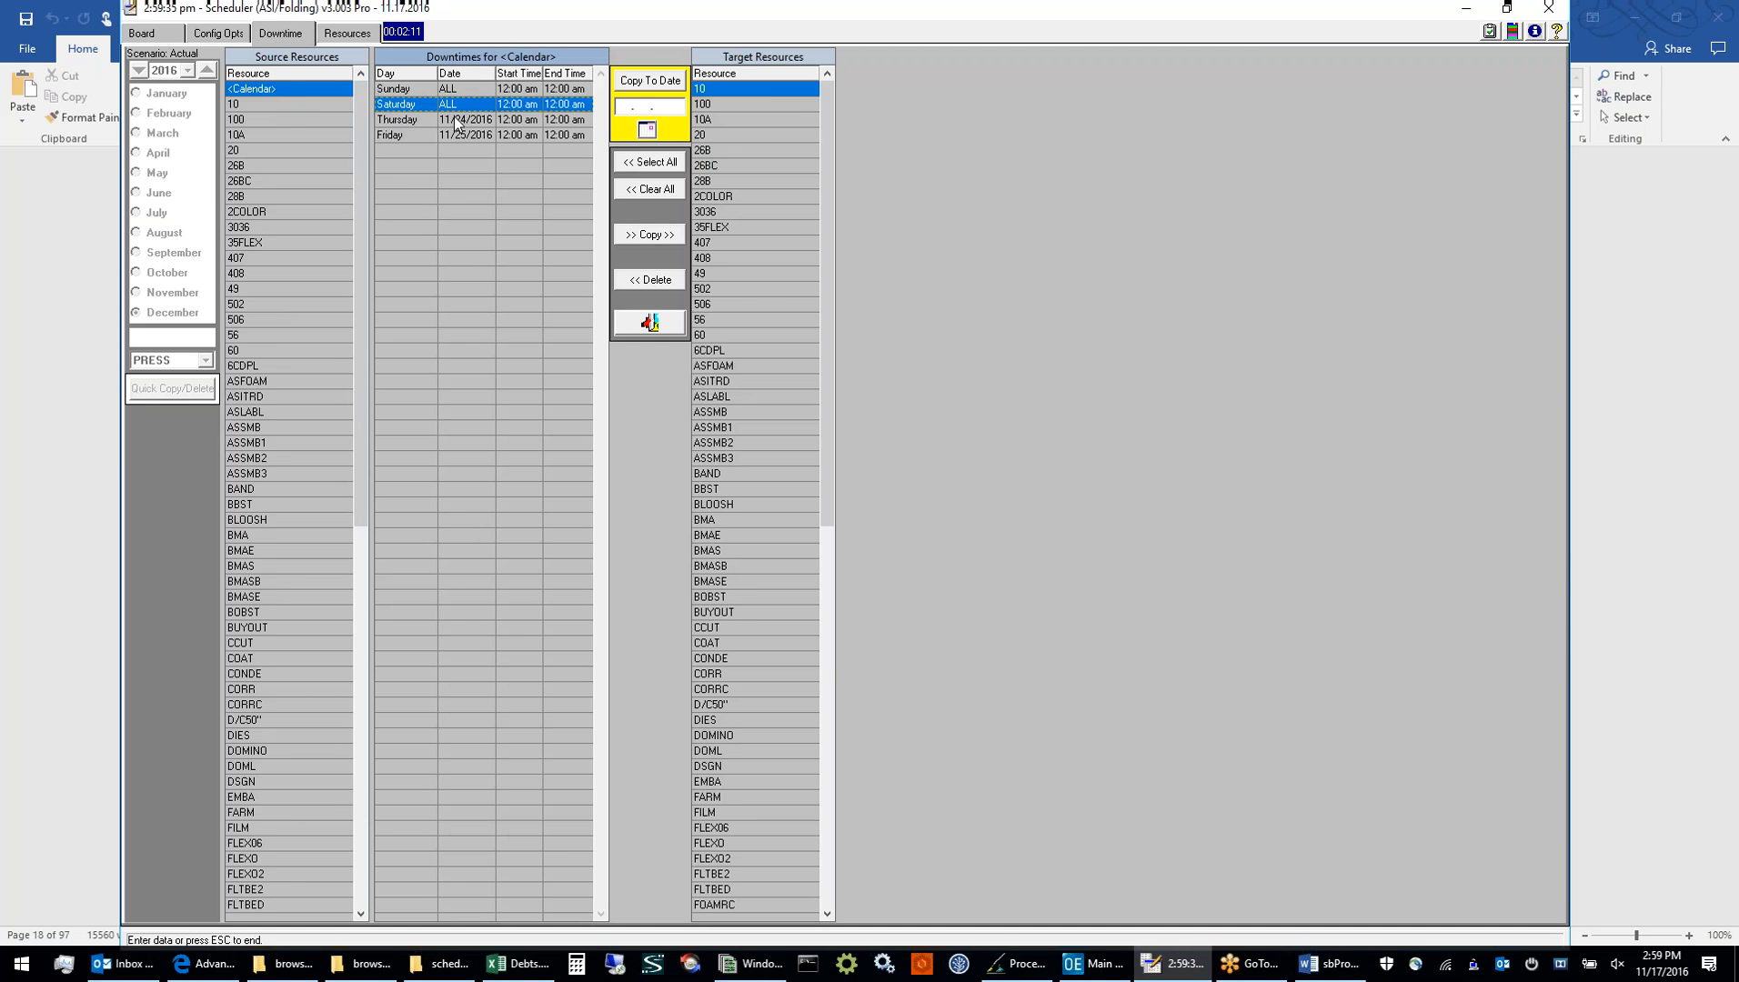
pyautogui.click(456, 123)
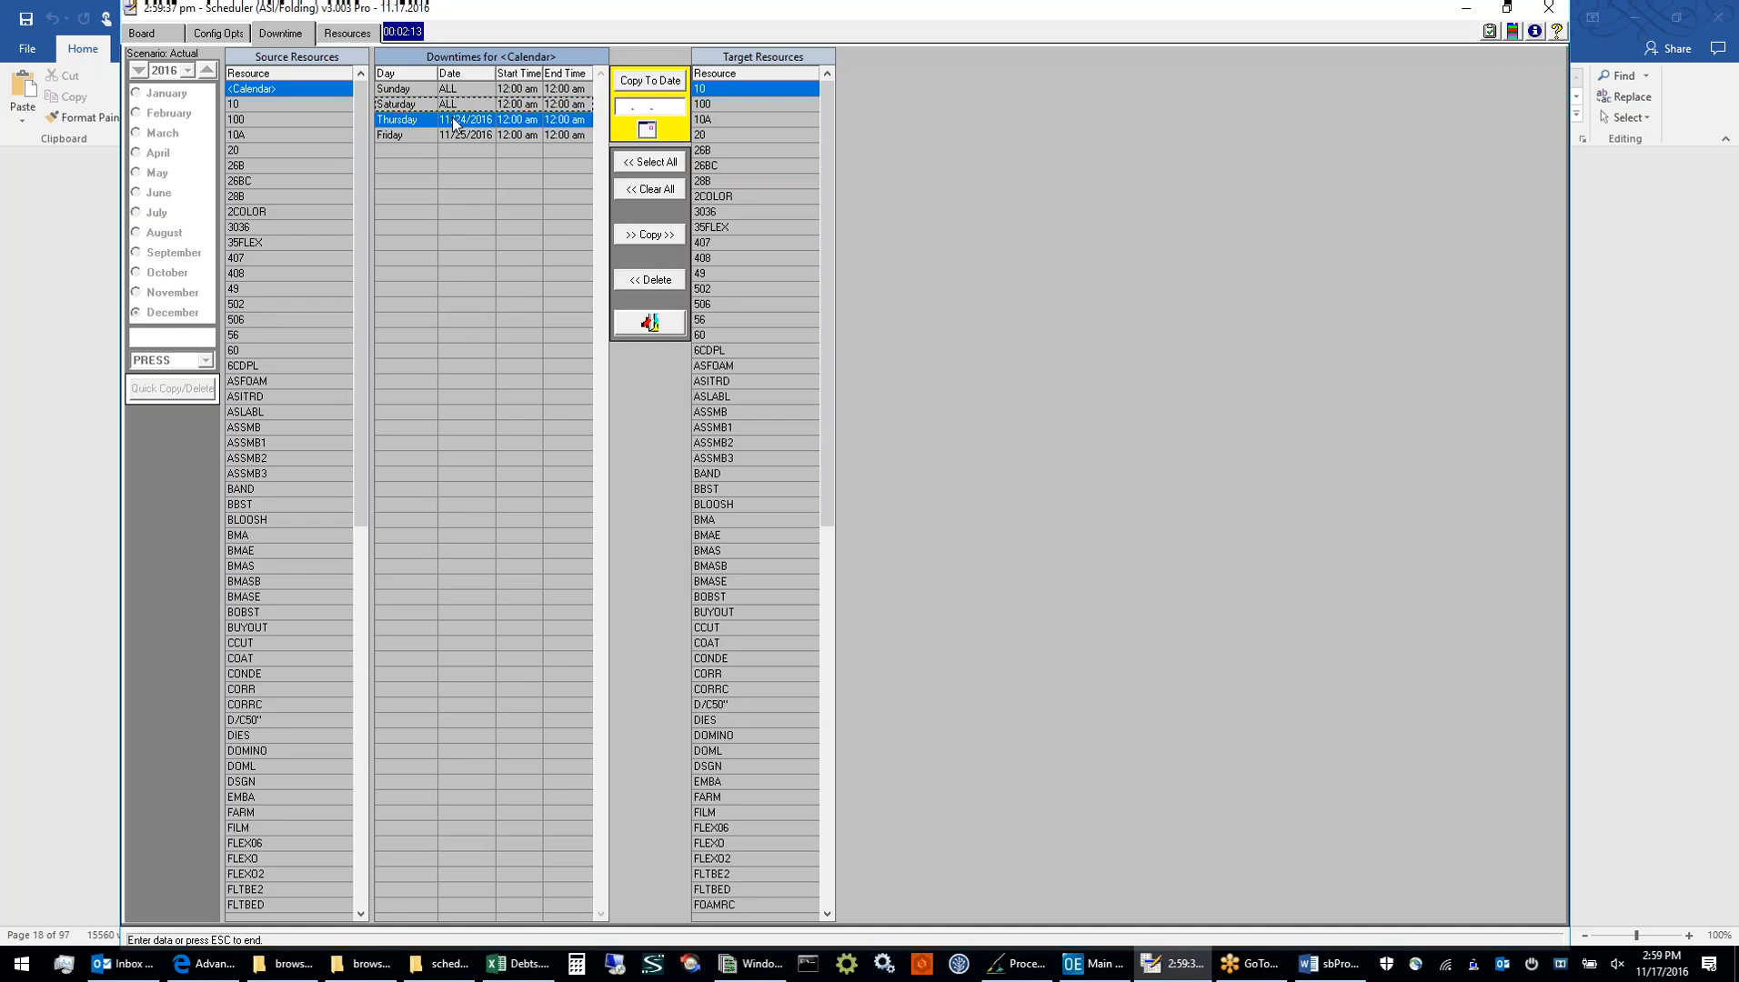
pyautogui.click(451, 134)
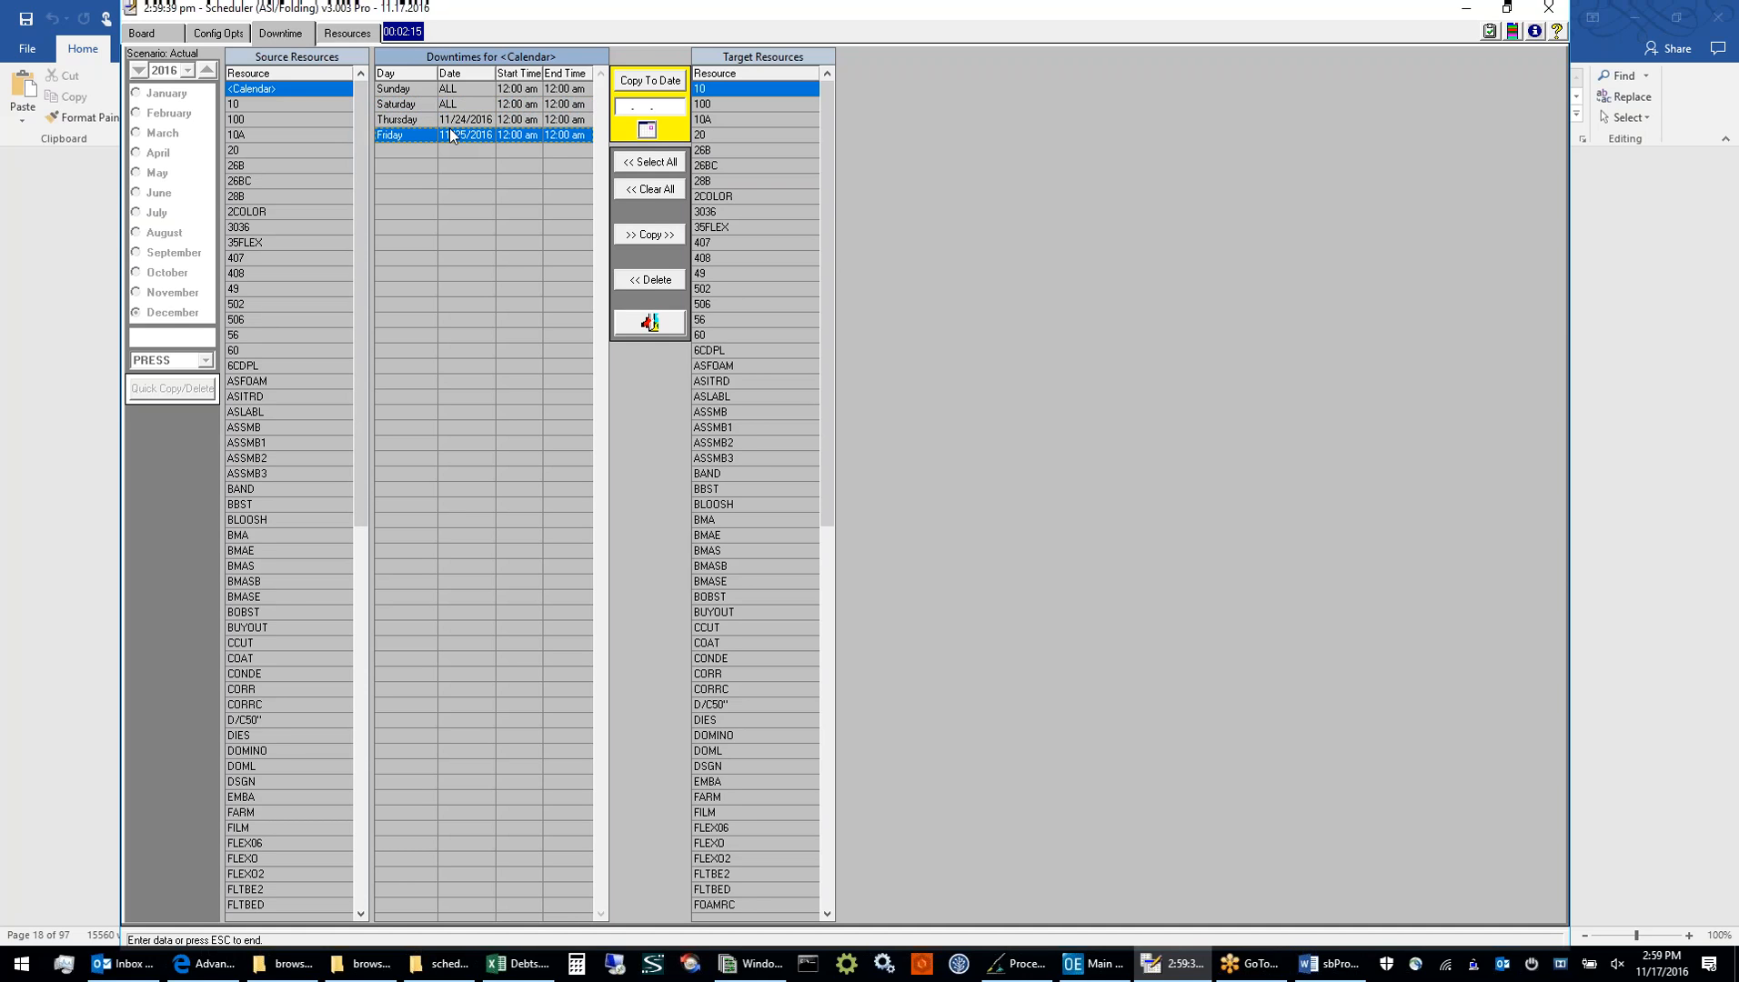
# Choose PRESS as the source resource and review its recurring Thursday and Friday downtimes and the 11/23/2016 entry
pyautogui.moveTo(352, 361); pyautogui.dragTo(382, 821)
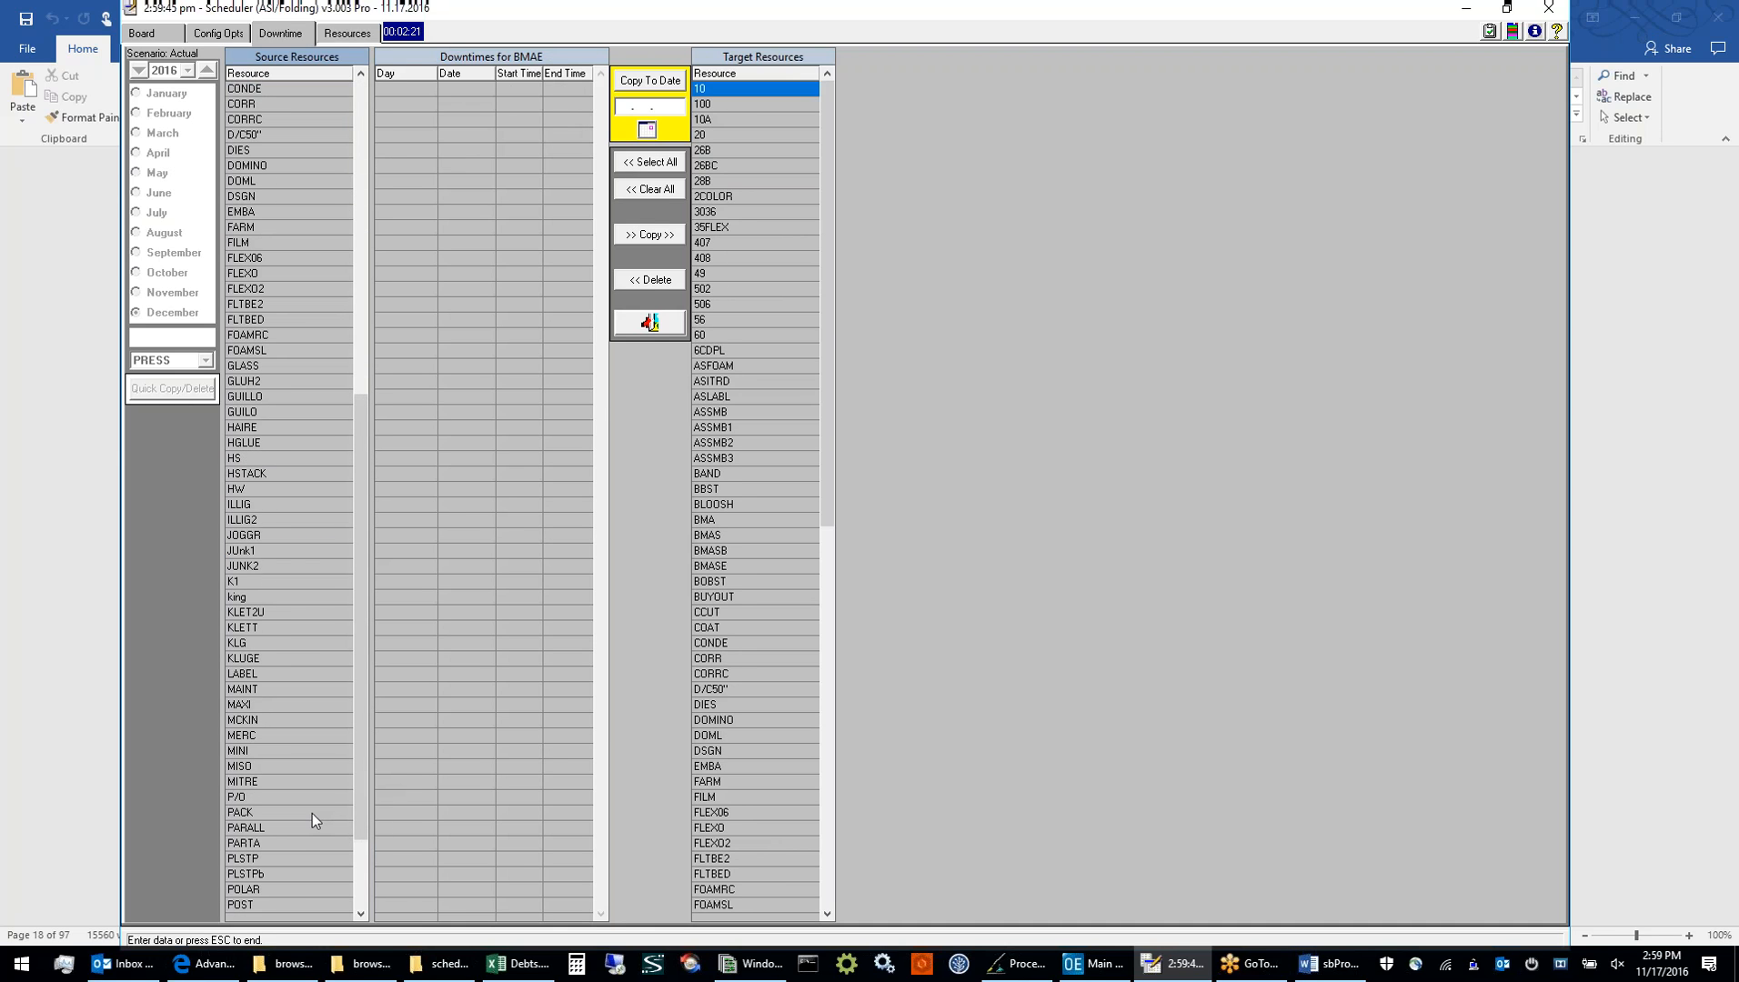
pyautogui.scroll(-7, 300, 863)
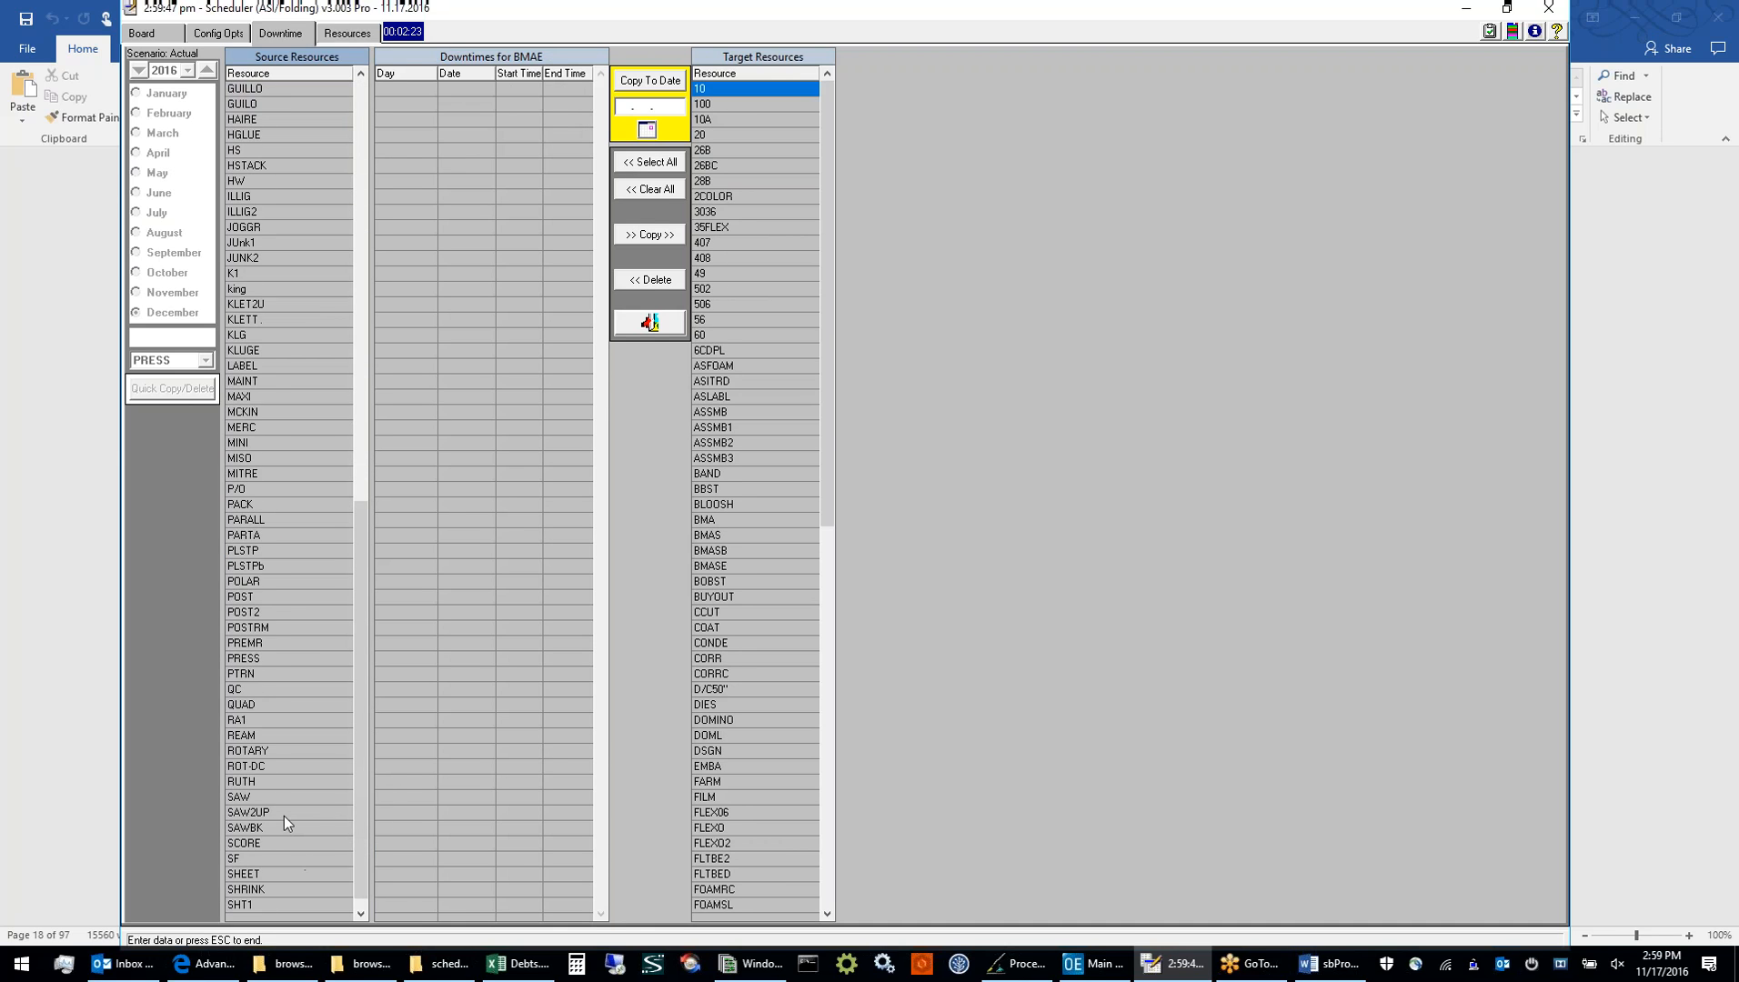
pyautogui.click(285, 658)
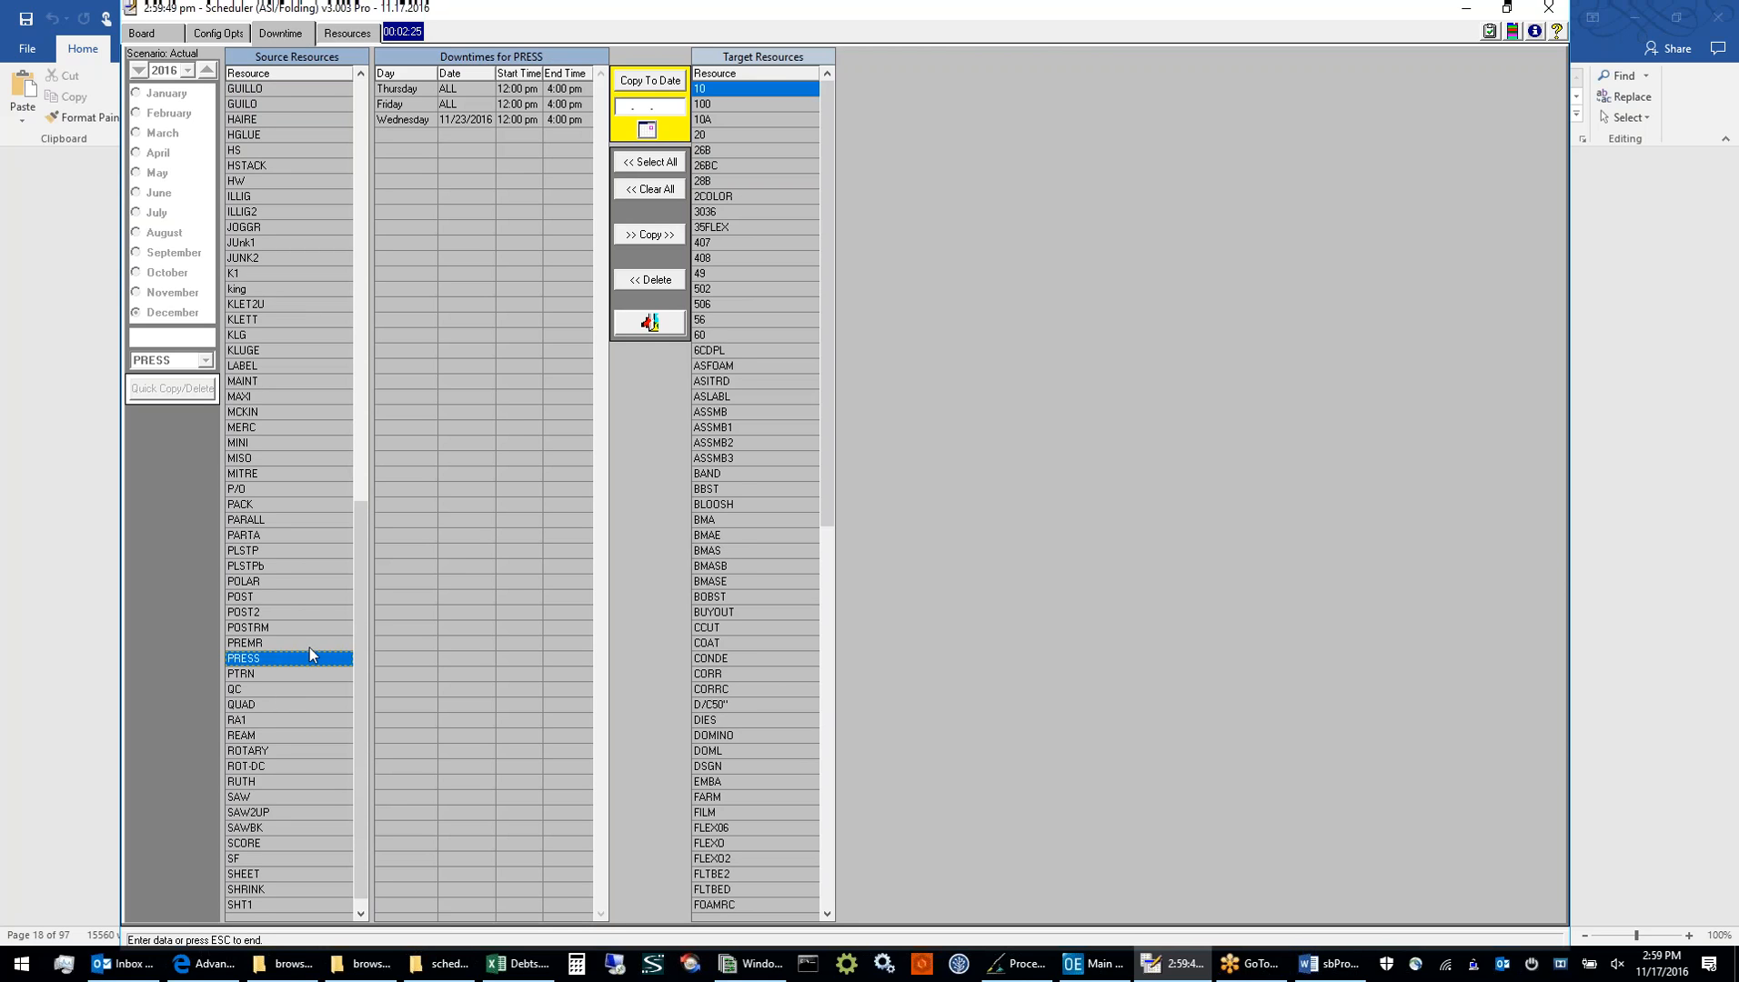
pyautogui.click(448, 106)
pyautogui.click(452, 94)
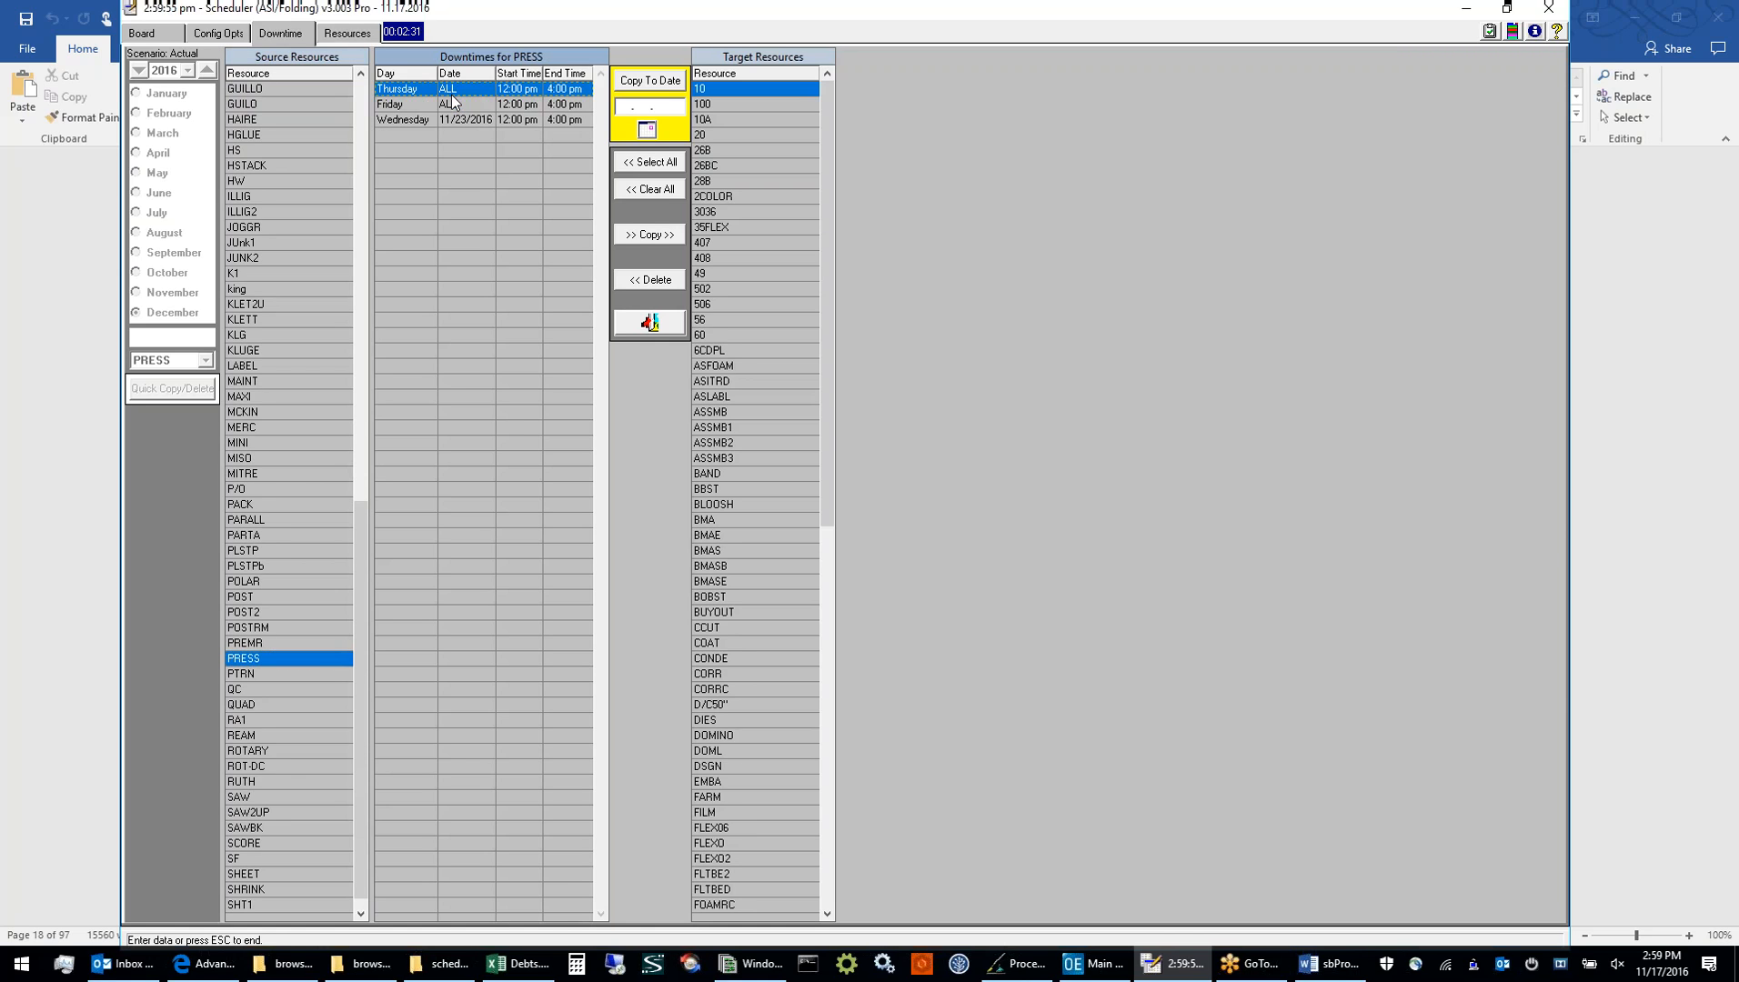
pyautogui.click(449, 119)
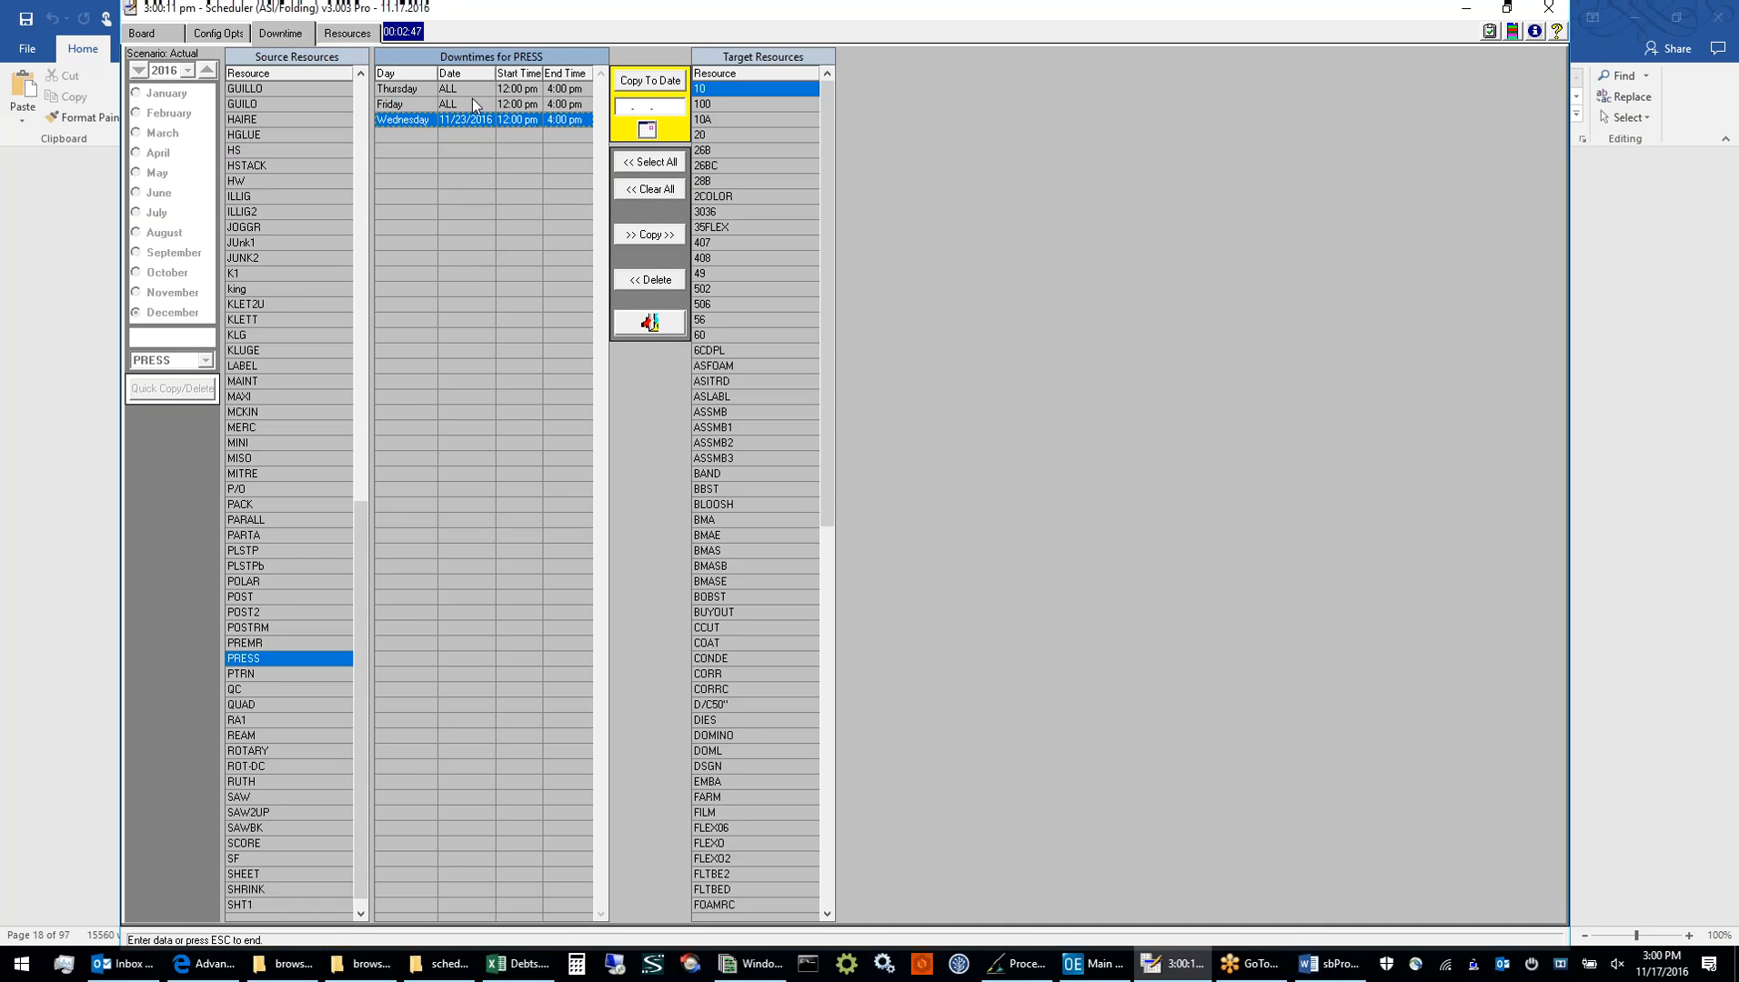
# Copy the Thursday, Friday and 11/23/2016 downtimes from PRESS to the target resource SHT3
pyautogui.moveTo(473, 94); pyautogui.dragTo(481, 146)
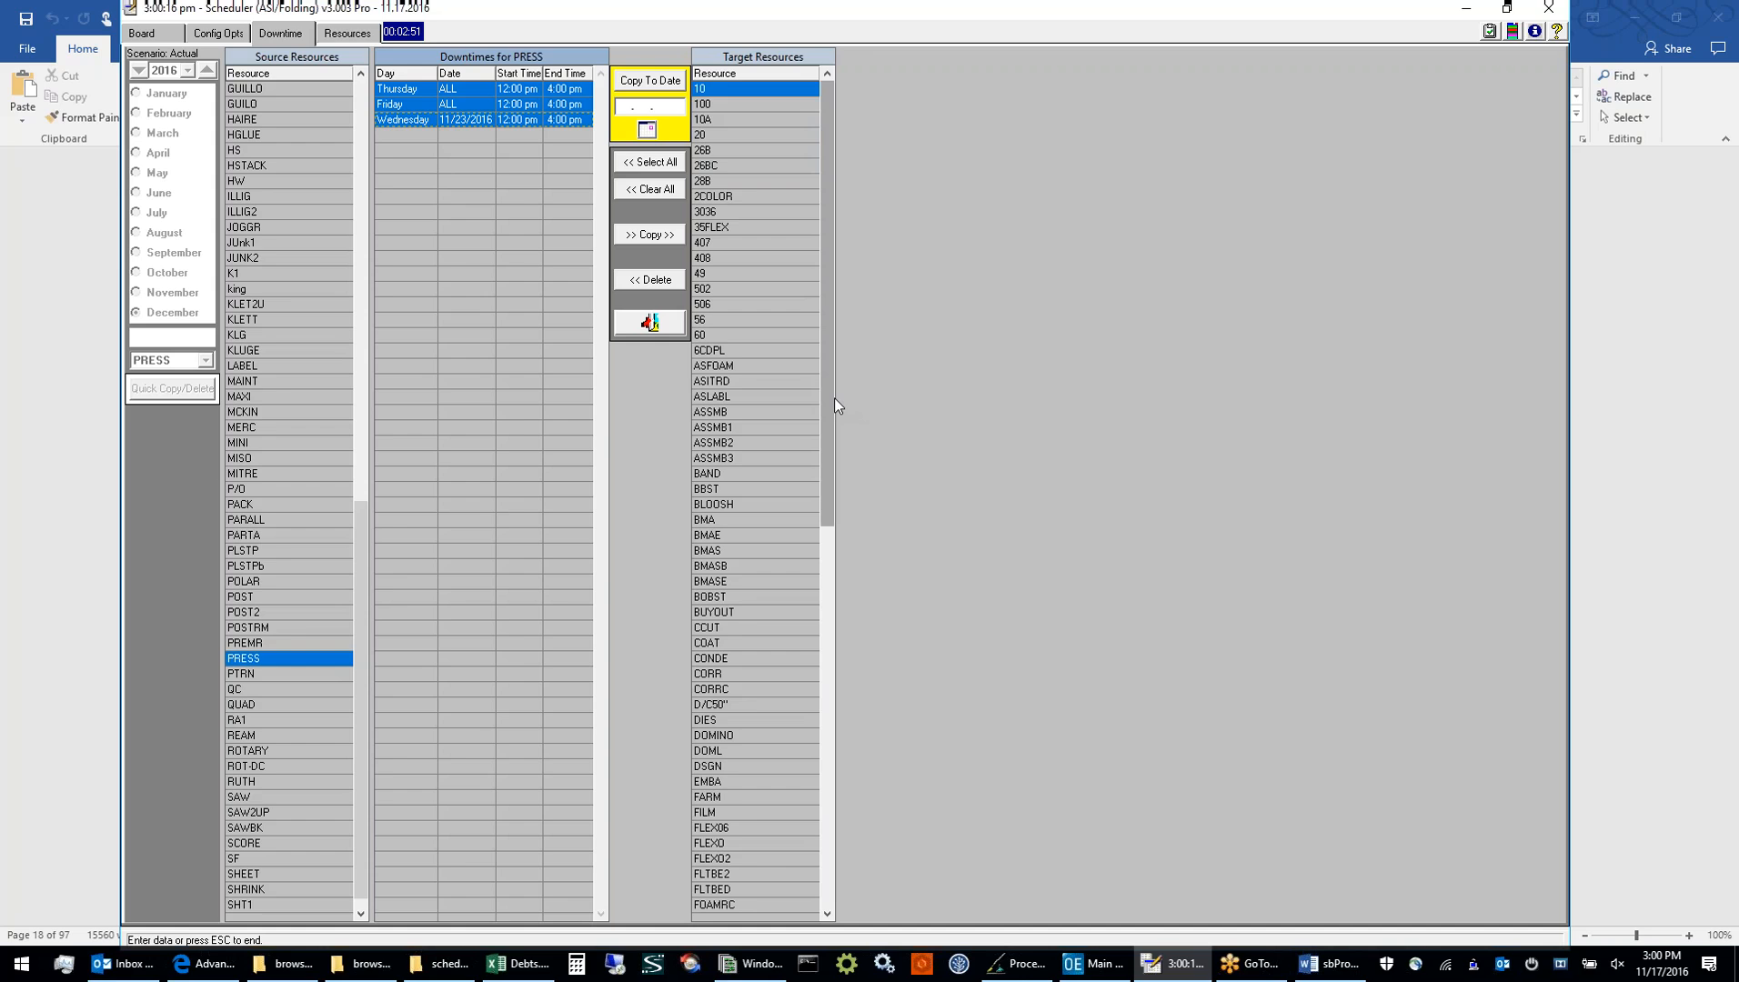
pyautogui.moveTo(829, 396); pyautogui.dragTo(812, 774)
pyautogui.scroll(-10, 776, 732)
pyautogui.scroll(-3, 777, 748)
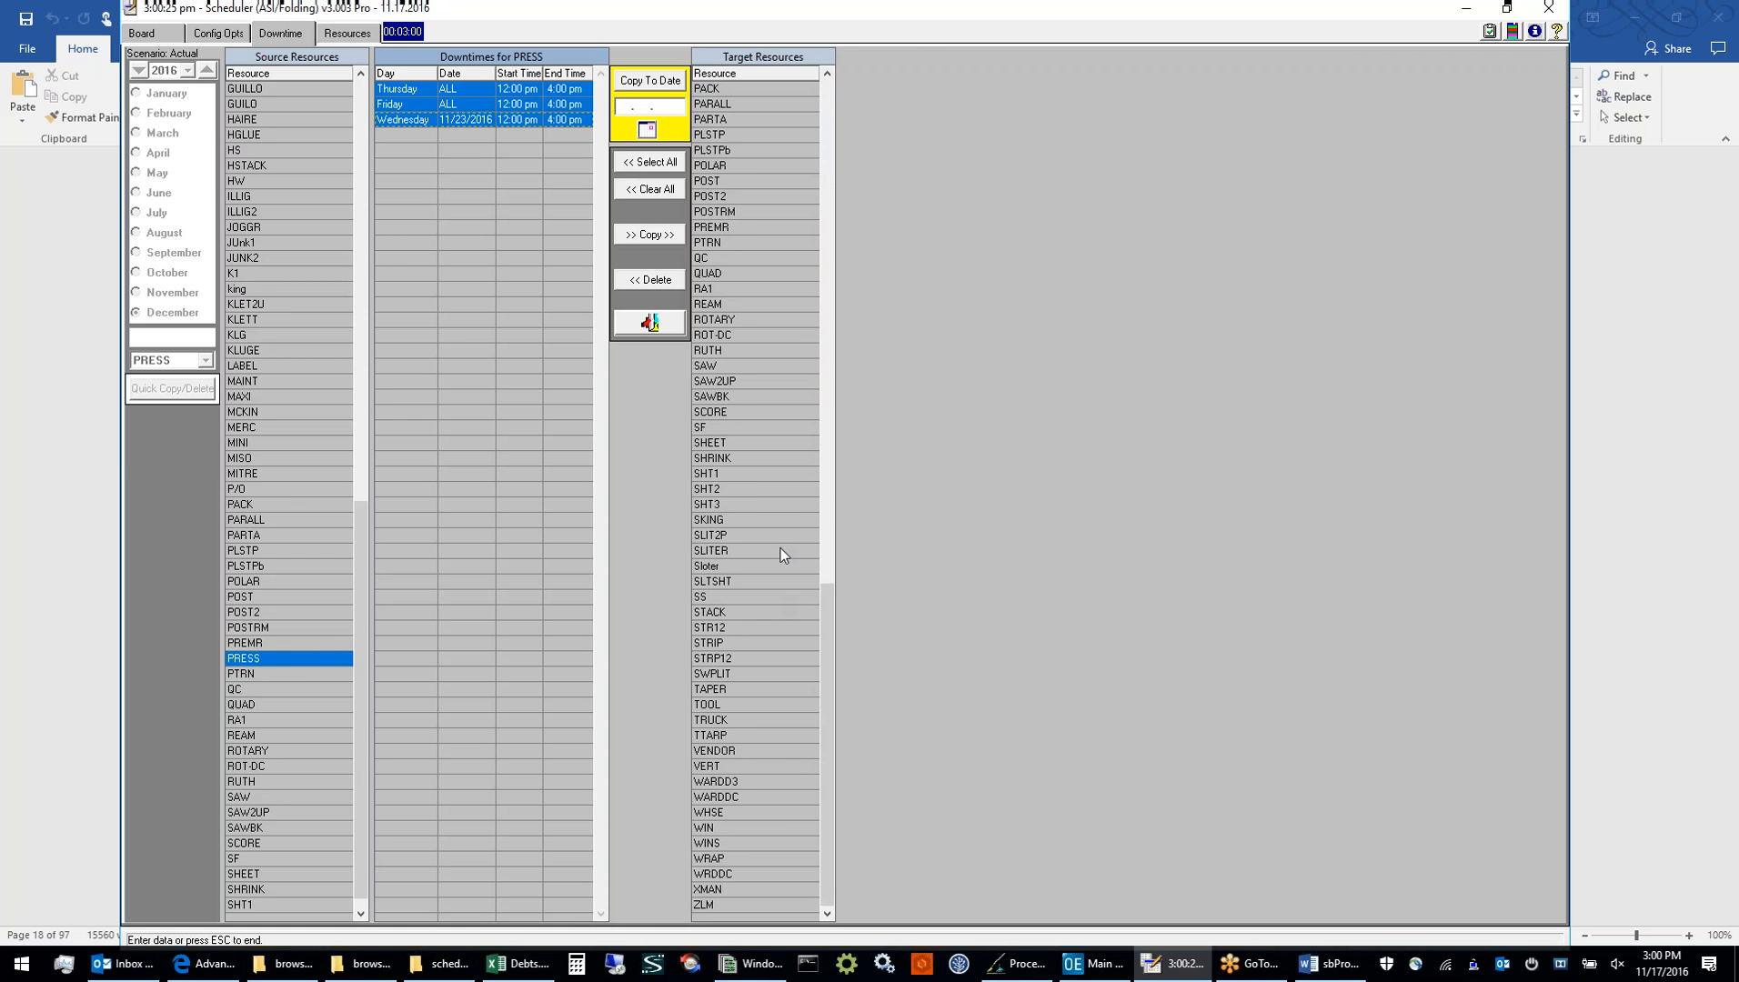
pyautogui.click(756, 504)
pyautogui.click(659, 236)
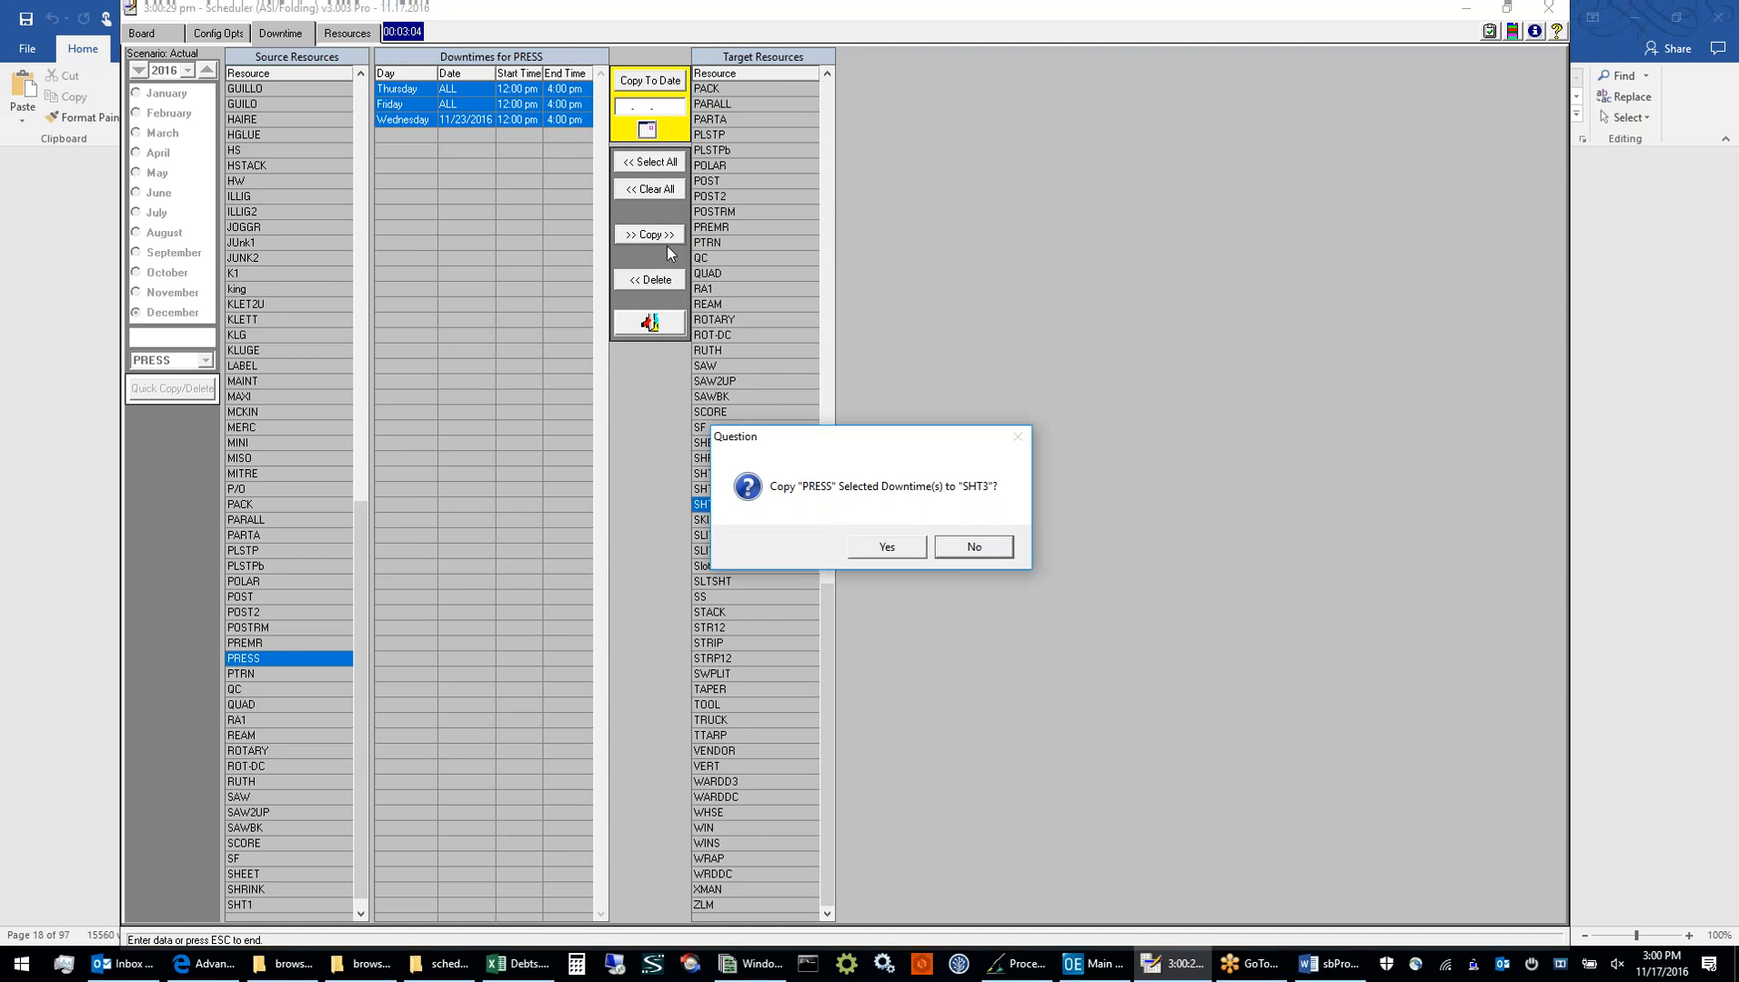
pyautogui.click(879, 548)
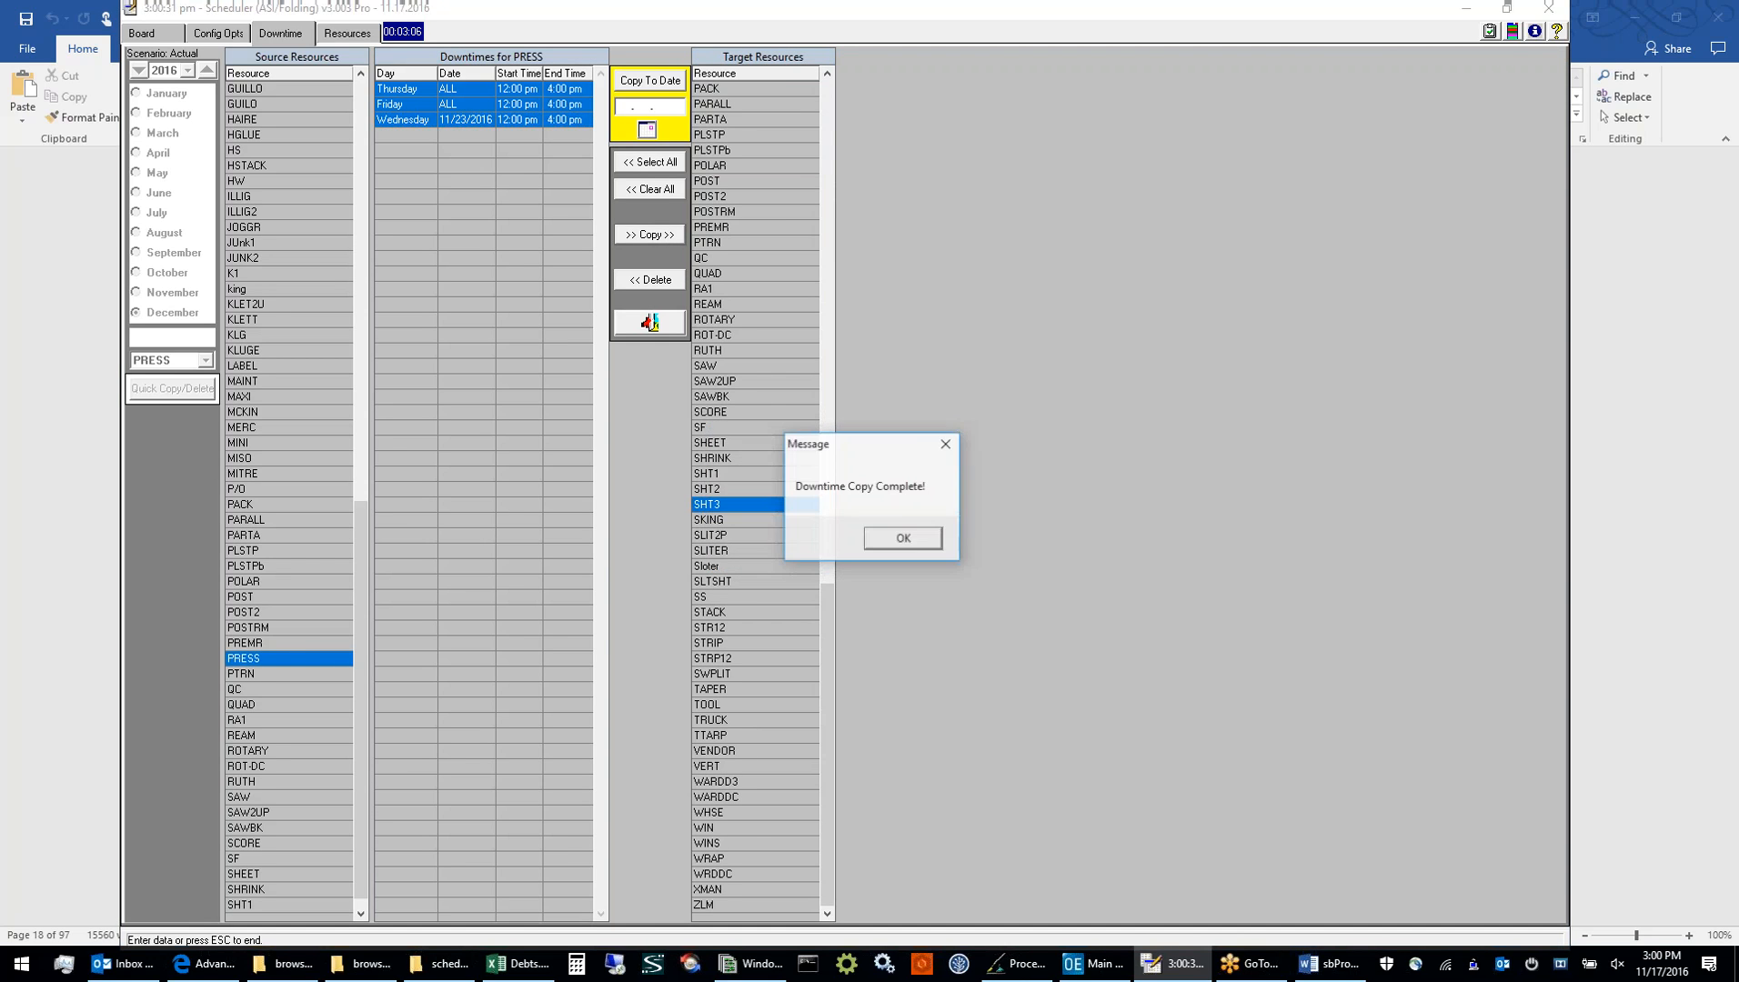
pyautogui.click(873, 542)
# Delete the Thursday, Friday and 11/23/2016 downtimes from SHT3 and leave the quick copy/delete view
pyautogui.scroll(-5, 267, 798)
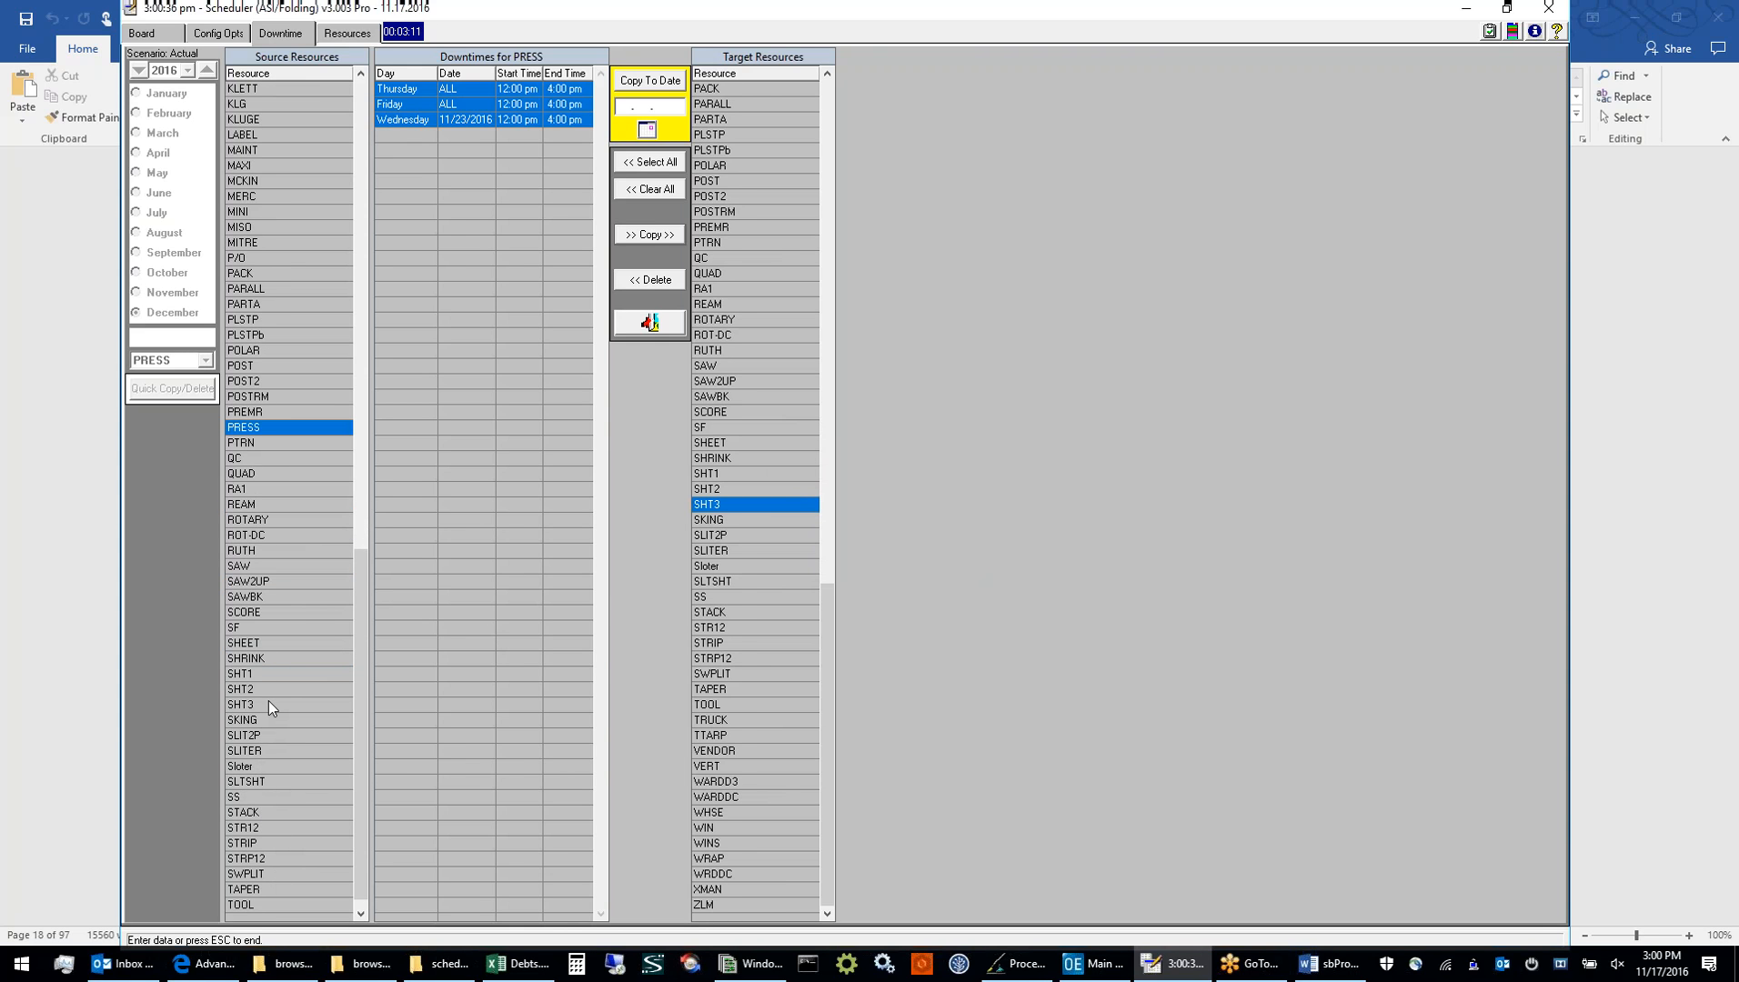
pyautogui.click(267, 706)
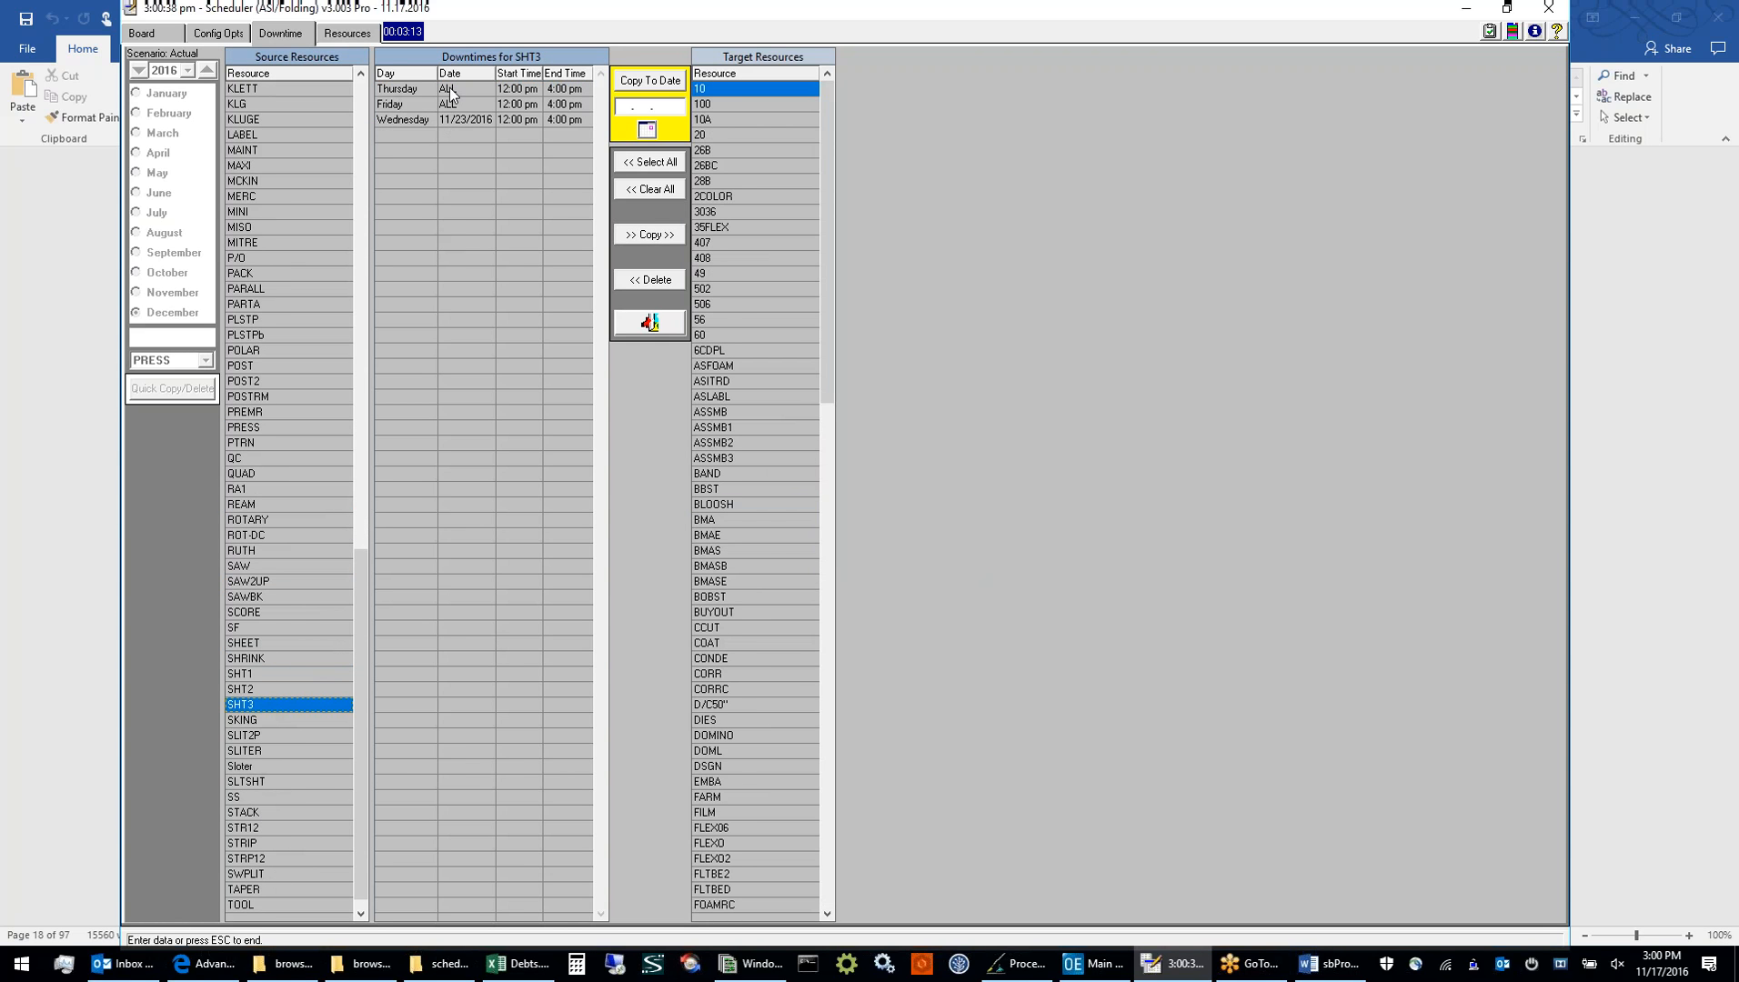
pyautogui.moveTo(452, 90); pyautogui.dragTo(458, 121)
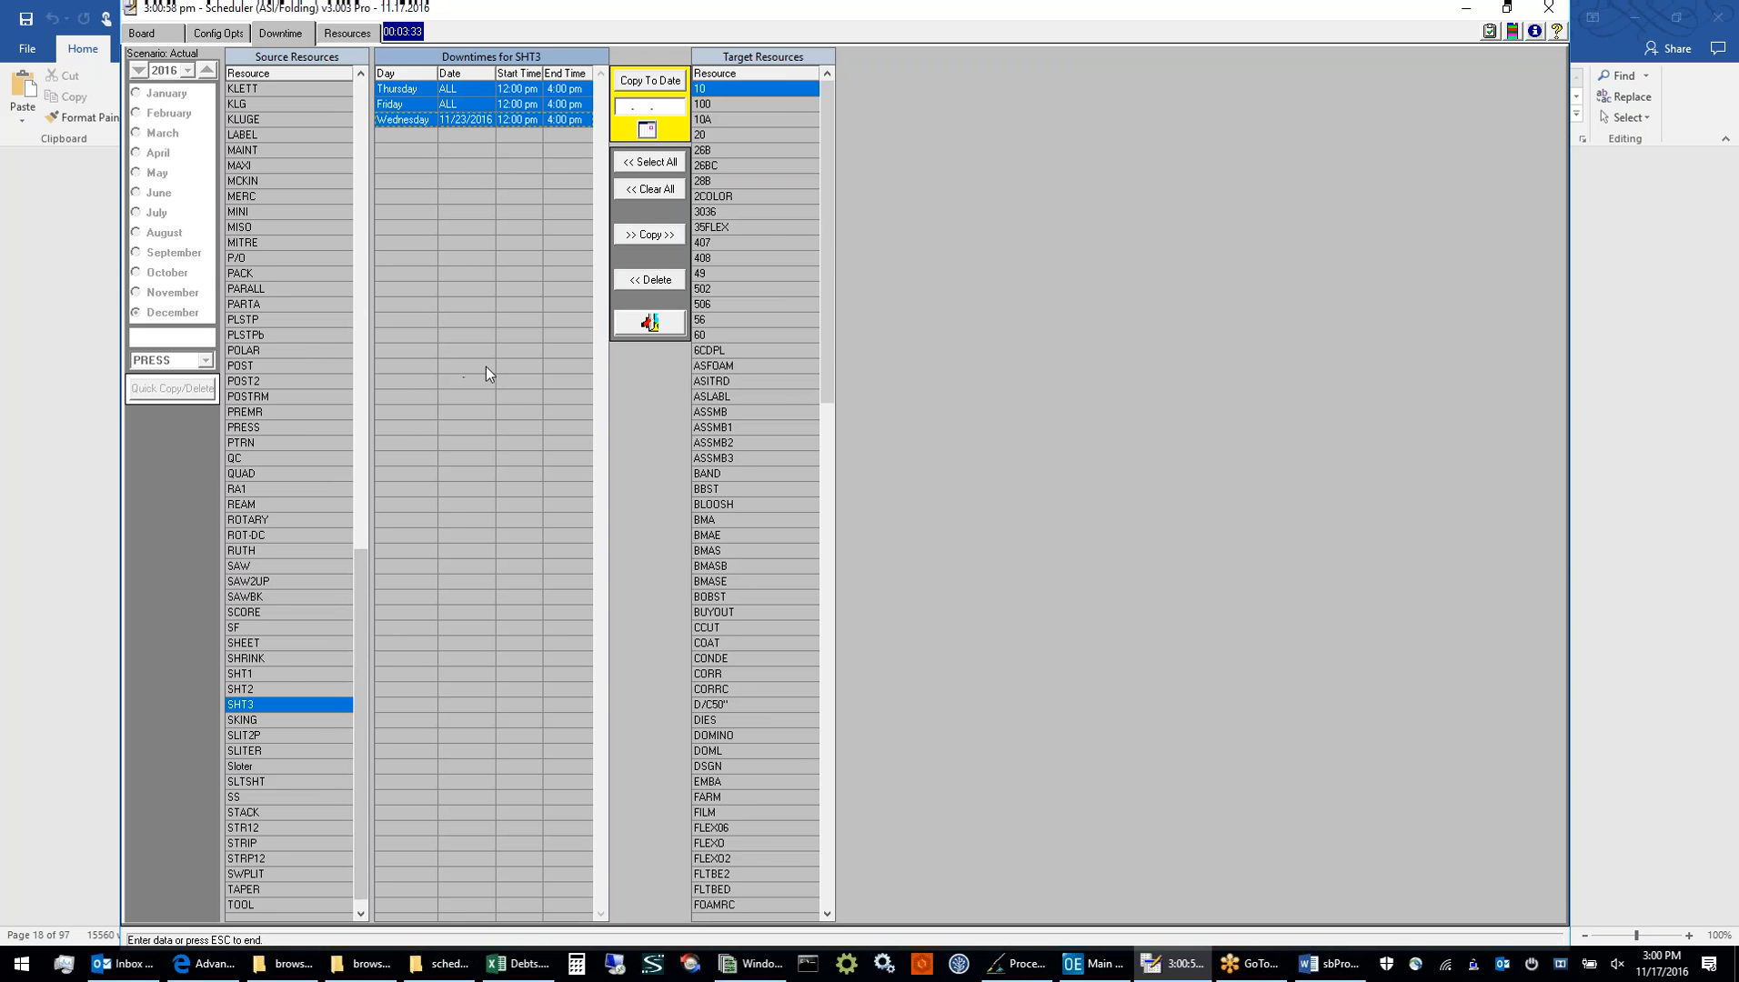
pyautogui.click(651, 280)
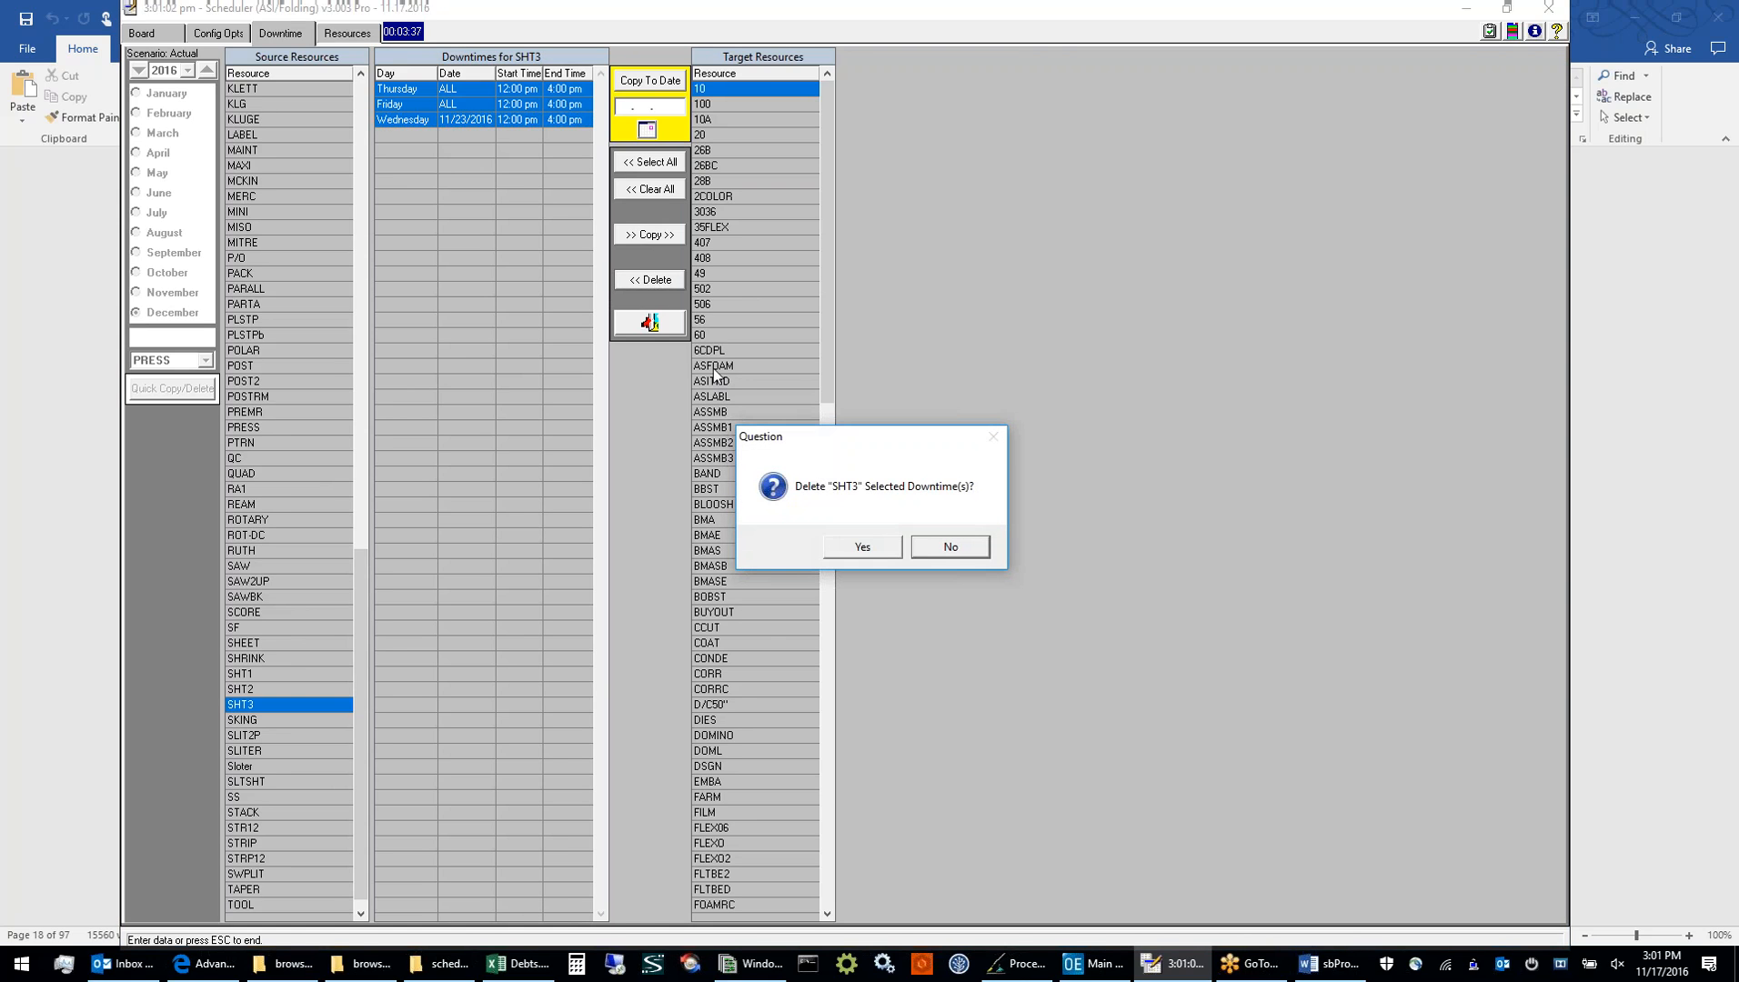
pyautogui.click(862, 547)
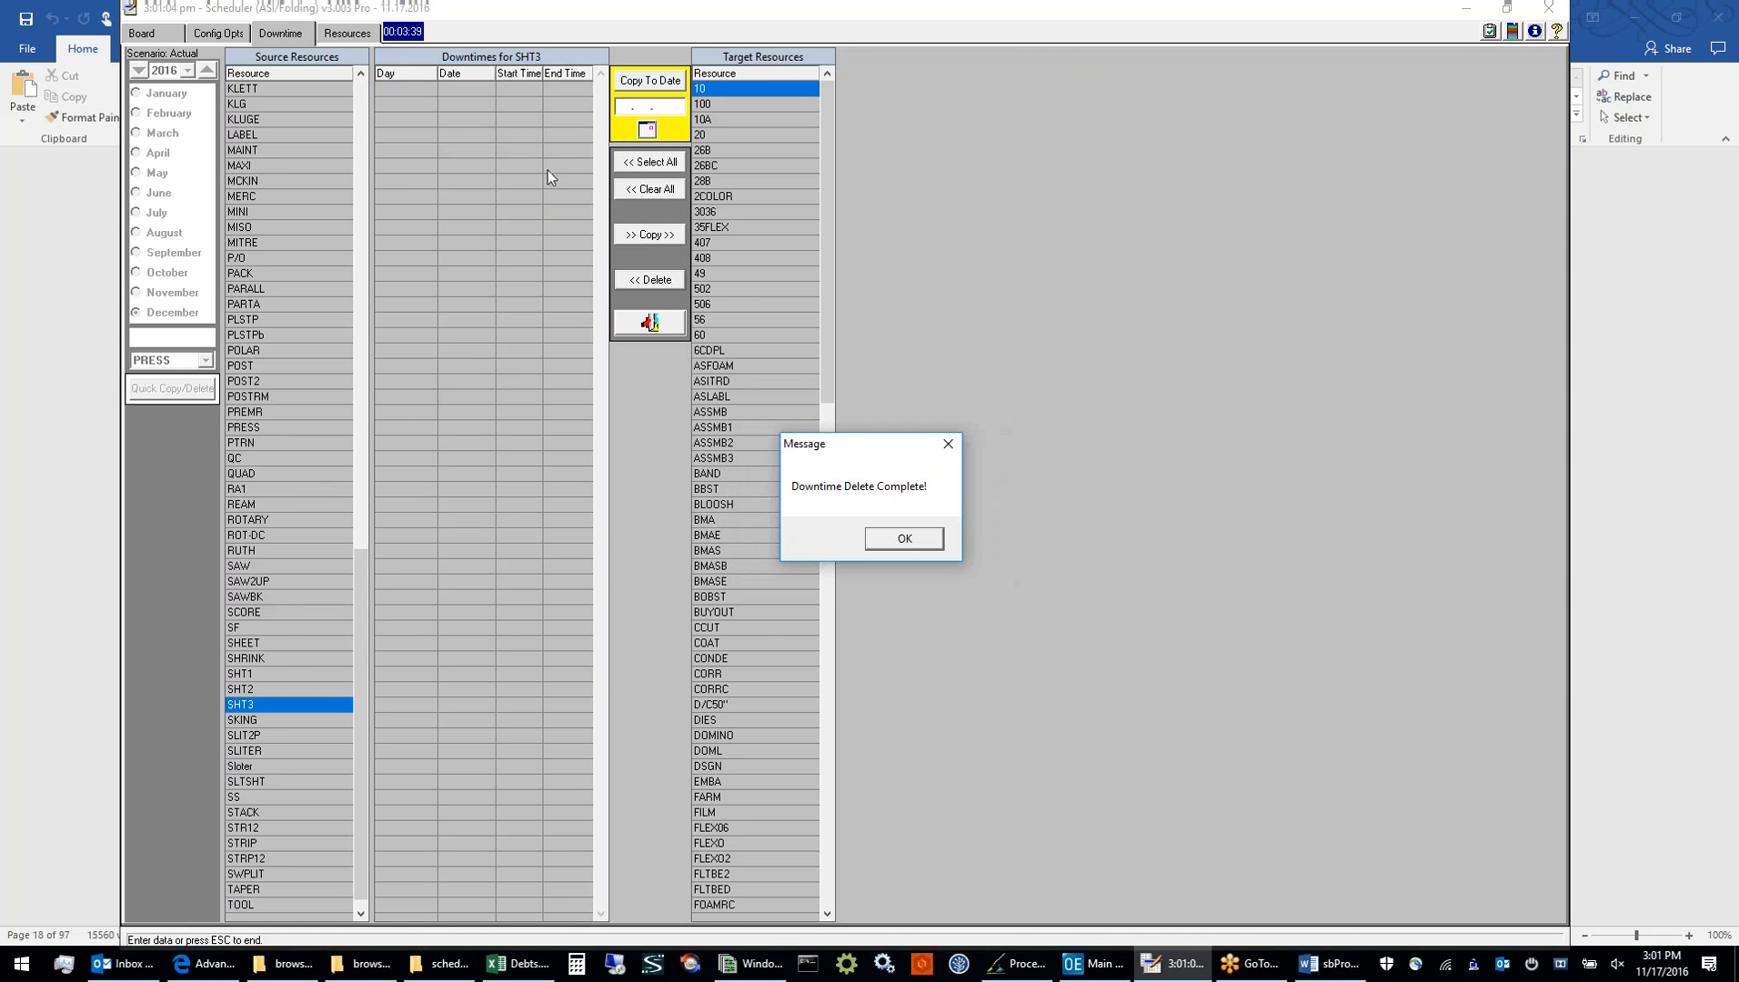
pyautogui.click(887, 544)
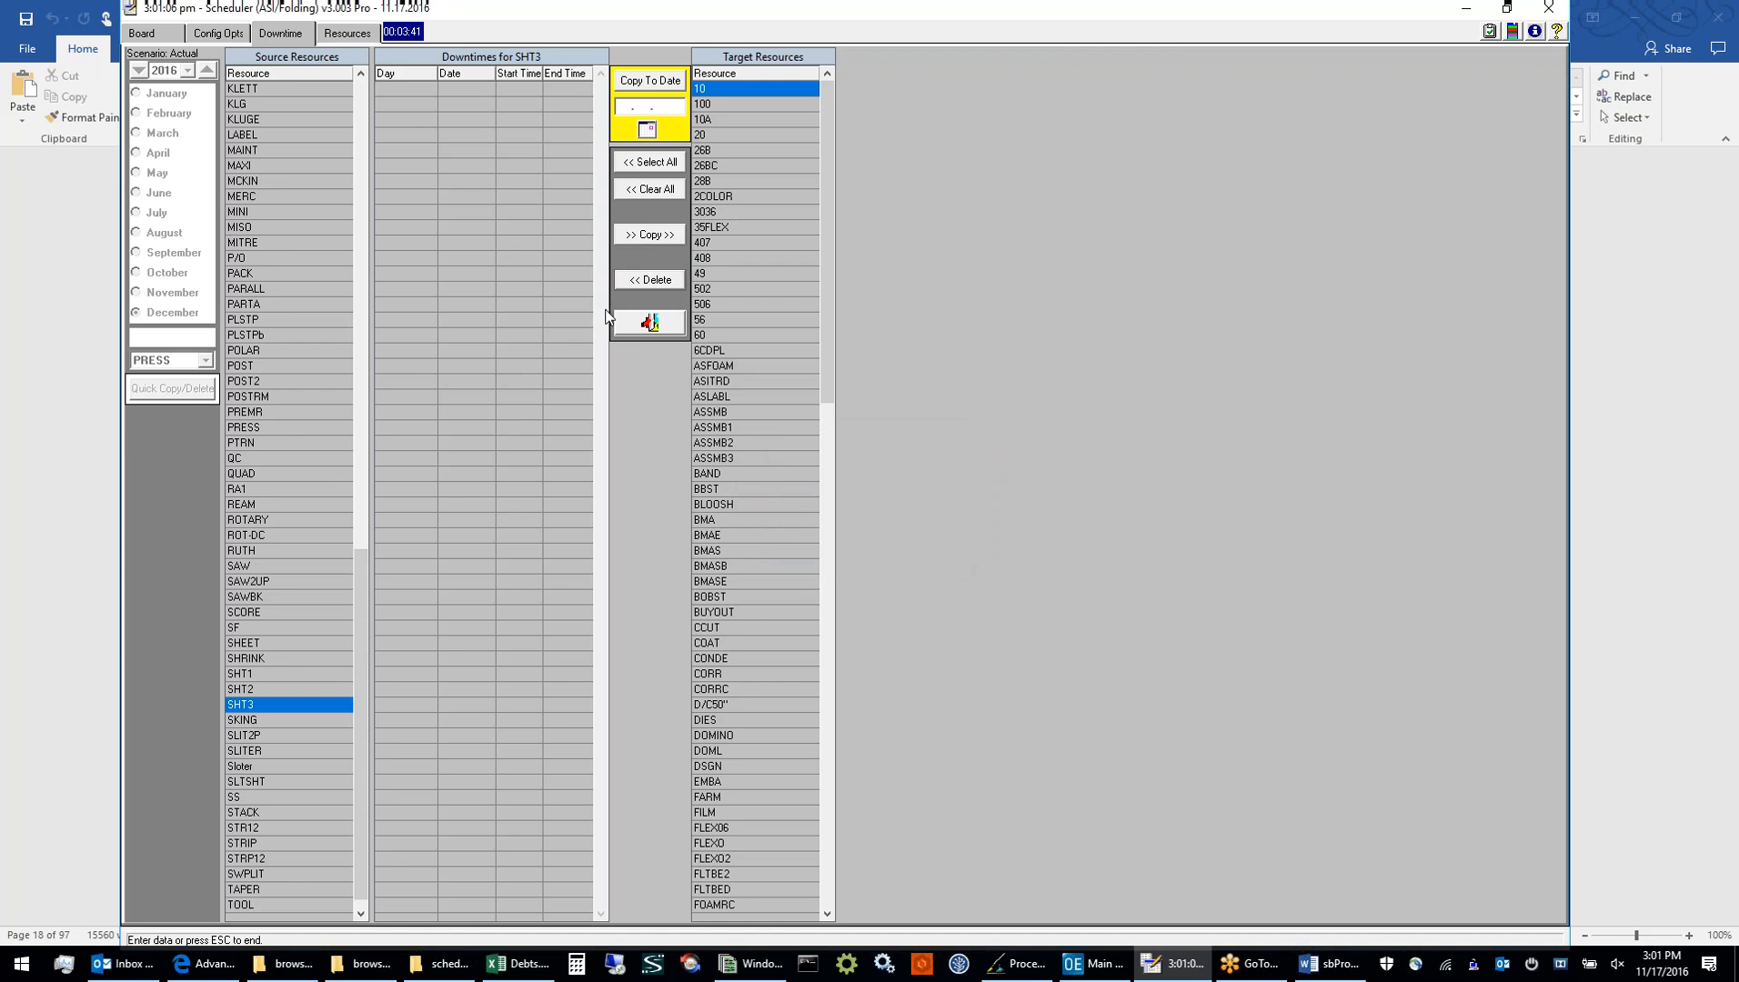
pyautogui.click(646, 323)
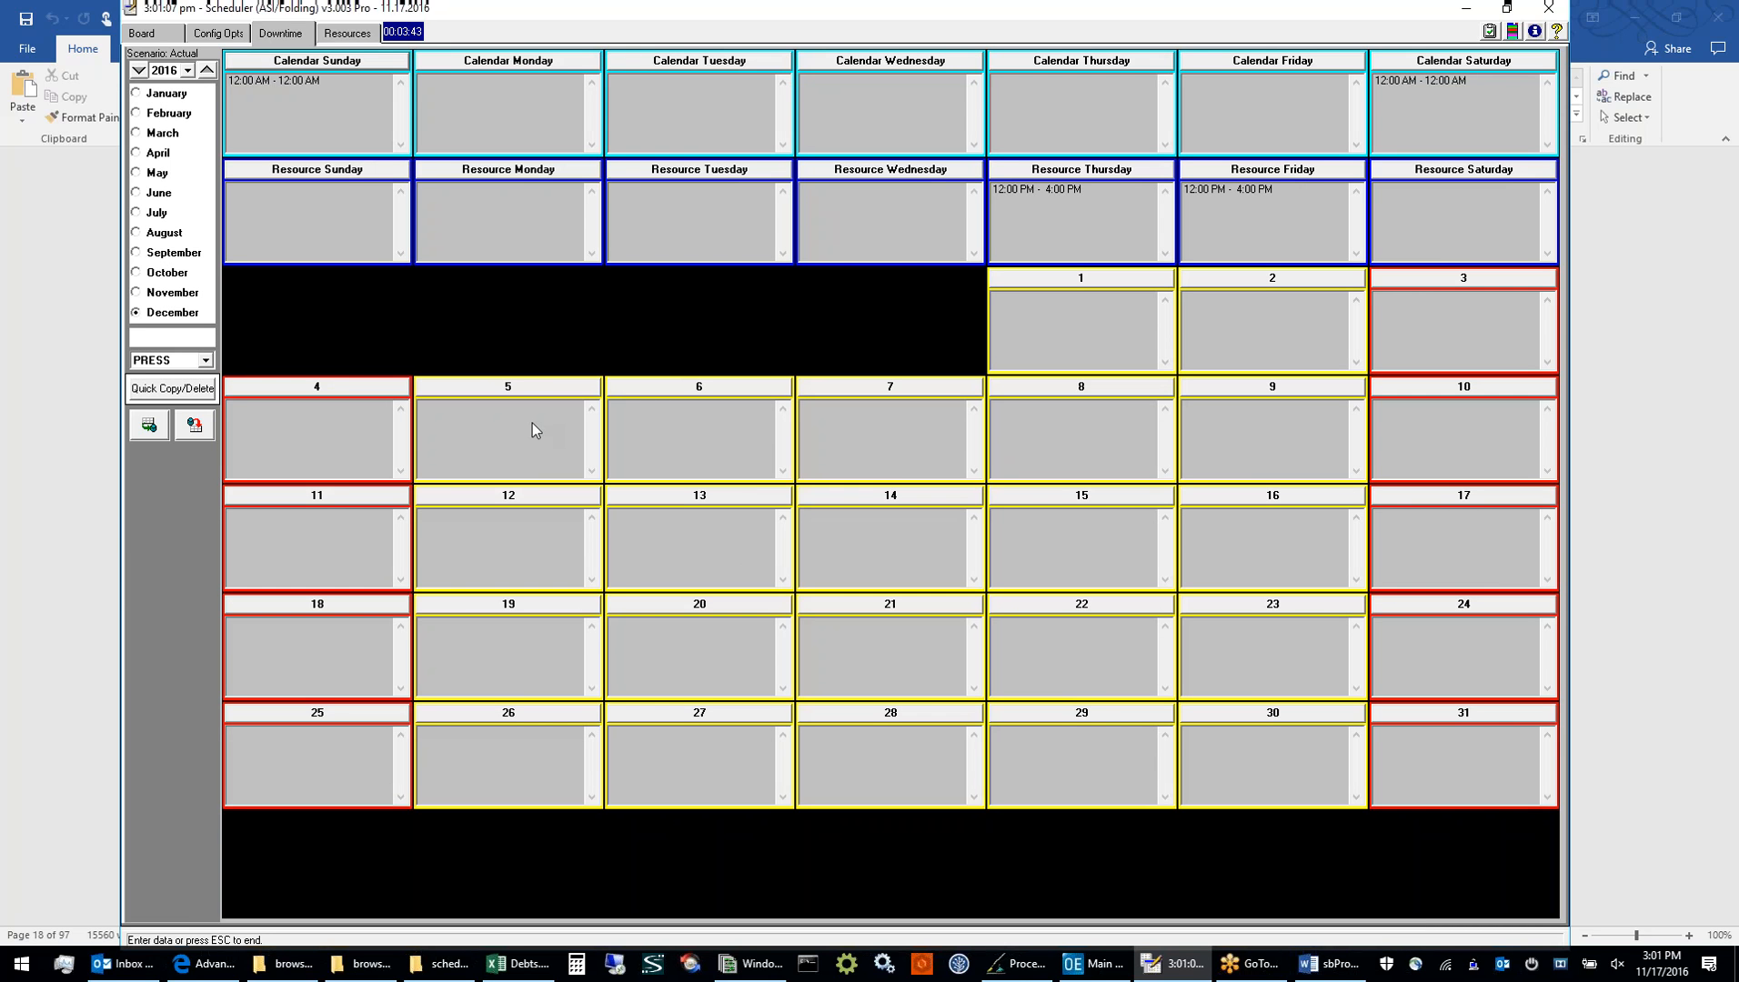
# Review the scheduler's color, label and priority configuration settings and return to the schedule board
pyautogui.click(162, 37)
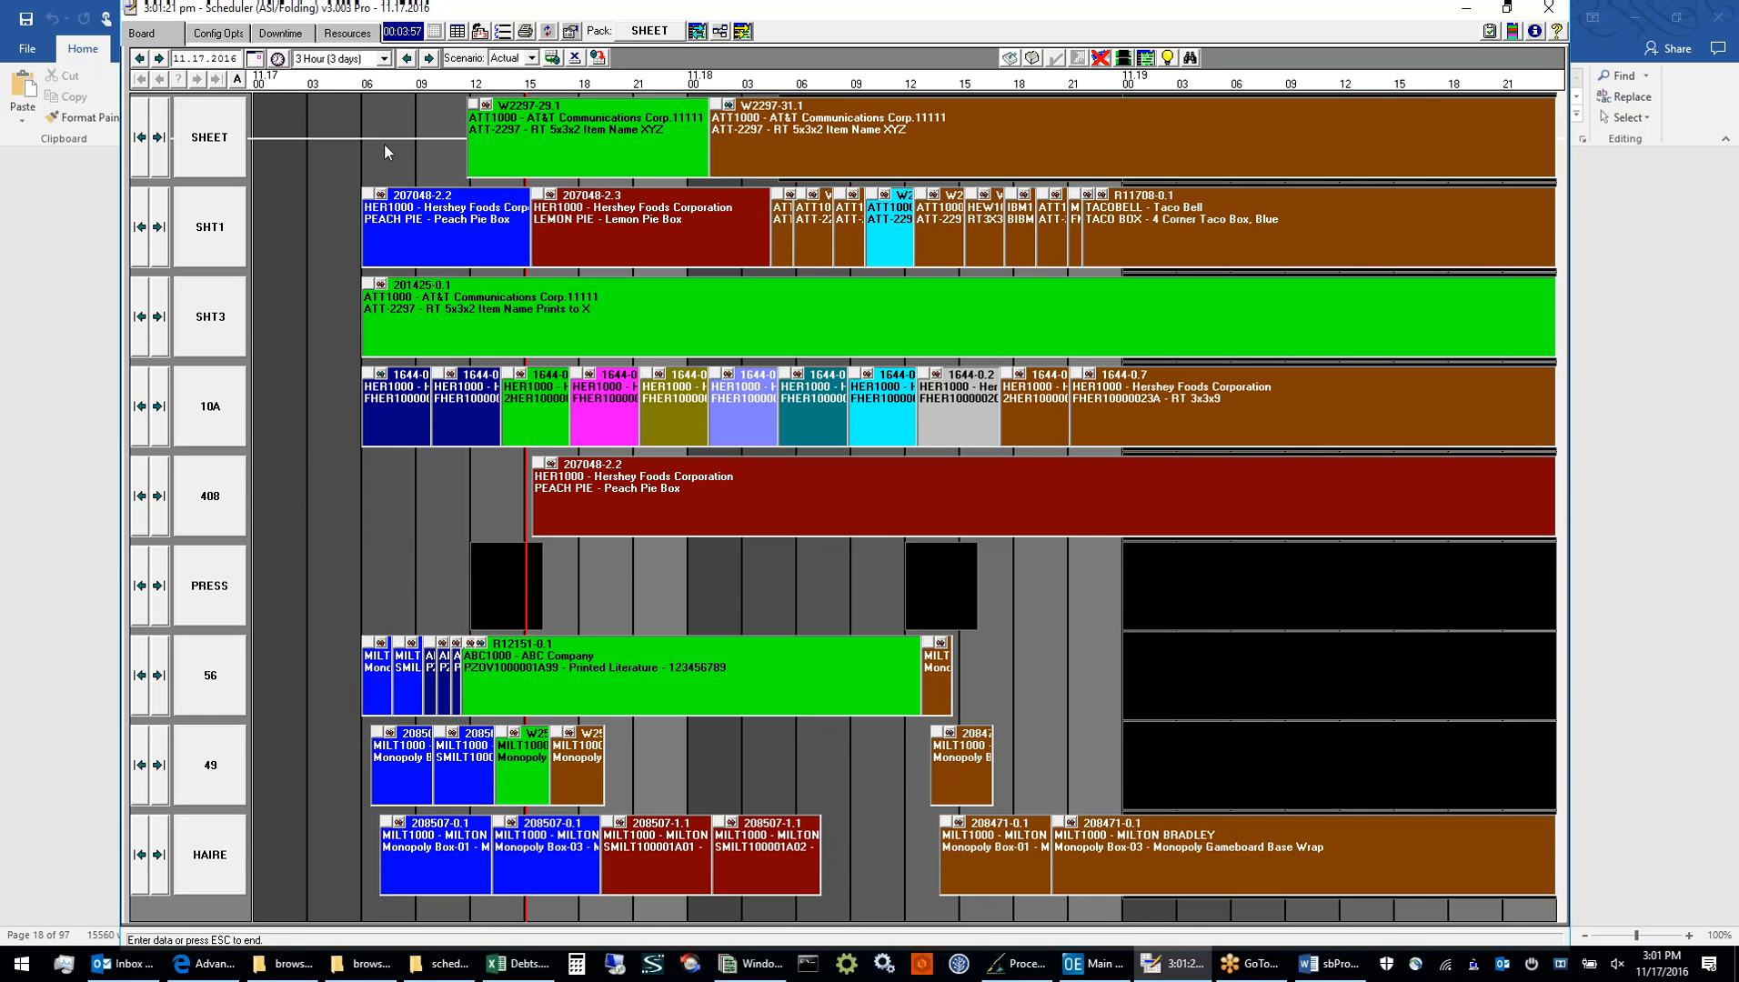
pyautogui.click(227, 37)
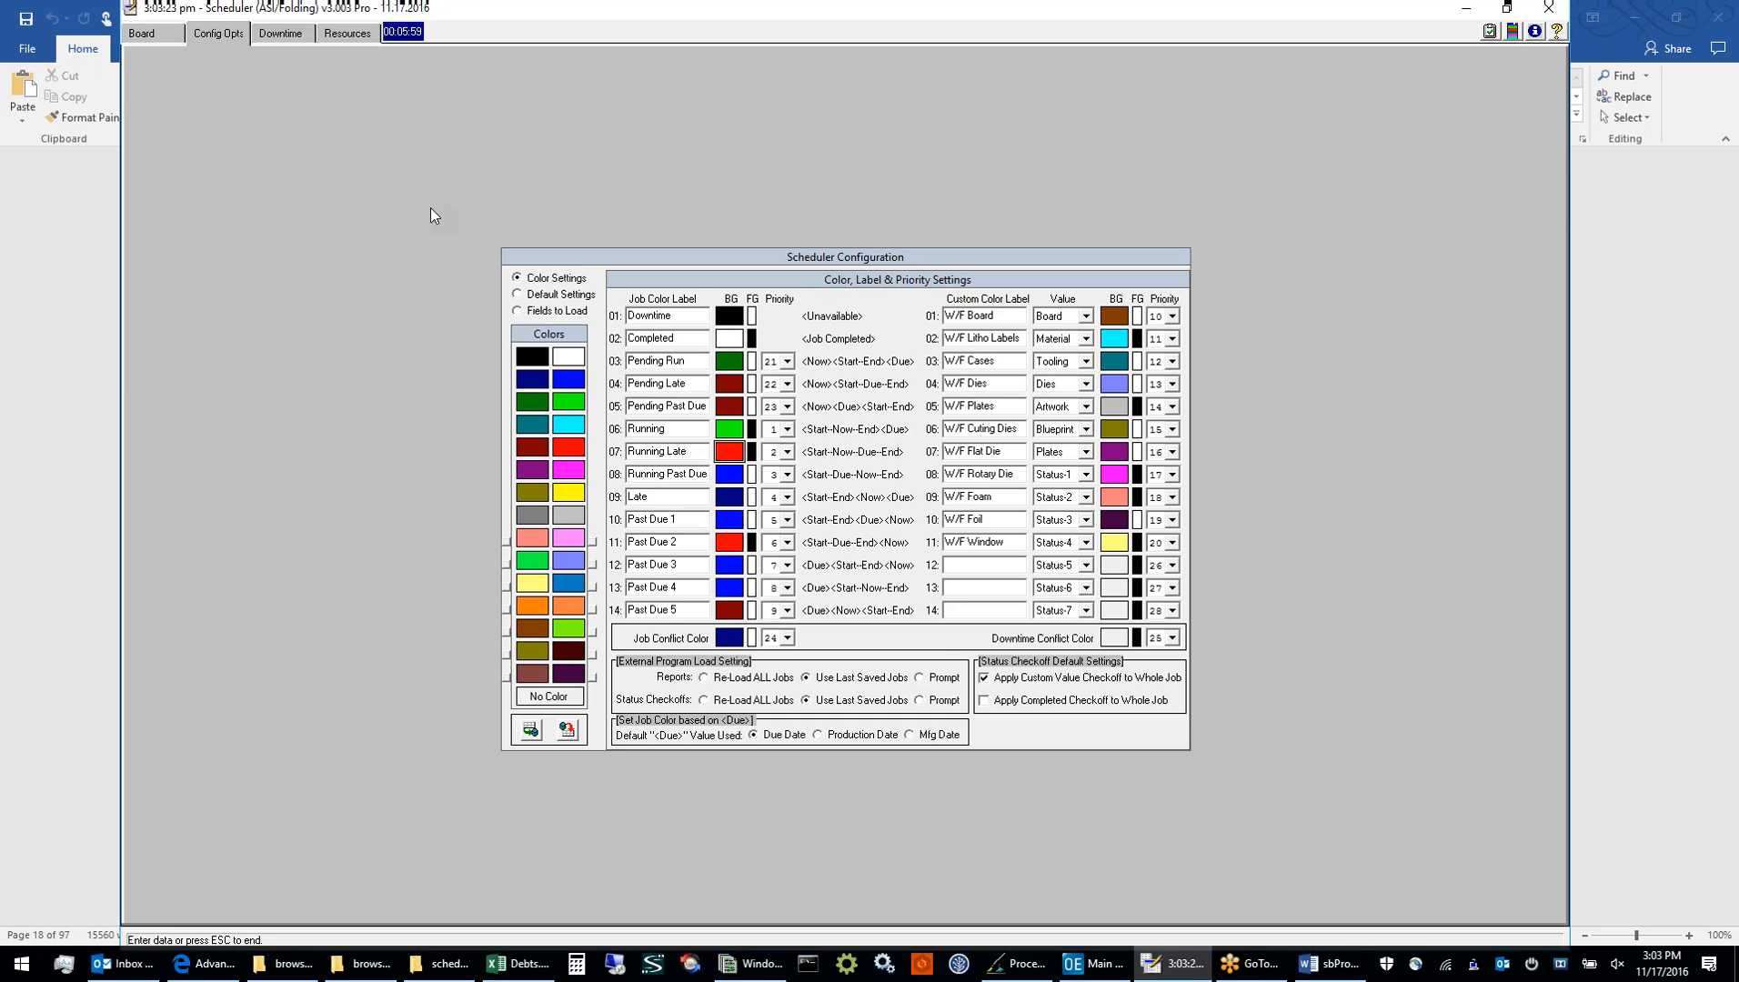
pyautogui.click(142, 33)
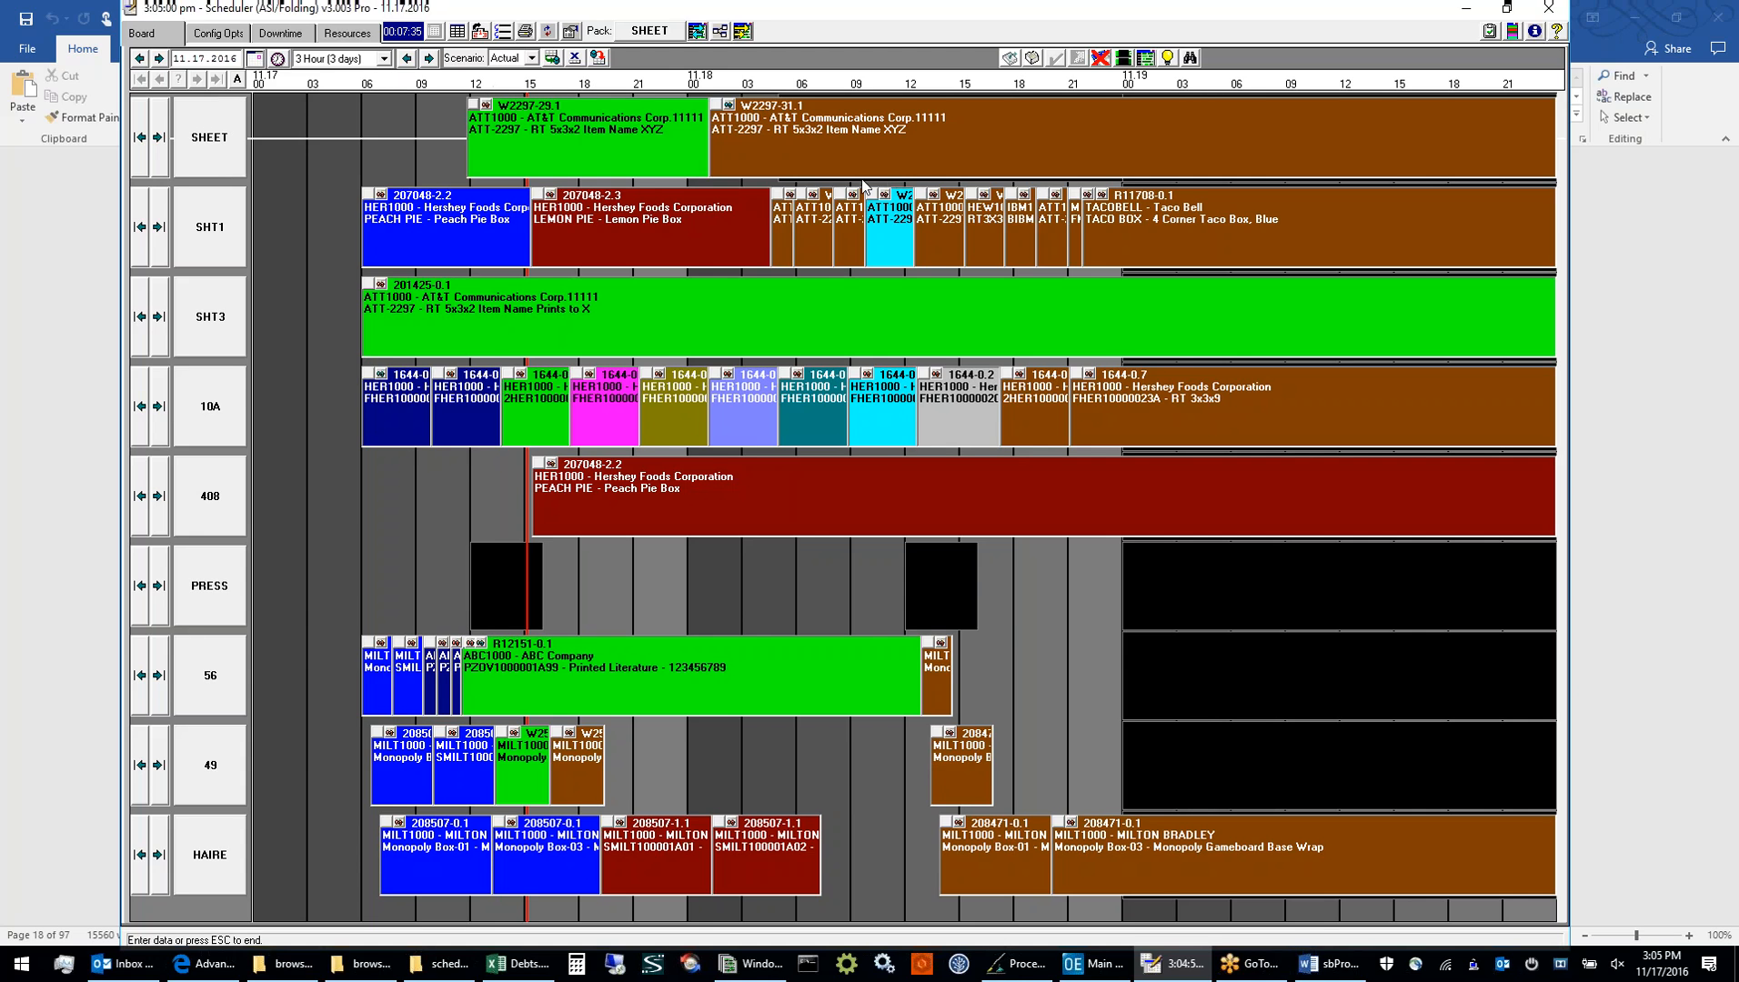
# Open the full-size job list and review its field filter for dates, job, customer, board and vendor ranges
pyautogui.click(1194, 58)
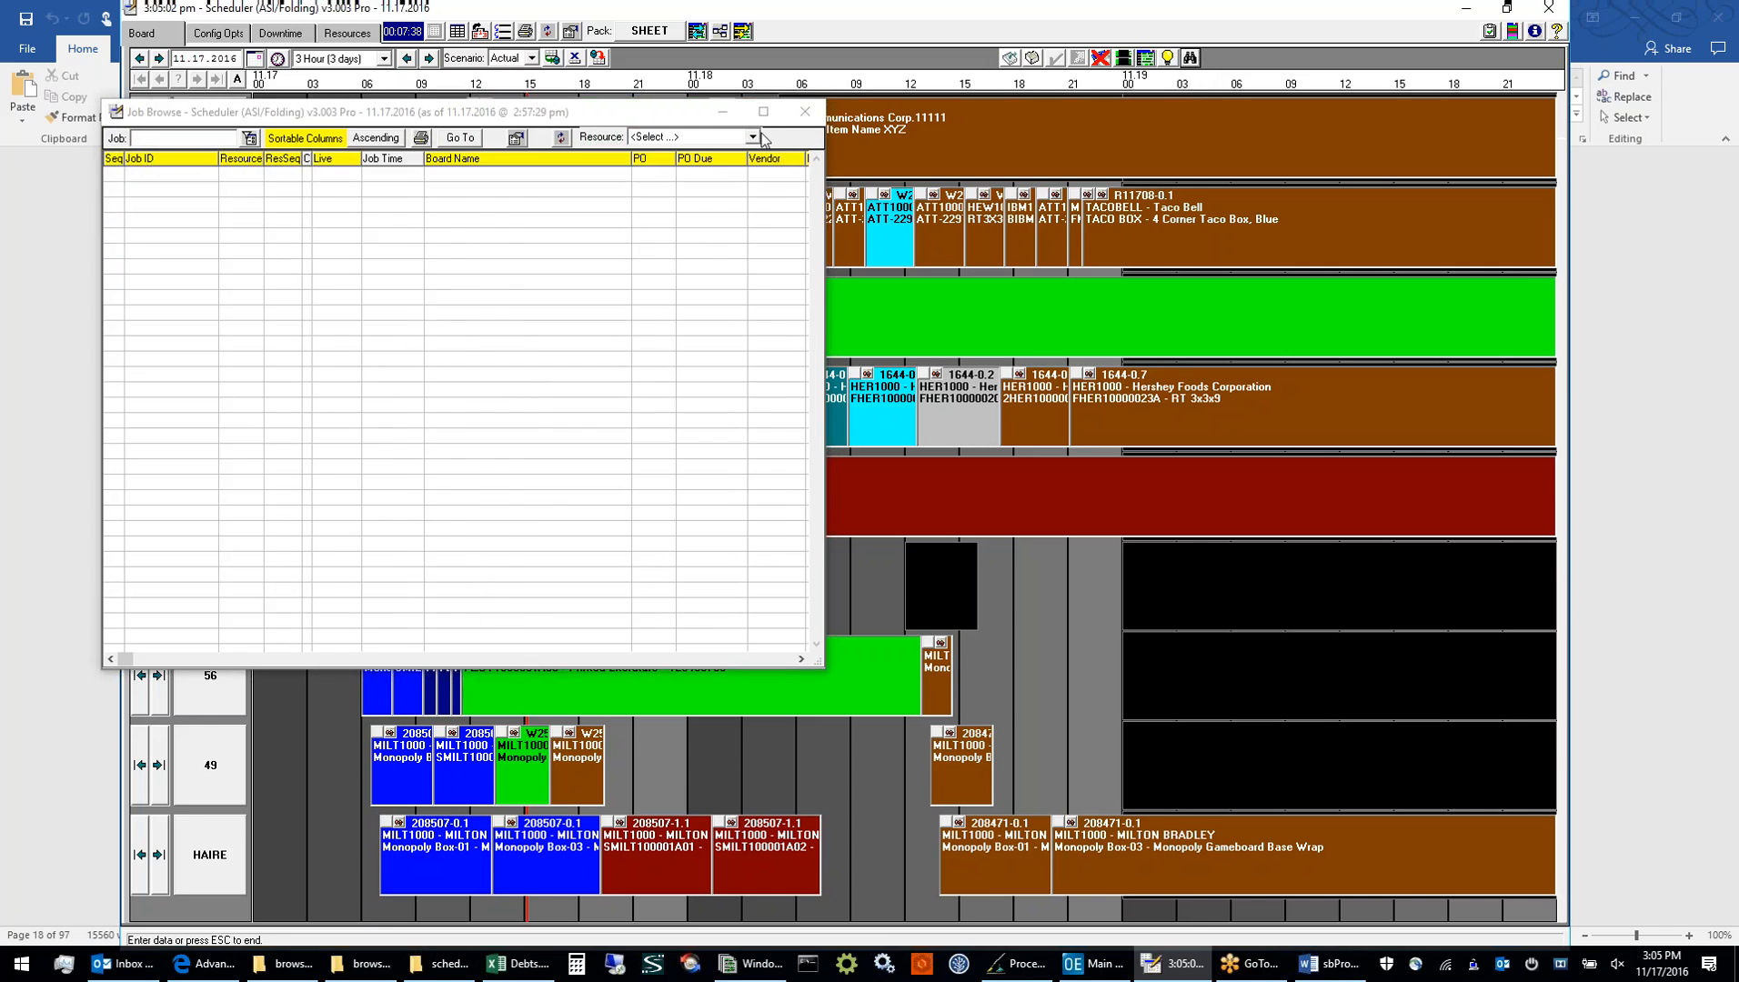
pyautogui.click(764, 113)
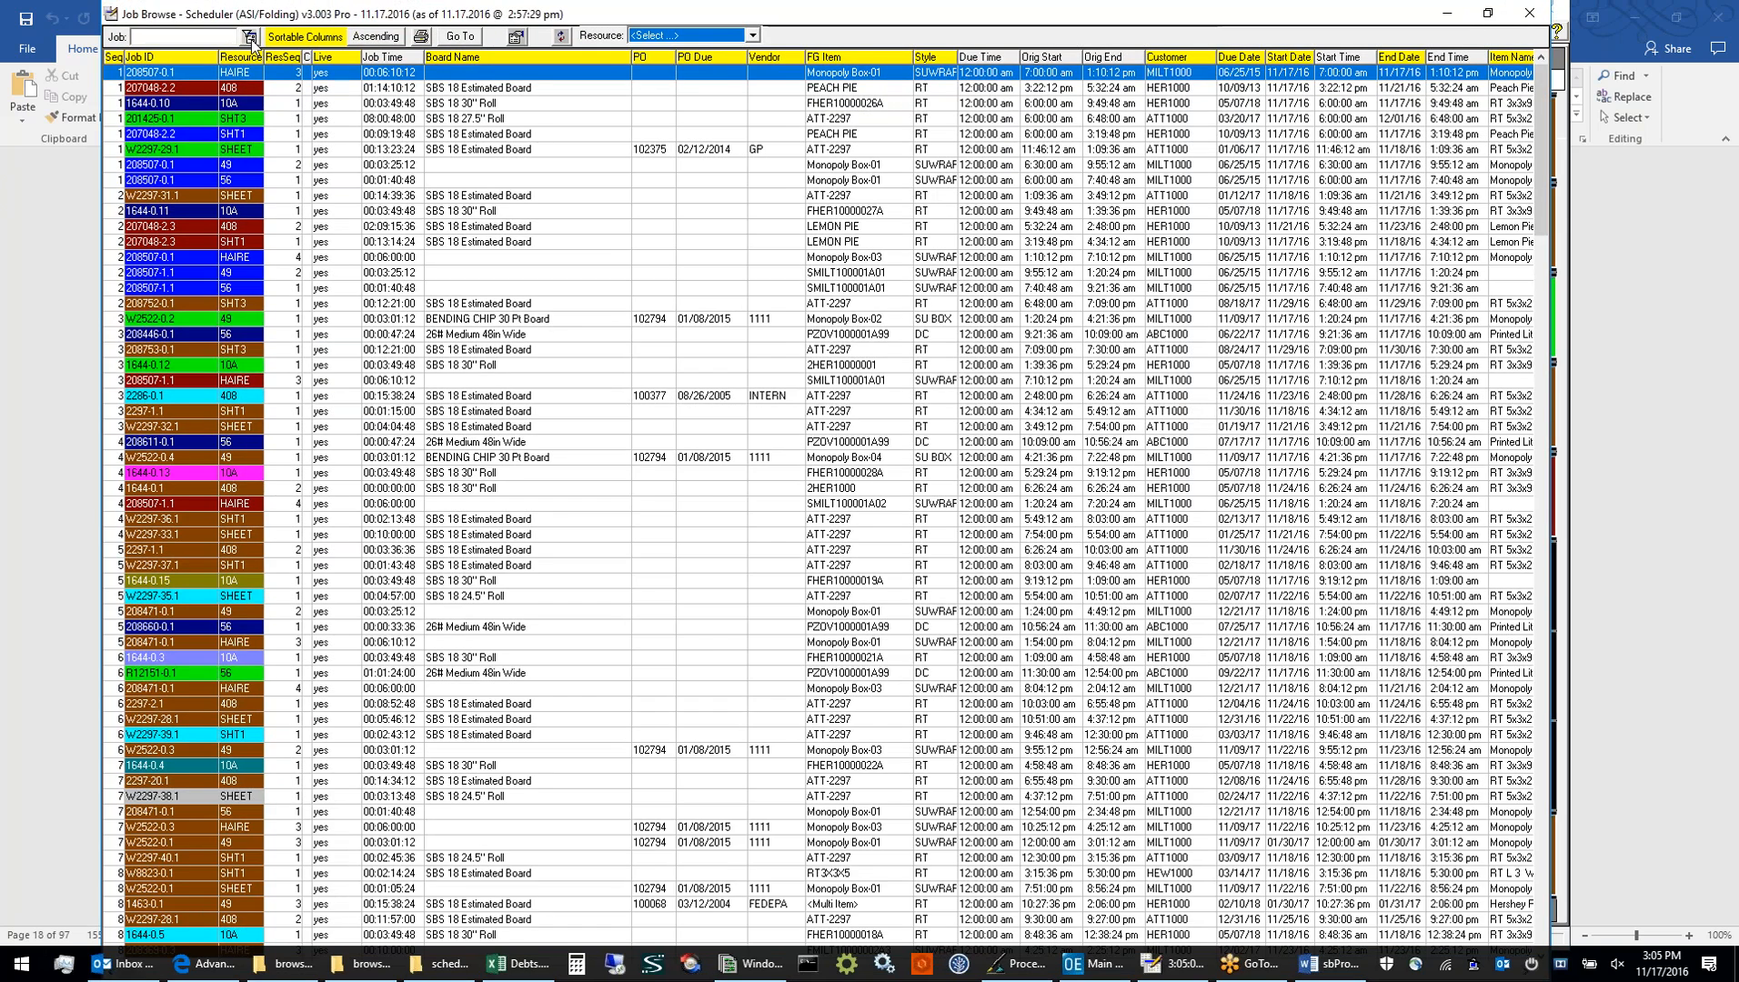
pyautogui.click(250, 36)
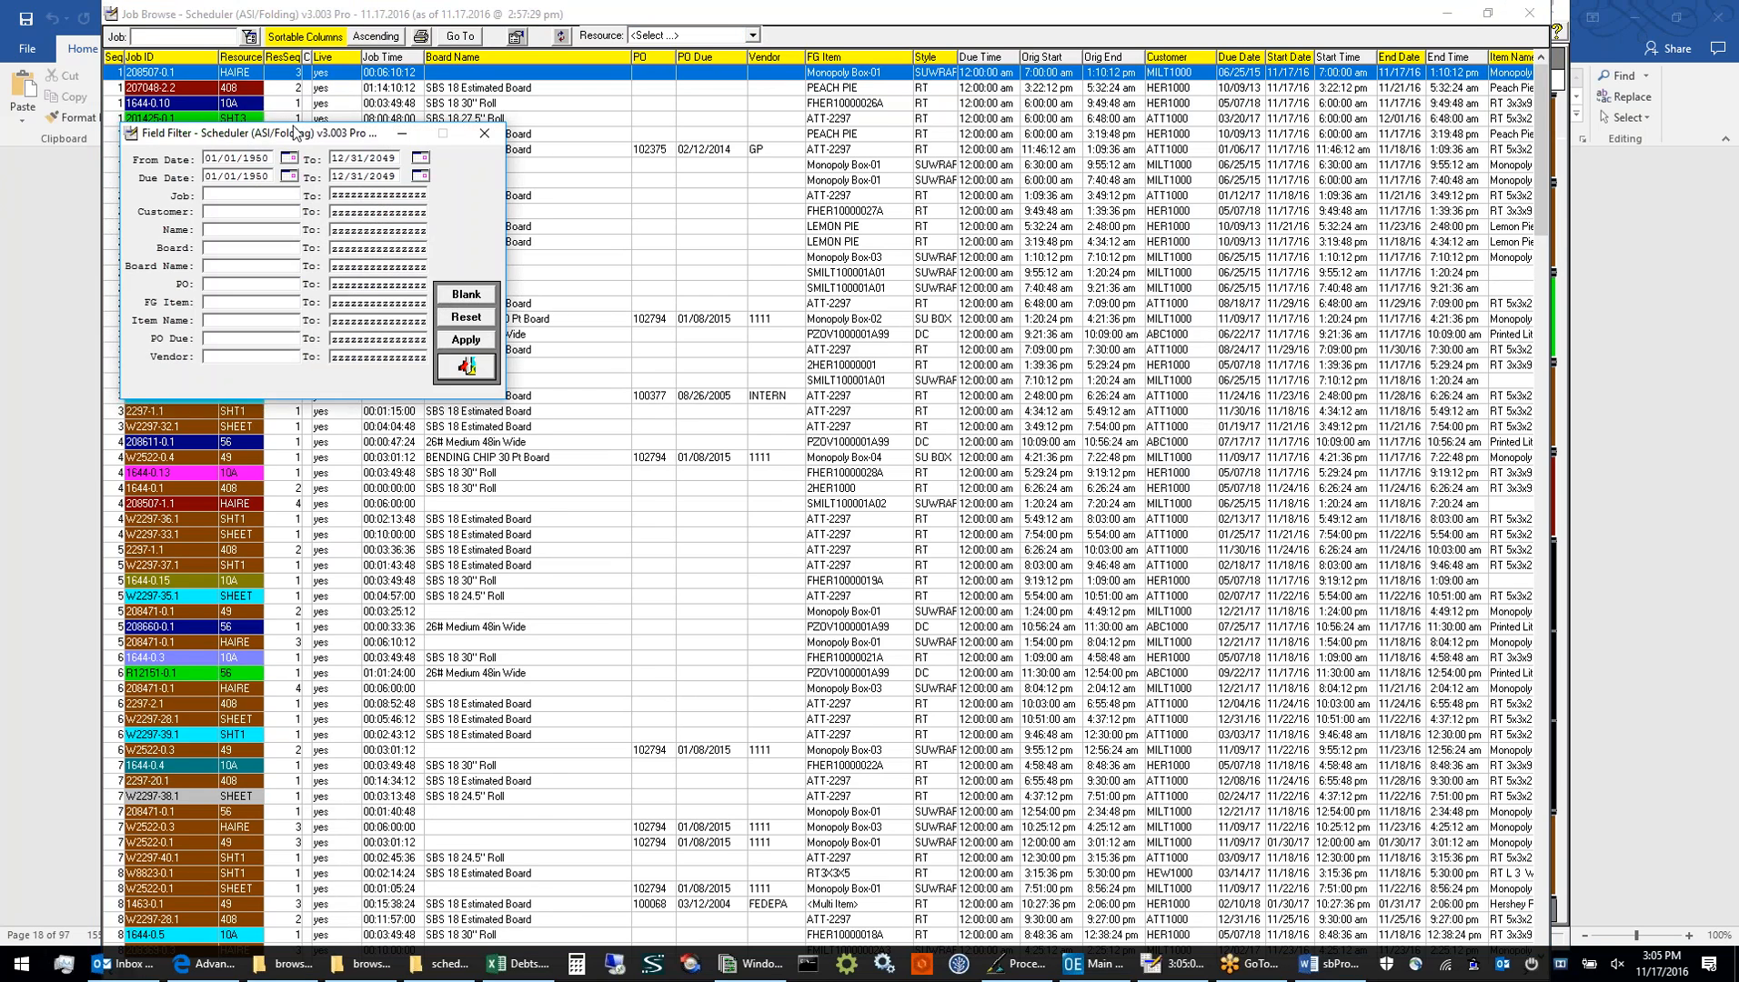
pyautogui.moveTo(293, 136); pyautogui.dragTo(679, 198)
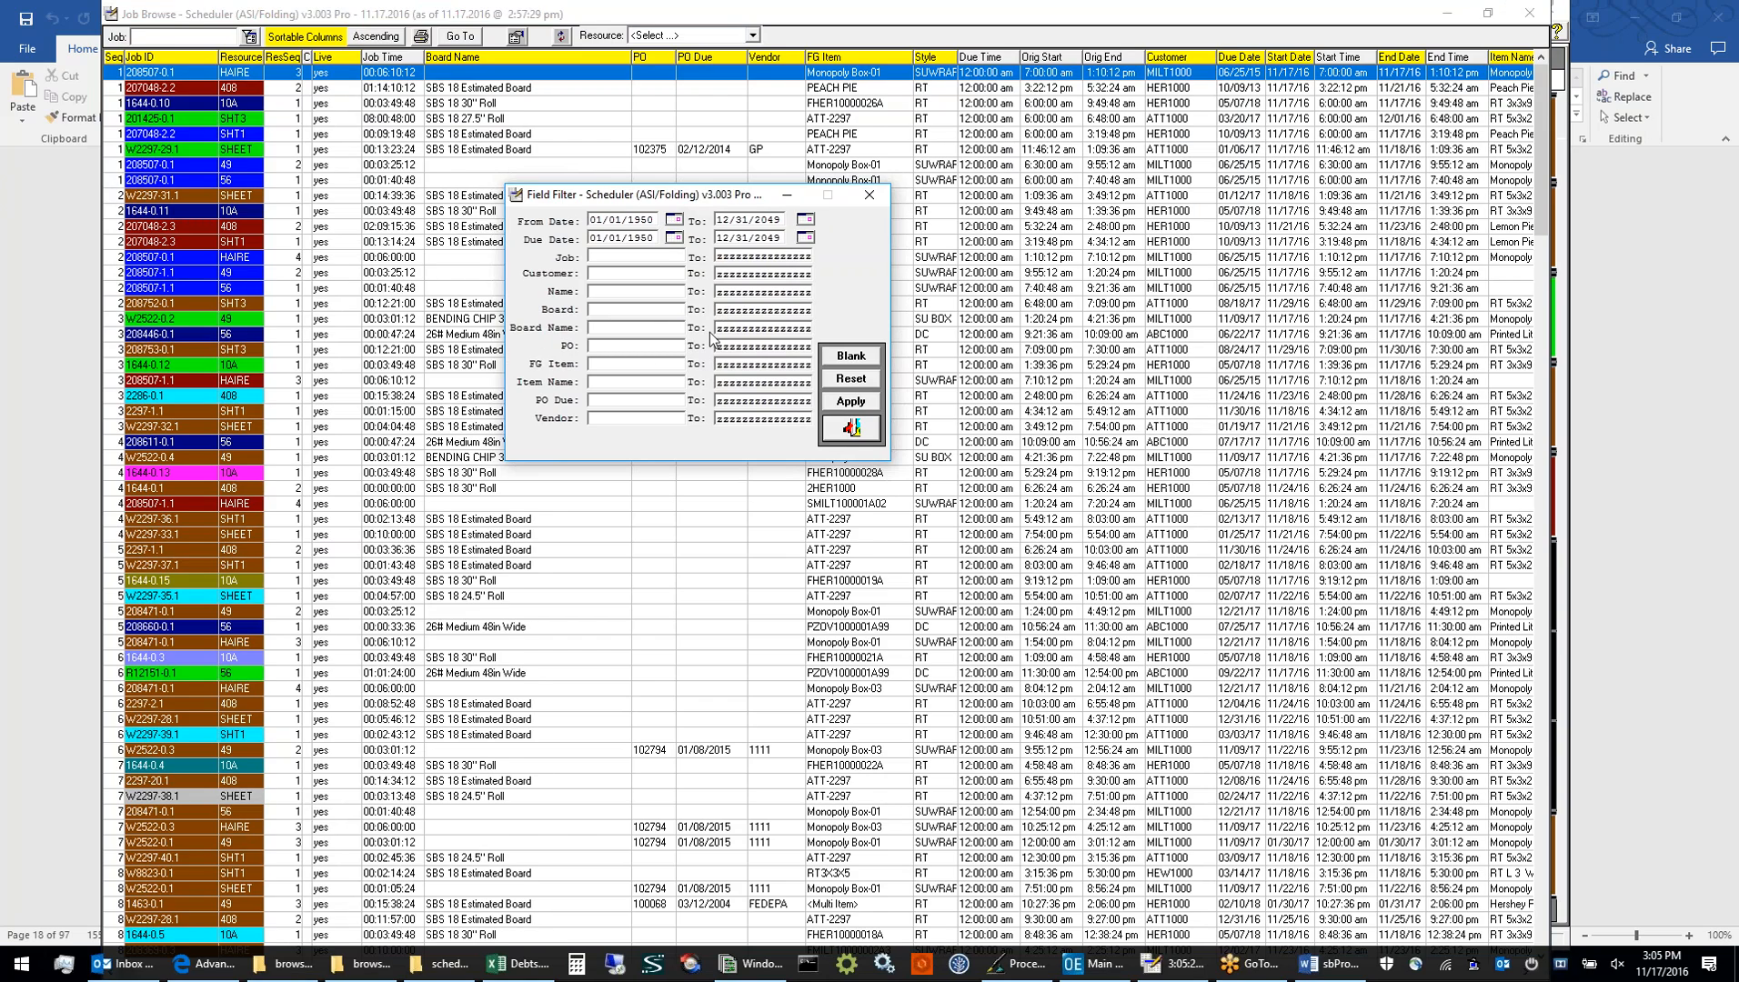
pyautogui.click(834, 407)
pyautogui.moveTo(688, 206); pyautogui.dragTo(207, 209)
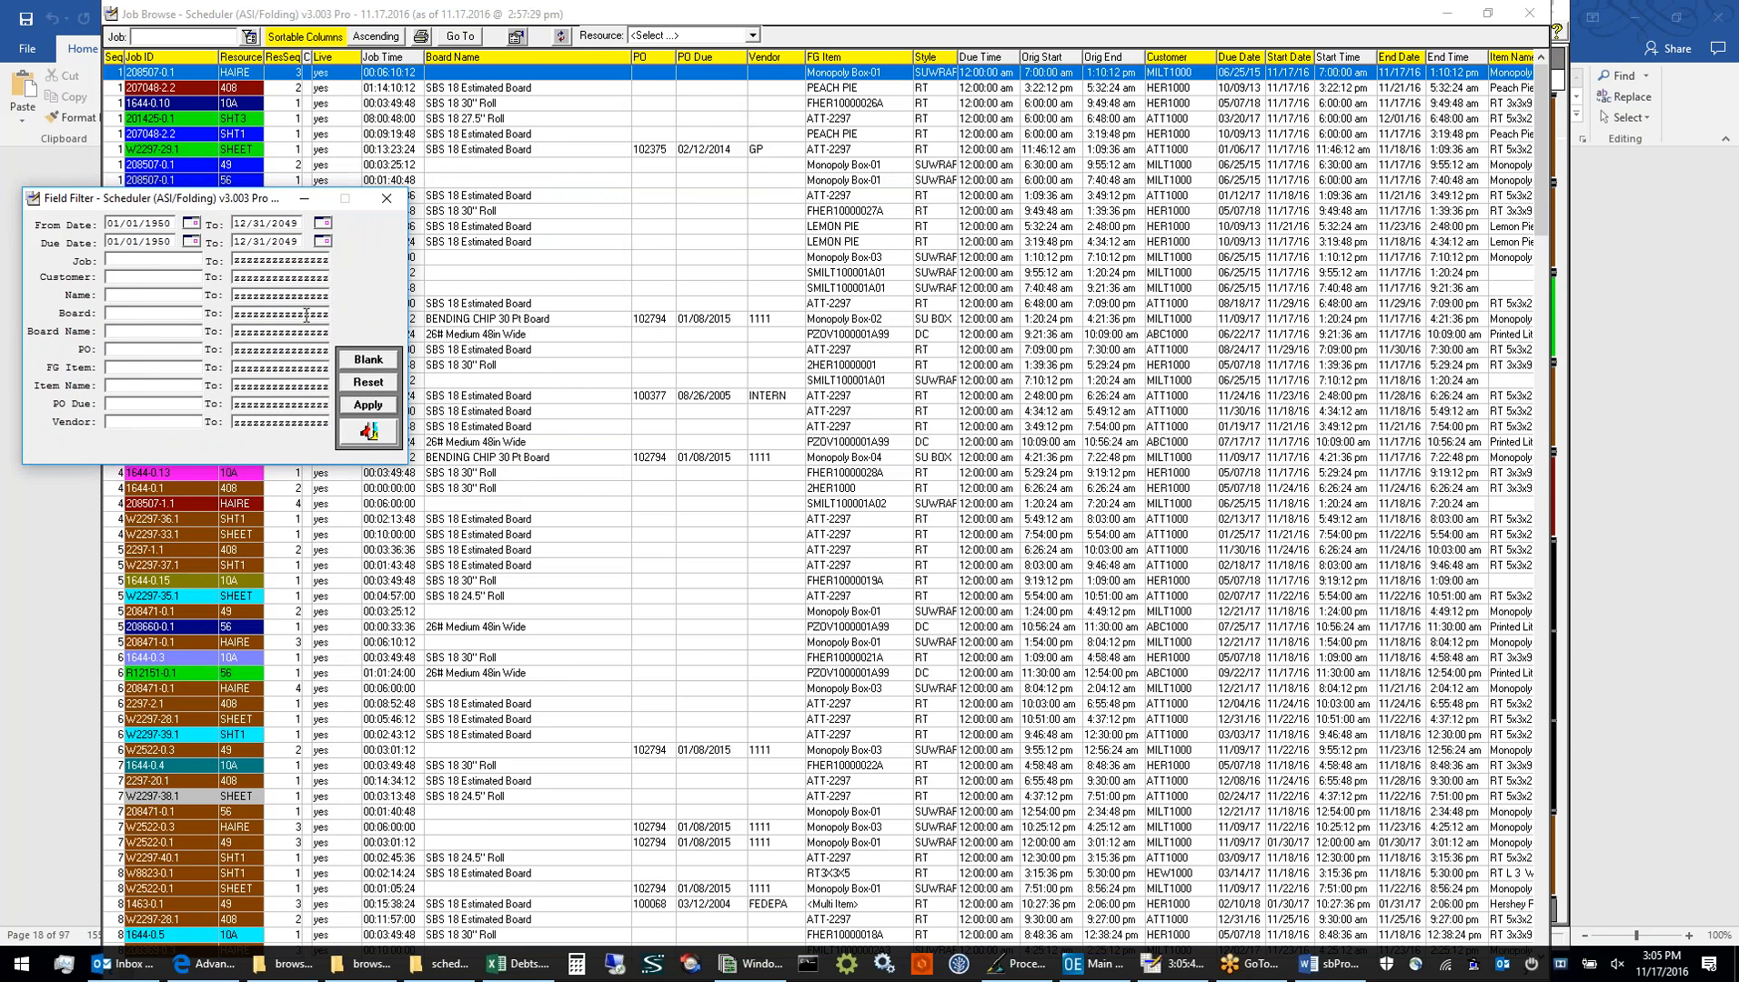
# Sort the job list by FG Item, by Vendor and by Board Name in turn
pyautogui.click(862, 60)
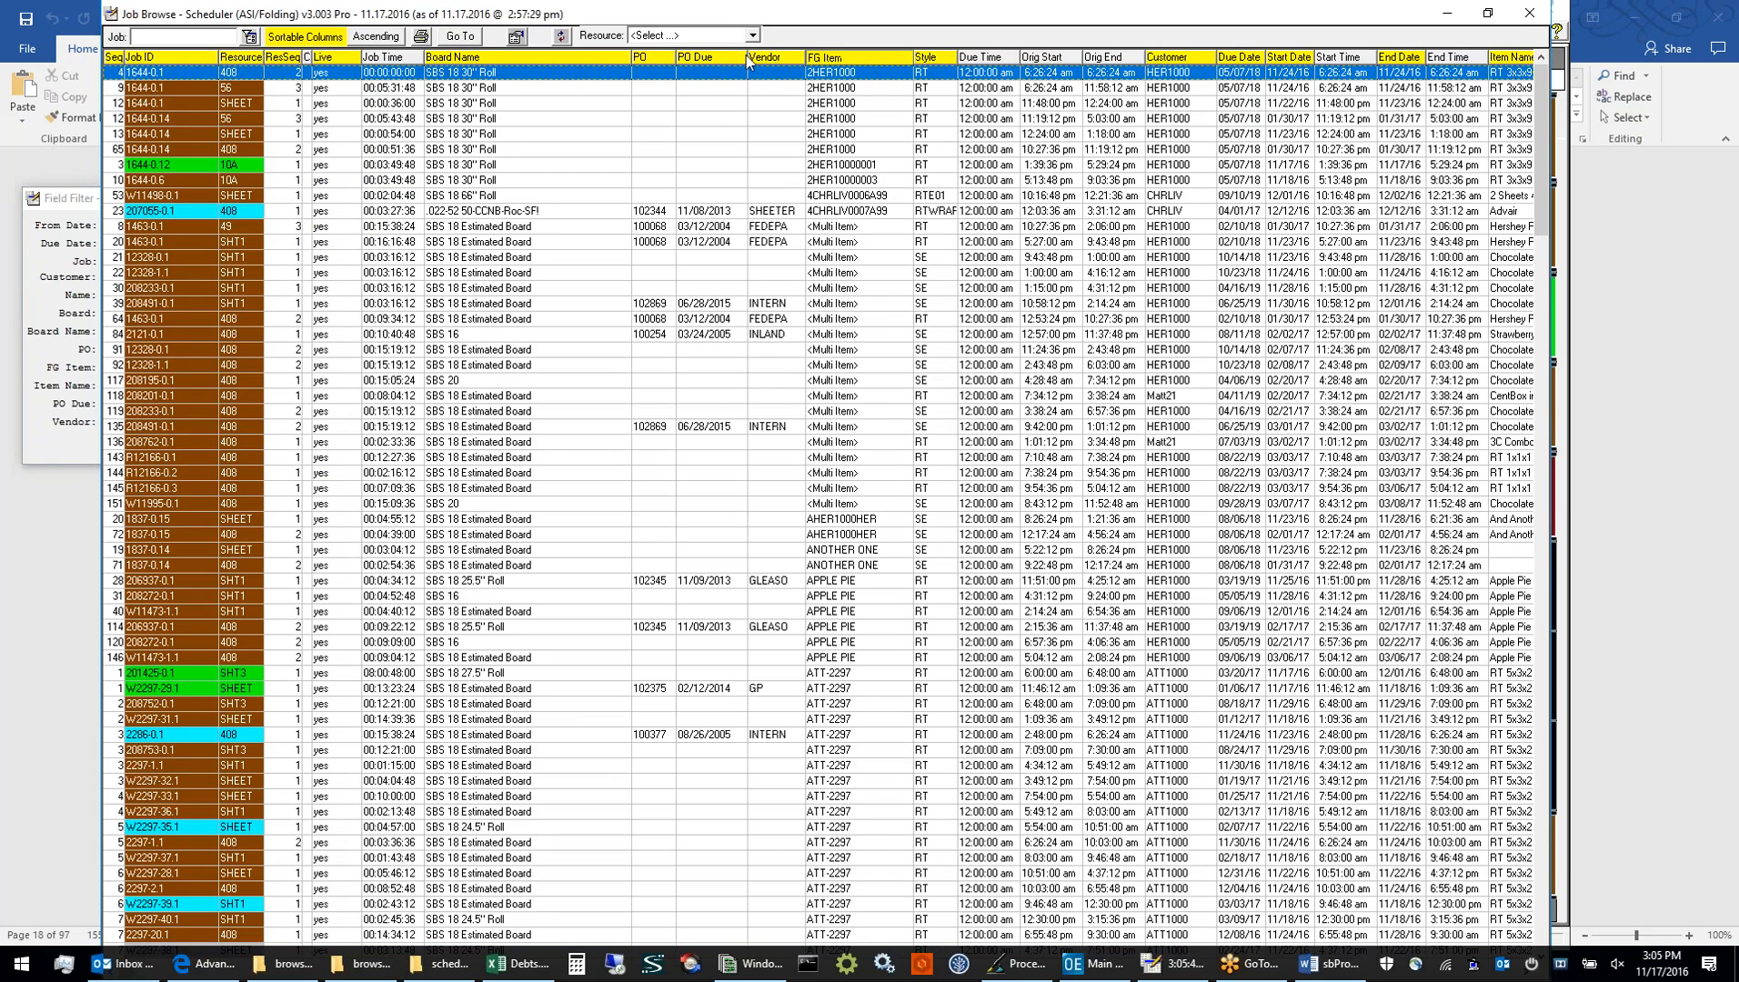
pyautogui.click(747, 60)
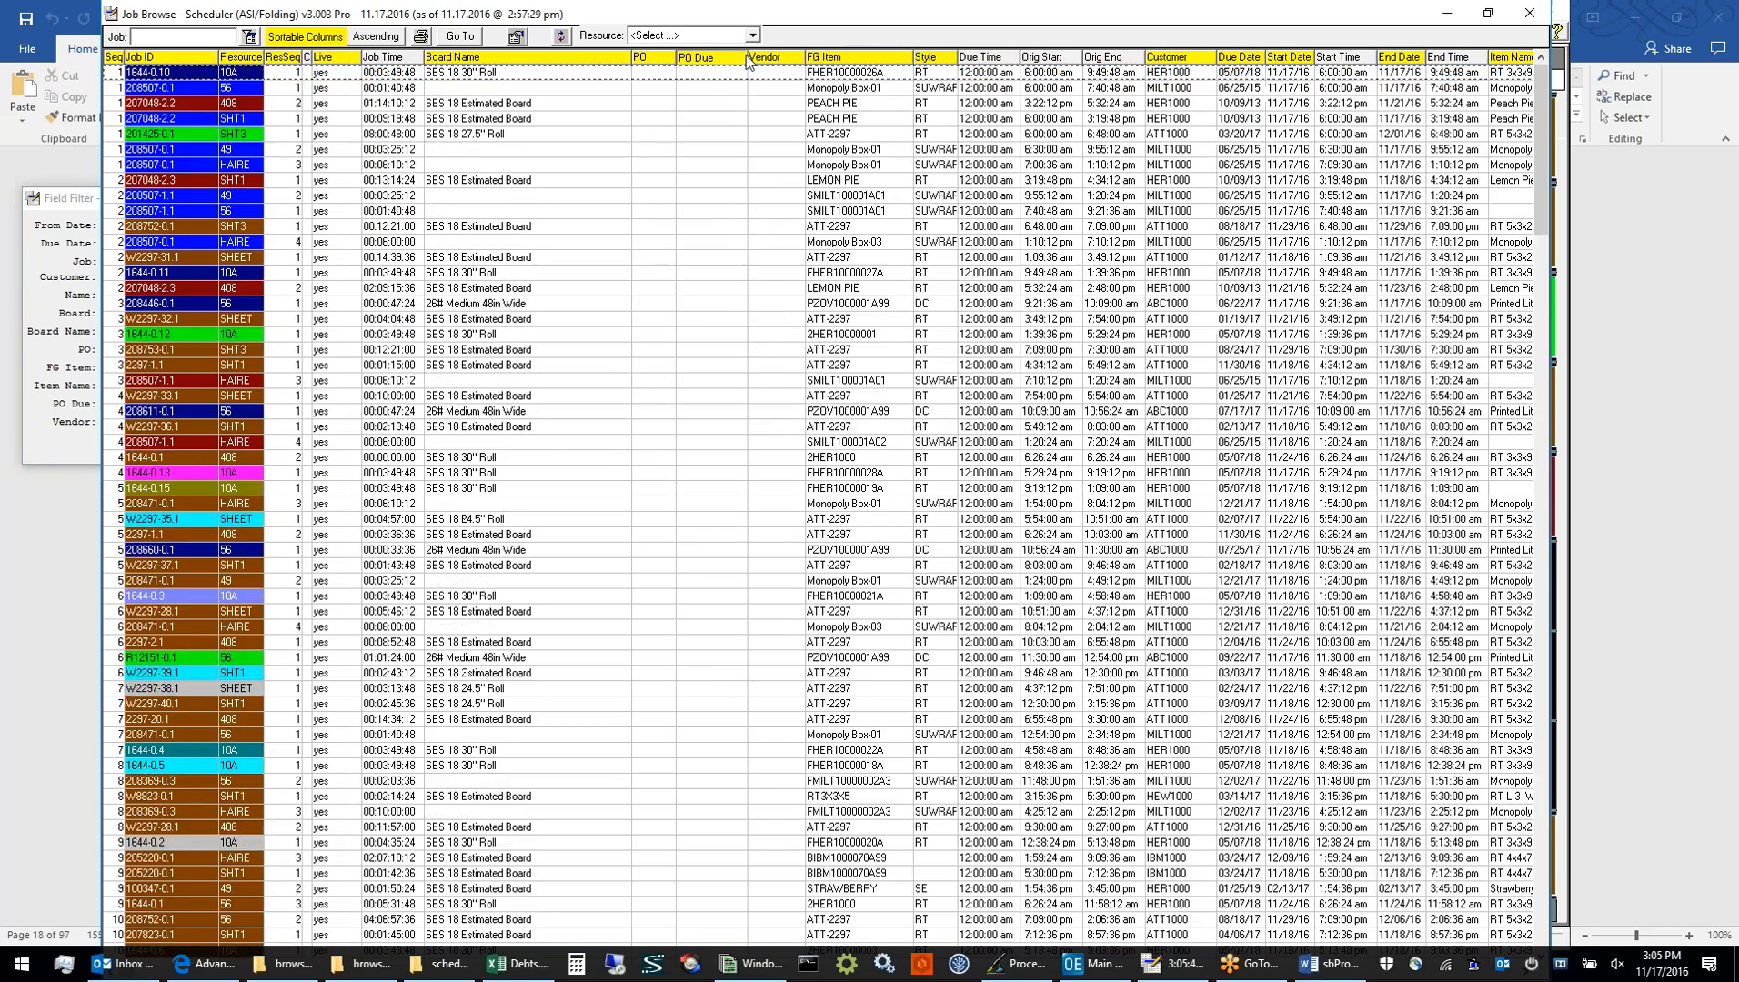
pyautogui.click(587, 61)
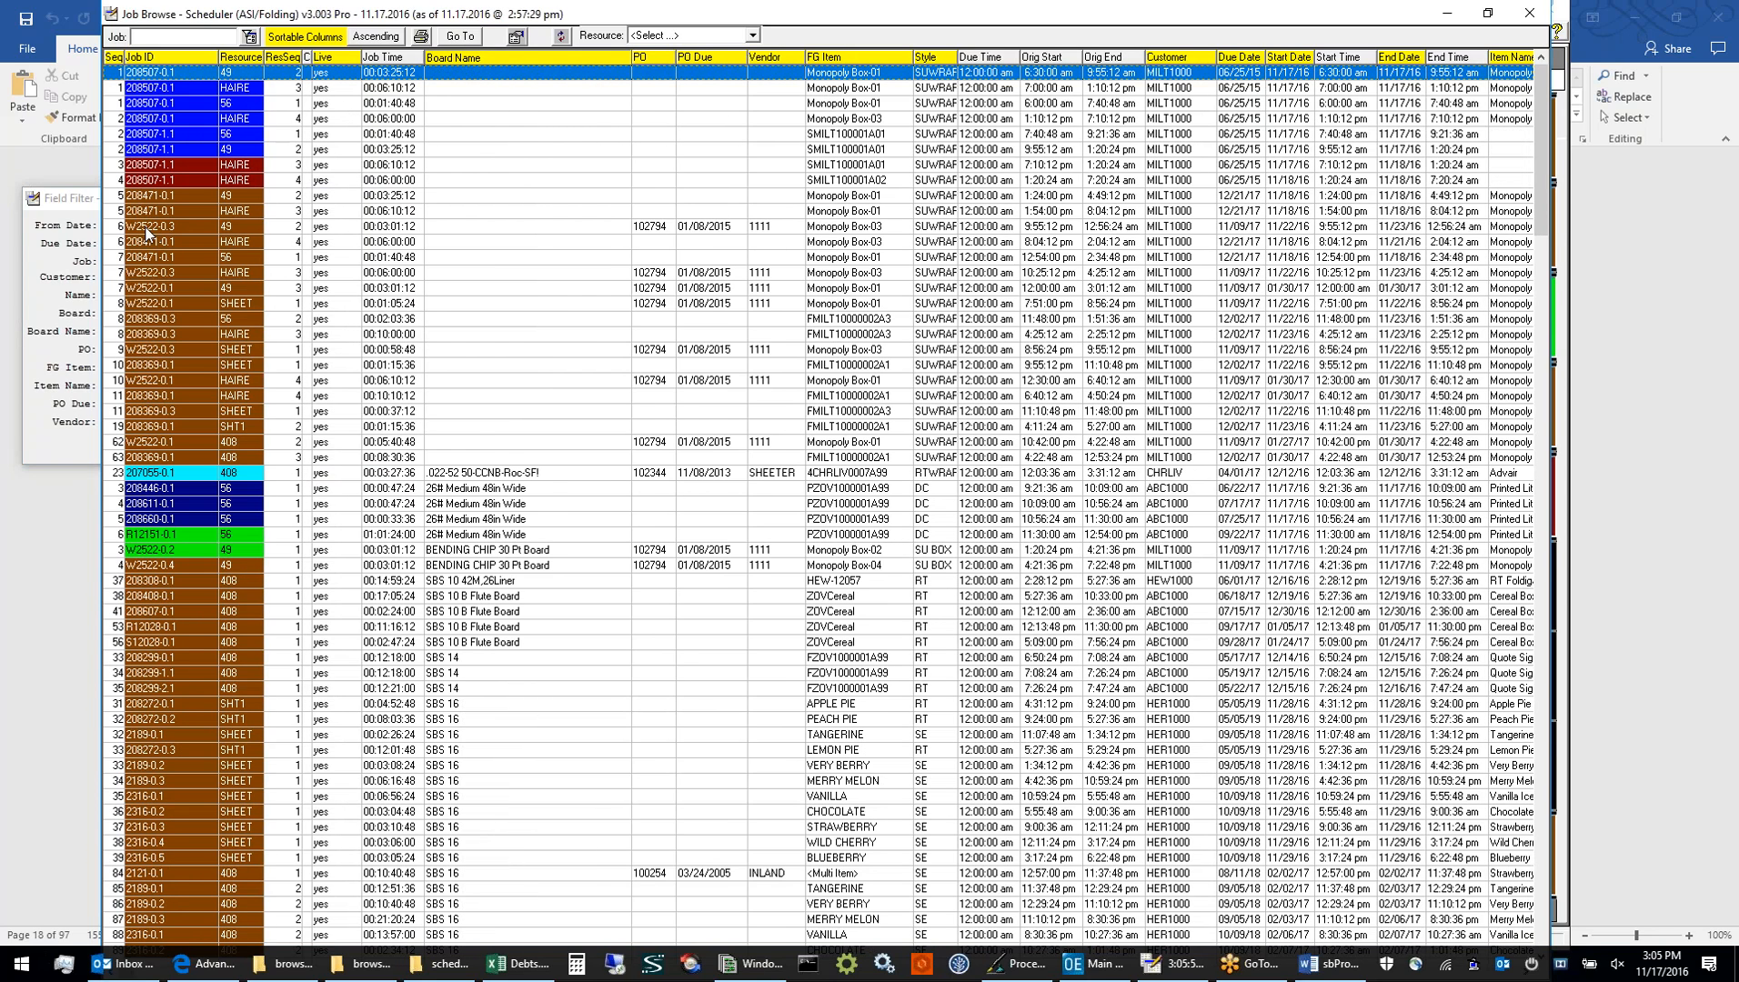
# Bring the field filter back into view, close it without applying any ranges, and leave the job list
pyautogui.click(76, 202)
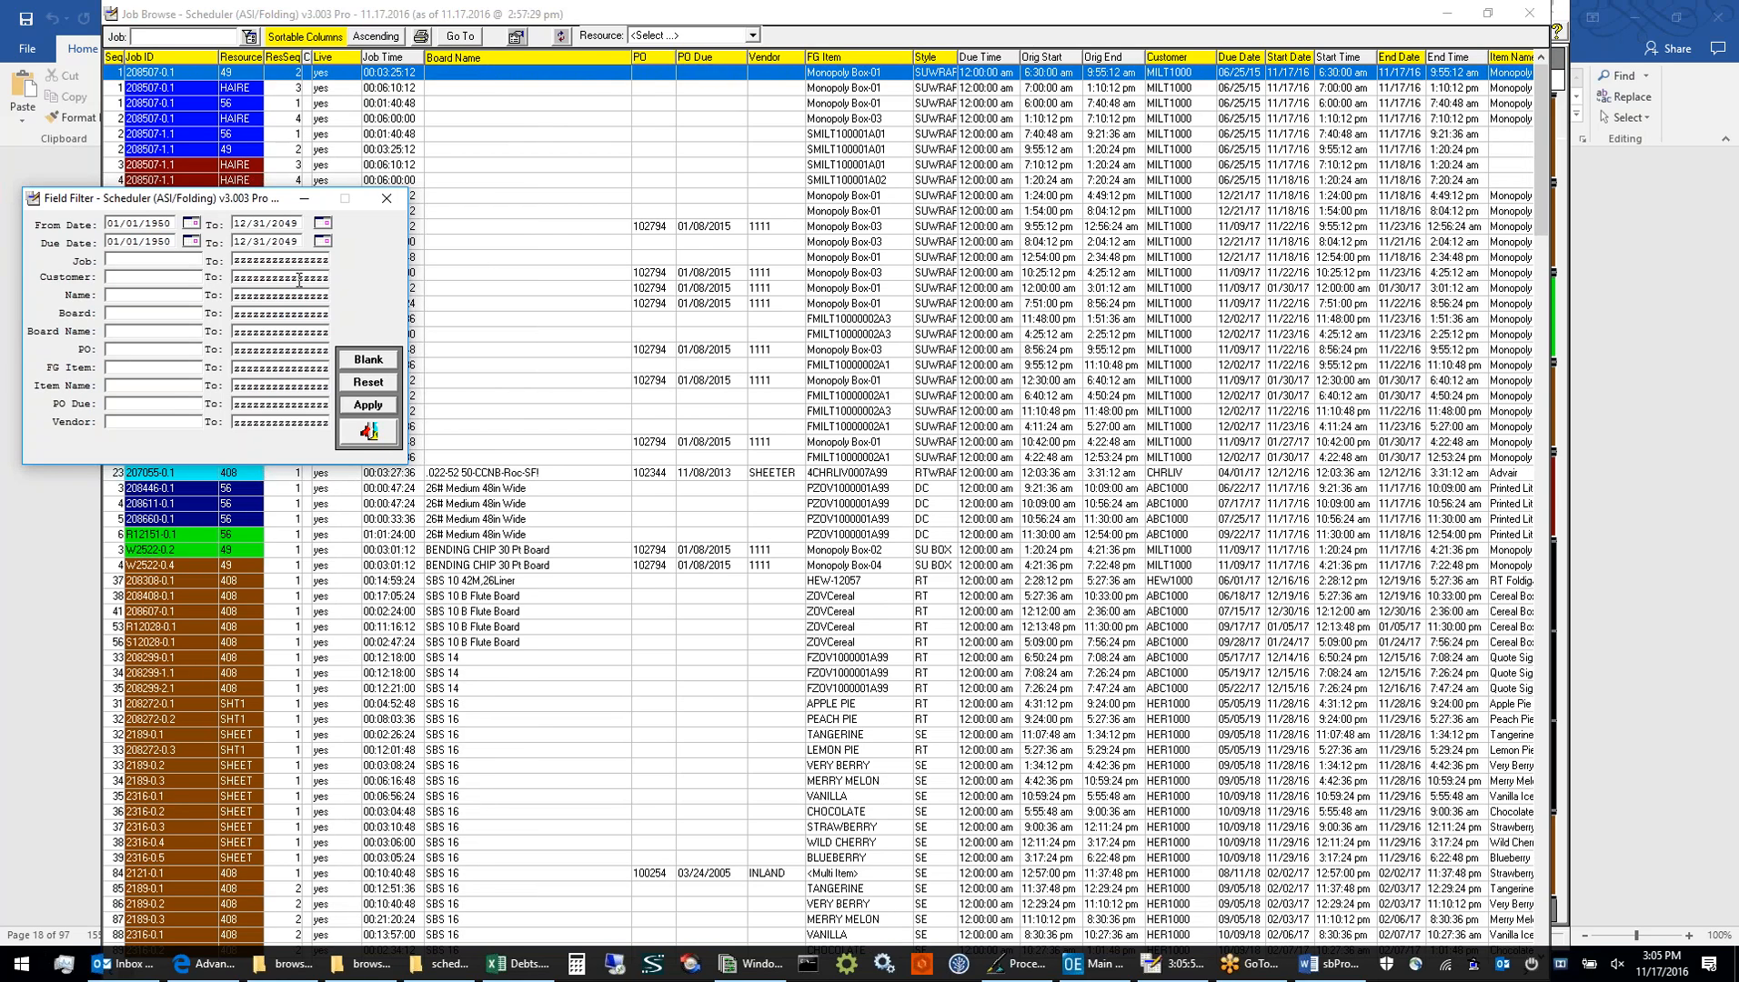
pyautogui.click(389, 443)
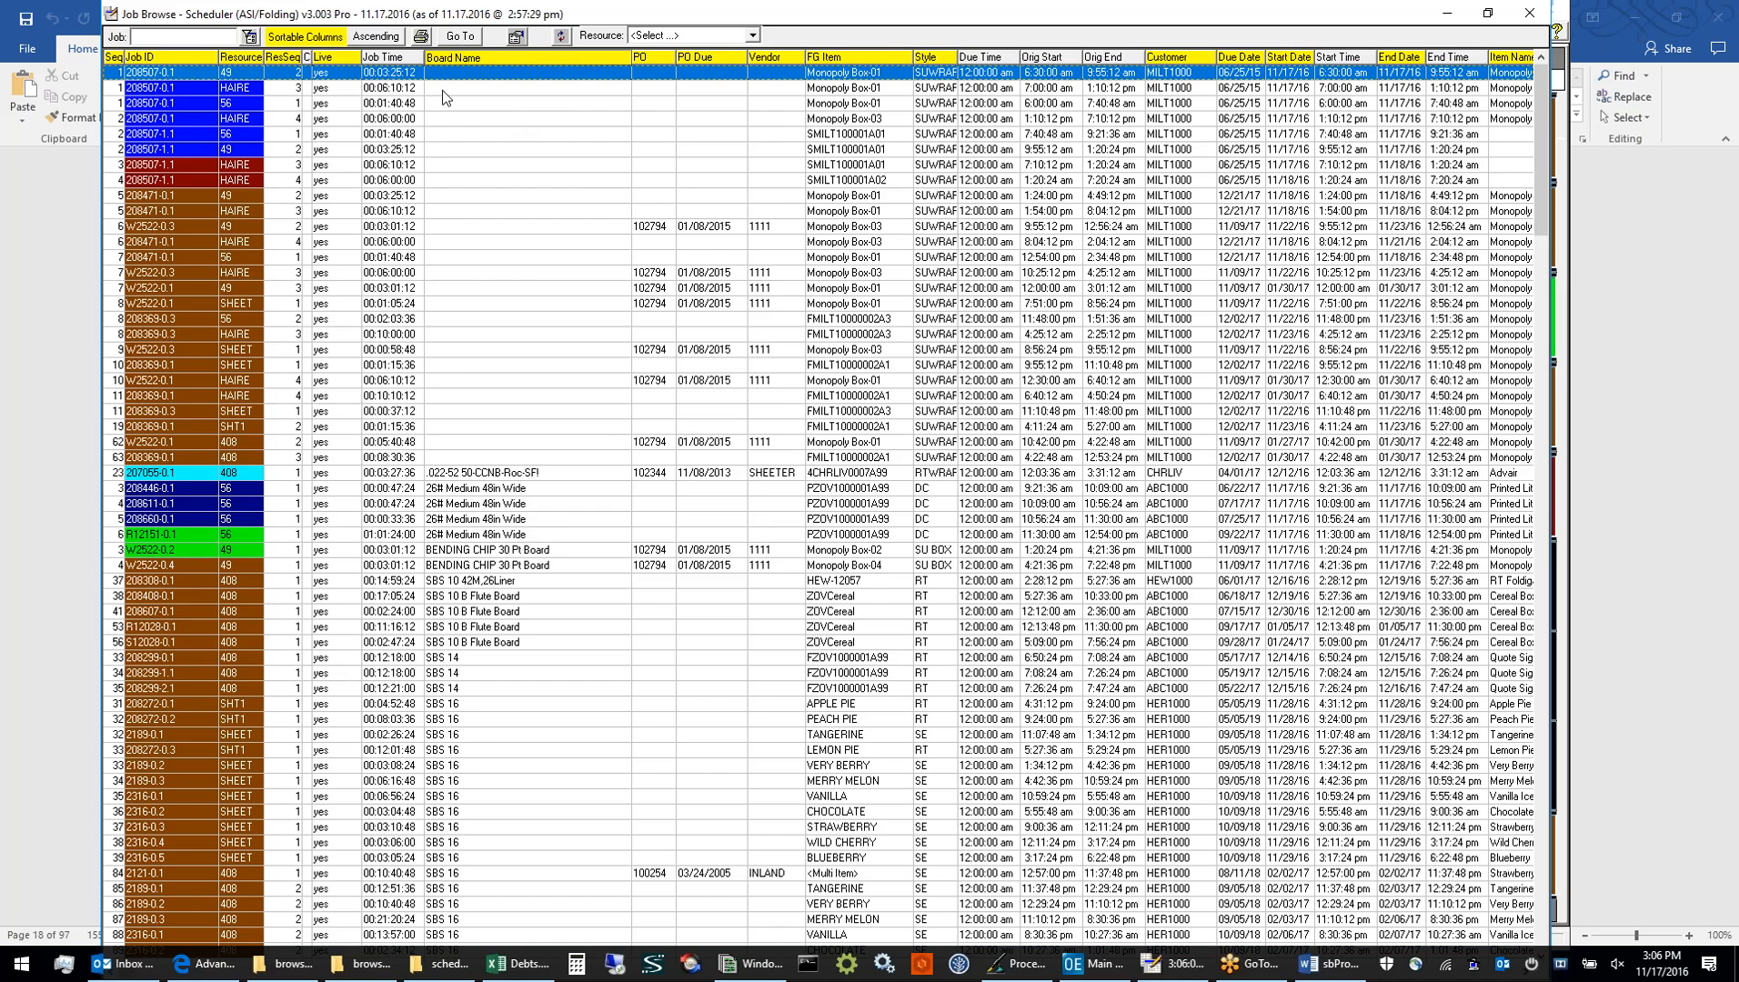
pyautogui.click(1529, 15)
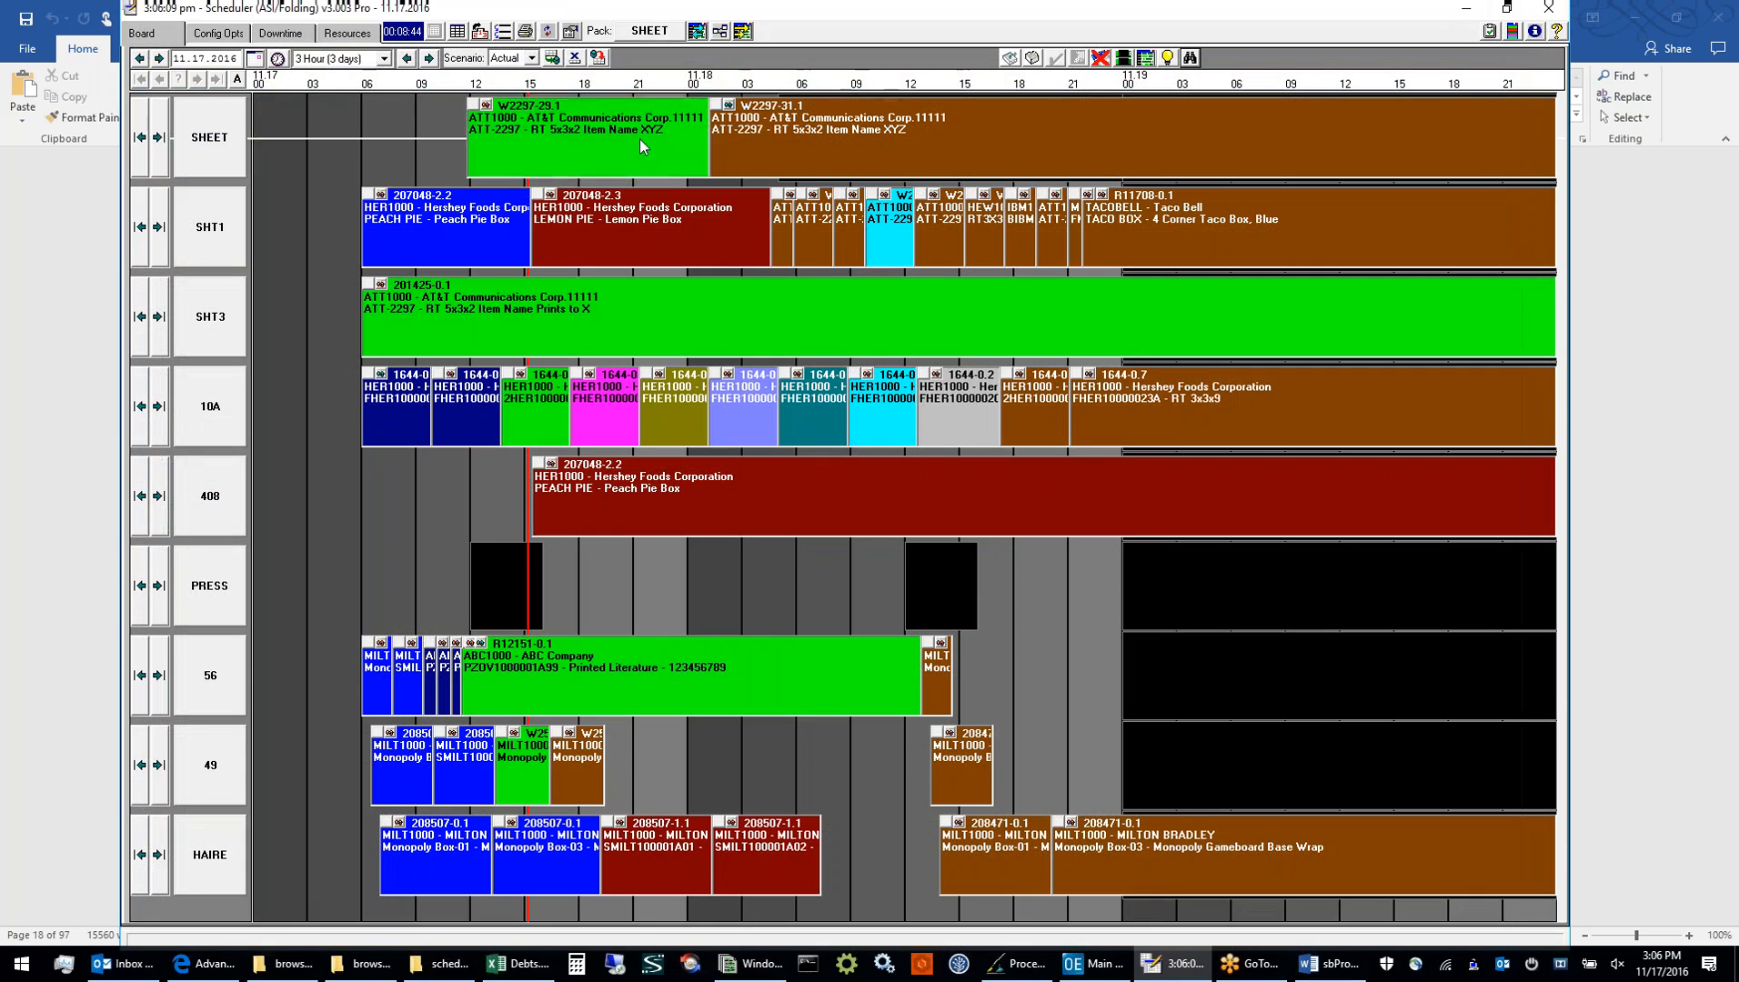
# Highlight job W2297-29.1 on the SHEET resource and clear the selection again
pyautogui.click(639, 138)
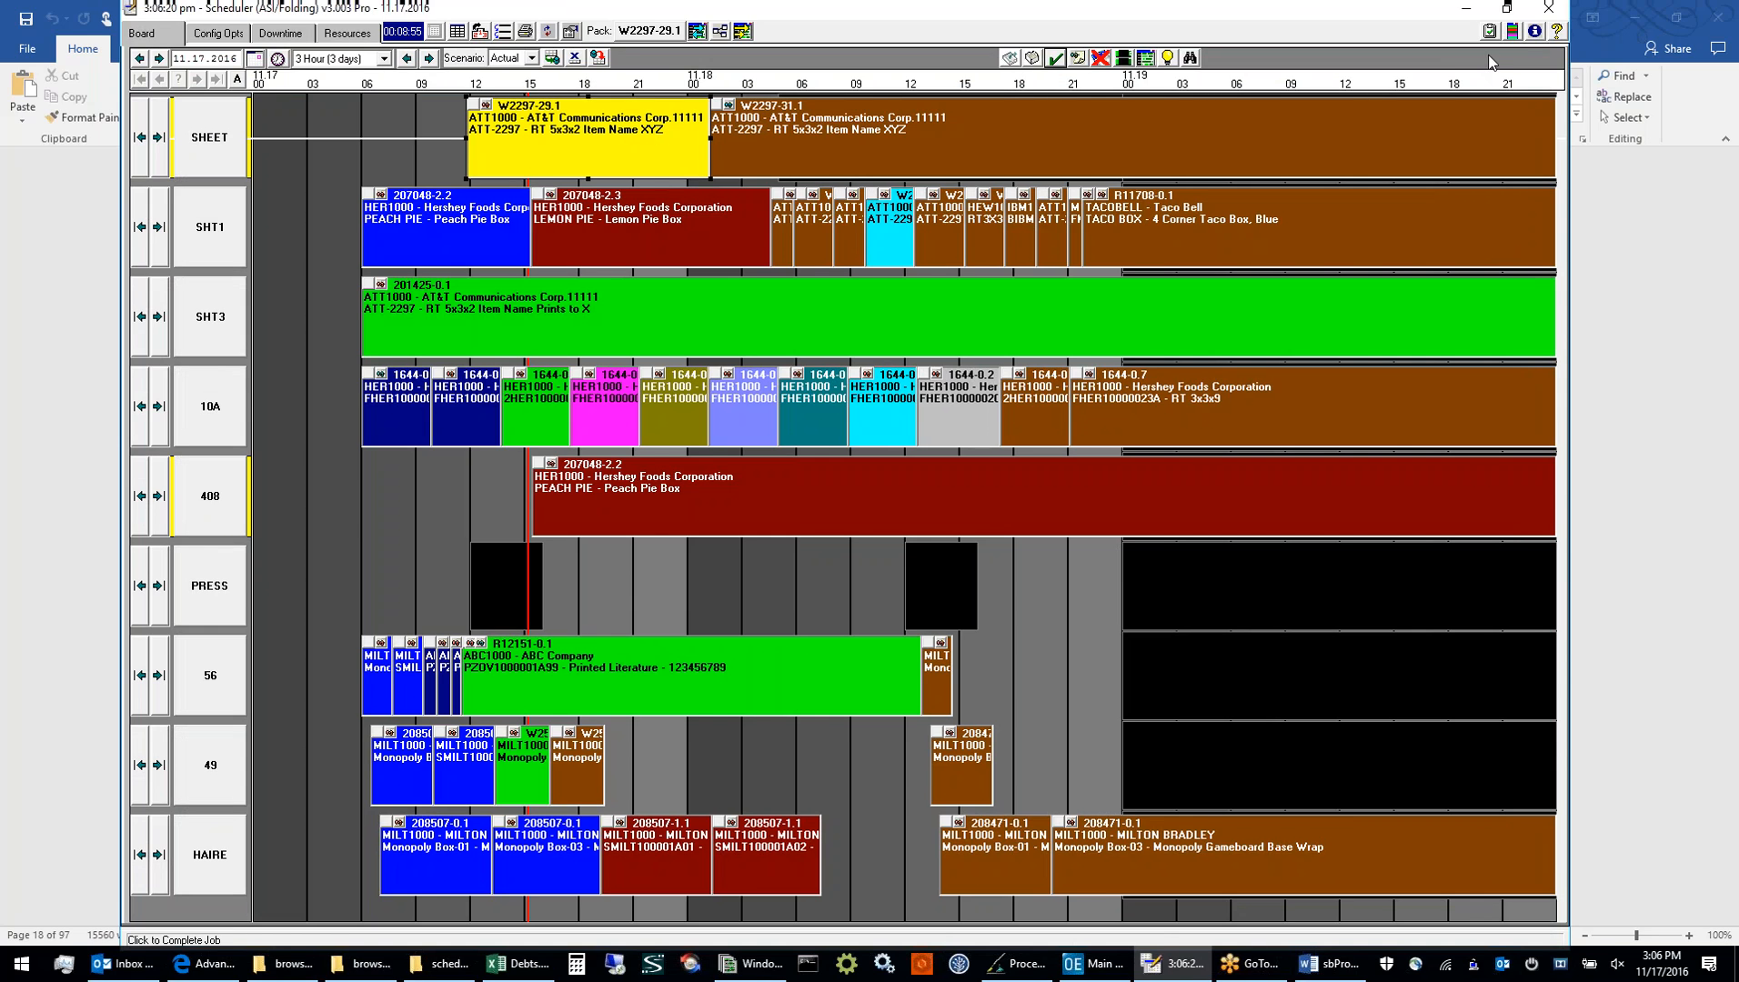
pyautogui.click(1433, 30)
pyautogui.click(1433, 30)
pyautogui.click(460, 148)
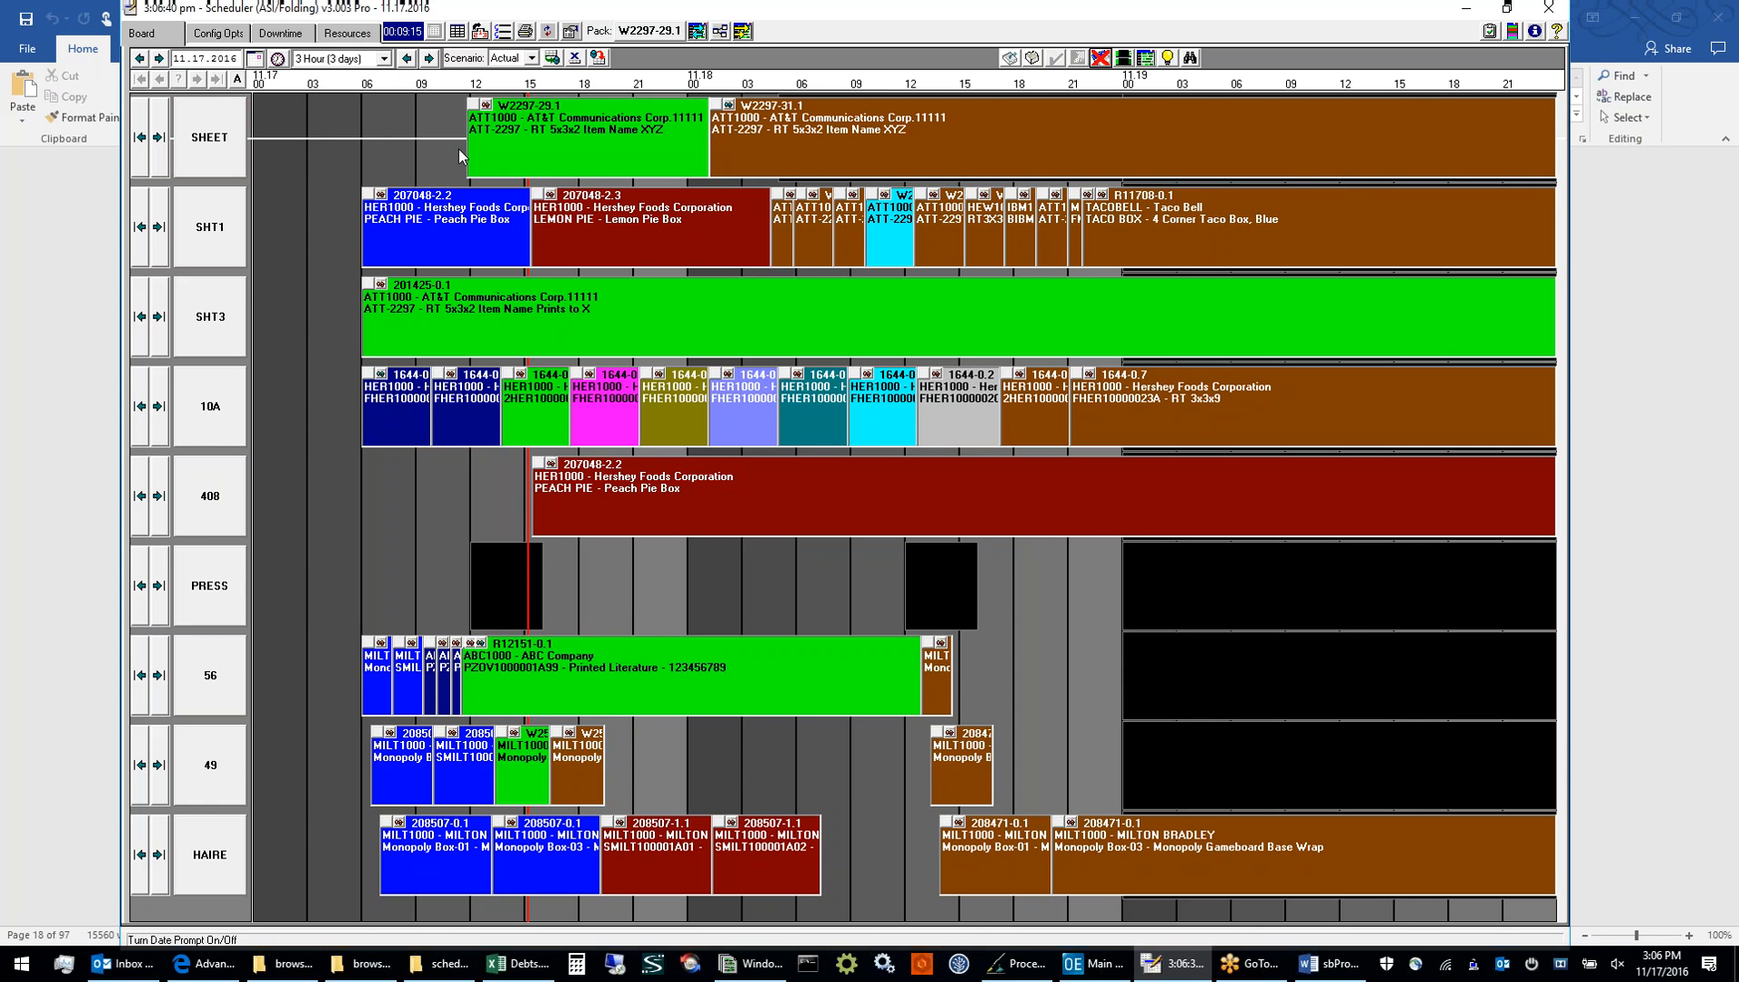
# Switch to the sbProDoc.docx manual in Word, show its cover page, and return to the schedule board
pyautogui.click(95, 194)
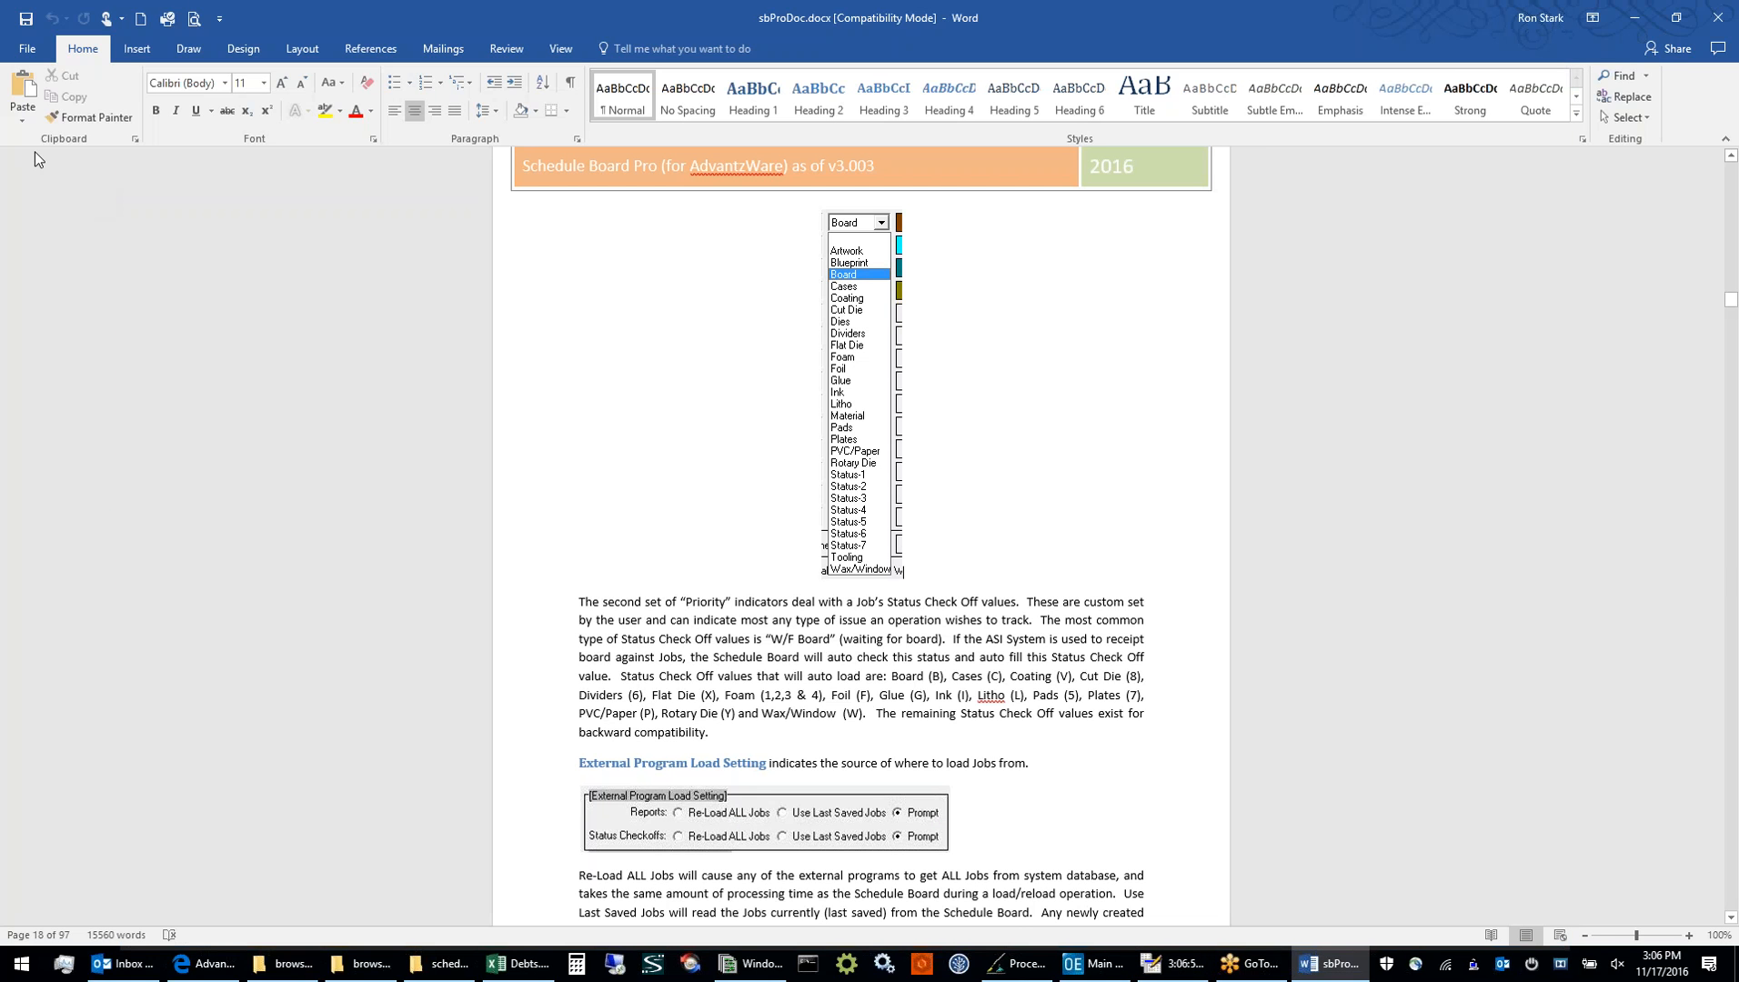
pyautogui.hotkey('ctrl', 'Home')
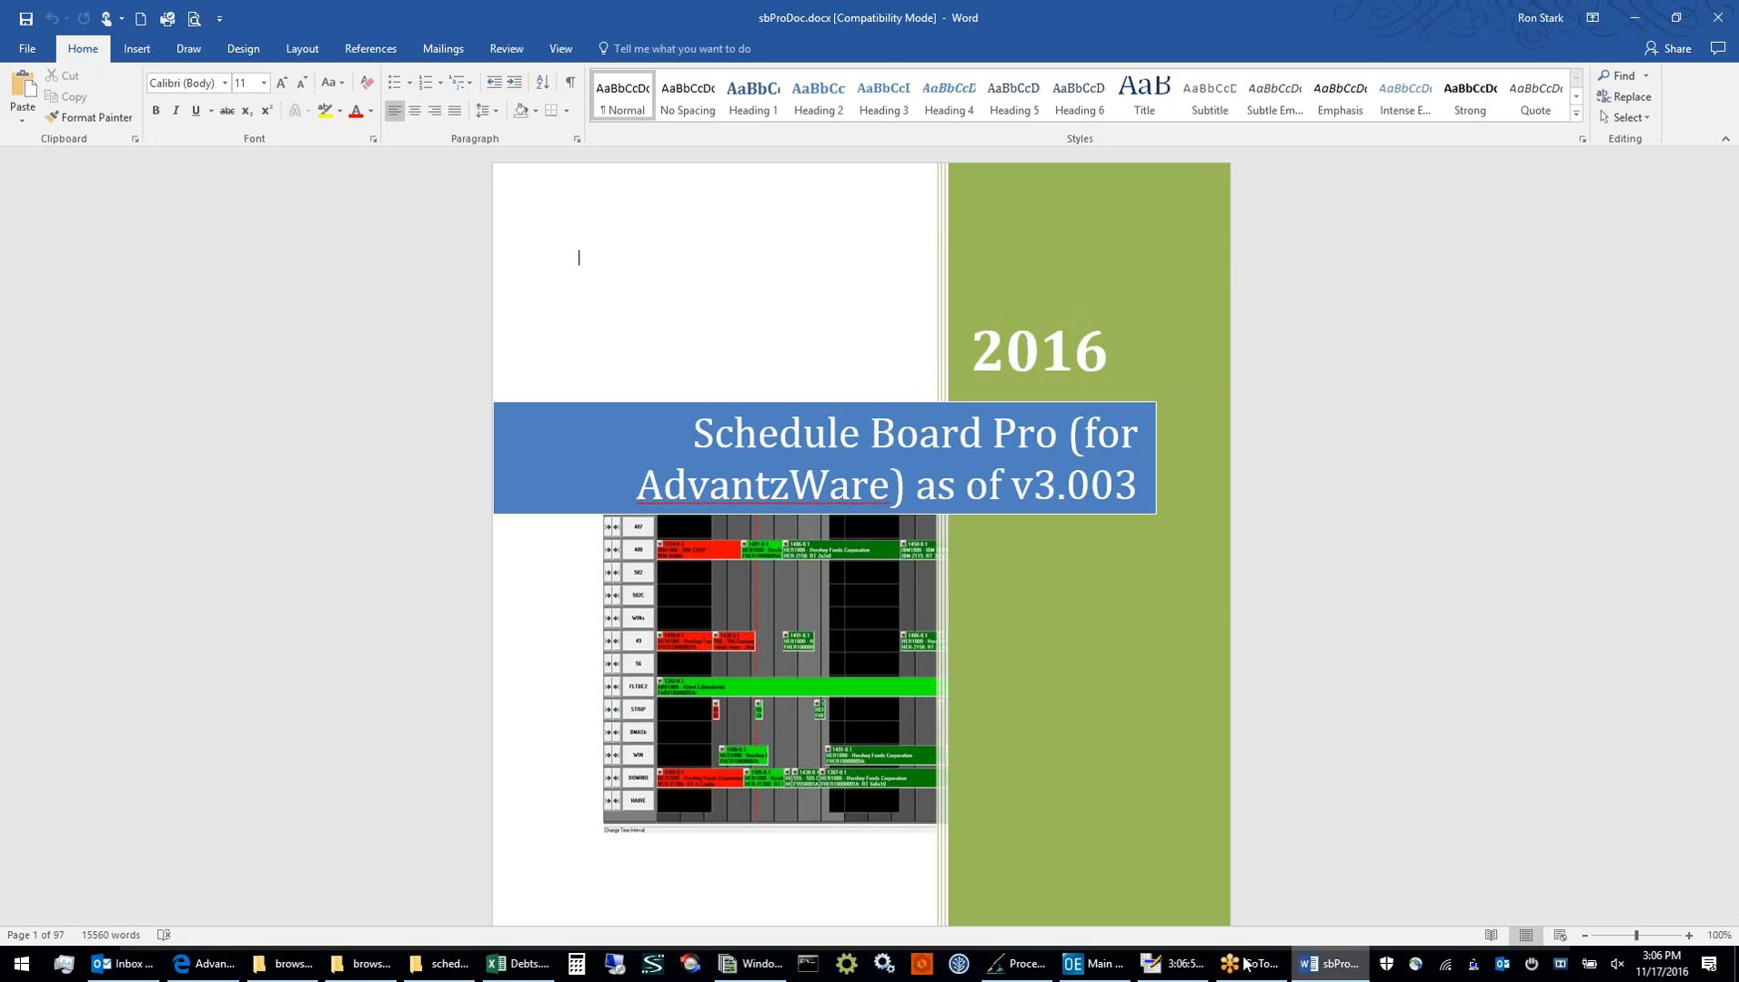
pyautogui.click(1195, 965)
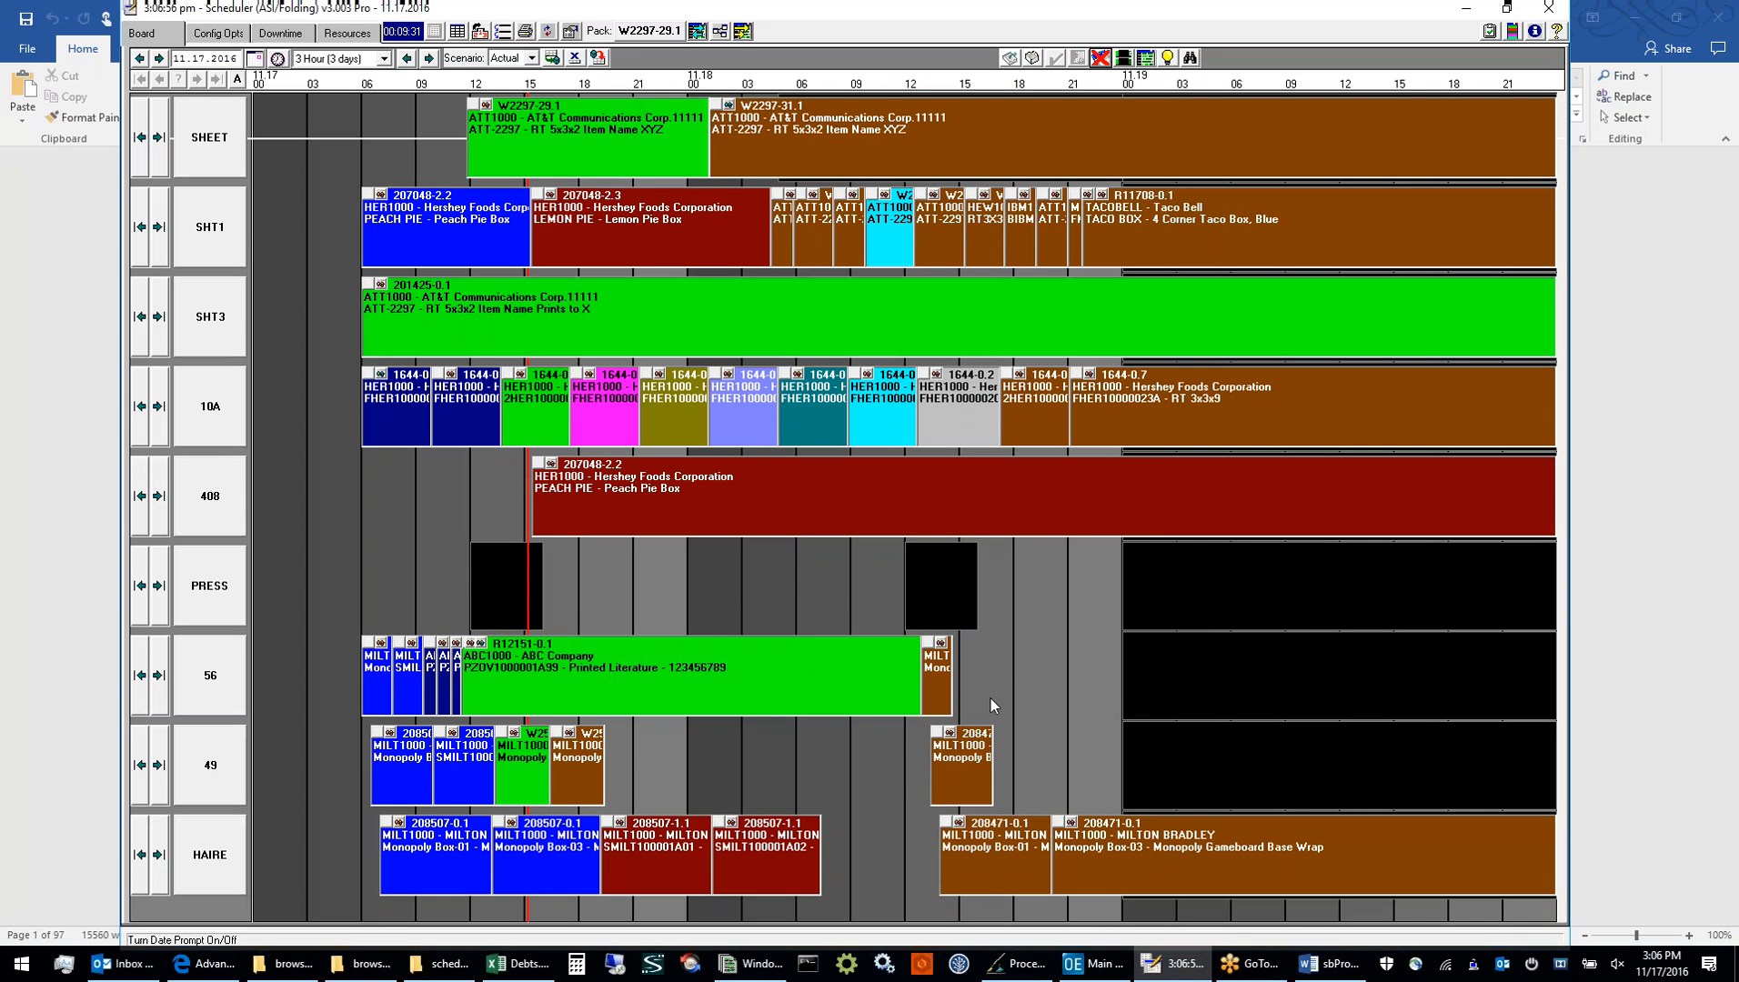